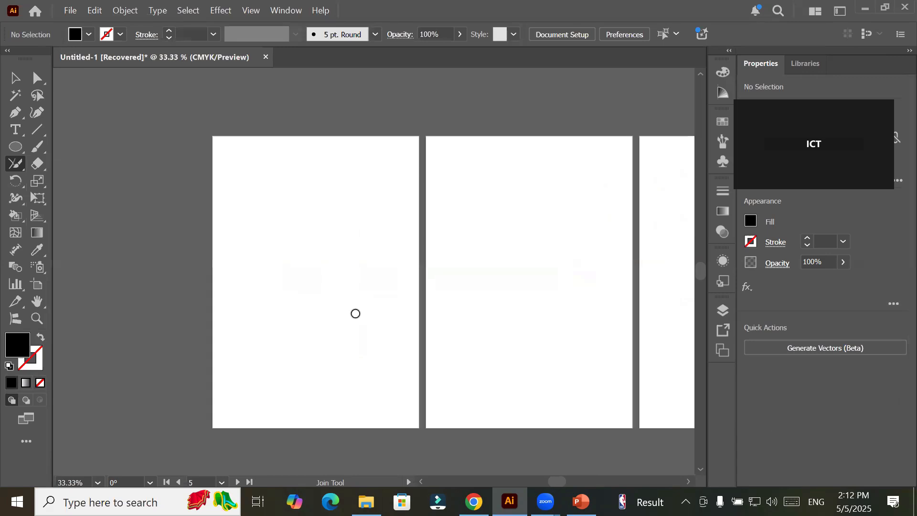
- Draw a rectangle on the first artboard and a circle on the second with the Shaper tool
{"action": "left_click", "coordinate": [10, 163]}
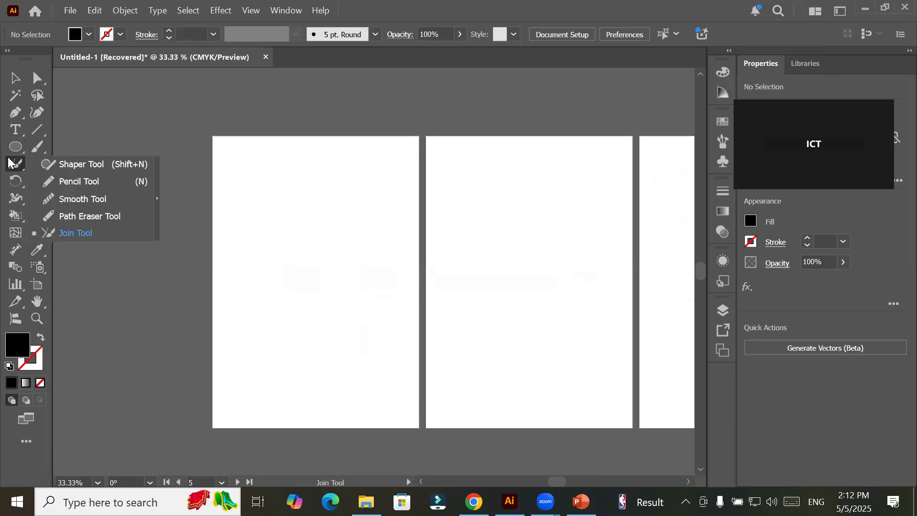
{"action": "left_click", "coordinate": [65, 166]}
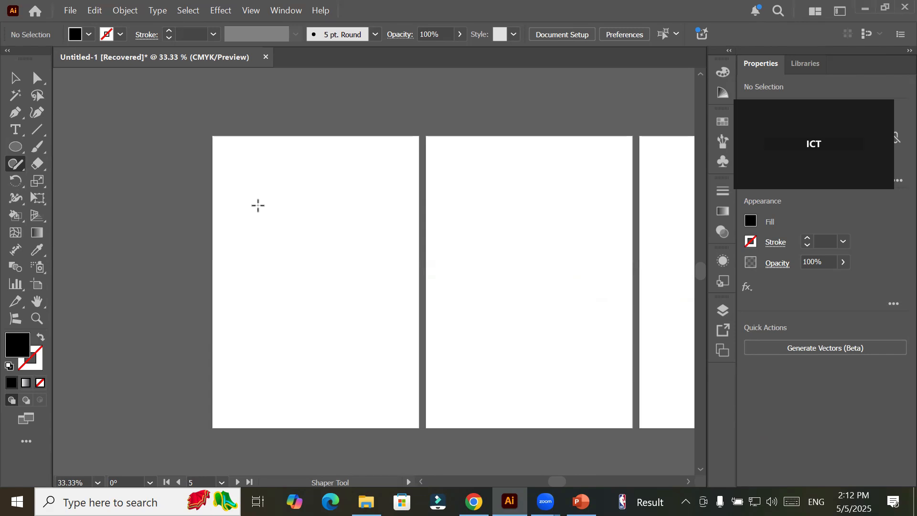
{"action": "mouse_move", "coordinate": [258, 205]}
{"action": "left_mouse_down"}
{"action": "mouse_move", "coordinate": [268, 258]}
{"action": "mouse_move", "coordinate": [292, 274]}
{"action": "mouse_move", "coordinate": [379, 274]}
{"action": "mouse_move", "coordinate": [398, 189]}
{"action": "mouse_move", "coordinate": [258, 193]}
{"action": "mouse_move", "coordinate": [256, 227]}
{"action": "left_mouse_up"}
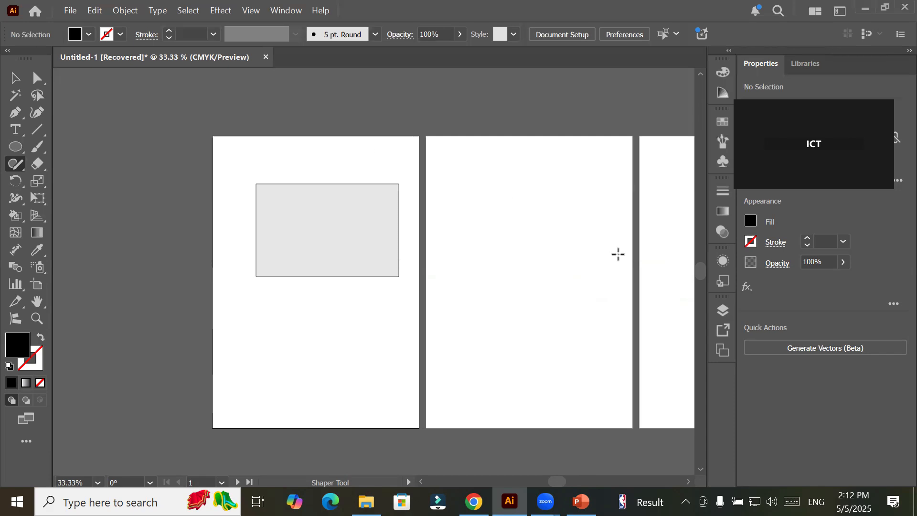
{"action": "mouse_move", "coordinate": [525, 188]}
{"action": "left_mouse_down"}
{"action": "mouse_move", "coordinate": [487, 252]}
{"action": "mouse_move", "coordinate": [510, 274]}
{"action": "mouse_move", "coordinate": [555, 269]}
{"action": "mouse_move", "coordinate": [576, 218]}
{"action": "mouse_move", "coordinate": [567, 189]}
{"action": "mouse_move", "coordinate": [526, 187]}
{"action": "left_mouse_up"}
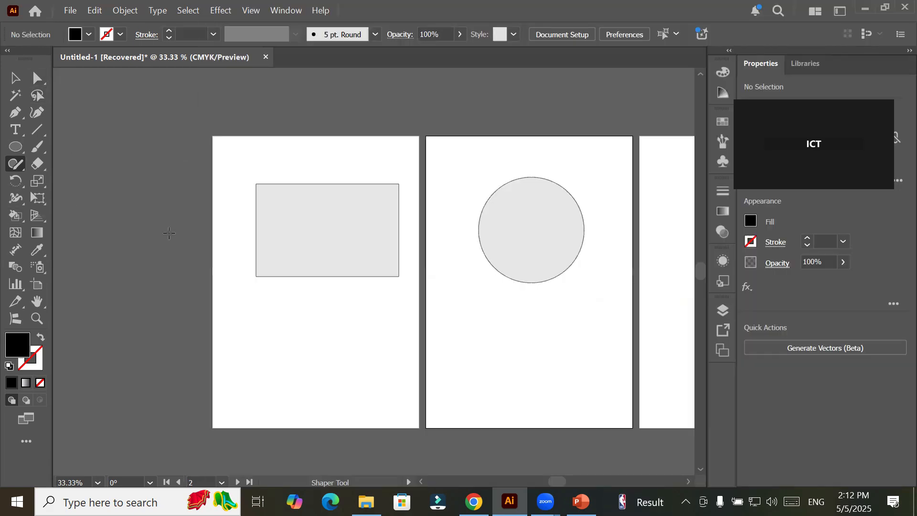
- Select and delete all shapes on the artboards
{"action": "left_click", "coordinate": [17, 145]}
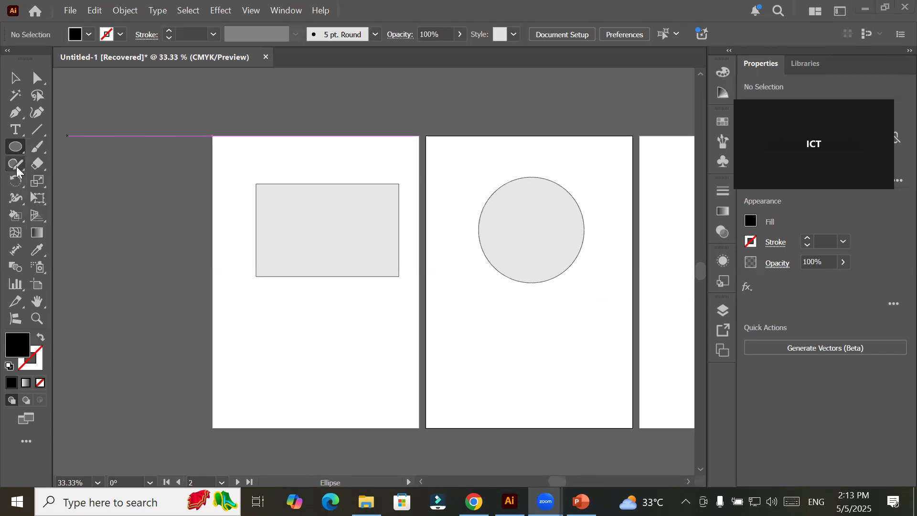
{"action": "left_click_drag", "start_coordinate": [17, 166], "coordinate": [67, 169]}
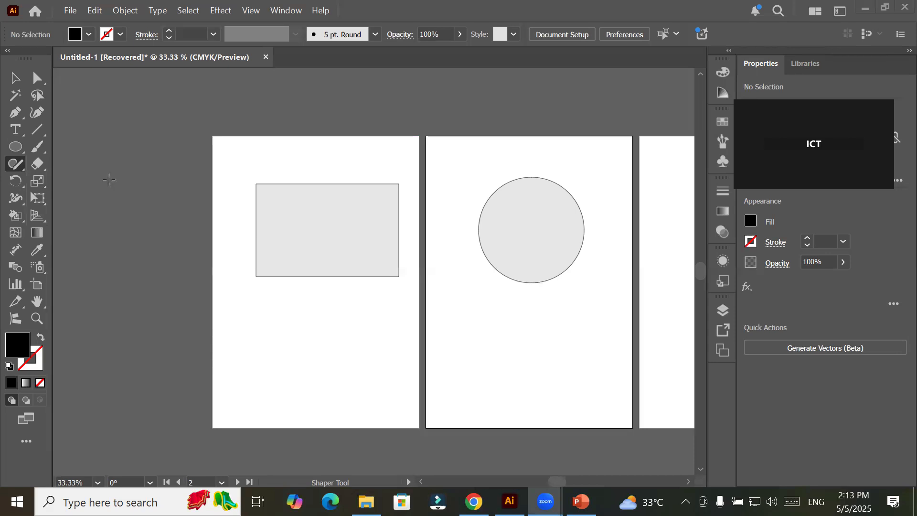
{"action": "left_click", "coordinate": [15, 79]}
{"action": "key", "text": "ctrl+a"}
{"action": "key", "text": "Delete"}
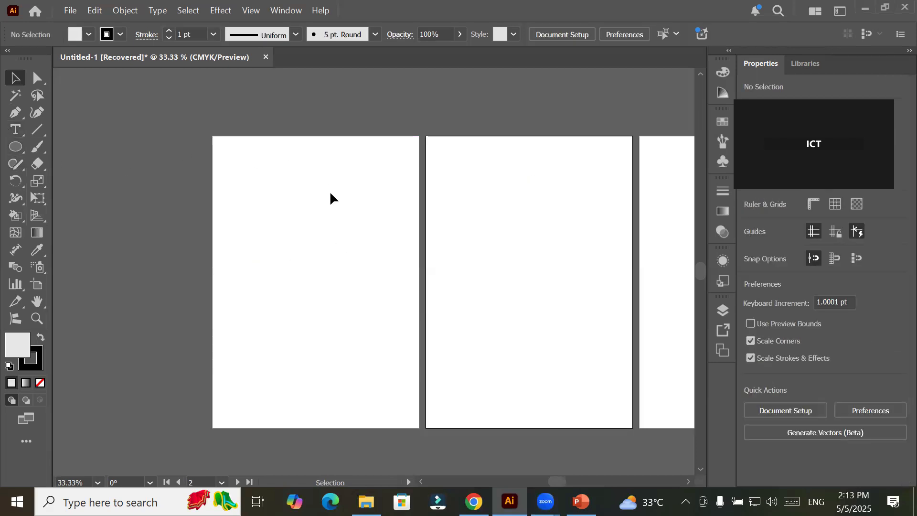
- Draw two small ellipses, a small square and a larger ellipse on the first artboard with the Shaper tool
{"action": "left_click", "coordinate": [11, 166]}
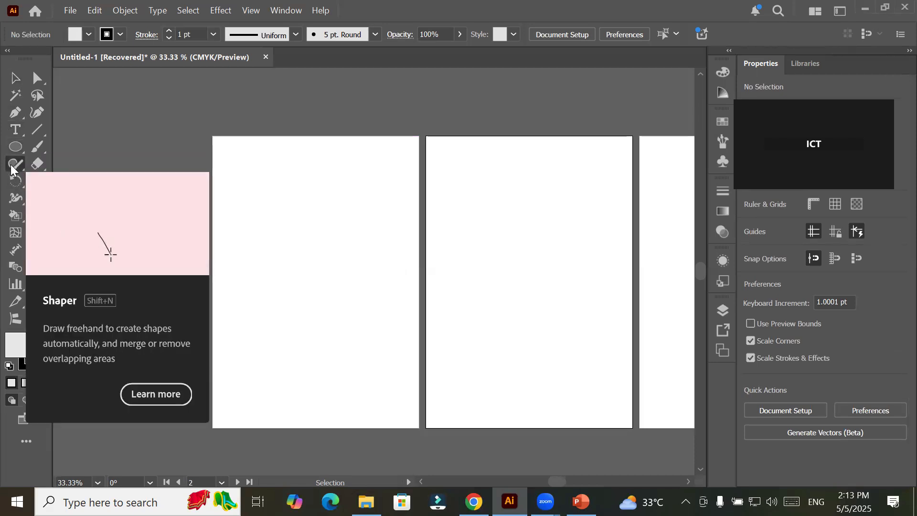
{"action": "mouse_move", "coordinate": [265, 161]}
{"action": "left_mouse_down"}
{"action": "mouse_move", "coordinate": [259, 168]}
{"action": "mouse_move", "coordinate": [271, 162]}
{"action": "left_mouse_up"}
{"action": "left_click_drag", "start_coordinate": [341, 176], "coordinate": [343, 185]}
{"action": "mouse_move", "coordinate": [283, 236]}
{"action": "left_mouse_down"}
{"action": "mouse_move", "coordinate": [296, 254]}
{"action": "mouse_move", "coordinate": [287, 237]}
{"action": "left_mouse_up"}
{"action": "mouse_move", "coordinate": [369, 226]}
{"action": "left_mouse_down"}
{"action": "mouse_move", "coordinate": [350, 245]}
{"action": "mouse_move", "coordinate": [388, 227]}
{"action": "mouse_move", "coordinate": [360, 230]}
{"action": "left_mouse_up"}
{"action": "mouse_move", "coordinate": [304, 313]}
{"action": "left_mouse_down"}
{"action": "mouse_move", "coordinate": [363, 304]}
{"action": "mouse_move", "coordinate": [321, 296]}
{"action": "left_mouse_up"}
{"action": "left_click_drag", "start_coordinate": [354, 208], "coordinate": [404, 241]}
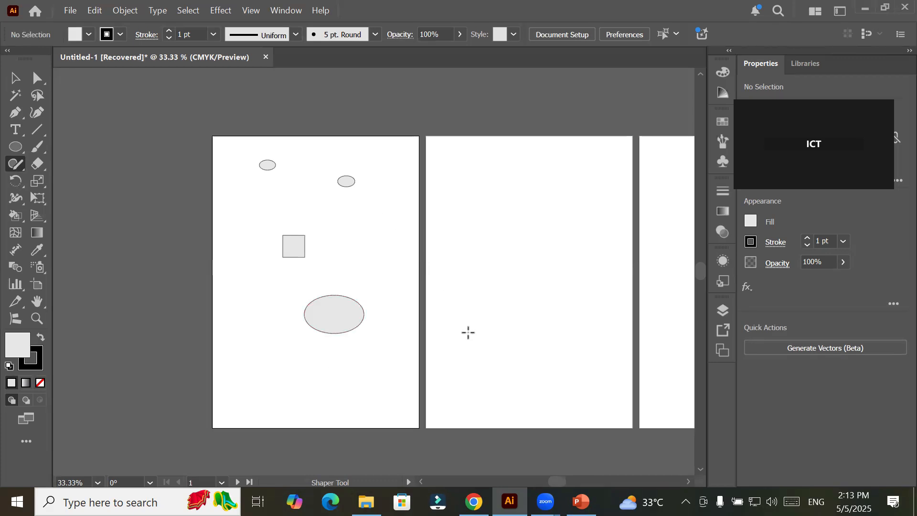
- Draw an ellipse, a triangle and a circle on the second artboard with the Shaper tool
{"action": "mouse_move", "coordinate": [501, 183]}
{"action": "left_mouse_down"}
{"action": "mouse_move", "coordinate": [494, 224]}
{"action": "mouse_move", "coordinate": [528, 203]}
{"action": "mouse_move", "coordinate": [481, 195]}
{"action": "left_mouse_up"}
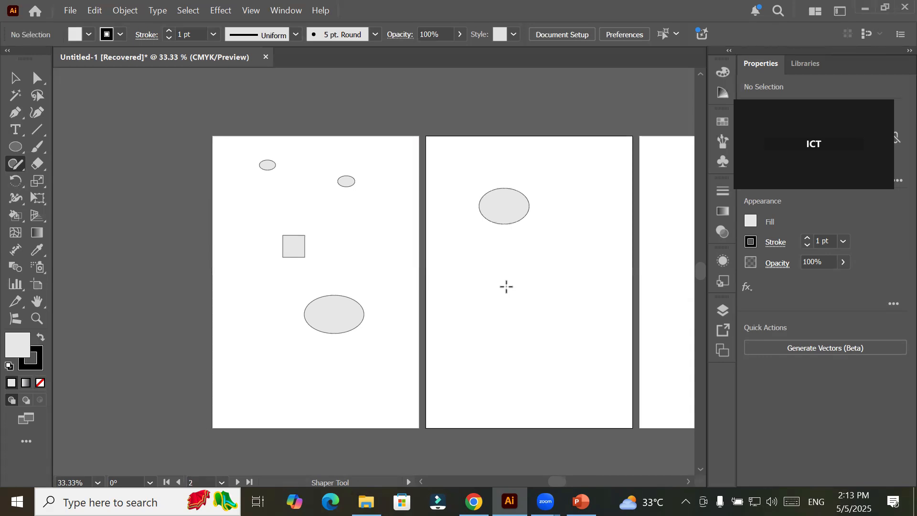
{"action": "mouse_move", "coordinate": [535, 253]}
{"action": "left_mouse_down"}
{"action": "mouse_move", "coordinate": [471, 332]}
{"action": "mouse_move", "coordinate": [627, 313]}
{"action": "mouse_move", "coordinate": [583, 268]}
{"action": "mouse_move", "coordinate": [525, 258]}
{"action": "mouse_move", "coordinate": [533, 254]}
{"action": "left_mouse_up"}
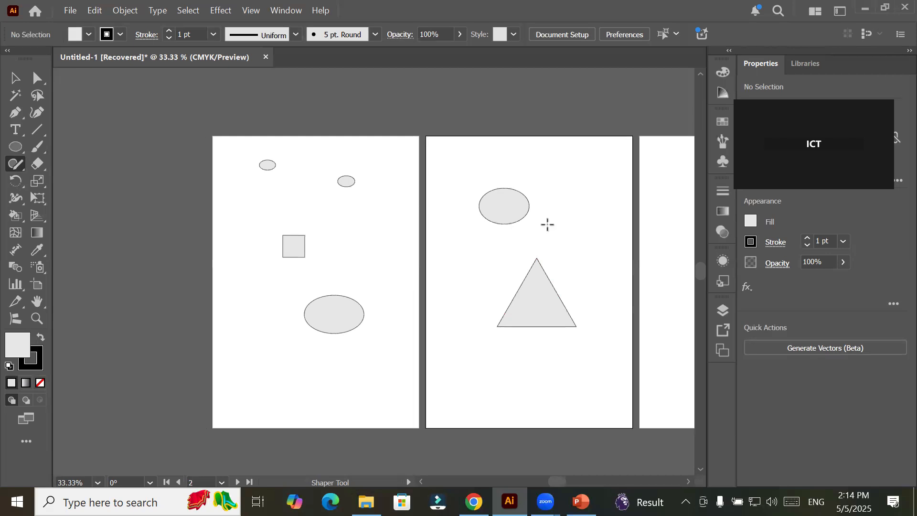
{"action": "mouse_move", "coordinate": [564, 166]}
{"action": "left_mouse_down"}
{"action": "mouse_move", "coordinate": [550, 186]}
{"action": "mouse_move", "coordinate": [586, 187]}
{"action": "mouse_move", "coordinate": [558, 166]}
{"action": "left_mouse_up"}
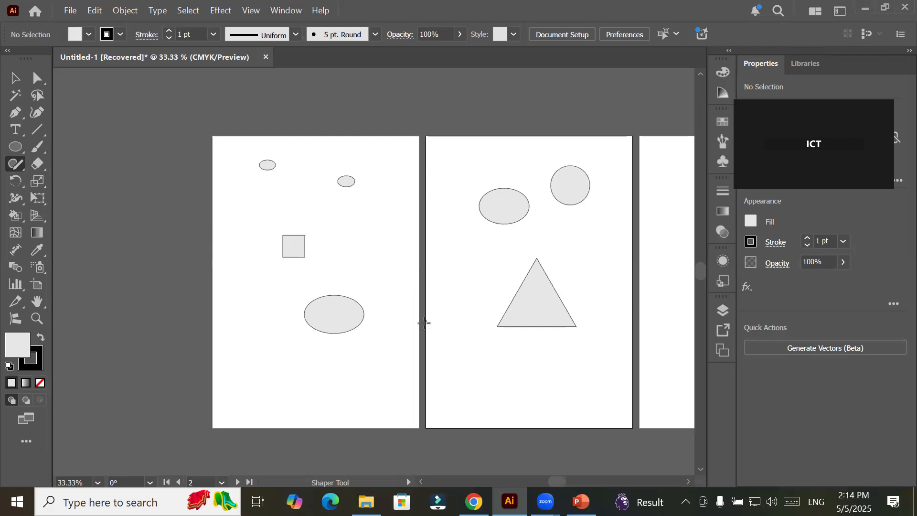
- Add a wide ellipse to the first artboard, plus a rectangle, a square and an inverted triangle overlapping the lower ellipse
{"action": "mouse_move", "coordinate": [376, 220]}
{"action": "left_mouse_down"}
{"action": "mouse_move", "coordinate": [374, 247]}
{"action": "mouse_move", "coordinate": [409, 241]}
{"action": "mouse_move", "coordinate": [411, 218]}
{"action": "mouse_move", "coordinate": [376, 219]}
{"action": "left_mouse_up"}
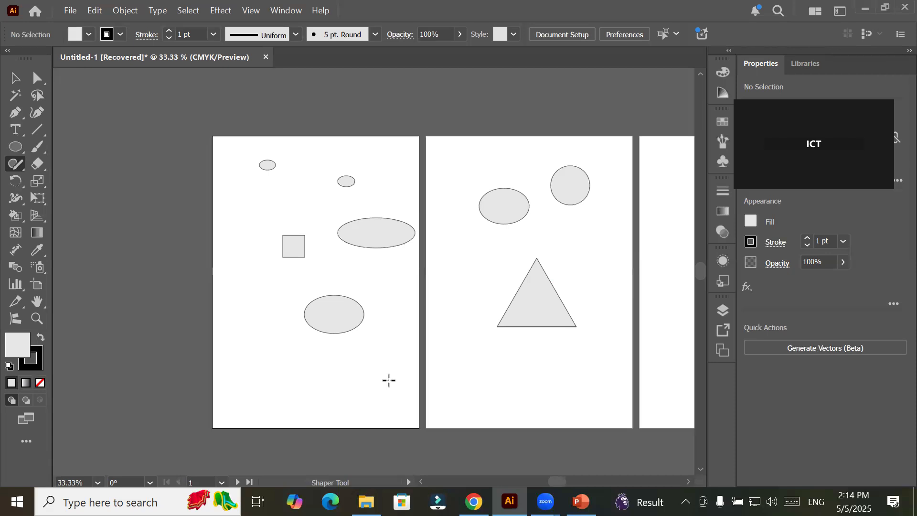
{"action": "mouse_move", "coordinate": [224, 301]}
{"action": "left_mouse_down"}
{"action": "mouse_move", "coordinate": [218, 347]}
{"action": "mouse_move", "coordinate": [326, 339]}
{"action": "mouse_move", "coordinate": [323, 273]}
{"action": "mouse_move", "coordinate": [218, 301]}
{"action": "left_mouse_up"}
{"action": "mouse_move", "coordinate": [354, 287]}
{"action": "left_mouse_down"}
{"action": "mouse_move", "coordinate": [360, 335]}
{"action": "mouse_move", "coordinate": [401, 344]}
{"action": "mouse_move", "coordinate": [402, 291]}
{"action": "mouse_move", "coordinate": [359, 299]}
{"action": "left_mouse_up"}
{"action": "mouse_move", "coordinate": [296, 313]}
{"action": "left_mouse_down"}
{"action": "mouse_move", "coordinate": [289, 374]}
{"action": "mouse_move", "coordinate": [313, 385]}
{"action": "mouse_move", "coordinate": [384, 334]}
{"action": "mouse_move", "coordinate": [300, 305]}
{"action": "left_mouse_up"}
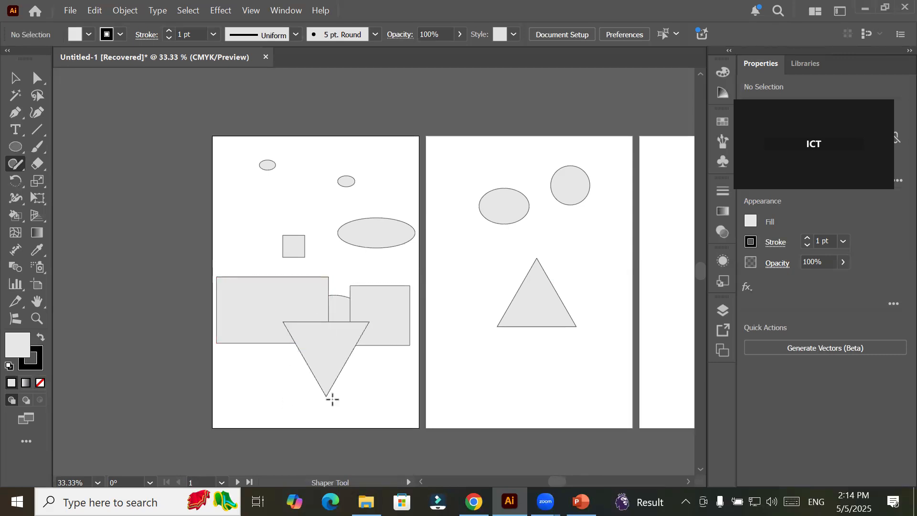
- Merge the overlapping rectangle, square, ellipse and inverted triangle into one shape by scribbling across them with the Shaper tool
{"action": "scroll", "coordinate": [322, 406], "scroll_direction": "down", "scroll_amount": 1}
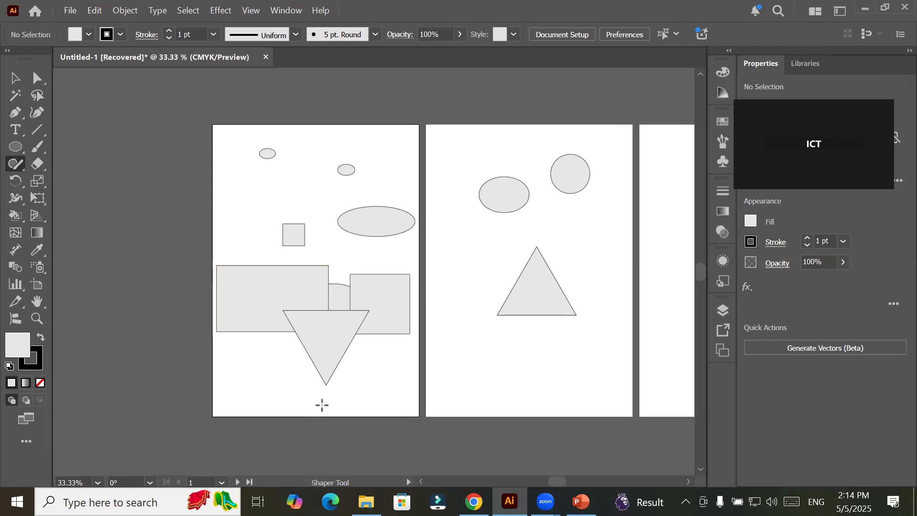
{"action": "scroll", "coordinate": [321, 405], "scroll_direction": "down", "scroll_amount": 1}
{"action": "scroll", "coordinate": [320, 406], "scroll_direction": "up", "scroll_amount": 2}
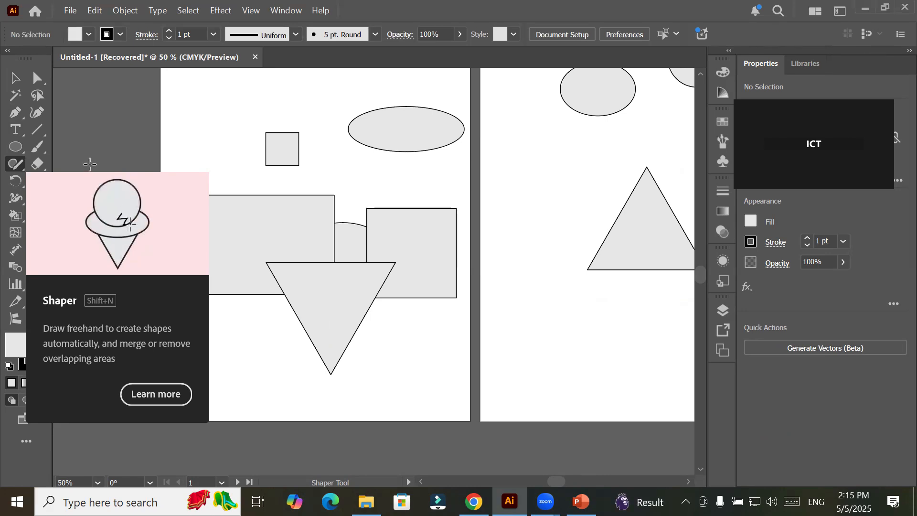
{"action": "left_click_drag", "start_coordinate": [288, 243], "coordinate": [324, 329]}
{"action": "mouse_move", "coordinate": [367, 243]}
{"action": "left_mouse_down"}
{"action": "mouse_move", "coordinate": [350, 251]}
{"action": "mouse_move", "coordinate": [338, 301]}
{"action": "left_mouse_up"}
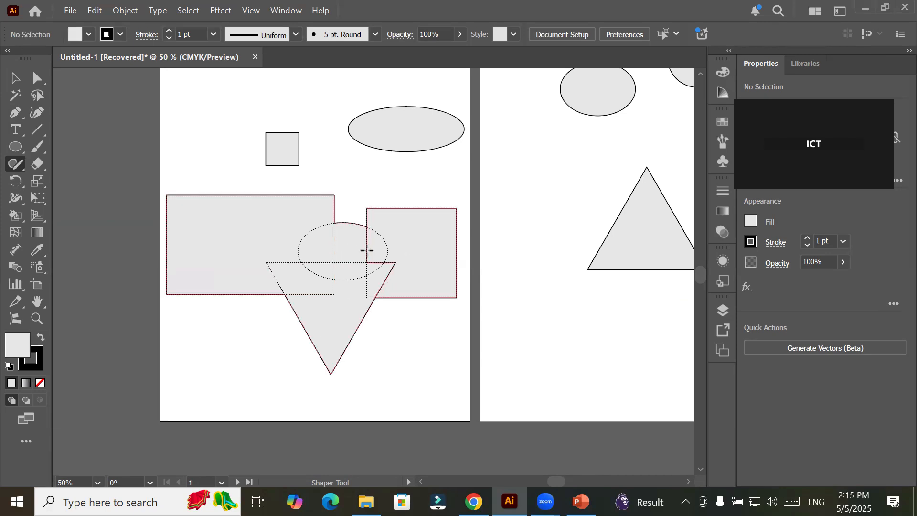
{"action": "left_click_drag", "start_coordinate": [317, 246], "coordinate": [303, 306]}
{"action": "left_click_drag", "start_coordinate": [356, 253], "coordinate": [343, 309]}
{"action": "mouse_move", "coordinate": [393, 241]}
{"action": "left_mouse_down"}
{"action": "mouse_move", "coordinate": [381, 243]}
{"action": "mouse_move", "coordinate": [370, 297]}
{"action": "left_mouse_up"}
{"action": "left_click", "coordinate": [375, 315]}
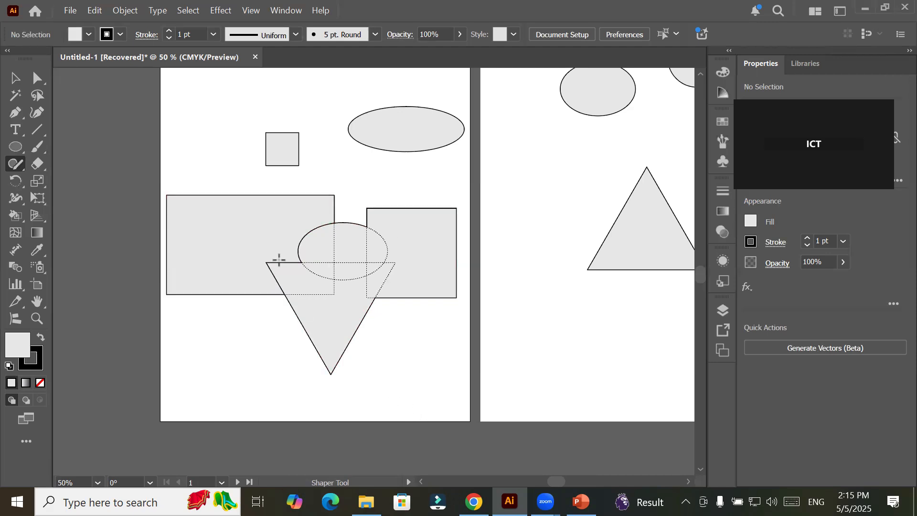
{"action": "mouse_move", "coordinate": [291, 217]}
{"action": "left_mouse_down"}
{"action": "mouse_move", "coordinate": [293, 229]}
{"action": "mouse_move", "coordinate": [323, 236]}
{"action": "left_mouse_up"}
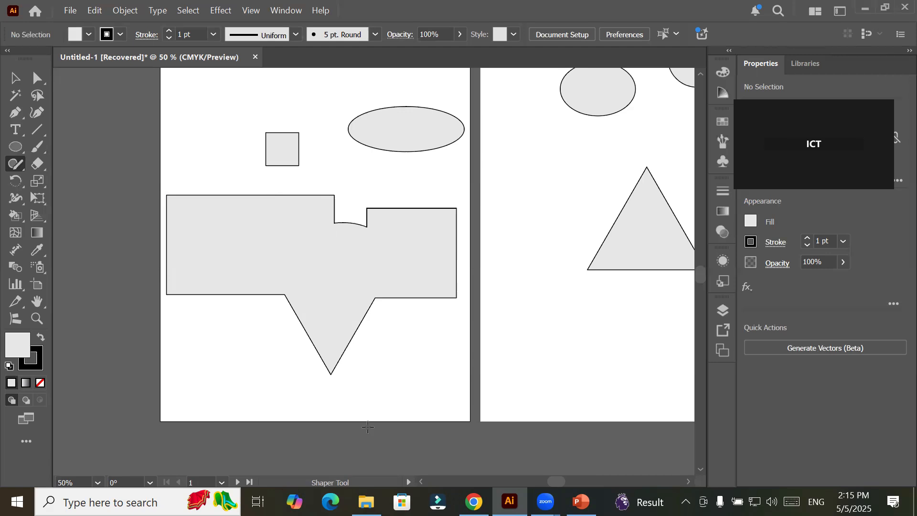
- Undo the last Shaper merge and delete all shapes from the artboards
{"action": "key", "text": "ctrl+z"}
{"action": "key", "text": "ctrl+a"}
{"action": "key", "text": "Delete"}
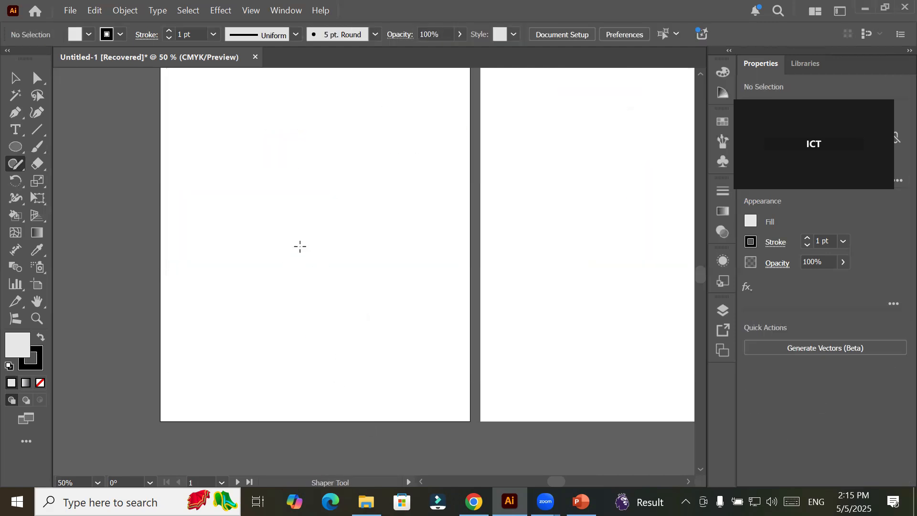
- Draw an ice-cream cone from an inverted triangle, a wide ellipse and a circle, and merge them into one shape with Shaper scribbles
{"action": "mouse_move", "coordinate": [266, 221]}
{"action": "left_mouse_down"}
{"action": "mouse_move", "coordinate": [380, 228]}
{"action": "mouse_move", "coordinate": [346, 341]}
{"action": "mouse_move", "coordinate": [267, 221]}
{"action": "left_mouse_up"}
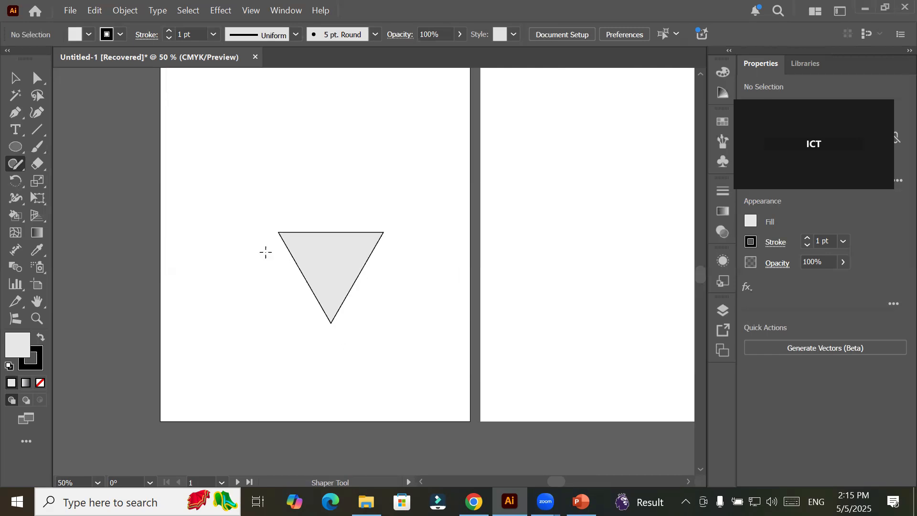
{"action": "mouse_move", "coordinate": [378, 193]}
{"action": "left_mouse_down"}
{"action": "mouse_move", "coordinate": [283, 213]}
{"action": "mouse_move", "coordinate": [259, 239]}
{"action": "mouse_move", "coordinate": [364, 255]}
{"action": "mouse_move", "coordinate": [389, 244]}
{"action": "mouse_move", "coordinate": [393, 191]}
{"action": "left_mouse_up"}
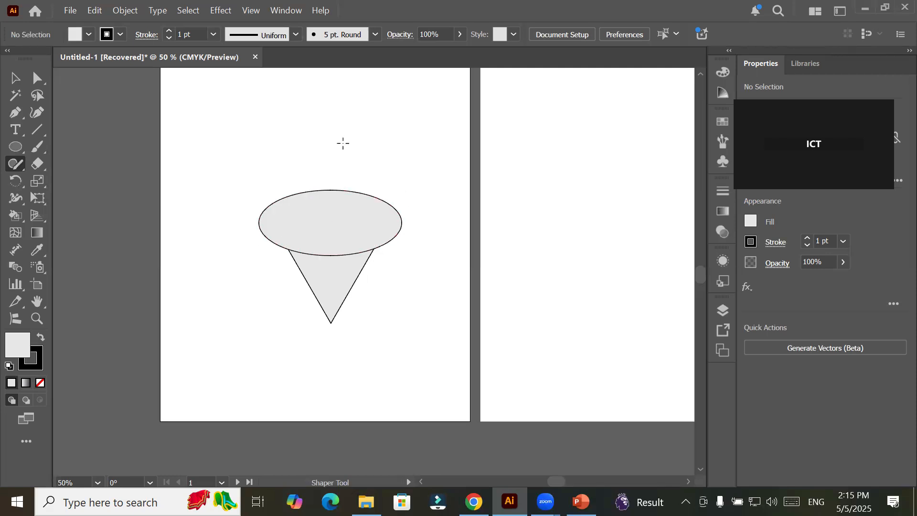
{"action": "mouse_move", "coordinate": [314, 148]}
{"action": "left_mouse_down"}
{"action": "mouse_move", "coordinate": [321, 198]}
{"action": "mouse_move", "coordinate": [345, 193]}
{"action": "mouse_move", "coordinate": [345, 148]}
{"action": "mouse_move", "coordinate": [315, 148]}
{"action": "left_mouse_up"}
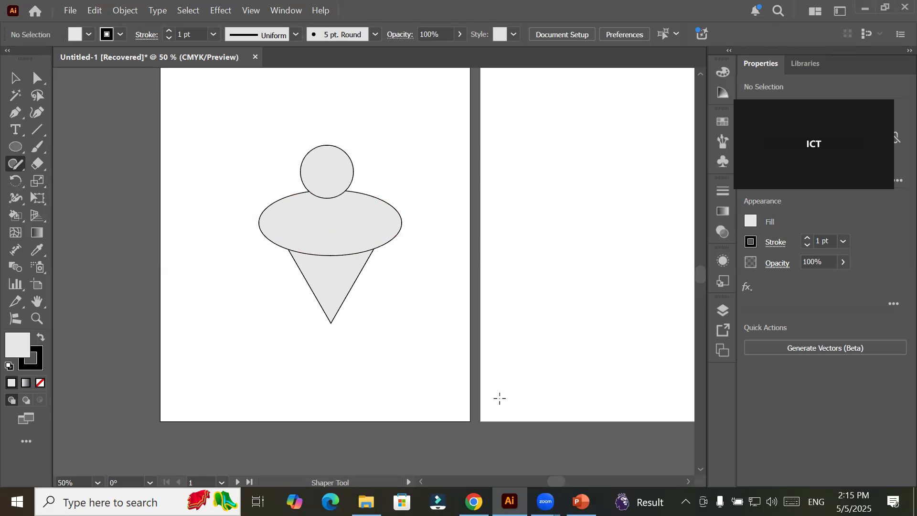
{"action": "mouse_move", "coordinate": [326, 170]}
{"action": "left_mouse_down"}
{"action": "mouse_move", "coordinate": [322, 192]}
{"action": "mouse_move", "coordinate": [334, 212]}
{"action": "left_mouse_up"}
{"action": "left_click_drag", "start_coordinate": [324, 219], "coordinate": [338, 309]}
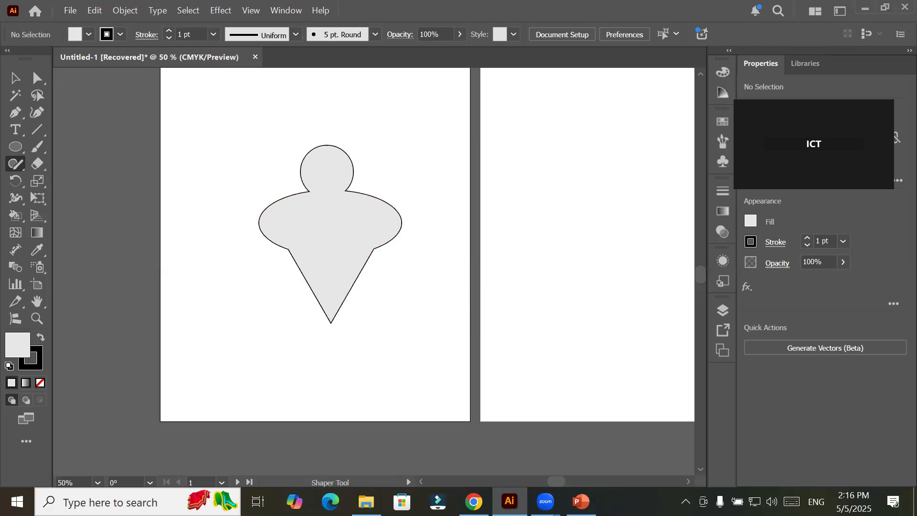
- Delete the merged ice-cream cone shape
{"action": "mouse_move", "coordinate": [544, 501]}
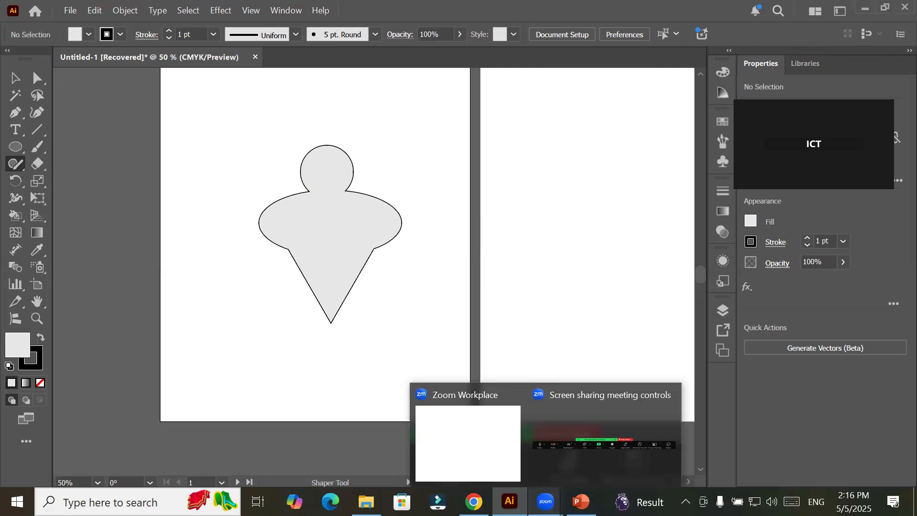
{"action": "key", "text": "ctrl+a"}
{"action": "key", "text": "Delete"}
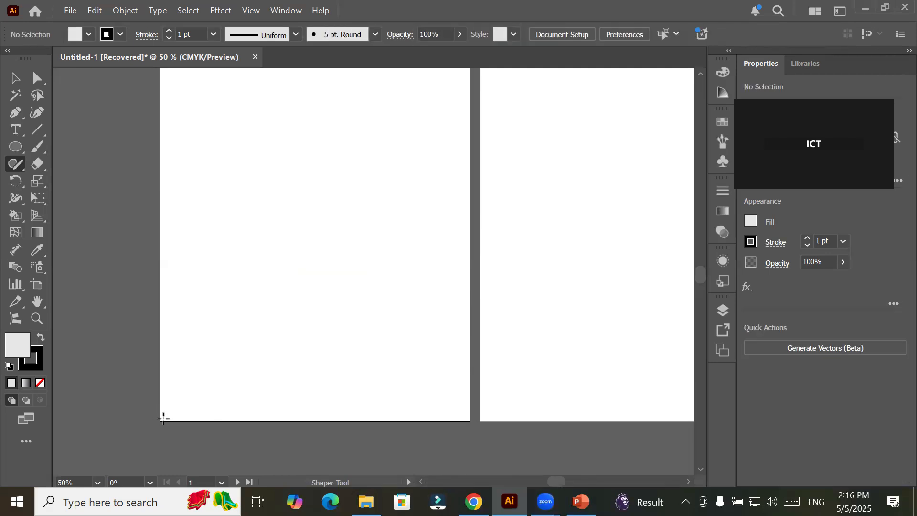
- Draw a triangle, an overlapping square and two smaller triangles near the first artboard's lower edge with the Shaper tool
{"action": "mouse_move", "coordinate": [161, 420]}
{"action": "left_mouse_down"}
{"action": "mouse_move", "coordinate": [270, 265]}
{"action": "mouse_move", "coordinate": [305, 332]}
{"action": "mouse_move", "coordinate": [323, 420]}
{"action": "mouse_move", "coordinate": [221, 417]}
{"action": "left_mouse_up"}
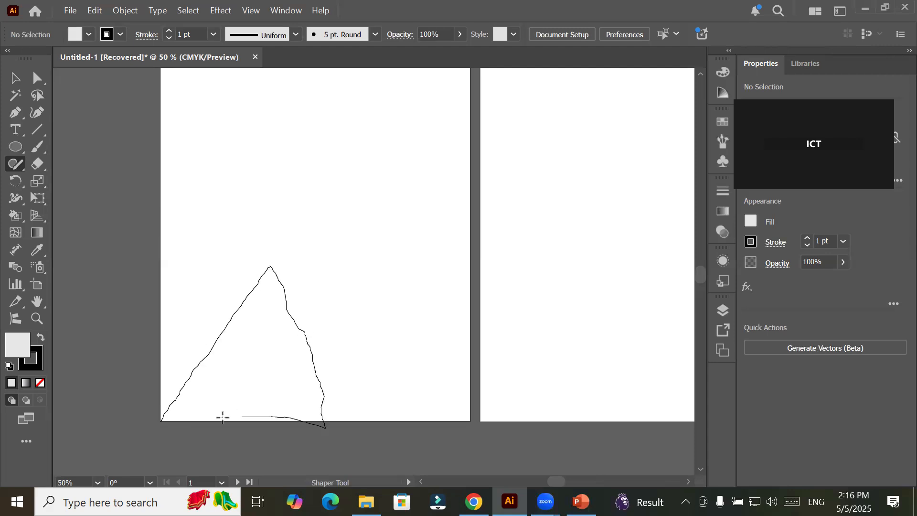
{"action": "mouse_move", "coordinate": [324, 292]}
{"action": "left_mouse_down"}
{"action": "mouse_move", "coordinate": [283, 424]}
{"action": "mouse_move", "coordinate": [386, 421]}
{"action": "mouse_move", "coordinate": [378, 394]}
{"action": "mouse_move", "coordinate": [313, 336]}
{"action": "left_mouse_up"}
{"action": "mouse_move", "coordinate": [208, 312]}
{"action": "left_mouse_down"}
{"action": "mouse_move", "coordinate": [180, 414]}
{"action": "mouse_move", "coordinate": [304, 422]}
{"action": "mouse_move", "coordinate": [260, 346]}
{"action": "mouse_move", "coordinate": [206, 308]}
{"action": "left_mouse_up"}
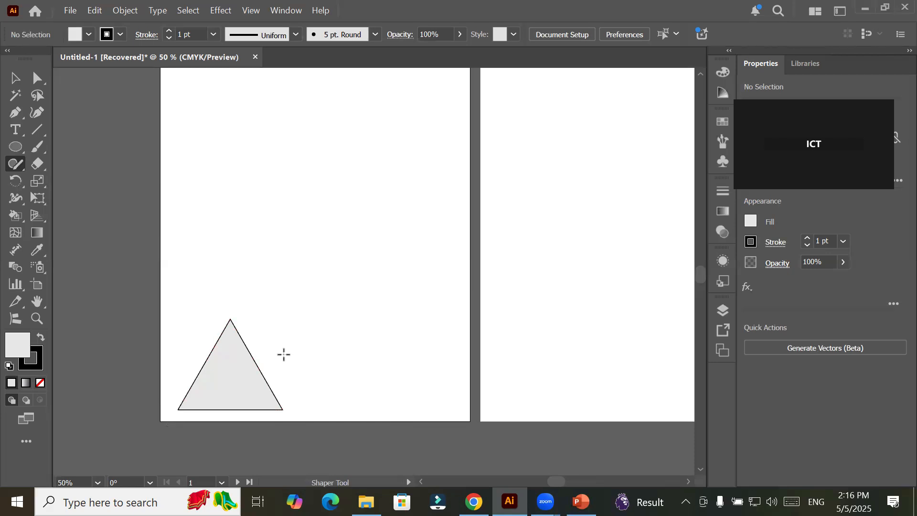
{"action": "mouse_move", "coordinate": [281, 342]}
{"action": "left_mouse_down"}
{"action": "mouse_move", "coordinate": [240, 422]}
{"action": "mouse_move", "coordinate": [311, 423]}
{"action": "mouse_move", "coordinate": [284, 337]}
{"action": "mouse_move", "coordinate": [278, 350]}
{"action": "left_mouse_up"}
{"action": "mouse_move", "coordinate": [310, 318]}
{"action": "left_mouse_down"}
{"action": "mouse_move", "coordinate": [296, 364]}
{"action": "mouse_move", "coordinate": [317, 368]}
{"action": "mouse_move", "coordinate": [326, 329]}
{"action": "mouse_move", "coordinate": [309, 317]}
{"action": "mouse_move", "coordinate": [343, 375]}
{"action": "mouse_move", "coordinate": [411, 380]}
{"action": "mouse_move", "coordinate": [352, 324]}
{"action": "mouse_move", "coordinate": [349, 330]}
{"action": "left_mouse_up"}
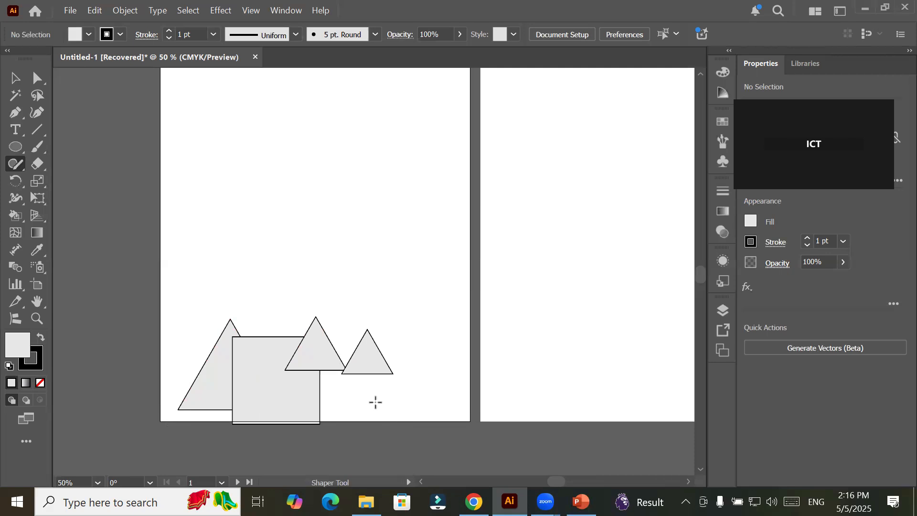
- Merge the large triangle with the square and scribble away the two smaller triangles with the Shaper tool
{"action": "left_click_drag", "start_coordinate": [221, 381], "coordinate": [260, 380]}
{"action": "mouse_move", "coordinate": [310, 354]}
{"action": "left_mouse_down"}
{"action": "mouse_move", "coordinate": [305, 378]}
{"action": "mouse_move", "coordinate": [377, 362]}
{"action": "mouse_move", "coordinate": [345, 369]}
{"action": "left_mouse_up"}
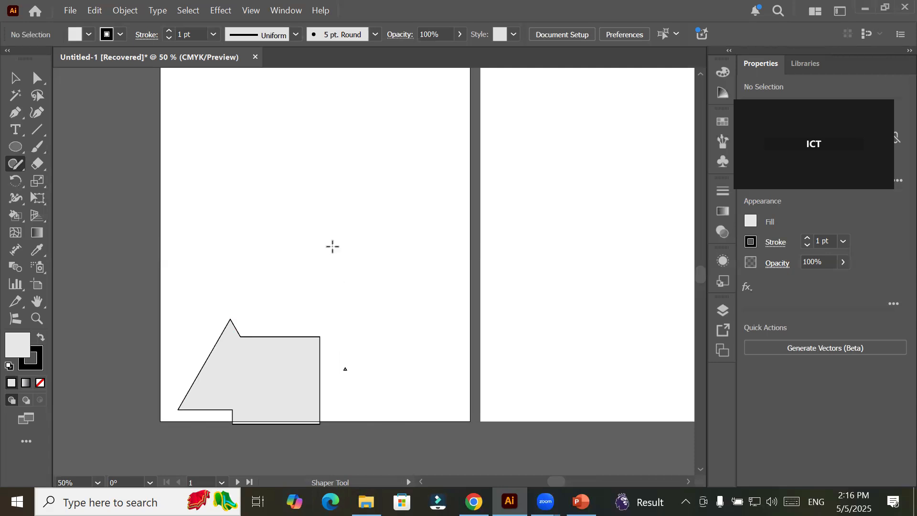
- Draw two overlapping triangles in the upper part of the first artboard and a circle over the front triangle's tip
{"action": "mouse_move", "coordinate": [288, 119]}
{"action": "left_mouse_down"}
{"action": "mouse_move", "coordinate": [239, 221]}
{"action": "mouse_move", "coordinate": [352, 234]}
{"action": "mouse_move", "coordinate": [358, 221]}
{"action": "mouse_move", "coordinate": [289, 122]}
{"action": "left_mouse_up"}
{"action": "mouse_move", "coordinate": [331, 145]}
{"action": "left_mouse_down"}
{"action": "mouse_move", "coordinate": [319, 251]}
{"action": "mouse_move", "coordinate": [471, 253]}
{"action": "mouse_move", "coordinate": [421, 193]}
{"action": "mouse_move", "coordinate": [327, 144]}
{"action": "left_mouse_up"}
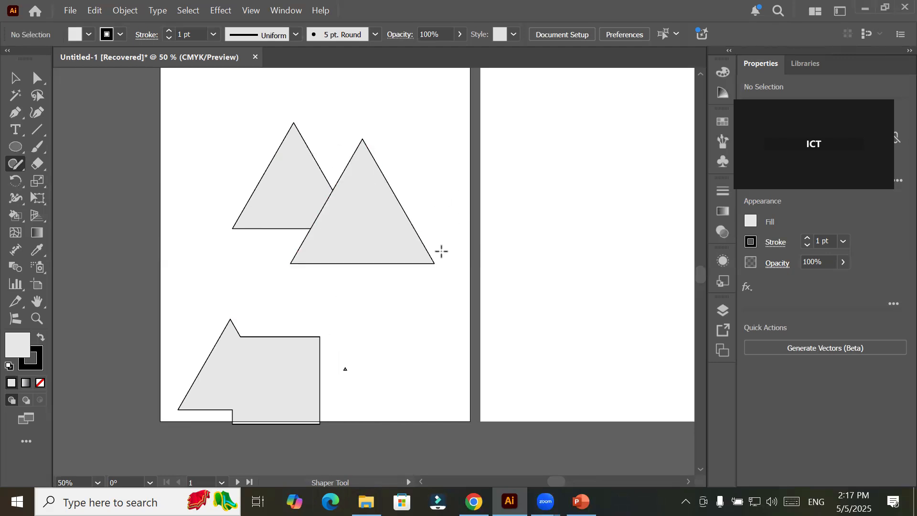
{"action": "mouse_move", "coordinate": [363, 111]}
{"action": "left_mouse_down"}
{"action": "mouse_move", "coordinate": [342, 138]}
{"action": "mouse_move", "coordinate": [375, 153]}
{"action": "mouse_move", "coordinate": [391, 137]}
{"action": "mouse_move", "coordinate": [377, 108]}
{"action": "mouse_move", "coordinate": [346, 117]}
{"action": "left_mouse_up"}
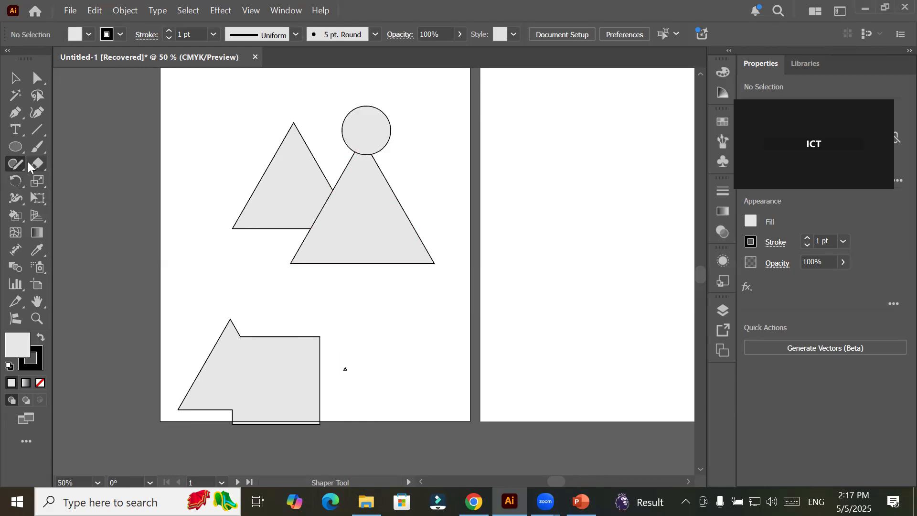
- Remove the part of the circle outside the front triangle with a Shaper scribble and inspect the tip up close
{"action": "left_click_drag", "start_coordinate": [347, 102], "coordinate": [397, 119]}
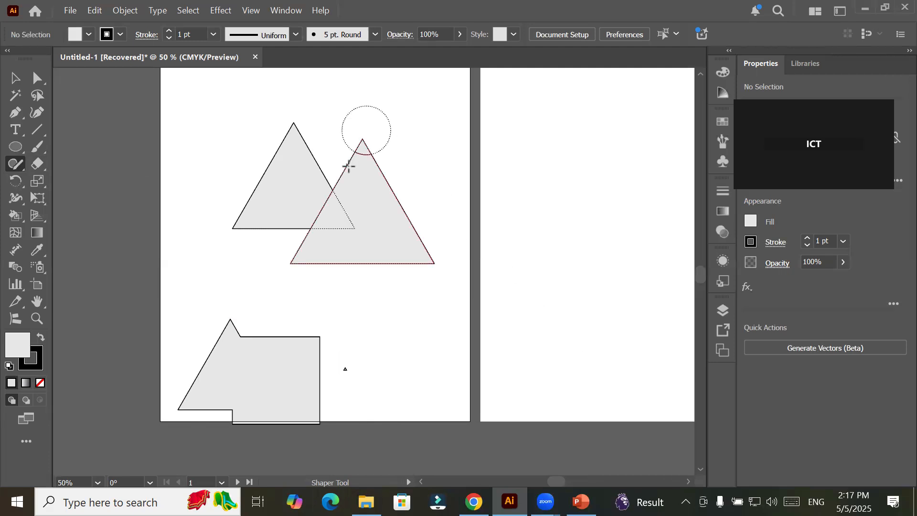
{"action": "scroll", "coordinate": [397, 209], "scroll_direction": "up", "scroll_amount": 1}
{"action": "scroll", "coordinate": [397, 210], "scroll_direction": "up", "scroll_amount": 1}
{"action": "scroll", "coordinate": [385, 239], "scroll_direction": "up", "scroll_amount": 4}
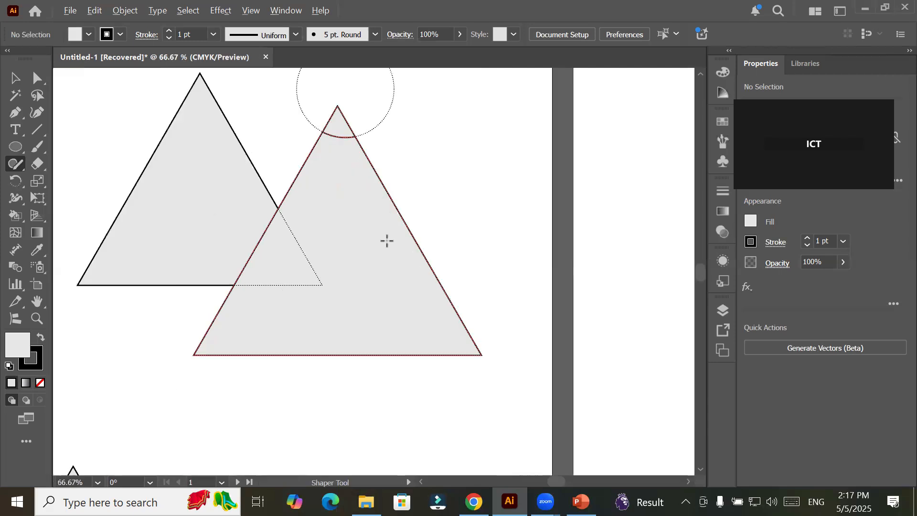
{"action": "scroll", "coordinate": [418, 208], "scroll_direction": "down", "scroll_amount": 1}
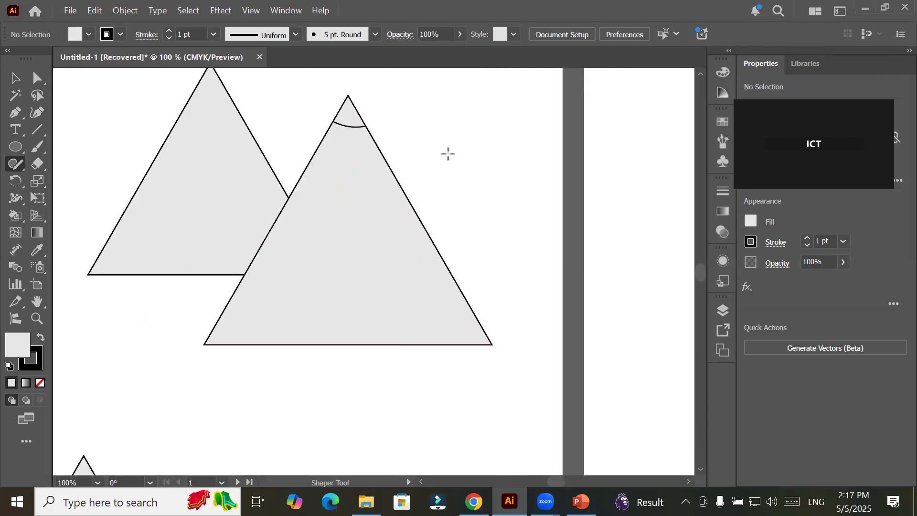
- Scribble away the part of the rear triangle lying outside the front triangle with the Shaper tool
{"action": "scroll", "coordinate": [500, 184], "scroll_direction": "down", "scroll_amount": 1}
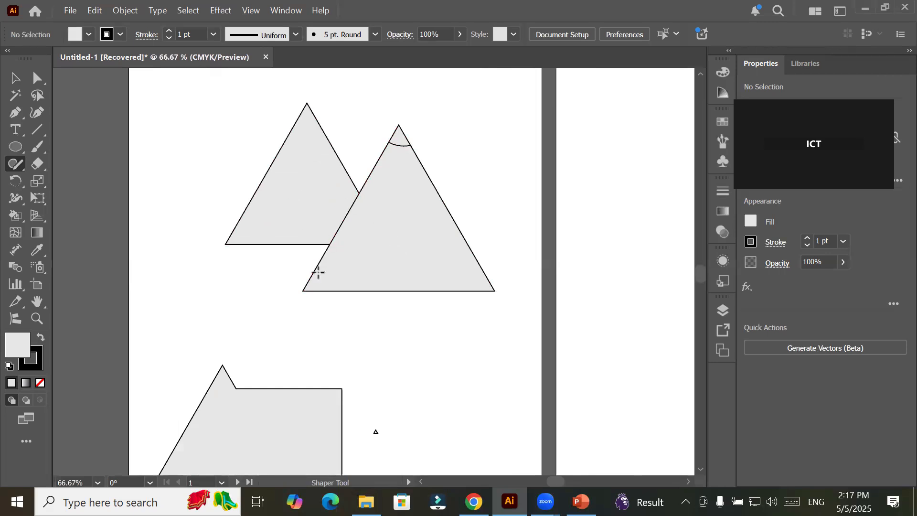
{"action": "mouse_move", "coordinate": [242, 148]}
{"action": "left_mouse_down"}
{"action": "mouse_move", "coordinate": [266, 179]}
{"action": "mouse_move", "coordinate": [274, 196]}
{"action": "left_mouse_up"}
{"action": "left_click_drag", "start_coordinate": [315, 392], "coordinate": [277, 415]}
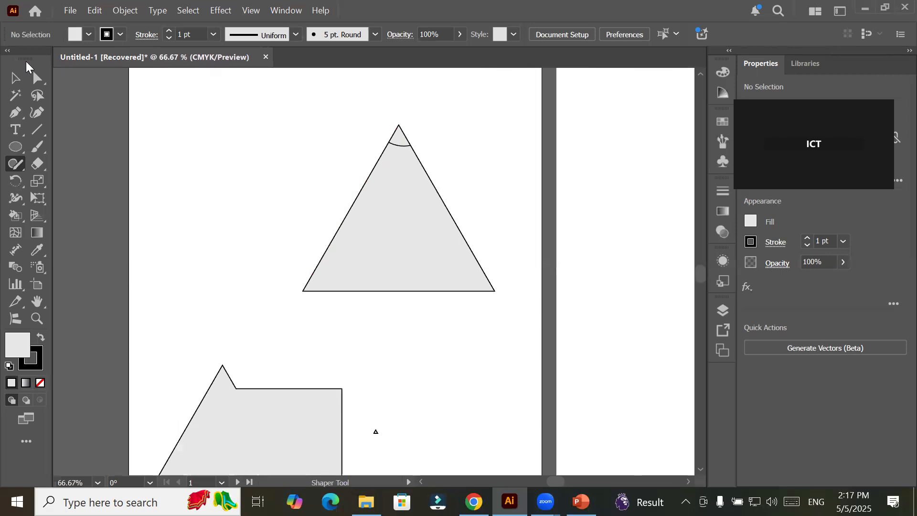
- Select the remaining triangle's Shaper group and set its stroke weight to 5 pt
{"action": "left_click", "coordinate": [14, 79]}
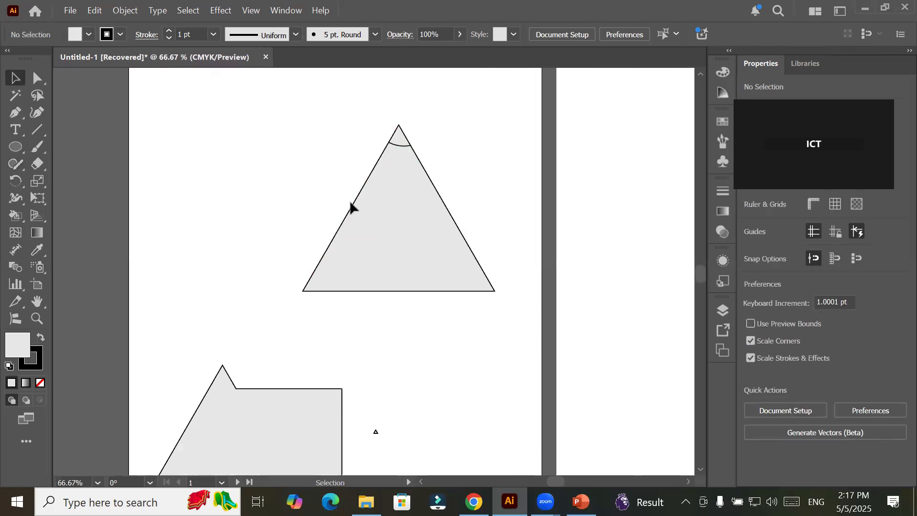
{"action": "left_click", "coordinate": [359, 208]}
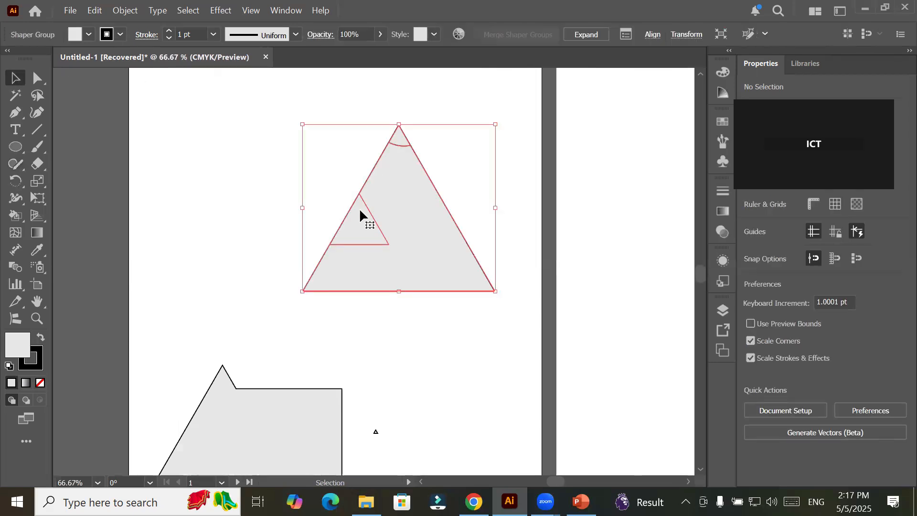
{"action": "left_click", "coordinate": [168, 30]}
{"action": "left_click", "coordinate": [168, 30]}
{"action": "left_click", "coordinate": [168, 31]}
{"action": "left_click", "coordinate": [168, 31]}
{"action": "left_click", "coordinate": [225, 254]}
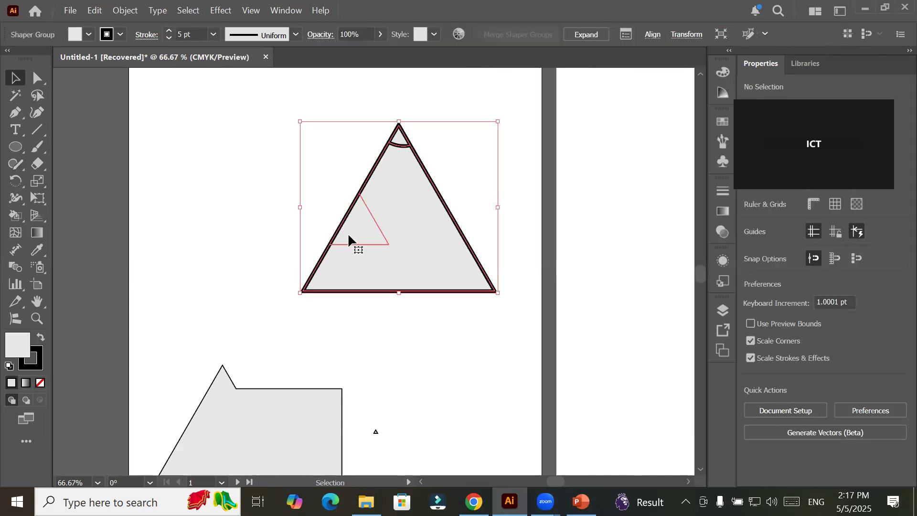
- Isolate the Shaper group, give the hidden rear triangle a 5 pt stroke and leave isolation mode
{"action": "double_click", "coordinate": [357, 246]}
{"action": "left_click", "coordinate": [357, 247]}
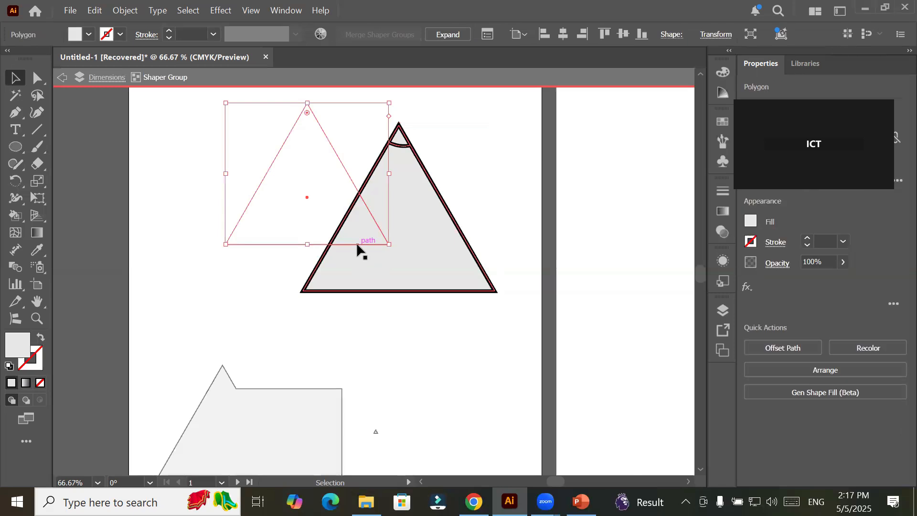
{"action": "left_click", "coordinate": [169, 30]}
{"action": "left_click", "coordinate": [169, 30]}
{"action": "left_click", "coordinate": [169, 30]}
{"action": "left_click", "coordinate": [169, 29]}
{"action": "left_click", "coordinate": [169, 30]}
{"action": "left_click", "coordinate": [169, 30]}
{"action": "left_click", "coordinate": [169, 30]}
{"action": "left_click", "coordinate": [169, 30]}
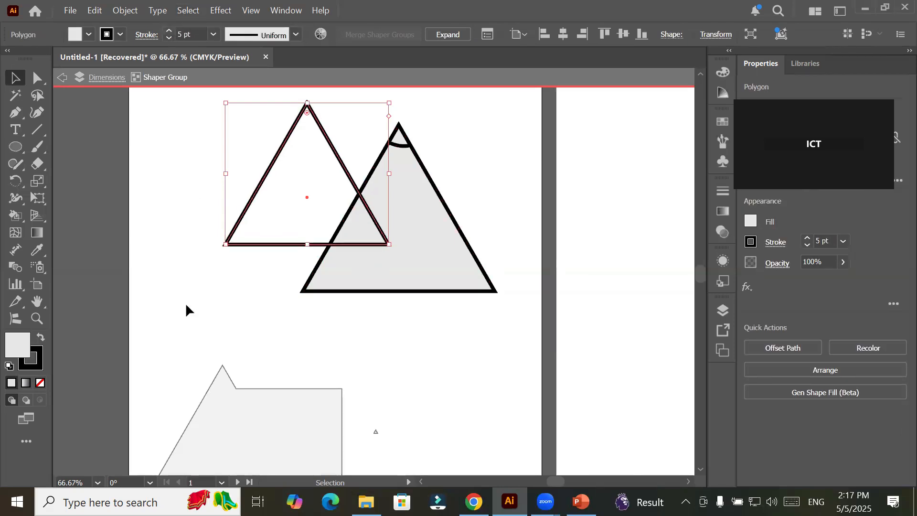
{"action": "double_click", "coordinate": [185, 302]}
- Delete the two-triangle Shaper group and the merged triangle-and-square shape below it
{"action": "left_click_drag", "start_coordinate": [197, 105], "coordinate": [486, 300]}
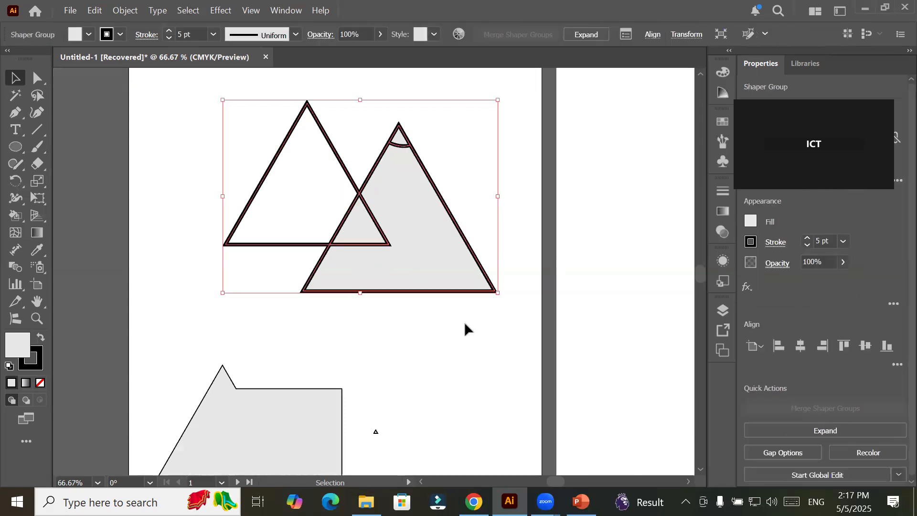
{"action": "key", "text": "Delete"}
{"action": "left_click", "coordinate": [296, 436]}
{"action": "key", "text": "Delete"}
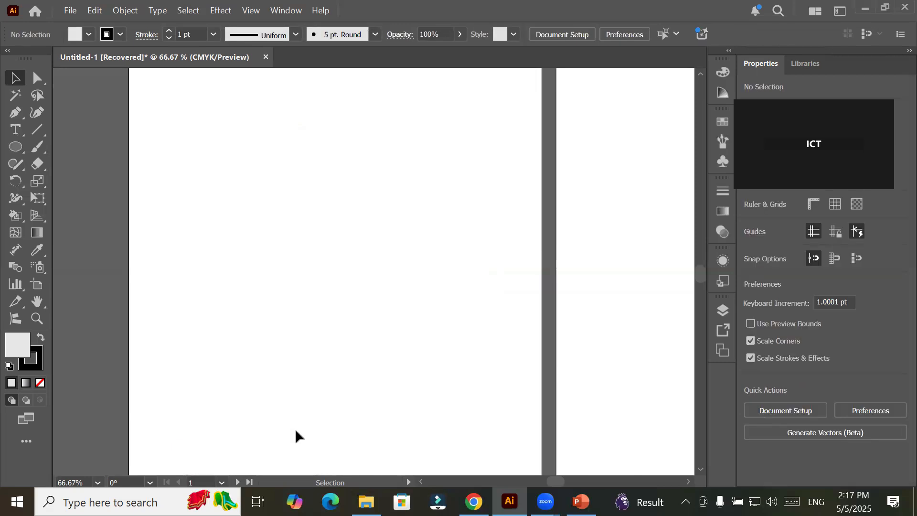
- Draw four overlapping triangles of decreasing size across the first artboard with the Shaper tool and merge them into one shape
{"action": "left_click", "coordinate": [12, 164]}
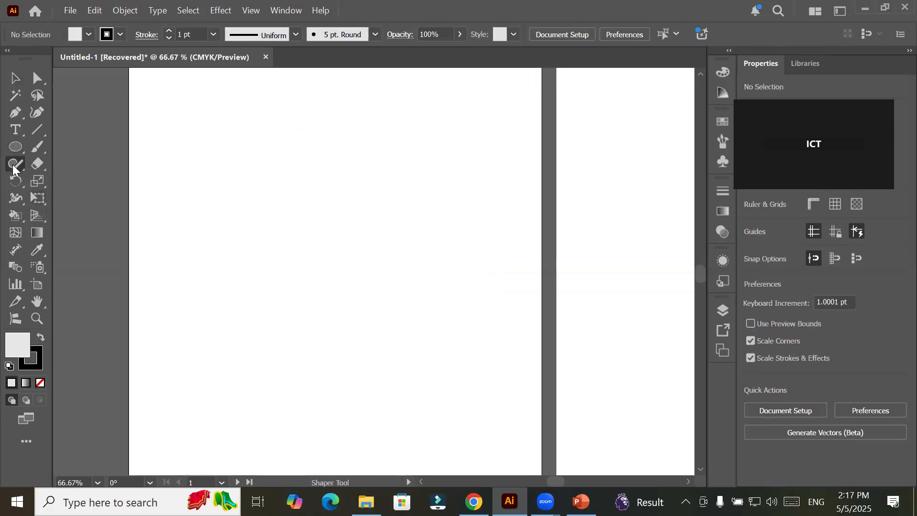
{"action": "left_click", "coordinate": [12, 164]}
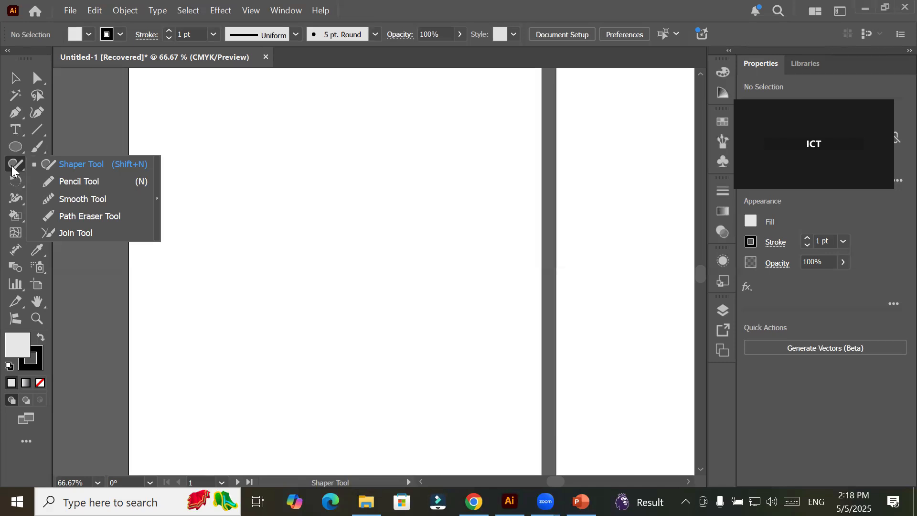
{"action": "left_click", "coordinate": [13, 169]}
{"action": "mouse_move", "coordinate": [318, 207]}
{"action": "left_mouse_down"}
{"action": "mouse_move", "coordinate": [300, 265]}
{"action": "mouse_move", "coordinate": [416, 282]}
{"action": "mouse_move", "coordinate": [505, 219]}
{"action": "mouse_move", "coordinate": [420, 175]}
{"action": "left_mouse_up"}
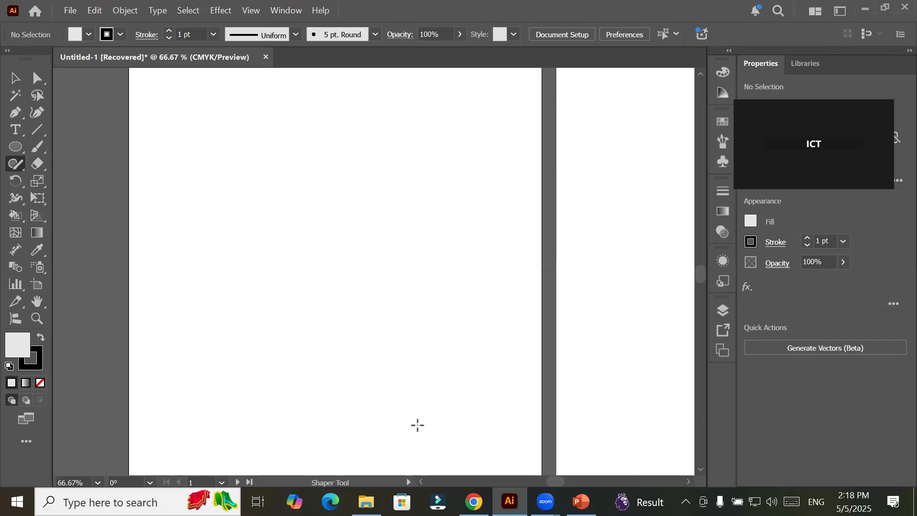
{"action": "mouse_move", "coordinate": [297, 194]}
{"action": "left_mouse_down"}
{"action": "mouse_move", "coordinate": [220, 355]}
{"action": "mouse_move", "coordinate": [451, 379]}
{"action": "left_mouse_up"}
{"action": "mouse_move", "coordinate": [331, 190]}
{"action": "left_mouse_down"}
{"action": "mouse_move", "coordinate": [250, 311]}
{"action": "mouse_move", "coordinate": [386, 355]}
{"action": "mouse_move", "coordinate": [387, 299]}
{"action": "mouse_move", "coordinate": [317, 188]}
{"action": "mouse_move", "coordinate": [313, 200]}
{"action": "left_mouse_up"}
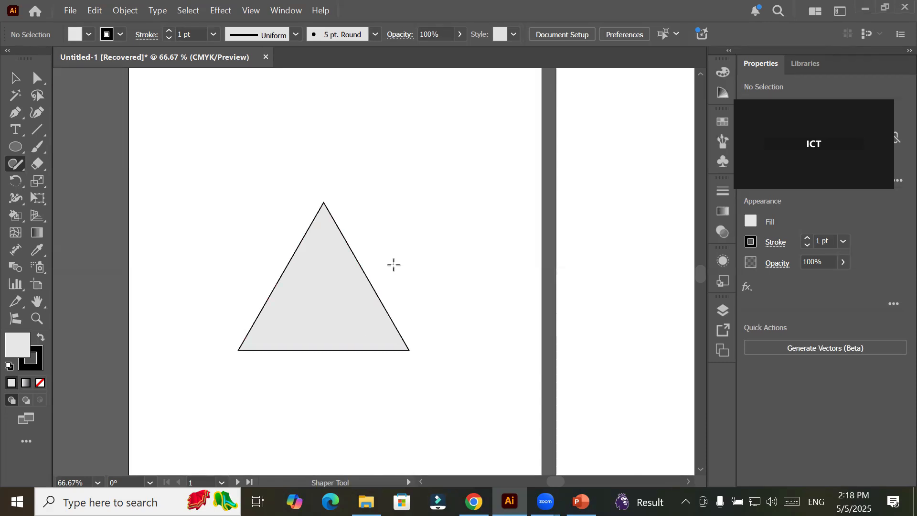
{"action": "mouse_move", "coordinate": [405, 211]}
{"action": "left_mouse_down"}
{"action": "mouse_move", "coordinate": [324, 311]}
{"action": "mouse_move", "coordinate": [436, 309]}
{"action": "mouse_move", "coordinate": [402, 212]}
{"action": "left_mouse_up"}
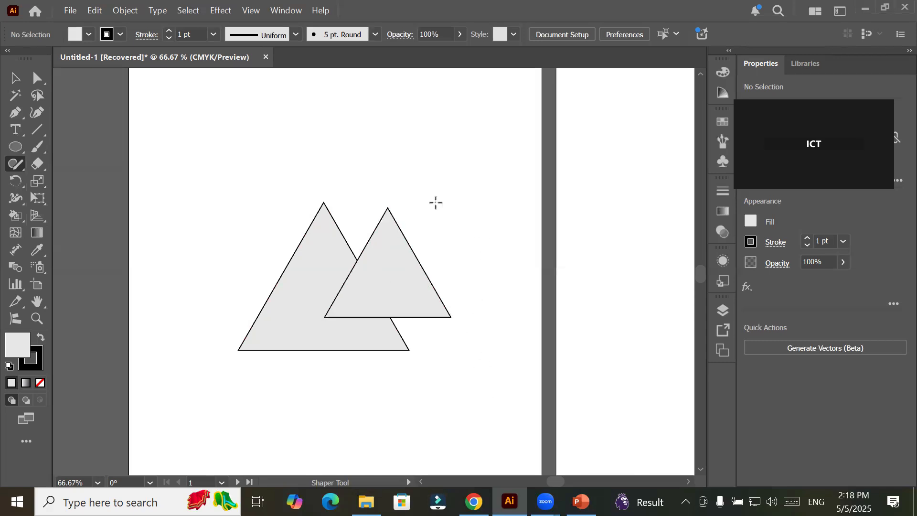
{"action": "mouse_move", "coordinate": [446, 218]}
{"action": "left_mouse_down"}
{"action": "mouse_move", "coordinate": [398, 296]}
{"action": "mouse_move", "coordinate": [477, 289]}
{"action": "mouse_move", "coordinate": [445, 218]}
{"action": "mouse_move", "coordinate": [470, 248]}
{"action": "mouse_move", "coordinate": [452, 275]}
{"action": "mouse_move", "coordinate": [504, 271]}
{"action": "mouse_move", "coordinate": [478, 232]}
{"action": "left_mouse_up"}
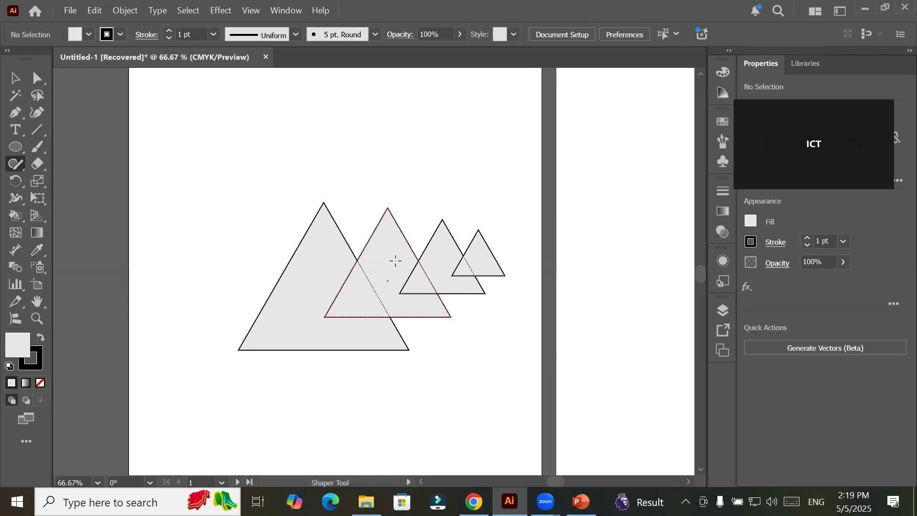
{"action": "left_click_drag", "start_coordinate": [399, 262], "coordinate": [422, 287]}
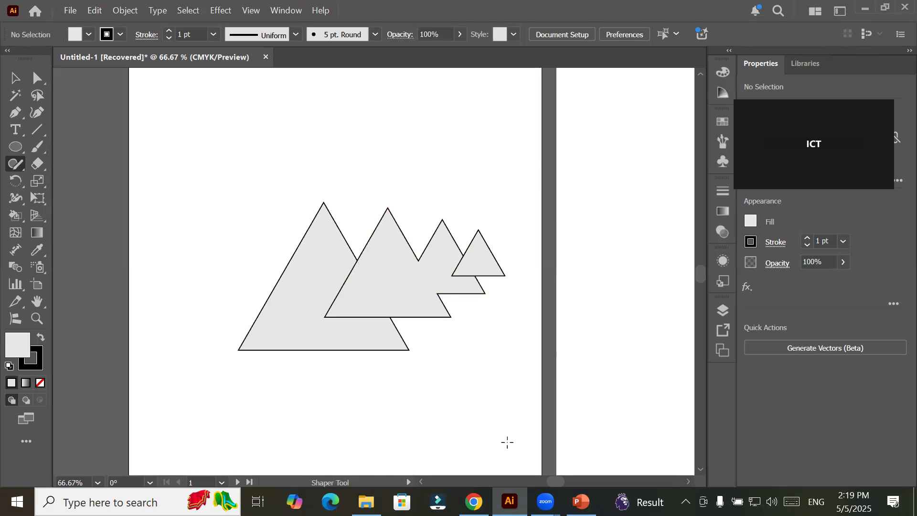
{"action": "left_click_drag", "start_coordinate": [447, 252], "coordinate": [480, 265]}
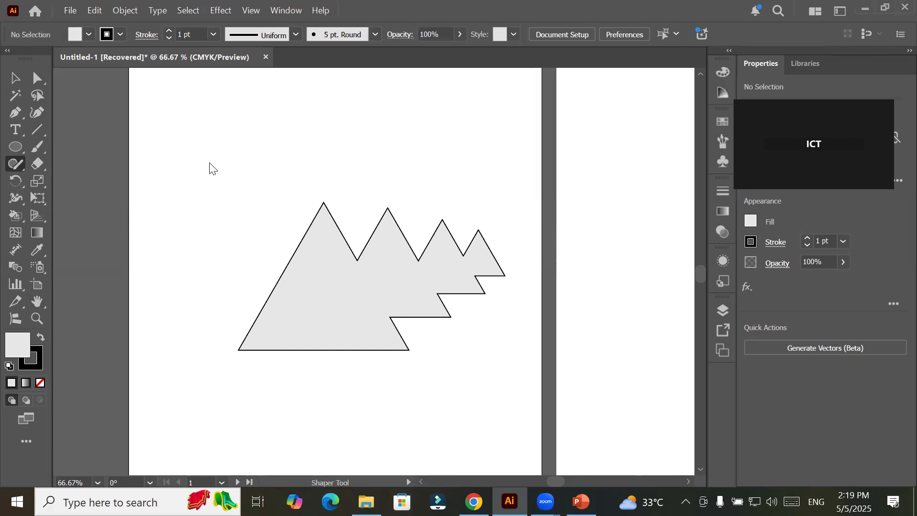
- Draw four overlapping rounded shapes above the triangles with the Shaper tool and merge them into a cloud
{"action": "mouse_move", "coordinate": [213, 116]}
{"action": "left_mouse_down"}
{"action": "mouse_move", "coordinate": [175, 147]}
{"action": "mouse_move", "coordinate": [190, 184]}
{"action": "mouse_move", "coordinate": [217, 185]}
{"action": "mouse_move", "coordinate": [238, 120]}
{"action": "mouse_move", "coordinate": [197, 131]}
{"action": "left_mouse_up"}
{"action": "mouse_move", "coordinate": [249, 103]}
{"action": "left_mouse_down"}
{"action": "mouse_move", "coordinate": [212, 136]}
{"action": "mouse_move", "coordinate": [226, 168]}
{"action": "mouse_move", "coordinate": [253, 169]}
{"action": "mouse_move", "coordinate": [272, 129]}
{"action": "mouse_move", "coordinate": [276, 100]}
{"action": "mouse_move", "coordinate": [245, 105]}
{"action": "mouse_move", "coordinate": [264, 121]}
{"action": "mouse_move", "coordinate": [267, 139]}
{"action": "mouse_move", "coordinate": [293, 140]}
{"action": "mouse_move", "coordinate": [302, 108]}
{"action": "mouse_move", "coordinate": [261, 109]}
{"action": "mouse_move", "coordinate": [312, 118]}
{"action": "mouse_move", "coordinate": [301, 92]}
{"action": "left_mouse_up"}
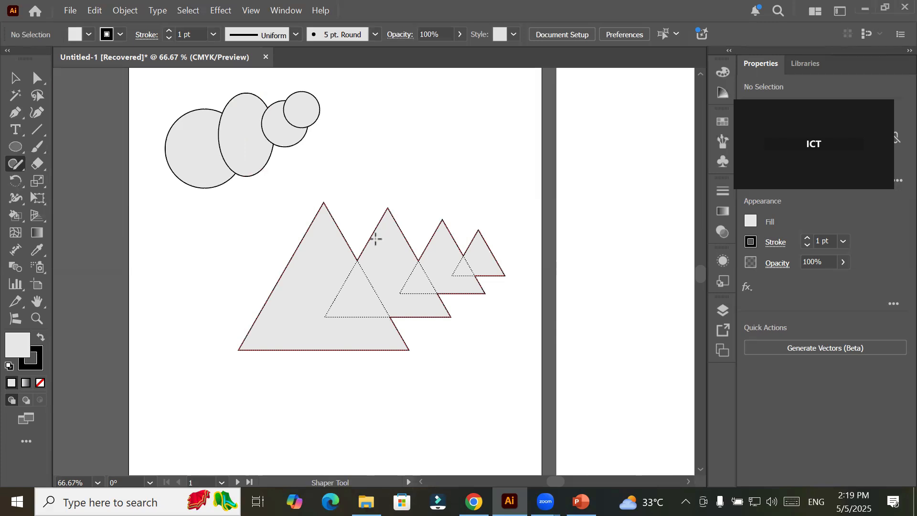
{"action": "left_click_drag", "start_coordinate": [375, 239], "coordinate": [352, 248]}
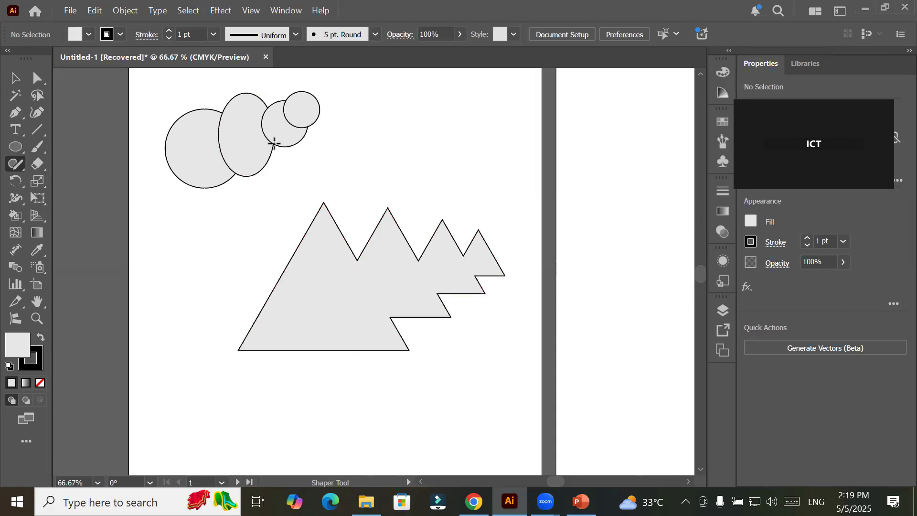
{"action": "mouse_move", "coordinate": [302, 106]}
{"action": "left_mouse_down"}
{"action": "mouse_move", "coordinate": [296, 119]}
{"action": "mouse_move", "coordinate": [207, 153]}
{"action": "left_mouse_up"}
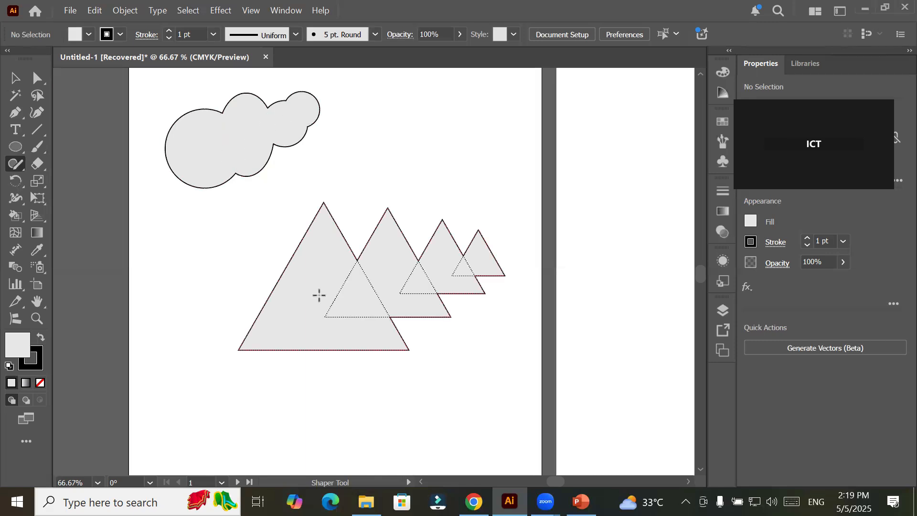
{"action": "left_click_drag", "start_coordinate": [319, 295], "coordinate": [317, 294]}
- Delete the merged cloud and the merged triangles from the first artboard
{"action": "left_click", "coordinate": [15, 77]}
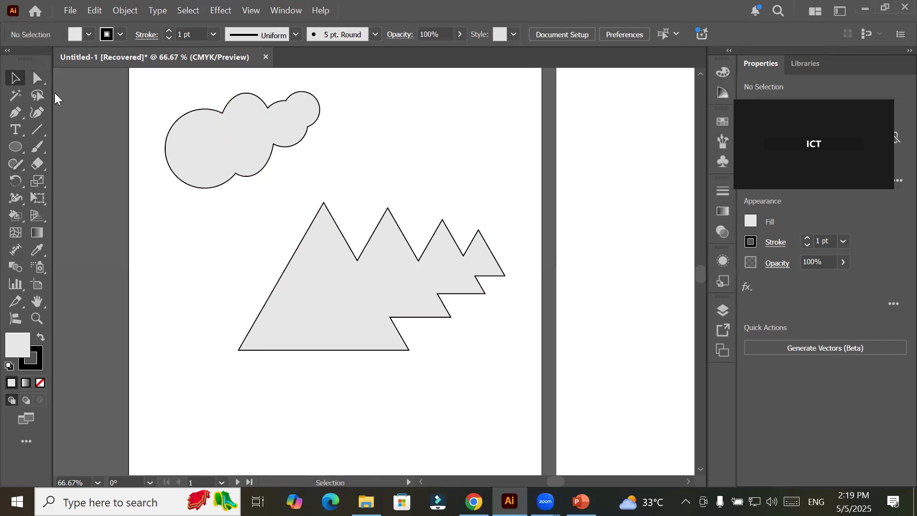
{"action": "left_click", "coordinate": [264, 147]}
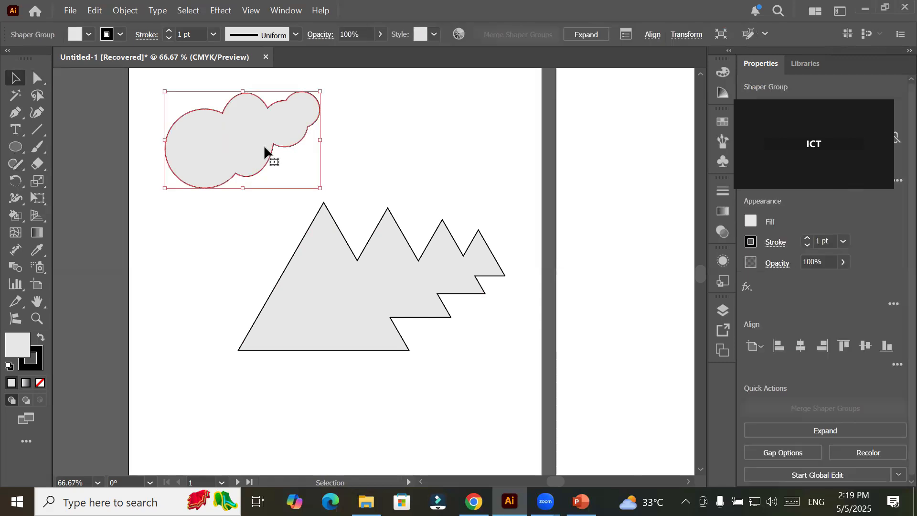
{"action": "key", "text": "Delete"}
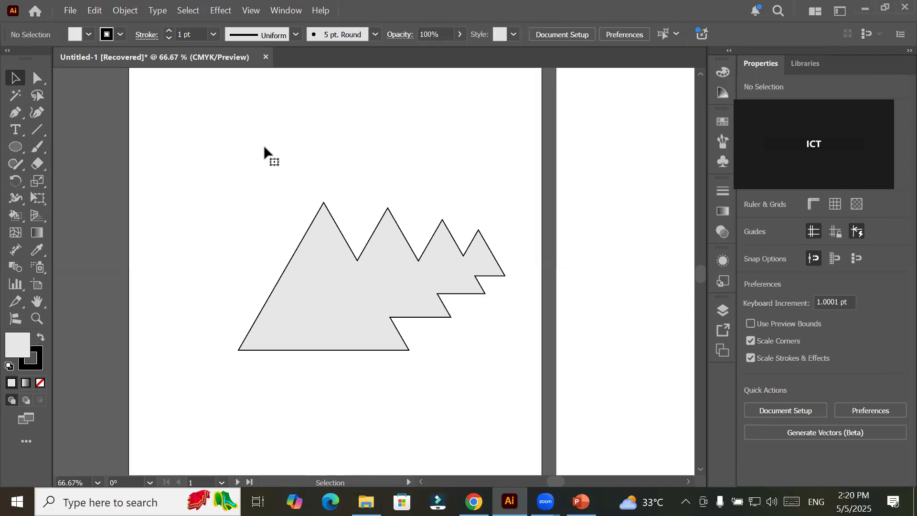
{"action": "left_click", "coordinate": [339, 318]}
{"action": "key", "text": "Delete"}
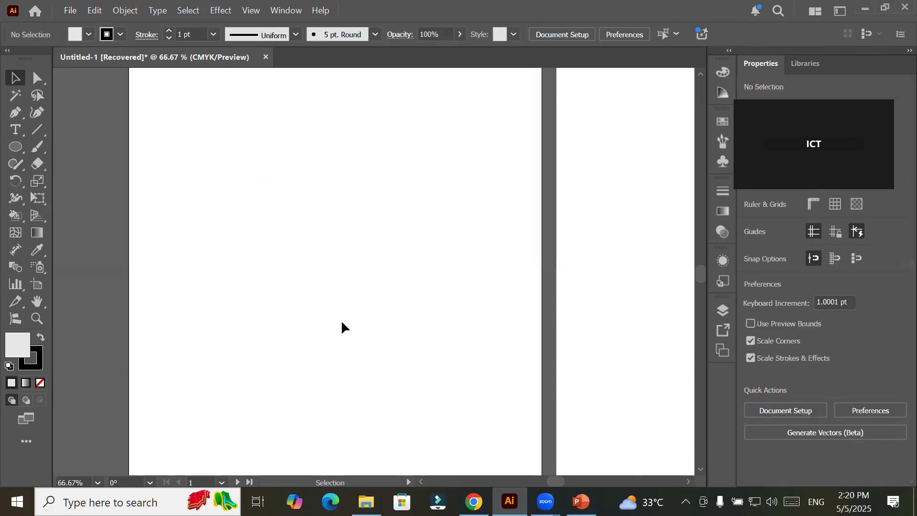
- Draw a two-peaked mountain line across the first artboard's lower part with the Pencil tool and set its stroke to 10 pt
{"action": "scroll", "coordinate": [341, 320], "scroll_direction": "down", "scroll_amount": 2}
{"action": "scroll", "coordinate": [341, 319], "scroll_direction": "down", "scroll_amount": 1}
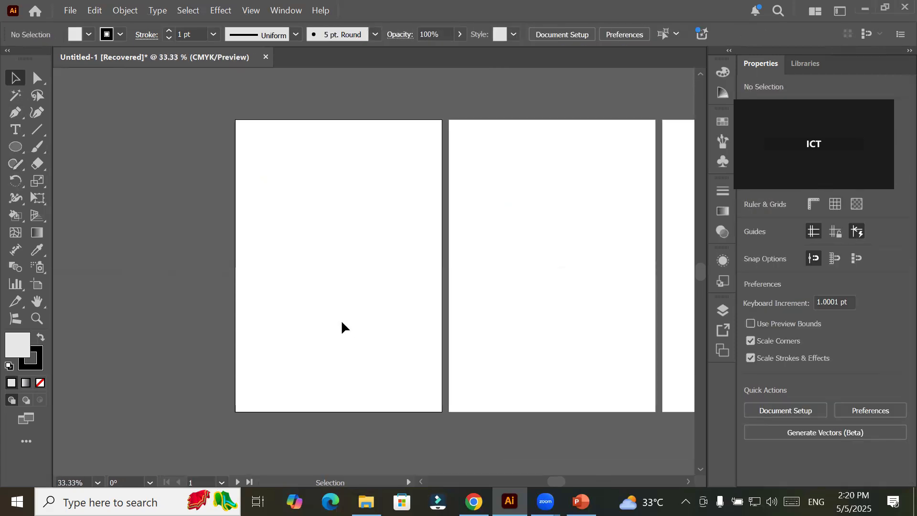
{"action": "left_click", "coordinate": [17, 164]}
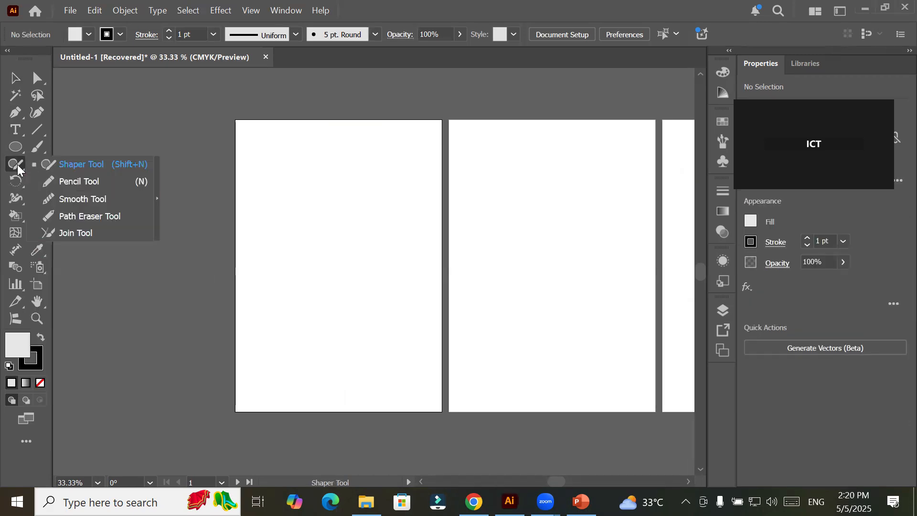
{"action": "left_click", "coordinate": [96, 181]}
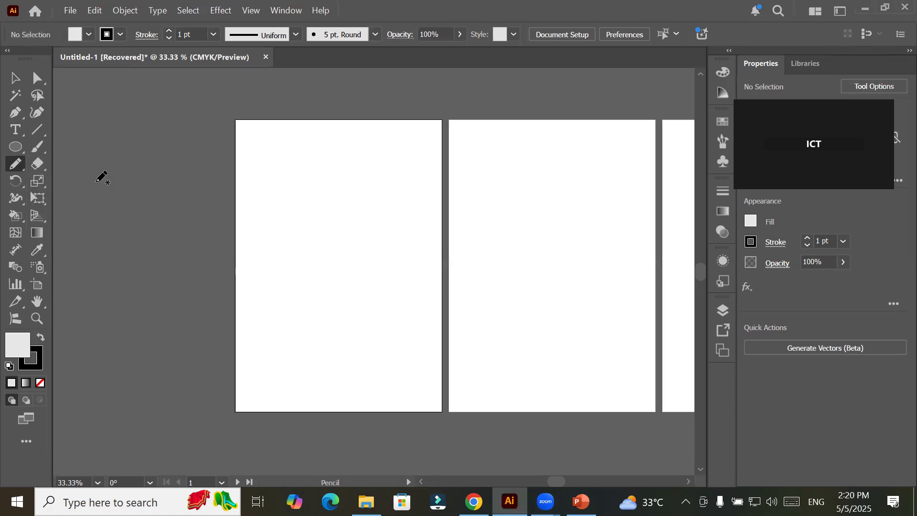
{"action": "mouse_move", "coordinate": [236, 410]}
{"action": "left_mouse_down"}
{"action": "mouse_move", "coordinate": [277, 315]}
{"action": "mouse_move", "coordinate": [299, 328]}
{"action": "mouse_move", "coordinate": [333, 399]}
{"action": "mouse_move", "coordinate": [359, 389]}
{"action": "mouse_move", "coordinate": [398, 344]}
{"action": "mouse_move", "coordinate": [441, 410]}
{"action": "left_mouse_up"}
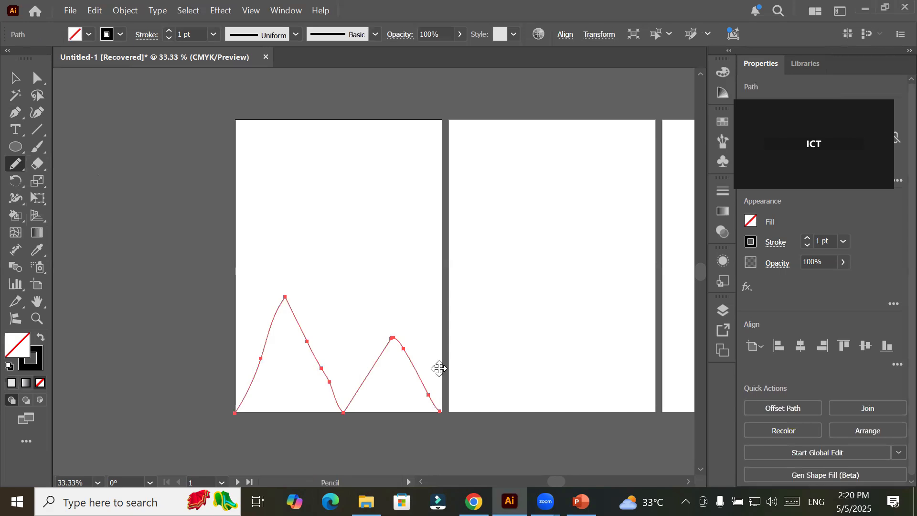
{"action": "left_click", "coordinate": [167, 27]}
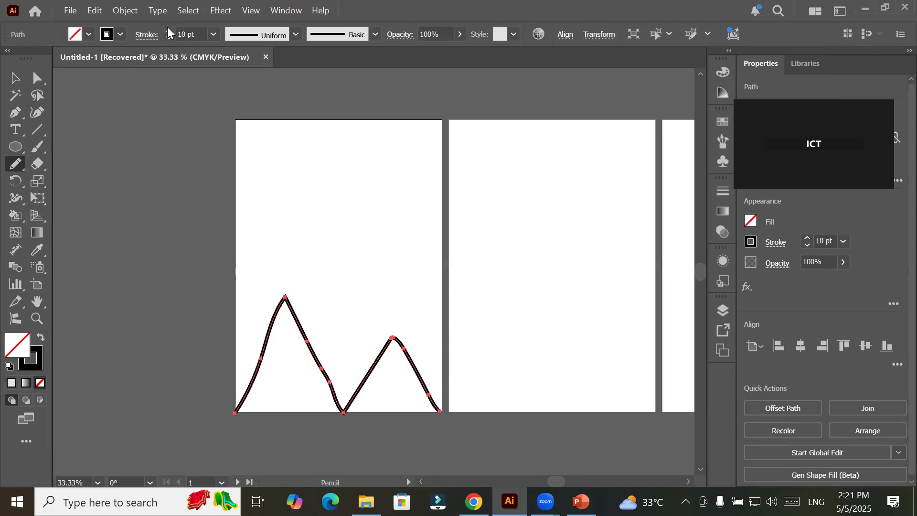
- Delete the mountain line and draw an unfilled rectangle covering the whole first artboard
{"action": "key", "text": "Delete"}
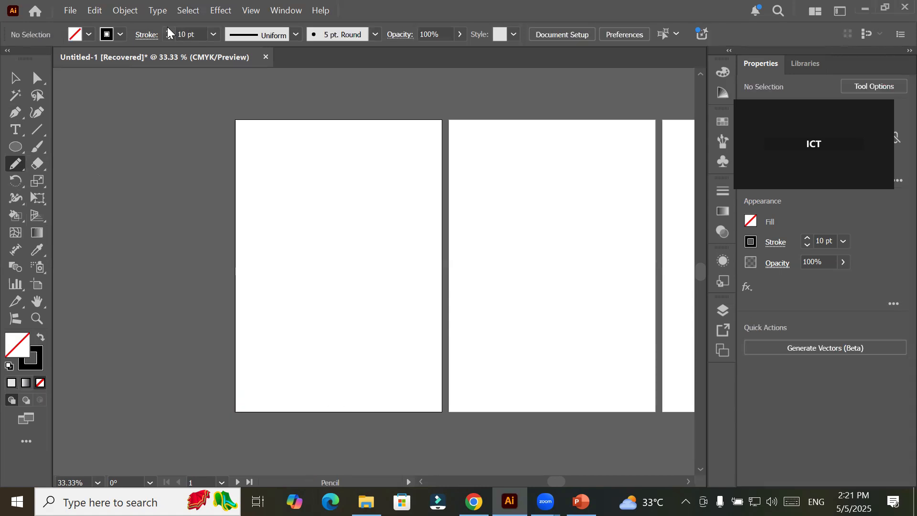
{"action": "left_click_drag", "start_coordinate": [16, 153], "coordinate": [75, 148]}
{"action": "left_click_drag", "start_coordinate": [236, 118], "coordinate": [441, 412]}
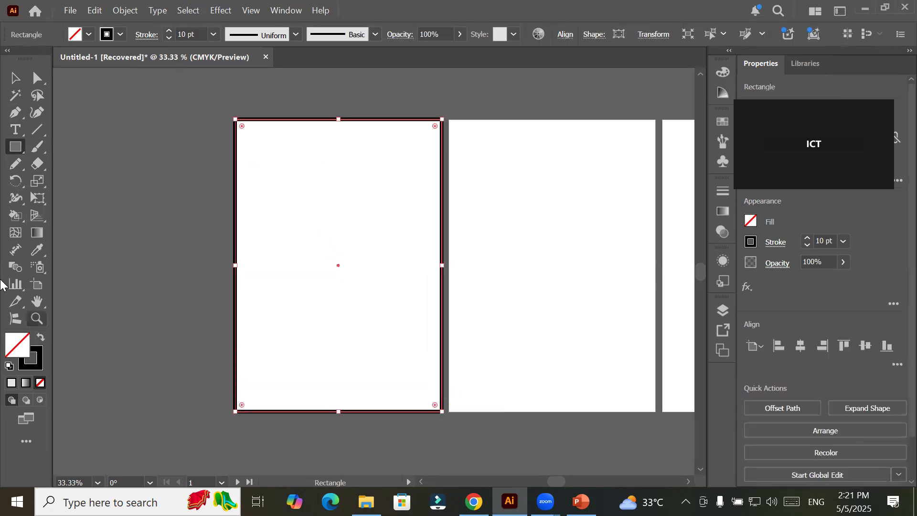
- Draw a freehand two-peaked mountain line from the rectangle's lower left corner past its right edge with the Pencil tool and deselect it
{"action": "left_click", "coordinate": [18, 164]}
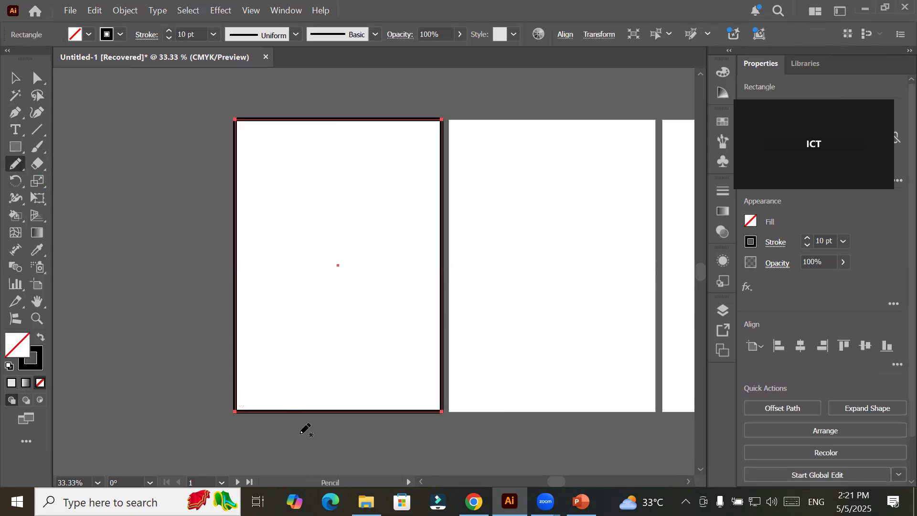
{"action": "mouse_move", "coordinate": [238, 408]}
{"action": "left_mouse_down"}
{"action": "mouse_move", "coordinate": [277, 320]}
{"action": "mouse_move", "coordinate": [330, 406]}
{"action": "mouse_move", "coordinate": [359, 382]}
{"action": "mouse_move", "coordinate": [387, 332]}
{"action": "mouse_move", "coordinate": [422, 414]}
{"action": "mouse_move", "coordinate": [447, 367]}
{"action": "left_mouse_up"}
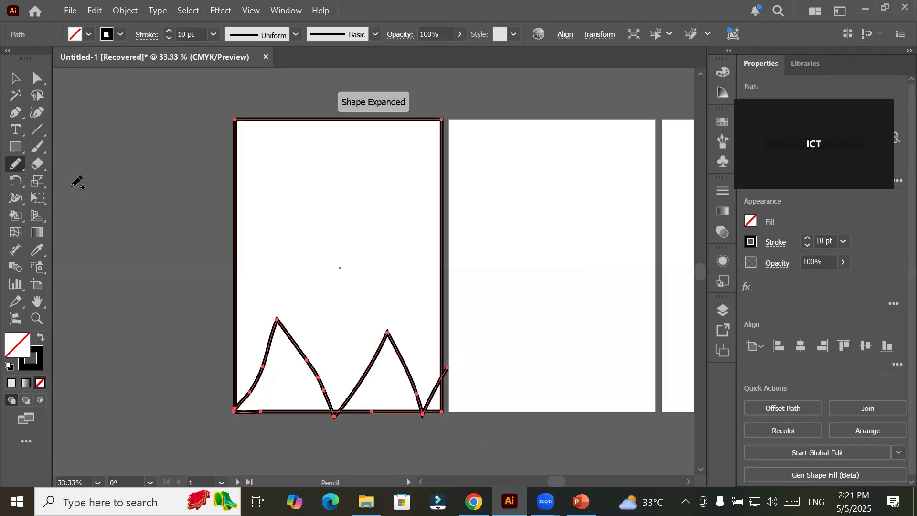
{"action": "left_click", "coordinate": [15, 80]}
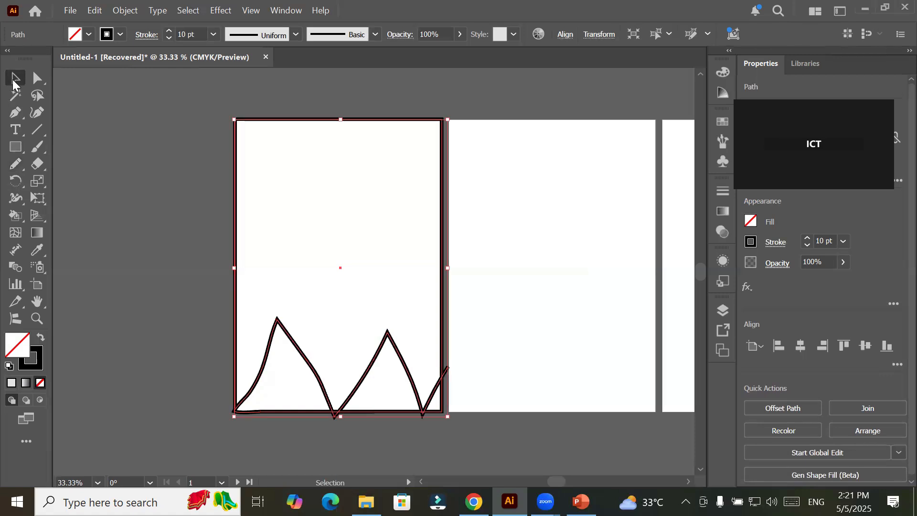
{"action": "left_click", "coordinate": [142, 244]}
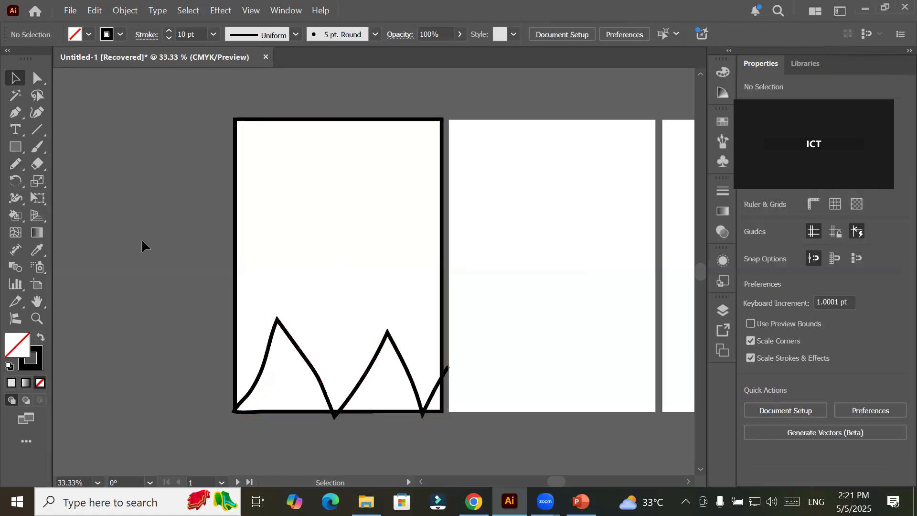
- Draw a small freehand oval near the first artboard's upper left corner with the Pencil tool and set its stroke to 3 pt
{"action": "left_click", "coordinate": [15, 183]}
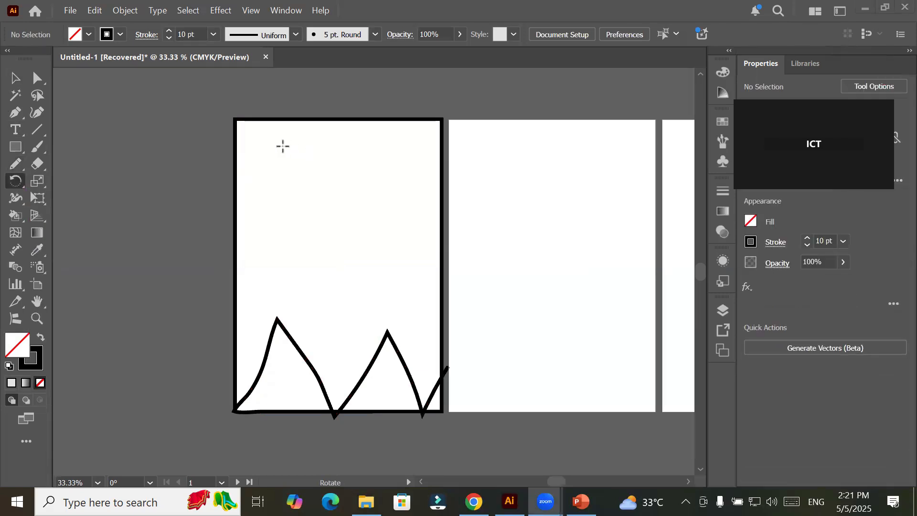
{"action": "left_click", "coordinate": [286, 145]}
{"action": "left_click", "coordinate": [16, 166]}
{"action": "mouse_move", "coordinate": [263, 165]}
{"action": "left_mouse_down"}
{"action": "mouse_move", "coordinate": [279, 152]}
{"action": "mouse_move", "coordinate": [266, 151]}
{"action": "left_mouse_up"}
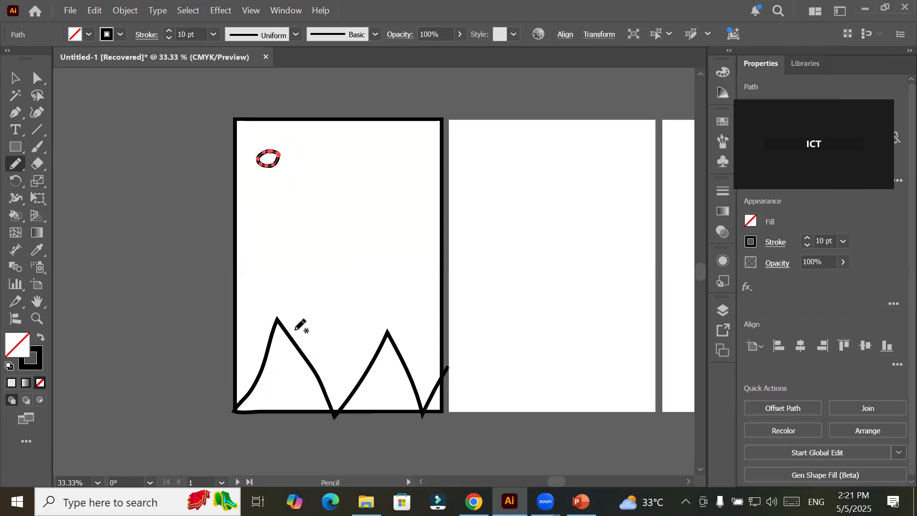
{"action": "scroll", "coordinate": [260, 193], "scroll_direction": "up", "scroll_amount": 2}
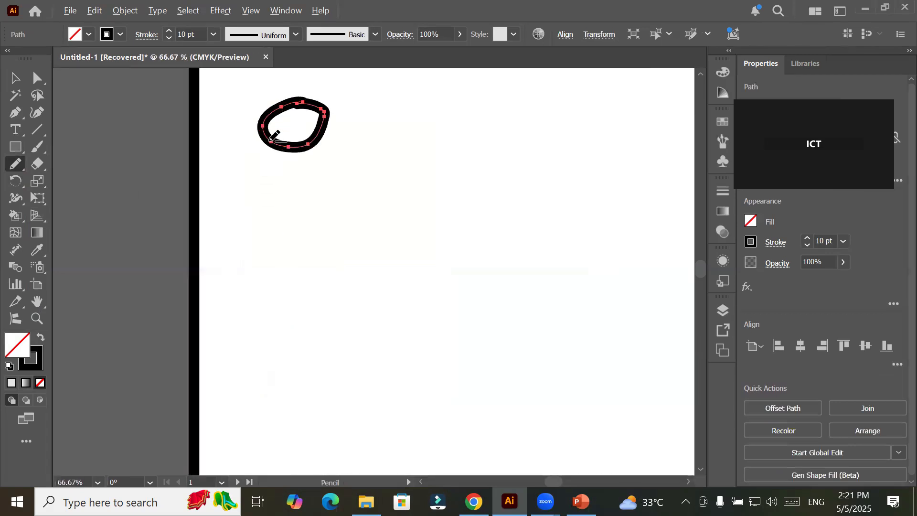
{"action": "left_click", "coordinate": [169, 37]}
{"action": "left_click", "coordinate": [169, 37]}
{"action": "left_click", "coordinate": [169, 37]}
{"action": "left_click", "coordinate": [169, 37]}
{"action": "left_click", "coordinate": [169, 37]}
{"action": "left_click", "coordinate": [169, 37]}
{"action": "left_click", "coordinate": [169, 37]}
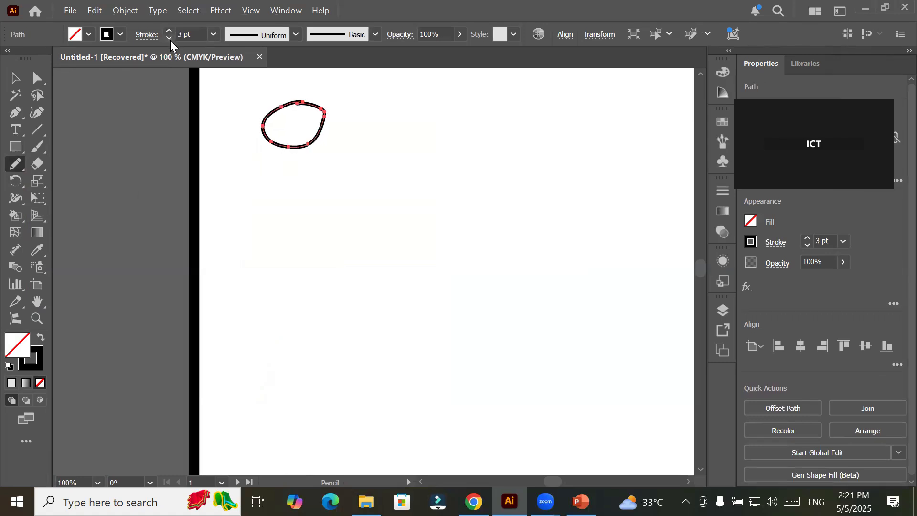
- Set the two-peaked mountain path's stroke to 3 pt and deselect it
{"action": "scroll", "coordinate": [303, 295], "scroll_direction": "down", "scroll_amount": 5}
{"action": "scroll", "coordinate": [303, 294], "scroll_direction": "down", "scroll_amount": 10}
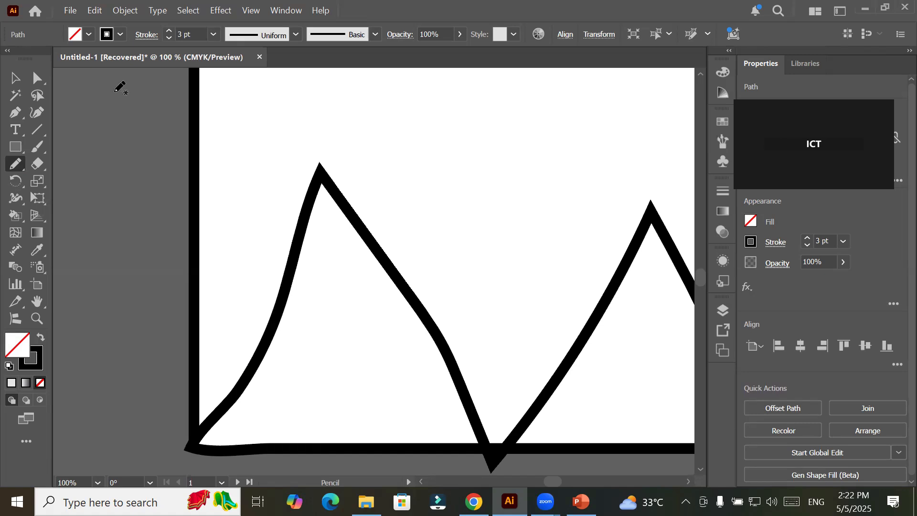
{"action": "left_click", "coordinate": [15, 78]}
{"action": "left_click", "coordinate": [339, 186]}
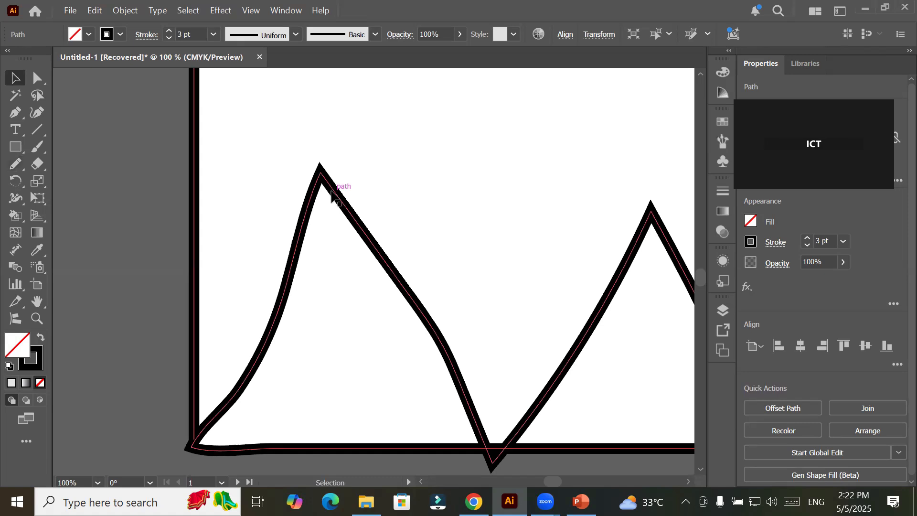
{"action": "left_click", "coordinate": [168, 39]}
{"action": "left_click", "coordinate": [168, 39]}
{"action": "left_click", "coordinate": [168, 39]}
{"action": "left_click", "coordinate": [168, 39]}
{"action": "left_click", "coordinate": [168, 40]}
{"action": "left_click", "coordinate": [168, 39]}
{"action": "left_click", "coordinate": [168, 39]}
{"action": "left_click", "coordinate": [141, 234]}
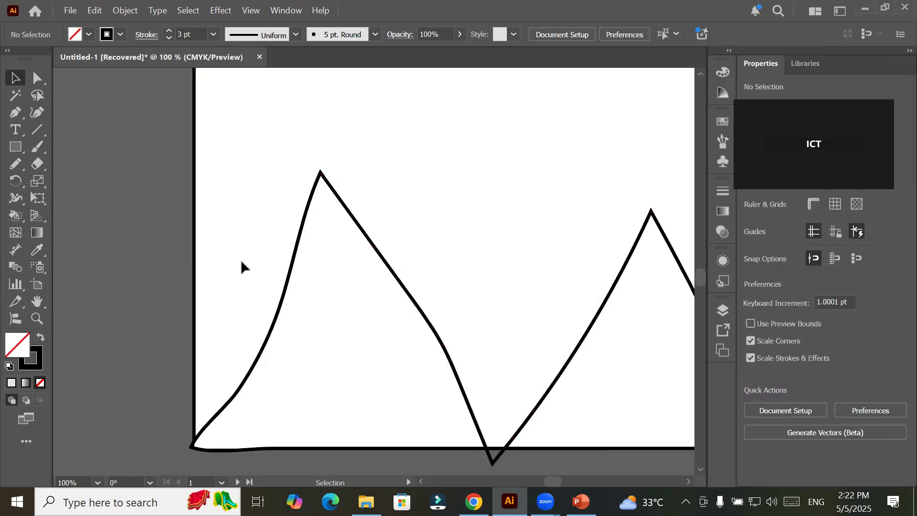
{"action": "left_click", "coordinate": [293, 263]}
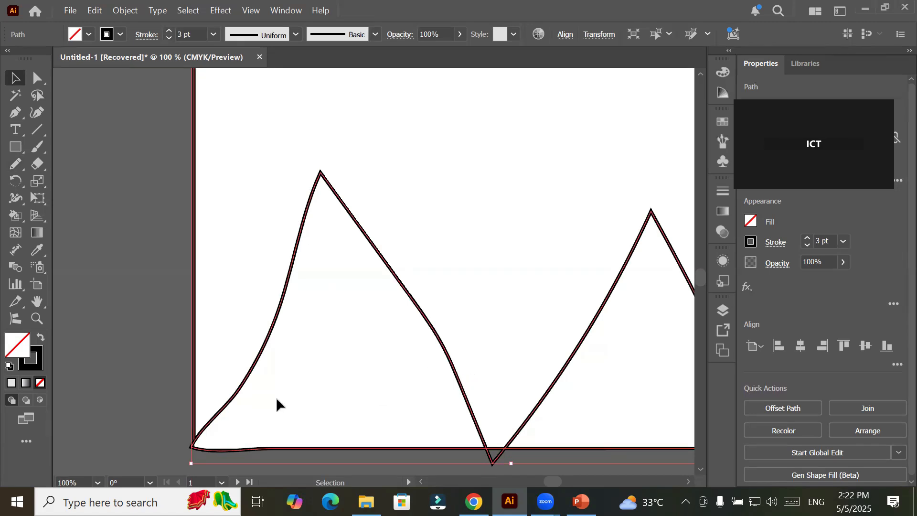
{"action": "scroll", "coordinate": [267, 402], "scroll_direction": "up", "scroll_amount": 1}
{"action": "scroll", "coordinate": [267, 431], "scroll_direction": "up", "scroll_amount": 2}
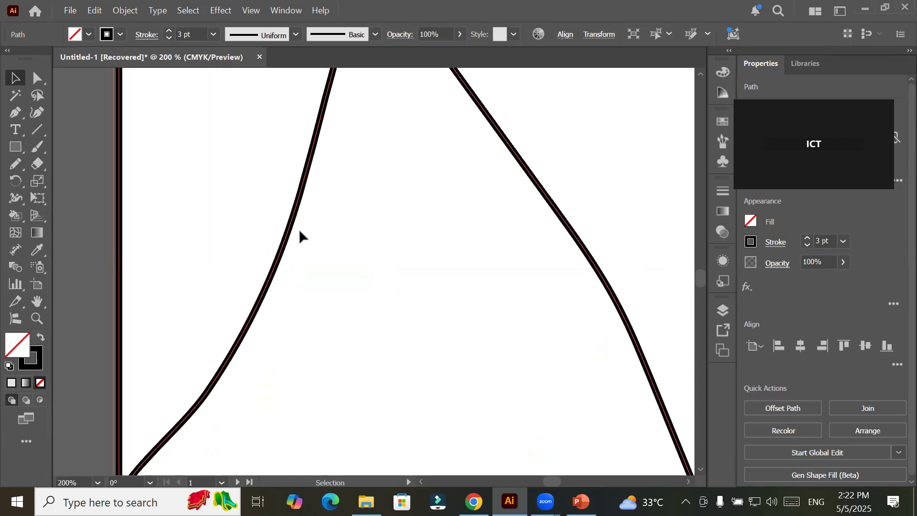
{"action": "scroll", "coordinate": [296, 230], "scroll_direction": "down", "scroll_amount": 4}
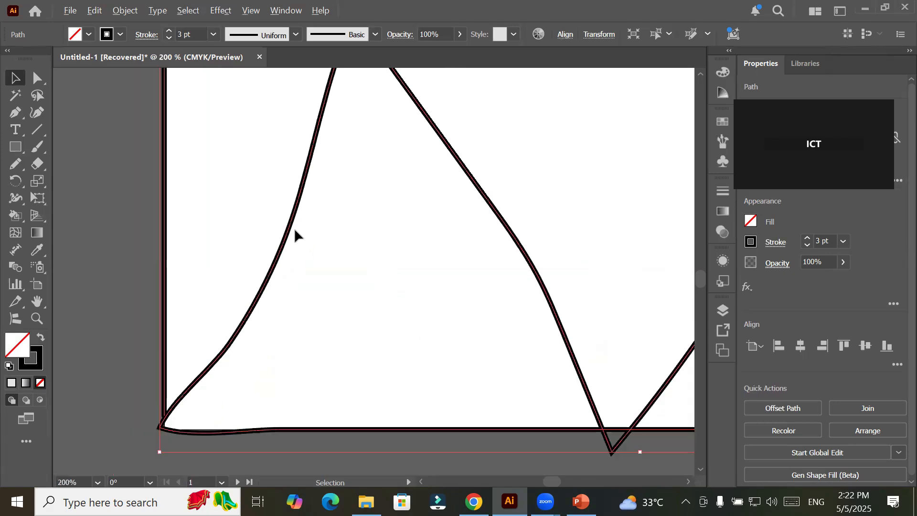
{"action": "scroll", "coordinate": [307, 252], "scroll_direction": "up", "scroll_amount": 1}
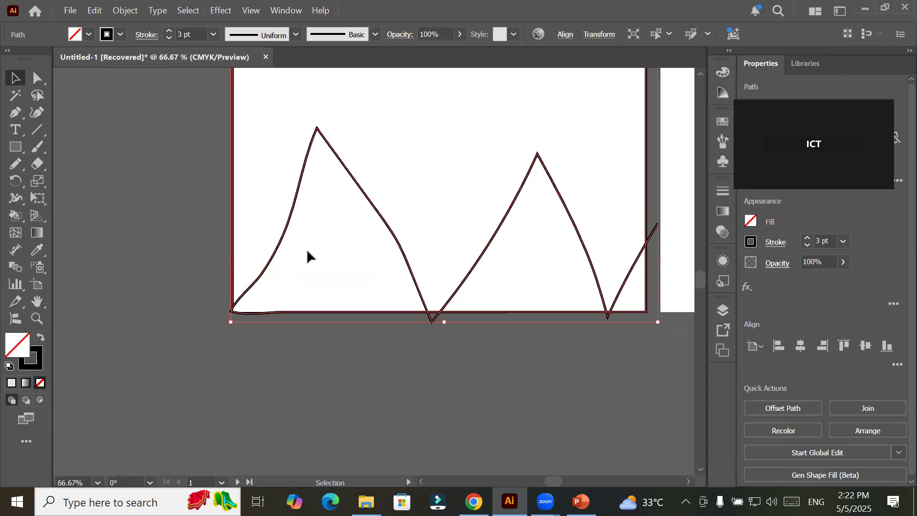
{"action": "left_click", "coordinate": [304, 386]}
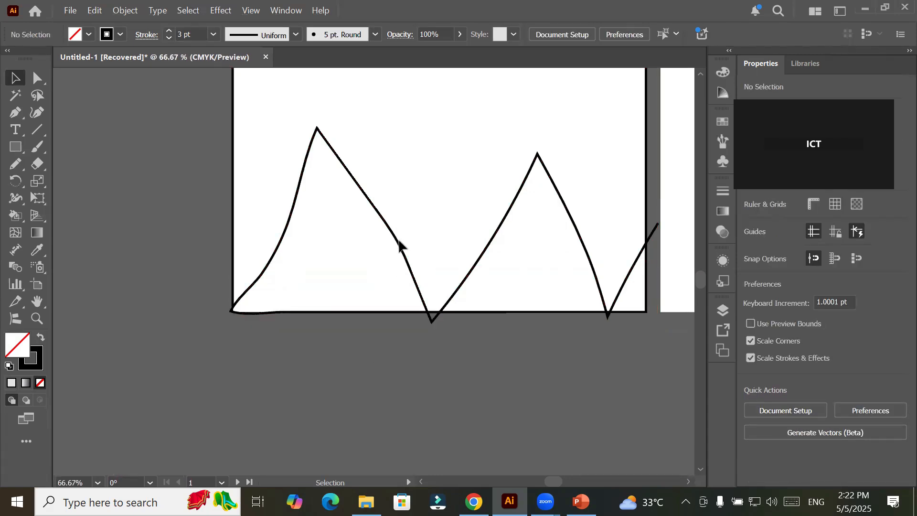
- Select the mountain path, shifting it slightly upward, and fill the first mountain with orange-red using the Live Paint Bucket
{"action": "mouse_move", "coordinate": [397, 239]}
{"action": "left_mouse_down"}
{"action": "mouse_move", "coordinate": [393, 211]}
{"action": "mouse_move", "coordinate": [396, 236]}
{"action": "left_mouse_up"}
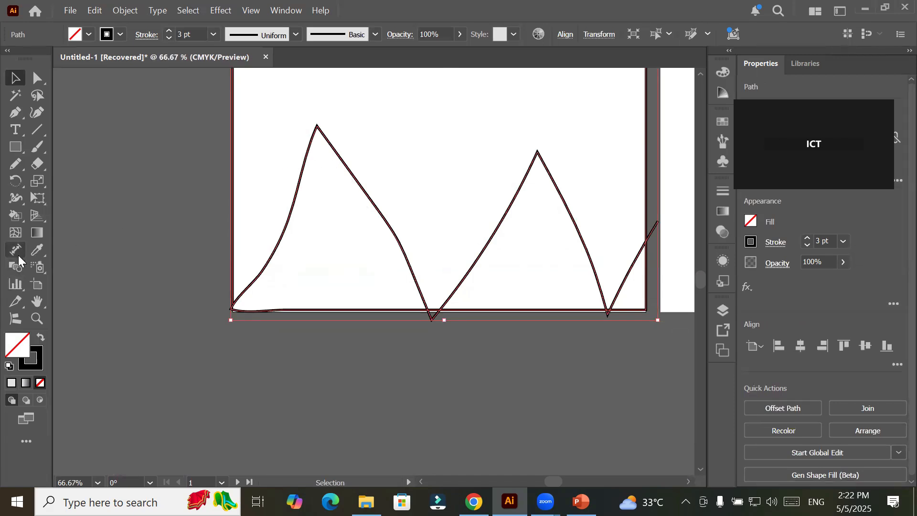
{"action": "left_click_drag", "start_coordinate": [19, 217], "coordinate": [87, 235]}
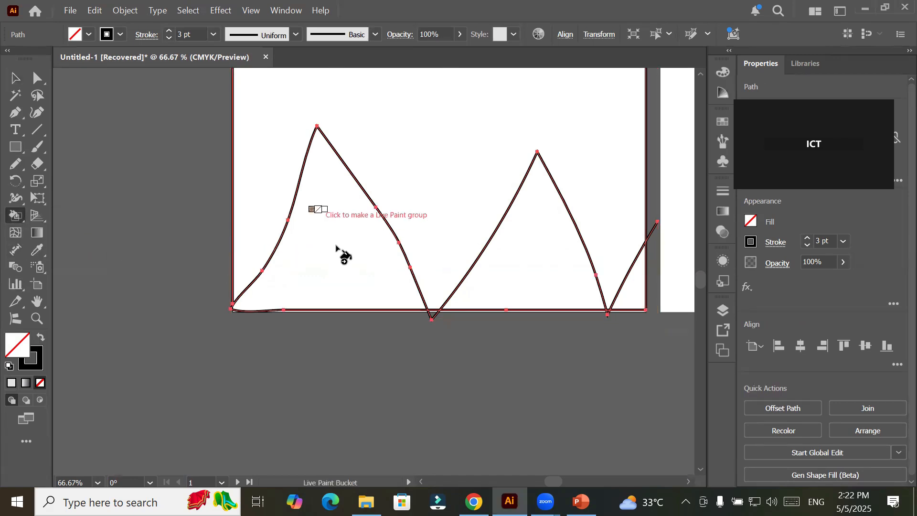
{"action": "key", "text": "Right"}
{"action": "key", "text": "Right"}
{"action": "key", "text": "Right"}
{"action": "key", "text": "Right"}
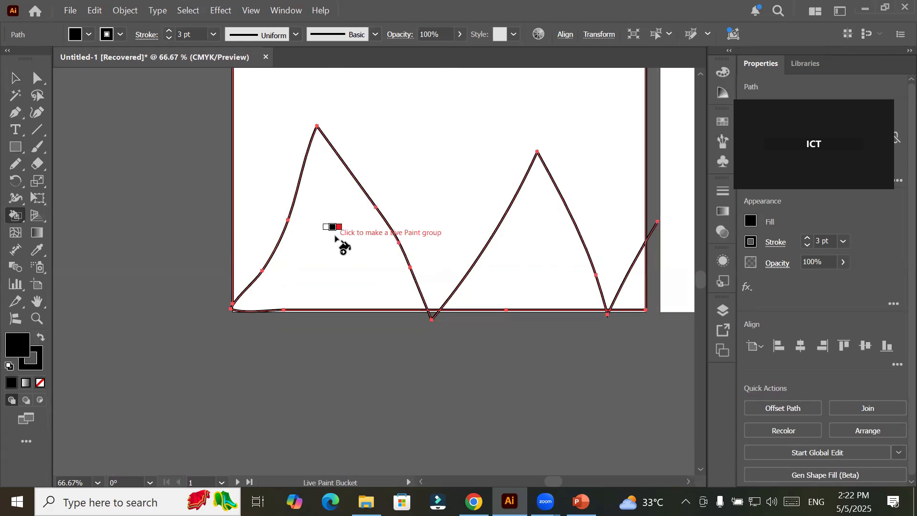
{"action": "key", "text": "Right"}
{"action": "key", "text": "Right"}
{"action": "key", "text": "Right"}
{"action": "key", "text": "Right"}
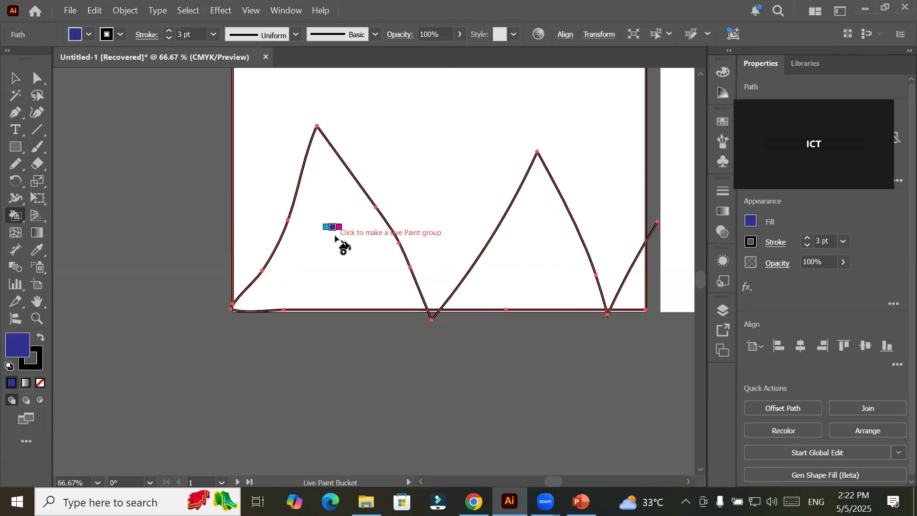
{"action": "key", "text": "Right"}
{"action": "key", "text": "Right"}
{"action": "key", "text": "Right"}
{"action": "left_click", "coordinate": [339, 242]}
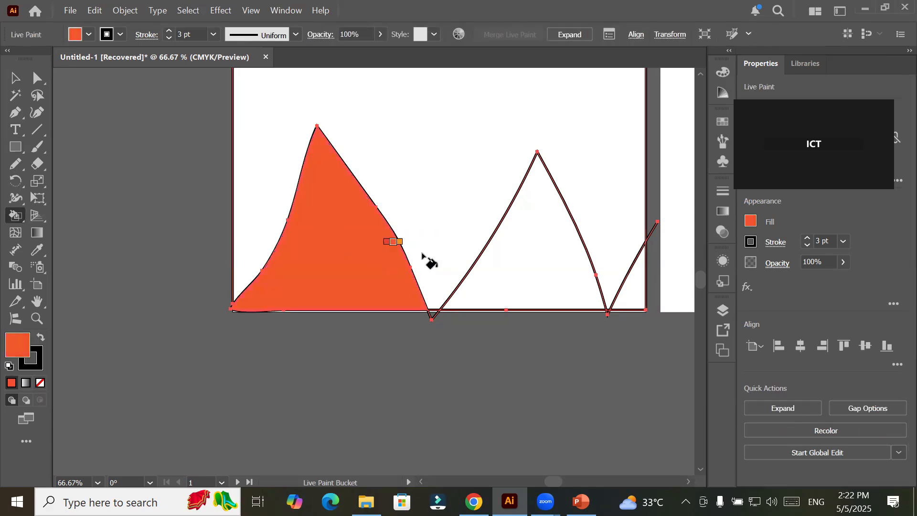
- Fill the second mountain with the same orange-red and the small corner area beside it with light orange
{"action": "left_click", "coordinate": [541, 255]}
{"action": "key", "text": "Right"}
{"action": "key", "text": "Right"}
{"action": "left_click", "coordinate": [635, 294]}
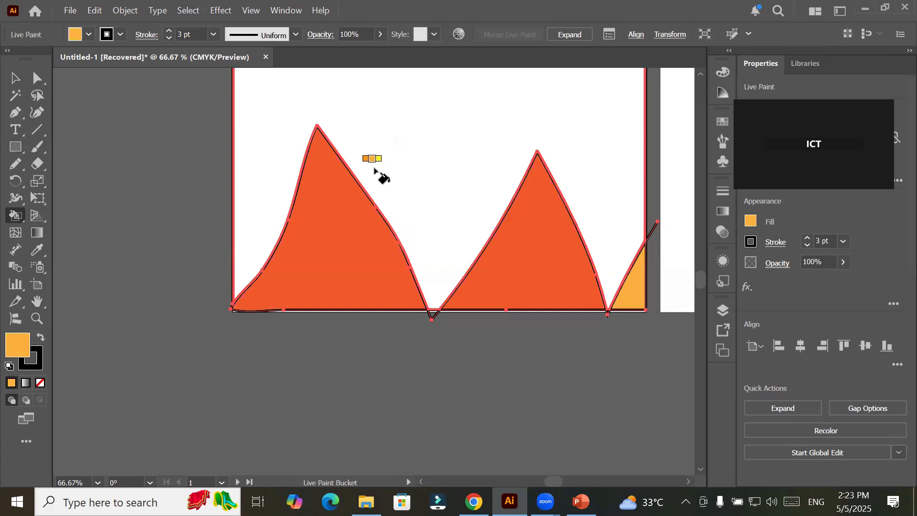
- Delete the painted mountain group and the small oval from the first artboard
{"action": "scroll", "coordinate": [353, 178], "scroll_direction": "down", "scroll_amount": 2}
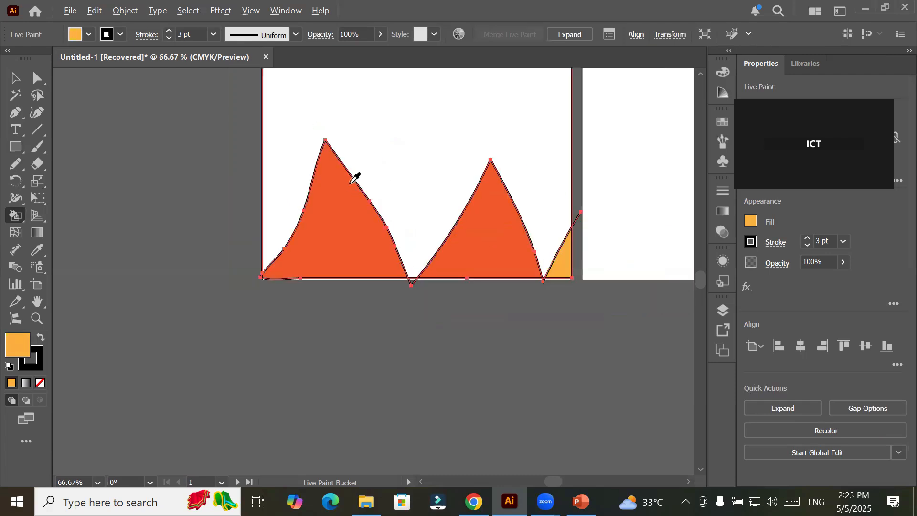
{"action": "scroll", "coordinate": [353, 177], "scroll_direction": "down", "scroll_amount": 2}
{"action": "key", "text": "Delete"}
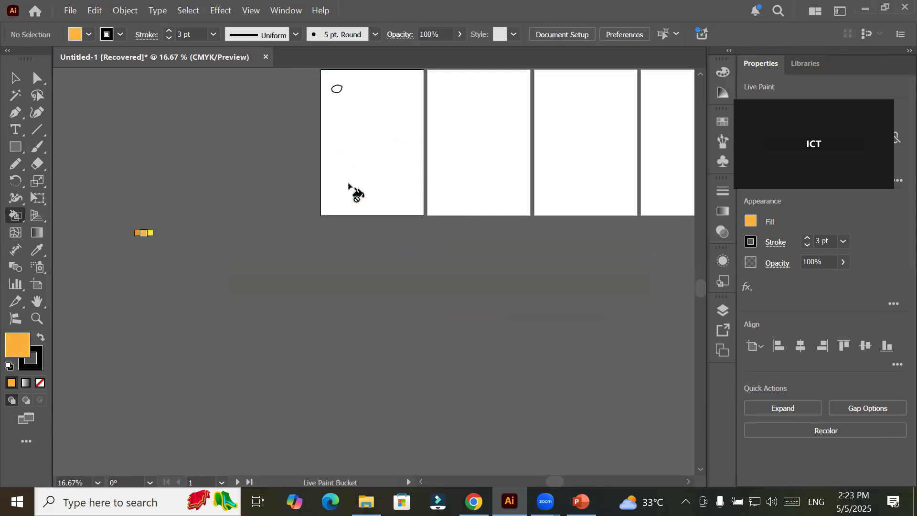
{"action": "left_click_drag", "start_coordinate": [384, 190], "coordinate": [370, 220]}
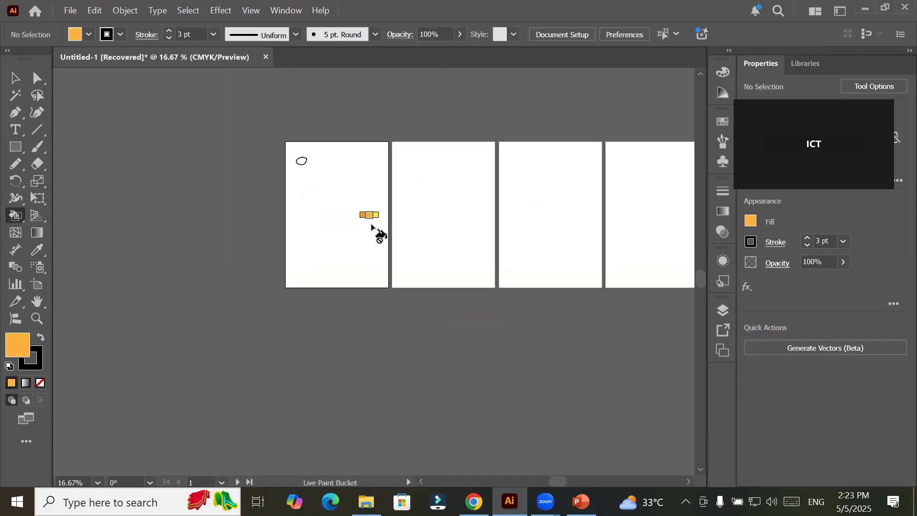
{"action": "scroll", "coordinate": [372, 225], "scroll_direction": "up", "scroll_amount": 2}
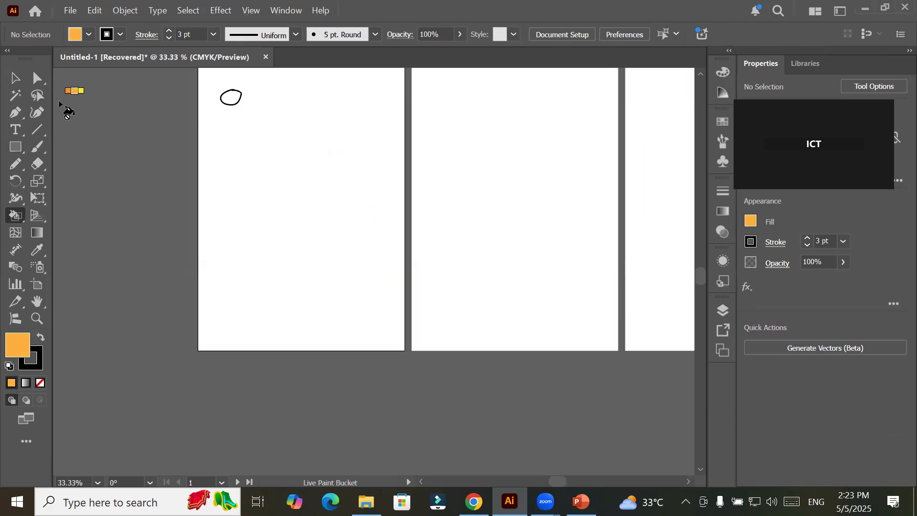
{"action": "left_click", "coordinate": [14, 77]}
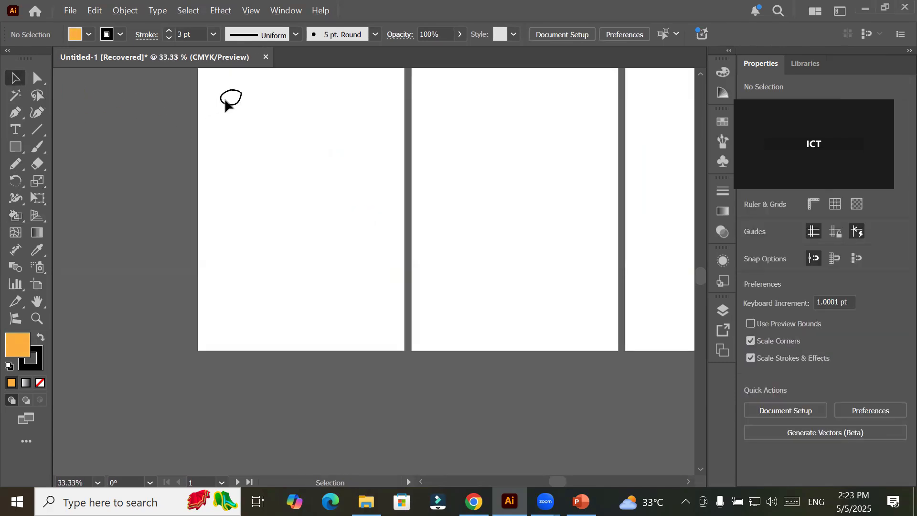
{"action": "left_click", "coordinate": [225, 103]}
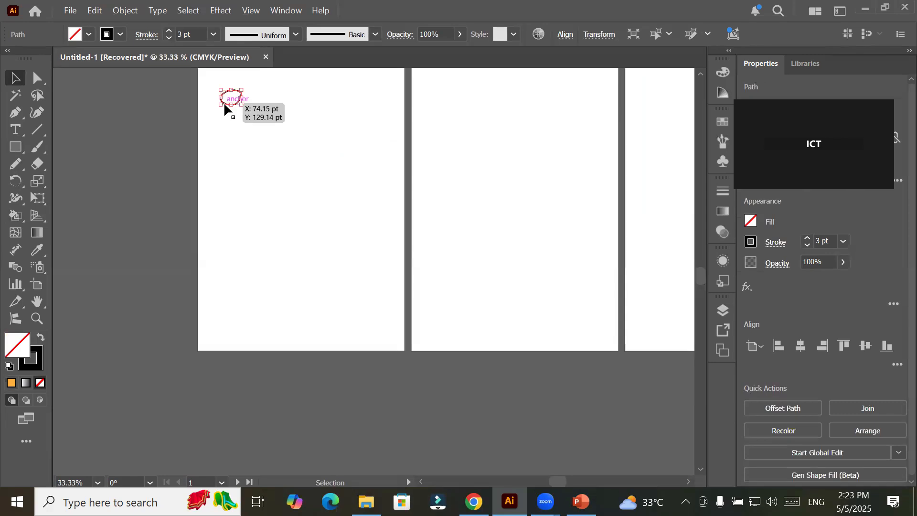
{"action": "key", "text": "Delete"}
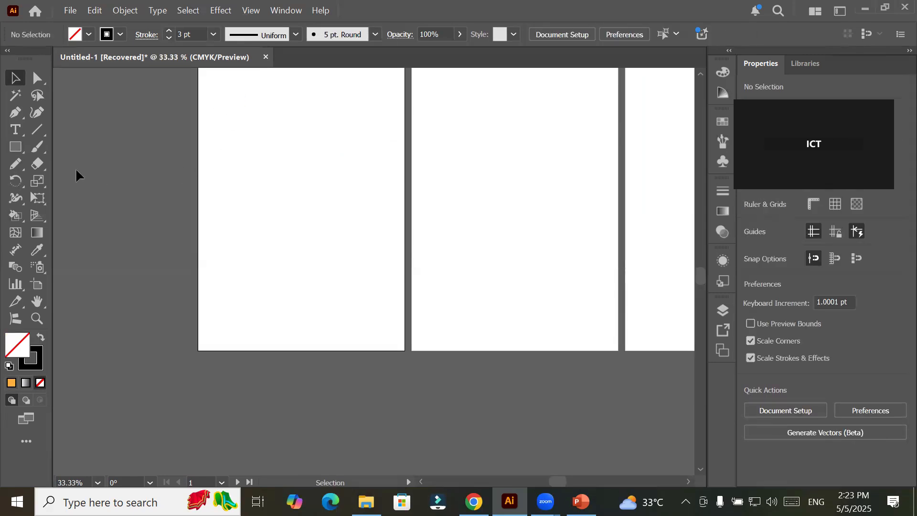
- Draw a freehand two-peaked mountain line from the first artboard's lower left corner past its right edge with the Pencil tool
{"action": "left_click", "coordinate": [16, 164]}
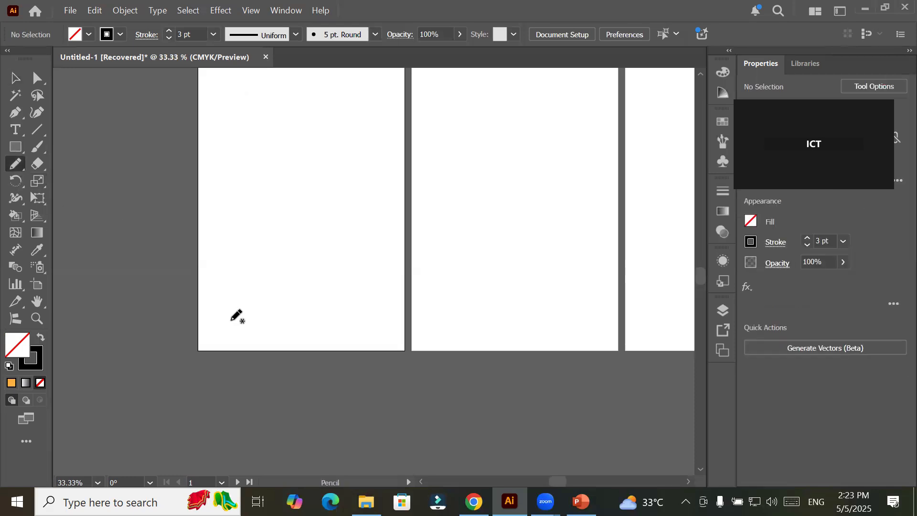
{"action": "mouse_move", "coordinate": [200, 351]}
{"action": "left_mouse_down"}
{"action": "mouse_move", "coordinate": [261, 203]}
{"action": "mouse_move", "coordinate": [304, 350]}
{"action": "mouse_move", "coordinate": [337, 311]}
{"action": "mouse_move", "coordinate": [377, 208]}
{"action": "mouse_move", "coordinate": [419, 333]}
{"action": "left_mouse_up"}
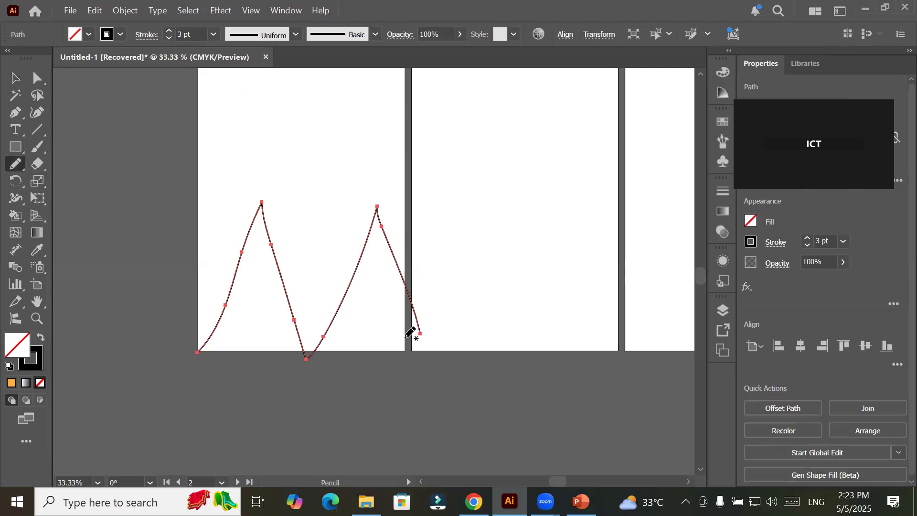
{"action": "scroll", "coordinate": [246, 322], "scroll_direction": "up", "scroll_amount": 1}
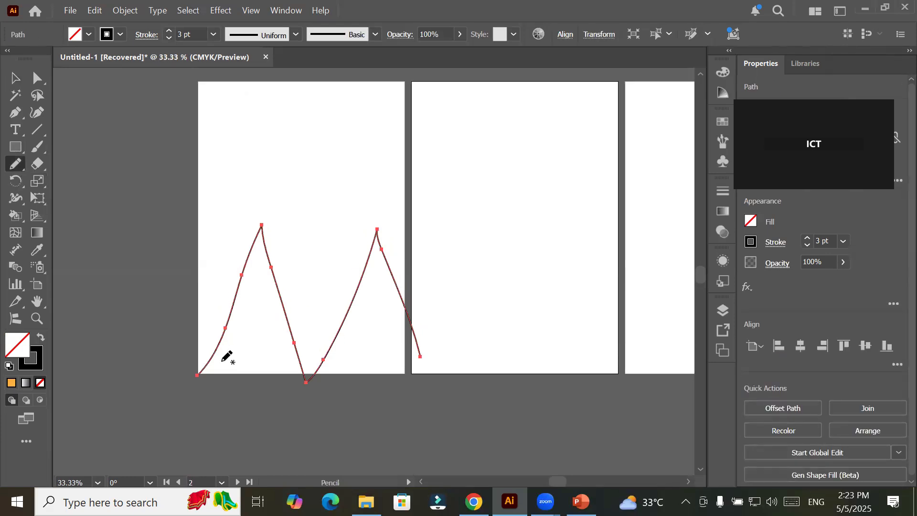
{"action": "scroll", "coordinate": [226, 357], "scroll_direction": "up", "scroll_amount": 2}
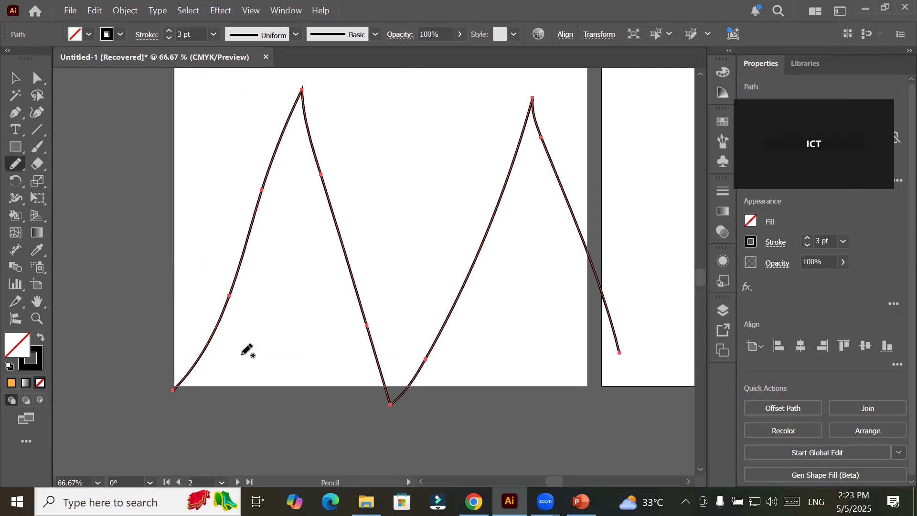
- Try smoothing the whole mountain line at 100% with the Smooth tool and return the smoothing amount to 0%
{"action": "left_click", "coordinate": [16, 166]}
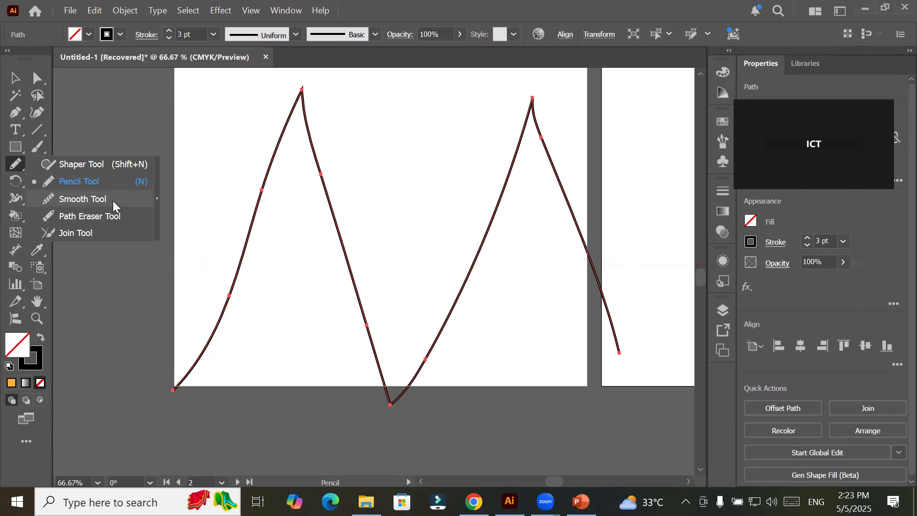
{"action": "left_click", "coordinate": [88, 196]}
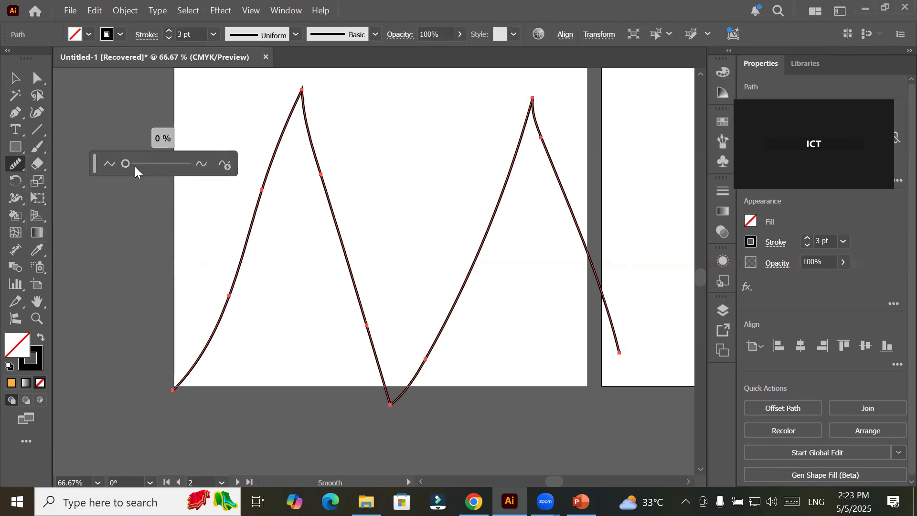
{"action": "left_click_drag", "start_coordinate": [126, 165], "coordinate": [192, 170]}
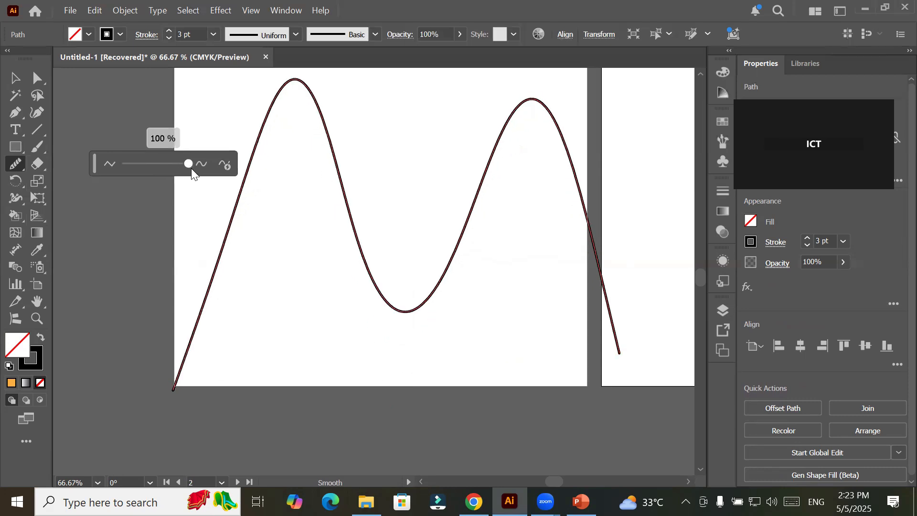
{"action": "left_click_drag", "start_coordinate": [192, 168], "coordinate": [111, 176]}
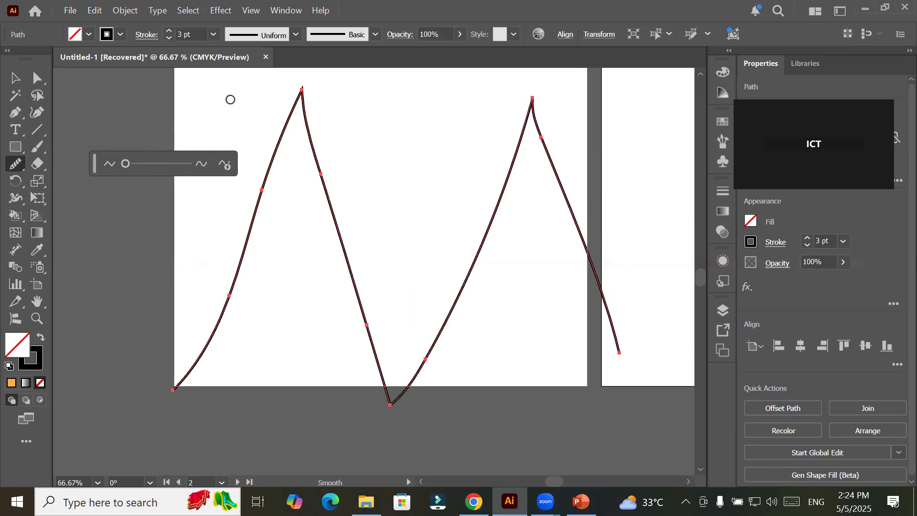
- Brush the Smooth tool over both mountain peaks and along their slopes to smooth the line by hand
{"action": "left_click_drag", "start_coordinate": [312, 88], "coordinate": [301, 93]}
{"action": "mouse_move", "coordinate": [536, 101]}
{"action": "left_mouse_down"}
{"action": "mouse_move", "coordinate": [522, 129]}
{"action": "mouse_move", "coordinate": [526, 151]}
{"action": "left_mouse_up"}
{"action": "left_click_drag", "start_coordinate": [534, 117], "coordinate": [549, 160]}
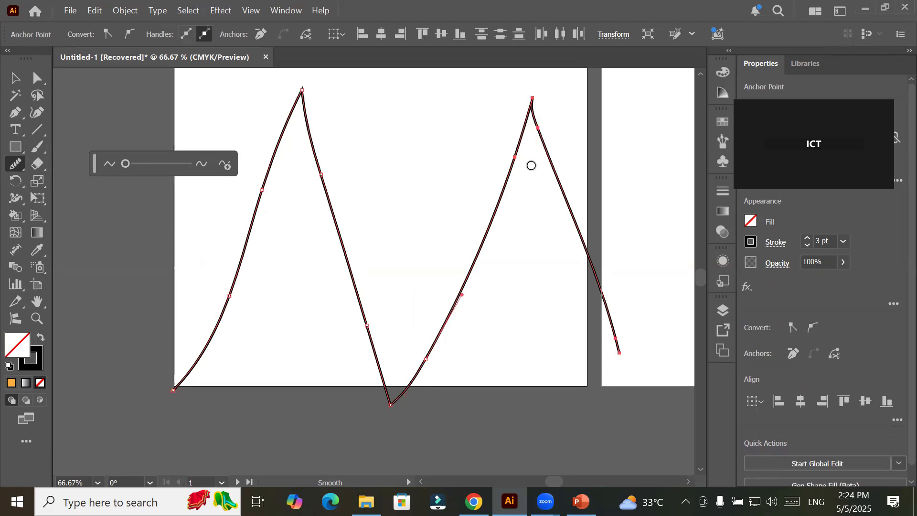
{"action": "left_click_drag", "start_coordinate": [516, 135], "coordinate": [452, 282]}
{"action": "mouse_move", "coordinate": [263, 189]}
{"action": "left_mouse_down"}
{"action": "mouse_move", "coordinate": [249, 265]}
{"action": "mouse_move", "coordinate": [231, 306]}
{"action": "left_mouse_up"}
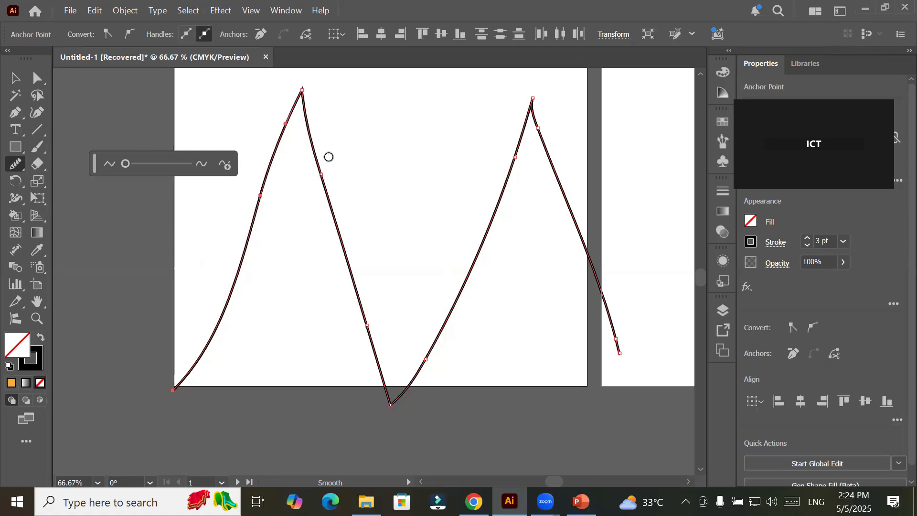
- Smooth the first peak's descending slope by hand and set the smoothing amount for the whole mountain line to 57%
{"action": "mouse_move", "coordinate": [321, 177]}
{"action": "left_mouse_down"}
{"action": "mouse_move", "coordinate": [322, 232]}
{"action": "mouse_move", "coordinate": [317, 159]}
{"action": "left_mouse_up"}
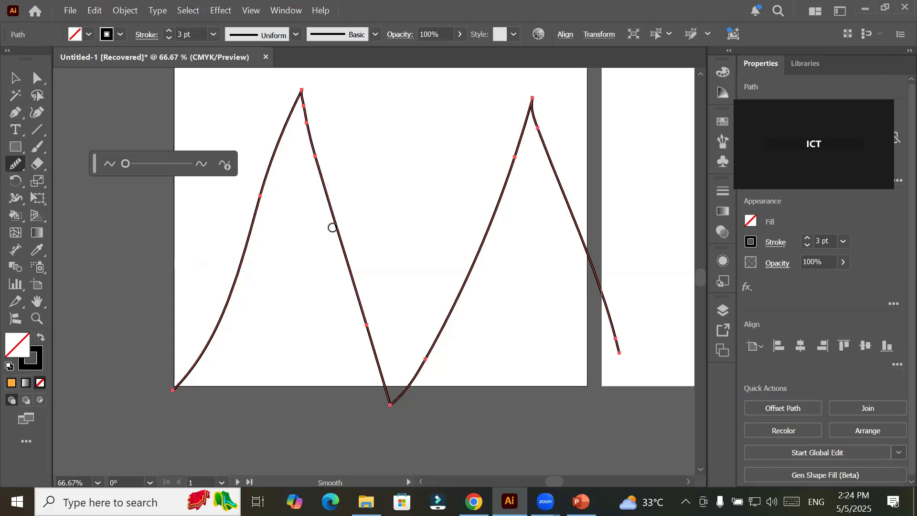
{"action": "left_click_drag", "start_coordinate": [127, 163], "coordinate": [159, 167]}
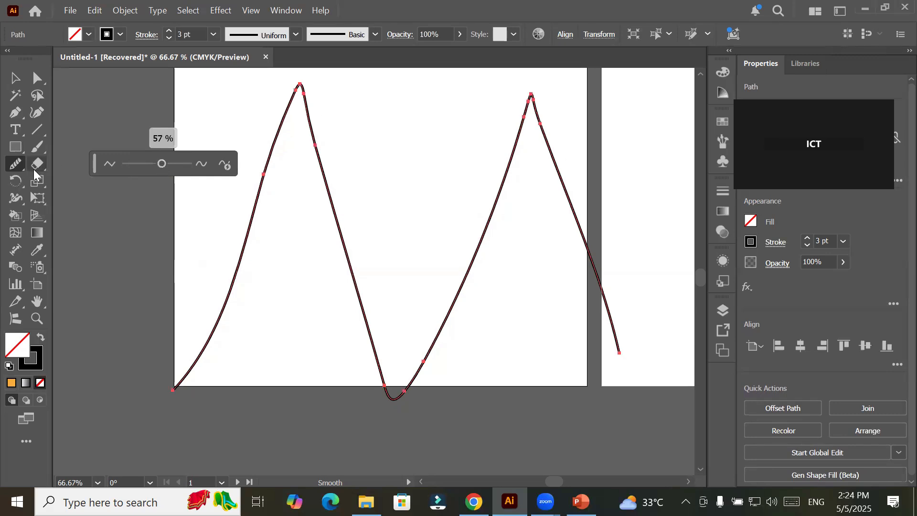
{"action": "right_click", "coordinate": [20, 166]}
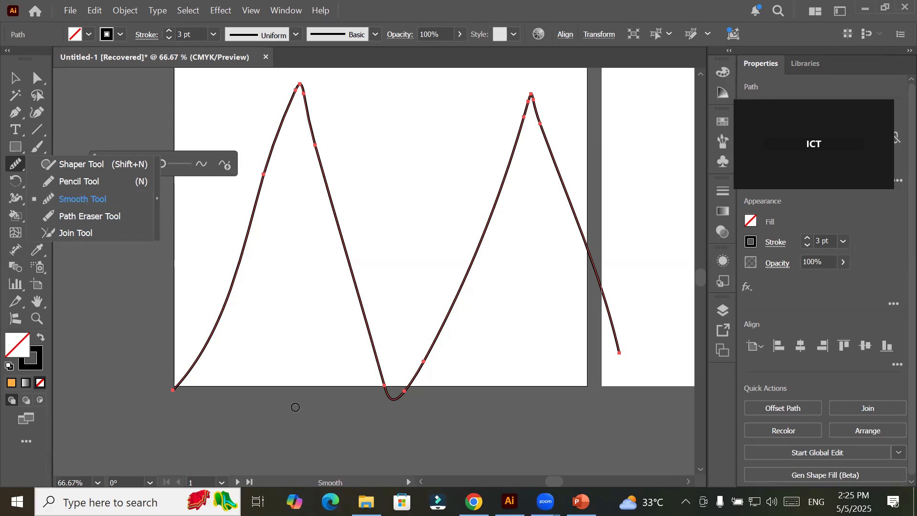
{"action": "left_click", "coordinate": [478, 142]}
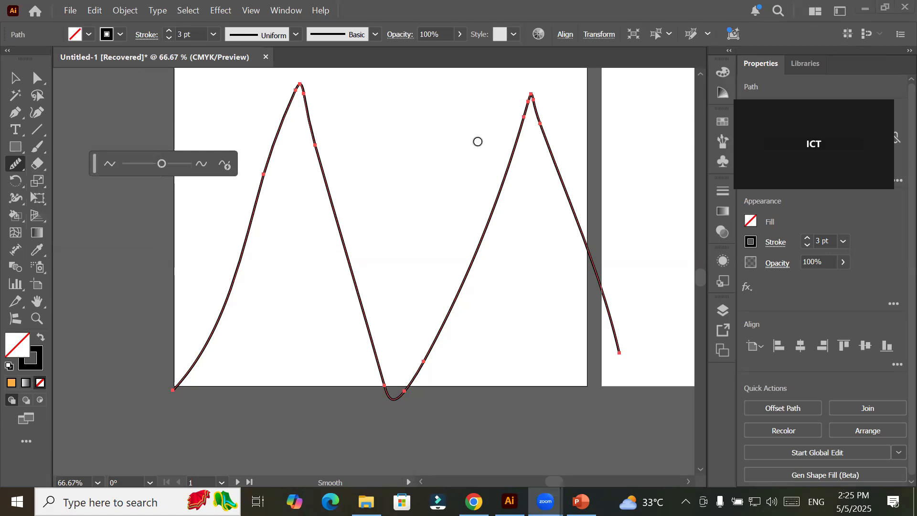
- Brush the Smooth tool by hand over both slopes of the second mountain peak
{"action": "scroll", "coordinate": [550, 110], "scroll_direction": "up", "scroll_amount": 2}
{"action": "key", "text": "super"}
{"action": "scroll", "coordinate": [534, 144], "scroll_direction": "up", "scroll_amount": 4}
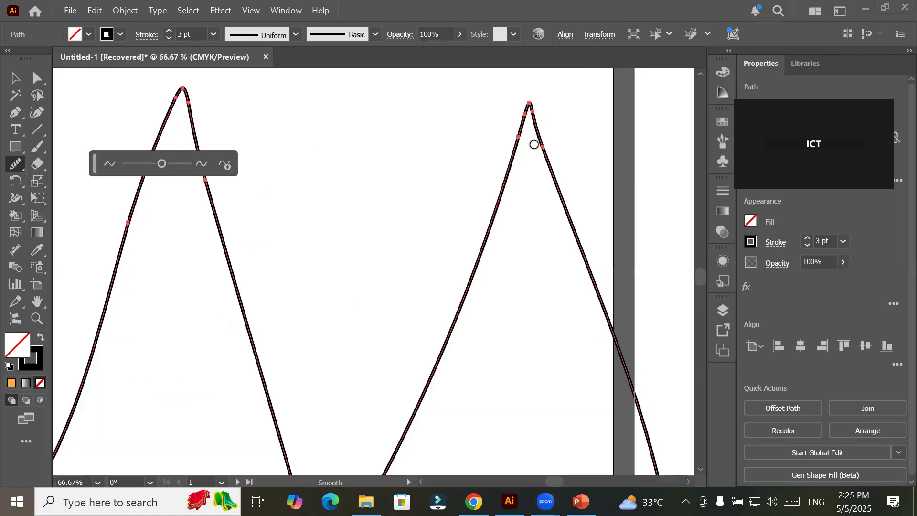
{"action": "key", "text": "super"}
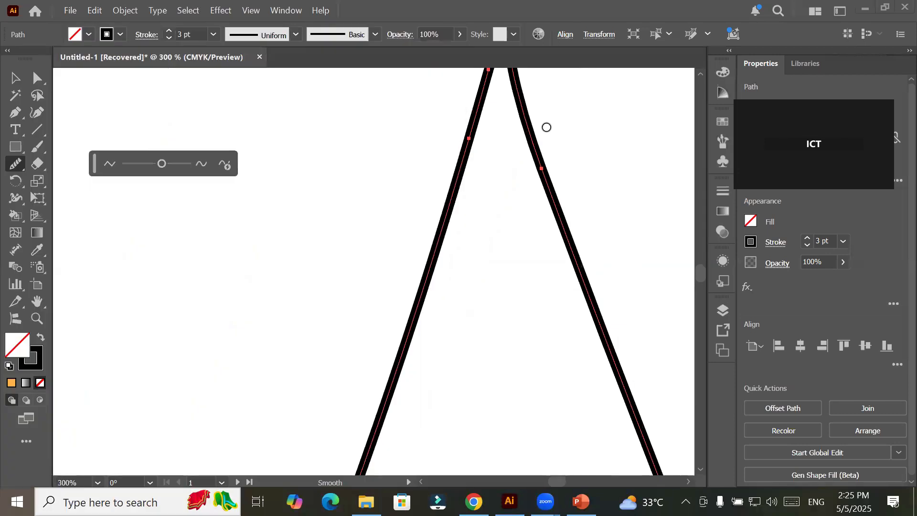
{"action": "left_click_drag", "start_coordinate": [530, 146], "coordinate": [481, 219]}
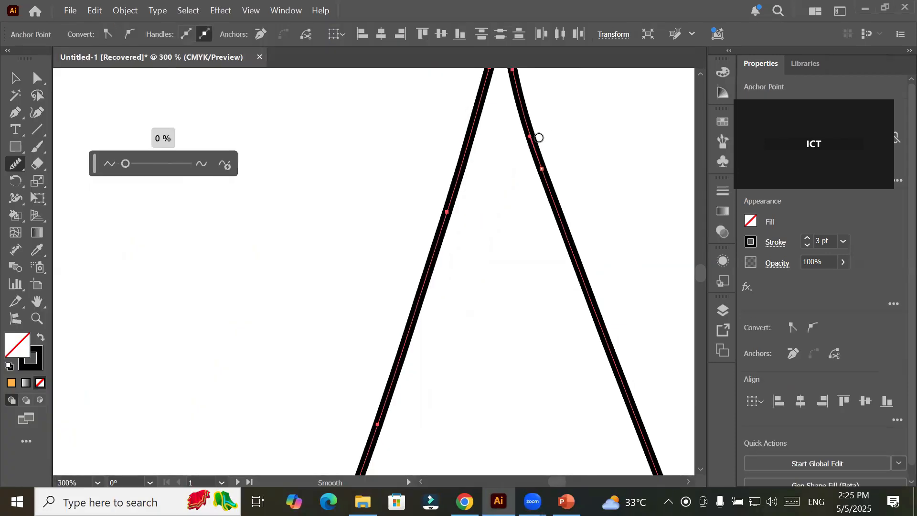
- Erase a short section from each slope just below the second peak's tip with the Path Eraser tool
{"action": "right_click", "coordinate": [14, 164]}
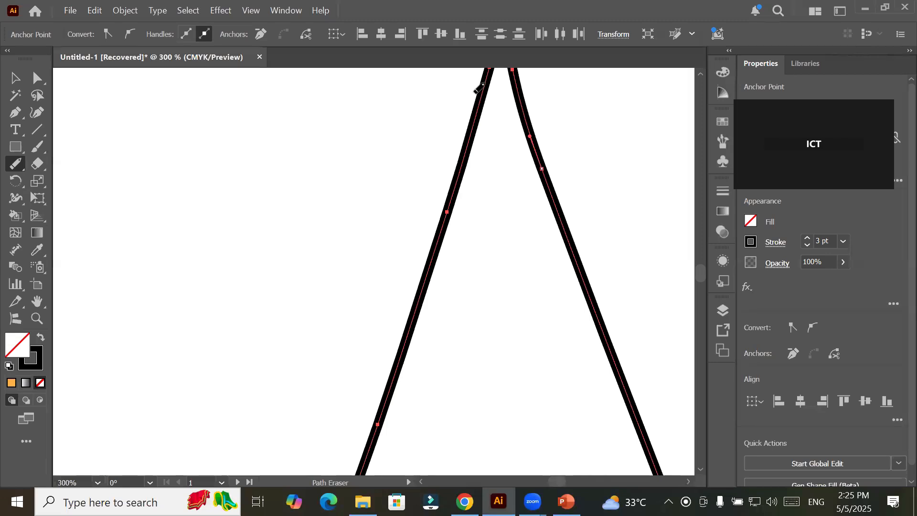
{"action": "left_click_drag", "start_coordinate": [480, 95], "coordinate": [453, 157]}
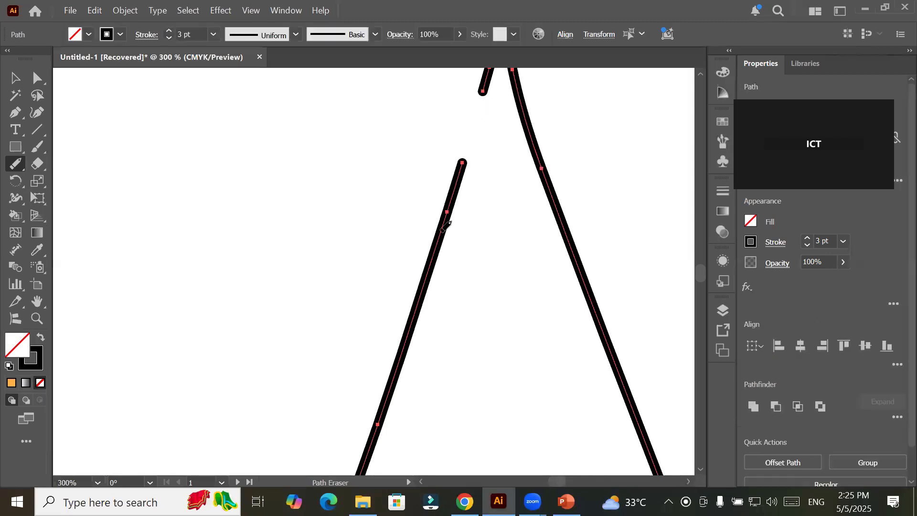
{"action": "mouse_move", "coordinate": [523, 100]}
{"action": "left_mouse_down"}
{"action": "mouse_move", "coordinate": [535, 158]}
{"action": "mouse_move", "coordinate": [532, 143]}
{"action": "mouse_move", "coordinate": [516, 208]}
{"action": "left_mouse_up"}
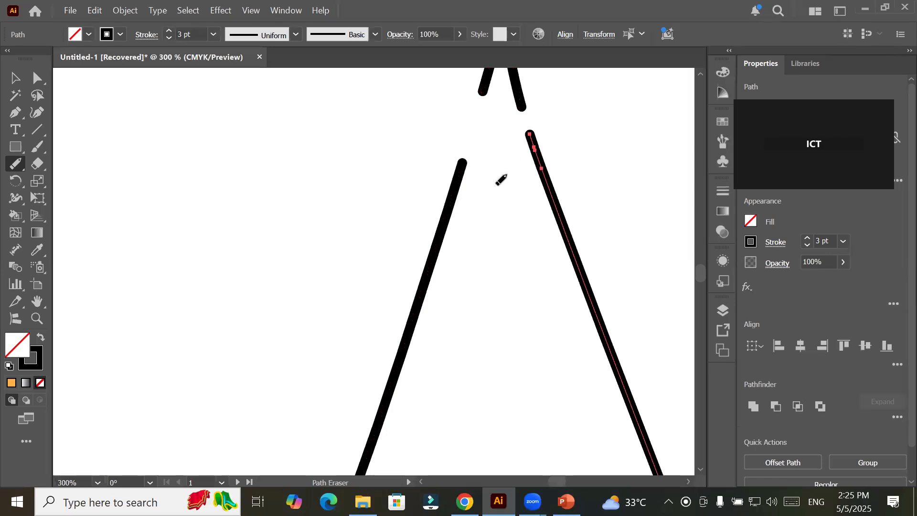
{"action": "left_click_drag", "start_coordinate": [529, 128], "coordinate": [538, 163]}
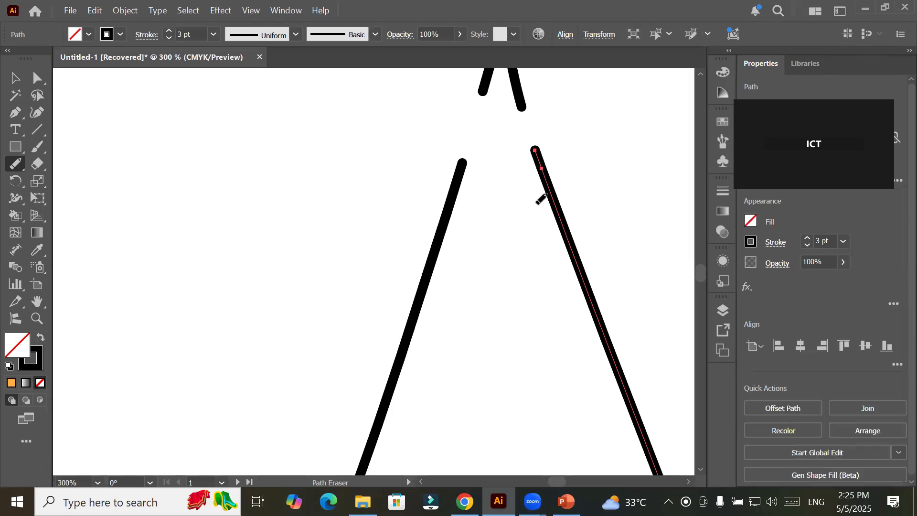
- Close the gaps in both slopes of the second peak with the Join tool
{"action": "left_click", "coordinate": [19, 166]}
{"action": "left_click", "coordinate": [62, 232]}
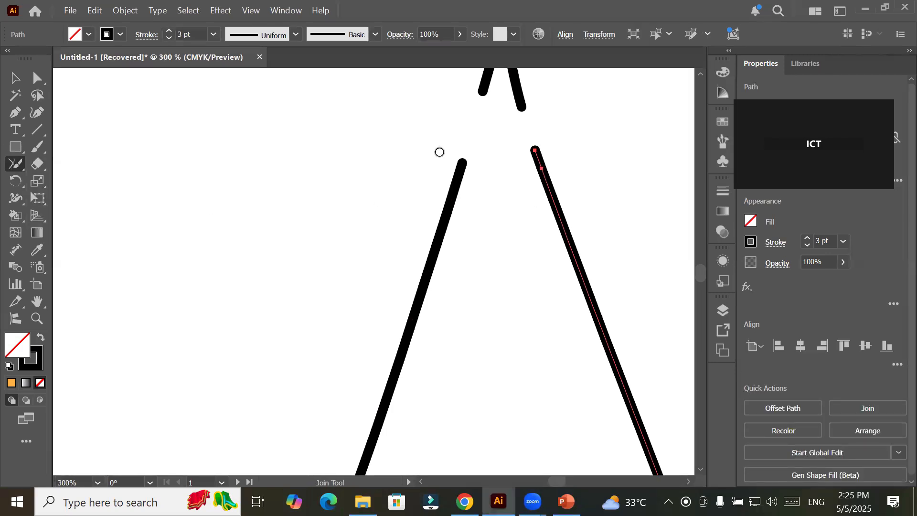
{"action": "mouse_move", "coordinate": [483, 86]}
{"action": "left_mouse_down"}
{"action": "mouse_move", "coordinate": [462, 135]}
{"action": "mouse_move", "coordinate": [458, 188]}
{"action": "left_mouse_up"}
{"action": "mouse_move", "coordinate": [540, 165]}
{"action": "left_mouse_down"}
{"action": "mouse_move", "coordinate": [497, 96]}
{"action": "mouse_move", "coordinate": [525, 108]}
{"action": "mouse_move", "coordinate": [451, 176]}
{"action": "left_mouse_up"}
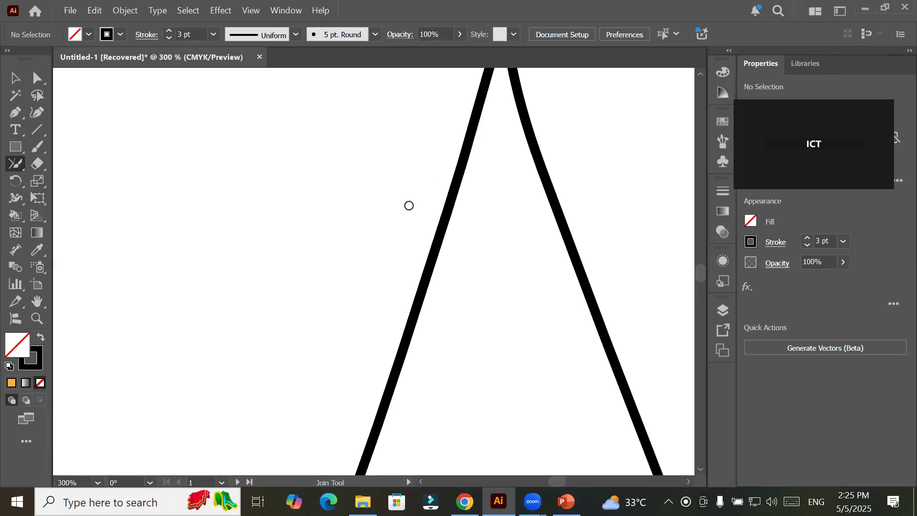
{"action": "left_click", "coordinate": [16, 162]}
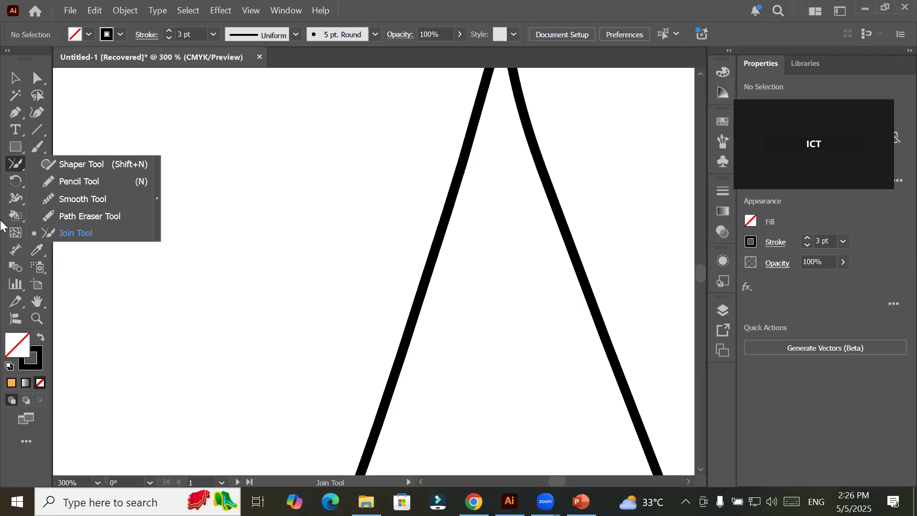
{"action": "key", "text": "ctrl+minus"}
{"action": "key", "text": "ctrl+minus"}
{"action": "key", "text": "ctrl+minus"}
{"action": "key", "text": "ctrl+minus"}
{"action": "key", "text": "ctrl+minus"}
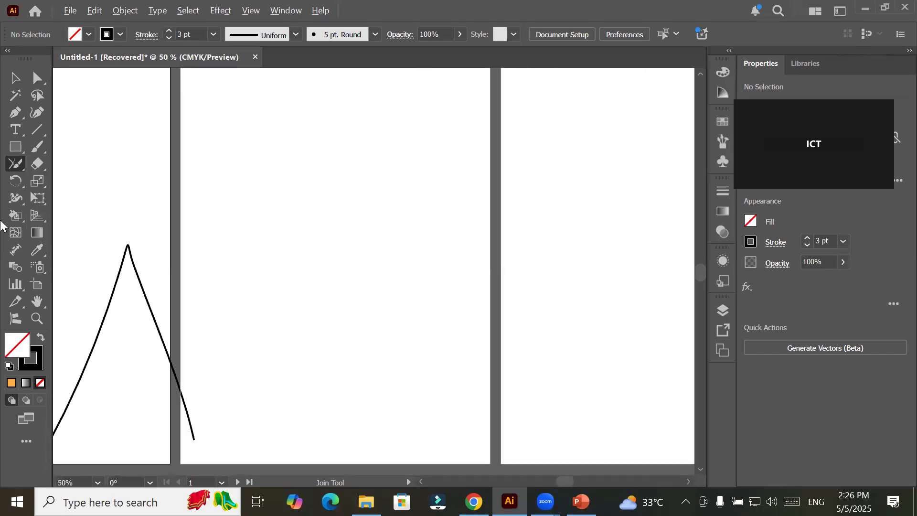
{"action": "key", "text": "ctrl+minus"}
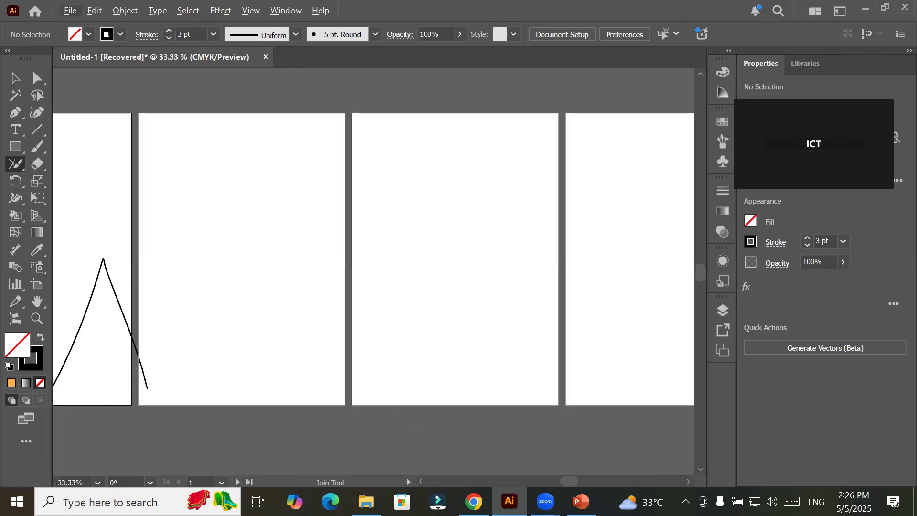
- Switch to Chrome and search Google for "pakistan map" in a new tab
{"action": "mouse_move", "coordinate": [473, 502]}
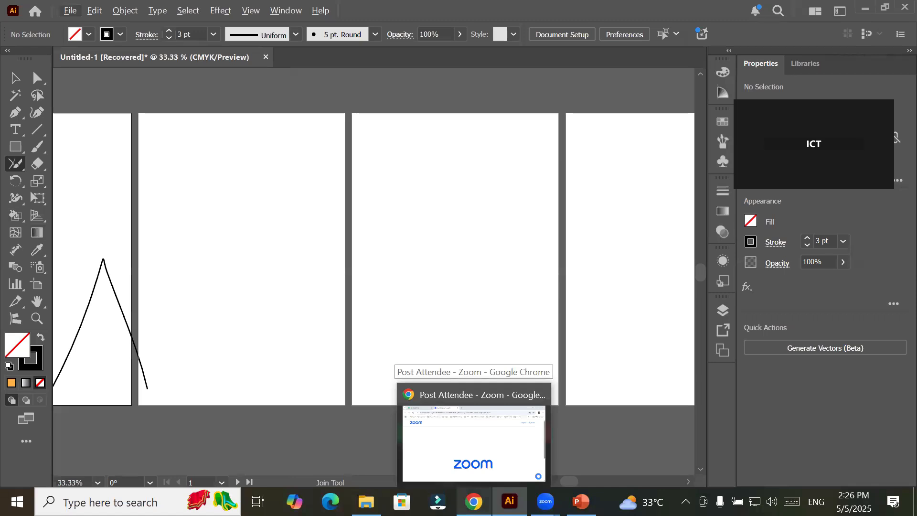
{"action": "left_click", "coordinate": [474, 435]}
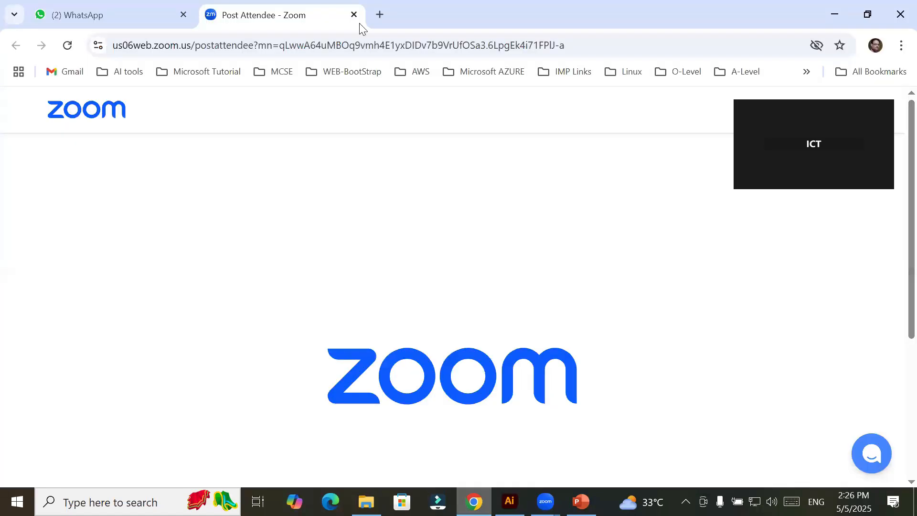
{"action": "key", "text": "ctrl+t"}
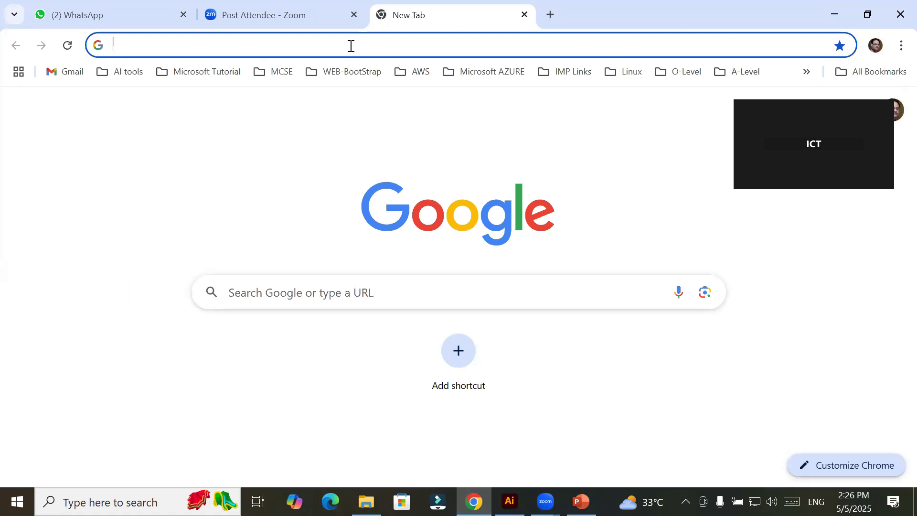
{"action": "type", "text": "pakistan "}
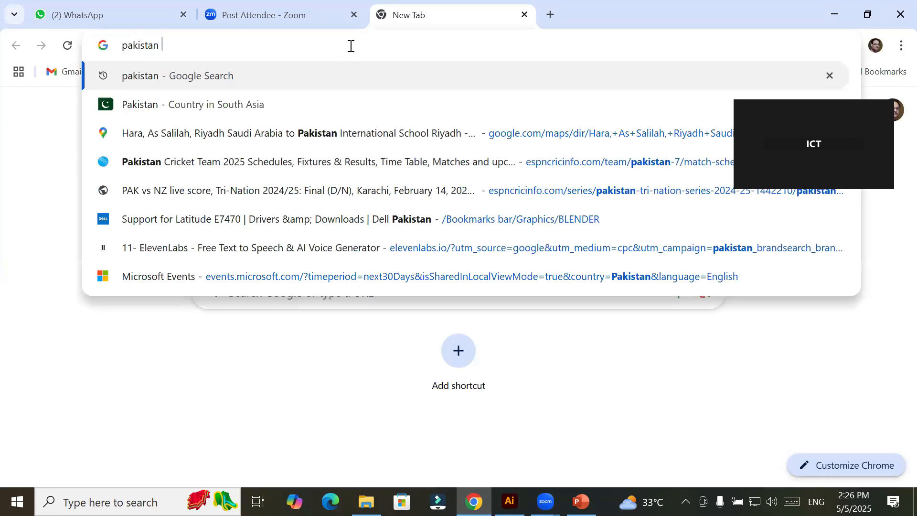
{"action": "type", "text": "map"}
{"action": "key", "text": "Return"}
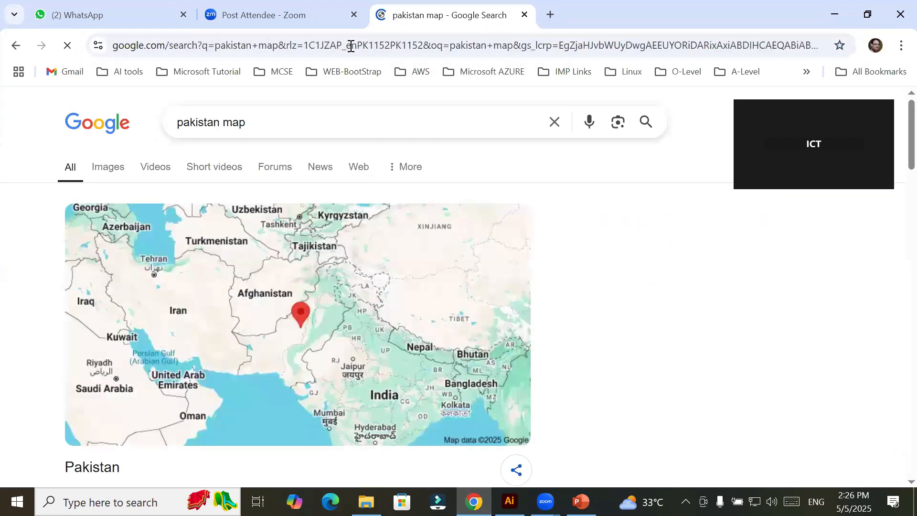
- Open the University of Faisalabad's Pakistan map picture from the image results and find the political map on its page
{"action": "scroll", "coordinate": [309, 242], "scroll_direction": "down", "scroll_amount": 8}
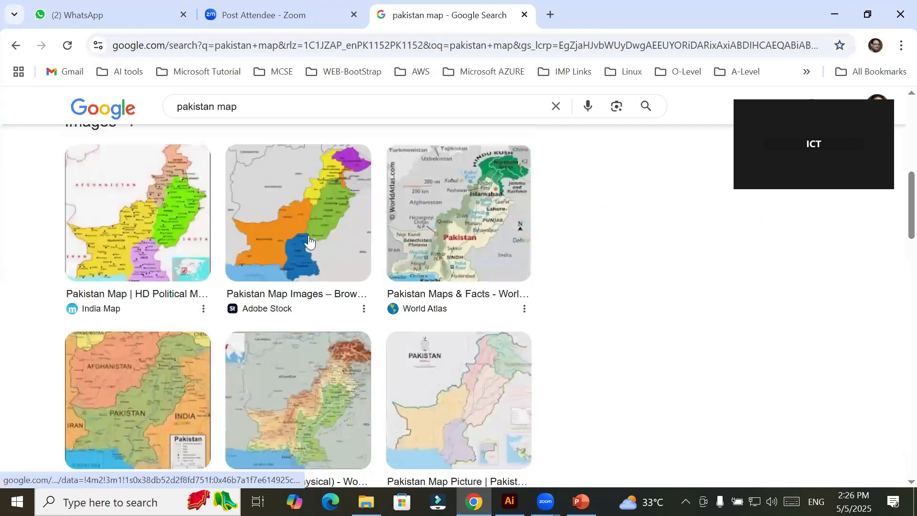
{"action": "scroll", "coordinate": [234, 243], "scroll_direction": "down", "scroll_amount": 4}
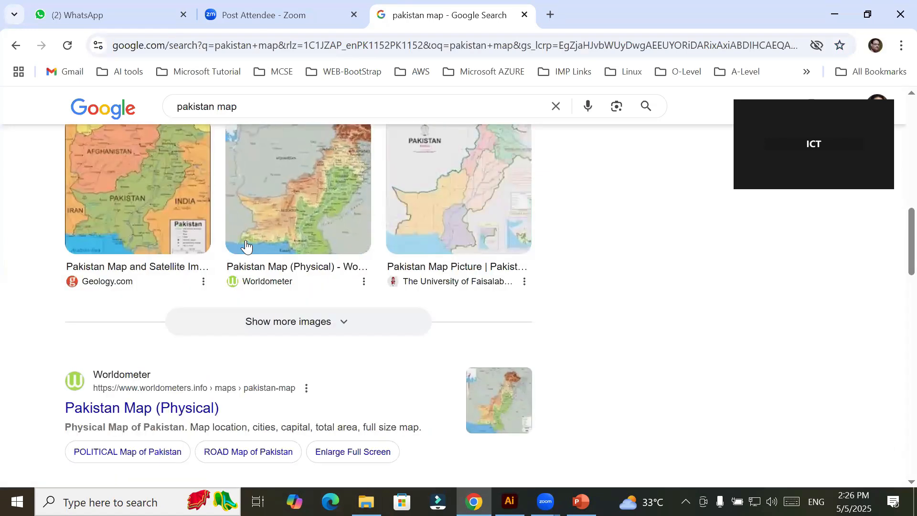
{"action": "left_click", "coordinate": [481, 188]}
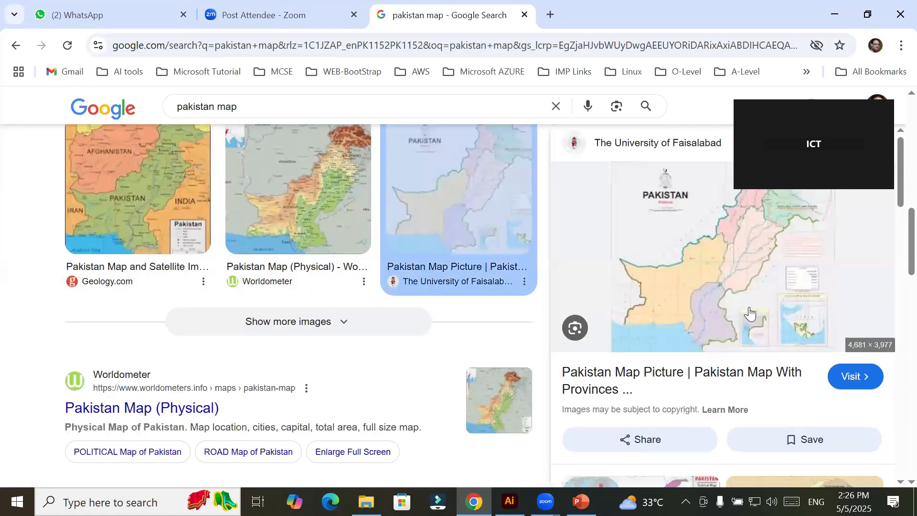
{"action": "left_click", "coordinate": [713, 300]}
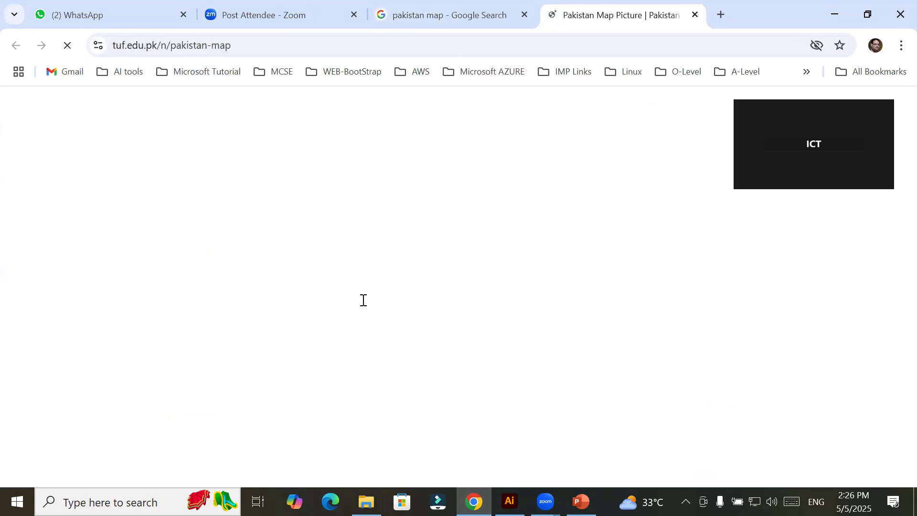
{"action": "scroll", "coordinate": [362, 298], "scroll_direction": "down", "scroll_amount": 15}
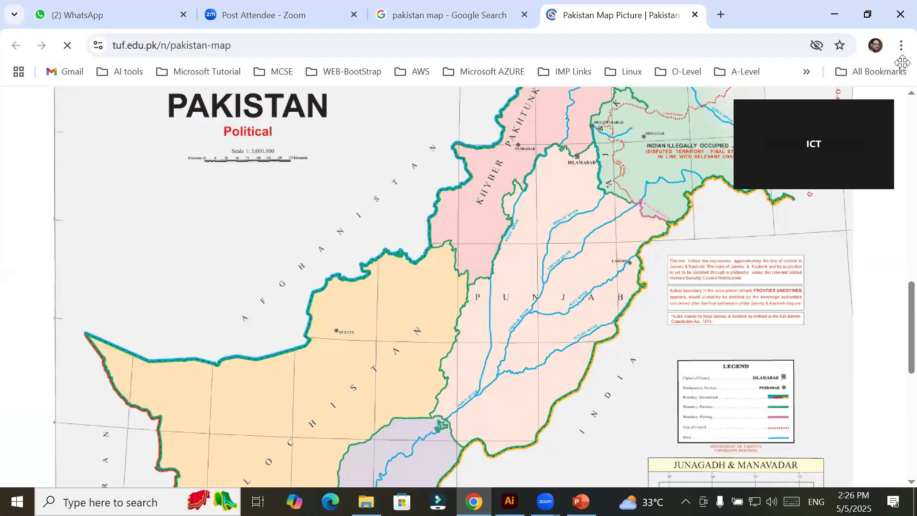
- Save the political map image to the Desktop as a PNG named "pakistan map"
{"action": "right_click", "coordinate": [441, 265]}
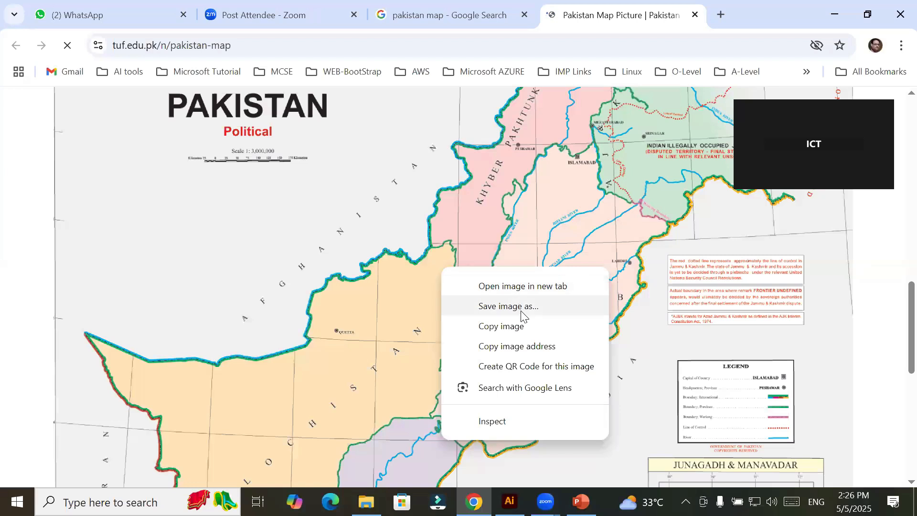
{"action": "left_click", "coordinate": [522, 308]}
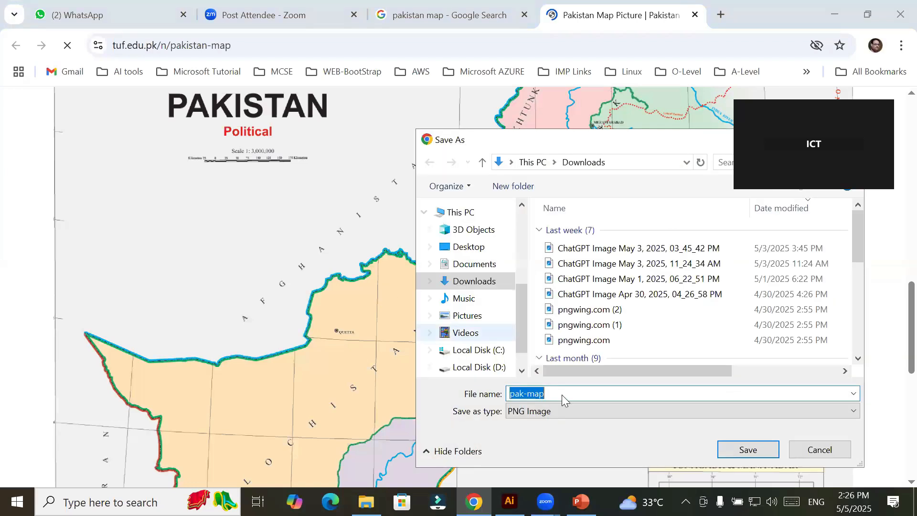
{"action": "type", "text": "pakistan map"}
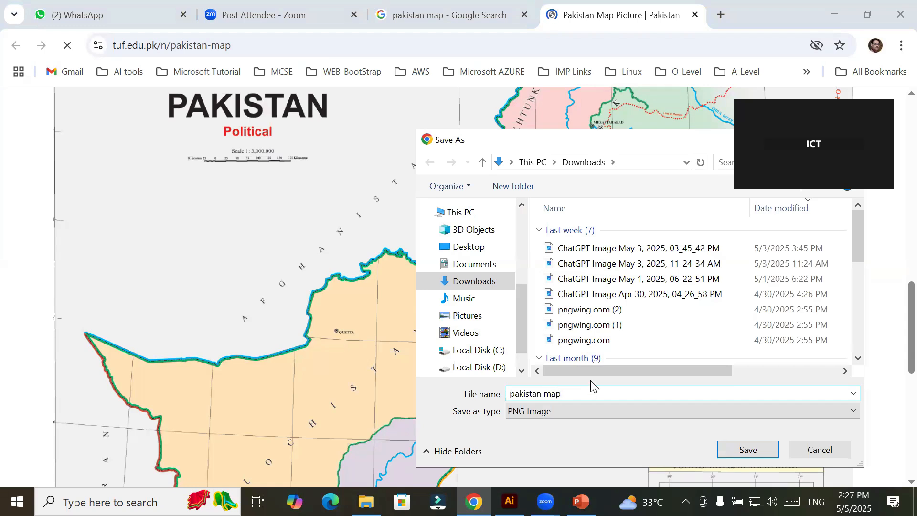
{"action": "left_click_drag", "start_coordinate": [526, 291], "coordinate": [510, 201]}
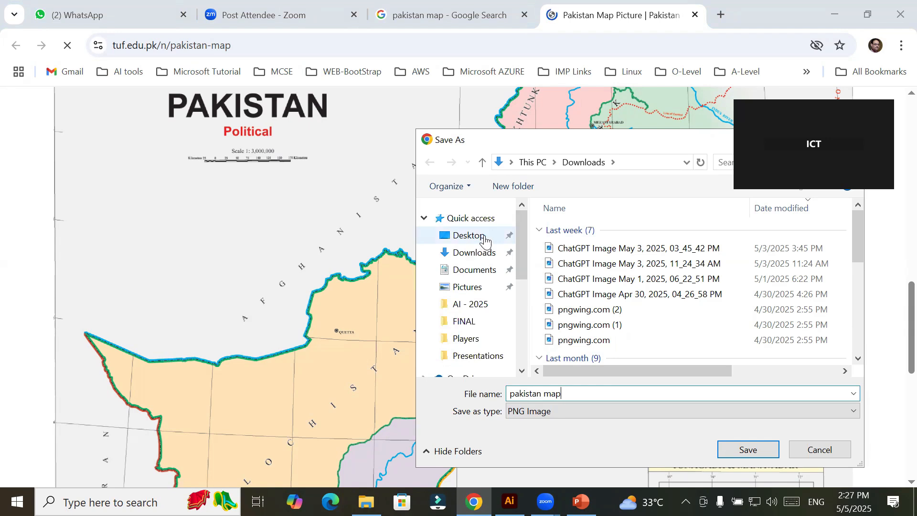
{"action": "left_click", "coordinate": [485, 242]}
{"action": "left_click", "coordinate": [746, 449]}
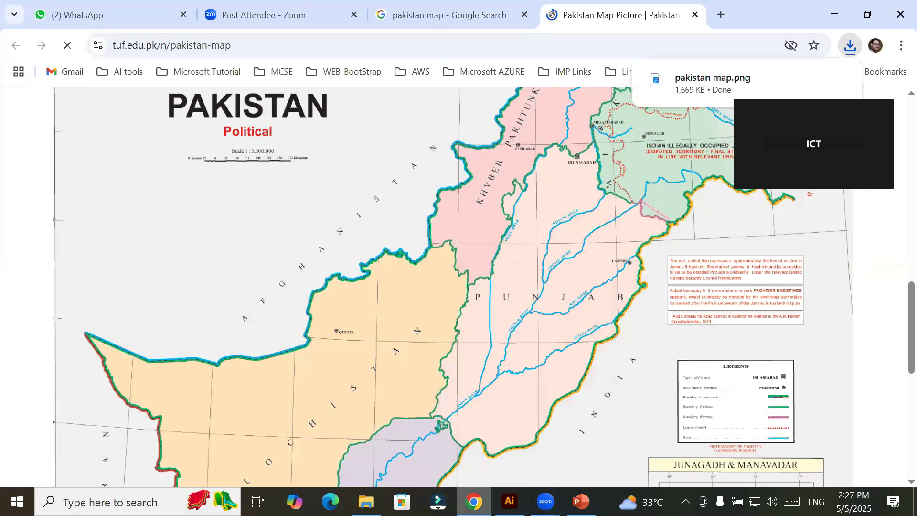
- Switch back to Illustrator and place the linked "pakistan map" image from the Desktop onto the third artboard
{"action": "left_click", "coordinate": [509, 500]}
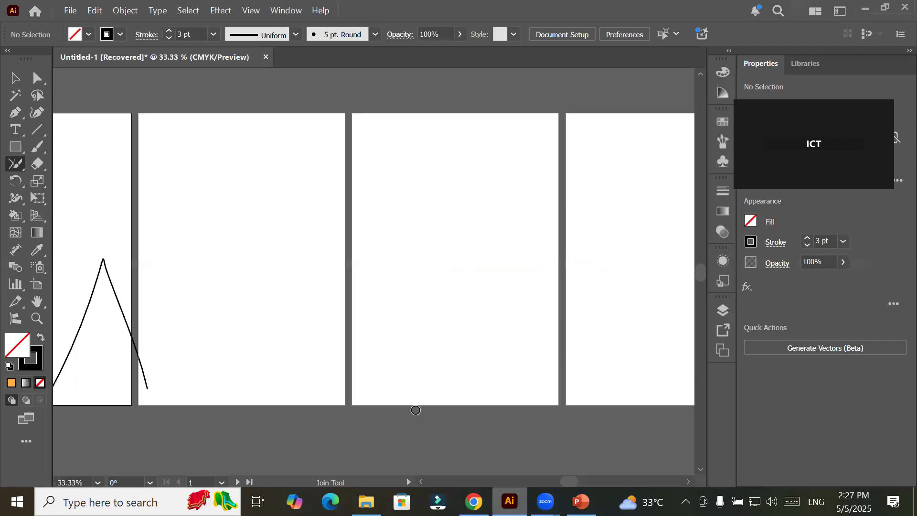
{"action": "key", "text": "alt+f"}
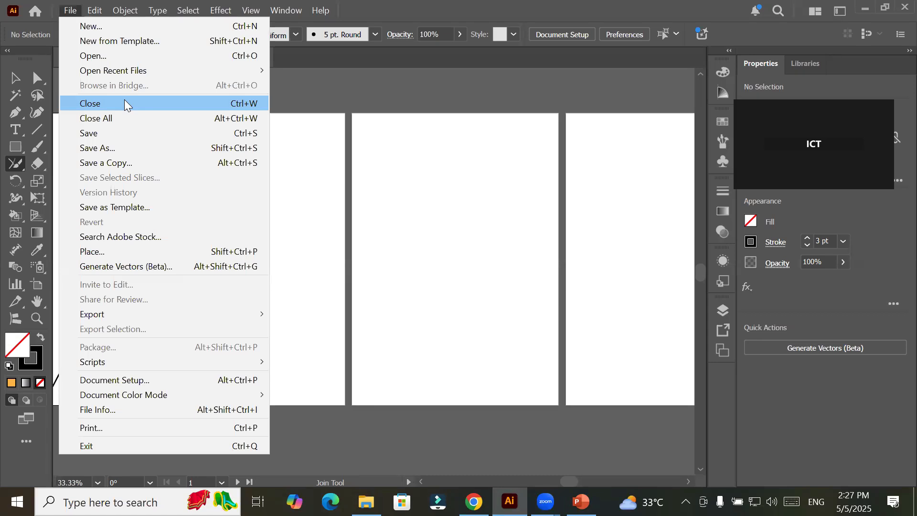
{"action": "left_click", "coordinate": [145, 252]}
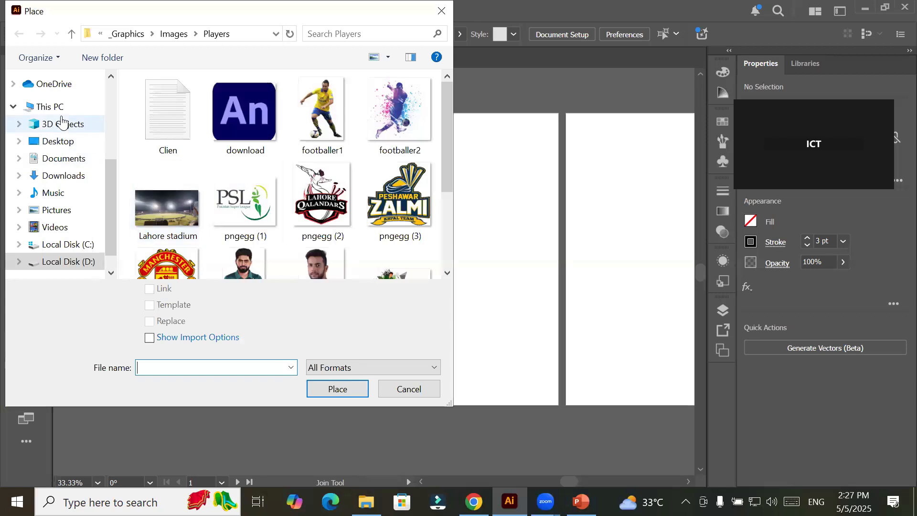
{"action": "left_click", "coordinate": [64, 146]}
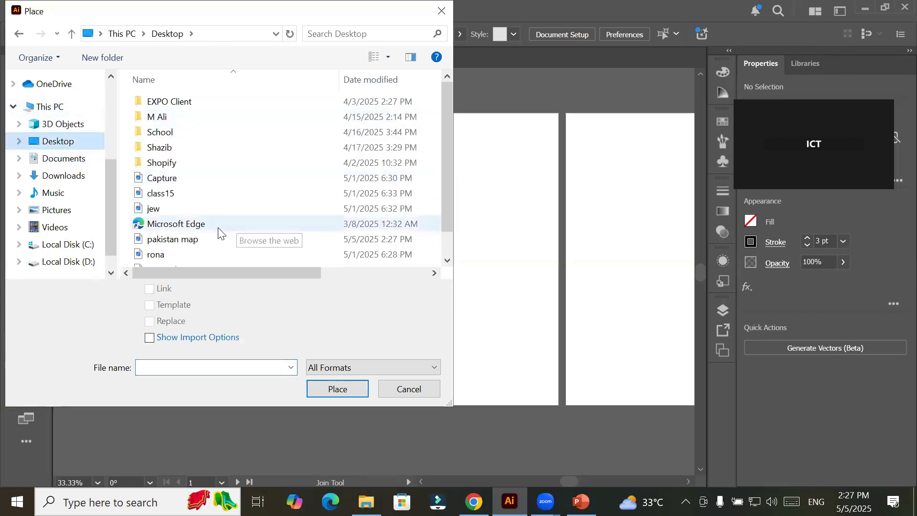
{"action": "left_click", "coordinate": [196, 243]}
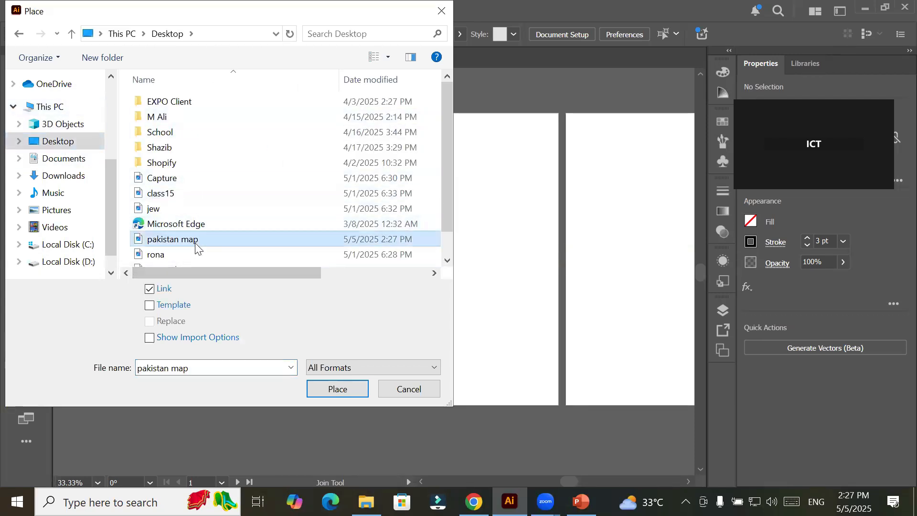
{"action": "left_click", "coordinate": [336, 389]}
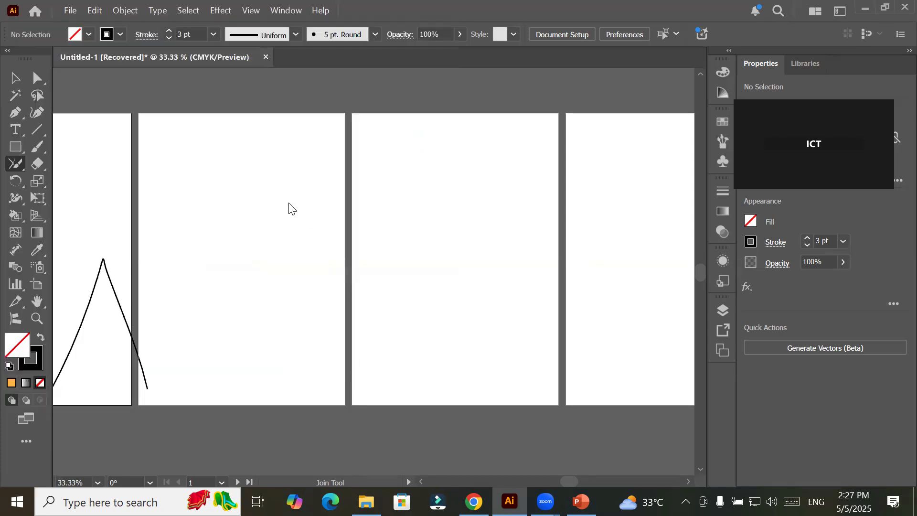
{"action": "left_click_drag", "start_coordinate": [482, 315], "coordinate": [527, 381]}
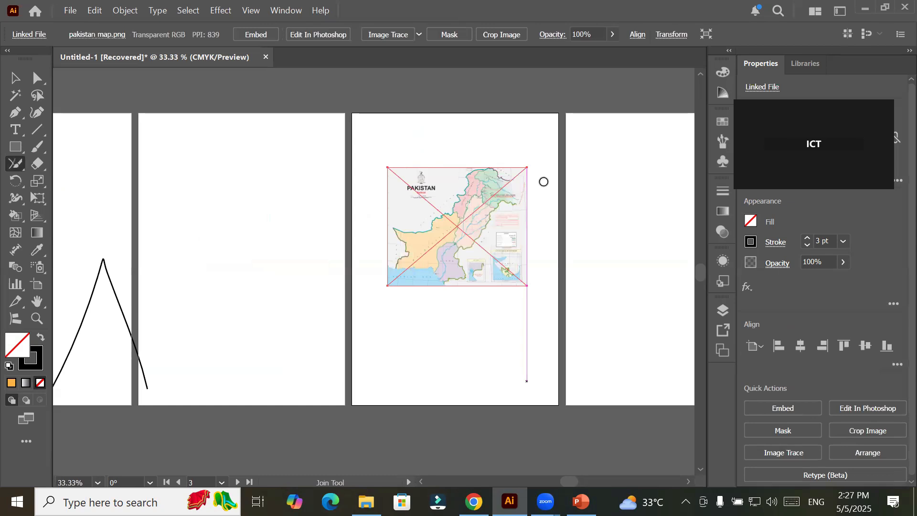
- Enlarge the placed map from two opposite corners so it spans nearly the full width of the third artboard
{"action": "scroll", "coordinate": [543, 182], "scroll_direction": "up", "scroll_amount": 2}
{"action": "left_click", "coordinate": [16, 76]}
{"action": "left_click_drag", "start_coordinate": [232, 152], "coordinate": [153, 78]}
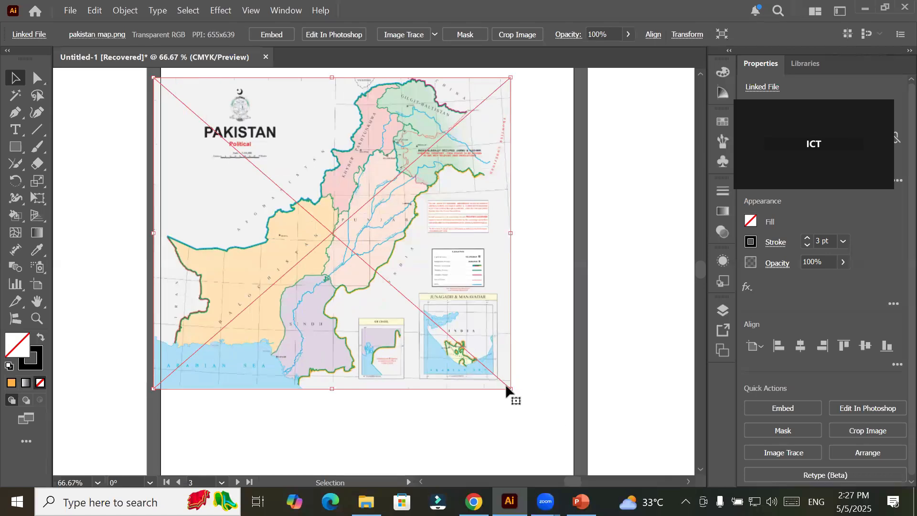
{"action": "left_click_drag", "start_coordinate": [507, 385], "coordinate": [564, 438]}
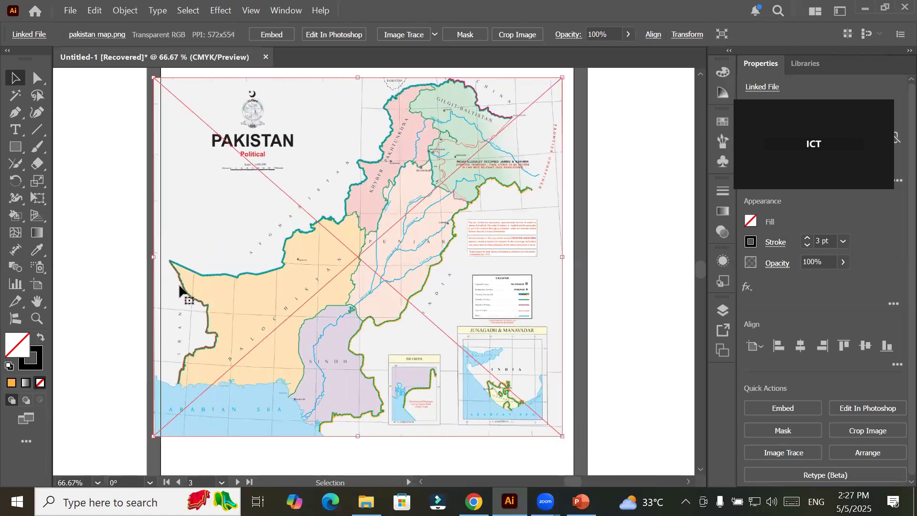
- Embed the map image in the document and lower its opacity to 31%
{"action": "left_click", "coordinate": [277, 35]}
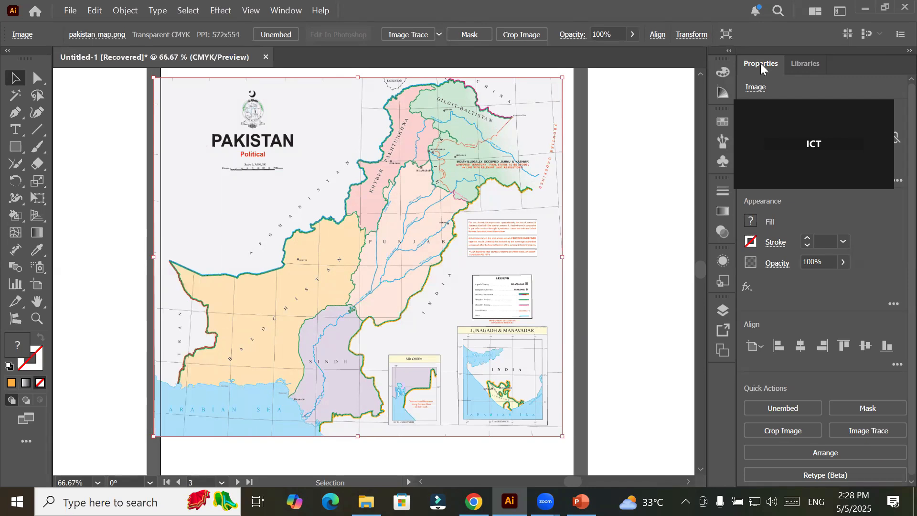
{"action": "left_click", "coordinate": [842, 261]}
{"action": "left_click_drag", "start_coordinate": [841, 280], "coordinate": [806, 287]}
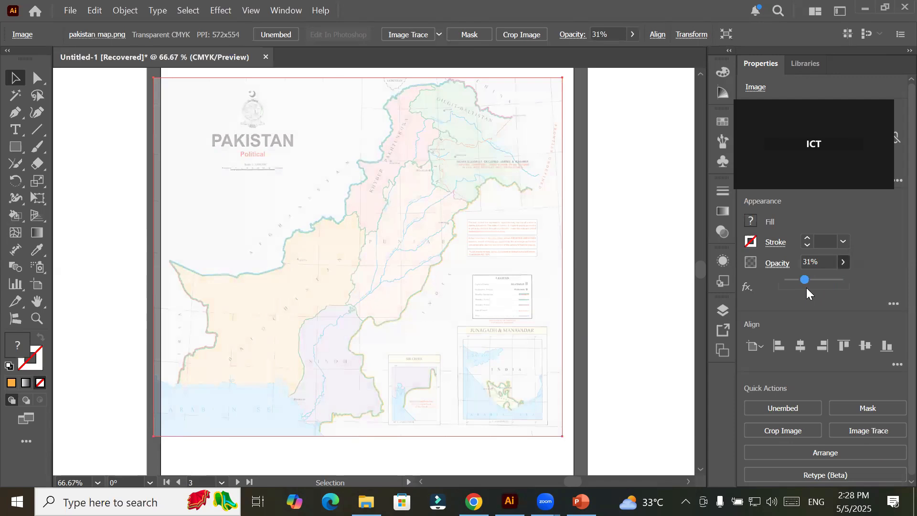
- Trace the country's whole border over the faded map as one closed path with the Pencil tool
{"action": "left_click", "coordinate": [13, 166]}
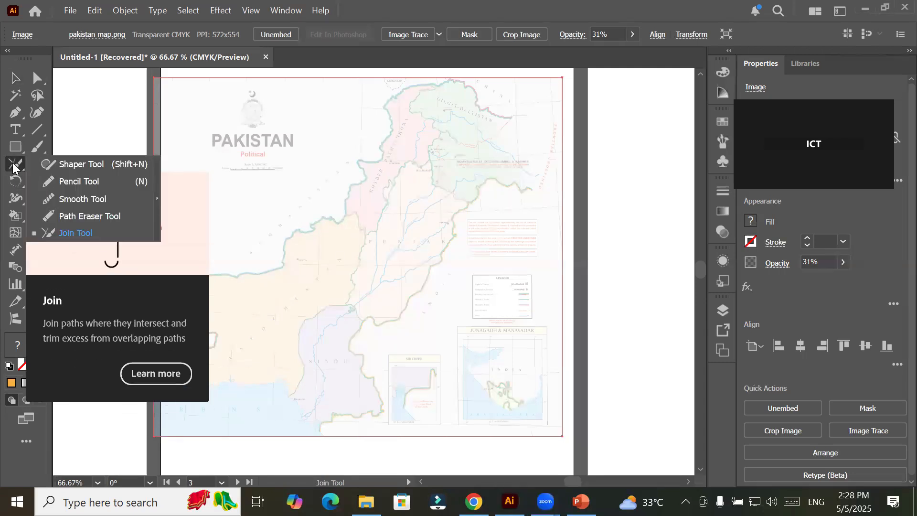
{"action": "left_click", "coordinate": [95, 184]}
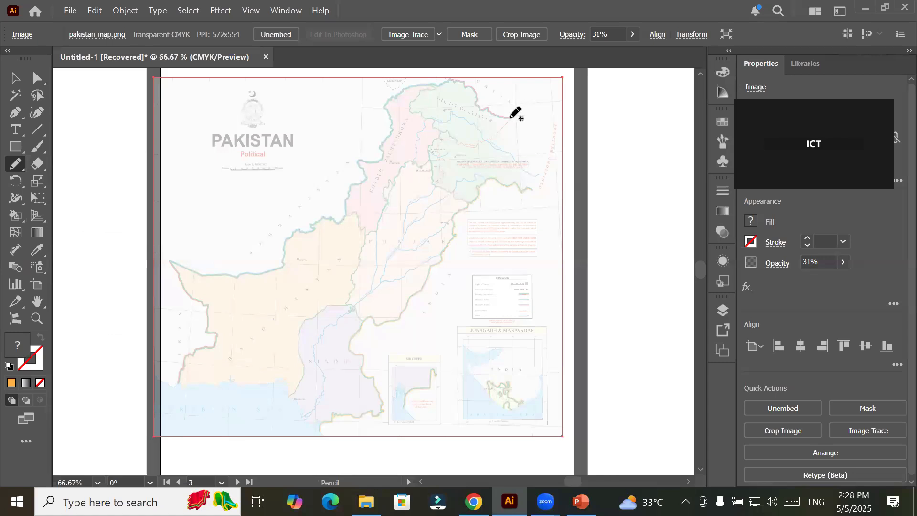
{"action": "mouse_move", "coordinate": [500, 110]}
{"action": "left_mouse_down"}
{"action": "mouse_move", "coordinate": [460, 81]}
{"action": "mouse_move", "coordinate": [391, 101]}
{"action": "mouse_move", "coordinate": [392, 127]}
{"action": "mouse_move", "coordinate": [376, 162]}
{"action": "mouse_move", "coordinate": [357, 167]}
{"action": "mouse_move", "coordinate": [367, 183]}
{"action": "mouse_move", "coordinate": [331, 224]}
{"action": "mouse_move", "coordinate": [294, 235]}
{"action": "mouse_move", "coordinate": [278, 271]}
{"action": "mouse_move", "coordinate": [209, 276]}
{"action": "mouse_move", "coordinate": [172, 262]}
{"action": "mouse_move", "coordinate": [205, 346]}
{"action": "left_mouse_up"}
{"action": "mouse_move", "coordinate": [184, 359]}
{"action": "left_mouse_down"}
{"action": "mouse_move", "coordinate": [176, 386]}
{"action": "mouse_move", "coordinate": [278, 387]}
{"action": "mouse_move", "coordinate": [319, 432]}
{"action": "mouse_move", "coordinate": [335, 418]}
{"action": "mouse_move", "coordinate": [377, 412]}
{"action": "mouse_move", "coordinate": [381, 391]}
{"action": "mouse_move", "coordinate": [358, 378]}
{"action": "mouse_move", "coordinate": [363, 360]}
{"action": "mouse_move", "coordinate": [352, 338]}
{"action": "mouse_move", "coordinate": [367, 319]}
{"action": "mouse_move", "coordinate": [404, 318]}
{"action": "mouse_move", "coordinate": [462, 205]}
{"action": "mouse_move", "coordinate": [486, 181]}
{"action": "mouse_move", "coordinate": [532, 187]}
{"action": "mouse_move", "coordinate": [496, 155]}
{"action": "mouse_move", "coordinate": [492, 142]}
{"action": "mouse_move", "coordinate": [506, 112]}
{"action": "left_mouse_up"}
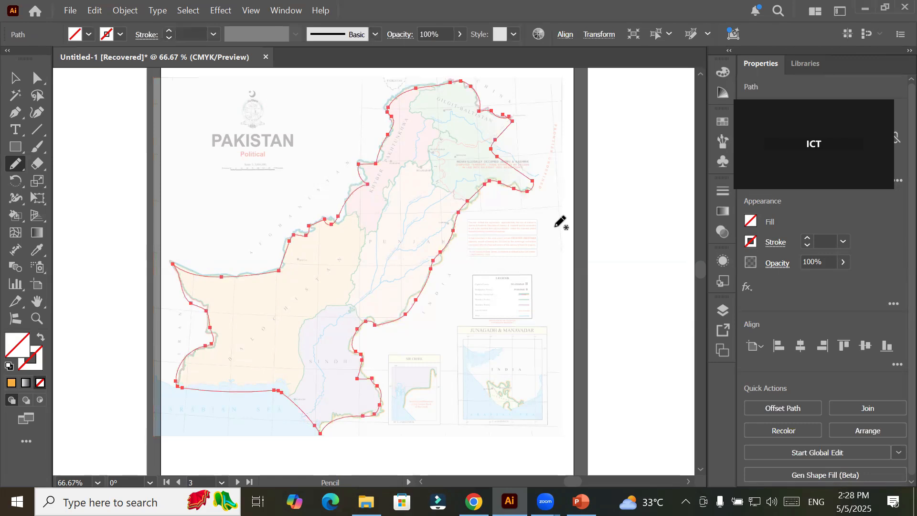
- Reshape the traced path along Punjab's southeastern border by moving one anchor point and a neighbouring curve handle toward the map line
{"action": "left_click", "coordinate": [38, 77]}
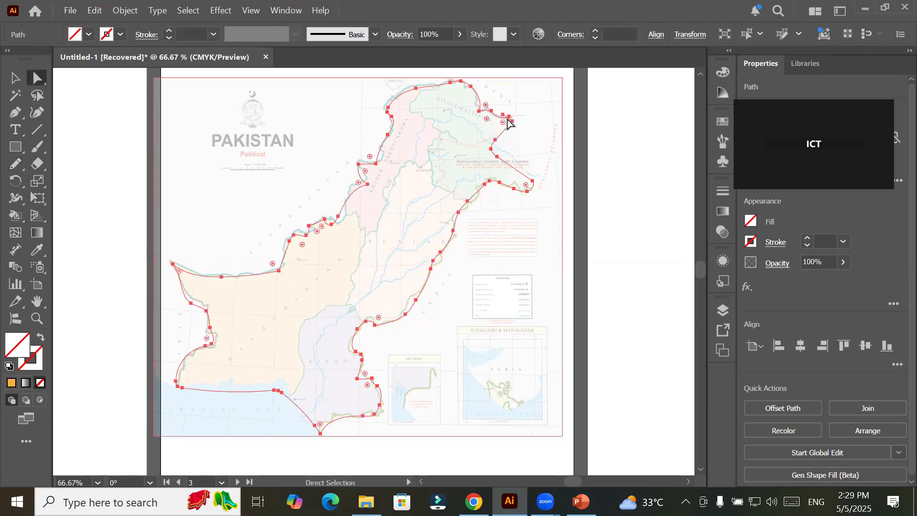
{"action": "left_click", "coordinate": [526, 192]}
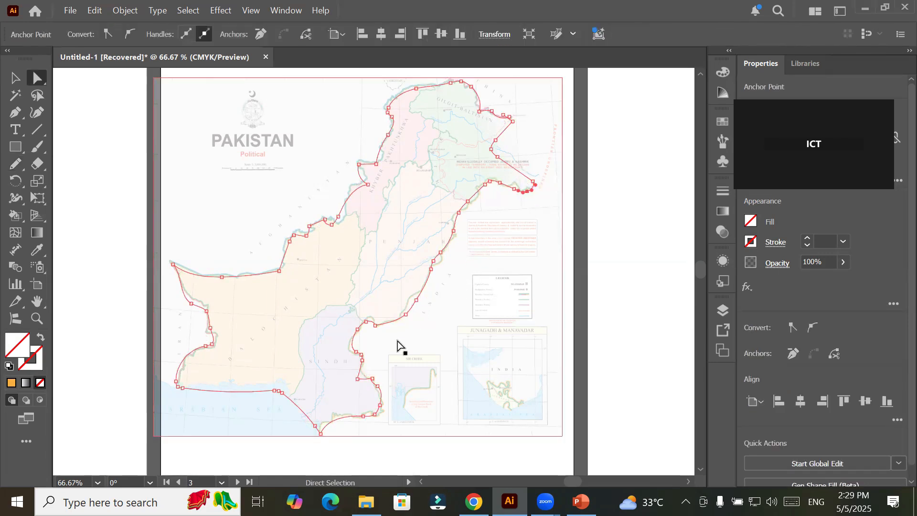
{"action": "scroll", "coordinate": [406, 333], "scroll_direction": "up", "scroll_amount": 3}
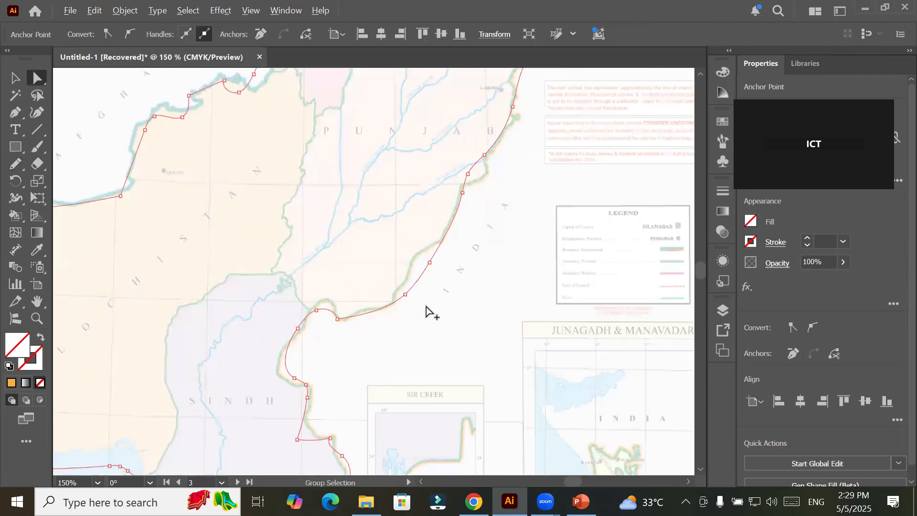
{"action": "left_click", "coordinate": [430, 262]}
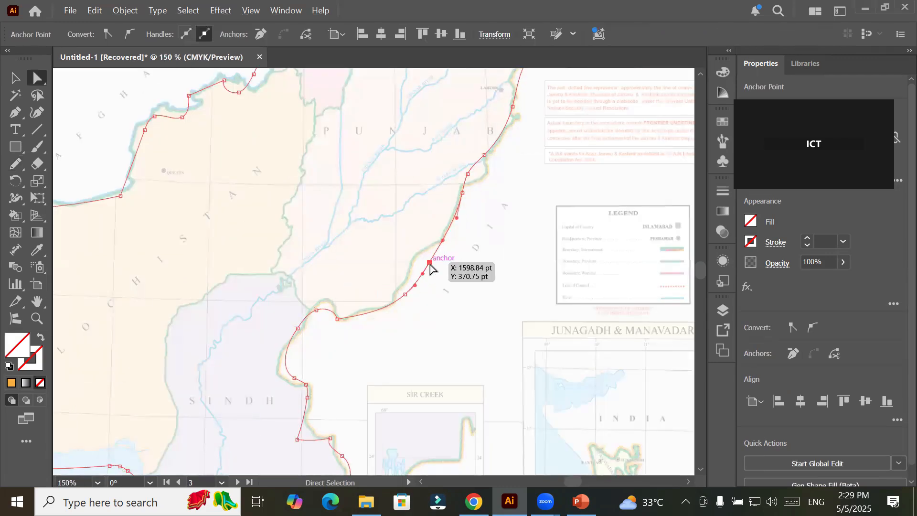
{"action": "left_click_drag", "start_coordinate": [430, 264], "coordinate": [417, 257]}
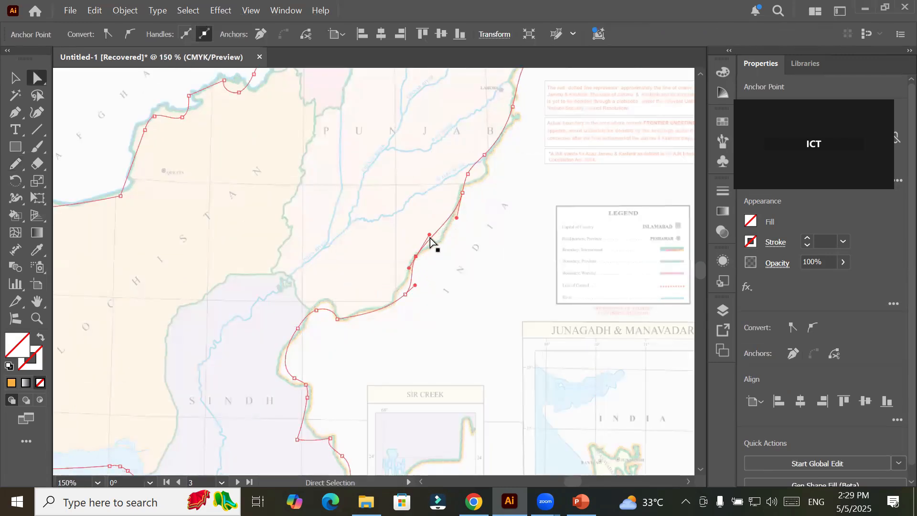
{"action": "left_click_drag", "start_coordinate": [457, 219], "coordinate": [473, 218]}
{"action": "left_click", "coordinate": [454, 213]}
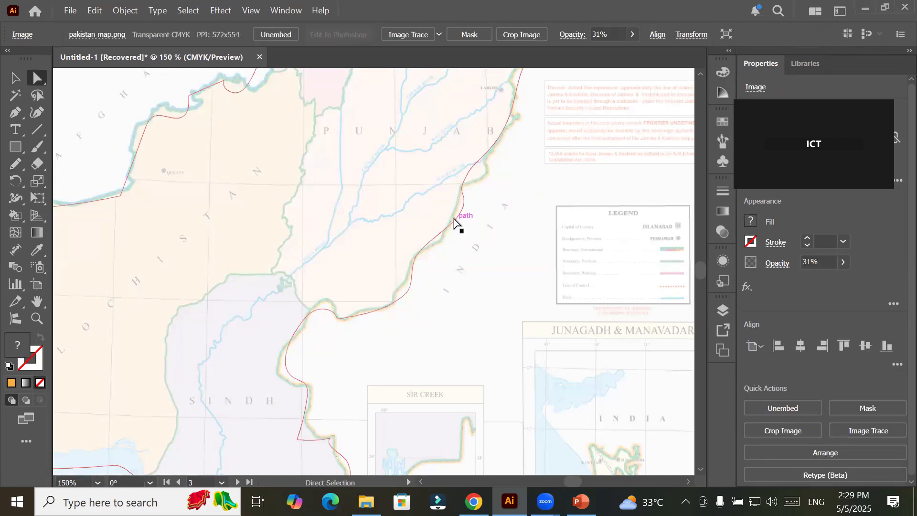
{"action": "left_click", "coordinate": [449, 229]}
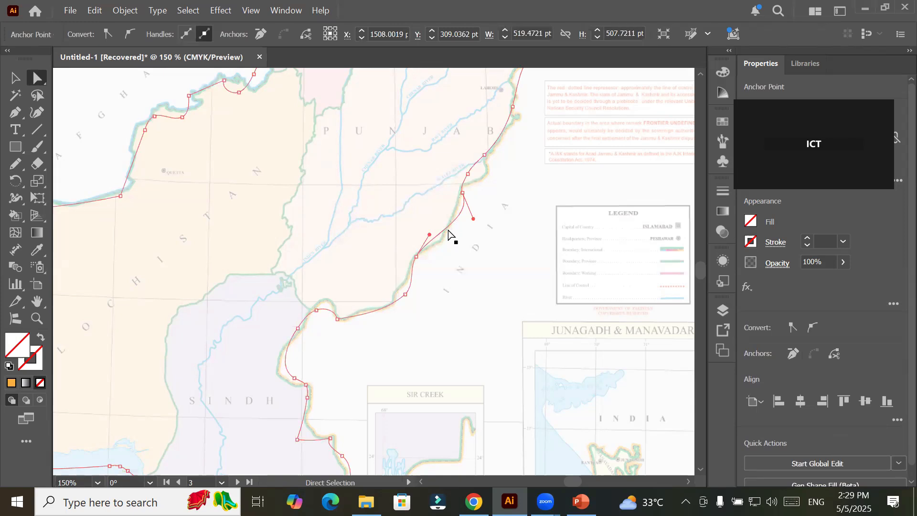
{"action": "left_click", "coordinate": [17, 115]}
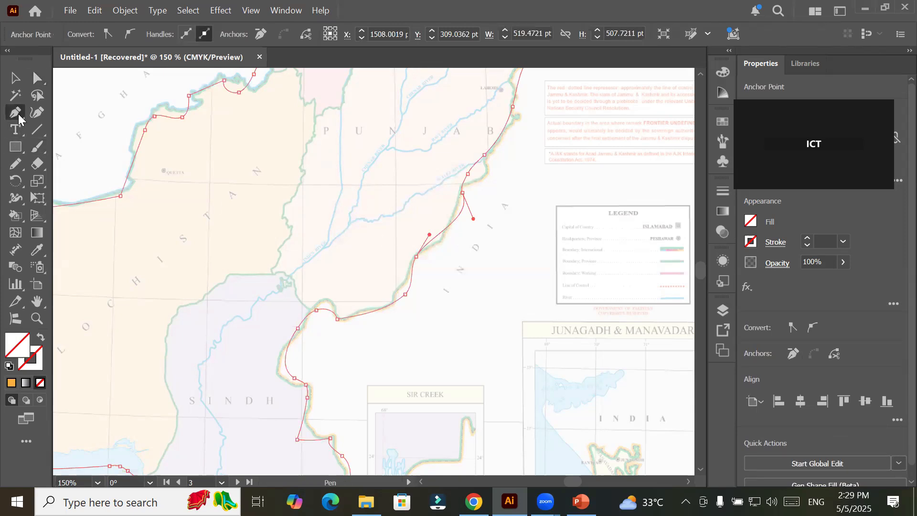
{"action": "left_click", "coordinate": [19, 115]}
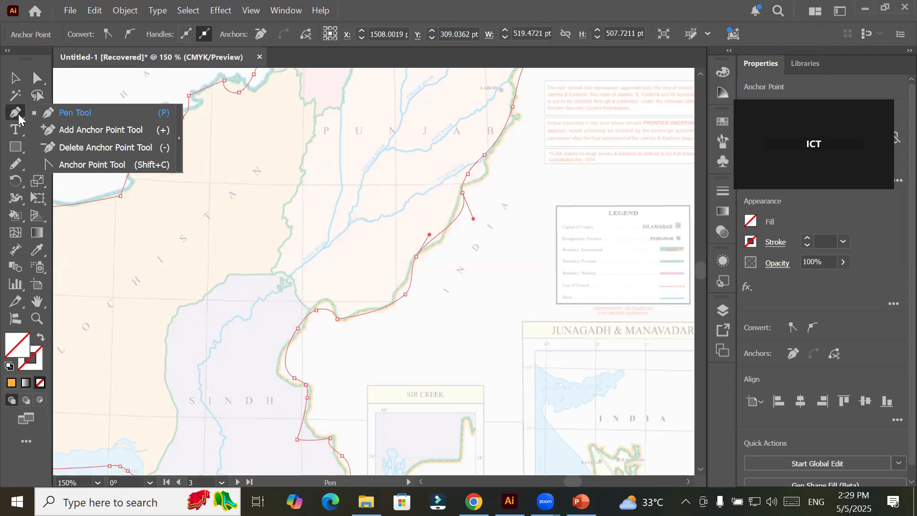
- Move the traced country outline off the map image onto the fourth artboard
{"action": "scroll", "coordinate": [223, 325], "scroll_direction": "down", "scroll_amount": 2}
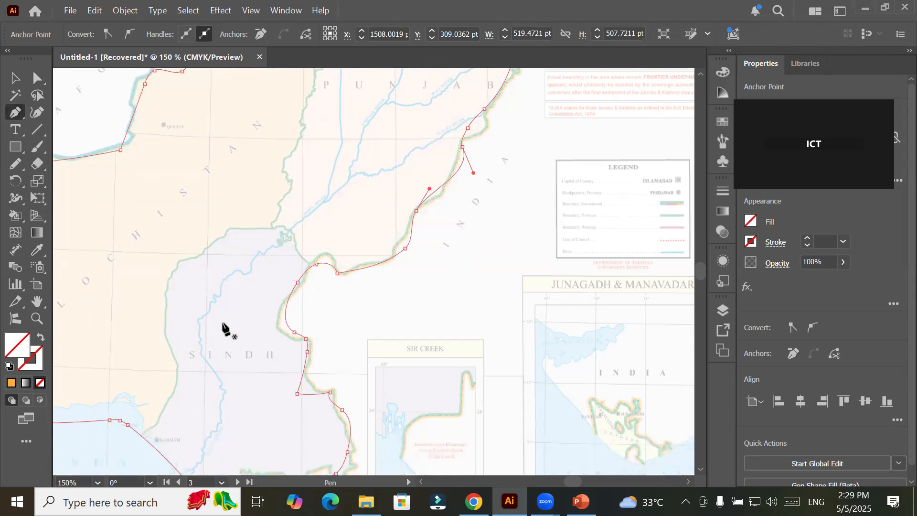
{"action": "scroll", "coordinate": [223, 326], "scroll_direction": "down", "scroll_amount": 5}
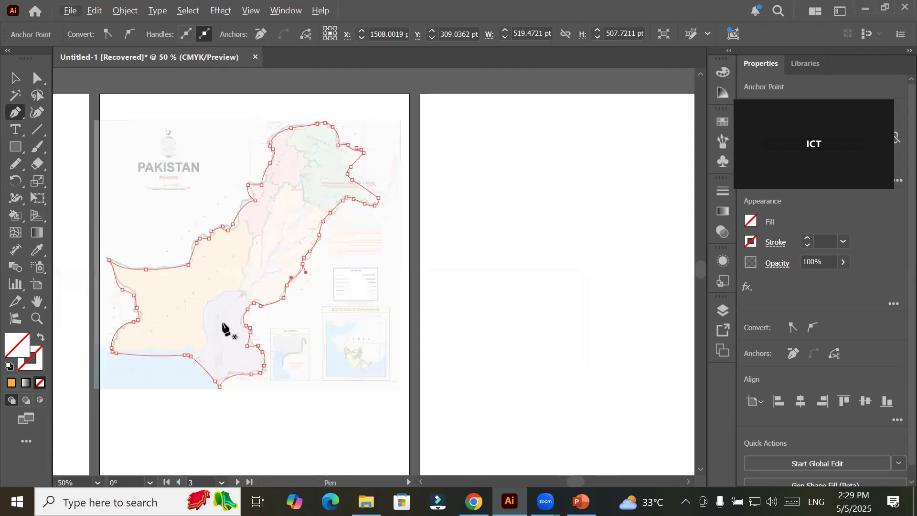
{"action": "left_click", "coordinate": [15, 78]}
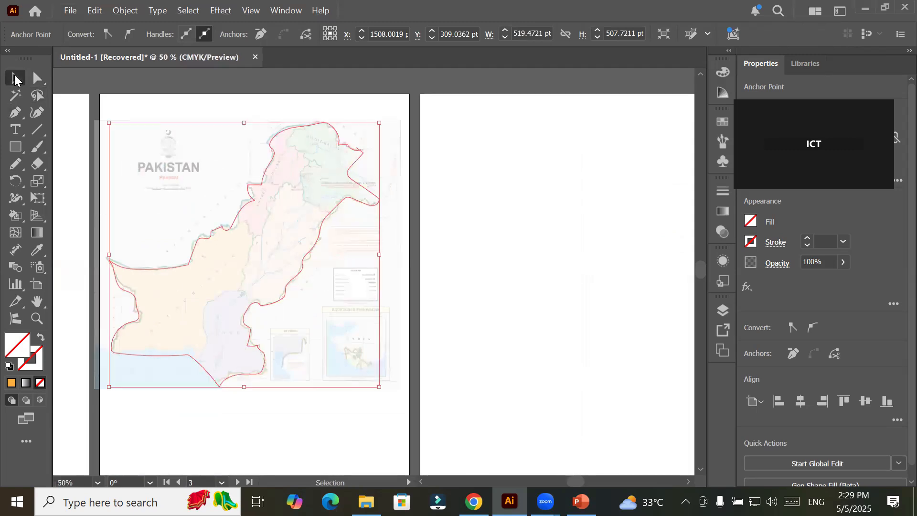
{"action": "left_click_drag", "start_coordinate": [231, 226], "coordinate": [502, 254]}
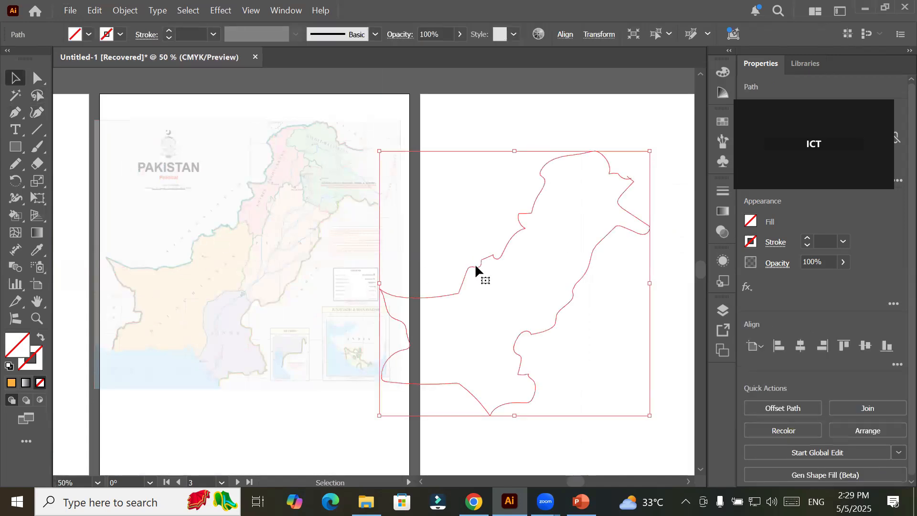
{"action": "left_click_drag", "start_coordinate": [552, 325], "coordinate": [602, 305]}
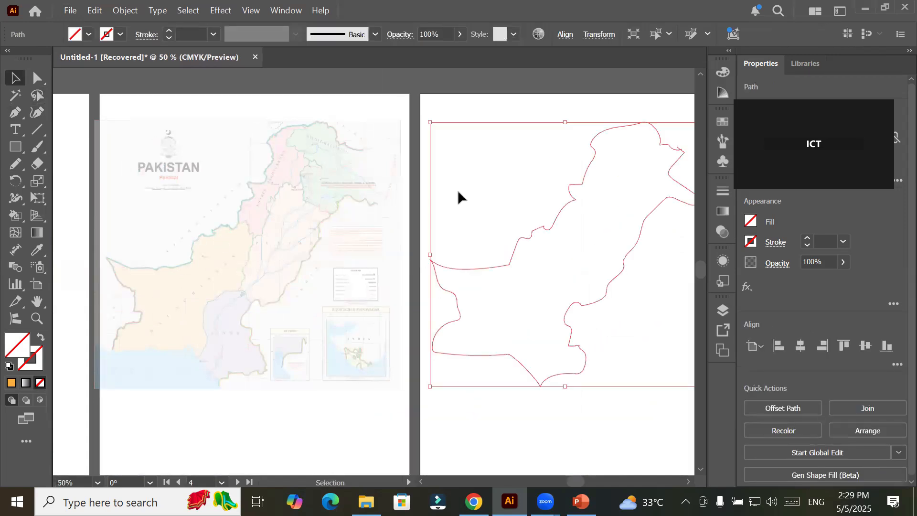
- Give the country outline a 4 pt black stroke and a green fill
{"action": "left_click", "coordinate": [170, 30]}
{"action": "left_click", "coordinate": [170, 30]}
{"action": "left_click", "coordinate": [169, 30]}
{"action": "left_click", "coordinate": [170, 31]}
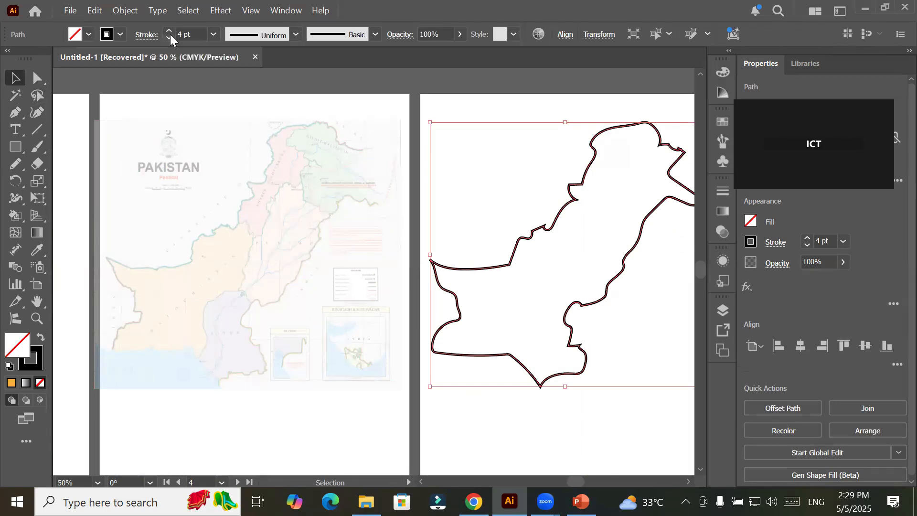
{"action": "left_click", "coordinate": [93, 35]}
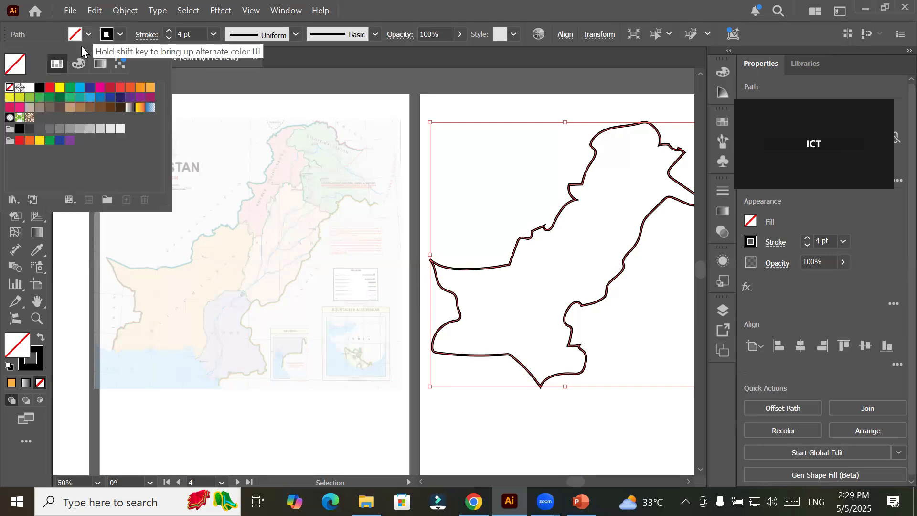
{"action": "left_click", "coordinate": [70, 88]}
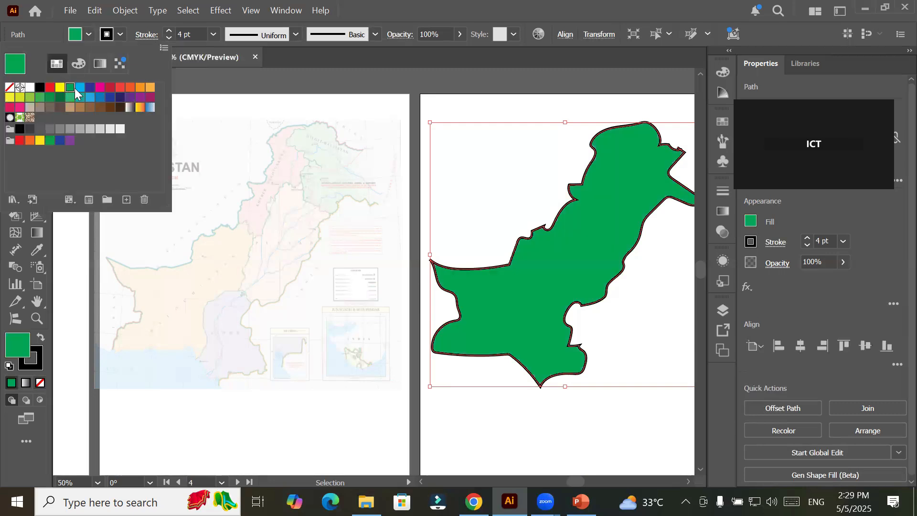
{"action": "left_click", "coordinate": [319, 357]}
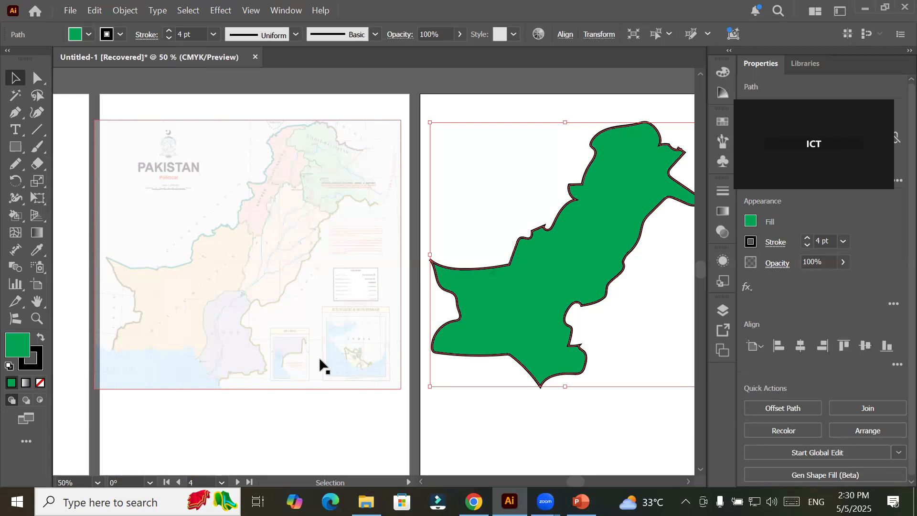
{"action": "double_click", "coordinate": [18, 77]}
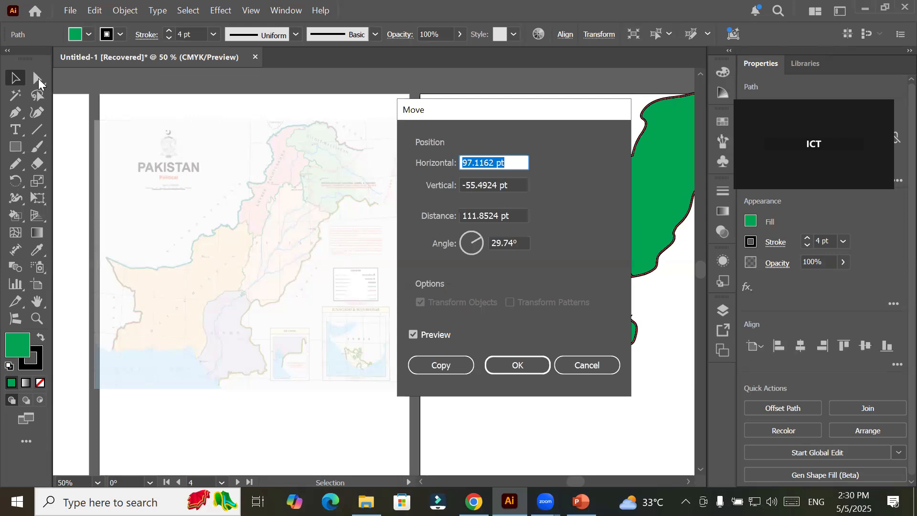
{"action": "key", "text": "Escape"}
{"action": "left_click", "coordinate": [37, 79]}
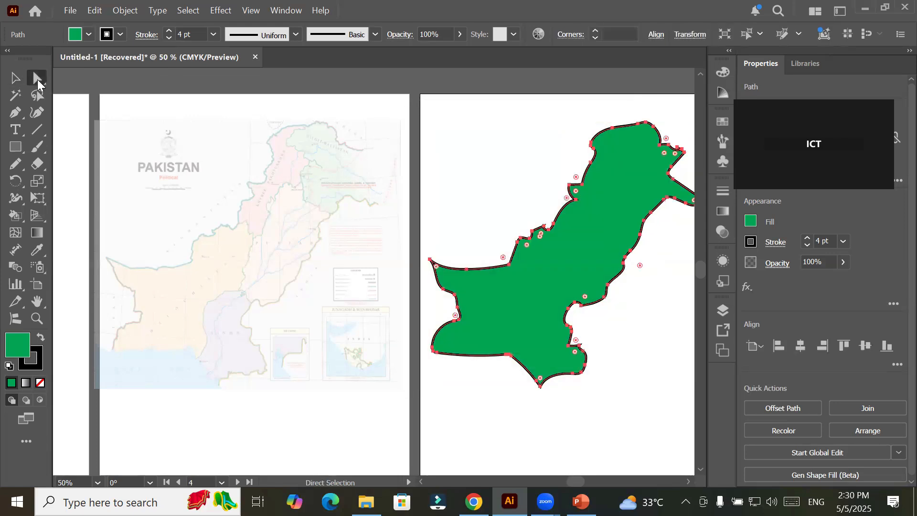
{"action": "left_click", "coordinate": [13, 114]}
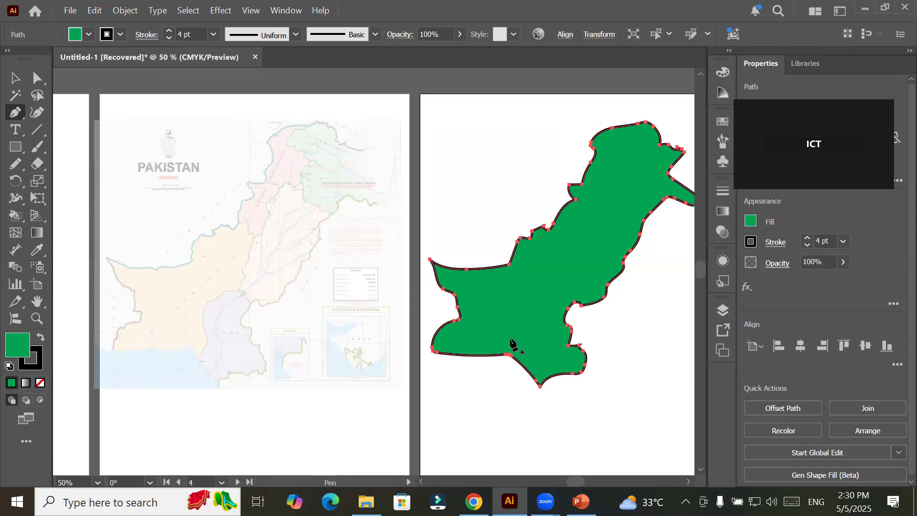
{"action": "left_click", "coordinate": [270, 263]}
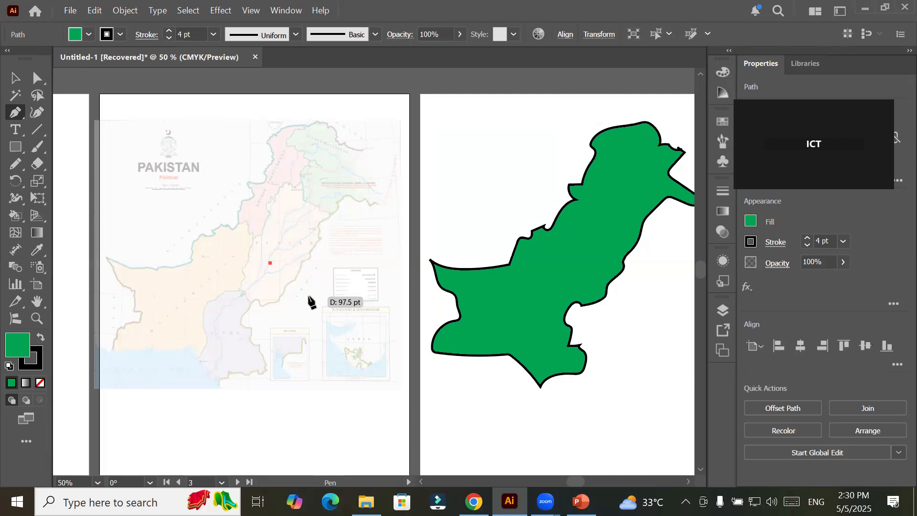
{"action": "left_click", "coordinate": [16, 166]}
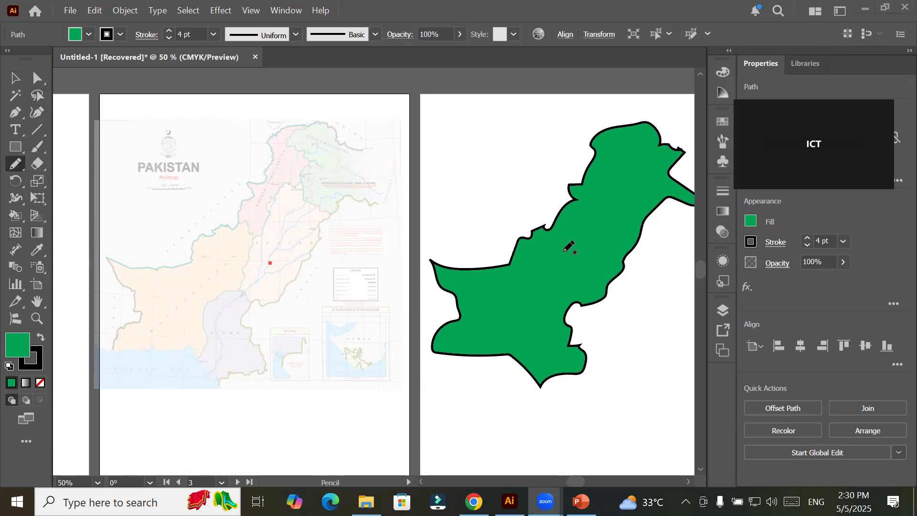
{"action": "left_click", "coordinate": [569, 246]}
{"action": "left_click", "coordinate": [14, 78]}
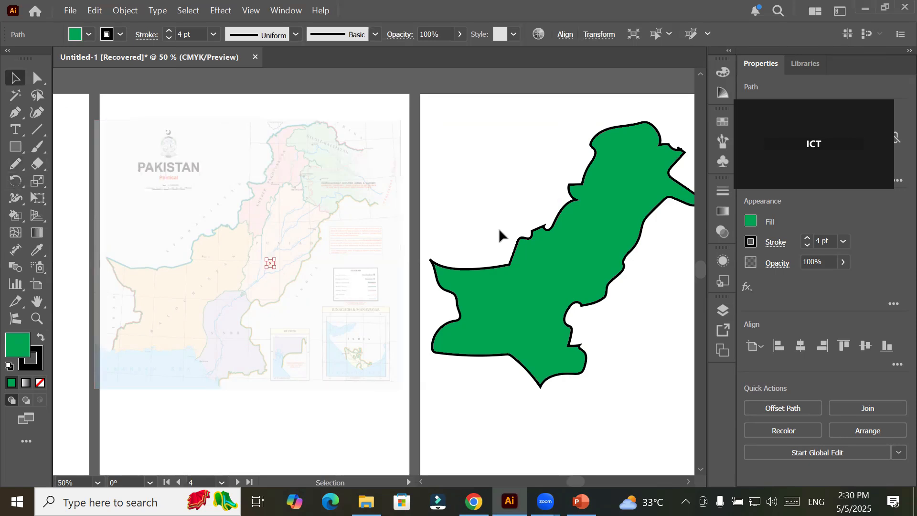
- Erase a short section of the country outline's northwestern border with the Path Eraser tool
{"action": "left_click", "coordinate": [558, 248]}
{"action": "left_click_drag", "start_coordinate": [558, 246], "coordinate": [542, 291]}
{"action": "scroll", "coordinate": [560, 289], "scroll_direction": "up", "scroll_amount": 3}
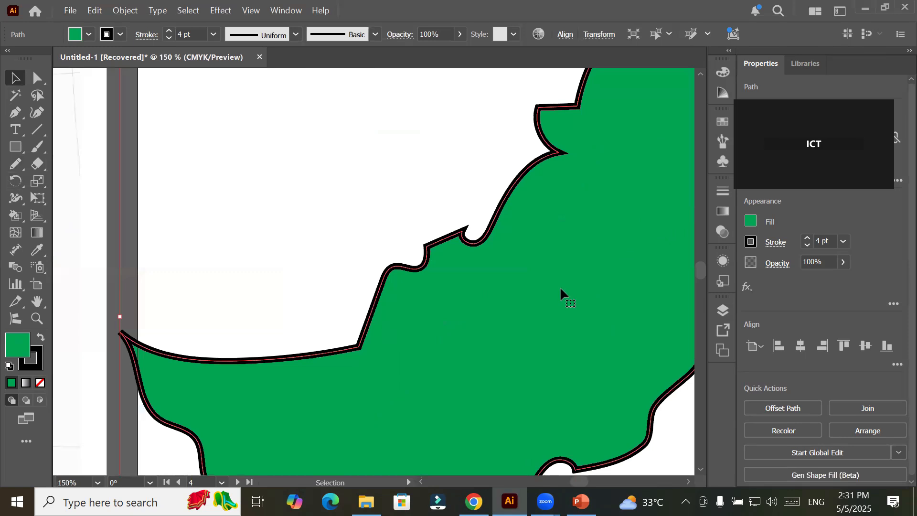
{"action": "left_click", "coordinate": [38, 78]}
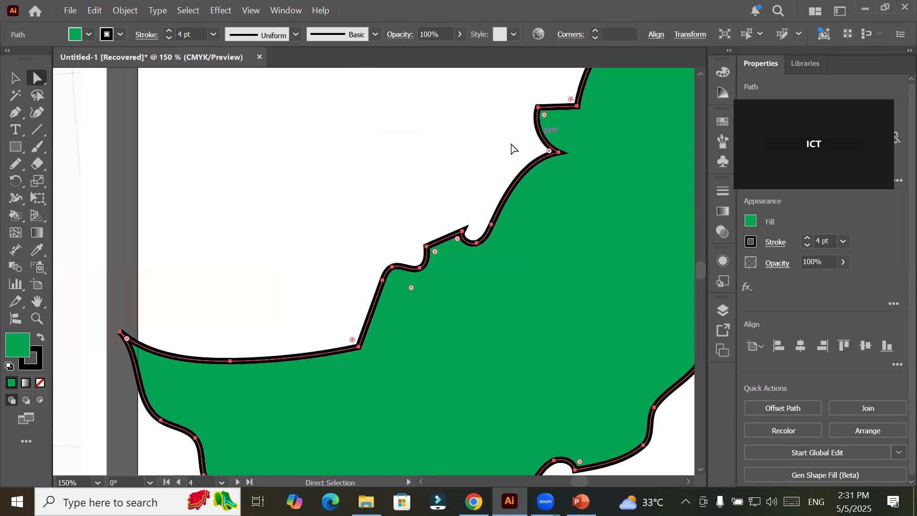
{"action": "left_click", "coordinate": [16, 164]}
{"action": "left_click", "coordinate": [16, 164]}
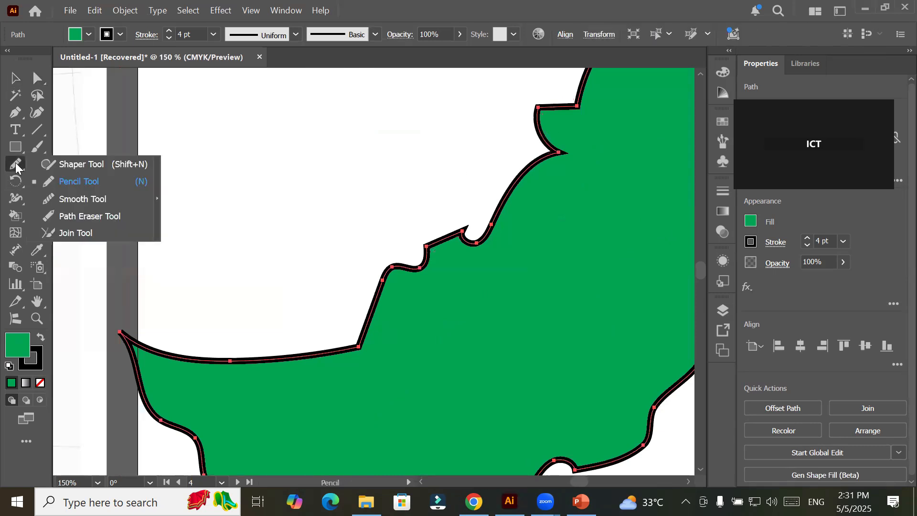
{"action": "left_click", "coordinate": [114, 217]}
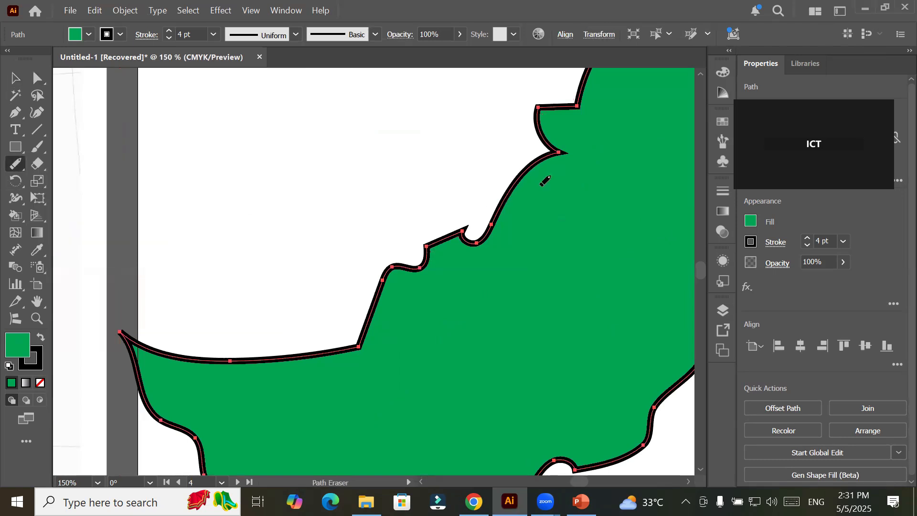
{"action": "left_click_drag", "start_coordinate": [535, 160], "coordinate": [500, 205]}
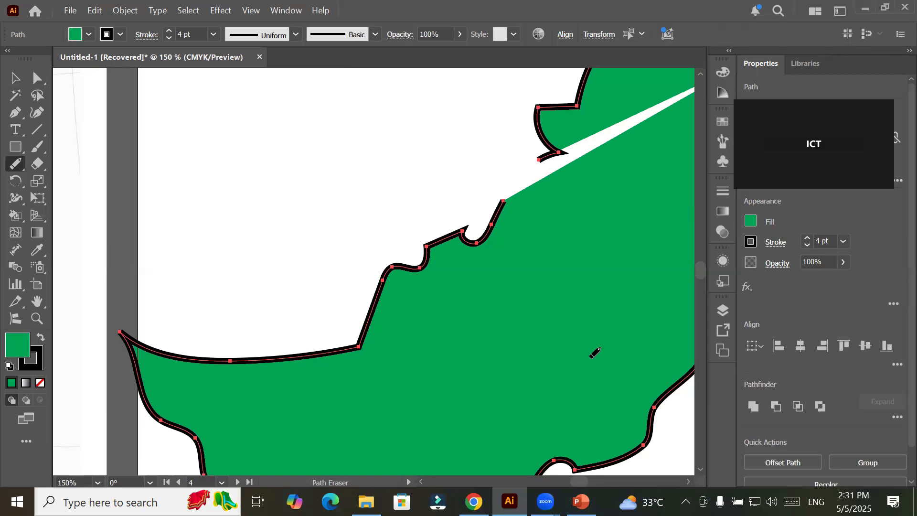
- Remove the green fill from the country outline, leaving only its black stroke
{"action": "left_click", "coordinate": [89, 34]}
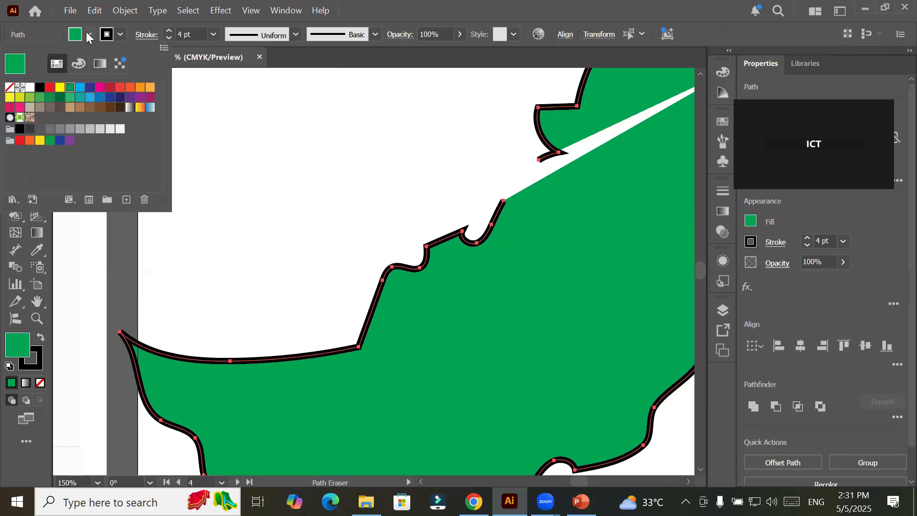
{"action": "left_click", "coordinate": [9, 87]}
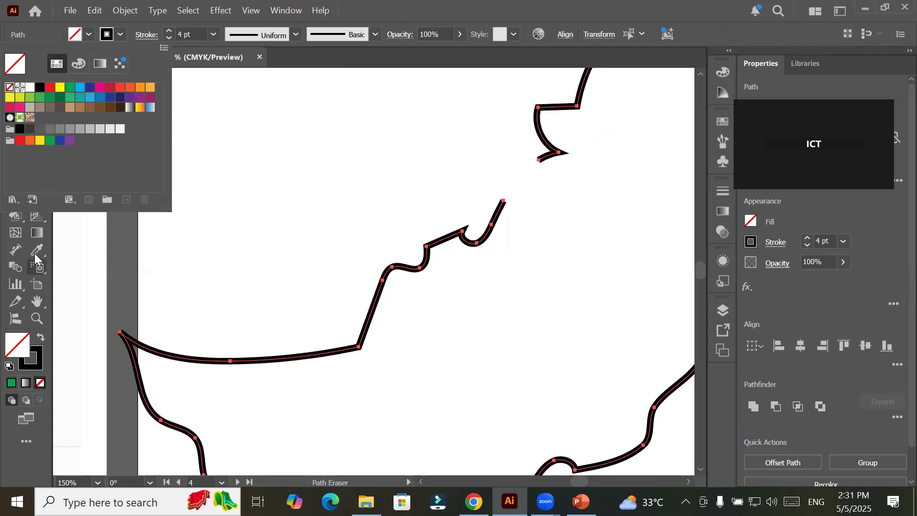
{"action": "left_click", "coordinate": [248, 363]}
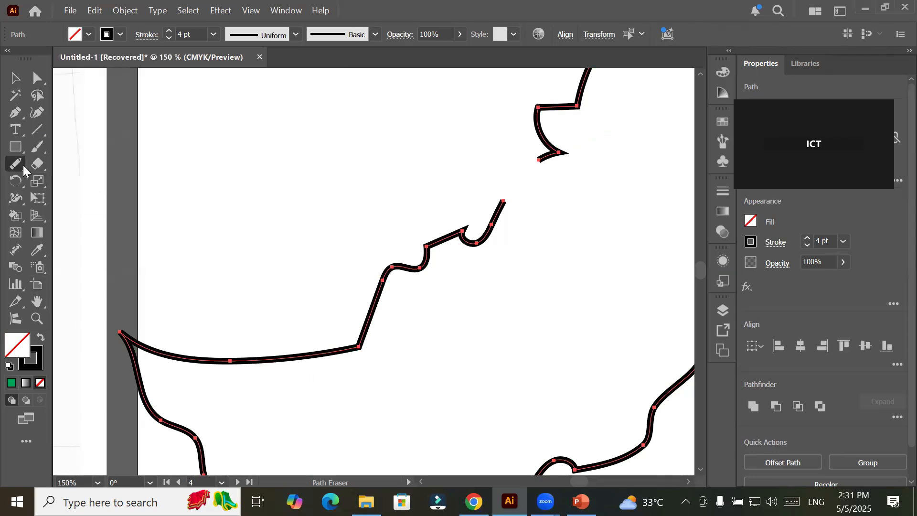
- Close the gap in the northwestern border with the Join tool
{"action": "mouse_move", "coordinate": [18, 165]}
{"action": "left_mouse_down"}
{"action": "mouse_move", "coordinate": [62, 217]}
{"action": "mouse_move", "coordinate": [62, 231]}
{"action": "left_mouse_up"}
{"action": "left_click_drag", "start_coordinate": [540, 157], "coordinate": [497, 206]}
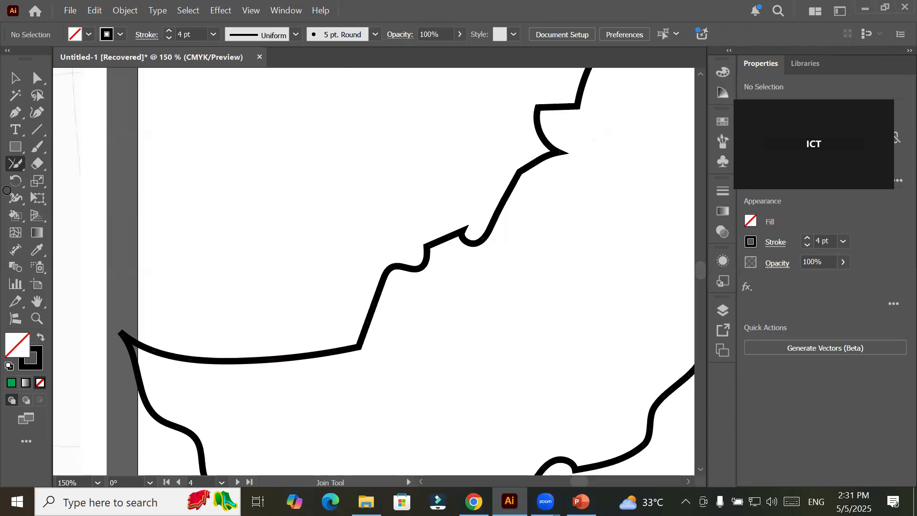
{"action": "left_click", "coordinate": [15, 163]}
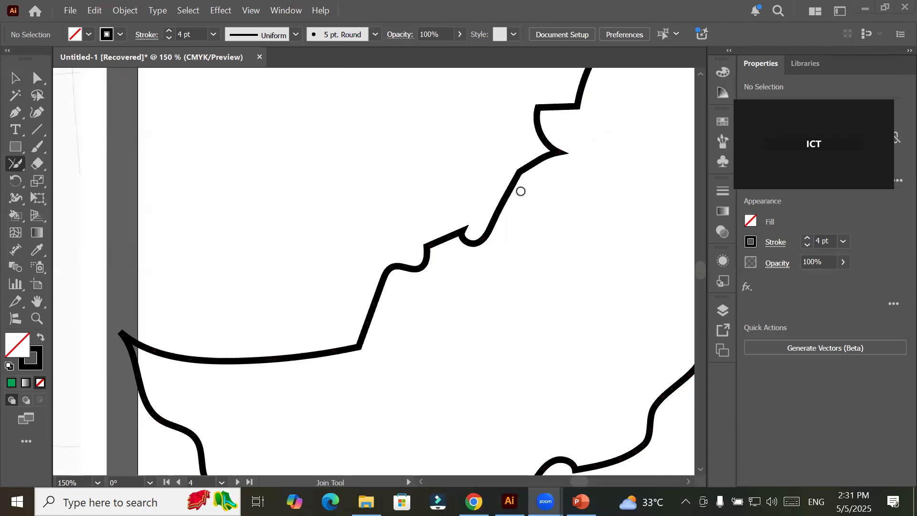
- Select the country outline and smooth the joined corner and the adjoining notch on its northwestern border with Smooth tool strokes
{"action": "left_click", "coordinate": [16, 78]}
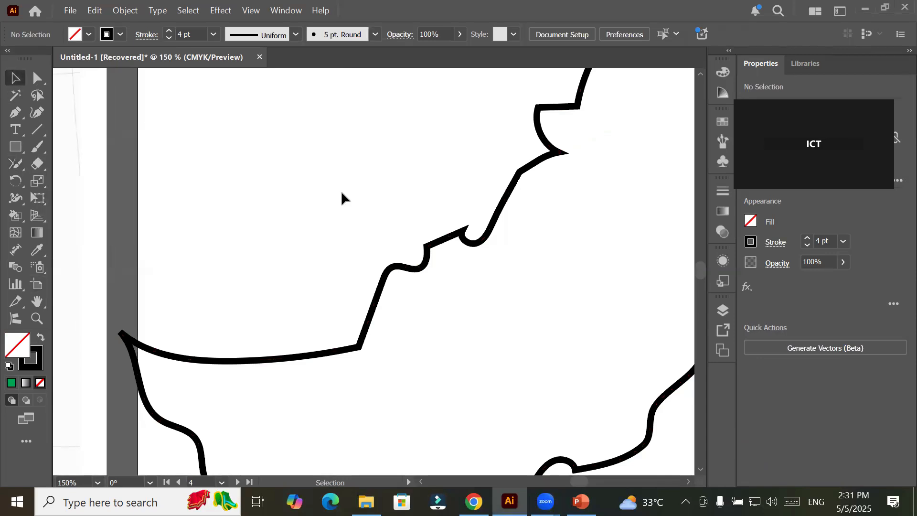
{"action": "left_click", "coordinate": [504, 196]}
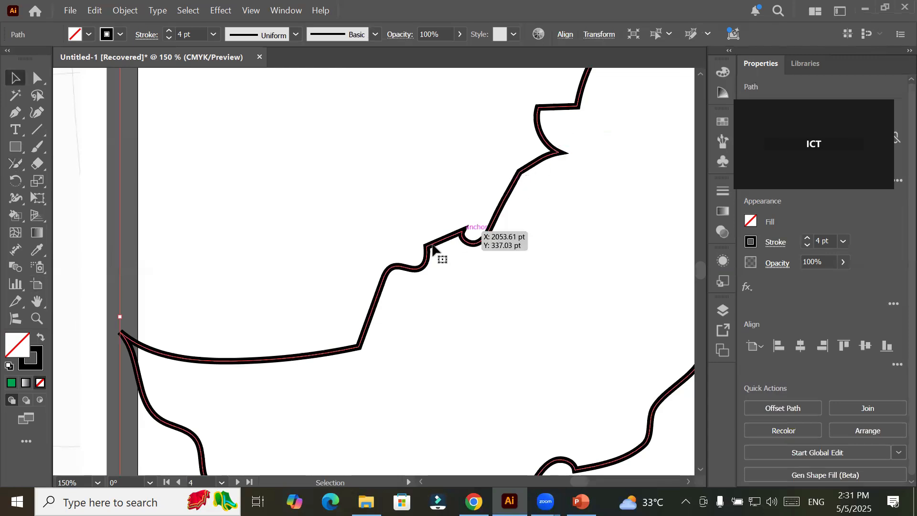
{"action": "left_click", "coordinate": [14, 164]}
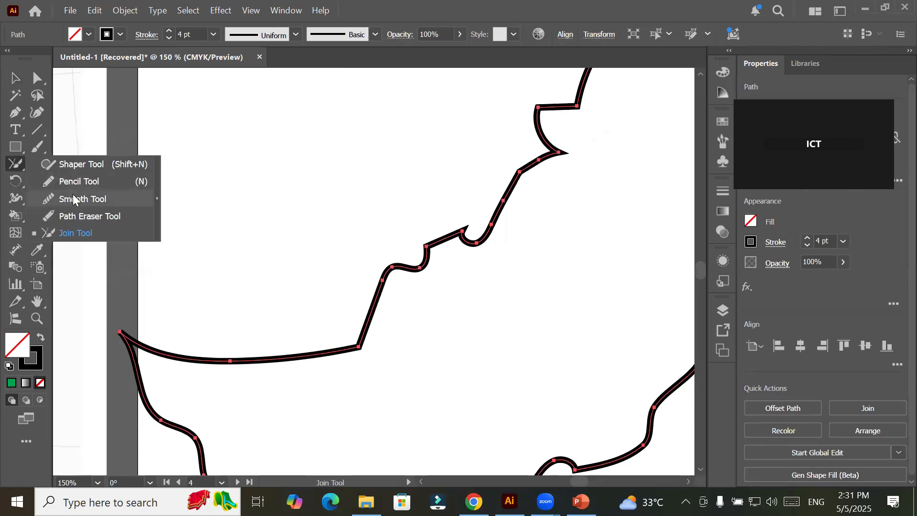
{"action": "left_click", "coordinate": [74, 199]}
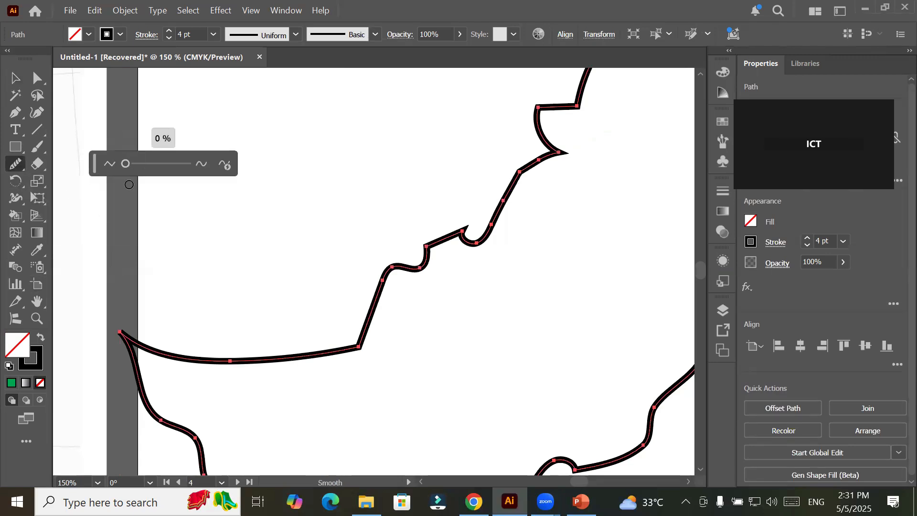
{"action": "mouse_move", "coordinate": [127, 162]}
{"action": "left_mouse_down"}
{"action": "mouse_move", "coordinate": [197, 163]}
{"action": "mouse_move", "coordinate": [82, 166]}
{"action": "left_mouse_up"}
{"action": "left_click_drag", "start_coordinate": [14, 167], "coordinate": [72, 203]}
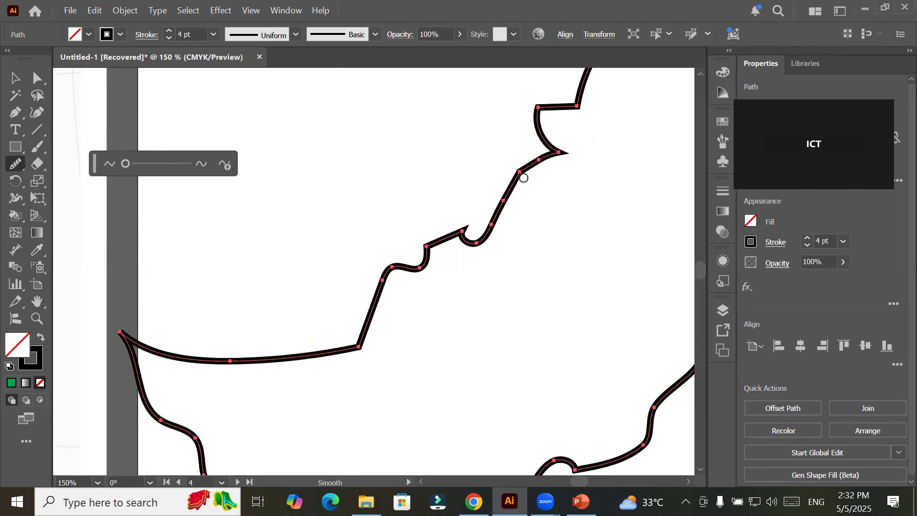
{"action": "scroll", "coordinate": [571, 158], "scroll_direction": "up", "scroll_amount": 3}
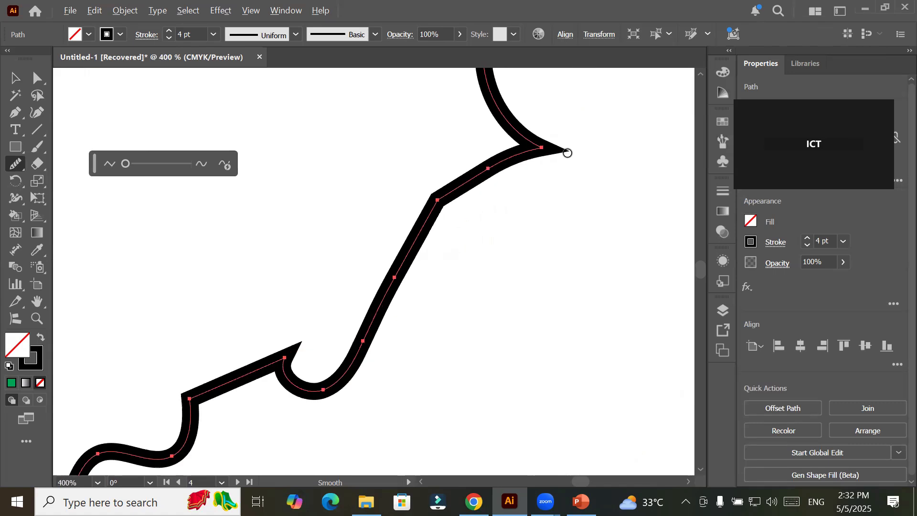
{"action": "scroll", "coordinate": [567, 153], "scroll_direction": "up", "scroll_amount": 1}
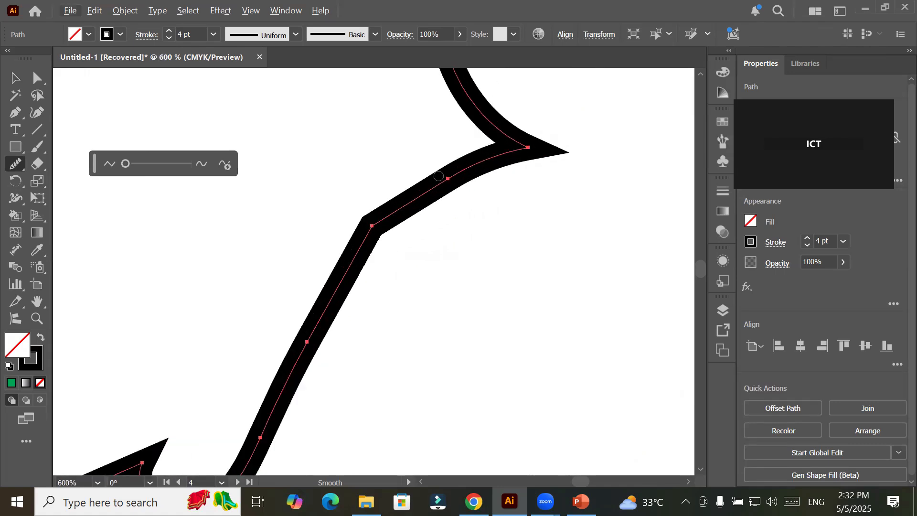
{"action": "mouse_move", "coordinate": [443, 178]}
{"action": "left_mouse_down"}
{"action": "mouse_move", "coordinate": [374, 224]}
{"action": "mouse_move", "coordinate": [334, 321]}
{"action": "left_mouse_up"}
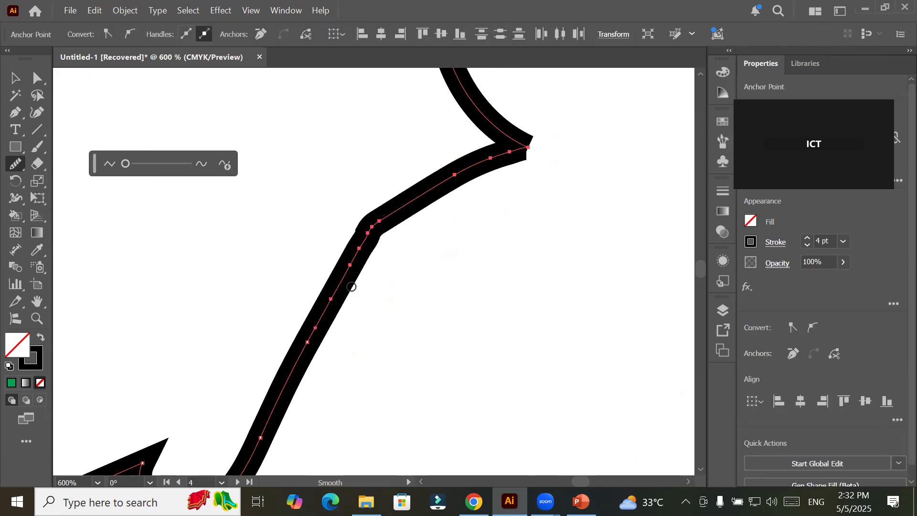
{"action": "mouse_move", "coordinate": [427, 198]}
{"action": "left_mouse_down"}
{"action": "mouse_move", "coordinate": [401, 209]}
{"action": "mouse_move", "coordinate": [358, 253]}
{"action": "mouse_move", "coordinate": [340, 322]}
{"action": "left_mouse_up"}
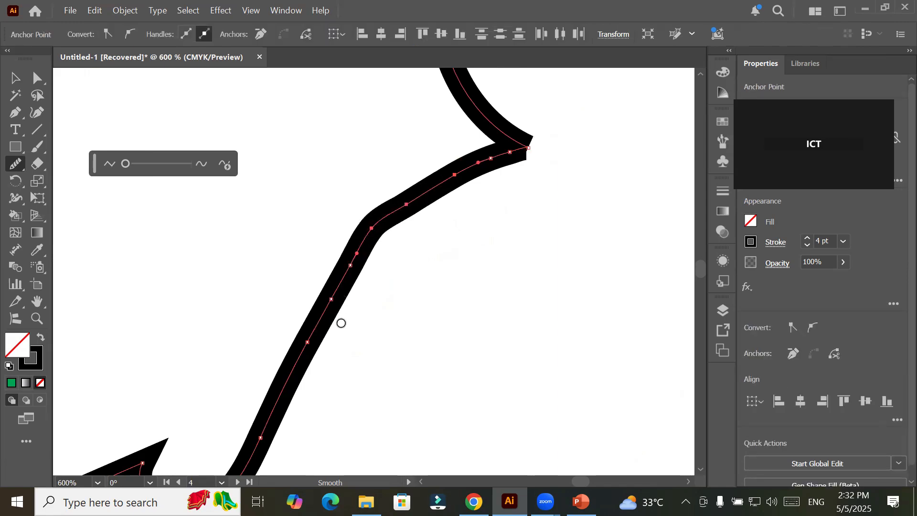
{"action": "left_click_drag", "start_coordinate": [412, 205], "coordinate": [358, 260]}
{"action": "left_click_drag", "start_coordinate": [428, 194], "coordinate": [335, 249]}
{"action": "mouse_move", "coordinate": [515, 129]}
{"action": "left_mouse_down"}
{"action": "mouse_move", "coordinate": [522, 147]}
{"action": "mouse_move", "coordinate": [506, 165]}
{"action": "mouse_move", "coordinate": [517, 145]}
{"action": "mouse_move", "coordinate": [484, 164]}
{"action": "left_mouse_up"}
{"action": "mouse_move", "coordinate": [526, 135]}
{"action": "left_mouse_down"}
{"action": "mouse_move", "coordinate": [486, 173]}
{"action": "mouse_move", "coordinate": [335, 258]}
{"action": "mouse_move", "coordinate": [302, 313]}
{"action": "mouse_move", "coordinate": [313, 348]}
{"action": "left_mouse_up"}
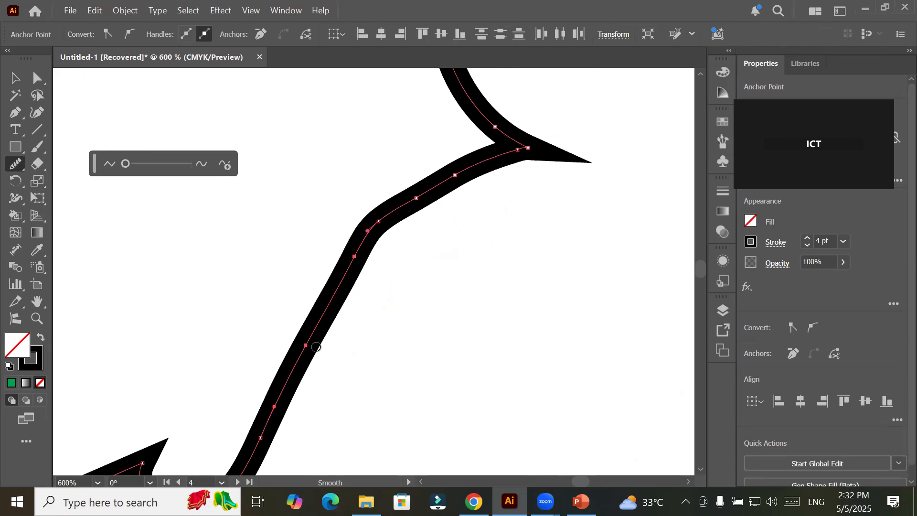
- Set the smoothing amount for the selected border points to 100% and deselect the path
{"action": "left_click_drag", "start_coordinate": [125, 167], "coordinate": [199, 167]}
{"action": "scroll", "coordinate": [220, 188], "scroll_direction": "down", "scroll_amount": 5}
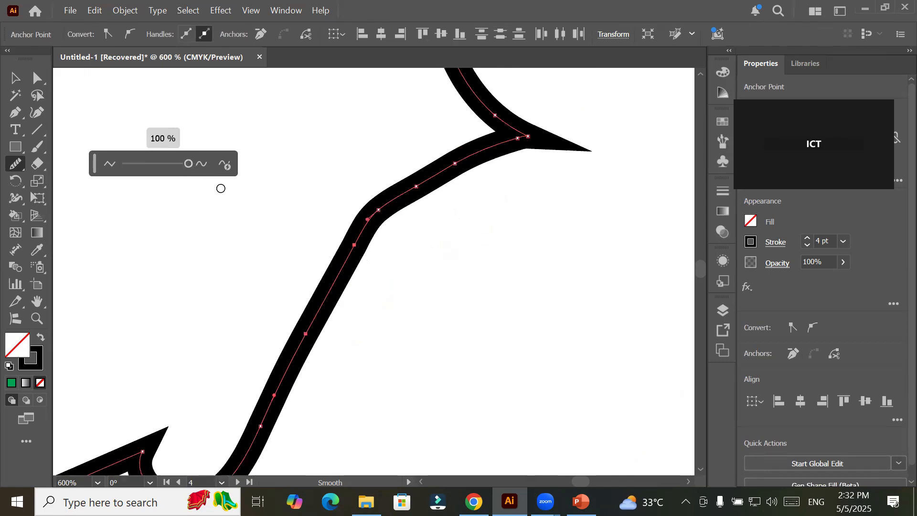
{"action": "left_click", "coordinate": [15, 78]}
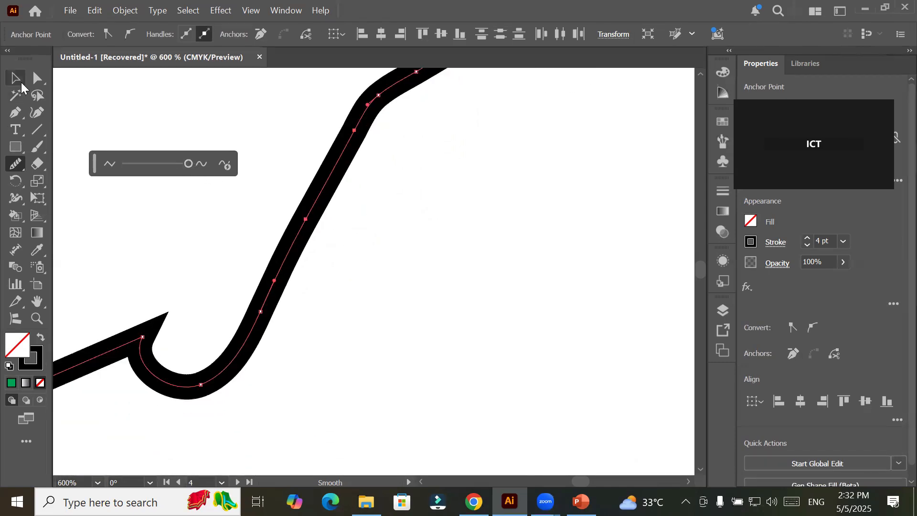
{"action": "key", "text": "ctrl+shift+a"}
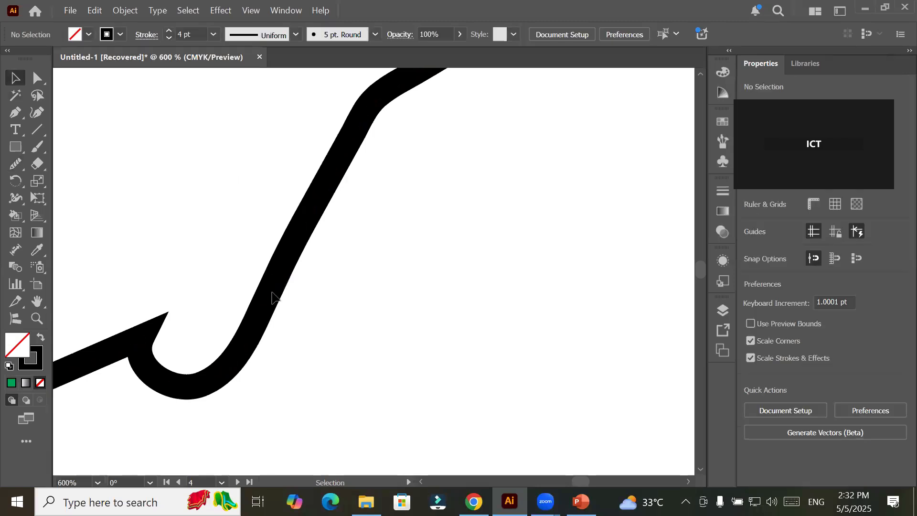
- Reselect the country outline and fill it with green
{"action": "left_click", "coordinate": [272, 286]}
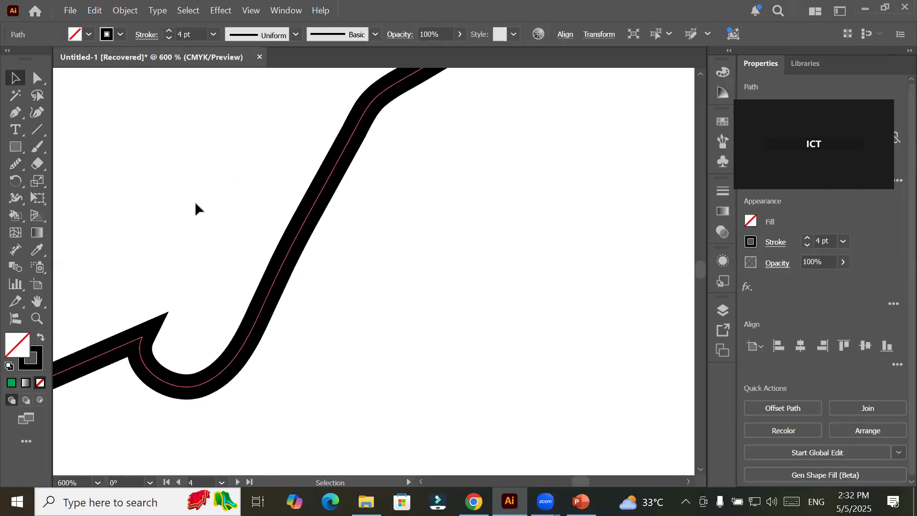
{"action": "scroll", "coordinate": [208, 253], "scroll_direction": "down", "scroll_amount": 7}
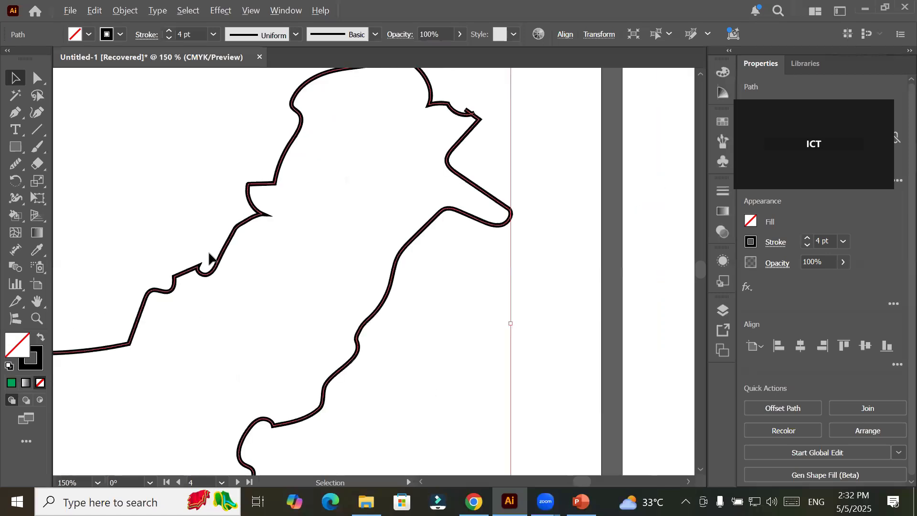
{"action": "left_click", "coordinate": [89, 35]}
{"action": "left_click", "coordinate": [70, 89]}
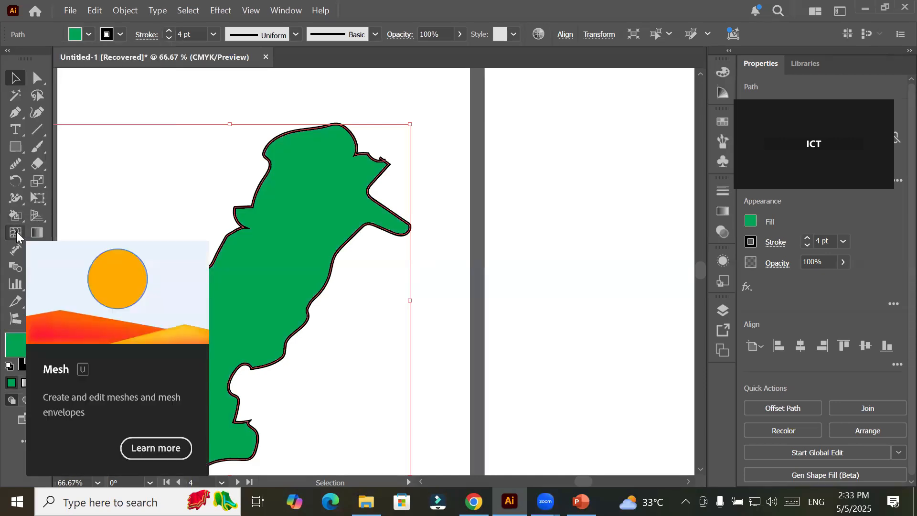
{"action": "left_click", "coordinate": [17, 167]}
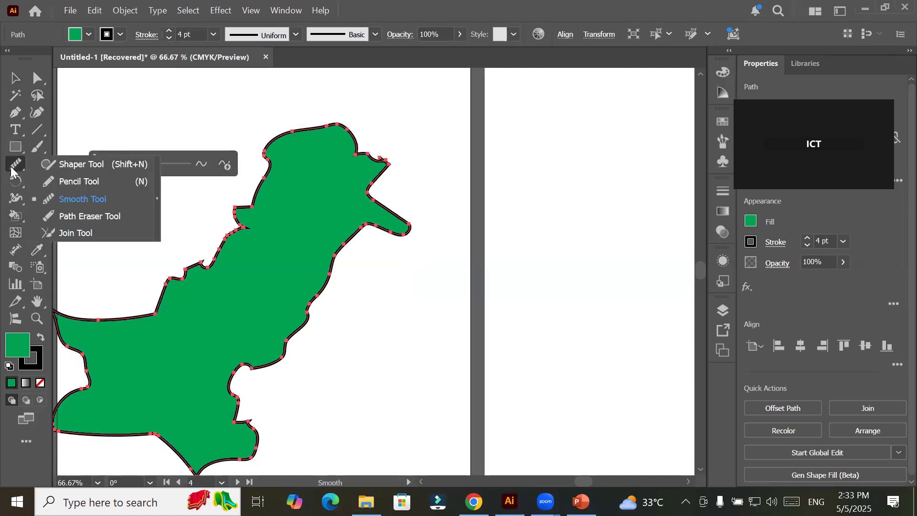
{"action": "left_click_drag", "start_coordinate": [126, 162], "coordinate": [95, 170]}
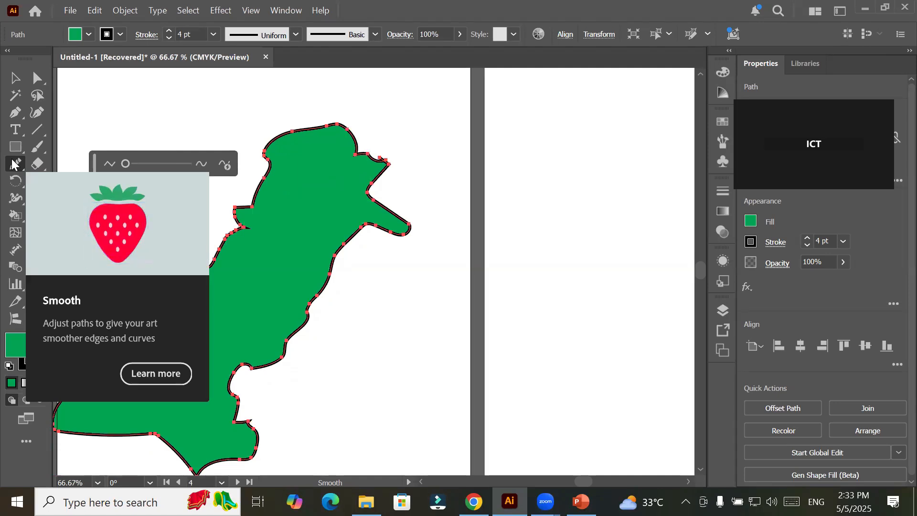
{"action": "left_click", "coordinate": [21, 195]}
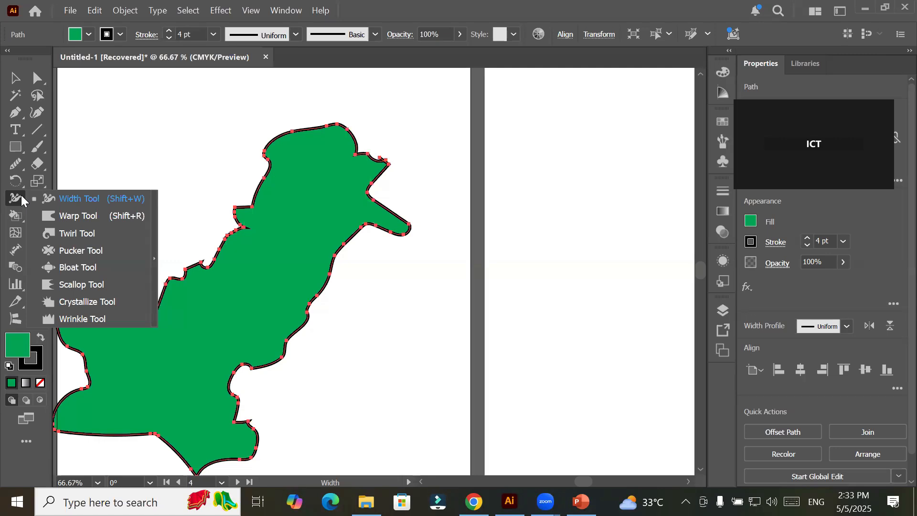
{"action": "left_click", "coordinate": [88, 202]}
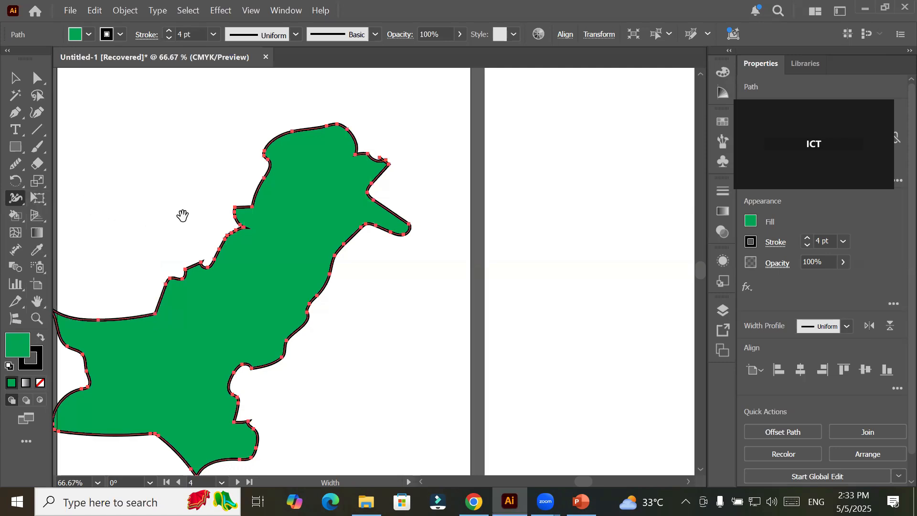
{"action": "scroll", "coordinate": [181, 212], "scroll_direction": "down", "scroll_amount": 1}
{"action": "scroll", "coordinate": [237, 239], "scroll_direction": "down", "scroll_amount": 3}
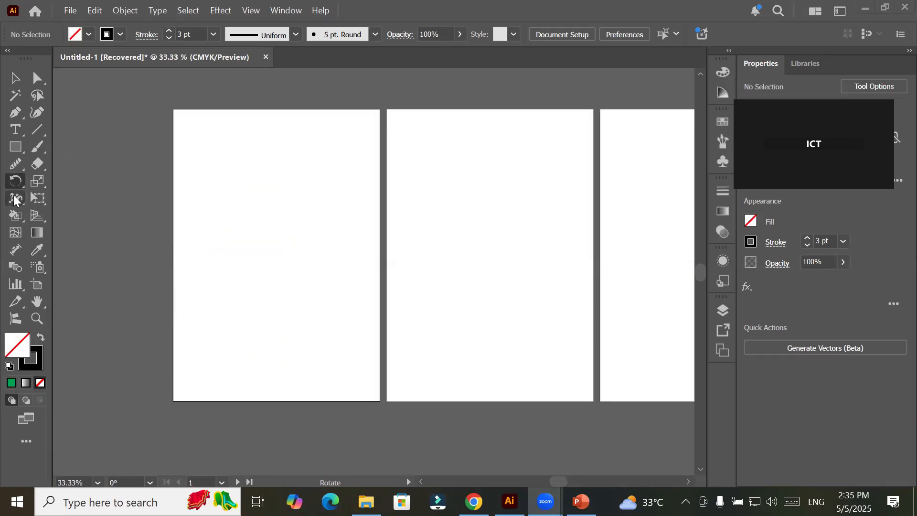
{"action": "left_click", "coordinate": [14, 199]}
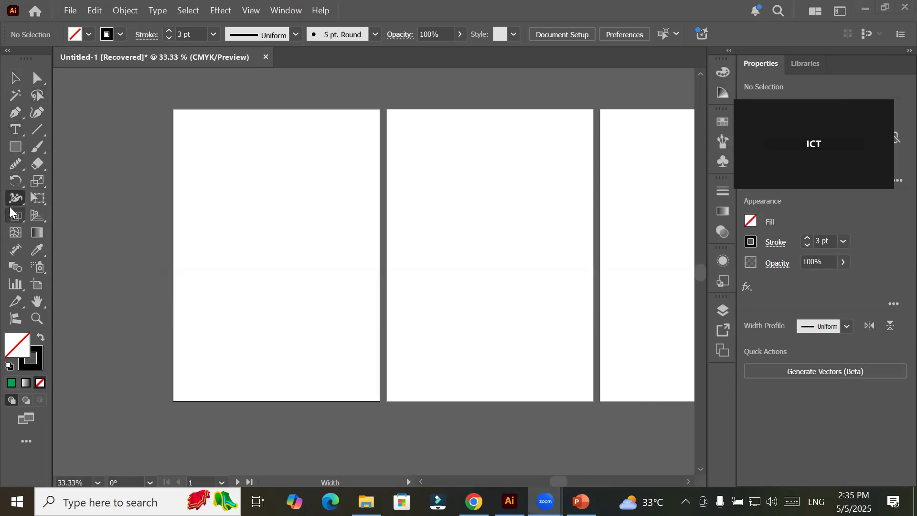
- Add the title "Width Tool" at the top of the first artboard and scale it up to about 94 pt
{"action": "left_click", "coordinate": [16, 130]}
{"action": "left_click", "coordinate": [213, 129]}
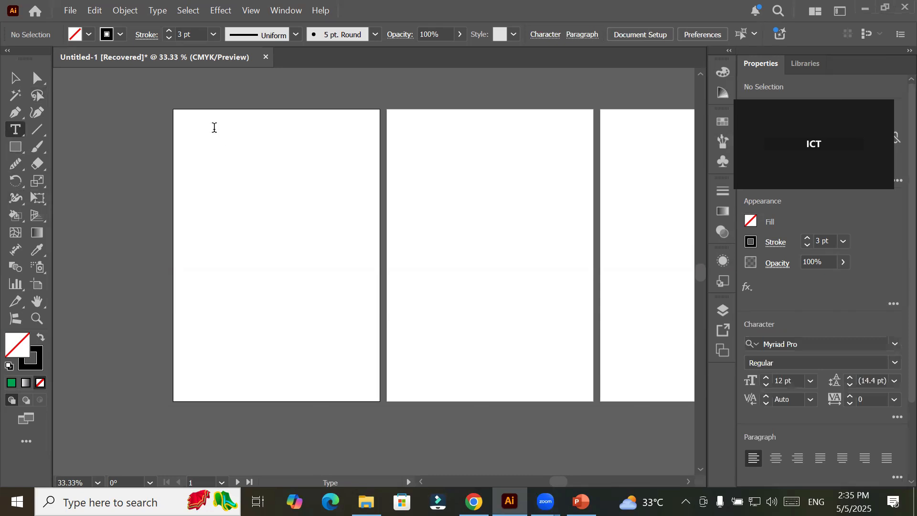
{"action": "type", "text": "w"}
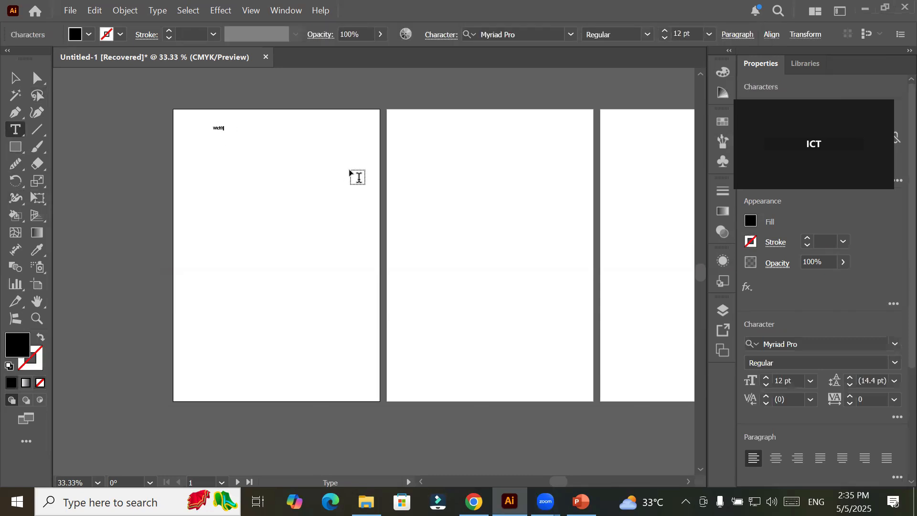
{"action": "type", "text": "idth Tool"}
{"action": "left_click", "coordinate": [15, 78]}
{"action": "left_click_drag", "start_coordinate": [232, 136], "coordinate": [308, 137]}
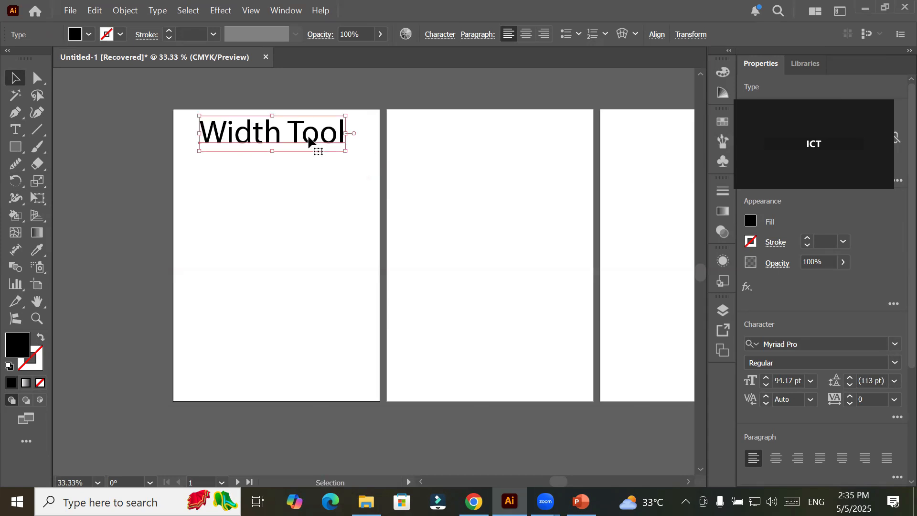
- Draw a large, nearly circular ellipse below the title and remove its fill
{"action": "left_click", "coordinate": [20, 151]}
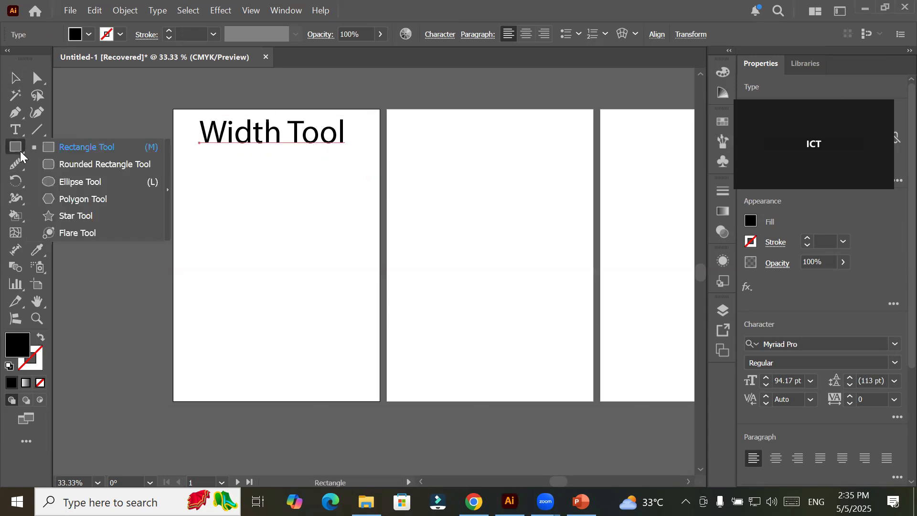
{"action": "left_click", "coordinate": [62, 186]}
{"action": "left_click_drag", "start_coordinate": [209, 190], "coordinate": [359, 335]}
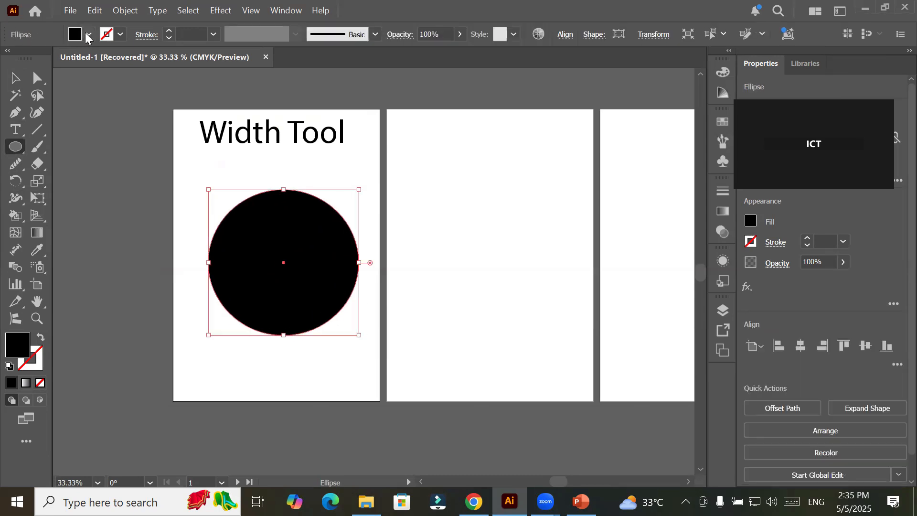
{"action": "left_click", "coordinate": [88, 35]}
{"action": "left_click", "coordinate": [9, 87]}
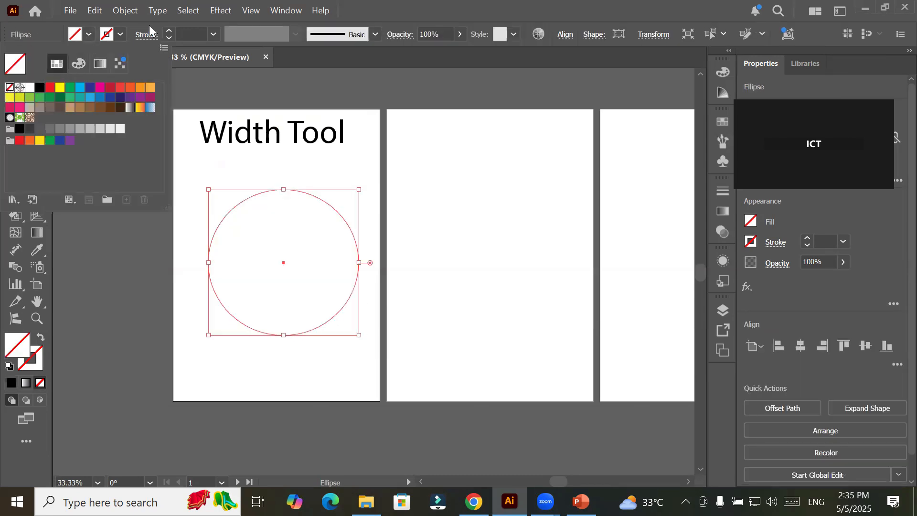
- Give the ellipse a 5 pt black stroke
{"action": "left_click", "coordinate": [170, 30]}
{"action": "left_click", "coordinate": [169, 30]}
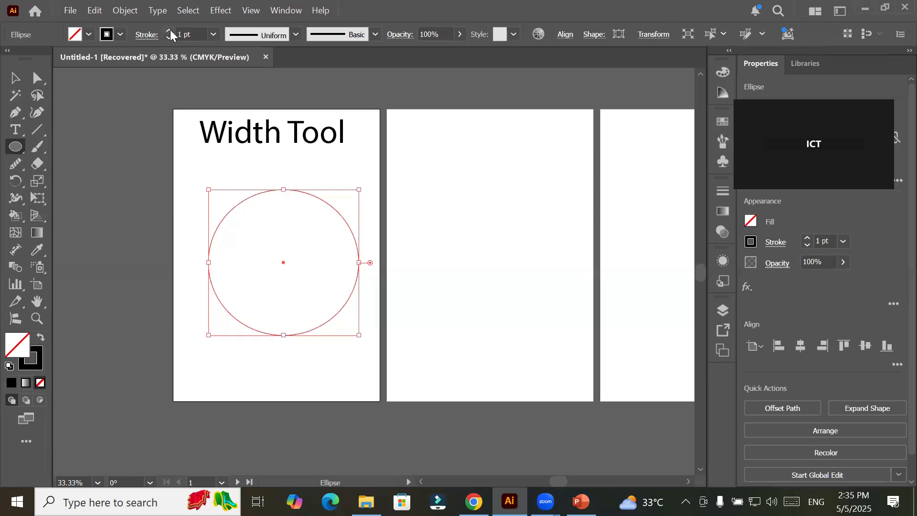
{"action": "left_click", "coordinate": [169, 30]}
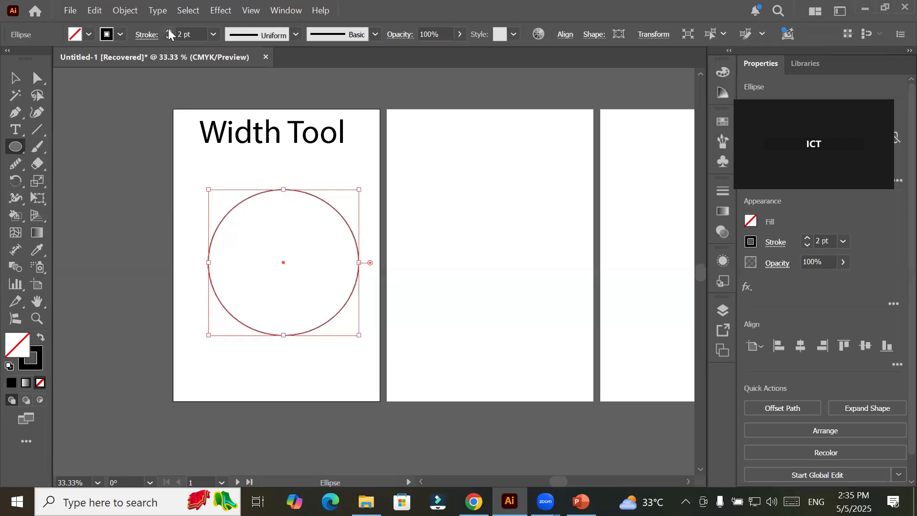
{"action": "left_click", "coordinate": [168, 31]}
{"action": "left_click", "coordinate": [168, 30]}
{"action": "left_click", "coordinate": [168, 31]}
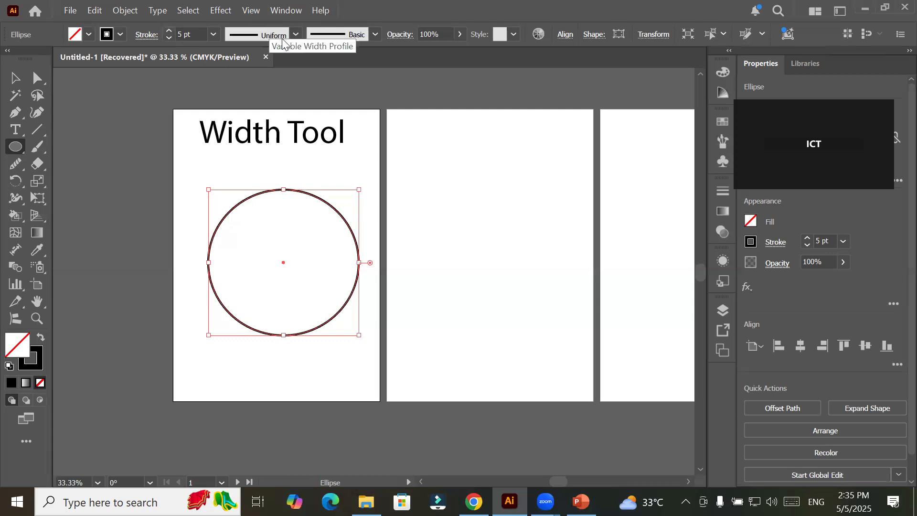
- Apply the lens-shaped variable width profile to the ellipse and raise its stroke weight to 28 pt
{"action": "left_click", "coordinate": [295, 35]}
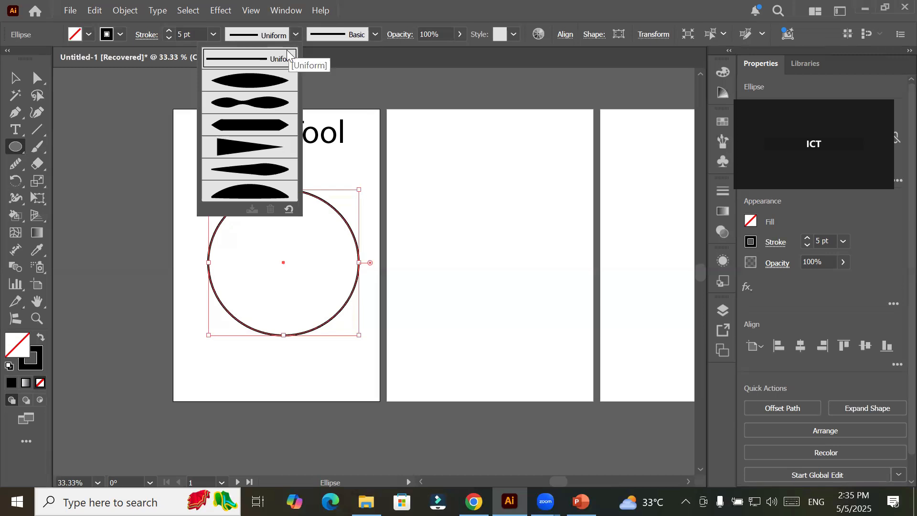
{"action": "left_click", "coordinate": [281, 85]}
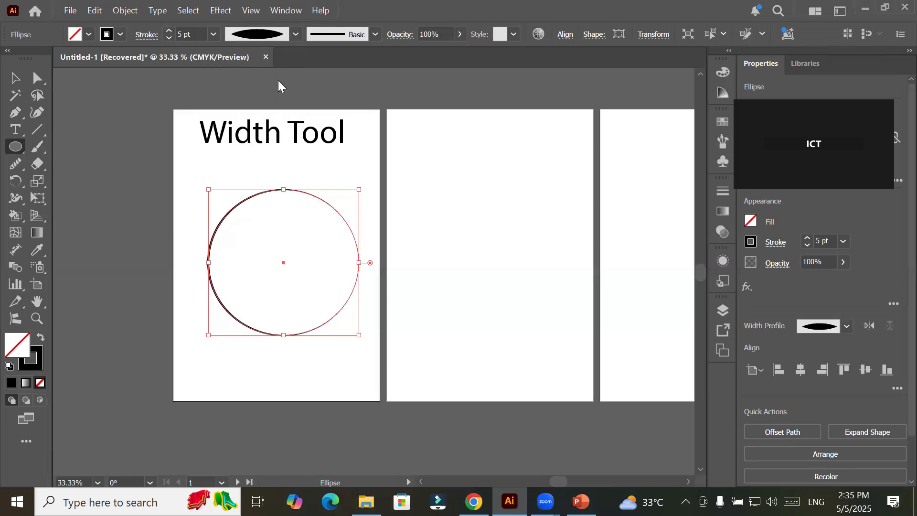
{"action": "left_click", "coordinate": [168, 30]}
{"action": "left_click", "coordinate": [169, 31]}
{"action": "left_click", "coordinate": [168, 31]}
{"action": "left_click", "coordinate": [168, 31]}
{"action": "left_click", "coordinate": [168, 31]}
{"action": "left_click", "coordinate": [168, 31]}
{"action": "left_click", "coordinate": [168, 31]}
{"action": "left_click", "coordinate": [169, 31]}
{"action": "left_click", "coordinate": [168, 30]}
{"action": "left_click", "coordinate": [168, 31]}
{"action": "left_click", "coordinate": [168, 30]}
{"action": "left_click", "coordinate": [169, 30]}
{"action": "left_click", "coordinate": [168, 31]}
{"action": "left_click", "coordinate": [167, 31]}
{"action": "left_click", "coordinate": [167, 31]}
{"action": "left_click", "coordinate": [168, 30]}
{"action": "left_click", "coordinate": [168, 31]}
{"action": "left_click", "coordinate": [168, 31]}
{"action": "left_click", "coordinate": [168, 31]}
{"action": "left_click", "coordinate": [169, 30]}
{"action": "left_click", "coordinate": [168, 30]}
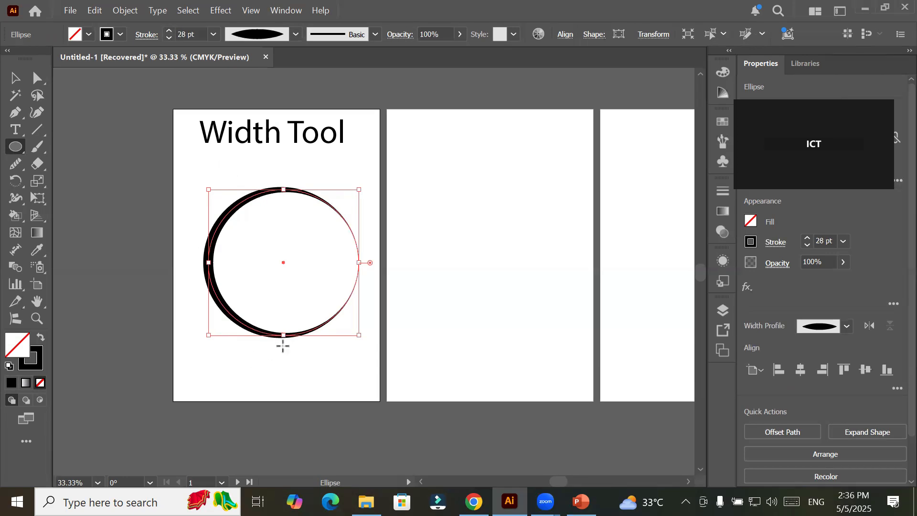
- Try the double-bulge, flat-ended, triangular and teardrop width profiles on the ellipse in turn, then restore the Uniform profile
{"action": "left_click", "coordinate": [295, 36]}
{"action": "left_click", "coordinate": [255, 104]}
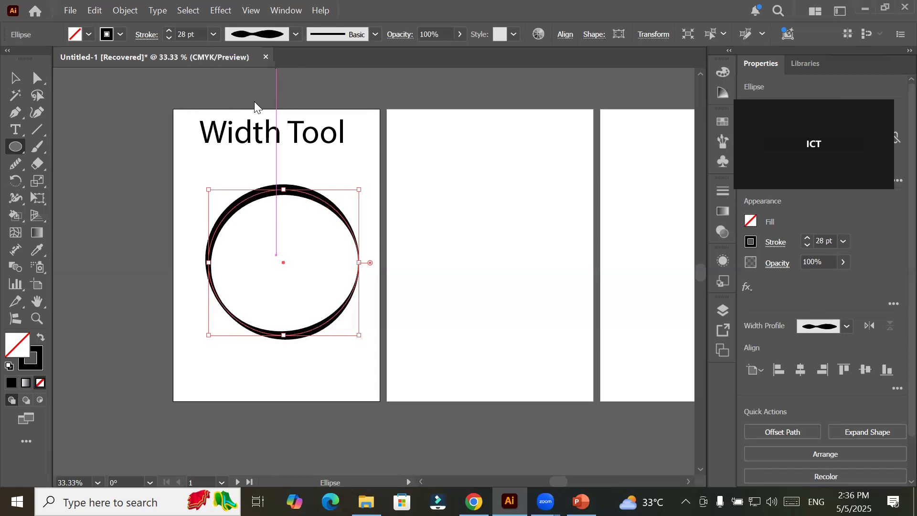
{"action": "left_click", "coordinate": [295, 36]}
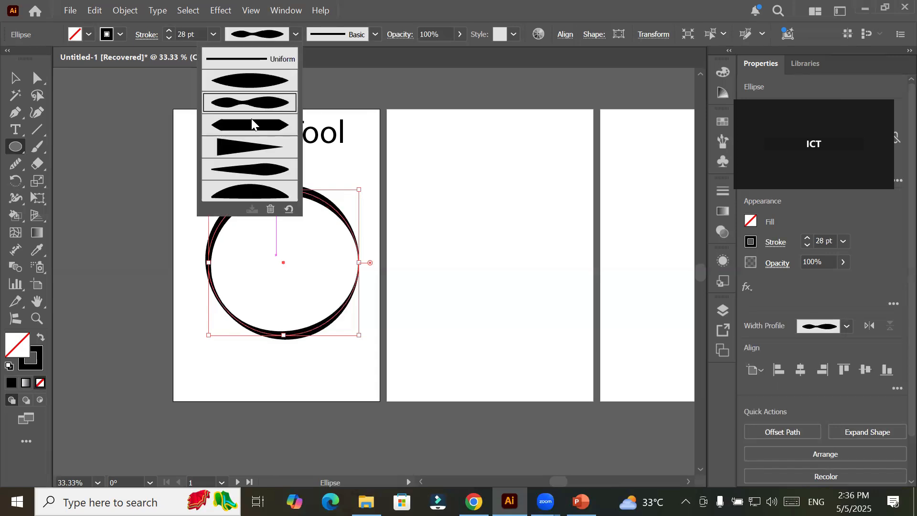
{"action": "left_click", "coordinate": [249, 128]}
{"action": "left_click", "coordinate": [296, 36]}
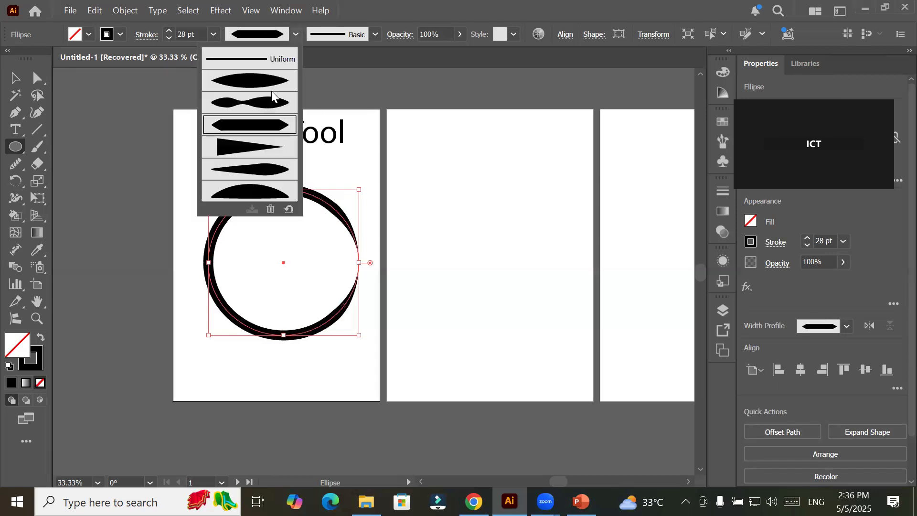
{"action": "left_click", "coordinate": [250, 155]}
{"action": "left_click", "coordinate": [290, 37]}
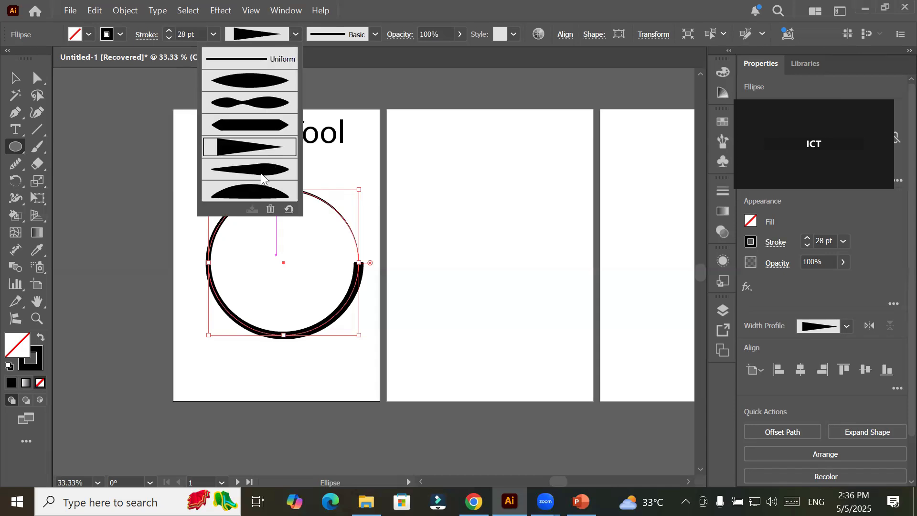
{"action": "left_click", "coordinate": [262, 177]}
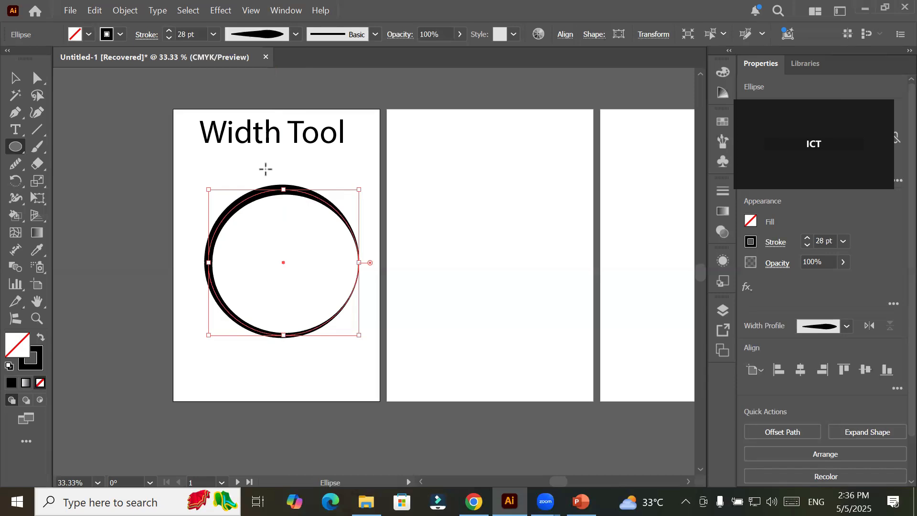
{"action": "left_click", "coordinate": [297, 34]}
{"action": "left_click", "coordinate": [251, 61]}
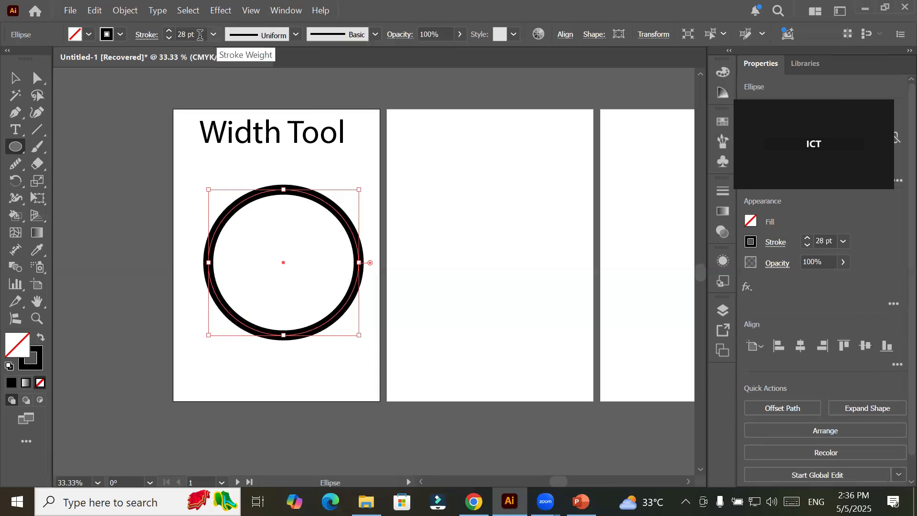
- Reduce the ellipse's stroke weight to 3 pt
{"action": "left_click", "coordinate": [168, 38]}
{"action": "left_click", "coordinate": [169, 38]}
{"action": "left_click", "coordinate": [168, 38]}
{"action": "left_click", "coordinate": [169, 38]}
{"action": "left_click", "coordinate": [168, 38]}
{"action": "left_click", "coordinate": [168, 38]}
{"action": "left_click", "coordinate": [168, 38]}
{"action": "left_click", "coordinate": [168, 38]}
{"action": "left_click", "coordinate": [168, 38]}
{"action": "left_click", "coordinate": [167, 38]}
{"action": "left_click", "coordinate": [168, 38]}
{"action": "left_click", "coordinate": [168, 38]}
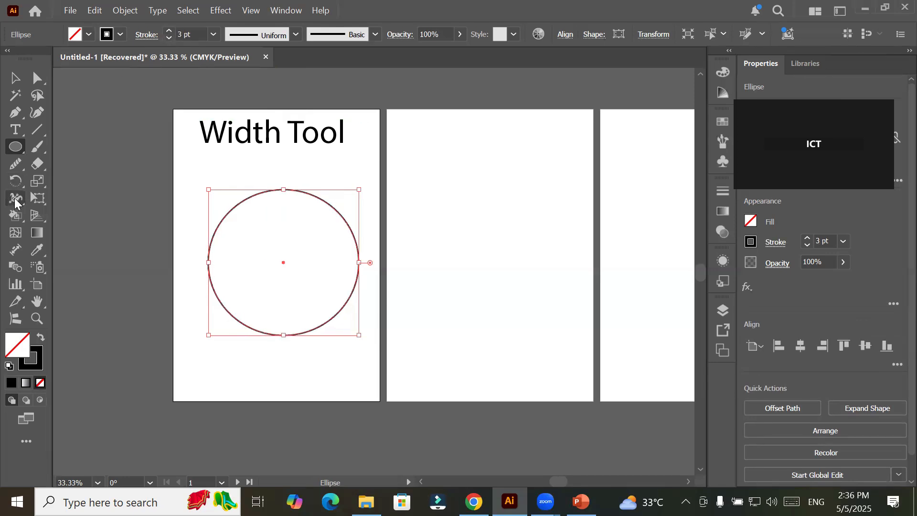
- Vary the ellipse's stroke with the Width tool, widening it to about 41 pt at the top and adding width points at its four diagonals
{"action": "left_click", "coordinate": [297, 34]}
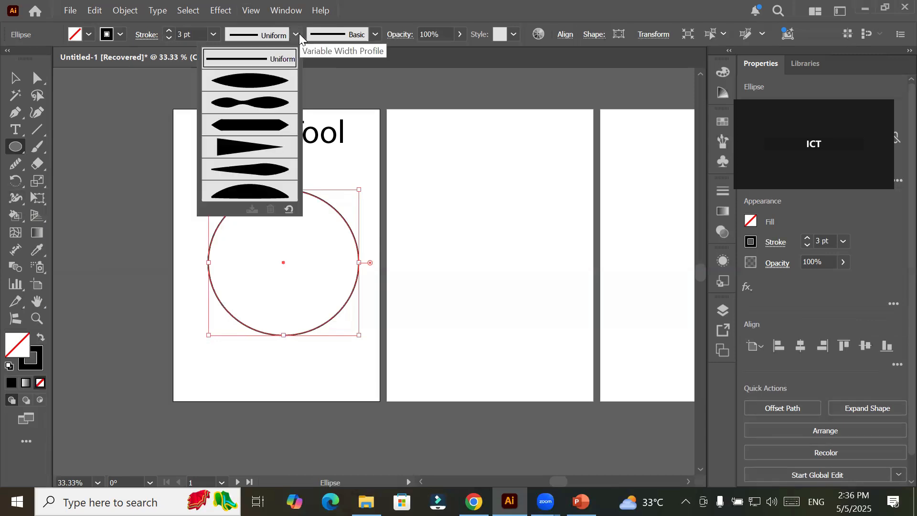
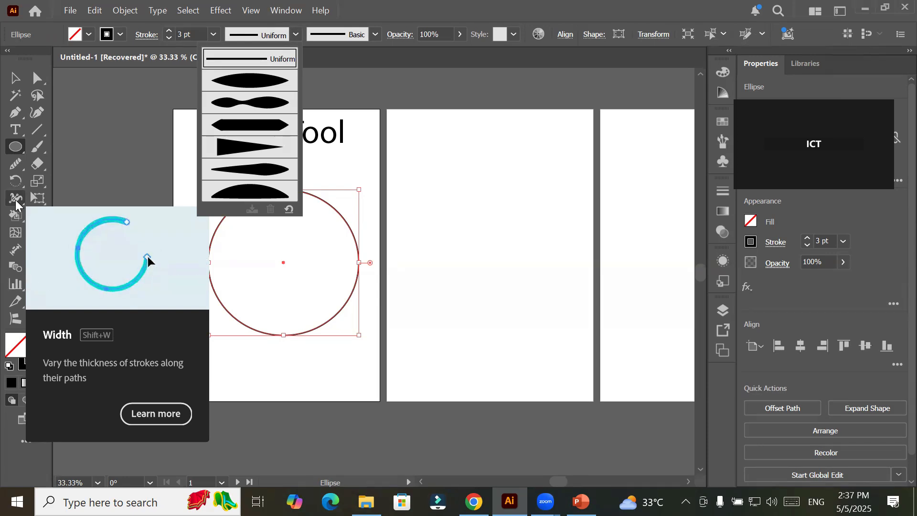
{"action": "left_click", "coordinate": [18, 206]}
{"action": "left_click", "coordinate": [16, 200]}
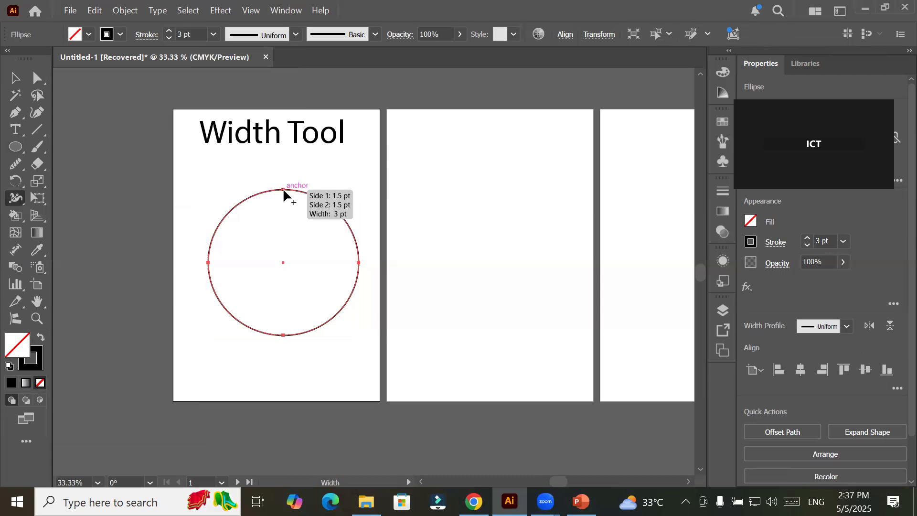
{"action": "mouse_move", "coordinate": [283, 189]}
{"action": "left_mouse_down"}
{"action": "mouse_move", "coordinate": [286, 226]}
{"action": "mouse_move", "coordinate": [290, 197]}
{"action": "left_mouse_up"}
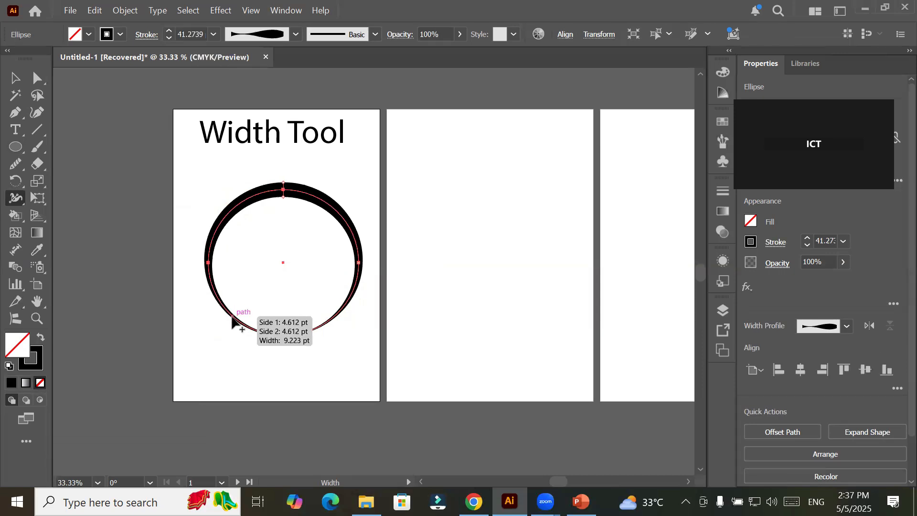
{"action": "left_click_drag", "start_coordinate": [231, 317], "coordinate": [225, 322]}
{"action": "mouse_move", "coordinate": [340, 317]}
{"action": "left_mouse_down"}
{"action": "mouse_move", "coordinate": [351, 325]}
{"action": "mouse_move", "coordinate": [344, 319]}
{"action": "left_mouse_up"}
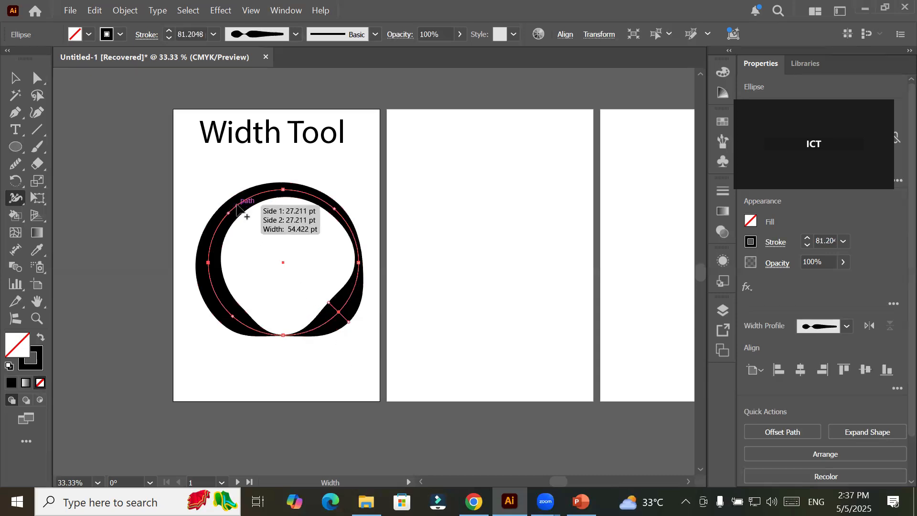
{"action": "left_click_drag", "start_coordinate": [236, 204], "coordinate": [226, 190]}
{"action": "left_click_drag", "start_coordinate": [319, 198], "coordinate": [329, 190]}
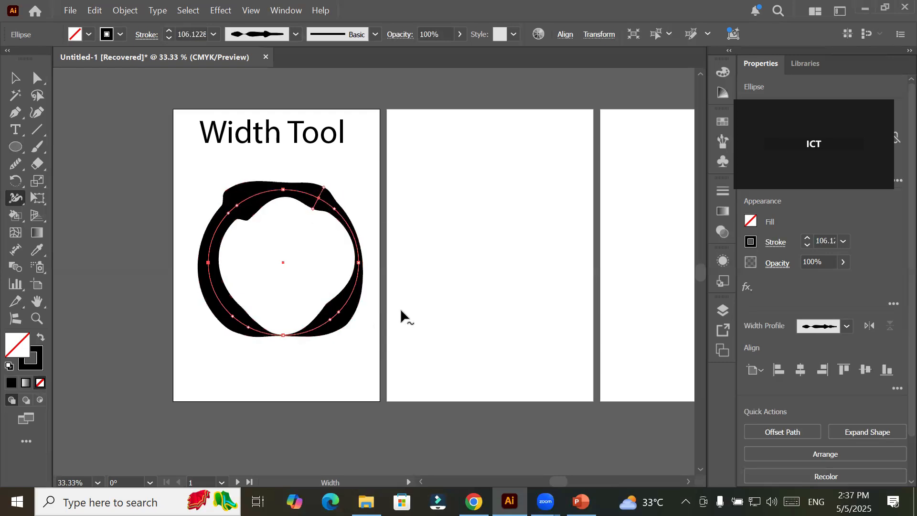
- Draw a long, nearly vertical line down the middle of the second artboard
{"action": "left_click", "coordinate": [37, 129]}
{"action": "left_click_drag", "start_coordinate": [481, 158], "coordinate": [485, 377]}
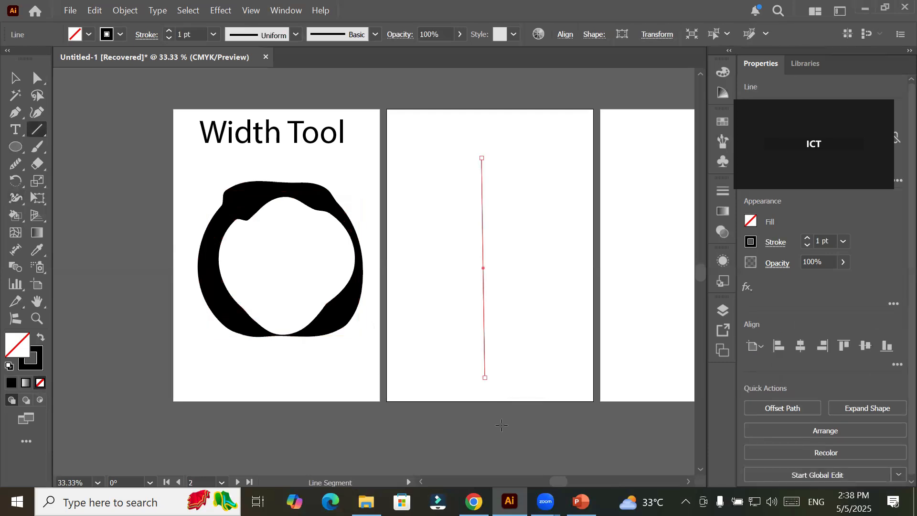
- Shape the line with the Width tool, widening it to about 122 pt near its middle and narrowing it towards the lower and upper ends
{"action": "left_click", "coordinate": [19, 204]}
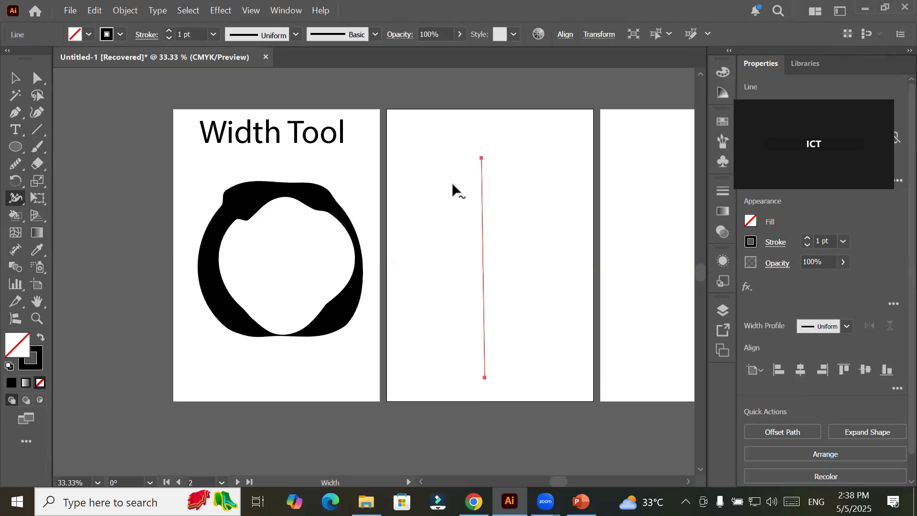
{"action": "scroll", "coordinate": [493, 170], "scroll_direction": "up", "scroll_amount": 1}
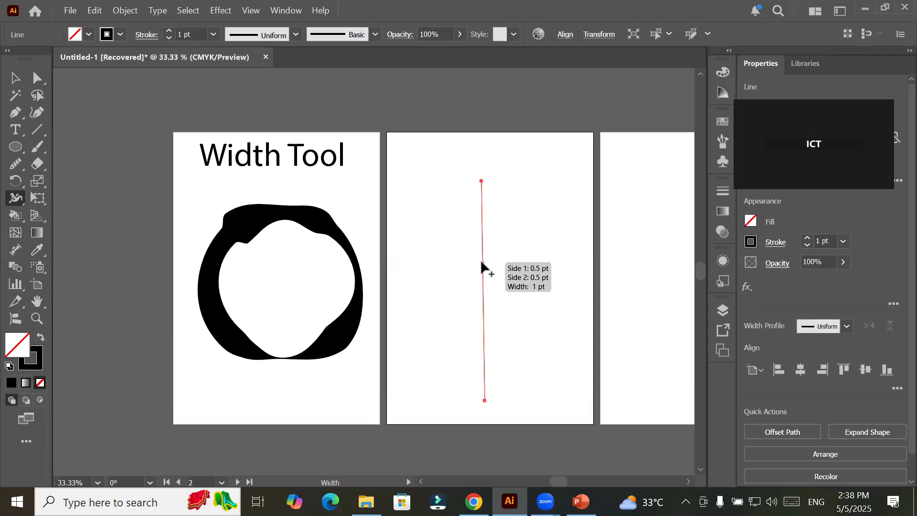
{"action": "left_click_drag", "start_coordinate": [481, 259], "coordinate": [504, 262]}
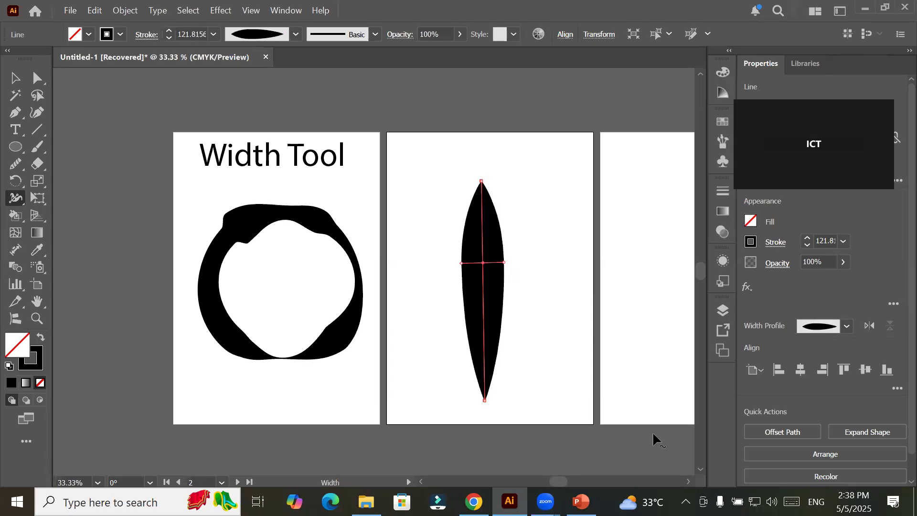
{"action": "left_click_drag", "start_coordinate": [484, 333], "coordinate": [491, 333]}
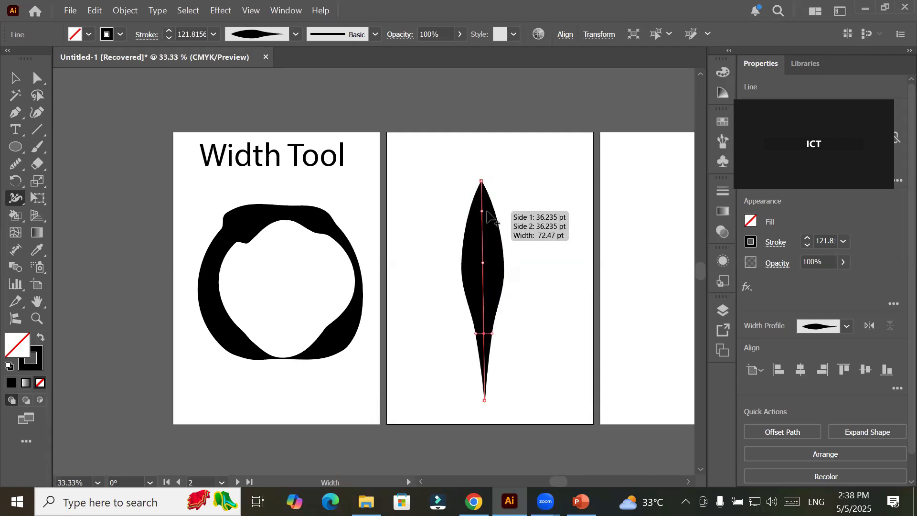
{"action": "left_click_drag", "start_coordinate": [490, 218], "coordinate": [487, 219]}
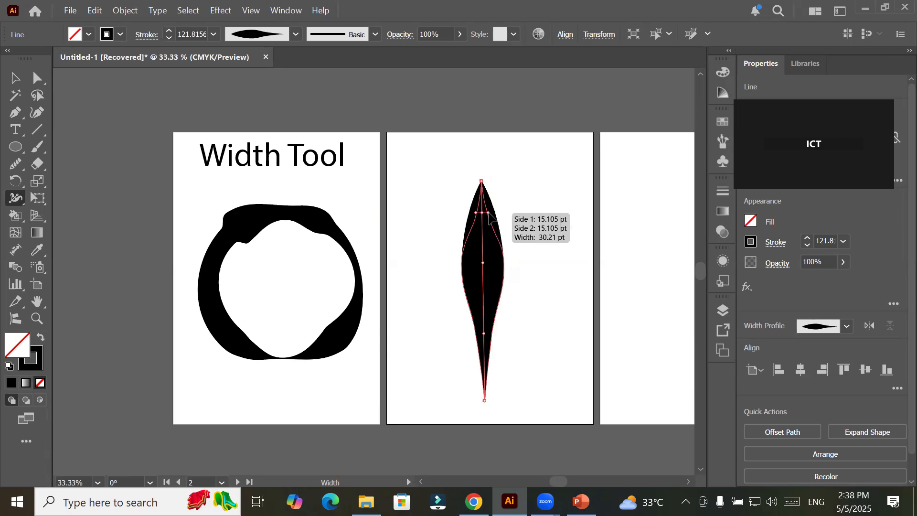
- Widen the vertical line with the Width tool to about 355 pt near its base, adding bulges near the top, above the waist and at the lower tip
{"action": "left_click_drag", "start_coordinate": [487, 369], "coordinate": [548, 368]}
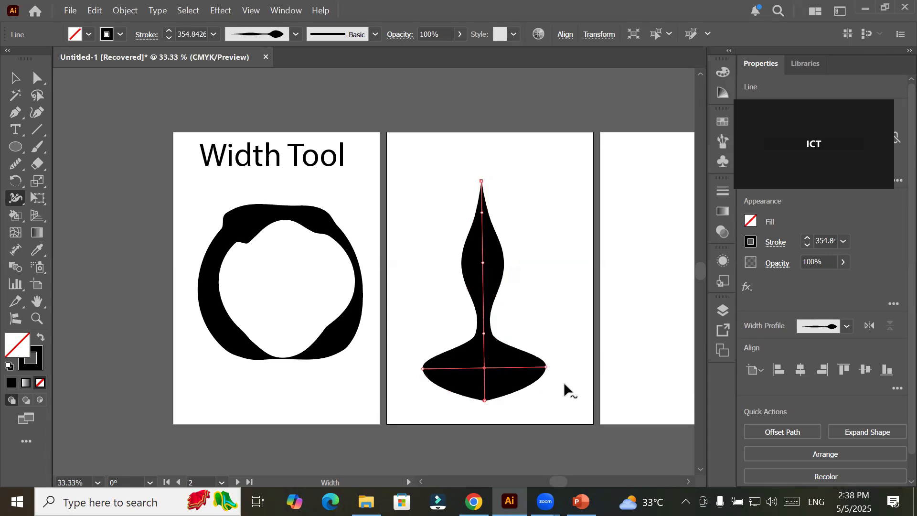
{"action": "left_click_drag", "start_coordinate": [494, 199], "coordinate": [493, 199]}
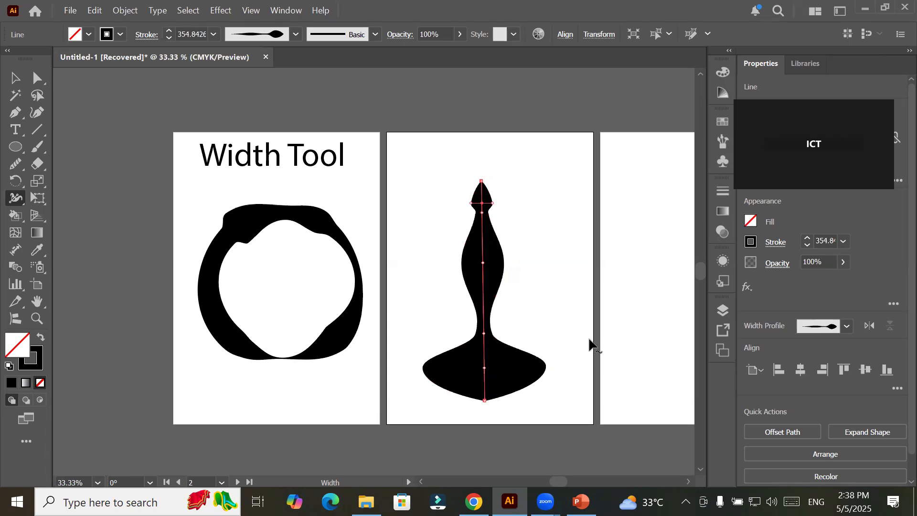
{"action": "left_click_drag", "start_coordinate": [484, 329], "coordinate": [444, 328]}
{"action": "left_click_drag", "start_coordinate": [499, 402], "coordinate": [499, 392]}
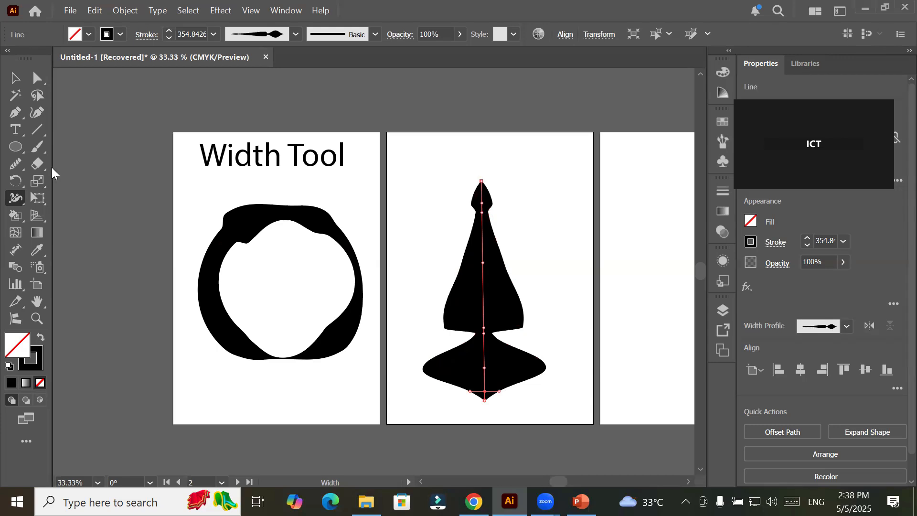
- Draw a five-pointed star on the third artboard and move it down to the artboard's middle
{"action": "left_click", "coordinate": [18, 145]}
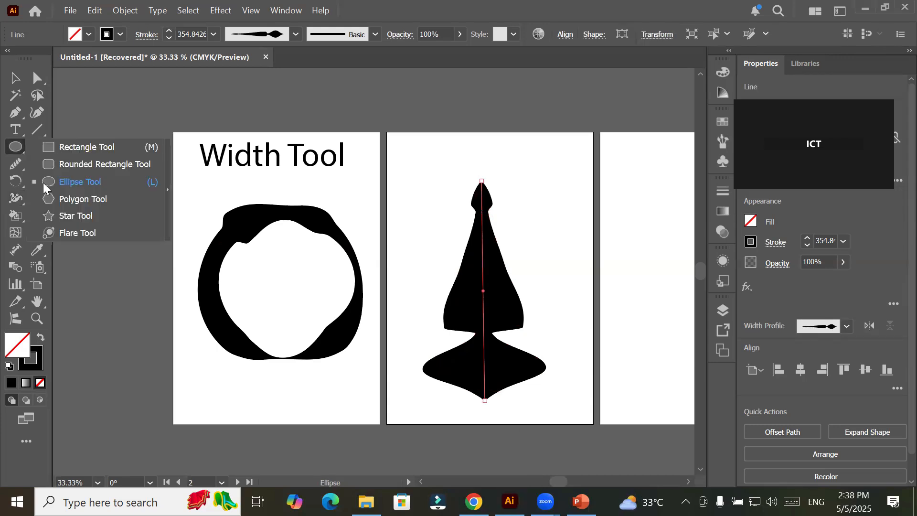
{"action": "left_click", "coordinate": [76, 215]}
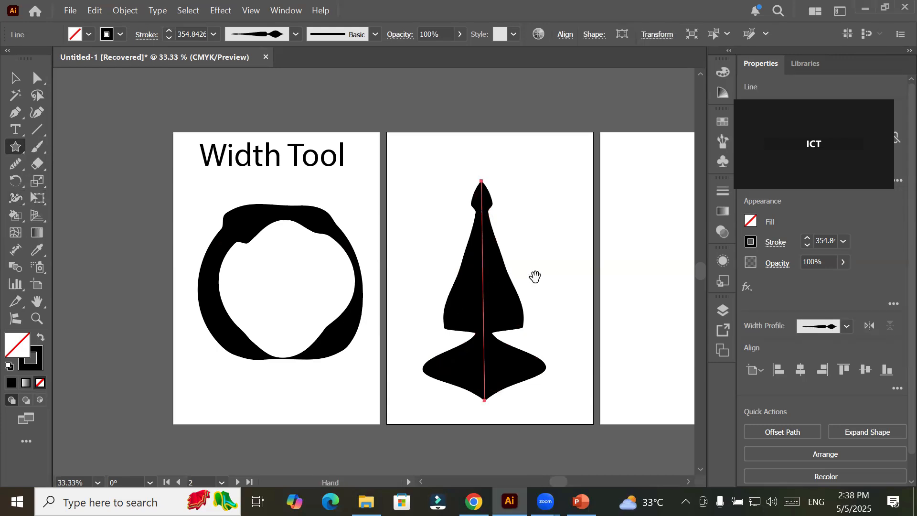
{"action": "left_click_drag", "start_coordinate": [536, 274], "coordinate": [248, 274]}
{"action": "left_click_drag", "start_coordinate": [391, 205], "coordinate": [342, 281]}
{"action": "left_click", "coordinate": [15, 77]}
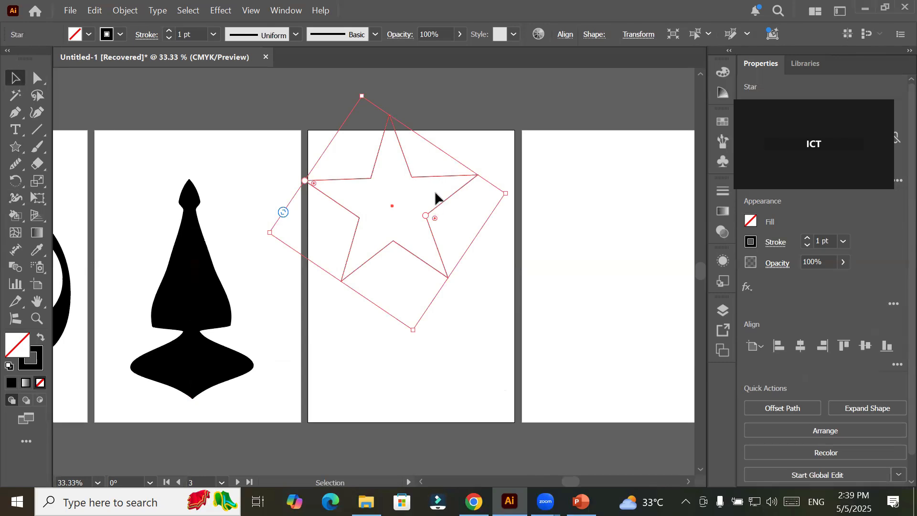
{"action": "left_click_drag", "start_coordinate": [433, 176], "coordinate": [454, 262]}
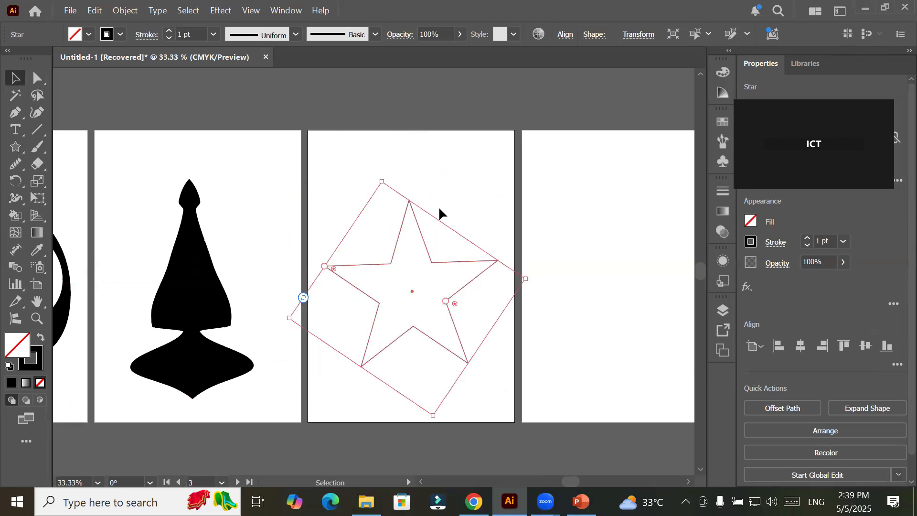
- Set the star's stroke weight to 8 pt
{"action": "left_click", "coordinate": [170, 31]}
{"action": "left_click", "coordinate": [170, 31]}
{"action": "left_click", "coordinate": [170, 31]}
{"action": "left_click", "coordinate": [170, 31]}
{"action": "left_click", "coordinate": [170, 31]}
{"action": "left_click", "coordinate": [170, 31]}
{"action": "left_click", "coordinate": [170, 31]}
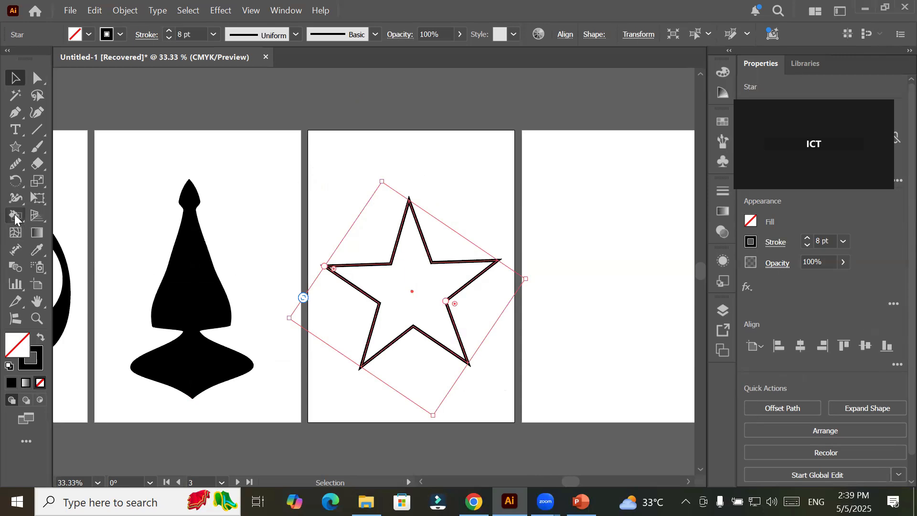
- Vary the star's stroke with the Width tool, widening eight of its ten edges into leaf shapes up to about 77 pt wide
{"action": "left_click", "coordinate": [16, 198]}
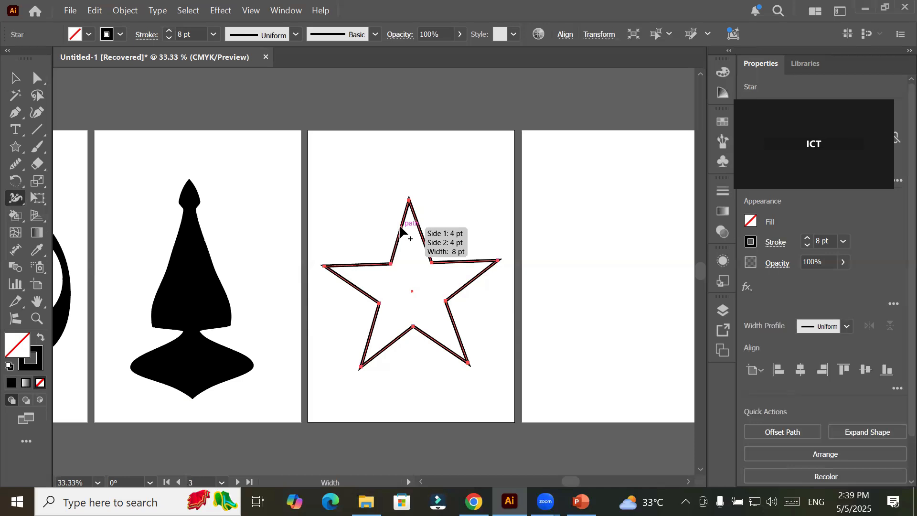
{"action": "left_click_drag", "start_coordinate": [399, 231], "coordinate": [386, 231]}
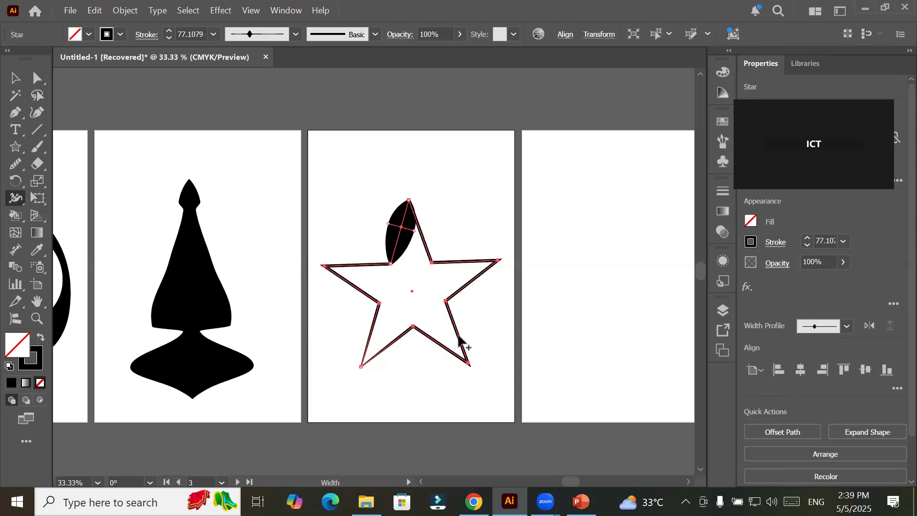
{"action": "left_click_drag", "start_coordinate": [458, 338], "coordinate": [469, 332]}
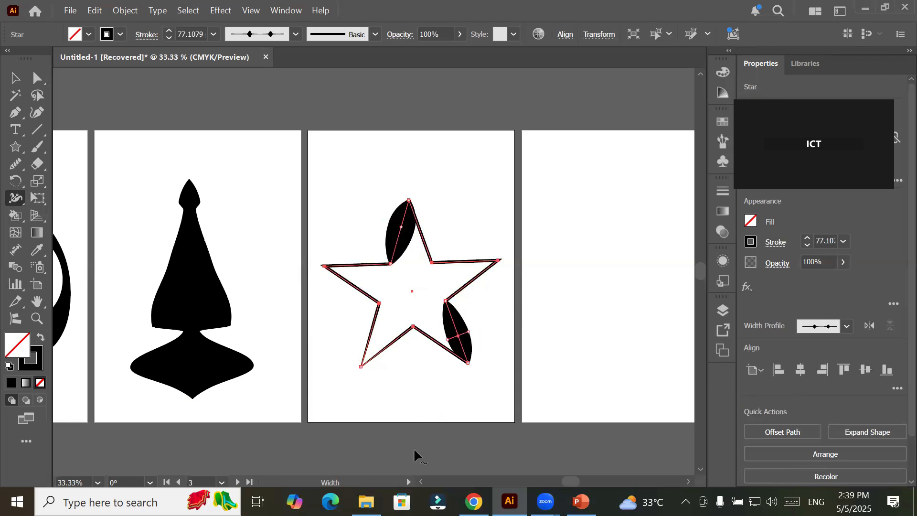
{"action": "left_click_drag", "start_coordinate": [392, 351], "coordinate": [399, 353]}
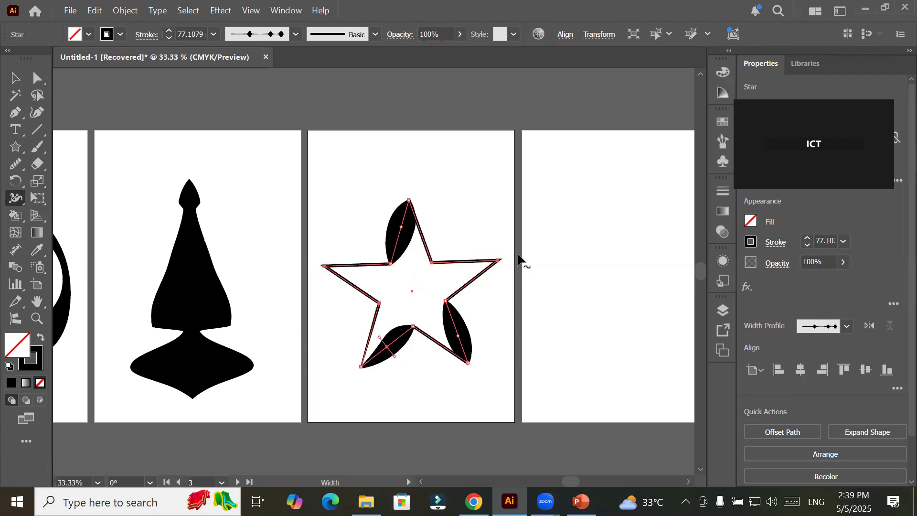
{"action": "mouse_move", "coordinate": [479, 275]}
{"action": "left_mouse_down"}
{"action": "mouse_move", "coordinate": [491, 288]}
{"action": "mouse_move", "coordinate": [478, 288]}
{"action": "left_mouse_up"}
{"action": "left_click_drag", "start_coordinate": [477, 286], "coordinate": [478, 287]}
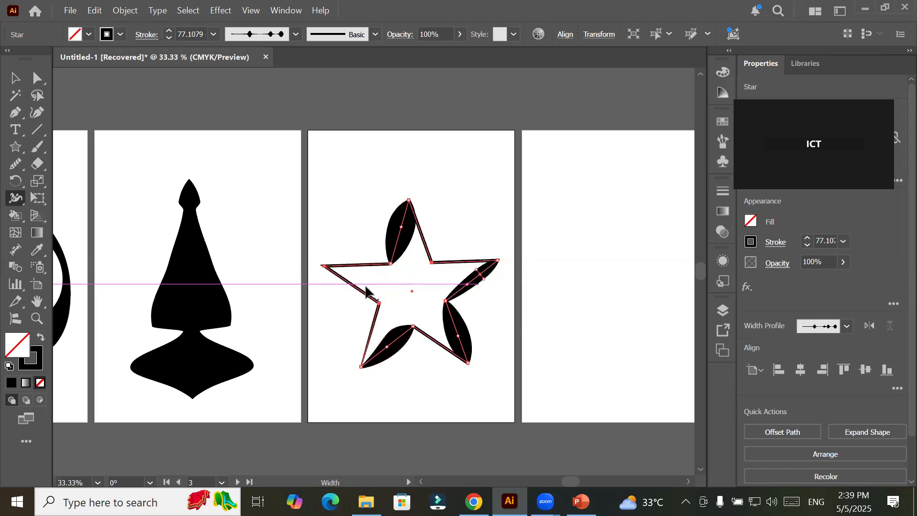
{"action": "left_click_drag", "start_coordinate": [354, 289], "coordinate": [348, 306]}
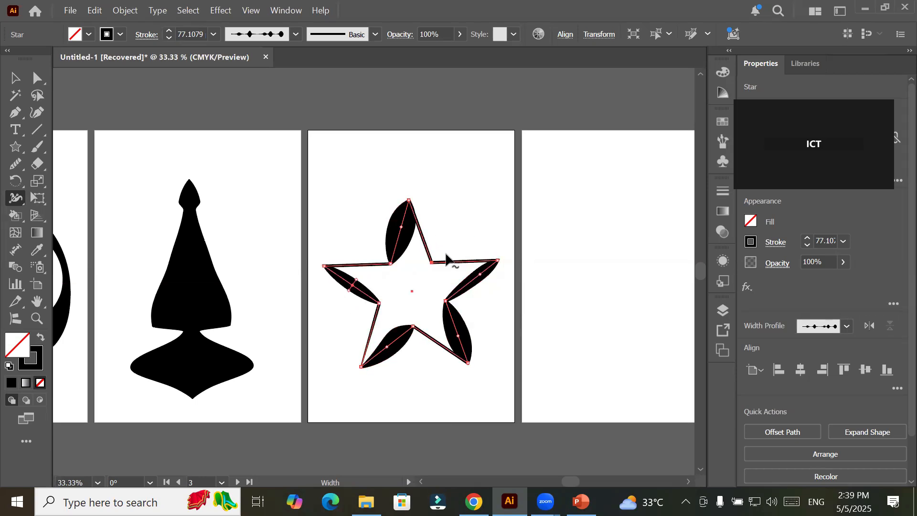
{"action": "left_click_drag", "start_coordinate": [453, 261], "coordinate": [432, 305]}
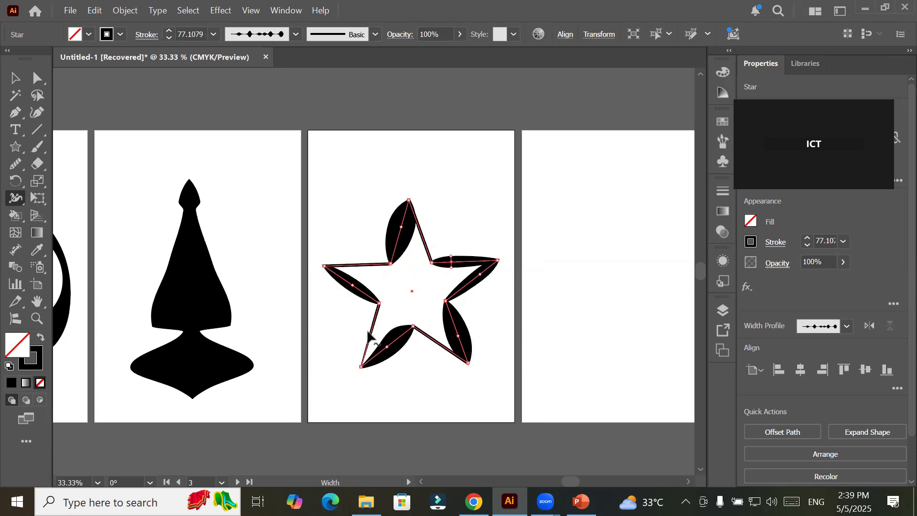
{"action": "left_click_drag", "start_coordinate": [368, 334], "coordinate": [394, 379]}
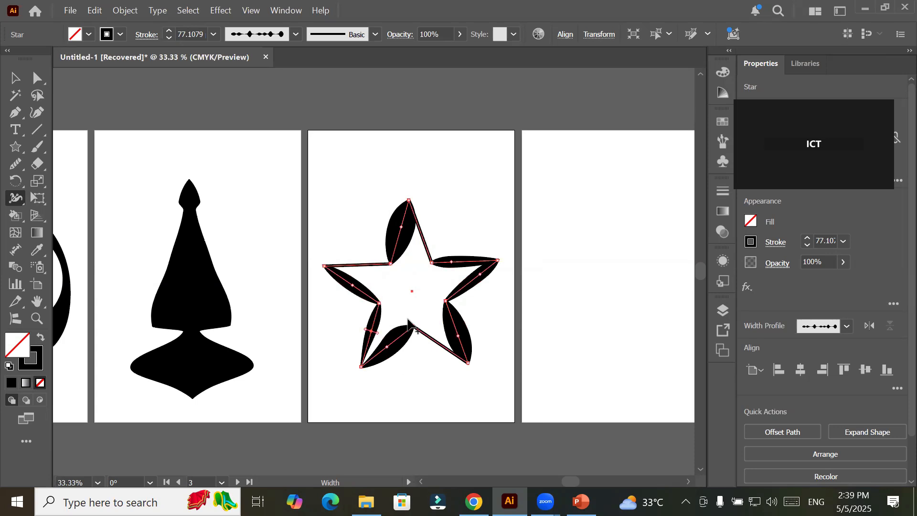
{"action": "left_click_drag", "start_coordinate": [422, 238], "coordinate": [434, 238]}
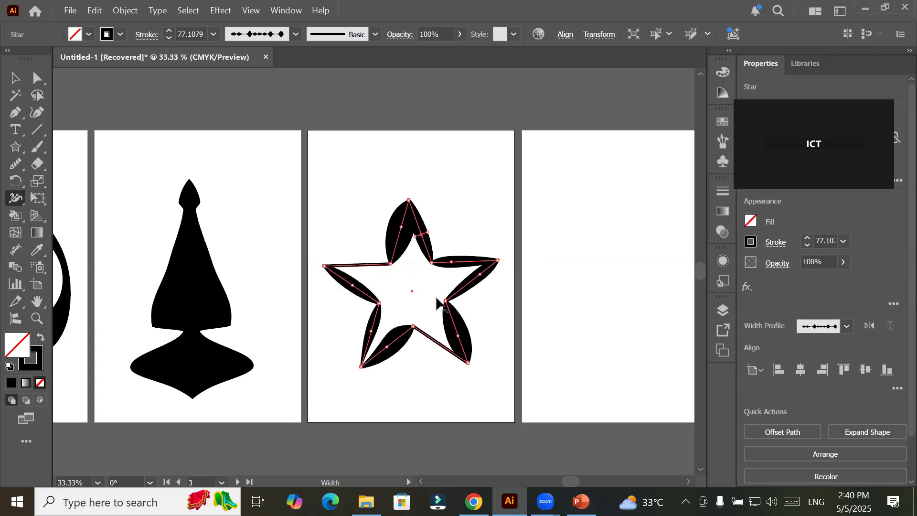
- Move the star up on its artboard and expand its appearance into a filled shape
{"action": "left_click", "coordinate": [15, 78]}
{"action": "left_click_drag", "start_coordinate": [402, 244], "coordinate": [396, 220]}
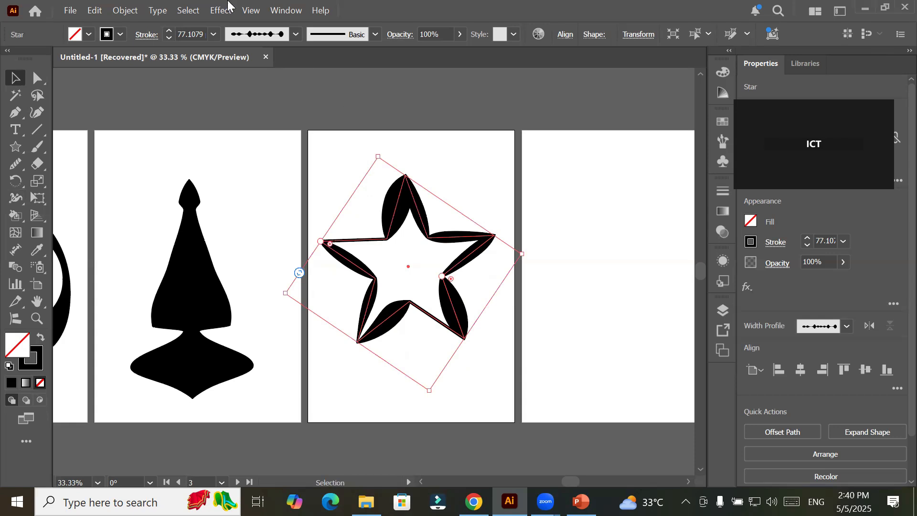
{"action": "left_click", "coordinate": [118, 13]}
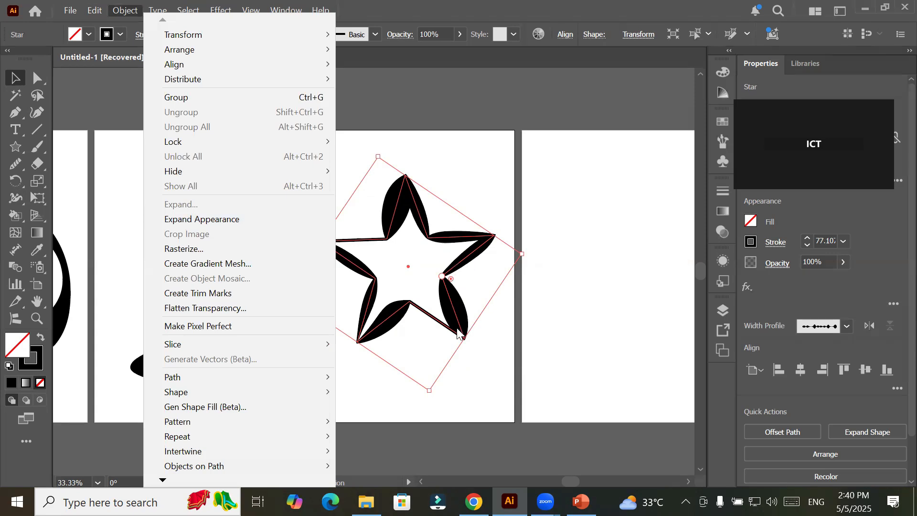
{"action": "left_click", "coordinate": [268, 218]}
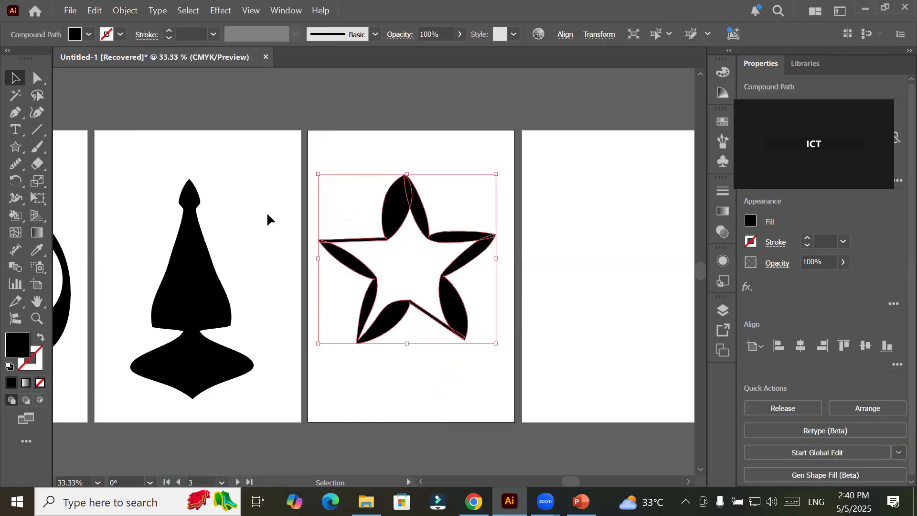
{"action": "left_click", "coordinate": [504, 144]}
{"action": "mouse_move", "coordinate": [453, 236]}
{"action": "left_mouse_down"}
{"action": "mouse_move", "coordinate": [578, 232]}
{"action": "mouse_move", "coordinate": [568, 241]}
{"action": "mouse_move", "coordinate": [432, 239]}
{"action": "mouse_move", "coordinate": [449, 239]}
{"action": "left_mouse_up"}
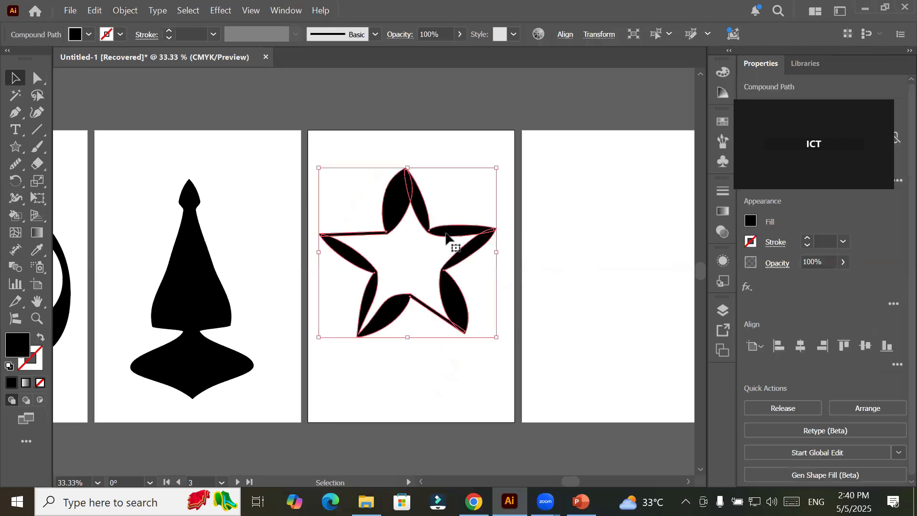
- Fill the expanded star with yellow
{"action": "right_click", "coordinate": [447, 237]}
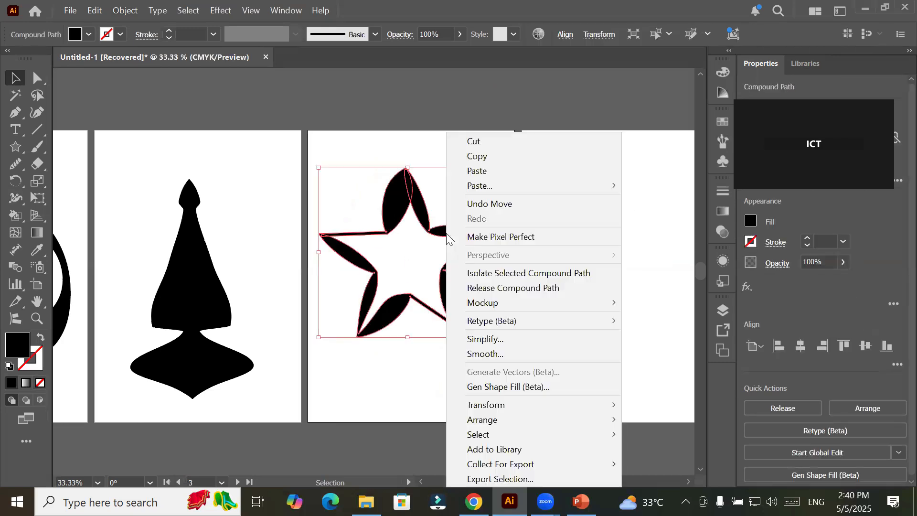
{"action": "left_click", "coordinate": [394, 200]}
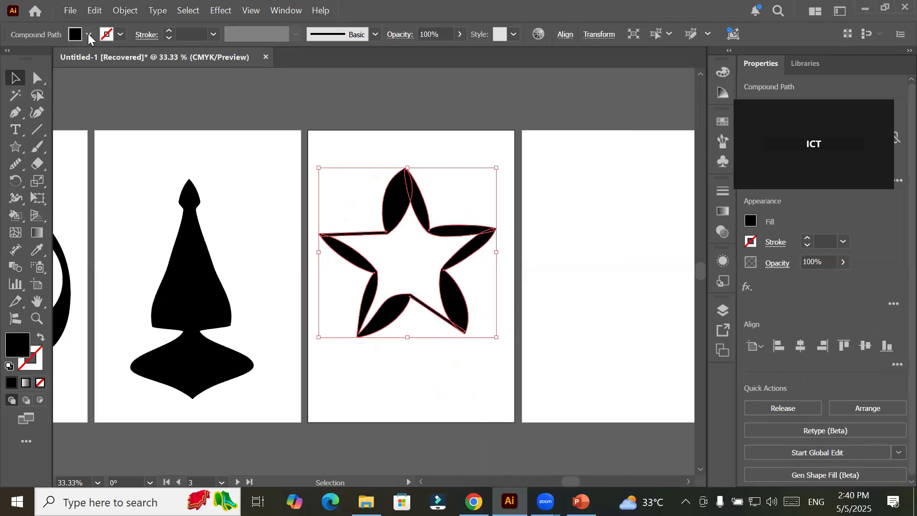
{"action": "left_click", "coordinate": [89, 34]}
{"action": "left_click", "coordinate": [60, 88]}
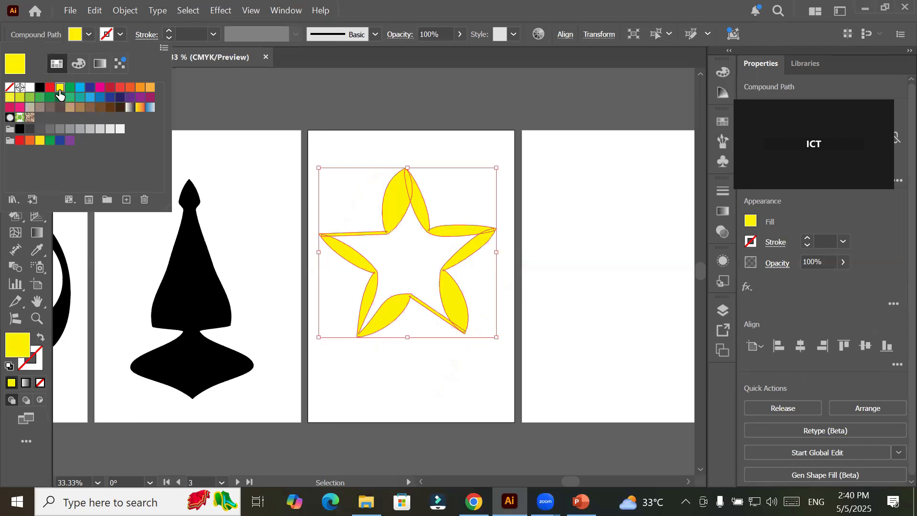
- Give the yellow star a black stroke with a weight of 9 pt and deselect it
{"action": "left_click", "coordinate": [125, 33]}
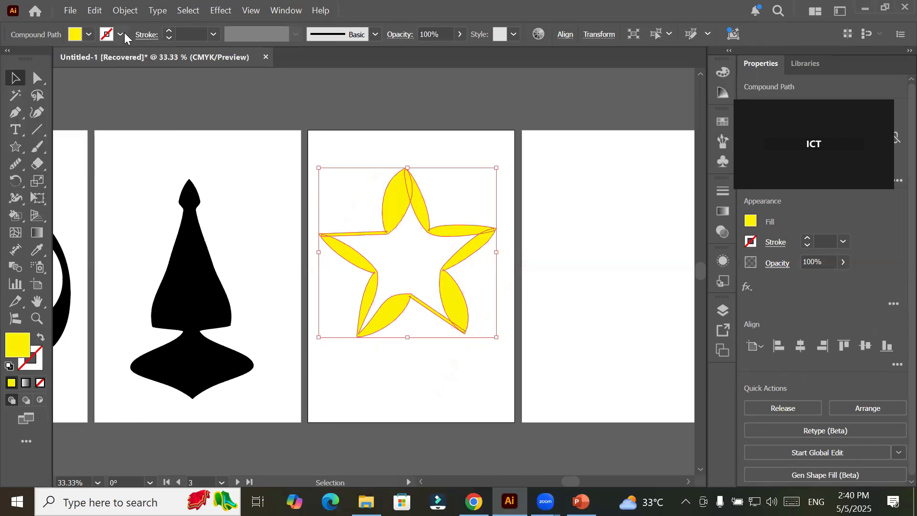
{"action": "left_click", "coordinate": [122, 33]}
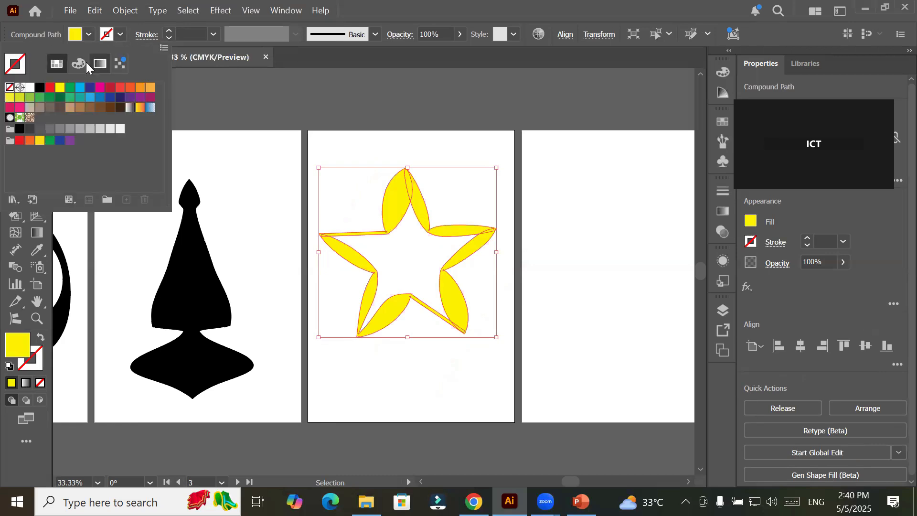
{"action": "left_click", "coordinate": [40, 88]}
{"action": "left_click", "coordinate": [171, 30]}
{"action": "left_click", "coordinate": [170, 31]}
{"action": "left_click", "coordinate": [170, 31]}
{"action": "left_click", "coordinate": [170, 29]}
{"action": "left_click", "coordinate": [170, 30]}
{"action": "left_click", "coordinate": [170, 29]}
{"action": "left_click", "coordinate": [170, 30]}
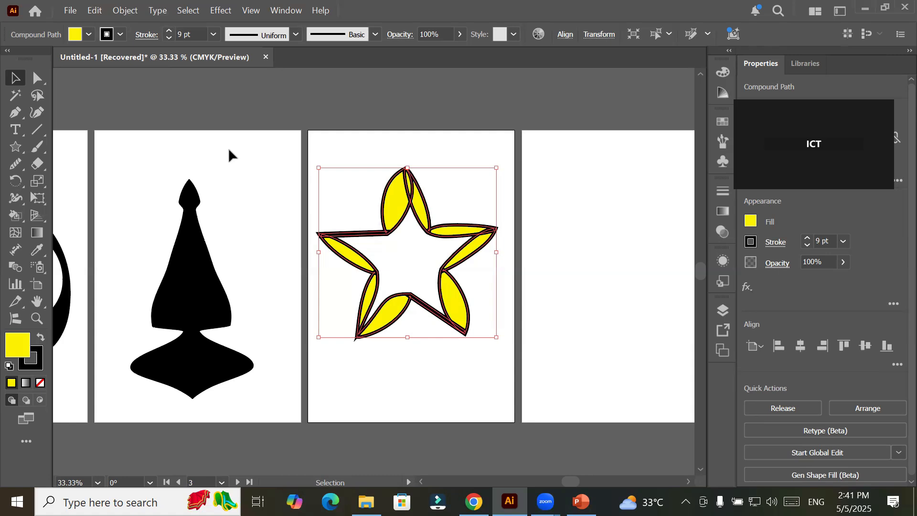
{"action": "left_click", "coordinate": [464, 152]}
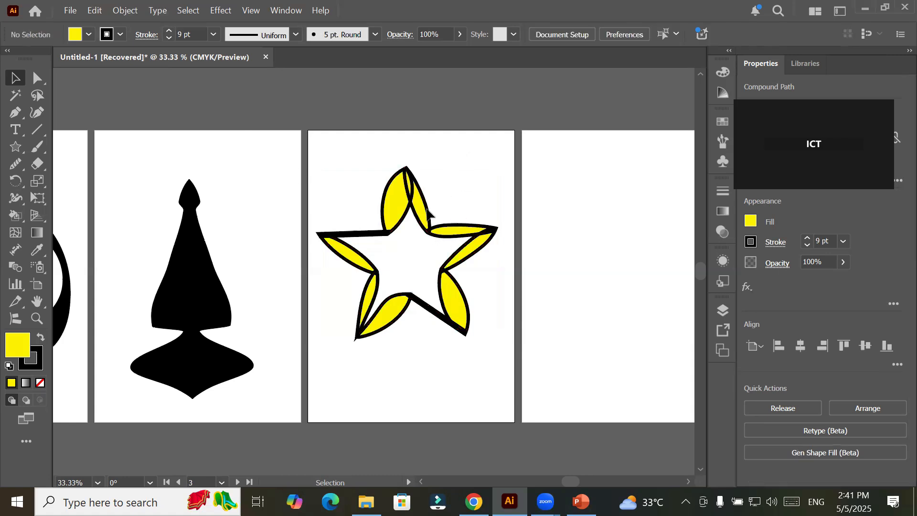
- Expand the star's fill and stroke into separate shapes and shift the resulting group up and to the right
{"action": "left_click", "coordinate": [399, 214]}
{"action": "right_click", "coordinate": [399, 214]}
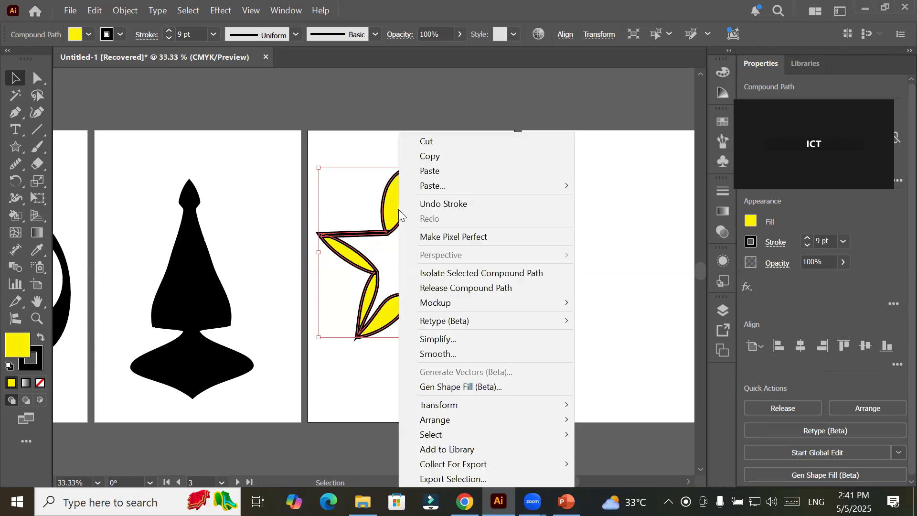
{"action": "left_click", "coordinate": [124, 11]}
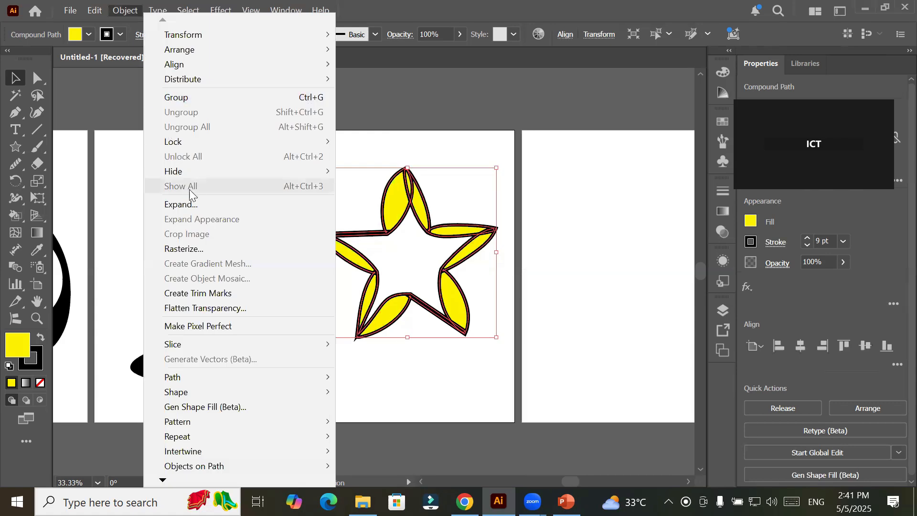
{"action": "left_click", "coordinate": [190, 204]}
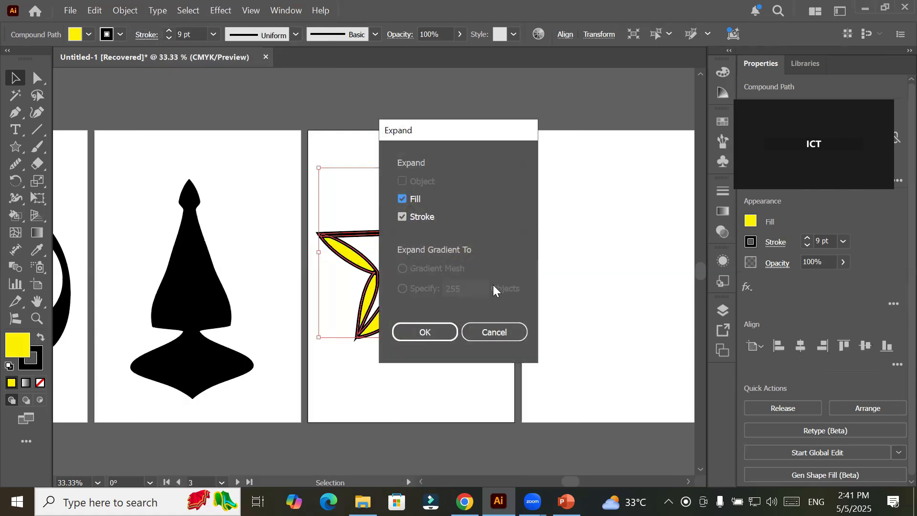
{"action": "left_click", "coordinate": [445, 337]}
{"action": "left_click", "coordinate": [619, 193]}
{"action": "left_click_drag", "start_coordinate": [393, 206], "coordinate": [414, 176]}
- Ungroup the expanded star and move its yellow fill shape onto the fourth artboard, beside the black outline
{"action": "right_click", "coordinate": [414, 180]}
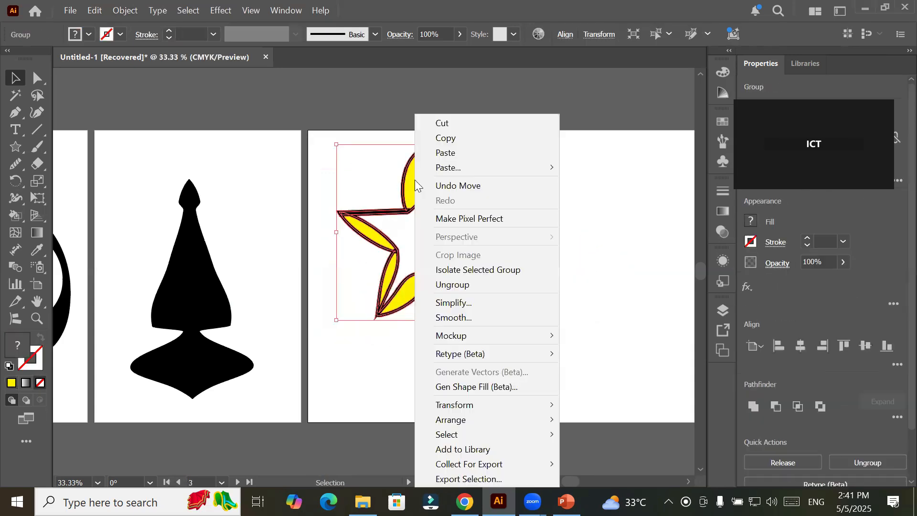
{"action": "left_click", "coordinate": [451, 284]}
{"action": "left_click", "coordinate": [598, 254]}
{"action": "left_click_drag", "start_coordinate": [424, 184], "coordinate": [599, 176]}
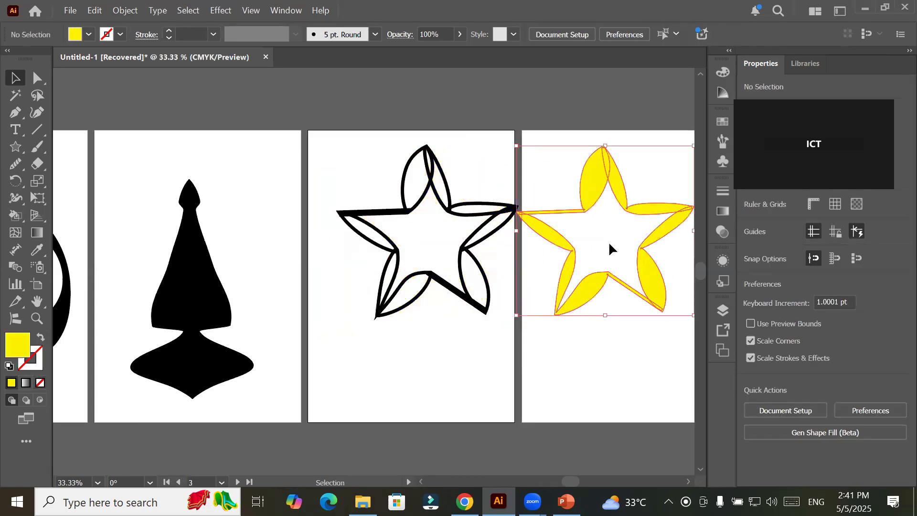
{"action": "scroll", "coordinate": [670, 238], "scroll_direction": "up", "scroll_amount": 1}
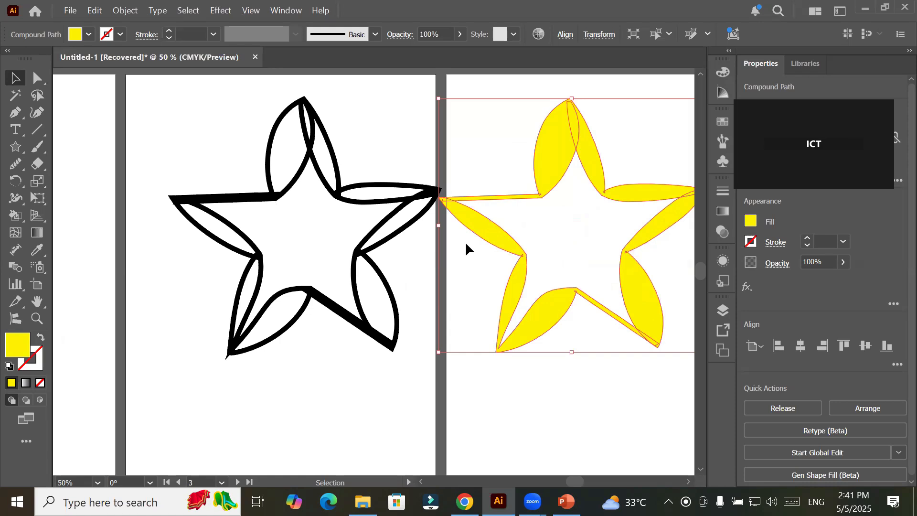
{"action": "scroll", "coordinate": [429, 245], "scroll_direction": "down", "scroll_amount": 1}
{"action": "scroll", "coordinate": [404, 247], "scroll_direction": "down", "scroll_amount": 1}
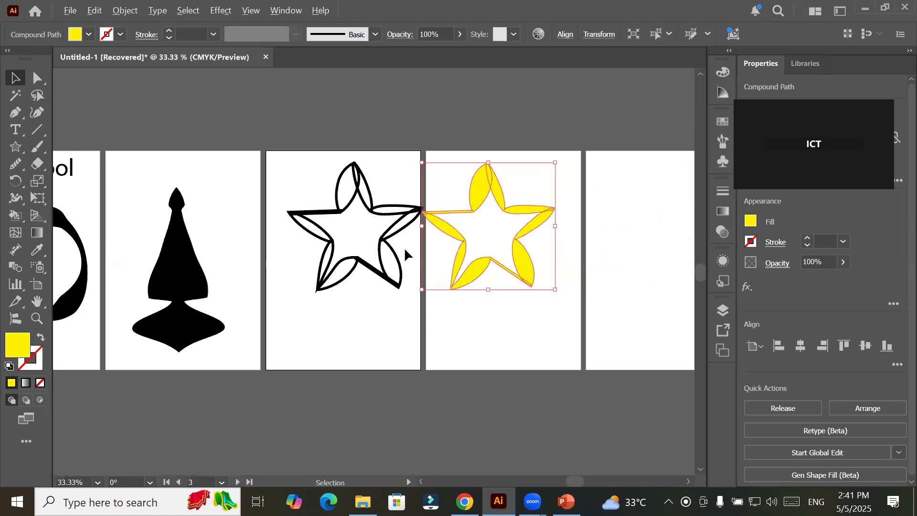
- Draw a yellow hexagon on the empty fifth artboard, beside the yellow star
{"action": "scroll", "coordinate": [404, 248], "scroll_direction": "down", "scroll_amount": 1}
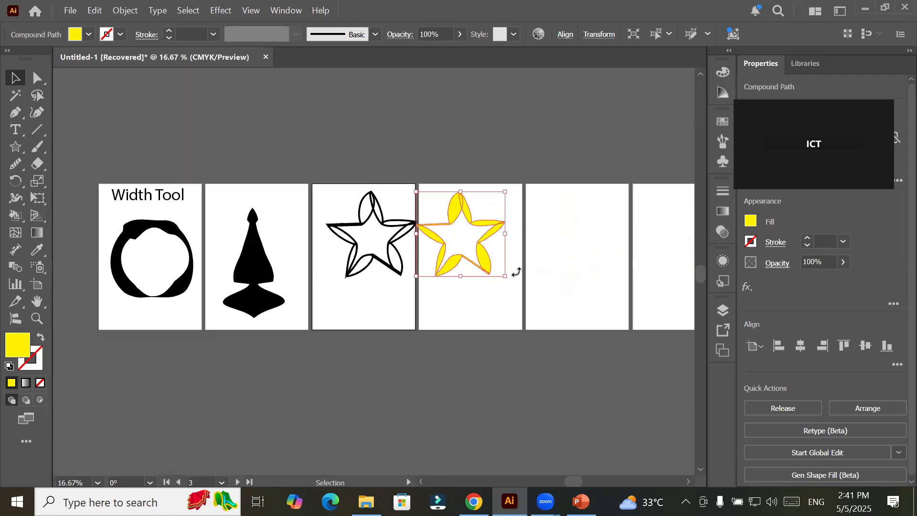
{"action": "left_click_drag", "start_coordinate": [532, 263], "coordinate": [360, 281]}
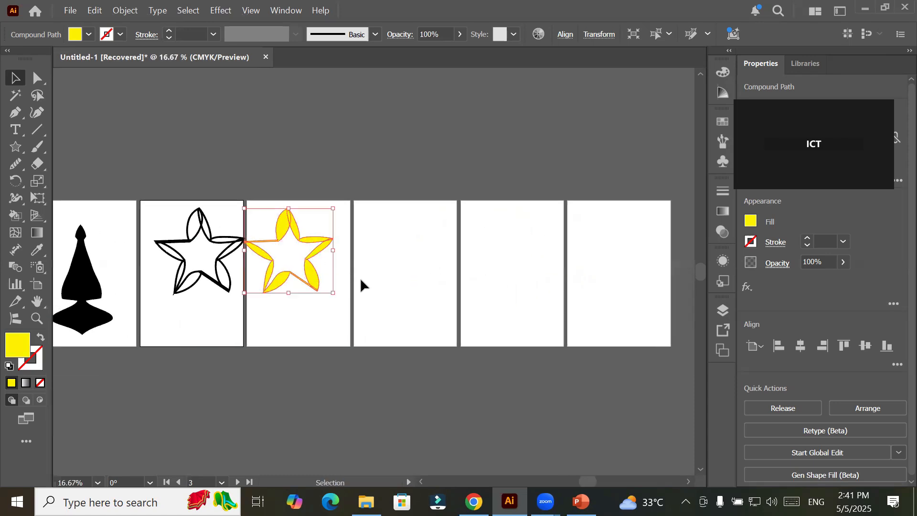
{"action": "left_click_drag", "start_coordinate": [19, 147], "coordinate": [84, 198]}
{"action": "left_click_drag", "start_coordinate": [374, 237], "coordinate": [424, 291]}
{"action": "left_click", "coordinate": [15, 77]}
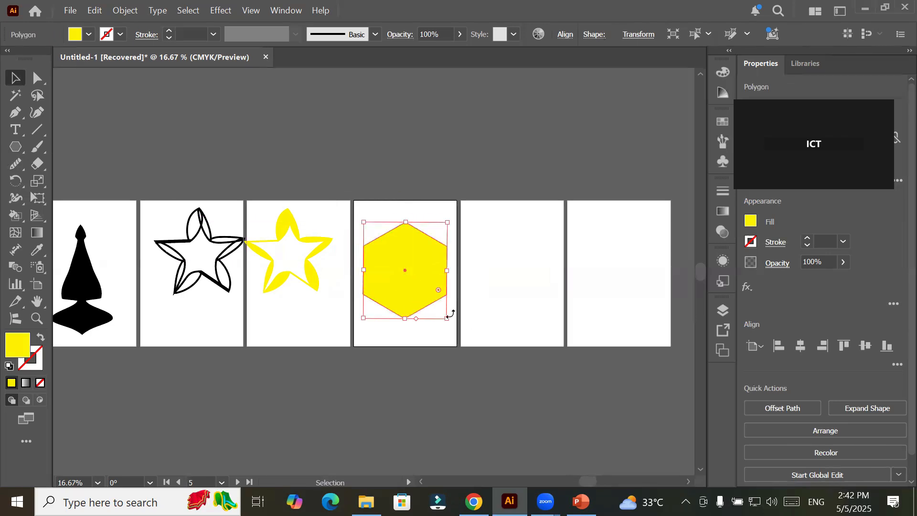
- Give the yellow hexagon a black stroke with a weight of 10 pt
{"action": "scroll", "coordinate": [487, 282], "scroll_direction": "up", "scroll_amount": 1}
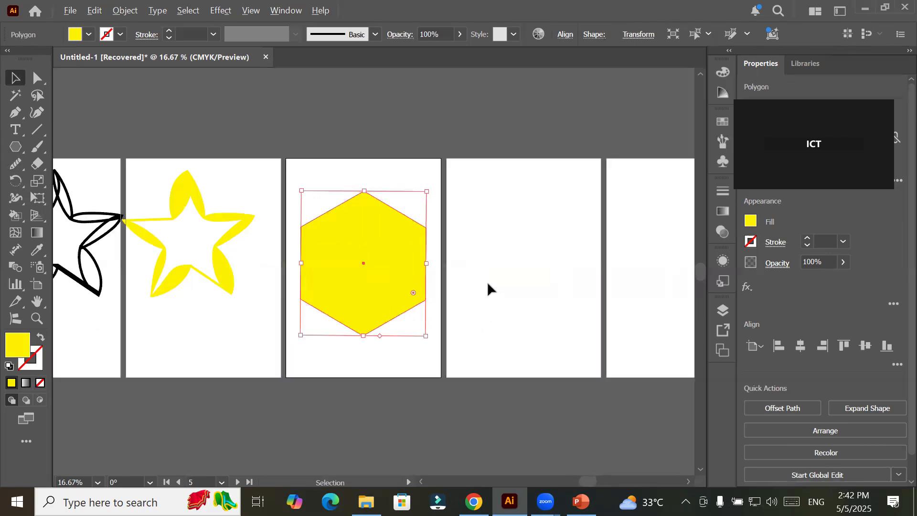
{"action": "scroll", "coordinate": [487, 282], "scroll_direction": "up", "scroll_amount": 1}
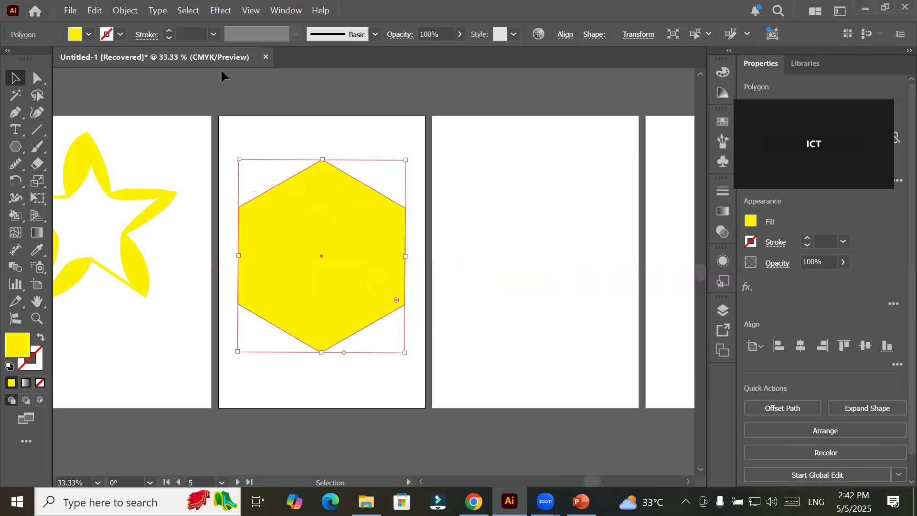
{"action": "left_click", "coordinate": [121, 33]}
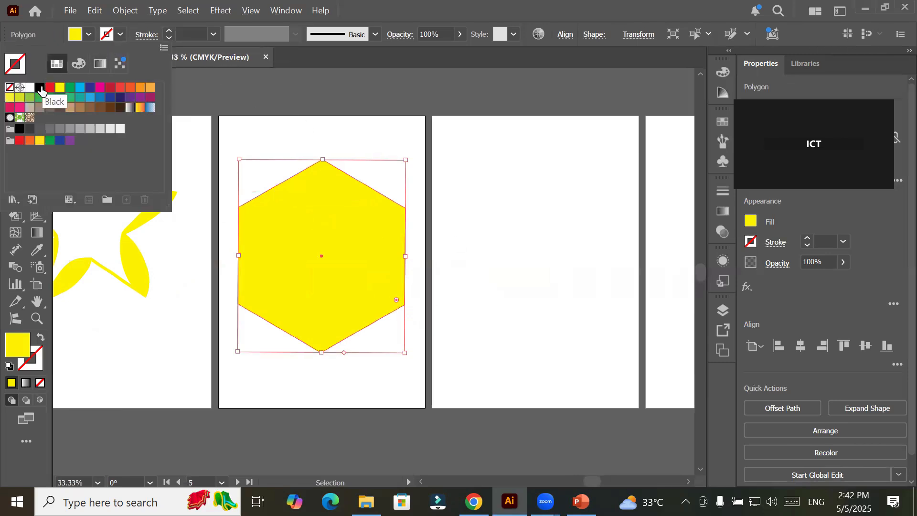
{"action": "left_click", "coordinate": [41, 86]}
{"action": "left_click", "coordinate": [168, 29]}
{"action": "left_click", "coordinate": [168, 29]}
{"action": "left_click", "coordinate": [168, 29]}
{"action": "left_click", "coordinate": [169, 29]}
{"action": "left_click", "coordinate": [168, 29]}
{"action": "left_click", "coordinate": [168, 29]}
{"action": "left_click", "coordinate": [168, 28]}
{"action": "left_click", "coordinate": [168, 29]}
{"action": "left_click", "coordinate": [168, 29]}
{"action": "left_click", "coordinate": [169, 29]}
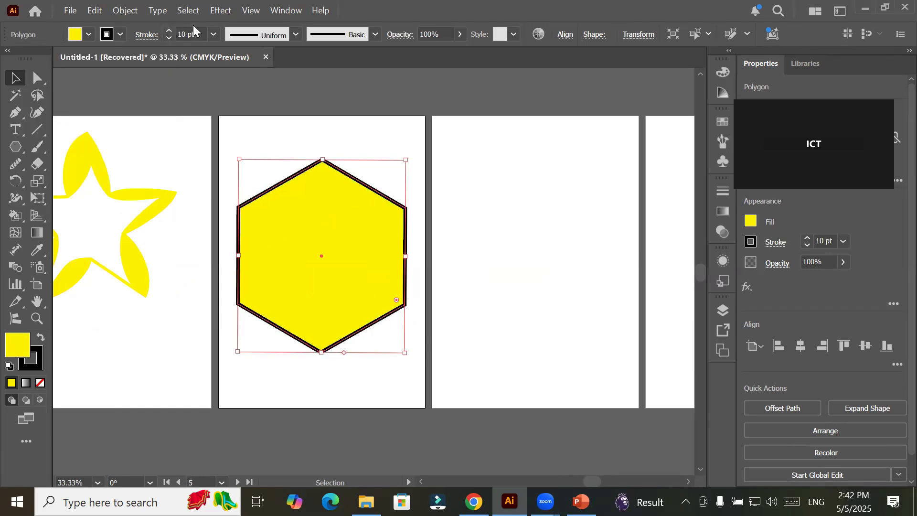
- Try the lens-shaped width profile on the hexagon's stroke and replace it with the triangular tapering profile
{"action": "left_click", "coordinate": [296, 30]}
{"action": "left_click", "coordinate": [273, 77]}
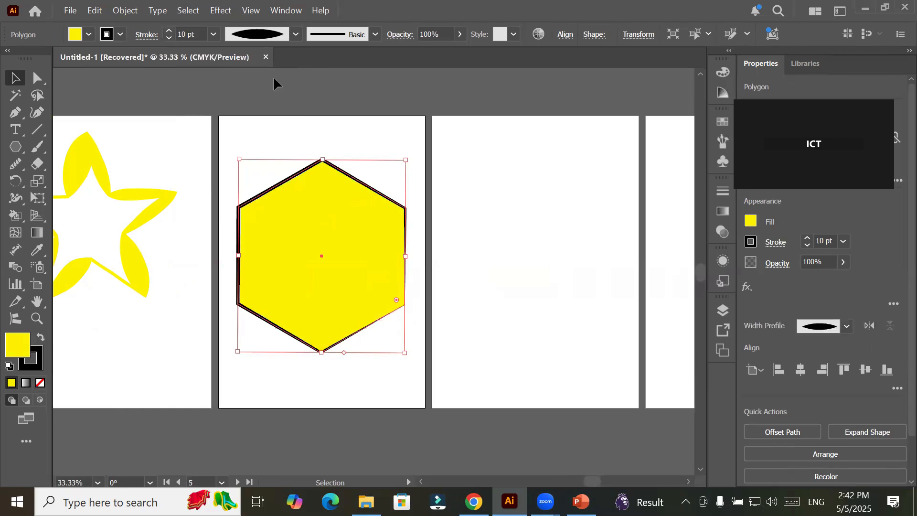
{"action": "left_click", "coordinate": [296, 34]}
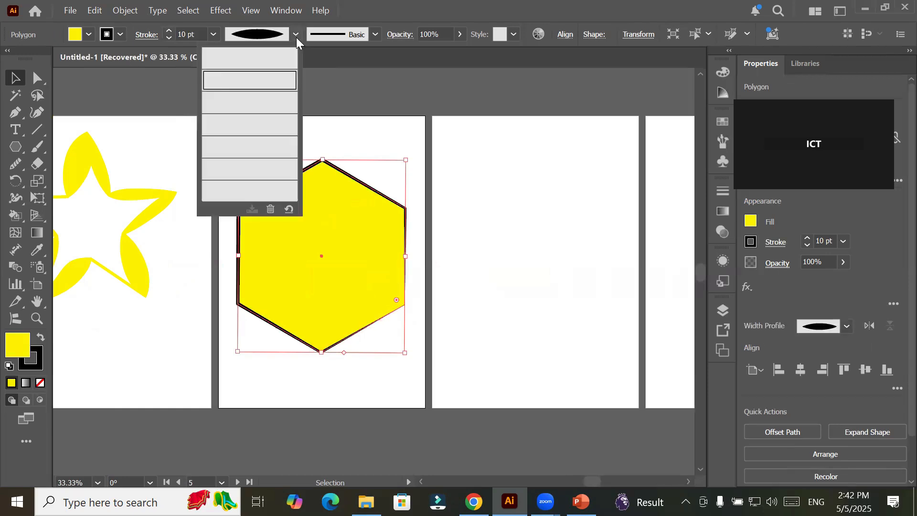
{"action": "left_click", "coordinate": [233, 141]}
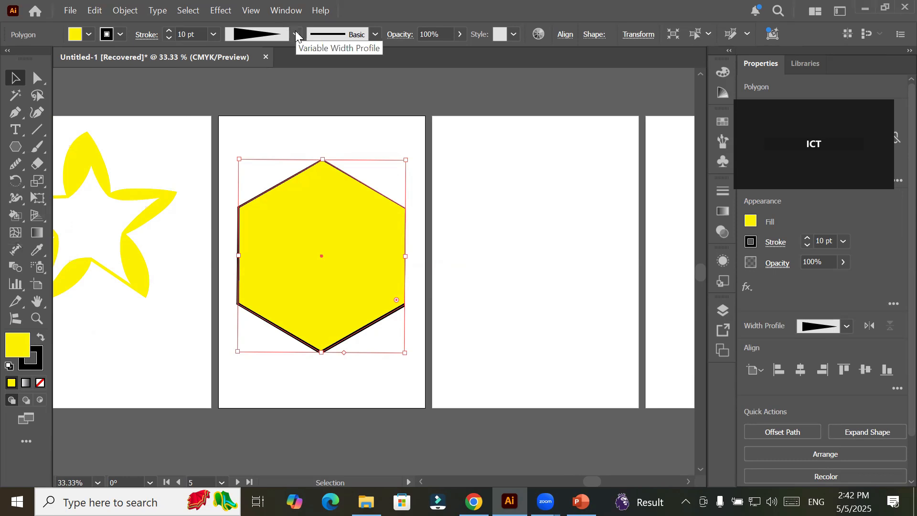
- Set the hexagon's stroke weight to 26 pt
{"action": "left_click", "coordinate": [169, 31]}
{"action": "left_click", "coordinate": [169, 31]}
{"action": "left_click", "coordinate": [169, 31]}
{"action": "left_click", "coordinate": [169, 31]}
{"action": "left_click", "coordinate": [169, 31]}
{"action": "left_click", "coordinate": [169, 31]}
{"action": "left_click", "coordinate": [169, 30]}
{"action": "left_click", "coordinate": [169, 31]}
{"action": "left_click", "coordinate": [169, 31]}
{"action": "left_click", "coordinate": [169, 30]}
{"action": "left_click", "coordinate": [169, 31]}
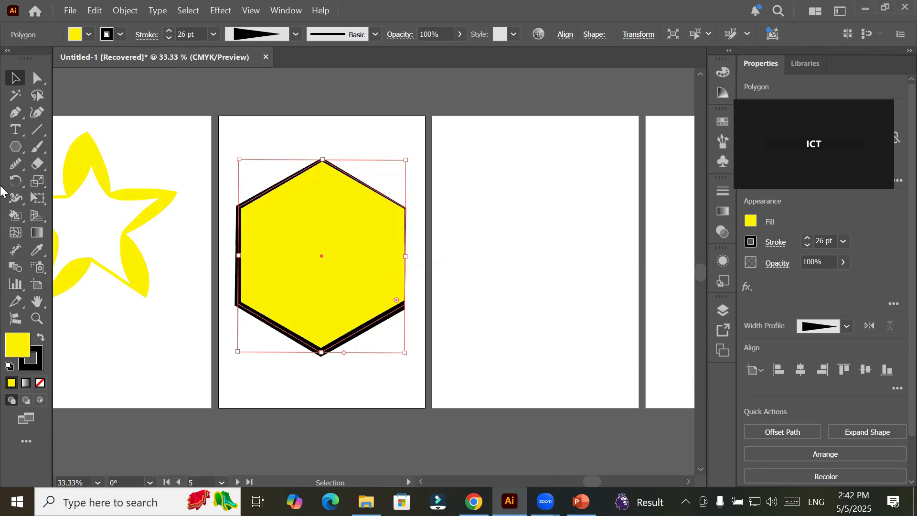
- Widen the hexagon's stroke at the middle of its two upper edges and its right edge with the Width tool
{"action": "left_click", "coordinate": [17, 204]}
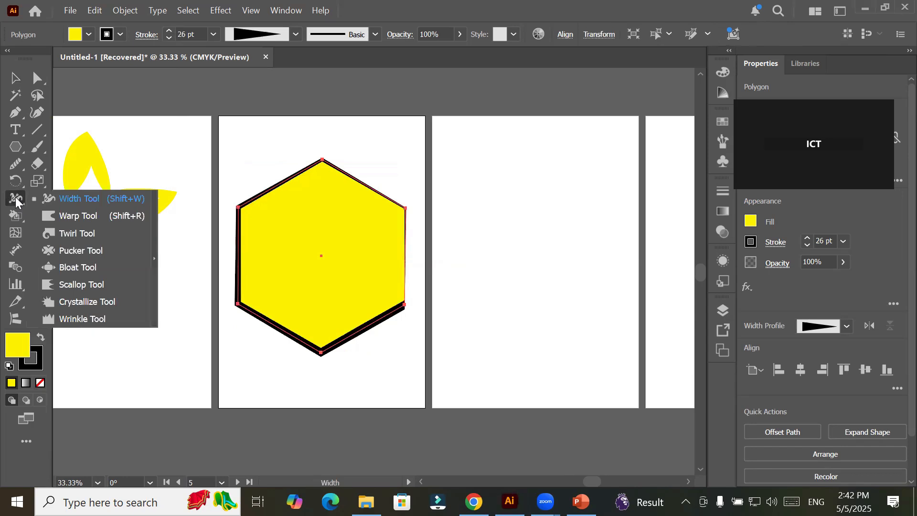
{"action": "left_click", "coordinate": [79, 196]}
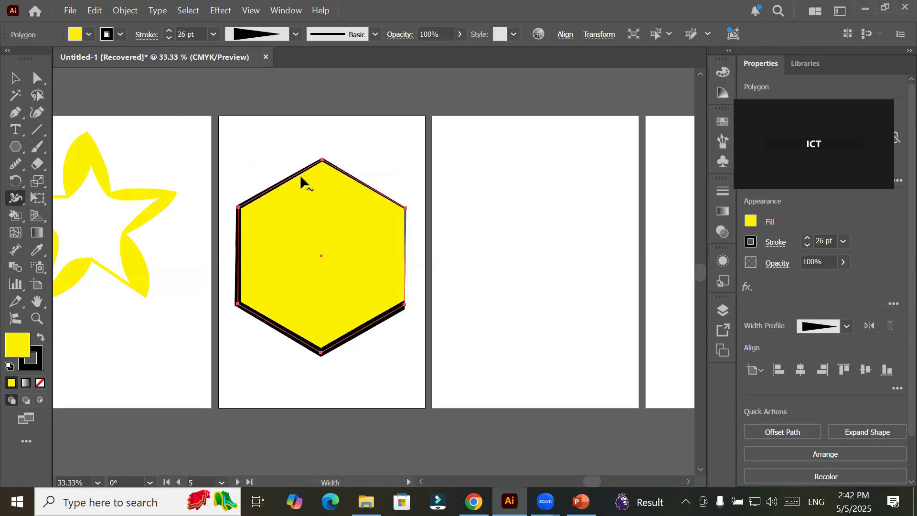
{"action": "left_click_drag", "start_coordinate": [292, 177], "coordinate": [296, 182]}
{"action": "left_click_drag", "start_coordinate": [361, 185], "coordinate": [360, 191]}
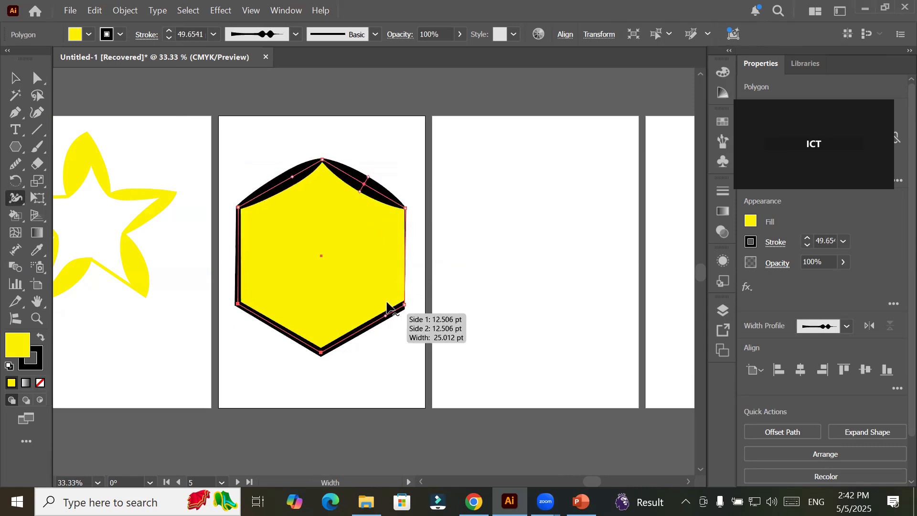
{"action": "left_click_drag", "start_coordinate": [410, 263], "coordinate": [411, 263]}
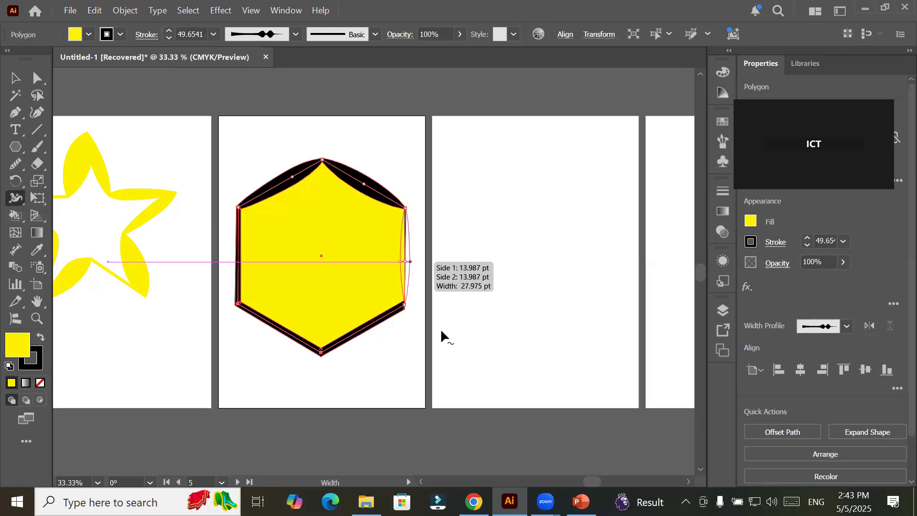
- Add width points on the hexagon's left and lower-left edges and shape two more bulges in the stroke on its right edge
{"action": "left_click_drag", "start_coordinate": [238, 257], "coordinate": [247, 258]}
{"action": "mouse_move", "coordinate": [281, 334]}
{"action": "left_mouse_down"}
{"action": "mouse_move", "coordinate": [275, 347]}
{"action": "mouse_move", "coordinate": [286, 330]}
{"action": "left_mouse_up"}
{"action": "left_click_drag", "start_coordinate": [244, 257], "coordinate": [239, 279]}
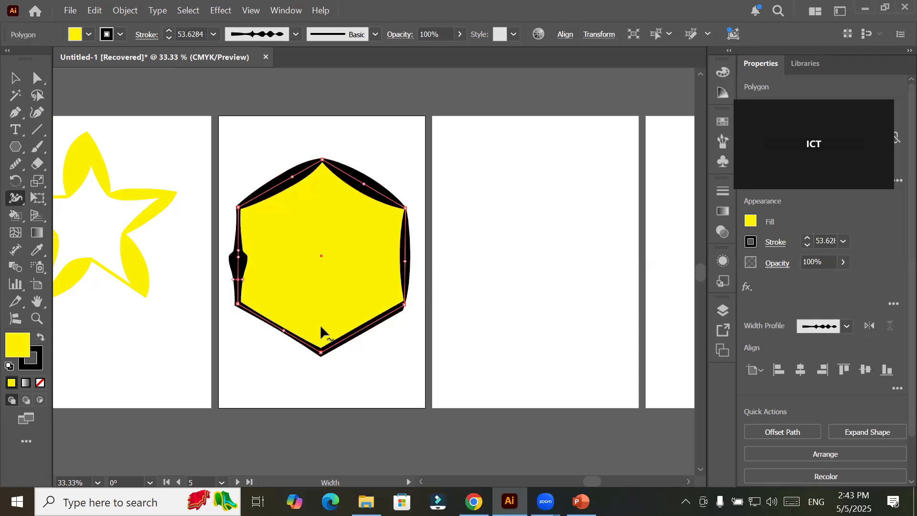
{"action": "left_click_drag", "start_coordinate": [410, 247], "coordinate": [412, 249]}
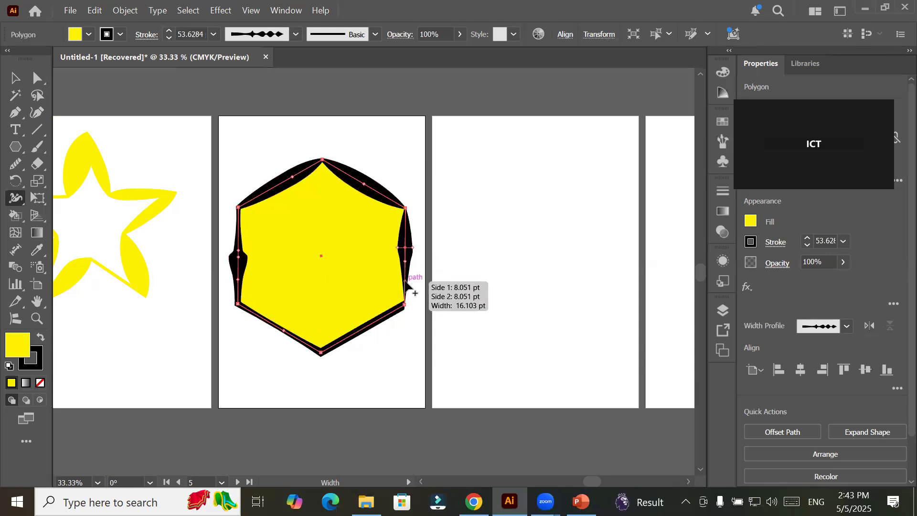
{"action": "left_click_drag", "start_coordinate": [407, 282], "coordinate": [414, 286]}
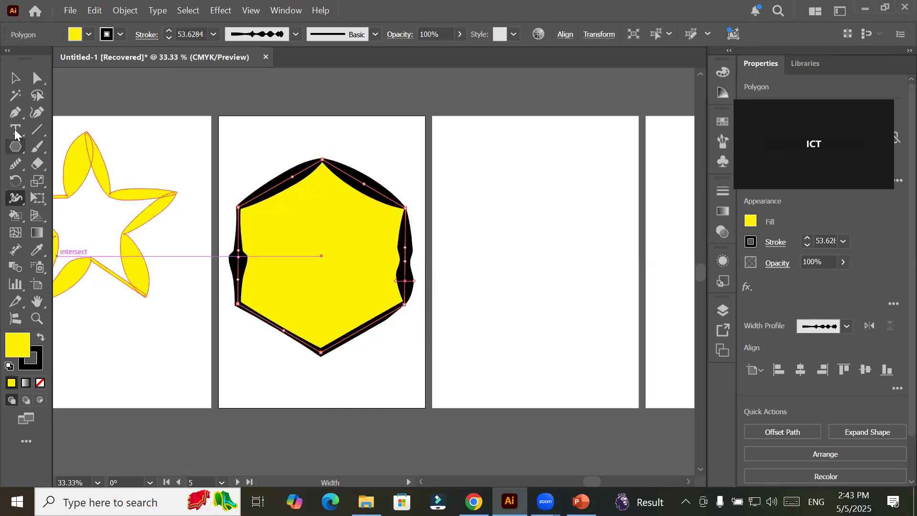
- Draw a quarter-circle arc on the sixth artboard with the Arc tool, rising from lower left to upper right
{"action": "left_click", "coordinate": [40, 130]}
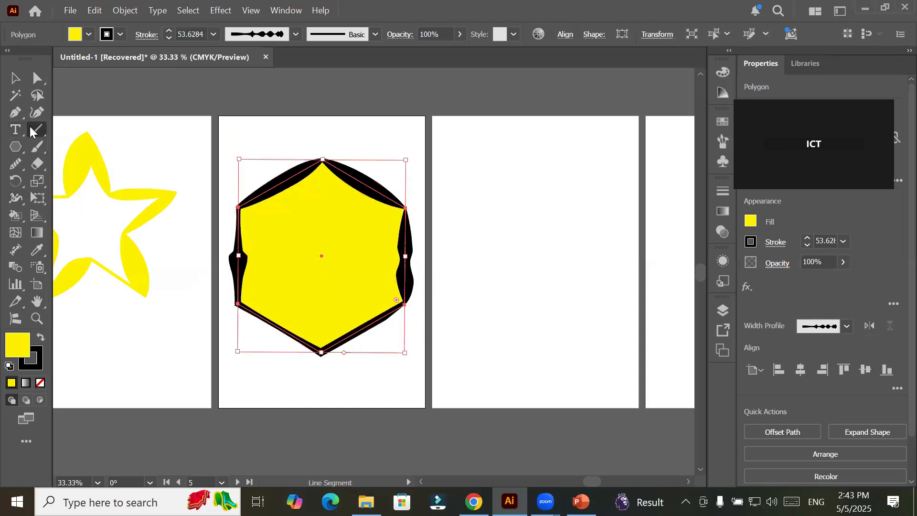
{"action": "left_click", "coordinate": [38, 128]}
{"action": "left_click", "coordinate": [89, 147]}
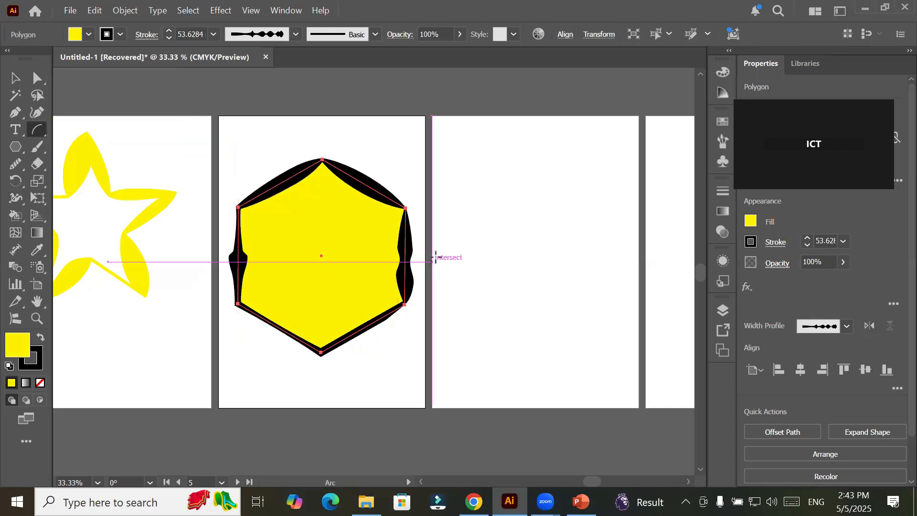
{"action": "mouse_move", "coordinate": [488, 286]}
{"action": "left_mouse_down"}
{"action": "mouse_move", "coordinate": [535, 219]}
{"action": "mouse_move", "coordinate": [622, 146]}
{"action": "left_mouse_up"}
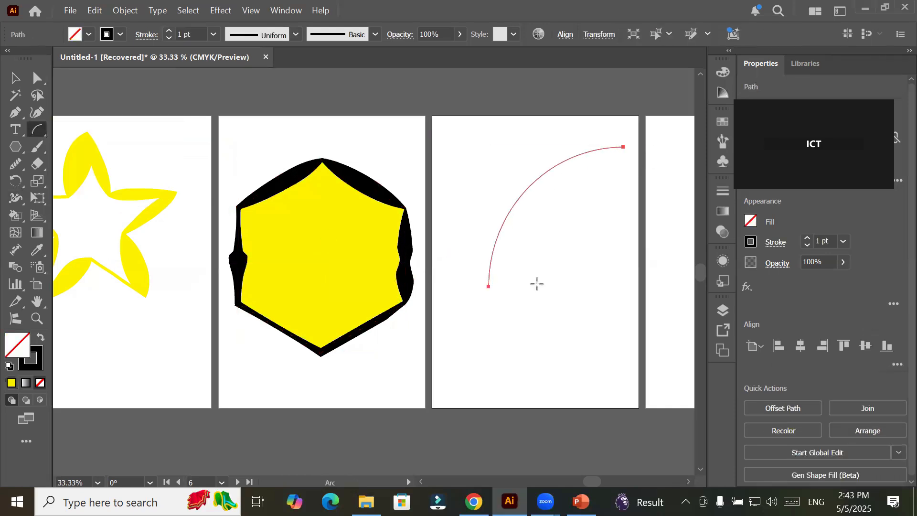
- Set the arc's stroke weight to 17 pt
{"action": "left_click", "coordinate": [169, 30]}
{"action": "left_click", "coordinate": [169, 29]}
{"action": "left_click", "coordinate": [169, 29]}
{"action": "left_click", "coordinate": [169, 30]}
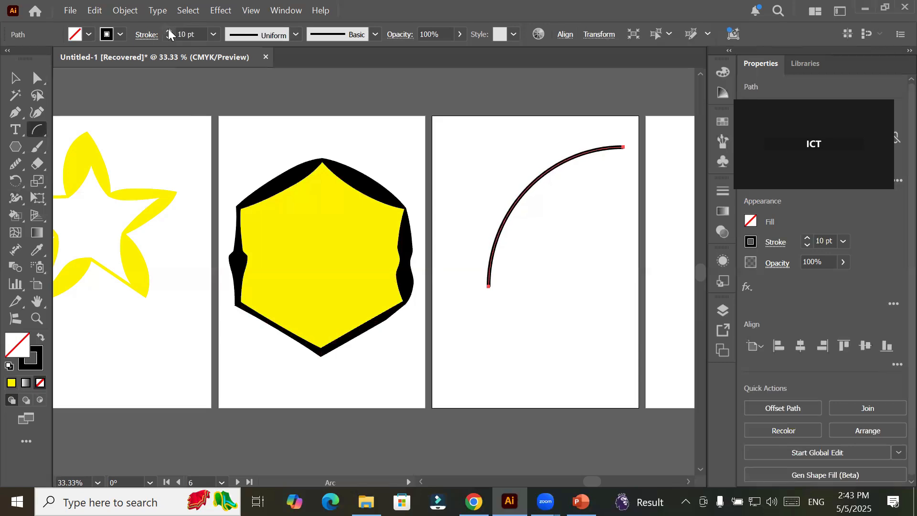
{"action": "left_click", "coordinate": [170, 30]}
{"action": "left_click", "coordinate": [170, 29]}
{"action": "left_click", "coordinate": [170, 30]}
{"action": "left_click", "coordinate": [170, 30]}
{"action": "left_click", "coordinate": [170, 29]}
{"action": "left_click", "coordinate": [170, 30]}
{"action": "left_click", "coordinate": [170, 29]}
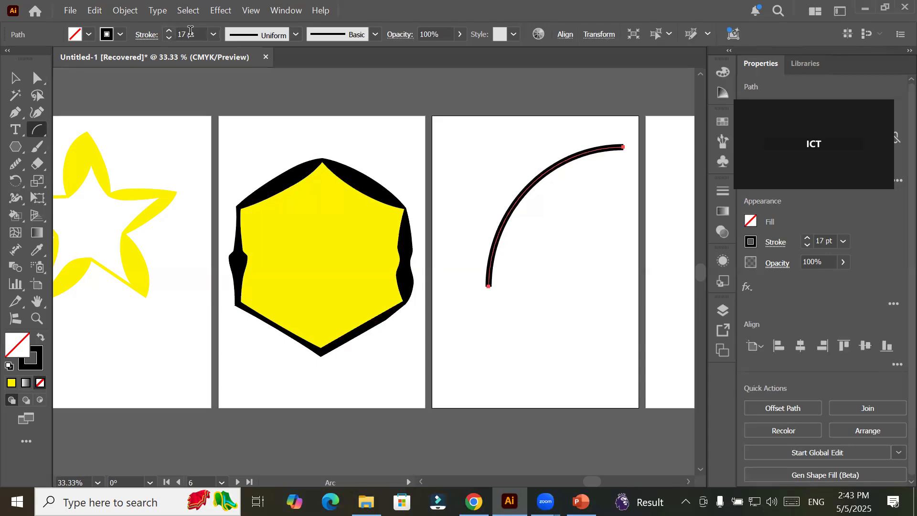
- Shape the arc's stroke with the Width tool into a narrow curved neck with a bulbous lower part, and deselect it
{"action": "left_click", "coordinate": [296, 35]}
{"action": "left_click", "coordinate": [14, 203]}
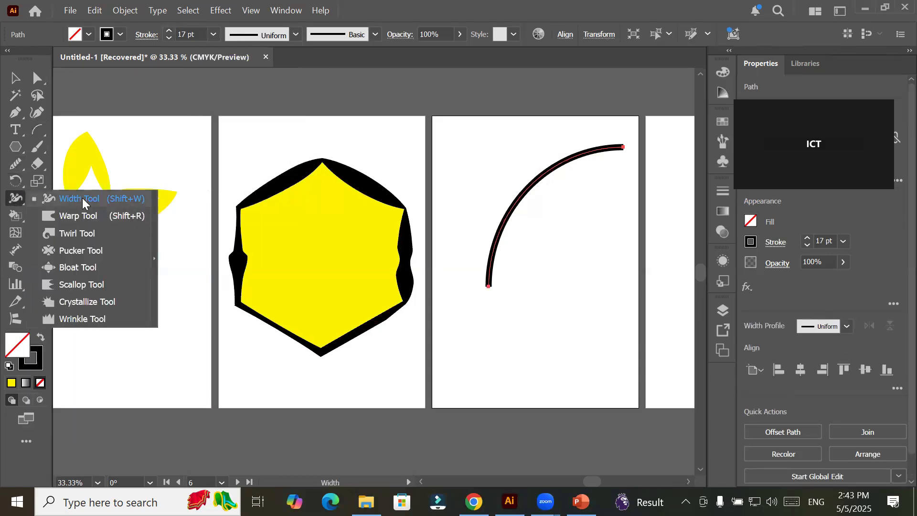
{"action": "left_click_drag", "start_coordinate": [488, 287], "coordinate": [517, 285]}
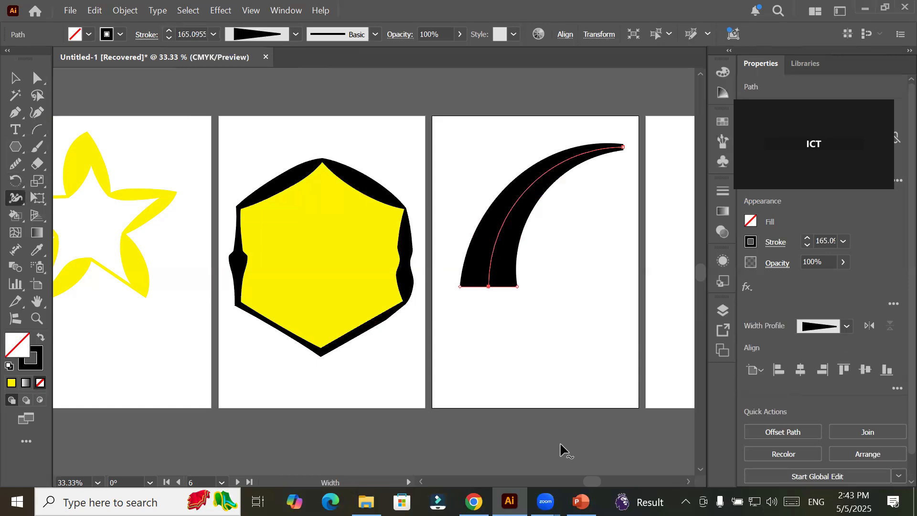
{"action": "mouse_move", "coordinate": [622, 145]}
{"action": "left_mouse_down"}
{"action": "mouse_move", "coordinate": [626, 196]}
{"action": "mouse_move", "coordinate": [624, 158]}
{"action": "left_mouse_up"}
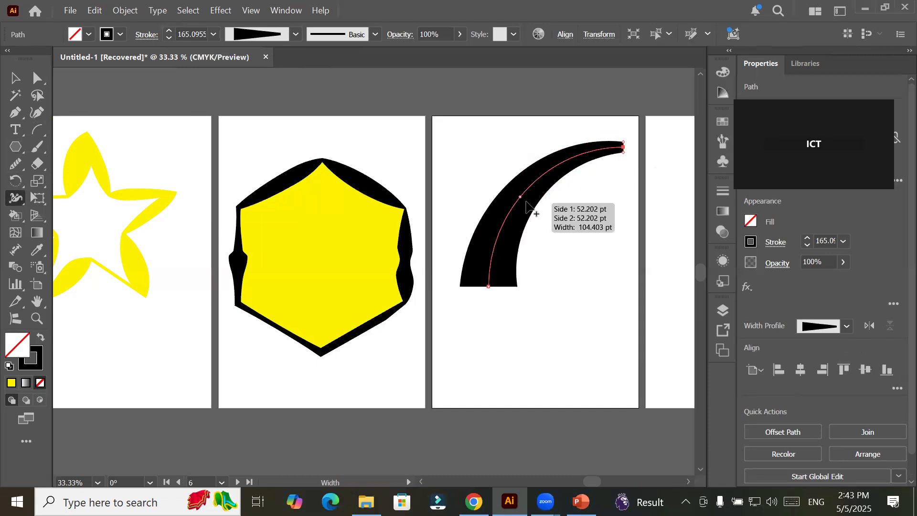
{"action": "left_click_drag", "start_coordinate": [526, 202], "coordinate": [531, 205]}
{"action": "left_click_drag", "start_coordinate": [505, 242], "coordinate": [541, 261]}
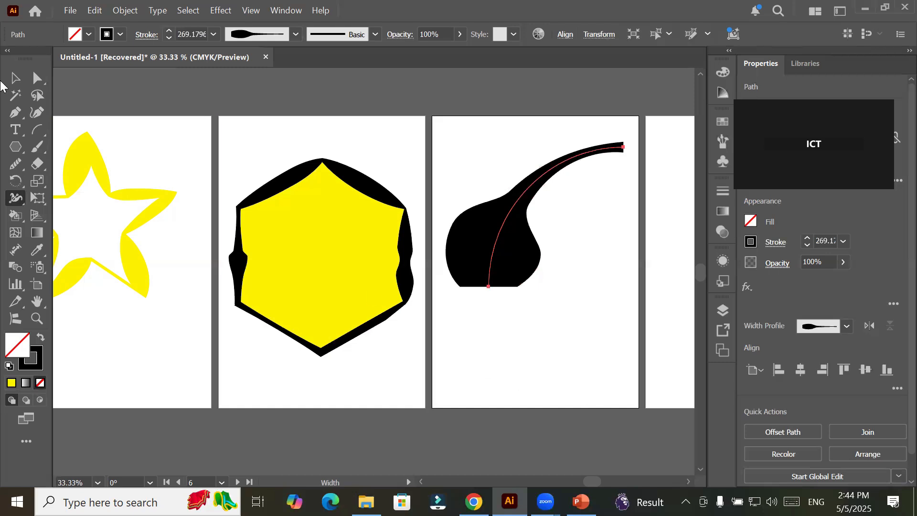
{"action": "left_click", "coordinate": [15, 78]}
{"action": "left_click", "coordinate": [552, 387]}
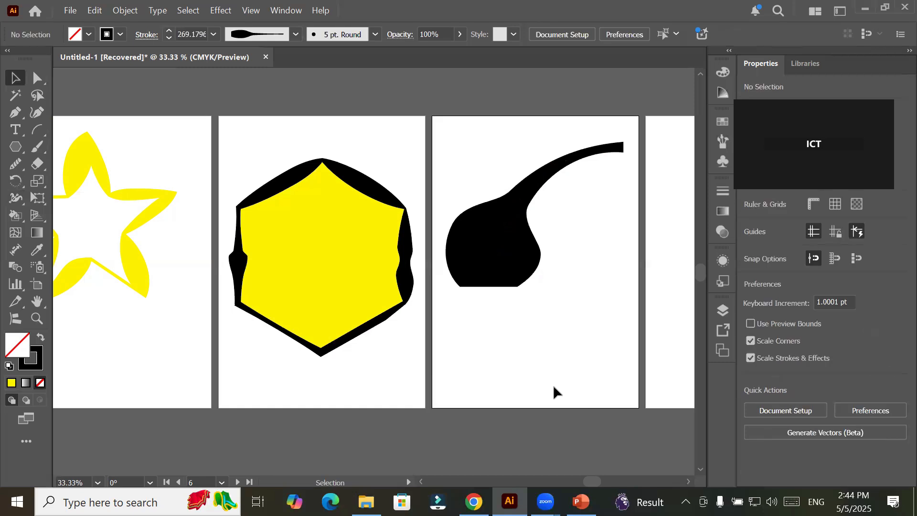
- Bend the neck by moving the arc's upper anchor left and swinging its handle down-right, and shift the base anchor right
{"action": "left_click", "coordinate": [36, 79]}
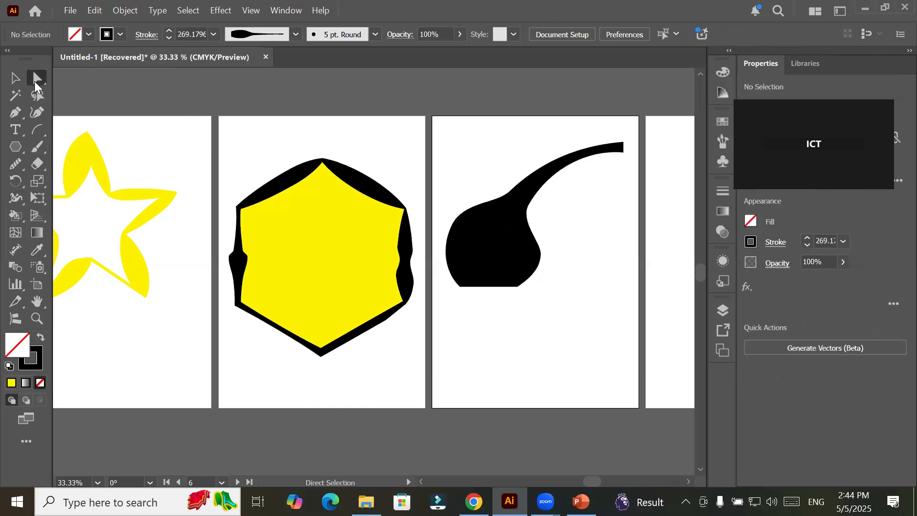
{"action": "left_click", "coordinate": [551, 171]}
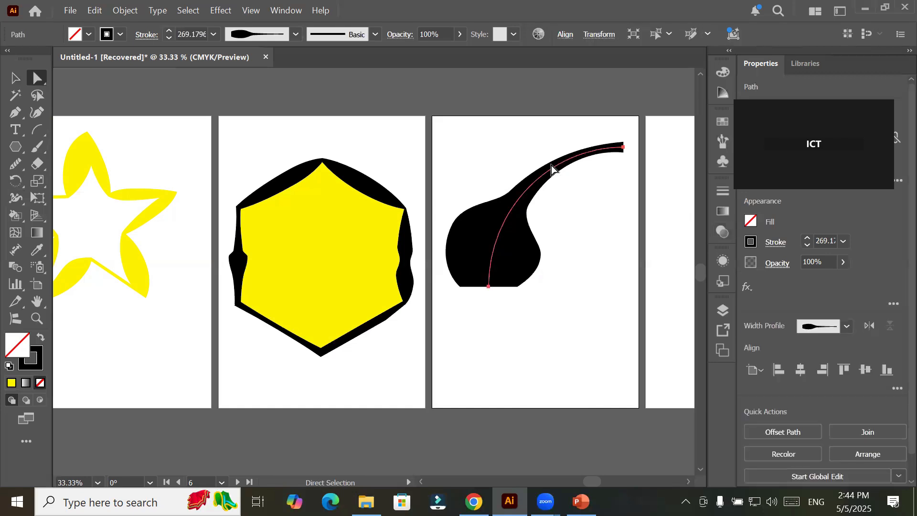
{"action": "left_click_drag", "start_coordinate": [621, 149], "coordinate": [513, 150]}
{"action": "left_click_drag", "start_coordinate": [439, 150], "coordinate": [580, 208]}
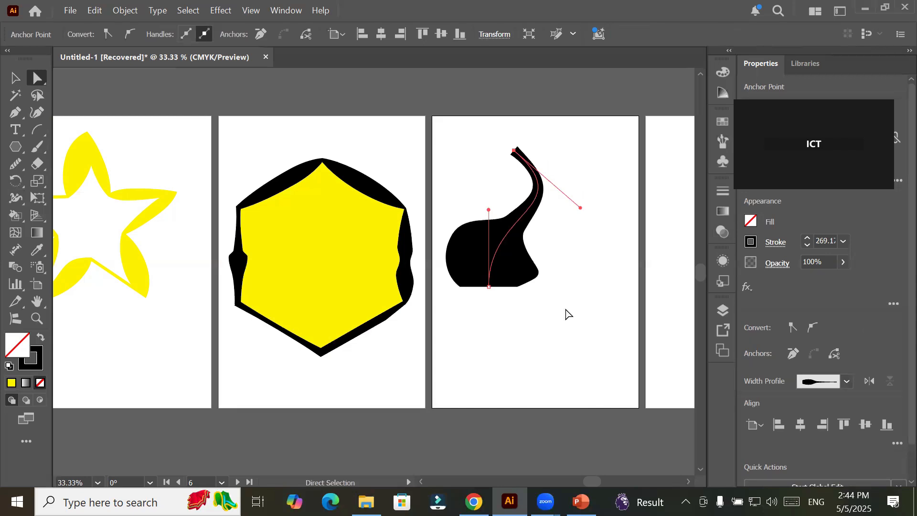
{"action": "left_click_drag", "start_coordinate": [494, 288], "coordinate": [533, 288]}
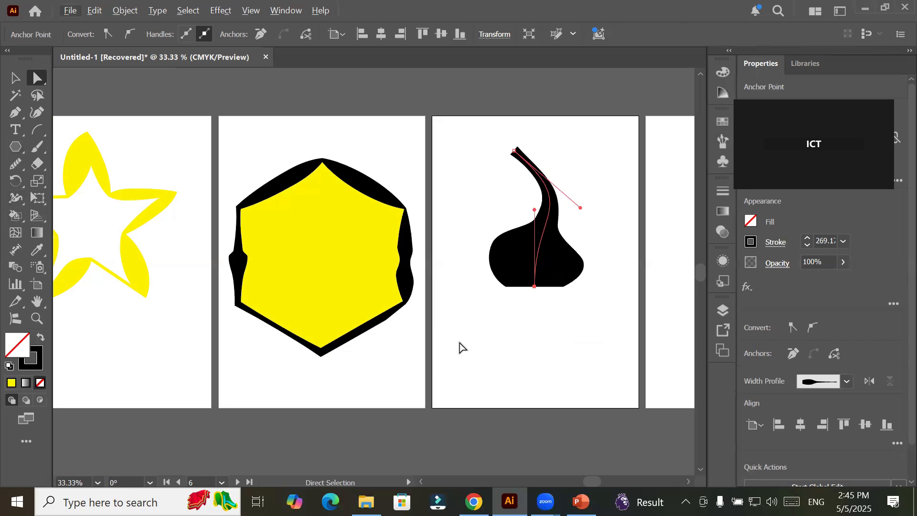
- Draw an unfilled circle with a 1 pt black outline in the middle of the last artboard, ready for direct selection
{"action": "left_click_drag", "start_coordinate": [495, 344], "coordinate": [166, 354]}
{"action": "left_click", "coordinate": [15, 146]}
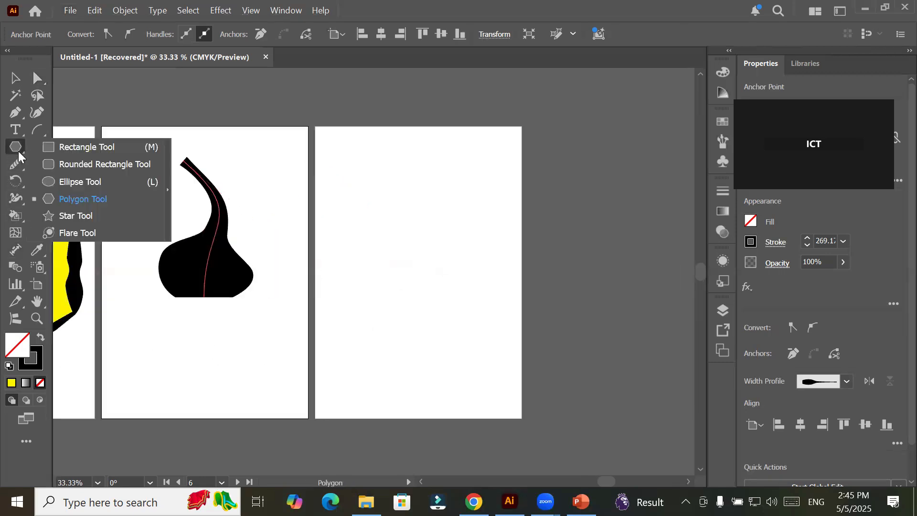
{"action": "left_click", "coordinate": [77, 183]}
{"action": "left_click_drag", "start_coordinate": [361, 197], "coordinate": [483, 311]}
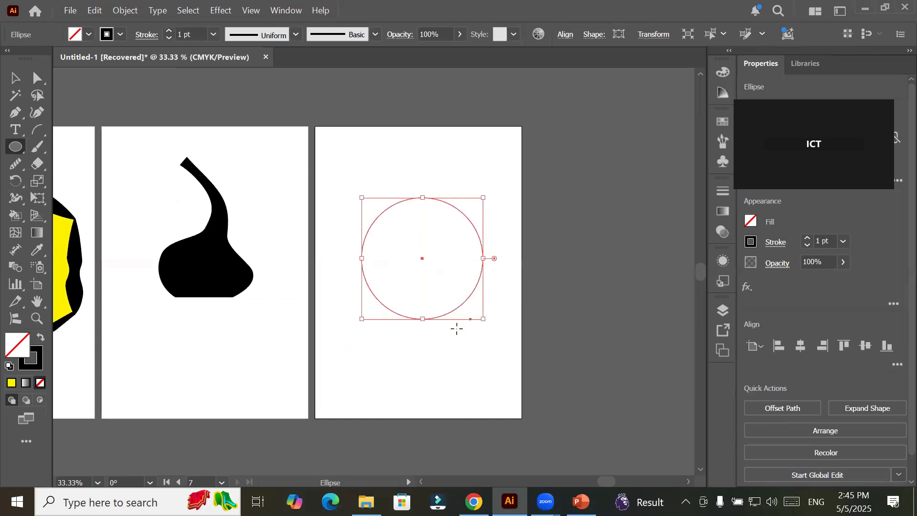
{"action": "left_click", "coordinate": [37, 78]}
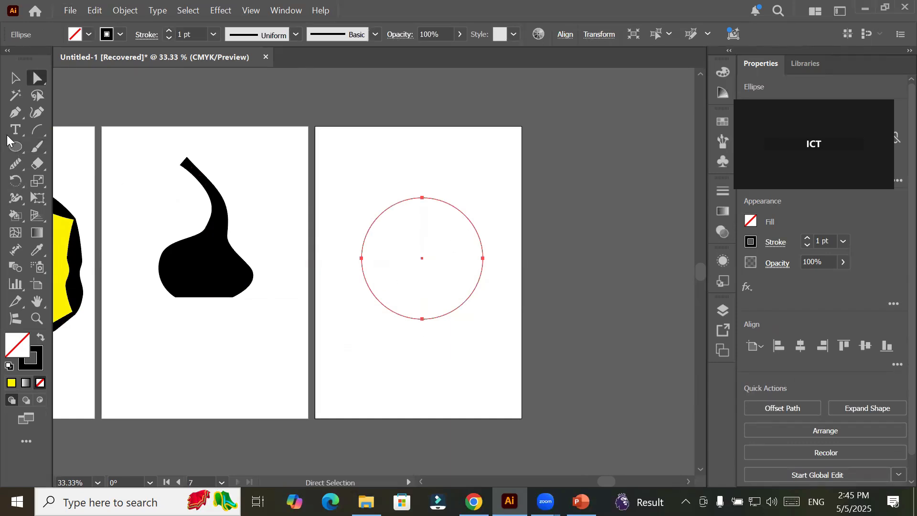
- Erase the upper-right portion of the circle's outline with the Path Eraser tool
{"action": "left_click", "coordinate": [15, 164]}
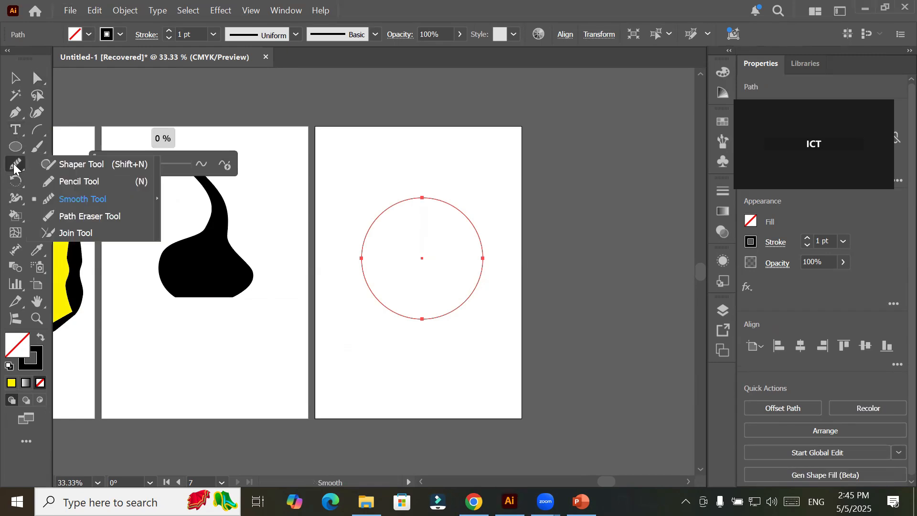
{"action": "left_click", "coordinate": [83, 220]}
{"action": "left_click_drag", "start_coordinate": [447, 202], "coordinate": [474, 228]}
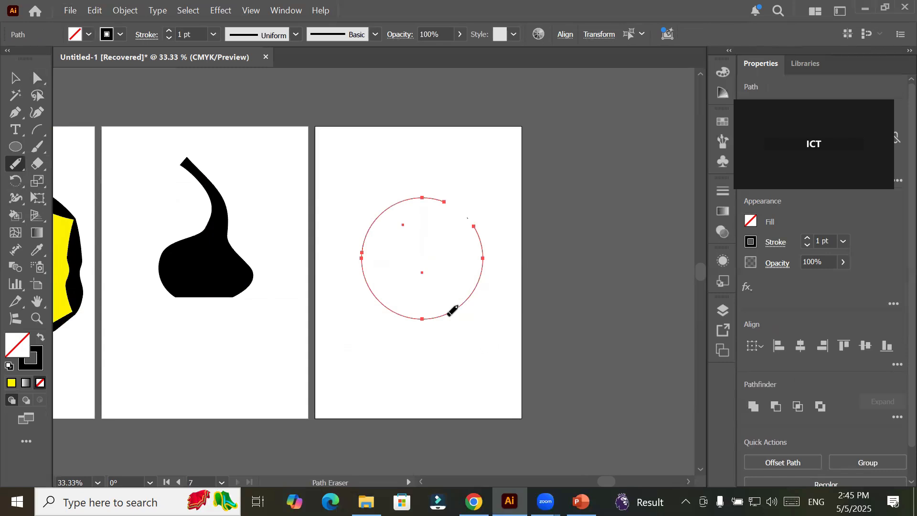
- Set the opened circle's stroke weight to 22 pt
{"action": "left_click", "coordinate": [171, 31]}
{"action": "left_click", "coordinate": [172, 31]}
{"action": "left_click", "coordinate": [171, 31]}
{"action": "left_click", "coordinate": [171, 31]}
{"action": "left_click", "coordinate": [171, 31]}
{"action": "left_click", "coordinate": [171, 31]}
{"action": "left_click", "coordinate": [171, 31]}
{"action": "left_click", "coordinate": [171, 31]}
{"action": "left_click", "coordinate": [172, 31]}
{"action": "left_click", "coordinate": [172, 31]}
{"action": "left_click", "coordinate": [171, 31]}
{"action": "left_click", "coordinate": [171, 31]}
{"action": "left_click", "coordinate": [172, 31]}
{"action": "left_click", "coordinate": [171, 31]}
{"action": "left_click", "coordinate": [171, 31]}
{"action": "left_click", "coordinate": [171, 31]}
{"action": "left_click", "coordinate": [169, 31]}
{"action": "left_click", "coordinate": [169, 31]}
{"action": "left_click", "coordinate": [170, 31]}
- Widen the circle's stroke toward both ends at the gap with the Width tool, and deselect it
{"action": "left_click_drag", "start_coordinate": [14, 197], "coordinate": [55, 196]}
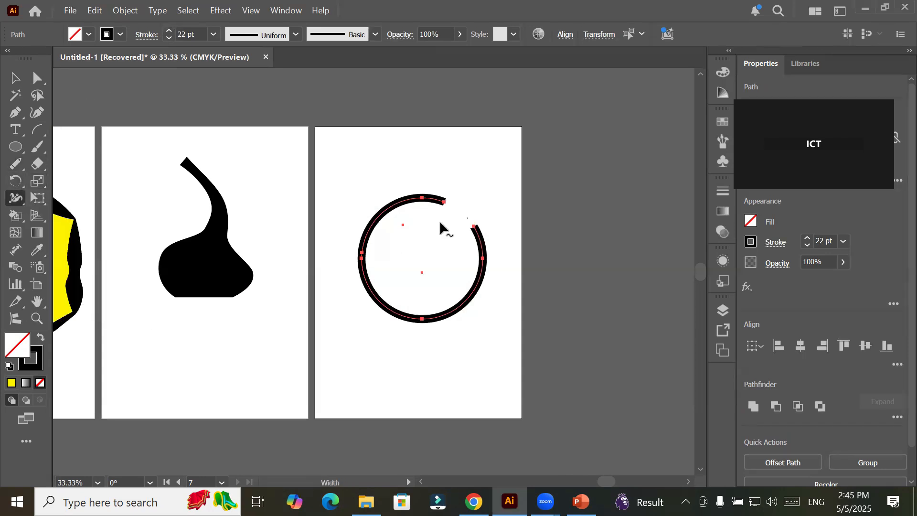
{"action": "mouse_move", "coordinate": [444, 204]}
{"action": "left_mouse_down"}
{"action": "mouse_move", "coordinate": [433, 218]}
{"action": "mouse_move", "coordinate": [490, 216]}
{"action": "left_mouse_up"}
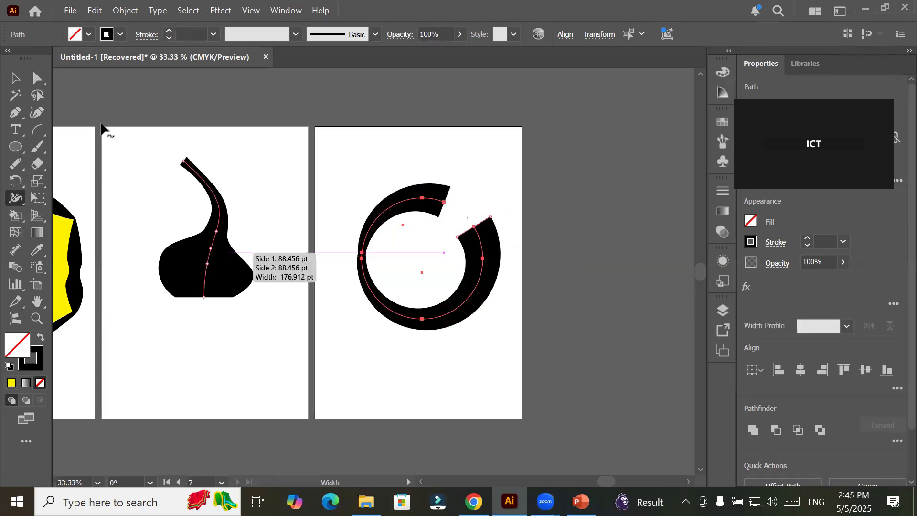
{"action": "key", "text": "v"}
{"action": "left_click", "coordinate": [453, 385]}
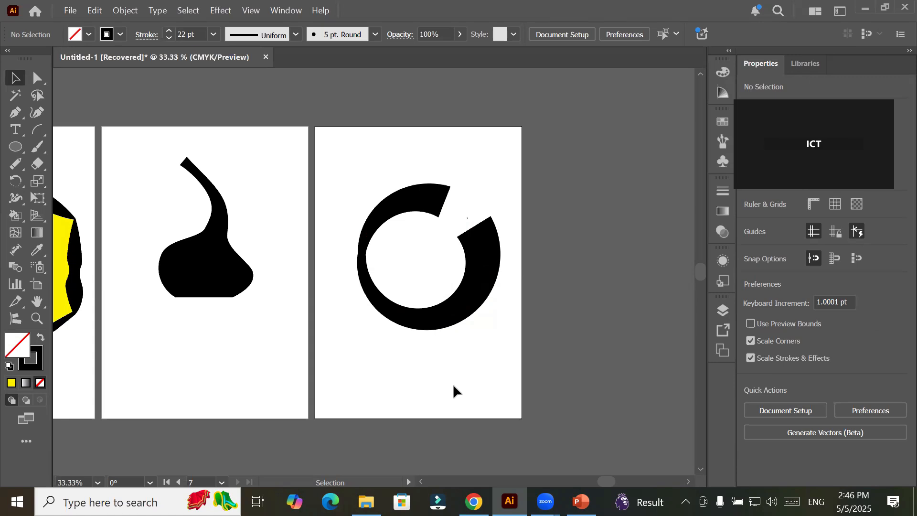
{"action": "left_click", "coordinate": [12, 200]}
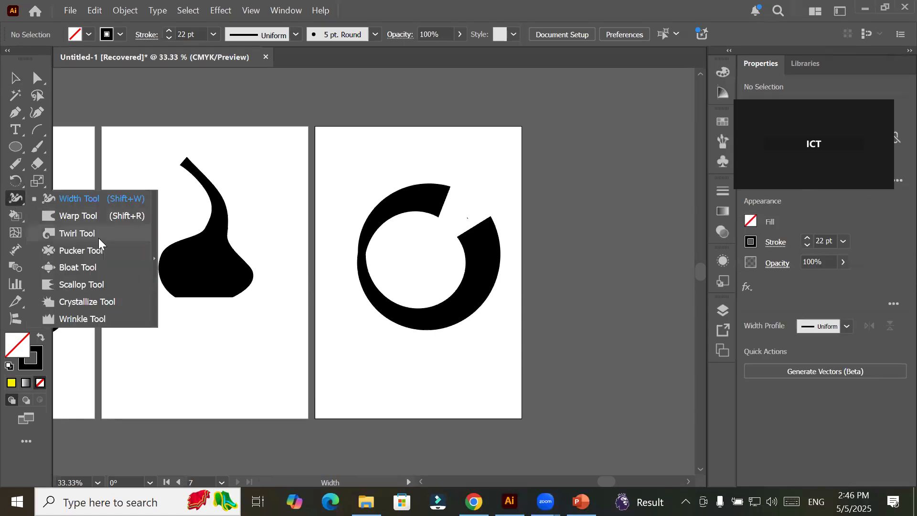
{"action": "left_click", "coordinate": [14, 81]}
{"action": "left_click", "coordinate": [209, 232]}
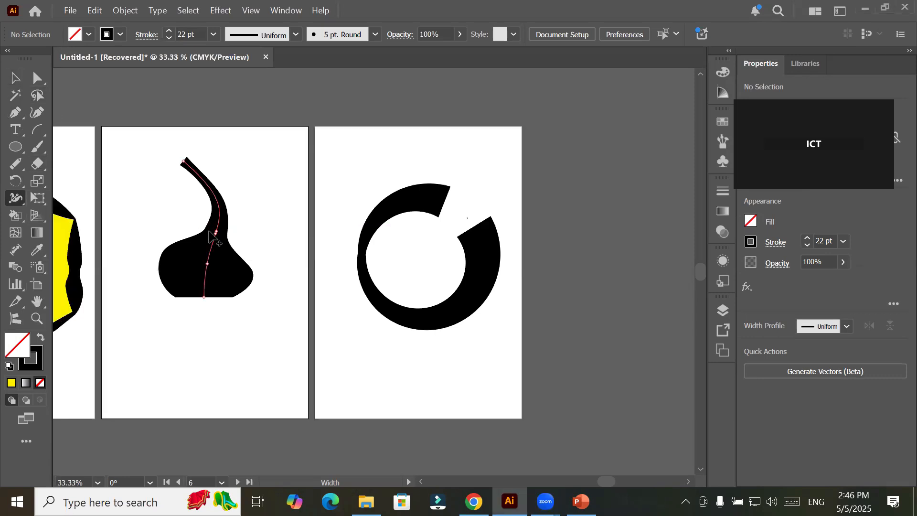
- Delete both pieces of the opened circle and the bulbous arc shape, clearing them from the last two artboards
{"action": "key", "text": "v"}
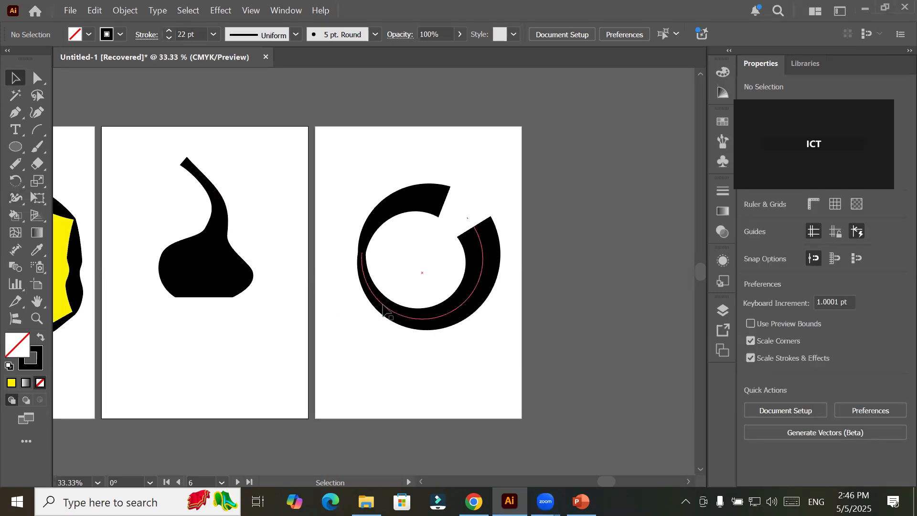
{"action": "left_click", "coordinate": [389, 309]}
{"action": "key", "text": "Delete"}
{"action": "left_click", "coordinate": [215, 270]}
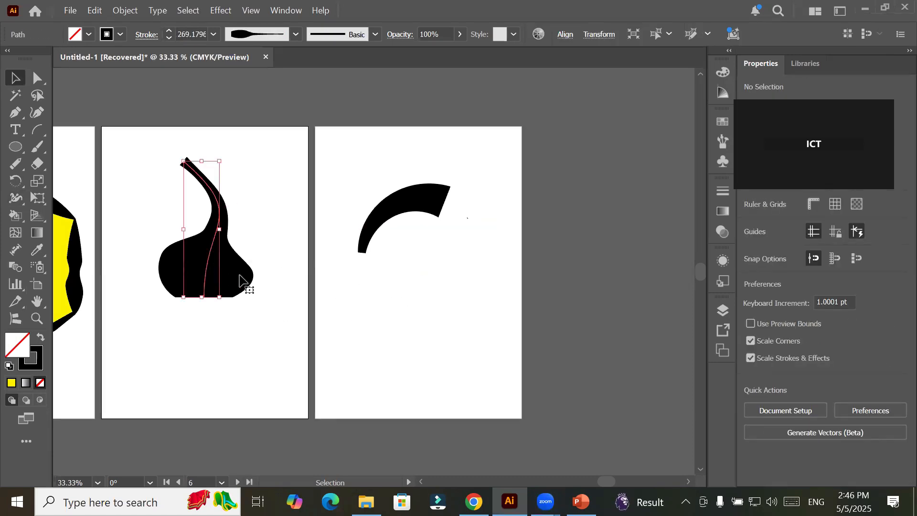
{"action": "key", "text": "Delete"}
{"action": "left_click", "coordinate": [389, 221]}
{"action": "key", "text": "Delete"}
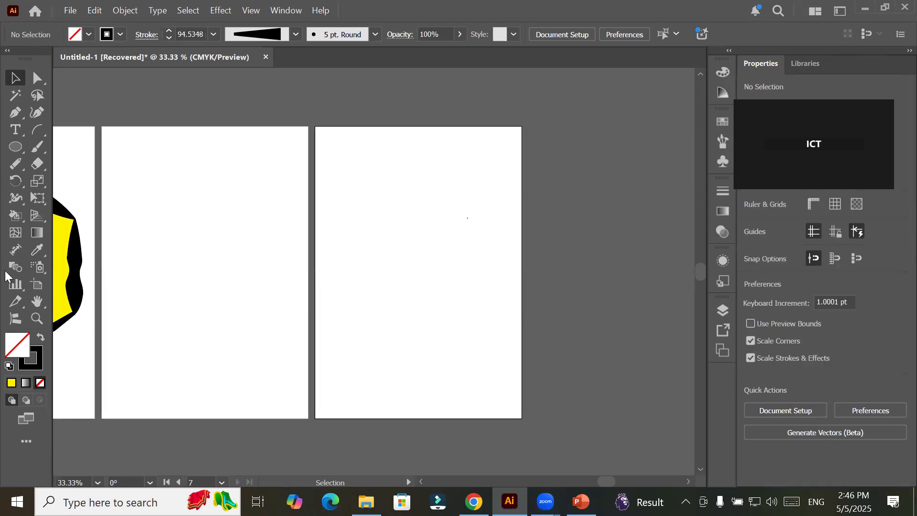
- Draw a large unfilled circle with a black outline on the last artboard and set its stroke weight to 9 pt
{"action": "left_click", "coordinate": [15, 149]}
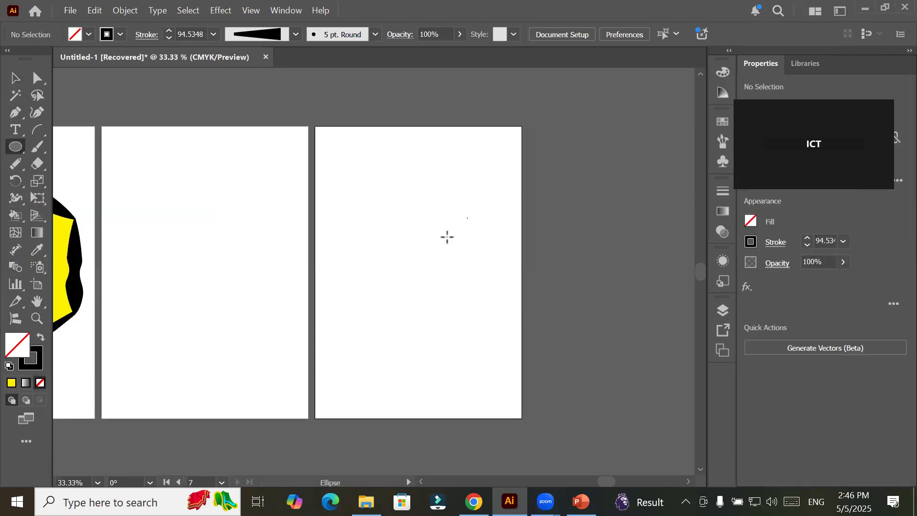
{"action": "left_click_drag", "start_coordinate": [352, 177], "coordinate": [491, 318]}
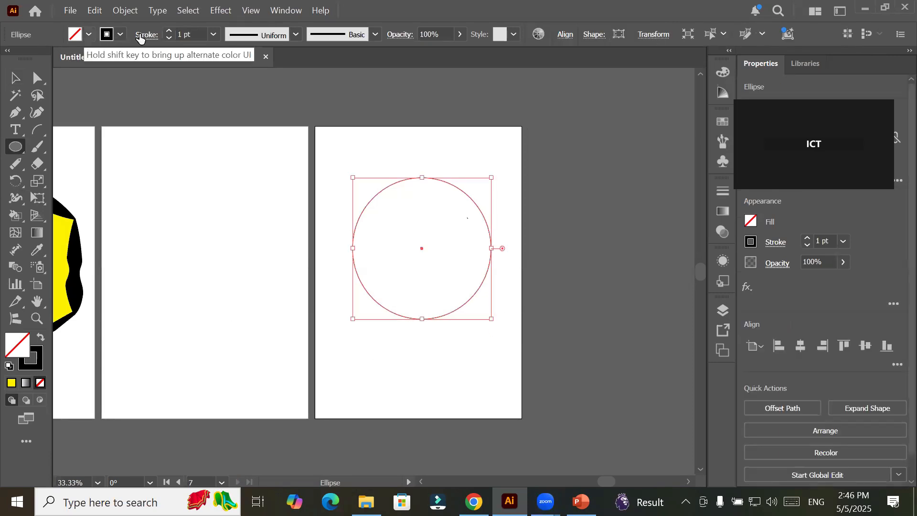
{"action": "left_click", "coordinate": [170, 30]}
{"action": "left_click", "coordinate": [170, 30]}
{"action": "left_click", "coordinate": [169, 31]}
{"action": "left_click", "coordinate": [169, 31]}
{"action": "left_click", "coordinate": [170, 30]}
{"action": "left_click", "coordinate": [169, 31]}
{"action": "left_click", "coordinate": [169, 31]}
{"action": "left_click", "coordinate": [169, 30]}
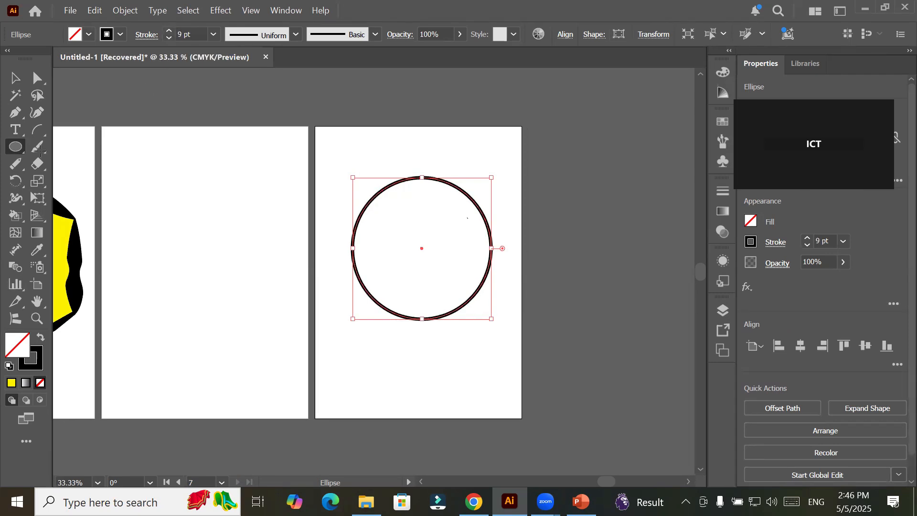
- Push the circle's lower-right and lower-left edges outward into corners with the Warp tool
{"action": "left_click", "coordinate": [16, 198]}
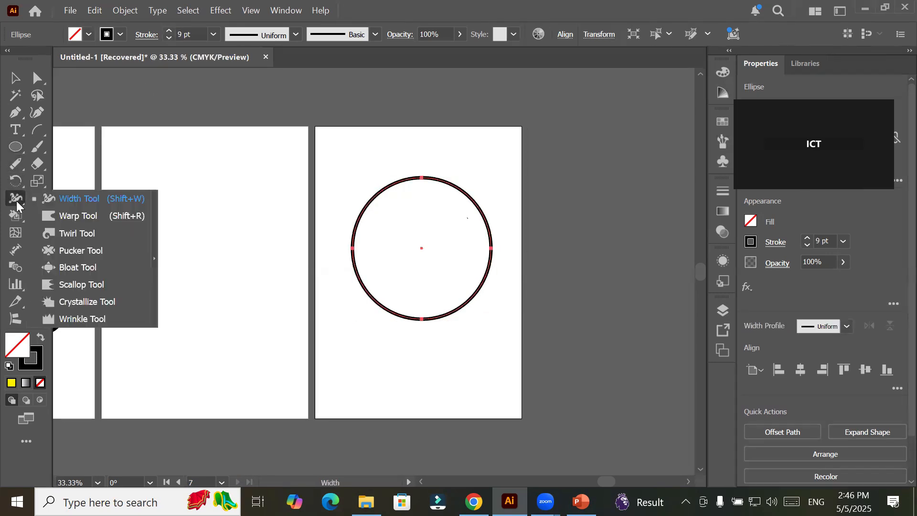
{"action": "left_click", "coordinate": [72, 217]}
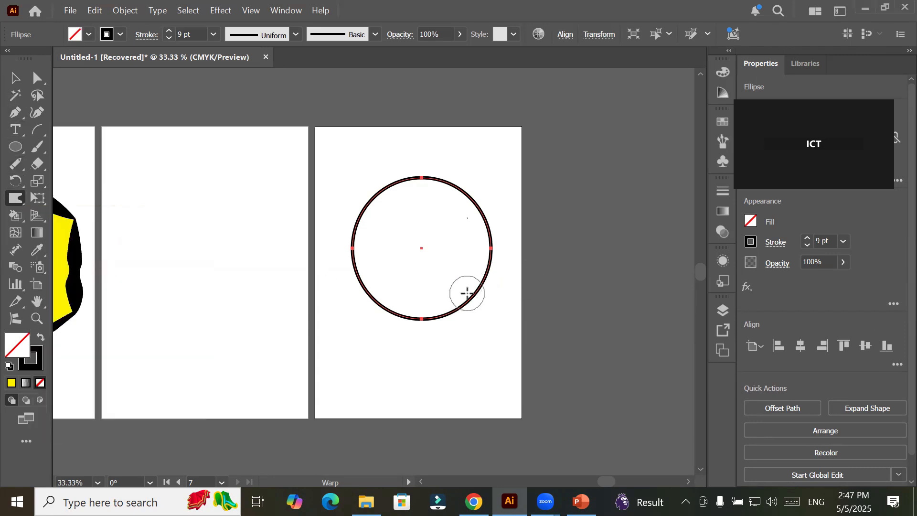
{"action": "left_click_drag", "start_coordinate": [466, 292], "coordinate": [493, 328]}
{"action": "left_click_drag", "start_coordinate": [381, 293], "coordinate": [357, 315]}
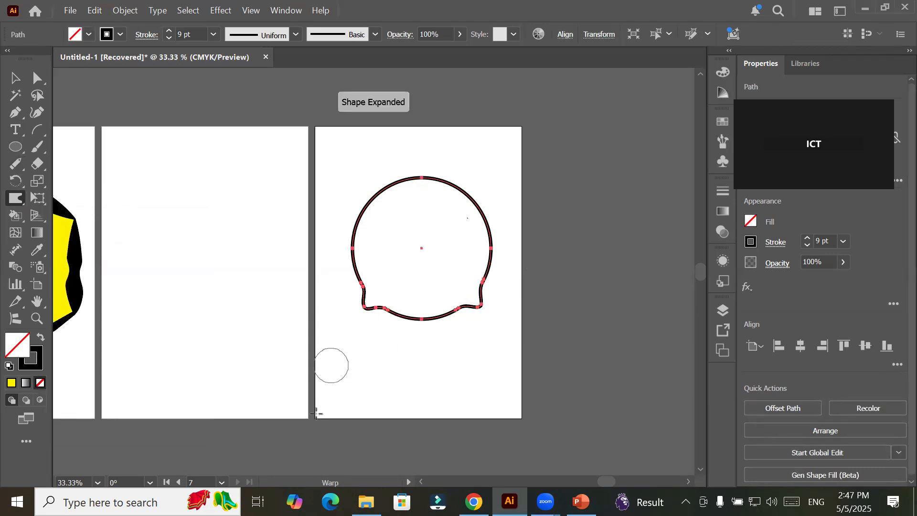
- Warp the circle's sides inward and shape its upper edge into a pointed peak flanked by two bumps
{"action": "left_click_drag", "start_coordinate": [414, 180], "coordinate": [420, 206]}
{"action": "left_click_drag", "start_coordinate": [344, 239], "coordinate": [363, 242]}
{"action": "left_click_drag", "start_coordinate": [497, 231], "coordinate": [474, 241]}
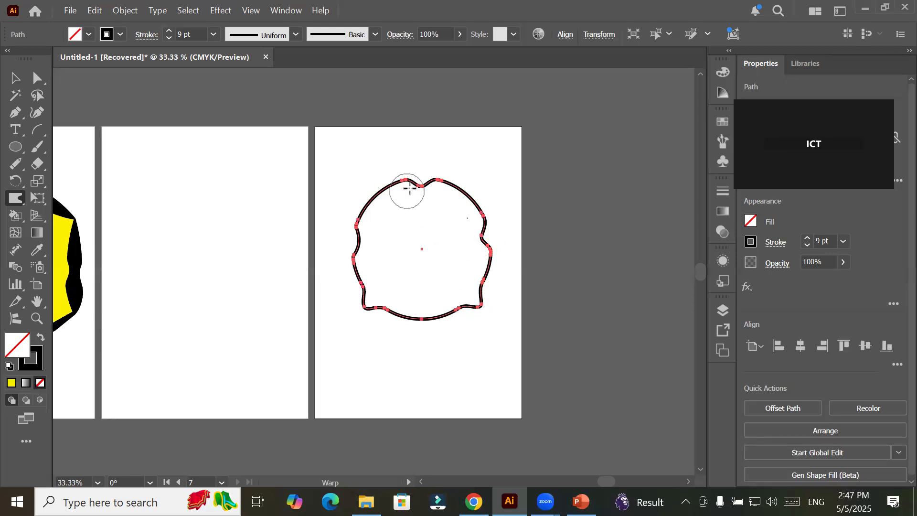
{"action": "mouse_move", "coordinate": [422, 187]}
{"action": "left_mouse_down"}
{"action": "mouse_move", "coordinate": [421, 149]}
{"action": "mouse_move", "coordinate": [383, 170]}
{"action": "left_mouse_up"}
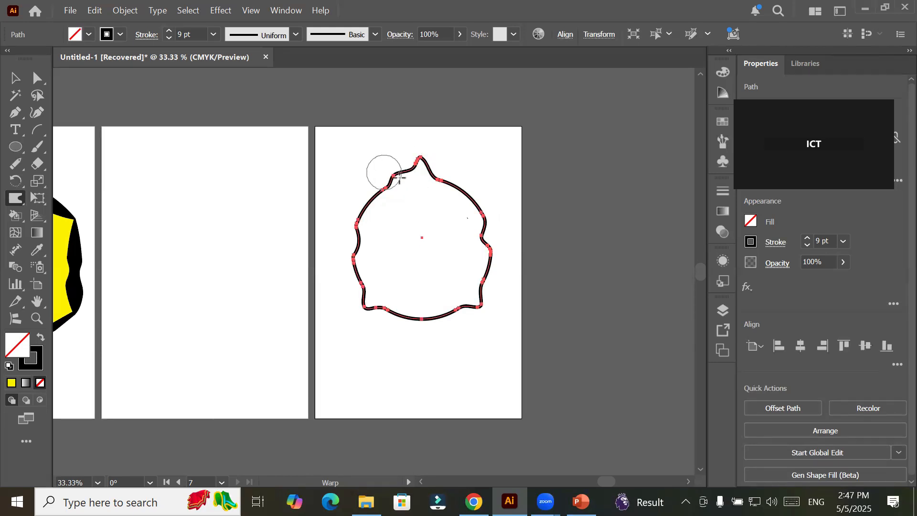
{"action": "left_click_drag", "start_coordinate": [442, 186], "coordinate": [477, 174]}
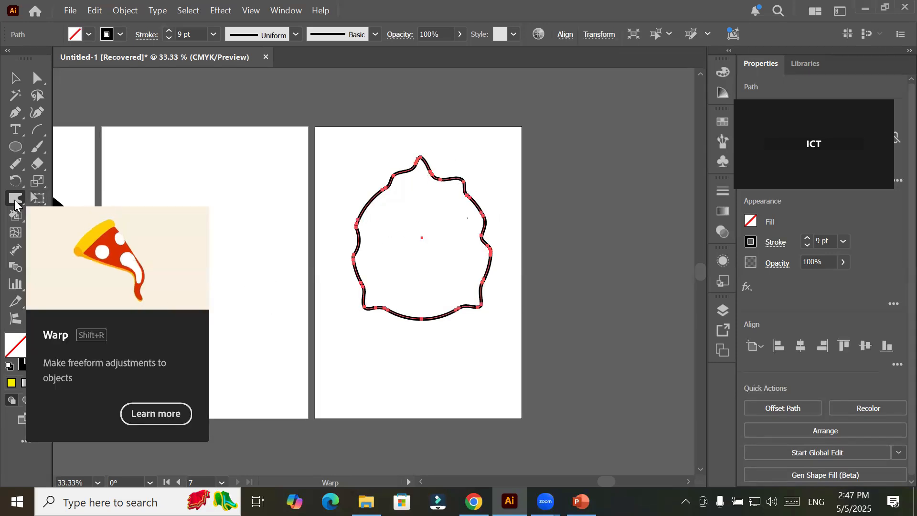
- Draw a tilted triangle with the Polygon tool on the empty artboard beside the warped circle and move it to the artboard's middle
{"action": "left_click", "coordinate": [17, 149]}
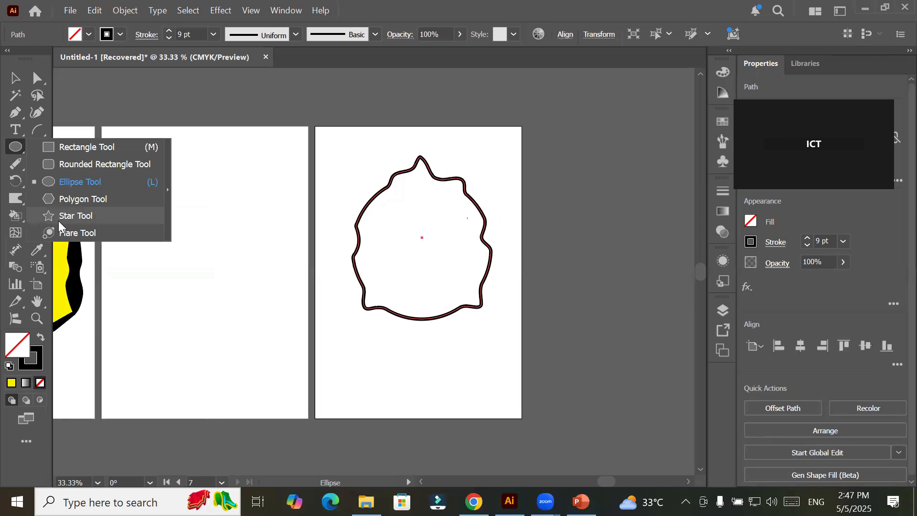
{"action": "left_click", "coordinate": [73, 198]}
{"action": "left_click_drag", "start_coordinate": [166, 210], "coordinate": [208, 276]}
{"action": "key", "text": "Up"}
{"action": "key", "text": "Up"}
{"action": "key", "text": "Up"}
{"action": "key", "text": "Up"}
{"action": "key", "text": "Up"}
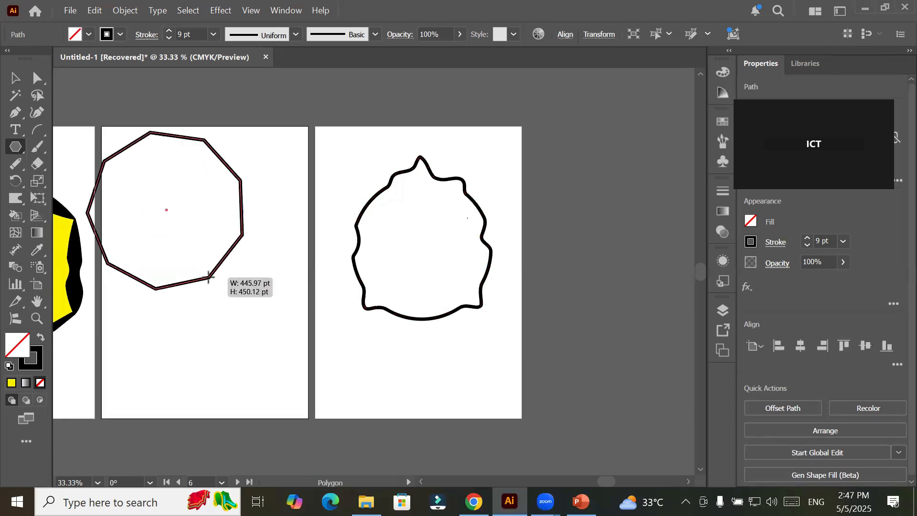
{"action": "key", "text": "Down"}
{"action": "key", "text": "Down"}
{"action": "key", "text": "Down"}
{"action": "key", "text": "Down"}
{"action": "key", "text": "Down"}
{"action": "key", "text": "Down"}
{"action": "key", "text": "Down"}
{"action": "key", "text": "Down"}
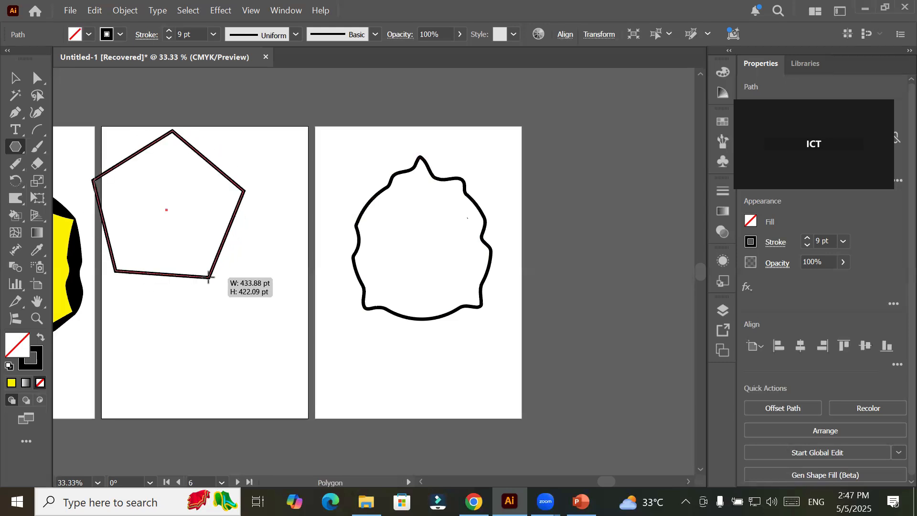
{"action": "left_click_drag", "start_coordinate": [208, 276], "coordinate": [208, 275]}
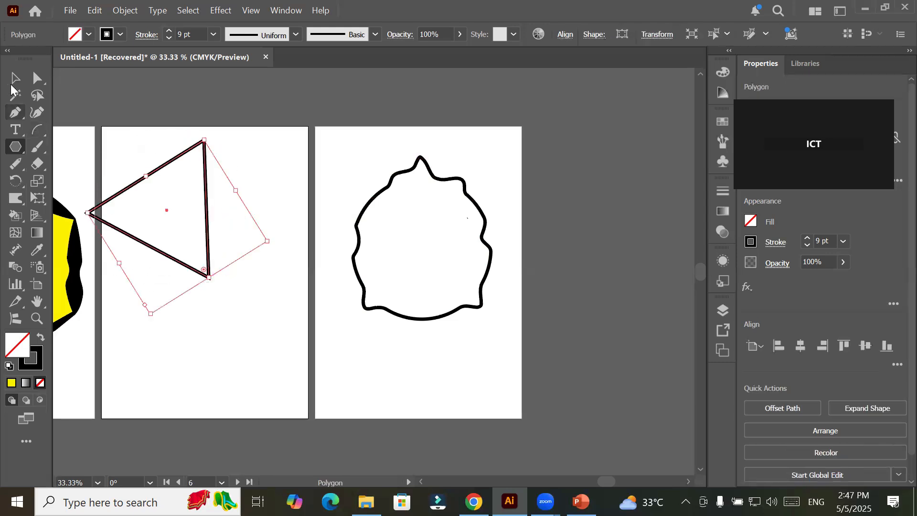
{"action": "left_click", "coordinate": [14, 77]}
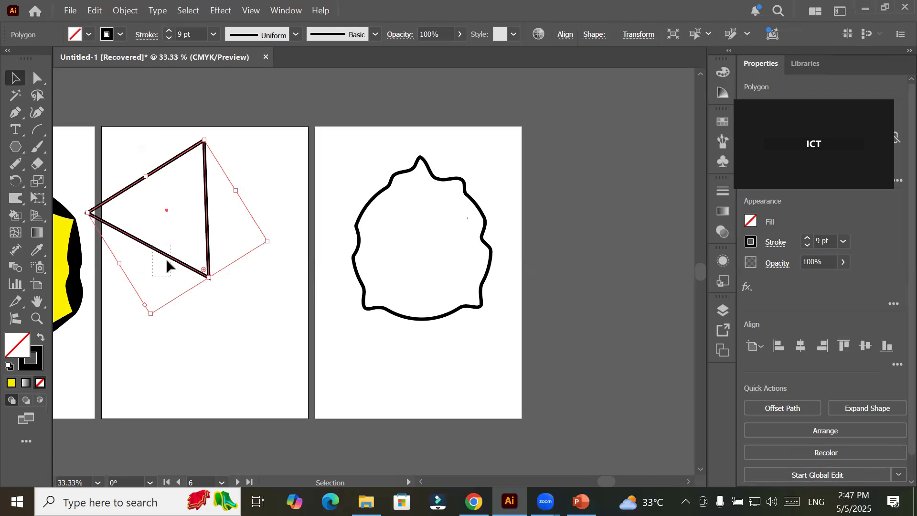
{"action": "left_click_drag", "start_coordinate": [167, 261], "coordinate": [195, 297]}
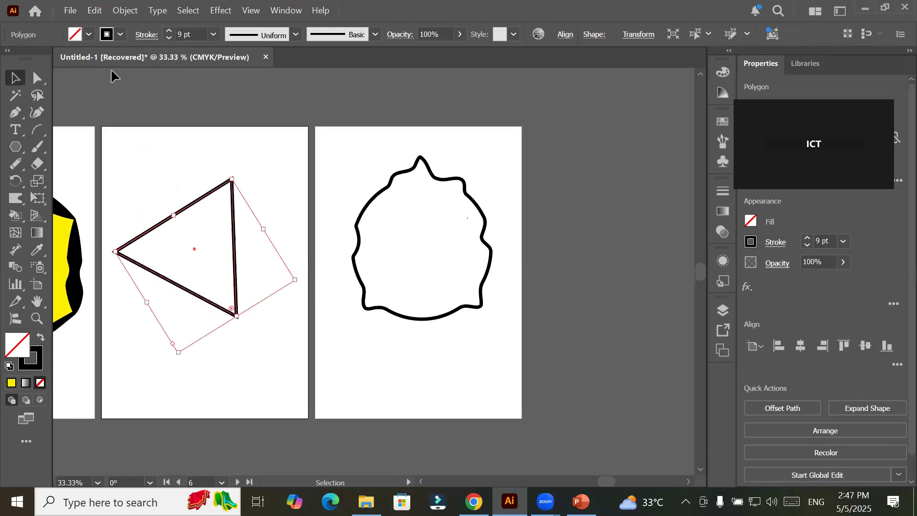
- Give the triangle a light blue stroke and a dark blue fill
{"action": "left_click", "coordinate": [122, 34]}
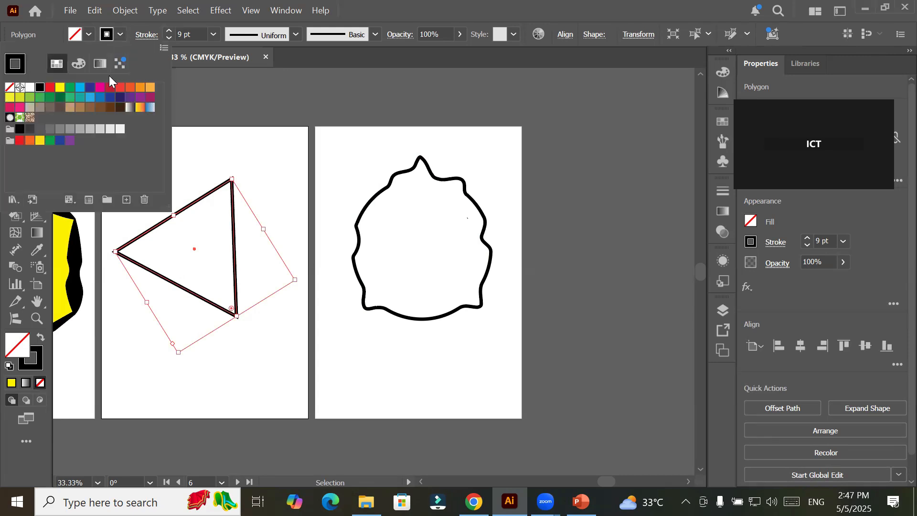
{"action": "left_click", "coordinate": [80, 87]}
{"action": "left_click", "coordinate": [91, 35]}
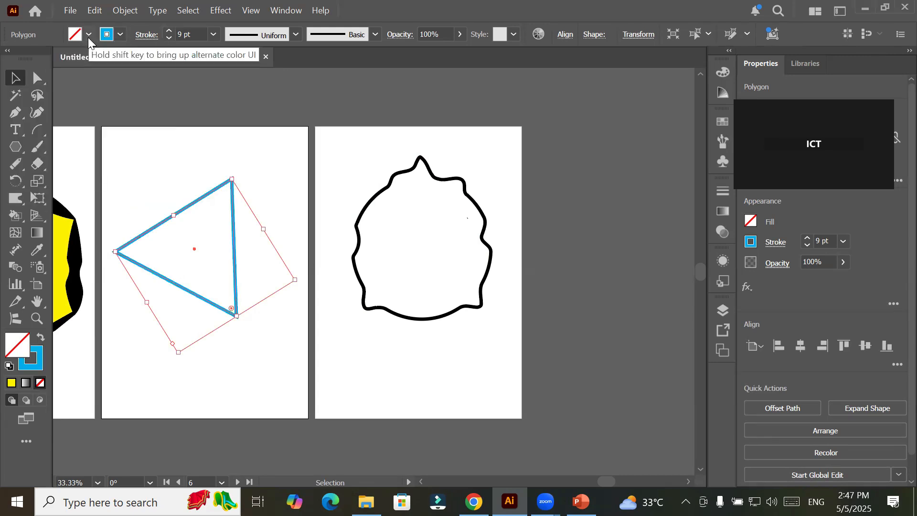
{"action": "left_click", "coordinate": [94, 35]}
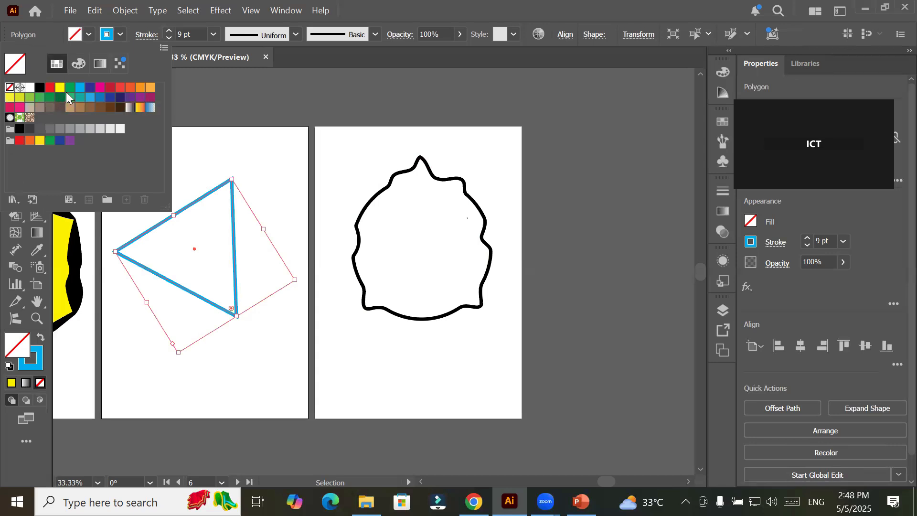
{"action": "left_click", "coordinate": [89, 88]}
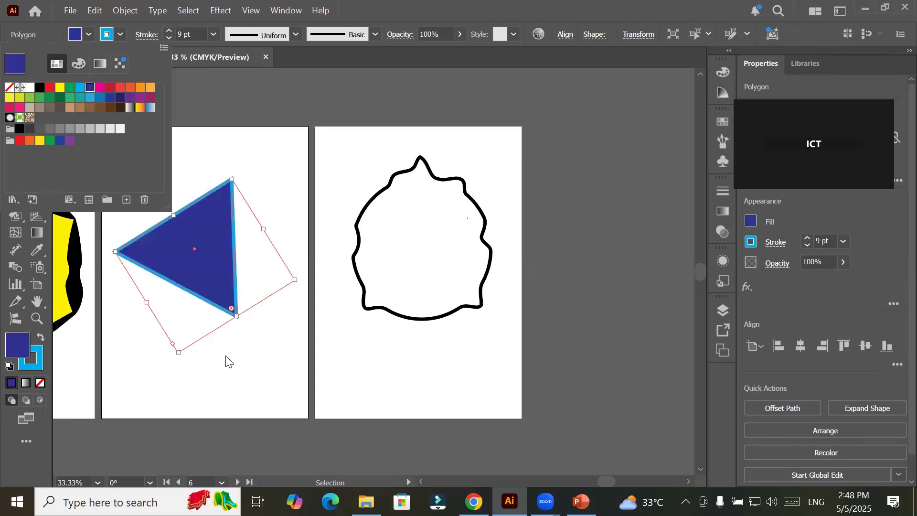
{"action": "left_click", "coordinate": [201, 251]}
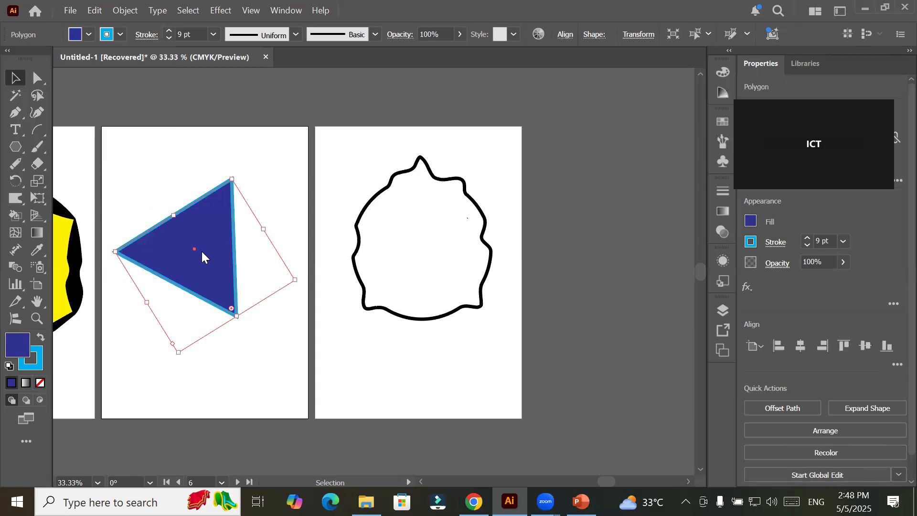
- Activate the Warp tool and set its global brush width to 300 pt
{"action": "left_click", "coordinate": [16, 180]}
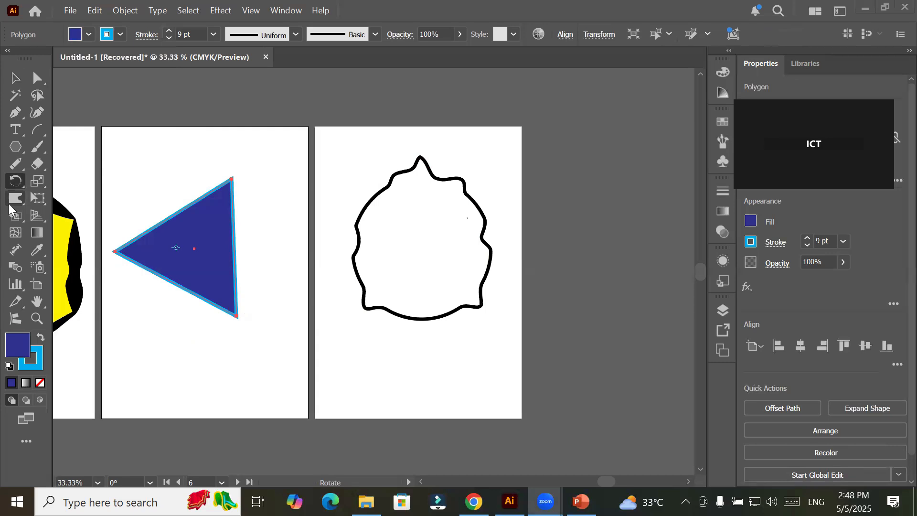
{"action": "left_click", "coordinate": [15, 196]}
{"action": "left_click", "coordinate": [76, 215]}
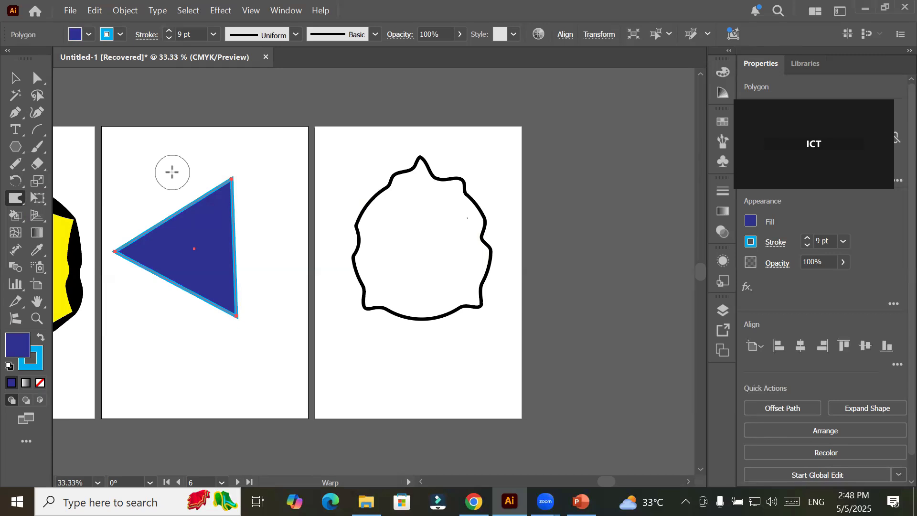
{"action": "double_click", "coordinate": [13, 204]}
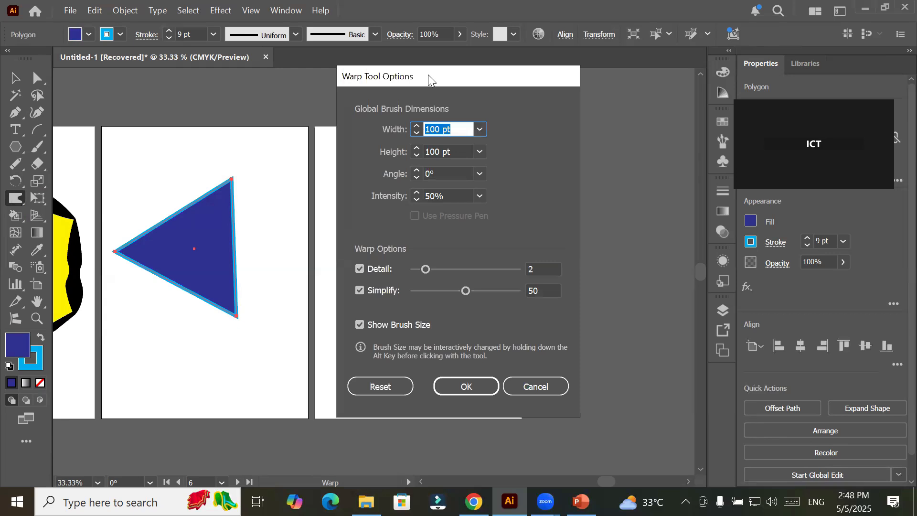
{"action": "left_click_drag", "start_coordinate": [427, 74], "coordinate": [476, 84]}
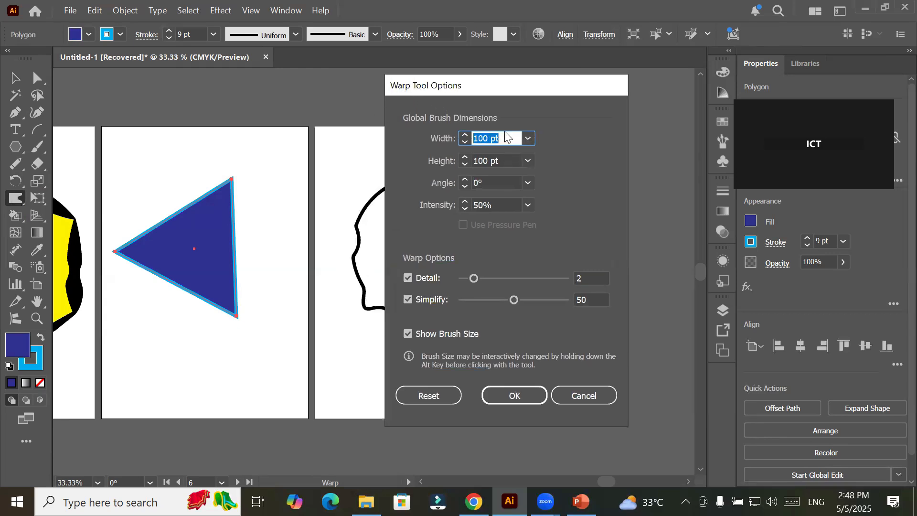
{"action": "left_click", "coordinate": [526, 138]}
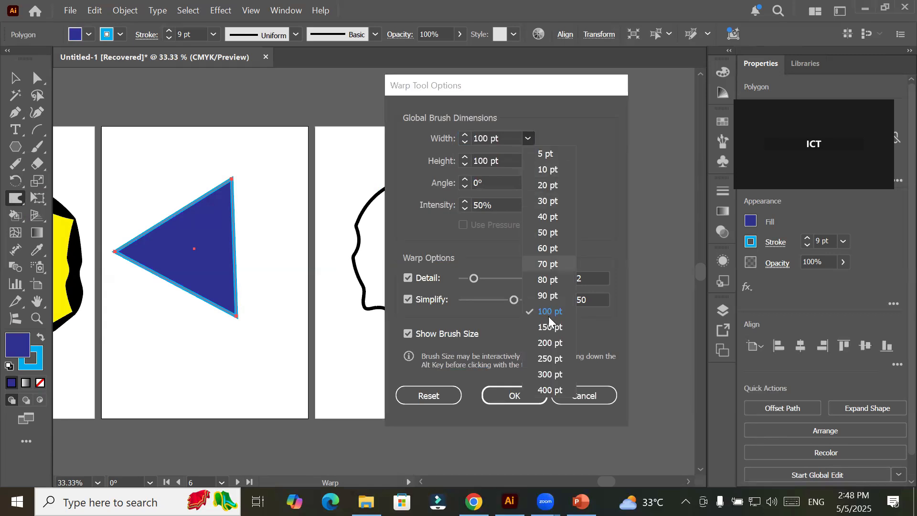
{"action": "left_click", "coordinate": [549, 374]}
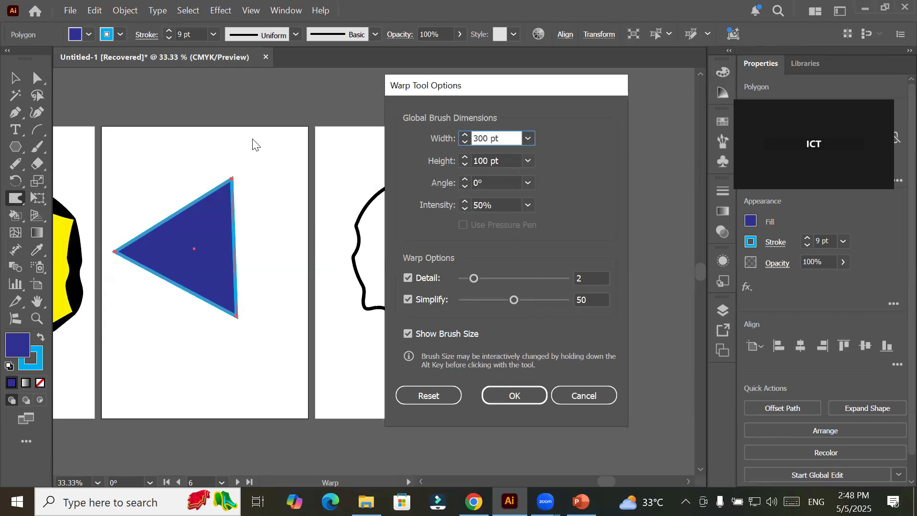
{"action": "left_click", "coordinate": [516, 395]}
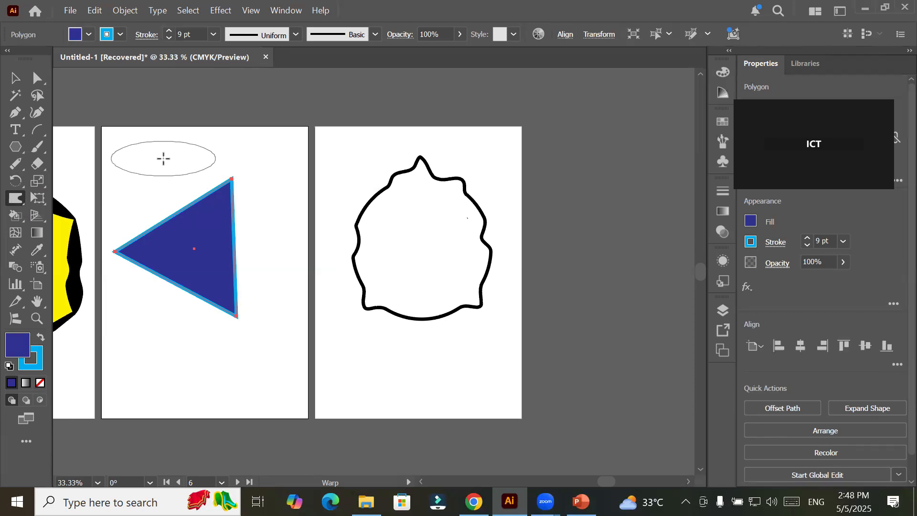
- Try larger and smaller Warp brush heights and set the height back to 100 pt
{"action": "double_click", "coordinate": [14, 200]}
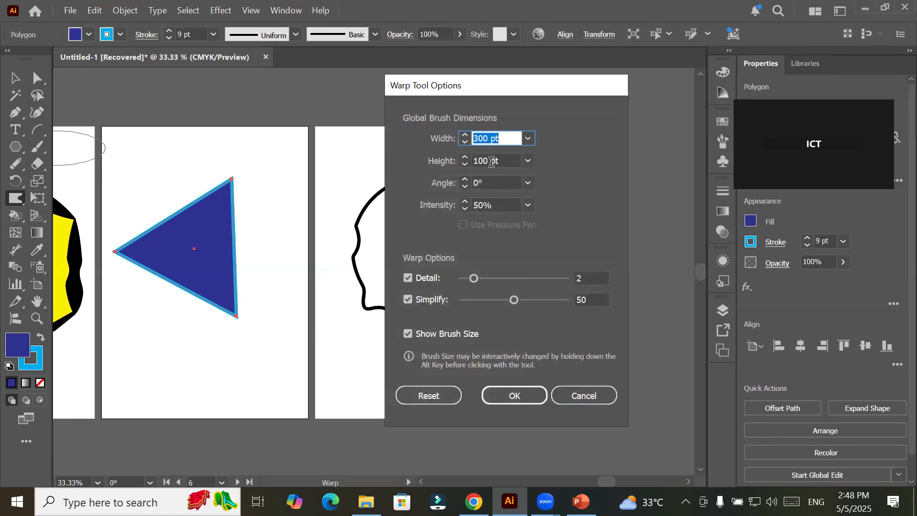
{"action": "left_click", "coordinate": [502, 138]}
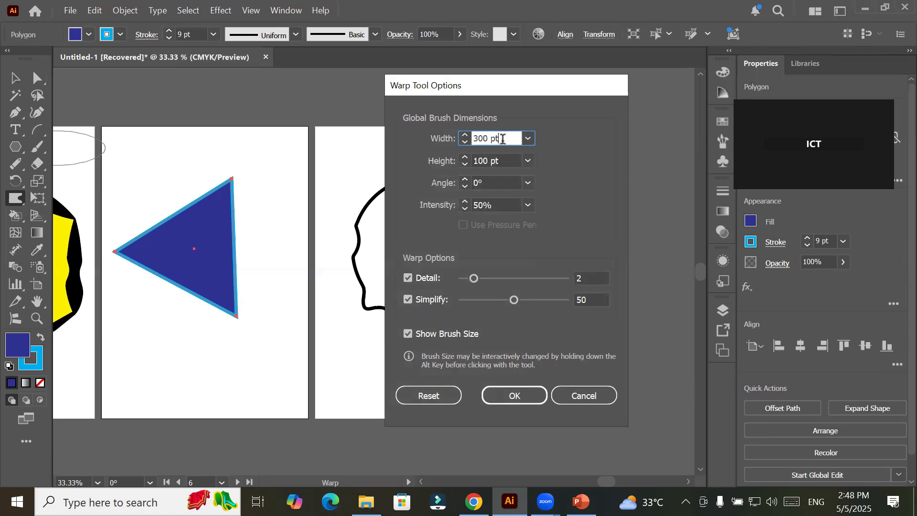
{"action": "left_click", "coordinate": [506, 163]}
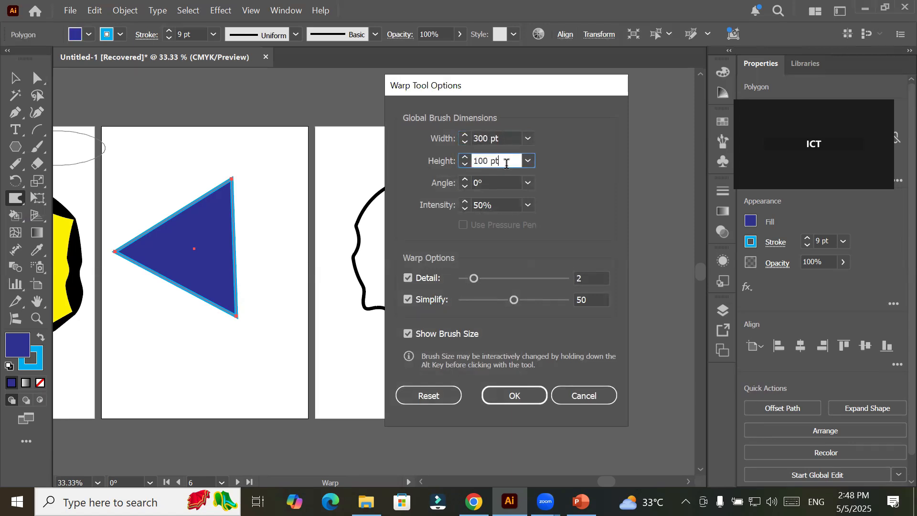
{"action": "left_click", "coordinate": [464, 158]}
{"action": "left_click", "coordinate": [464, 158]}
{"action": "left_click", "coordinate": [464, 157]}
{"action": "left_click", "coordinate": [463, 163]}
{"action": "left_click", "coordinate": [463, 164]}
{"action": "left_click", "coordinate": [463, 164]}
{"action": "left_click", "coordinate": [463, 164]}
{"action": "left_click", "coordinate": [464, 165]}
{"action": "left_click", "coordinate": [464, 164]}
{"action": "left_click", "coordinate": [464, 164]}
{"action": "left_click", "coordinate": [464, 165]}
{"action": "left_click", "coordinate": [464, 164]}
{"action": "left_click", "coordinate": [464, 164]}
{"action": "left_click", "coordinate": [464, 164]}
{"action": "double_click", "coordinate": [479, 160]}
{"action": "type", "text": "100"}
{"action": "left_click", "coordinate": [537, 401]}
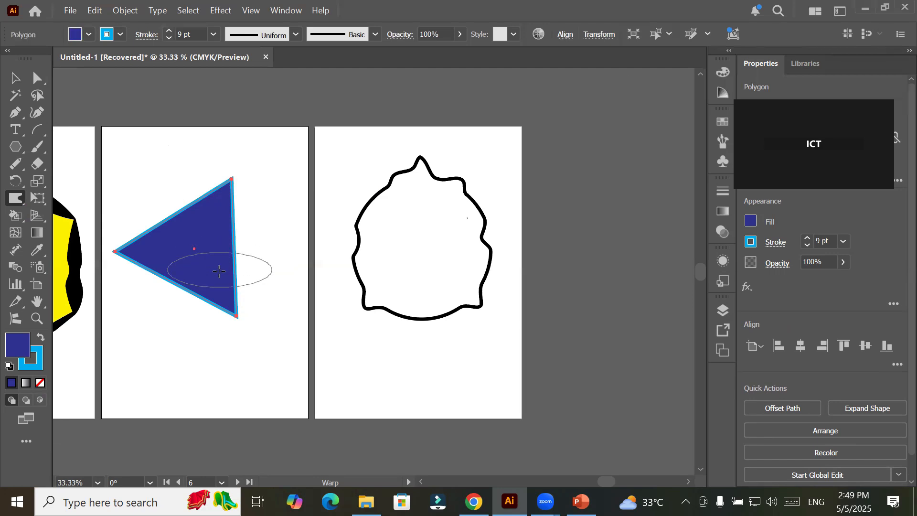
- Pull the blue triangle's three edges outward into long curved horns with the Warp tool
{"action": "mouse_move", "coordinate": [171, 280]}
{"action": "left_mouse_down"}
{"action": "mouse_move", "coordinate": [141, 305]}
{"action": "mouse_move", "coordinate": [147, 312]}
{"action": "left_mouse_up"}
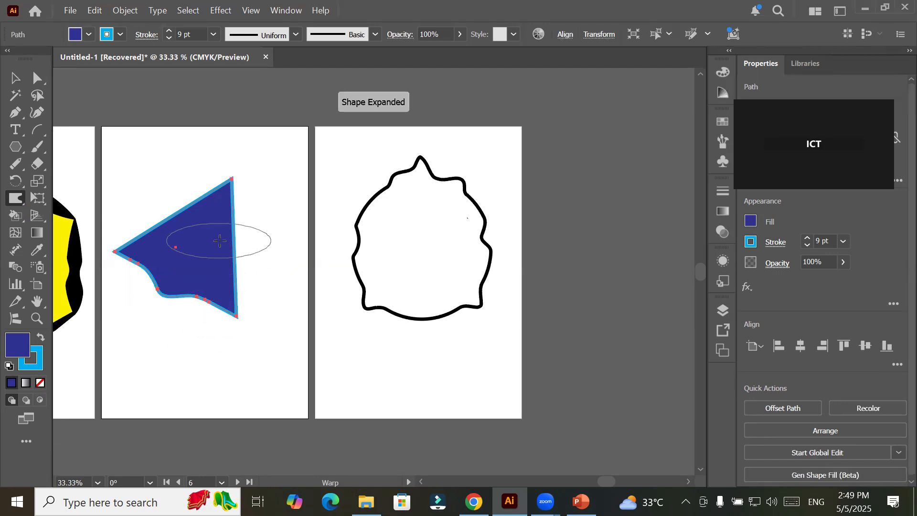
{"action": "left_click_drag", "start_coordinate": [243, 229], "coordinate": [263, 232]}
{"action": "mouse_move", "coordinate": [186, 214]}
{"action": "left_mouse_down"}
{"action": "mouse_move", "coordinate": [166, 181]}
{"action": "mouse_move", "coordinate": [143, 180]}
{"action": "mouse_move", "coordinate": [170, 204]}
{"action": "mouse_move", "coordinate": [137, 178]}
{"action": "mouse_move", "coordinate": [197, 206]}
{"action": "left_mouse_up"}
{"action": "left_click_drag", "start_coordinate": [120, 174], "coordinate": [118, 174]}
{"action": "left_click_drag", "start_coordinate": [168, 192], "coordinate": [83, 183]}
{"action": "mouse_move", "coordinate": [231, 231]}
{"action": "left_mouse_down"}
{"action": "mouse_move", "coordinate": [303, 243]}
{"action": "mouse_move", "coordinate": [311, 274]}
{"action": "mouse_move", "coordinate": [288, 238]}
{"action": "mouse_move", "coordinate": [308, 276]}
{"action": "left_mouse_up"}
{"action": "mouse_move", "coordinate": [279, 237]}
{"action": "left_mouse_down"}
{"action": "mouse_move", "coordinate": [297, 254]}
{"action": "mouse_move", "coordinate": [306, 289]}
{"action": "left_mouse_up"}
{"action": "left_click_drag", "start_coordinate": [174, 282], "coordinate": [115, 354]}
{"action": "mouse_move", "coordinate": [167, 301]}
{"action": "left_mouse_down"}
{"action": "mouse_move", "coordinate": [54, 374]}
{"action": "mouse_move", "coordinate": [166, 334]}
{"action": "mouse_move", "coordinate": [77, 369]}
{"action": "left_mouse_up"}
{"action": "left_click_drag", "start_coordinate": [181, 327], "coordinate": [76, 382]}
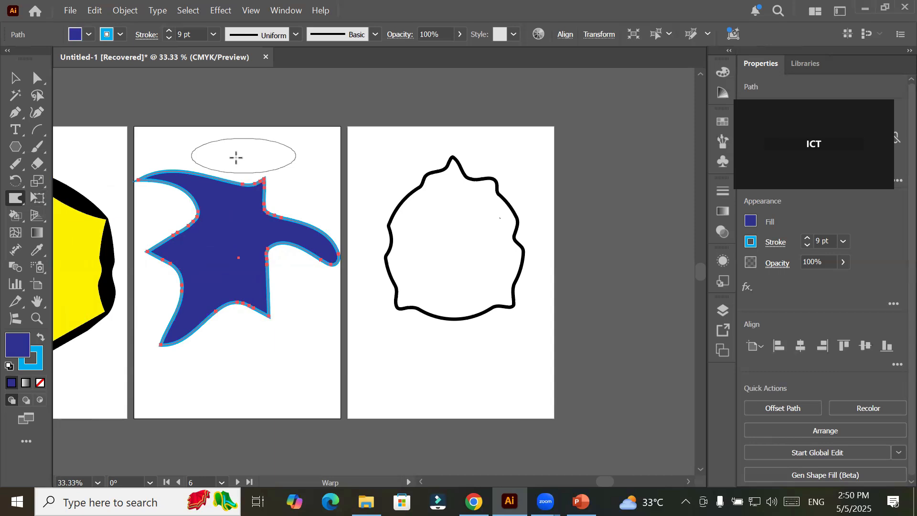
- Set the Warp tool's brush angle to 45°
{"action": "double_click", "coordinate": [15, 200]}
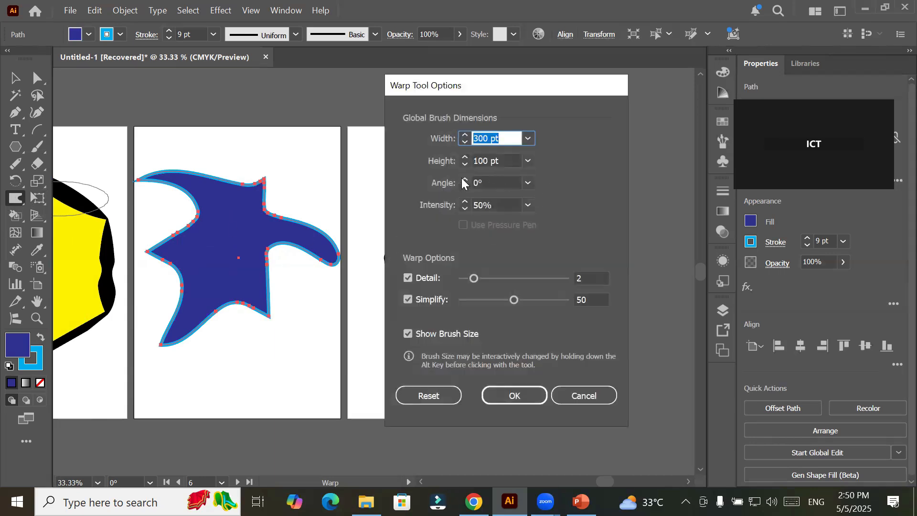
{"action": "left_click", "coordinate": [527, 183]}
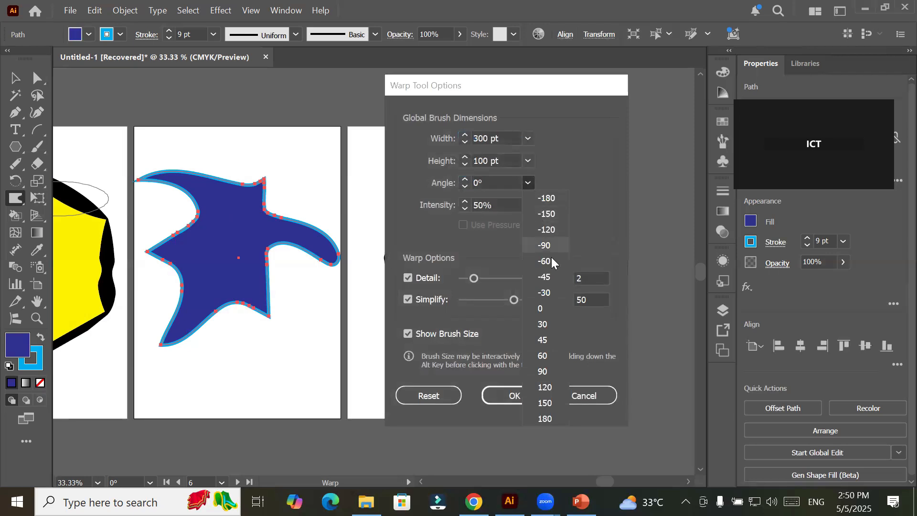
{"action": "left_click", "coordinate": [536, 337]}
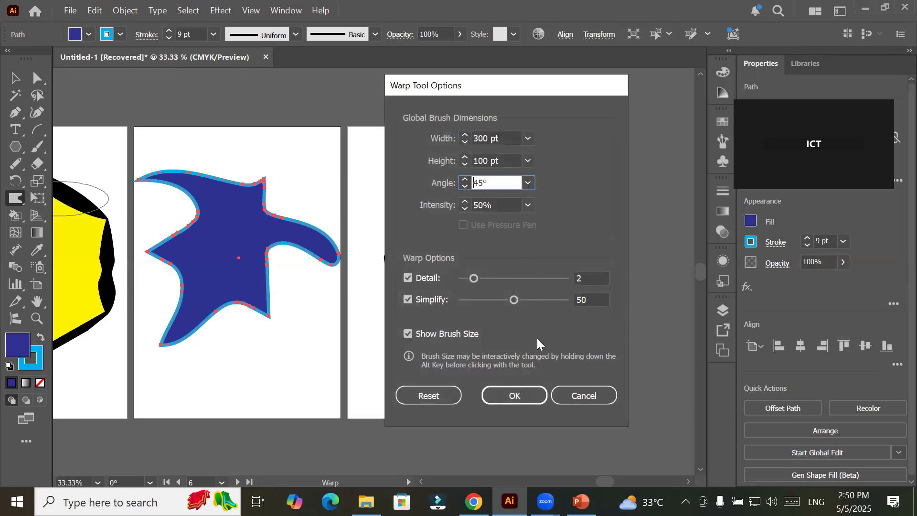
{"action": "left_click", "coordinate": [512, 393]}
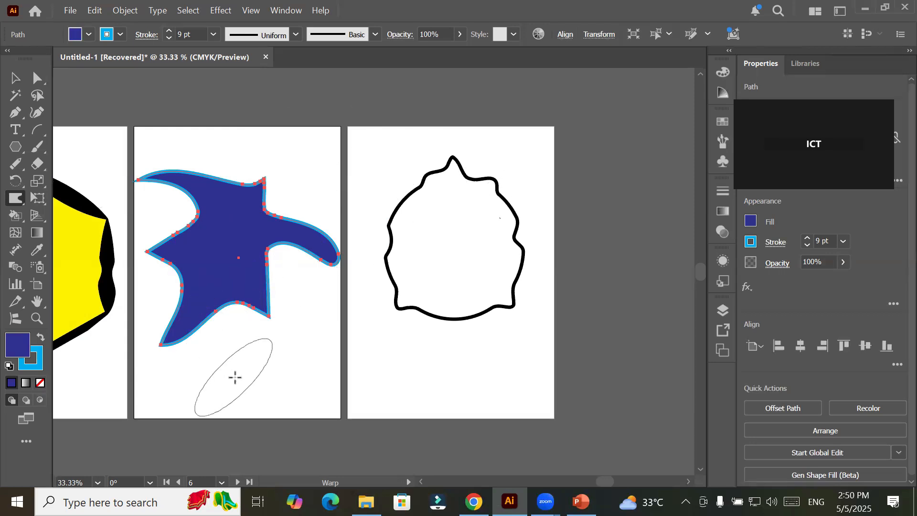
- Warp the blue shape's lower edge into a limb reaching down and to the right, and stretch its lower-left horn to the artboard's left edge
{"action": "mouse_move", "coordinate": [254, 359]}
{"action": "left_mouse_down"}
{"action": "mouse_move", "coordinate": [245, 358]}
{"action": "mouse_move", "coordinate": [239, 286]}
{"action": "mouse_move", "coordinate": [220, 365]}
{"action": "left_mouse_up"}
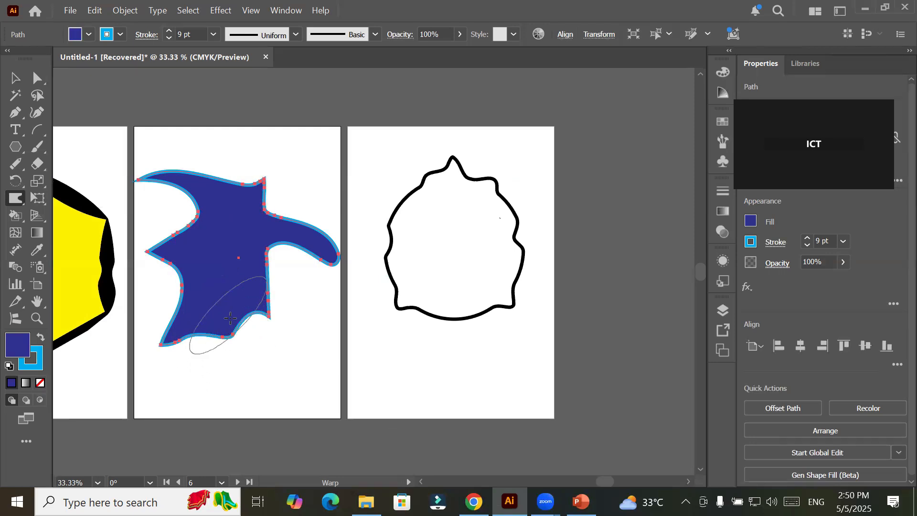
{"action": "left_click_drag", "start_coordinate": [230, 317], "coordinate": [250, 363]}
{"action": "left_click_drag", "start_coordinate": [232, 320], "coordinate": [268, 368]}
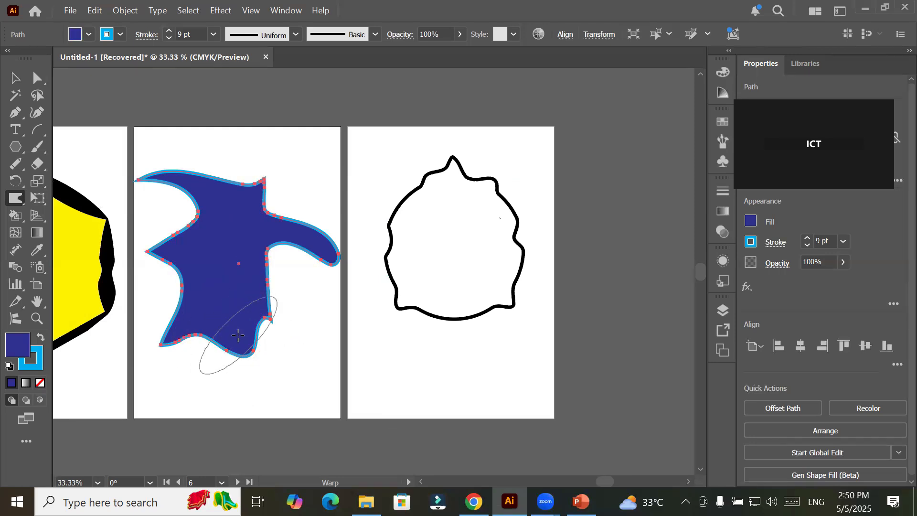
{"action": "left_click_drag", "start_coordinate": [237, 335], "coordinate": [270, 383]}
{"action": "mouse_move", "coordinate": [233, 359]}
{"action": "left_mouse_down"}
{"action": "mouse_move", "coordinate": [266, 384]}
{"action": "mouse_move", "coordinate": [251, 381]}
{"action": "mouse_move", "coordinate": [249, 362]}
{"action": "mouse_move", "coordinate": [286, 380]}
{"action": "left_mouse_up"}
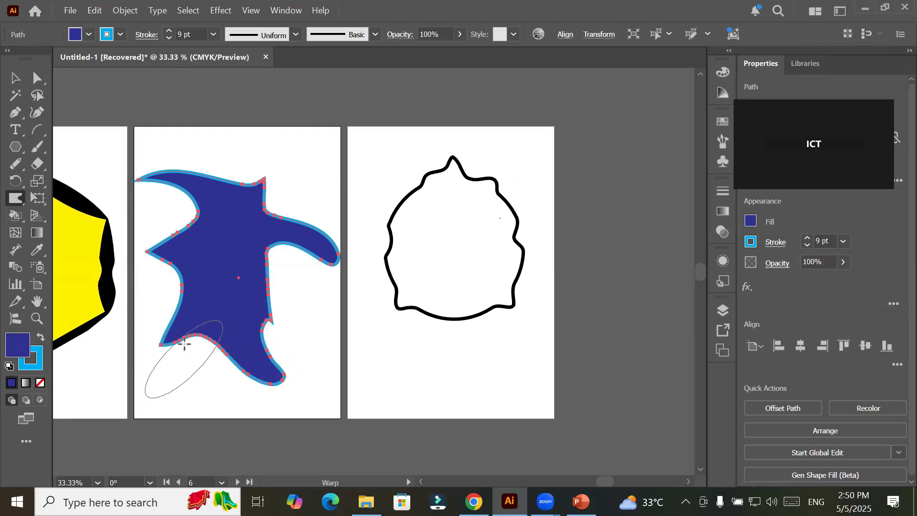
{"action": "mouse_move", "coordinate": [183, 336]}
{"action": "left_mouse_down"}
{"action": "mouse_move", "coordinate": [123, 381]}
{"action": "mouse_move", "coordinate": [135, 353]}
{"action": "mouse_move", "coordinate": [113, 356]}
{"action": "left_mouse_up"}
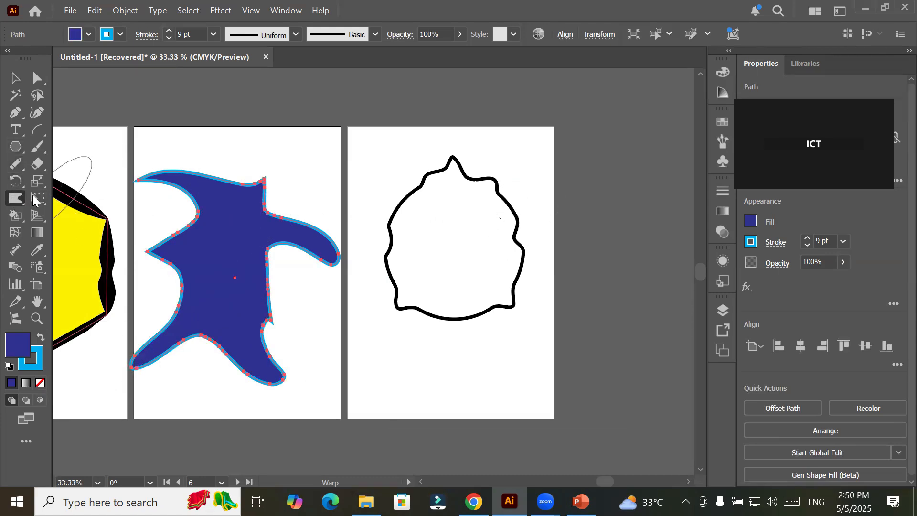
- Set the Warp tool's intensity to 100% and pull two long arms outward from the blue shape's upper part
{"action": "double_click", "coordinate": [10, 203]}
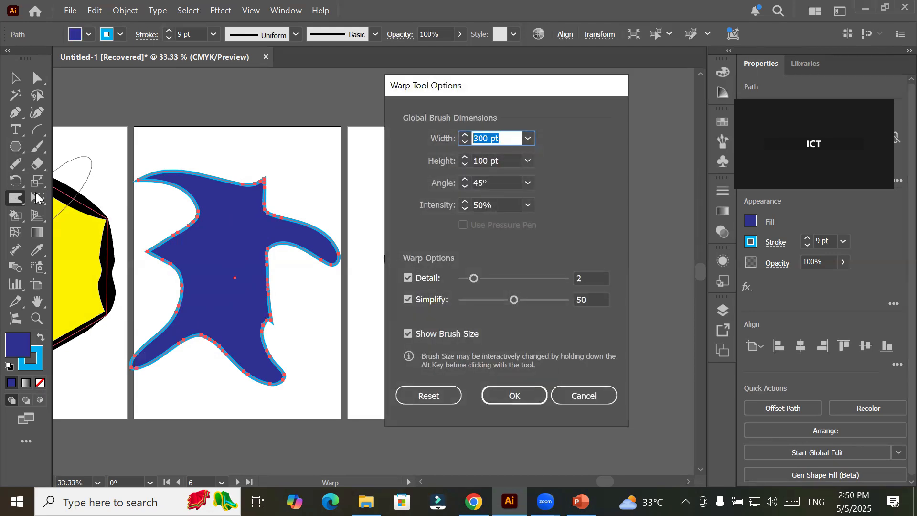
{"action": "left_click", "coordinate": [527, 205]}
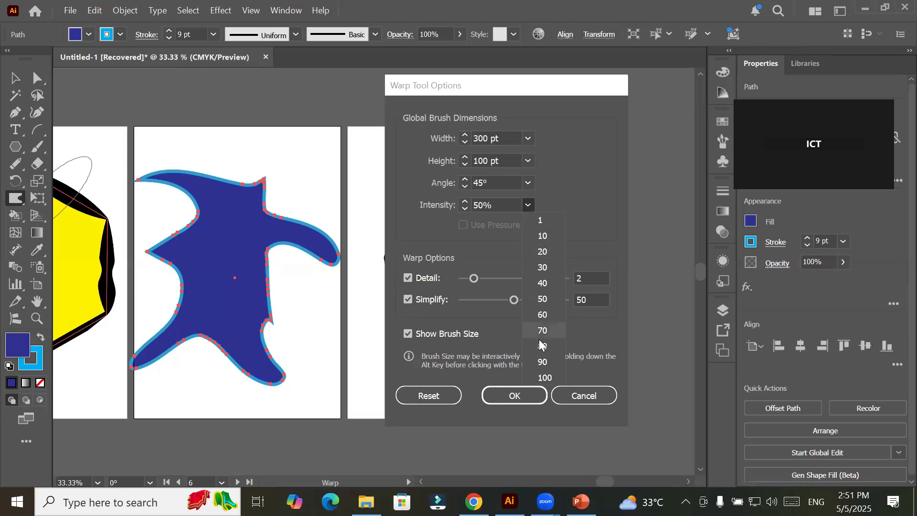
{"action": "left_click", "coordinate": [544, 377]}
{"action": "left_click", "coordinate": [499, 395]}
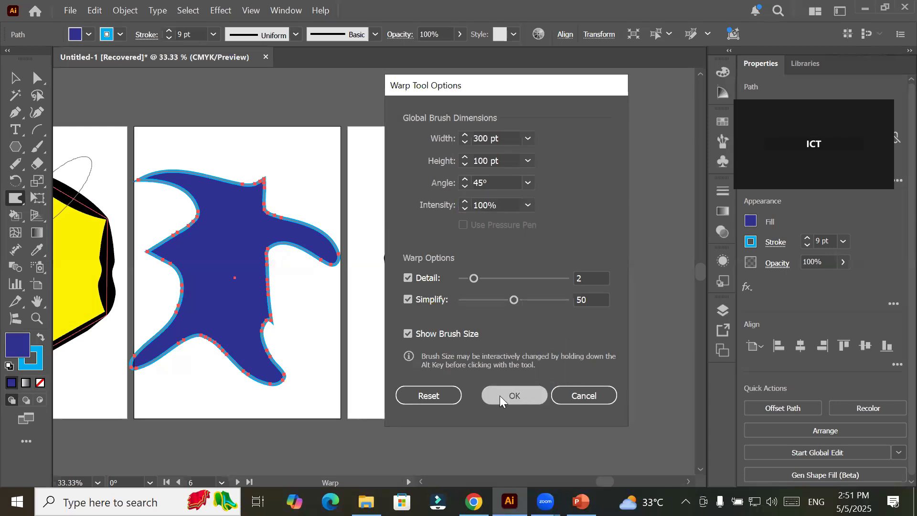
{"action": "mouse_move", "coordinate": [241, 198]}
{"action": "left_mouse_down"}
{"action": "mouse_move", "coordinate": [276, 151]}
{"action": "mouse_move", "coordinate": [437, 132]}
{"action": "left_mouse_up"}
{"action": "mouse_move", "coordinate": [183, 213]}
{"action": "left_mouse_down"}
{"action": "mouse_move", "coordinate": [200, 206]}
{"action": "mouse_move", "coordinate": [59, 143]}
{"action": "mouse_move", "coordinate": [57, 153]}
{"action": "left_mouse_up"}
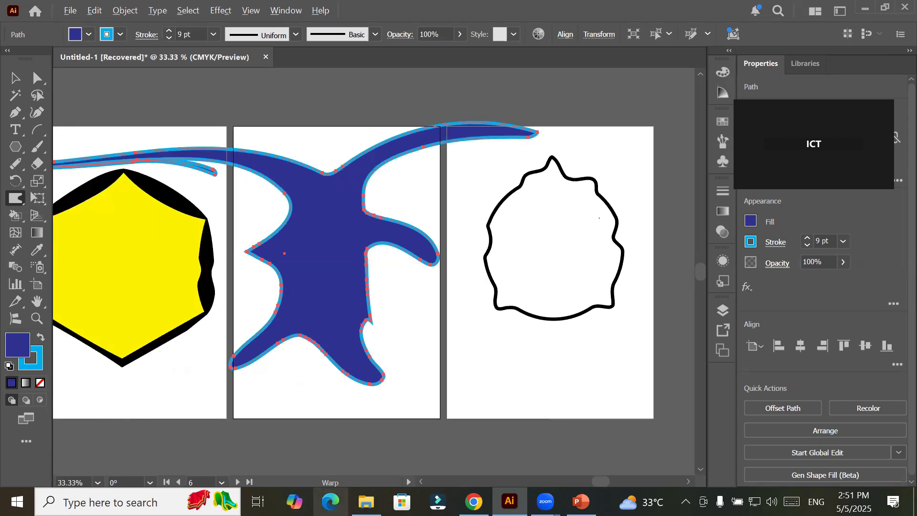
- Select the wavy black outline on the last artboard and warp four long arms out toward its corners
{"action": "key", "text": "v"}
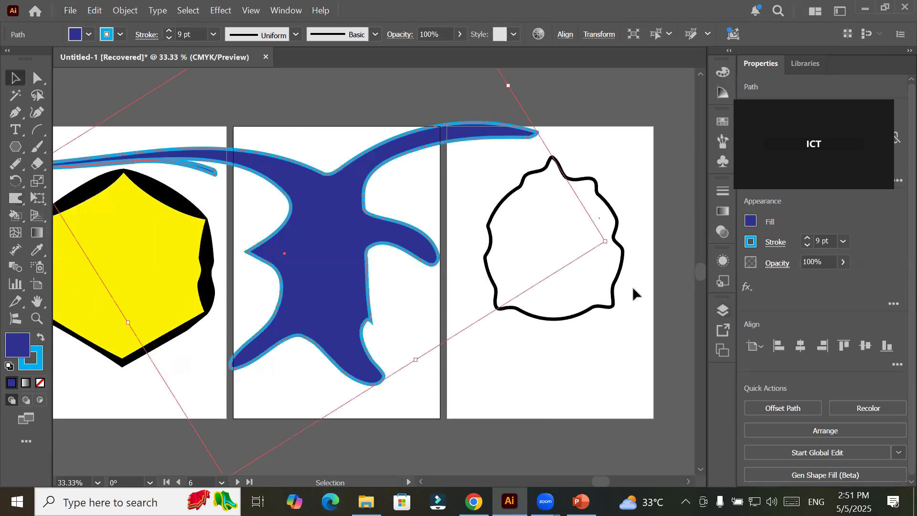
{"action": "left_click", "coordinate": [596, 305]}
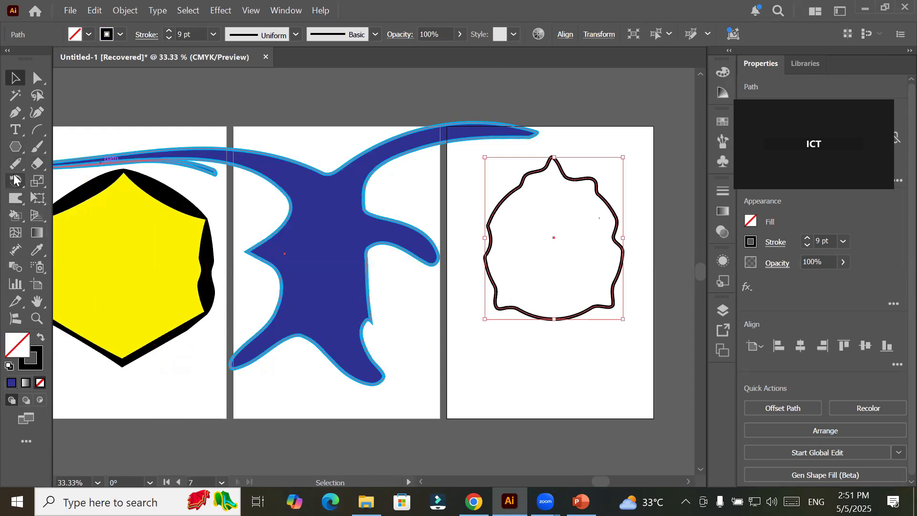
{"action": "left_click", "coordinate": [10, 200]}
{"action": "mouse_move", "coordinate": [544, 294]}
{"action": "left_mouse_down"}
{"action": "mouse_move", "coordinate": [474, 383]}
{"action": "mouse_move", "coordinate": [403, 403]}
{"action": "left_mouse_up"}
{"action": "left_click_drag", "start_coordinate": [571, 360], "coordinate": [651, 401]}
{"action": "left_click_drag", "start_coordinate": [494, 241], "coordinate": [380, 198]}
{"action": "mouse_move", "coordinate": [586, 201]}
{"action": "left_mouse_down"}
{"action": "mouse_move", "coordinate": [654, 174]}
{"action": "mouse_move", "coordinate": [685, 182]}
{"action": "left_mouse_up"}
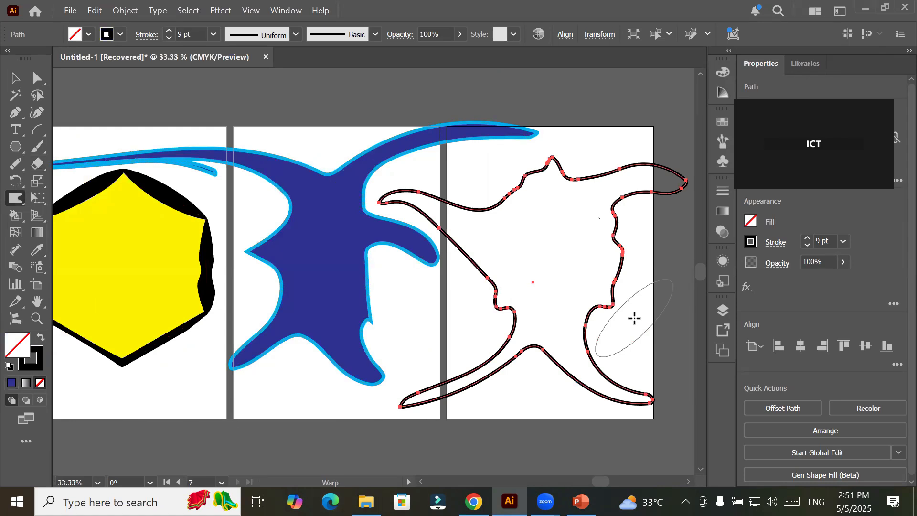
- Delete all artwork from the artboards
{"action": "key", "text": "ctrl+a"}
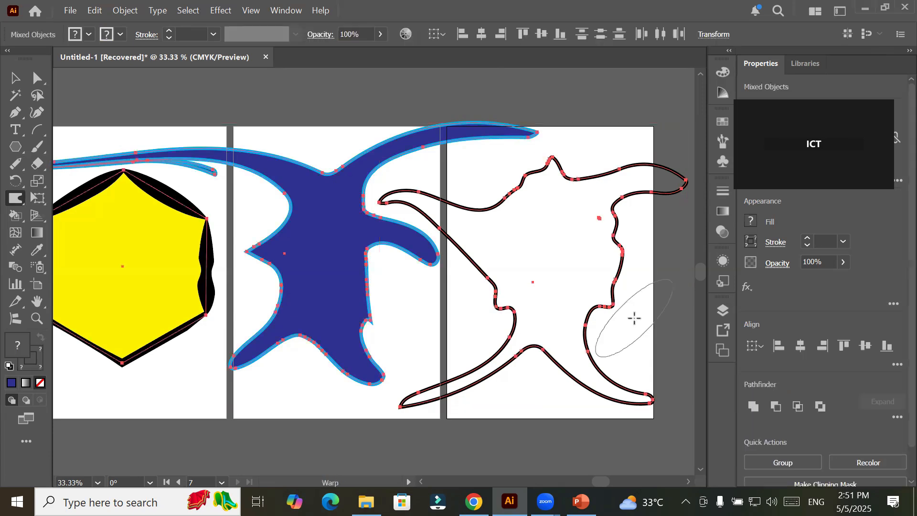
{"action": "key", "text": "Delete"}
- Draw a rectangle about 338 by 549 pt on the second-to-last artboard and fill it with red
{"action": "left_click", "coordinate": [14, 148]}
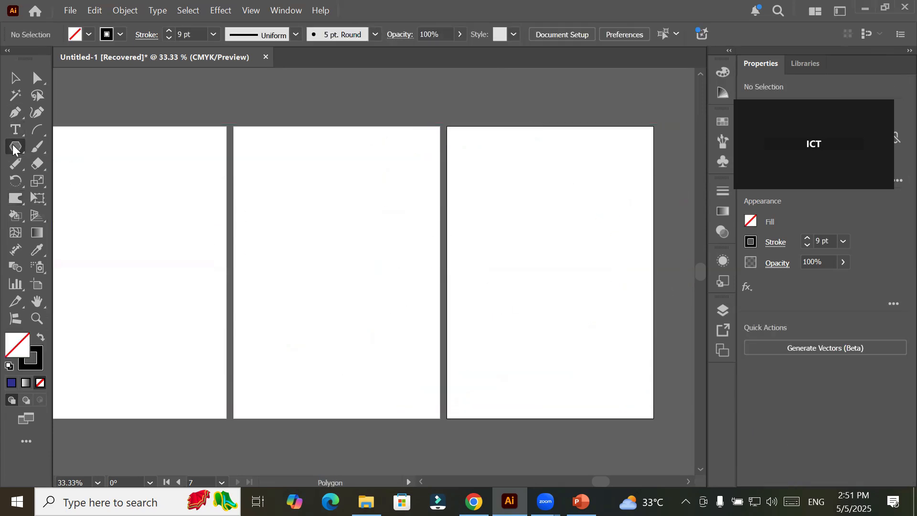
{"action": "left_click", "coordinate": [14, 149]}
{"action": "left_click", "coordinate": [62, 147]}
{"action": "left_click_drag", "start_coordinate": [283, 172], "coordinate": [403, 364]}
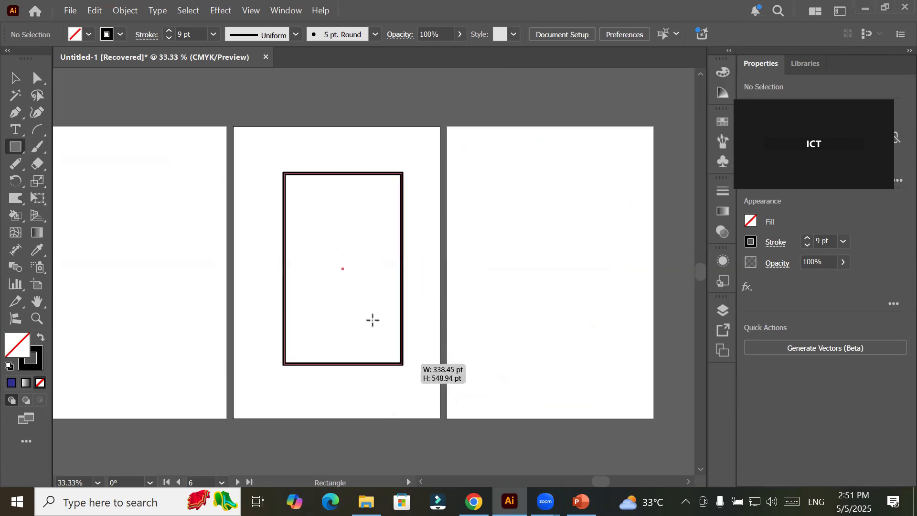
{"action": "left_click", "coordinate": [90, 34]}
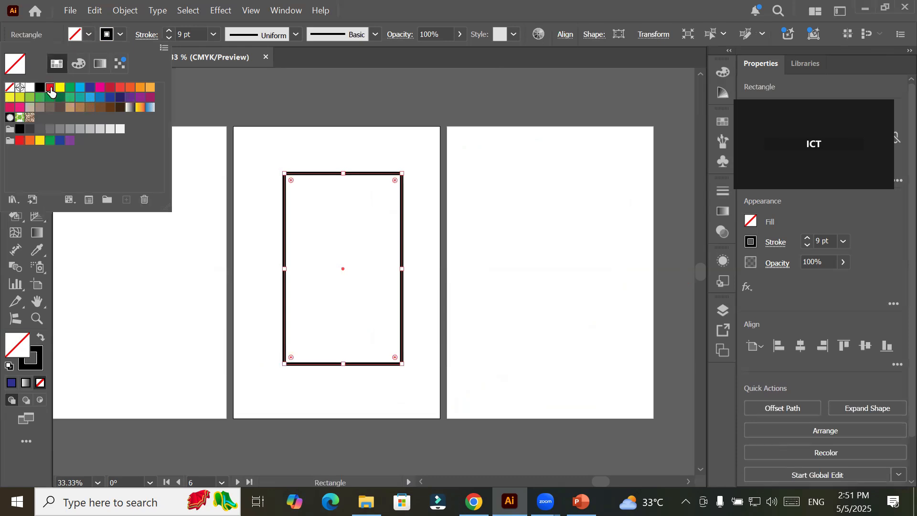
{"action": "left_click", "coordinate": [50, 89]}
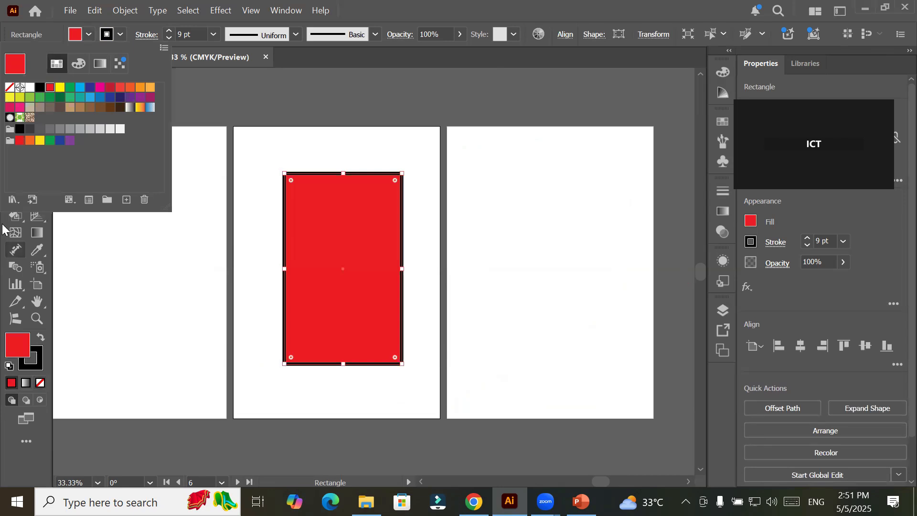
{"action": "left_click", "coordinate": [17, 272]}
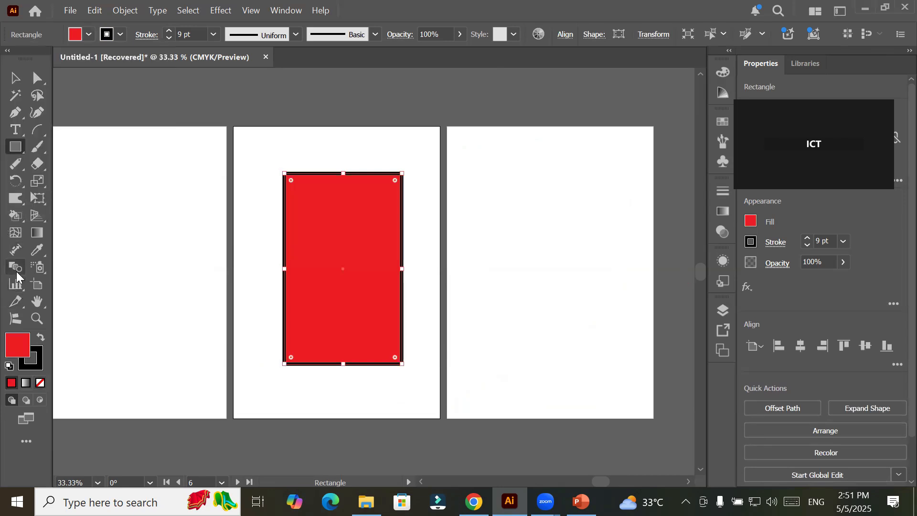
- Warp two outward bulges on each vertical side of the red rectangle, keeping the current Warp brush options
{"action": "left_click", "coordinate": [15, 199]}
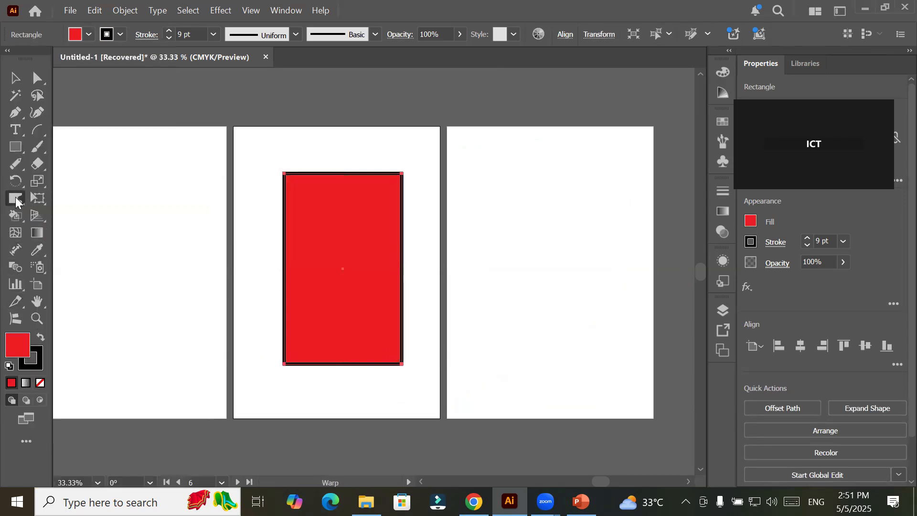
{"action": "double_click", "coordinate": [16, 201]}
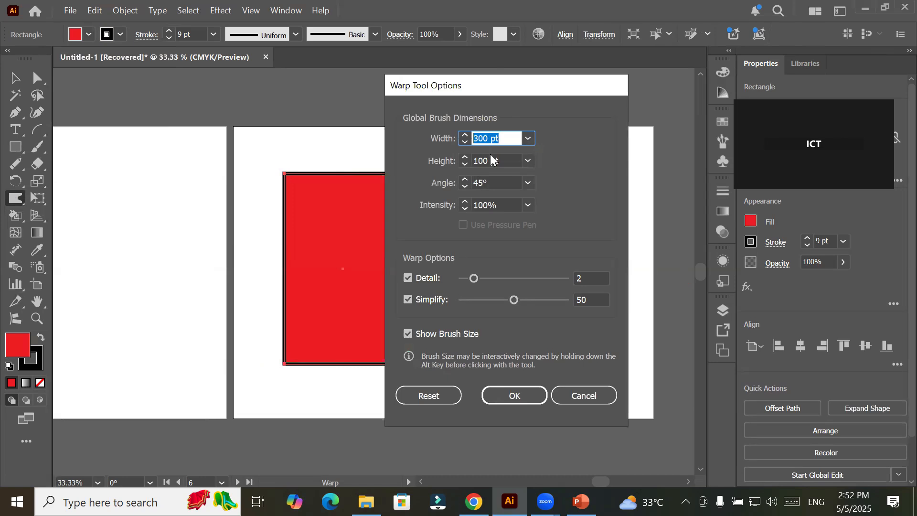
{"action": "left_click", "coordinate": [522, 393]}
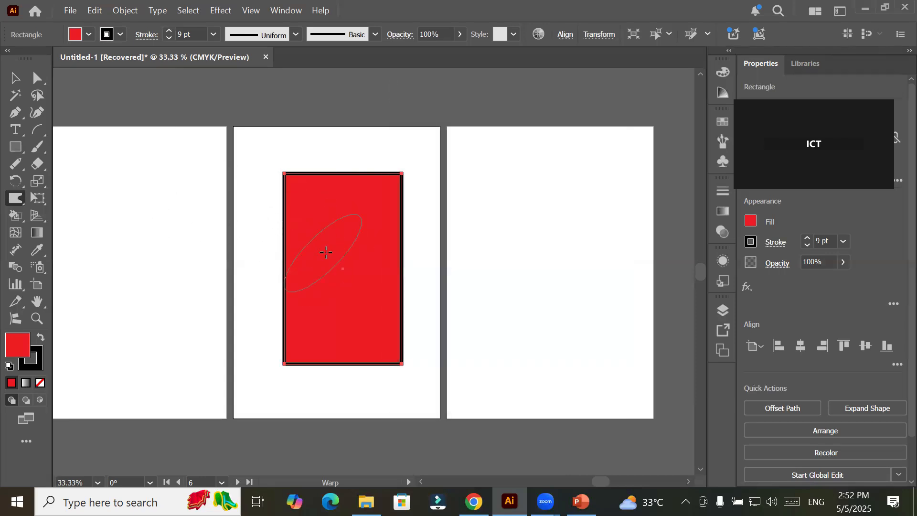
{"action": "left_click_drag", "start_coordinate": [296, 239], "coordinate": [238, 223]}
{"action": "left_click_drag", "start_coordinate": [380, 231], "coordinate": [432, 219]}
{"action": "left_click_drag", "start_coordinate": [299, 294], "coordinate": [235, 319]}
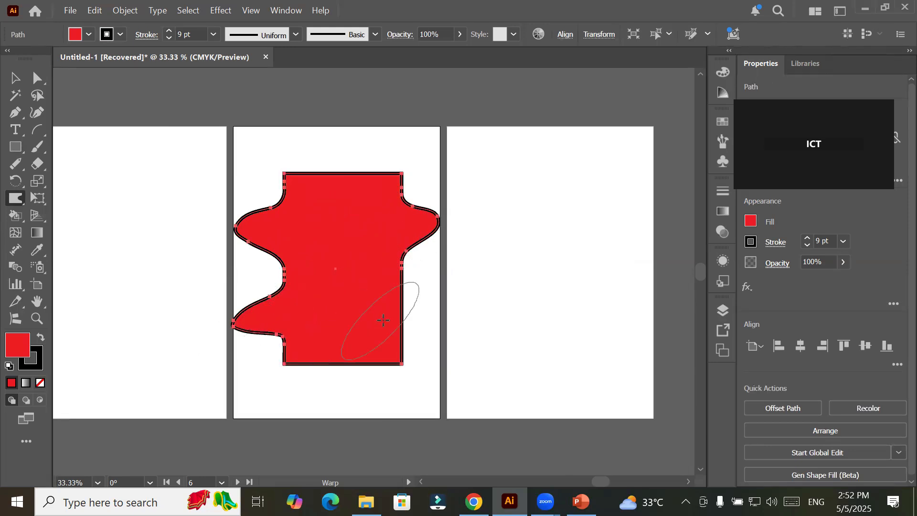
{"action": "left_click_drag", "start_coordinate": [389, 312], "coordinate": [432, 315]}
- Warp the red shape's top edge upward, pull a spike from its upper right, and distort its right and lower edges
{"action": "left_click_drag", "start_coordinate": [348, 178], "coordinate": [365, 147]}
{"action": "mouse_move", "coordinate": [318, 189]}
{"action": "left_mouse_down"}
{"action": "mouse_move", "coordinate": [305, 161]}
{"action": "mouse_move", "coordinate": [260, 152]}
{"action": "left_mouse_up"}
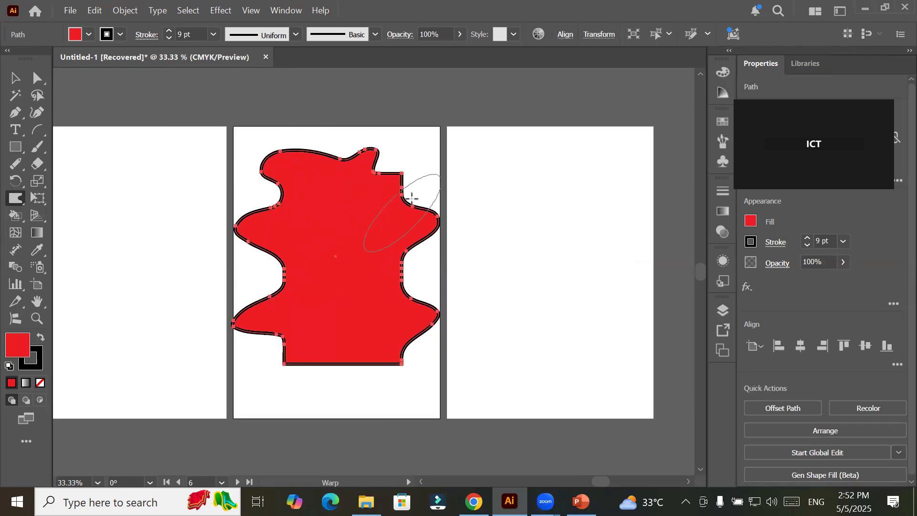
{"action": "left_click_drag", "start_coordinate": [405, 208], "coordinate": [447, 170]}
{"action": "left_click_drag", "start_coordinate": [413, 246], "coordinate": [434, 239]}
{"action": "mouse_move", "coordinate": [405, 297]}
{"action": "left_mouse_down"}
{"action": "mouse_move", "coordinate": [411, 351]}
{"action": "mouse_move", "coordinate": [293, 381]}
{"action": "mouse_move", "coordinate": [250, 352]}
{"action": "mouse_move", "coordinate": [248, 329]}
{"action": "left_mouse_up"}
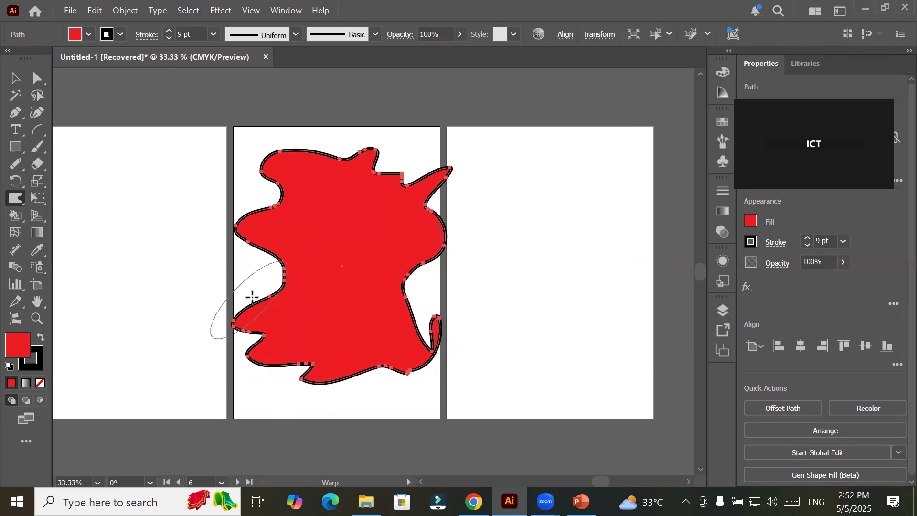
- Warp deep notches into both sides of the red shape's middle and pull three claws from its lower left
{"action": "mouse_move", "coordinate": [255, 274]}
{"action": "left_mouse_down"}
{"action": "mouse_move", "coordinate": [266, 254]}
{"action": "mouse_move", "coordinate": [317, 251]}
{"action": "mouse_move", "coordinate": [273, 268]}
{"action": "mouse_move", "coordinate": [325, 282]}
{"action": "mouse_move", "coordinate": [297, 276]}
{"action": "mouse_move", "coordinate": [354, 269]}
{"action": "left_mouse_up"}
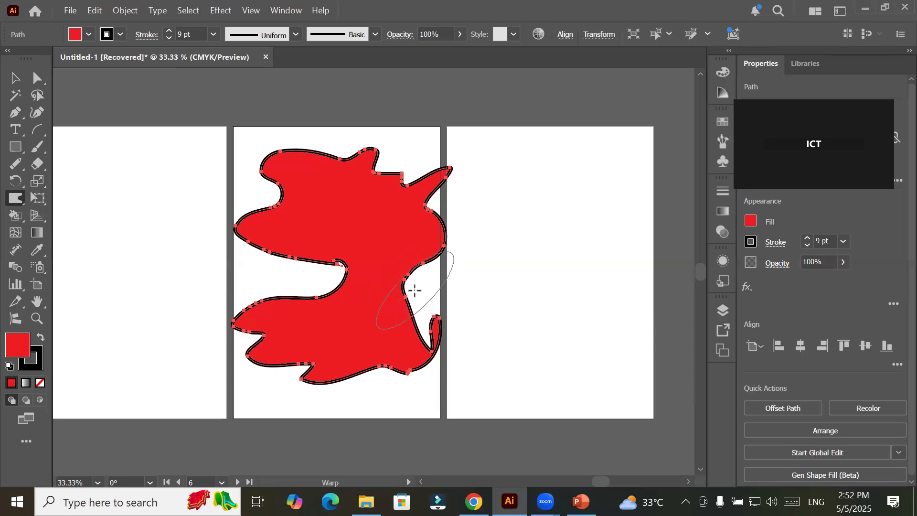
{"action": "left_click_drag", "start_coordinate": [411, 288], "coordinate": [370, 295]}
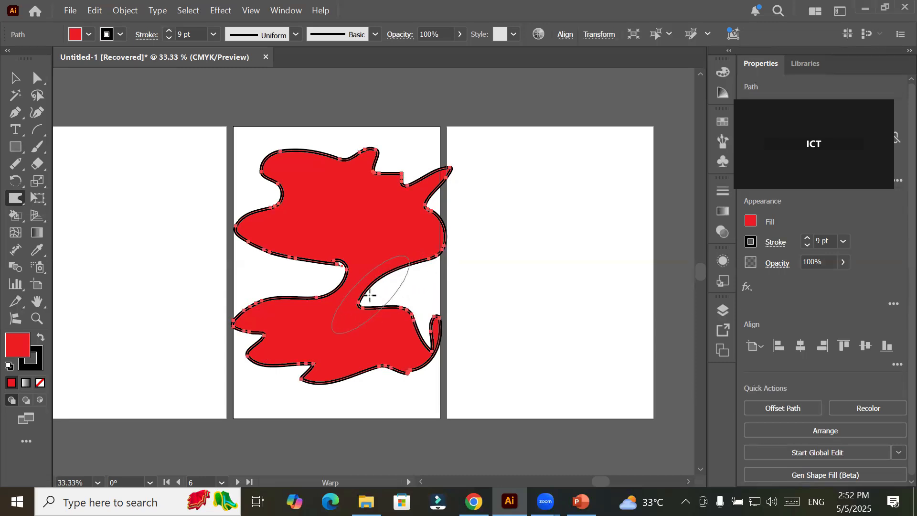
{"action": "mouse_move", "coordinate": [257, 316]}
{"action": "left_mouse_down"}
{"action": "mouse_move", "coordinate": [195, 274]}
{"action": "mouse_move", "coordinate": [195, 285]}
{"action": "mouse_move", "coordinate": [134, 282]}
{"action": "mouse_move", "coordinate": [143, 292]}
{"action": "mouse_move", "coordinate": [122, 325]}
{"action": "left_mouse_up"}
{"action": "left_click_drag", "start_coordinate": [205, 286], "coordinate": [159, 327]}
{"action": "left_click_drag", "start_coordinate": [227, 303], "coordinate": [182, 355]}
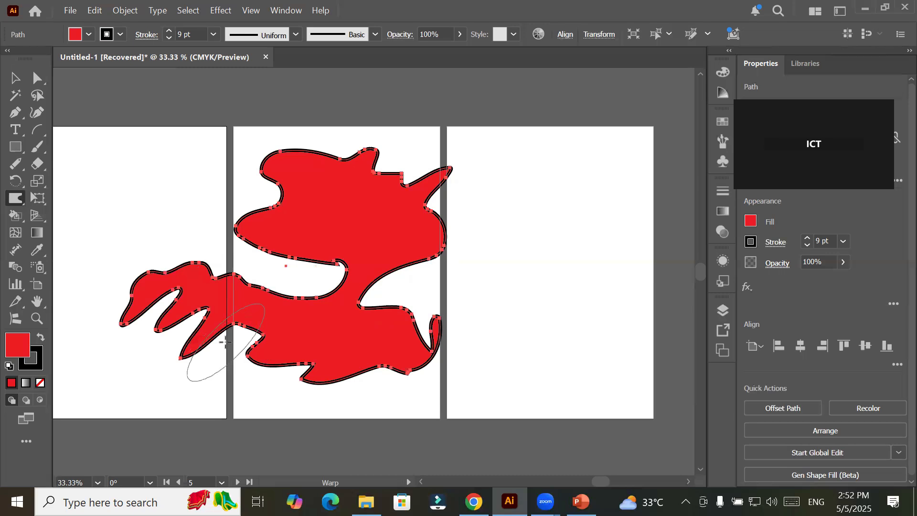
- Draw a red circle with the Ellipse tool on the empty last artboard
{"action": "left_click", "coordinate": [16, 199]}
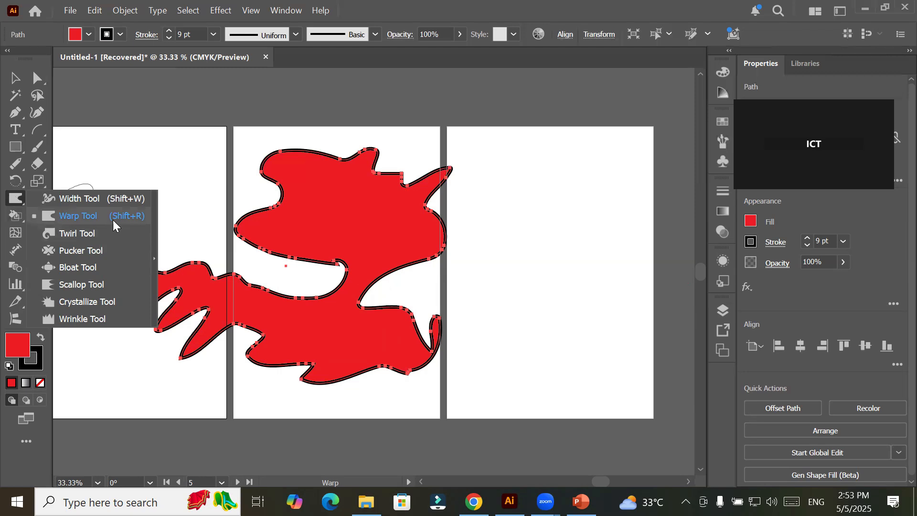
{"action": "left_click", "coordinate": [17, 149]}
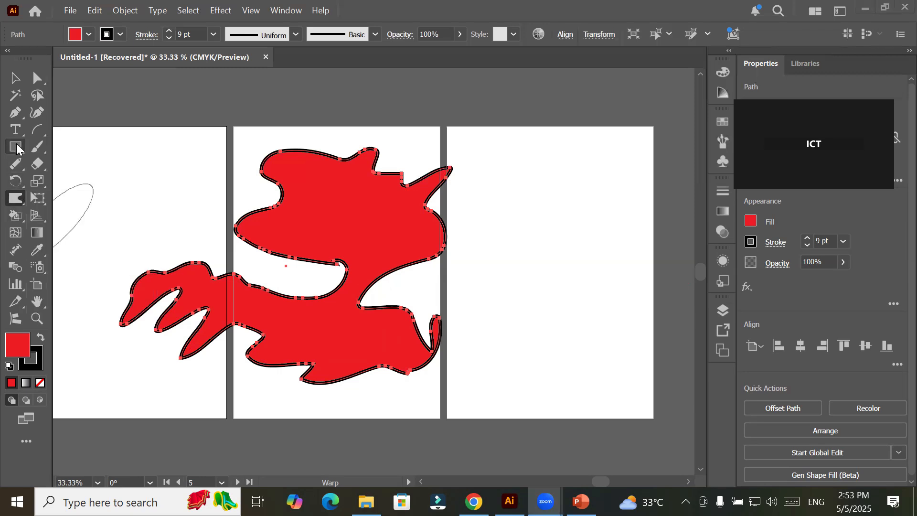
{"action": "left_click", "coordinate": [17, 148]}
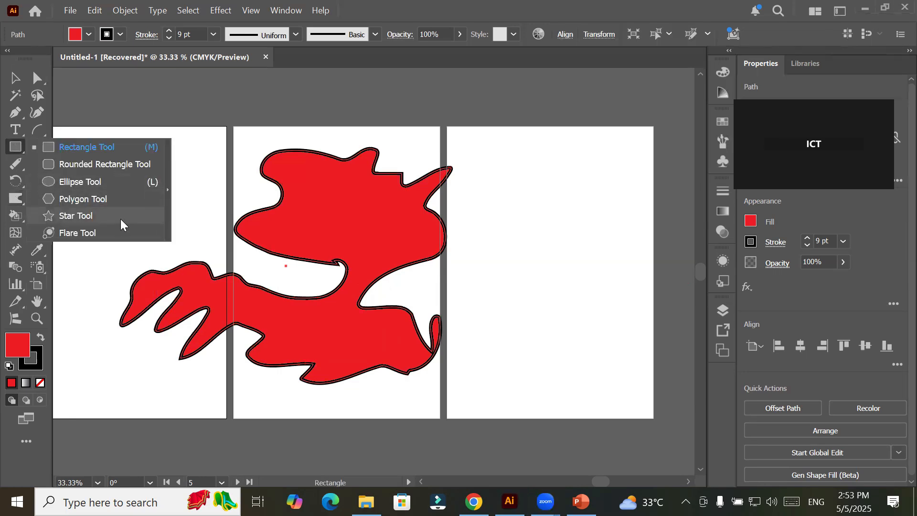
{"action": "left_click", "coordinate": [102, 181]}
{"action": "left_click_drag", "start_coordinate": [493, 201], "coordinate": [647, 354]}
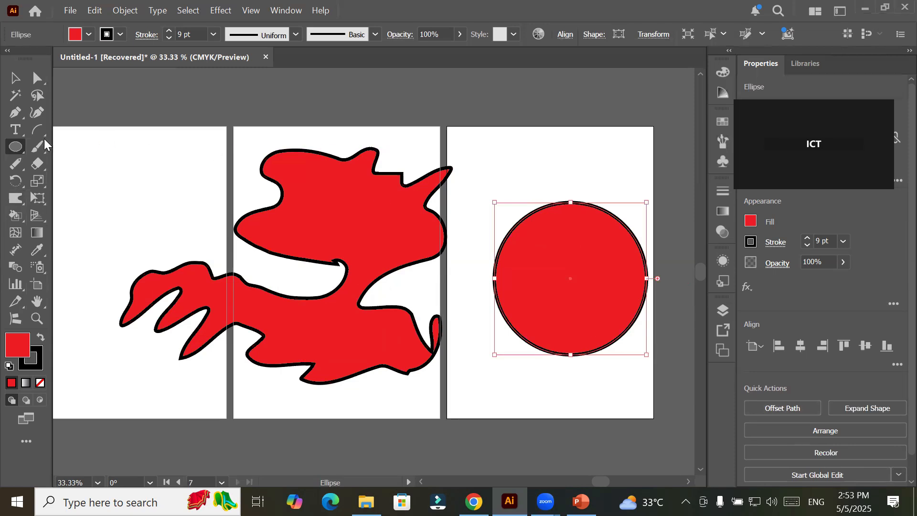
- Set the Warp tool's brush width to 100 pt and its intensity to 50%
{"action": "double_click", "coordinate": [12, 200]}
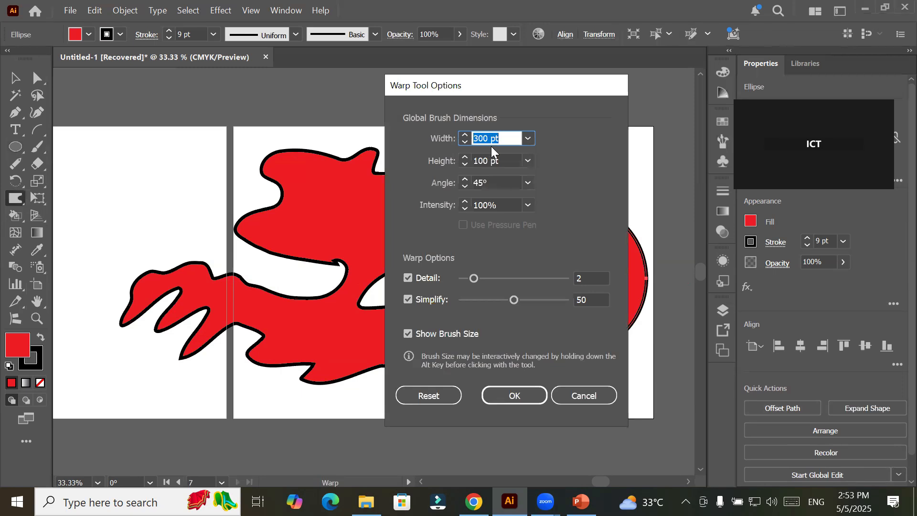
{"action": "double_click", "coordinate": [480, 138]}
{"action": "type", "text": "100"}
{"action": "left_click", "coordinate": [492, 187]}
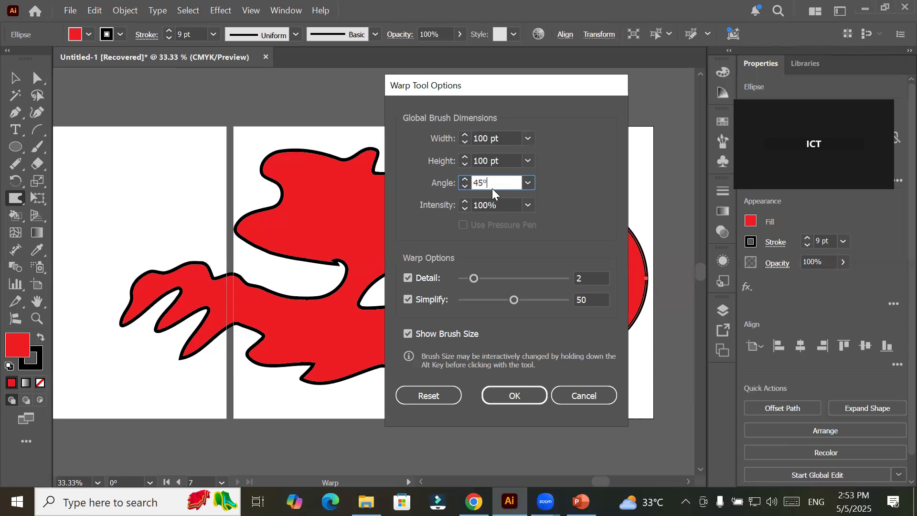
{"action": "left_click", "coordinate": [527, 204]}
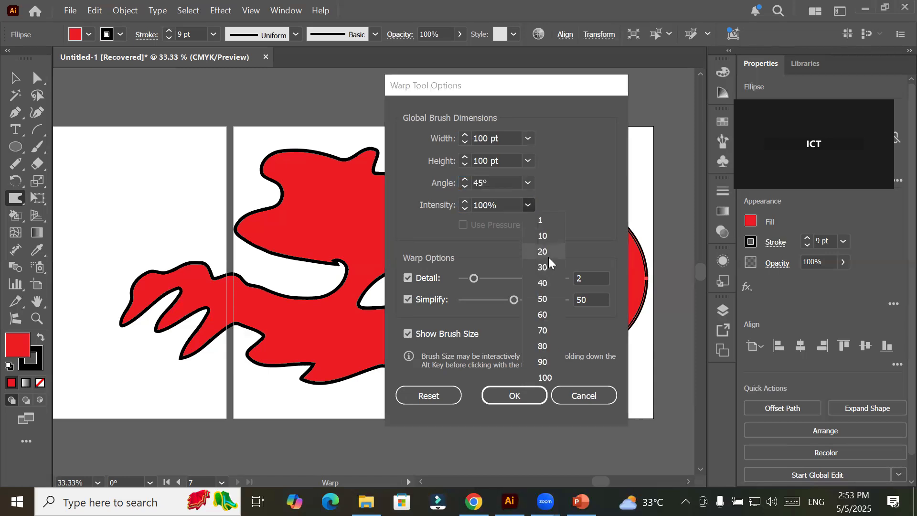
{"action": "left_click", "coordinate": [542, 298]}
{"action": "left_click", "coordinate": [513, 395]}
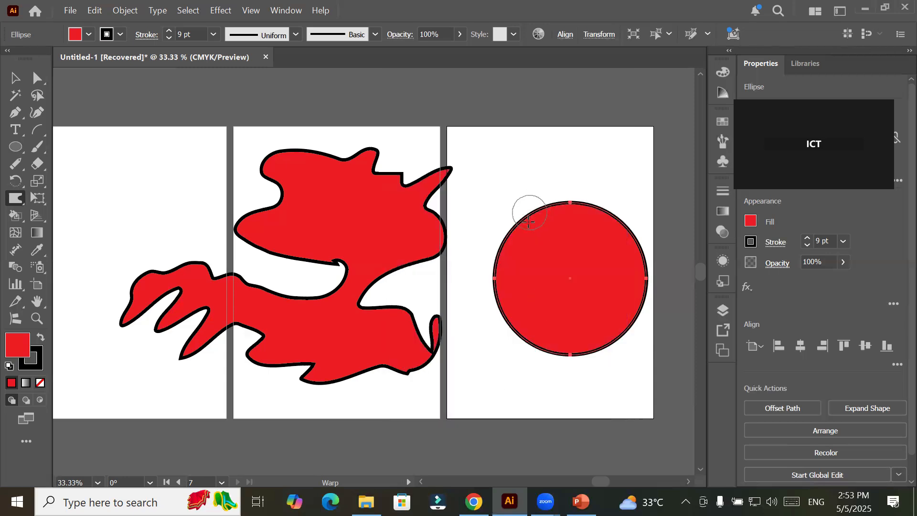
- Warp small bumps outward at the red circle's four diagonals and two sides, and push a notch into its top
{"action": "mouse_move", "coordinate": [534, 224]}
{"action": "left_mouse_down"}
{"action": "mouse_move", "coordinate": [528, 213]}
{"action": "mouse_move", "coordinate": [505, 213]}
{"action": "left_mouse_up"}
{"action": "left_click_drag", "start_coordinate": [616, 224], "coordinate": [631, 216]}
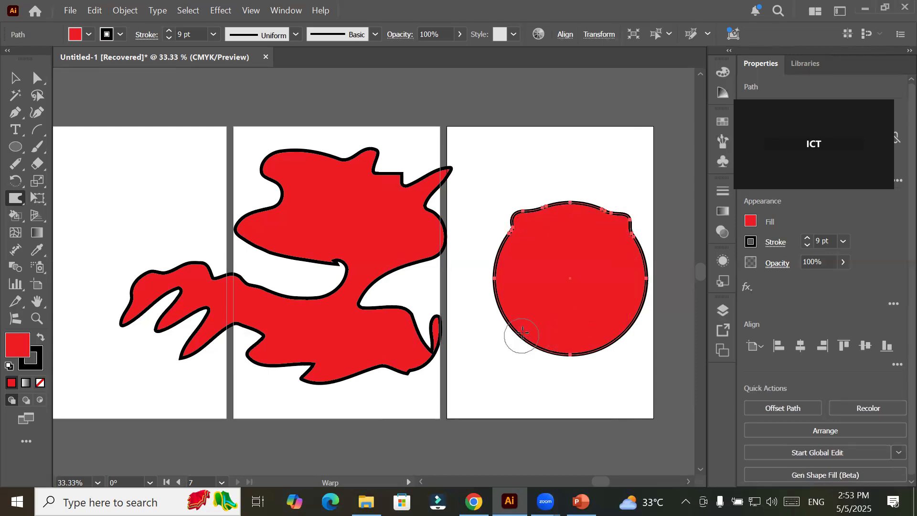
{"action": "left_click_drag", "start_coordinate": [510, 344], "coordinate": [525, 348]}
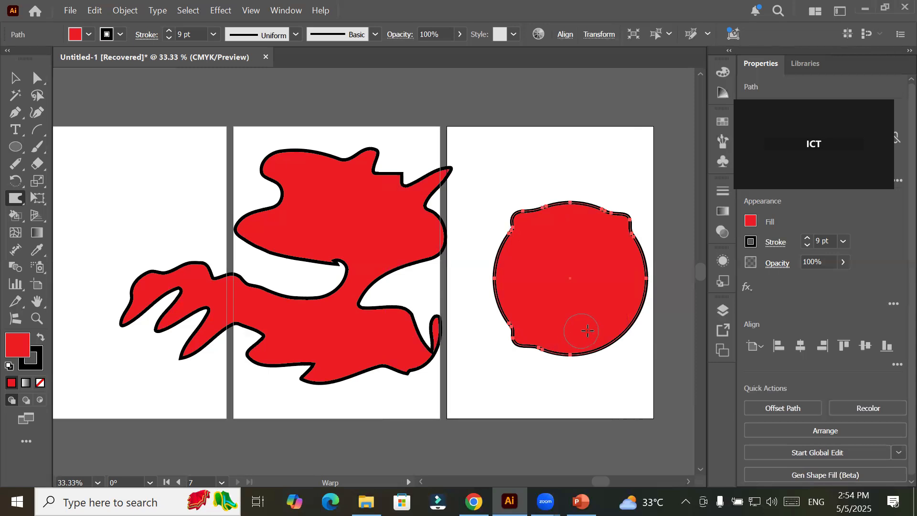
{"action": "left_click_drag", "start_coordinate": [606, 338], "coordinate": [632, 360]}
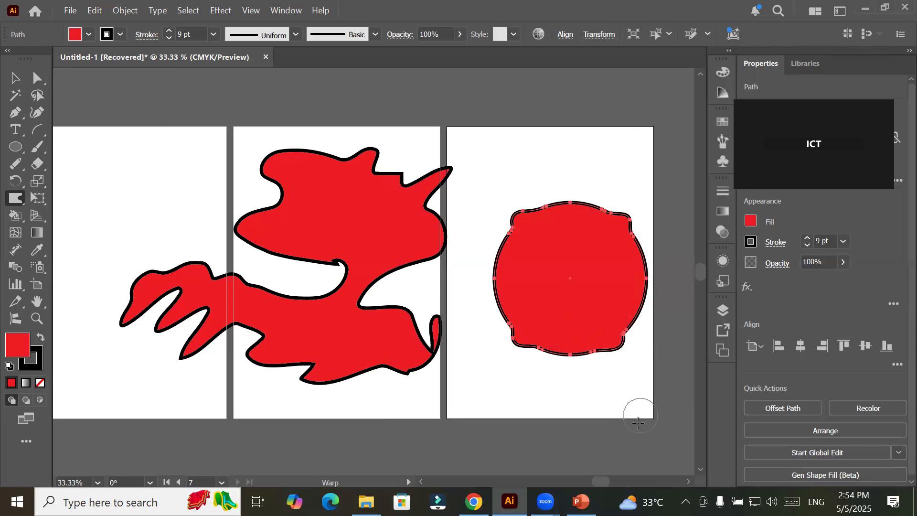
{"action": "left_click_drag", "start_coordinate": [506, 294], "coordinate": [487, 277]}
{"action": "left_click_drag", "start_coordinate": [572, 276], "coordinate": [653, 274]}
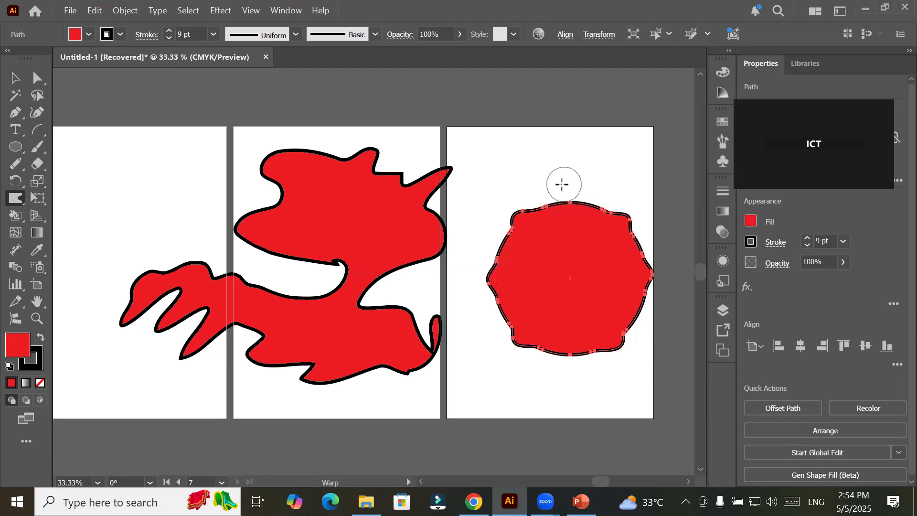
{"action": "mouse_move", "coordinate": [569, 195]}
{"action": "left_mouse_down"}
{"action": "mouse_move", "coordinate": [563, 225]}
{"action": "mouse_move", "coordinate": [575, 201]}
{"action": "mouse_move", "coordinate": [586, 228]}
{"action": "mouse_move", "coordinate": [551, 233]}
{"action": "mouse_move", "coordinate": [577, 221]}
{"action": "mouse_move", "coordinate": [585, 227]}
{"action": "mouse_move", "coordinate": [555, 234]}
{"action": "left_mouse_up"}
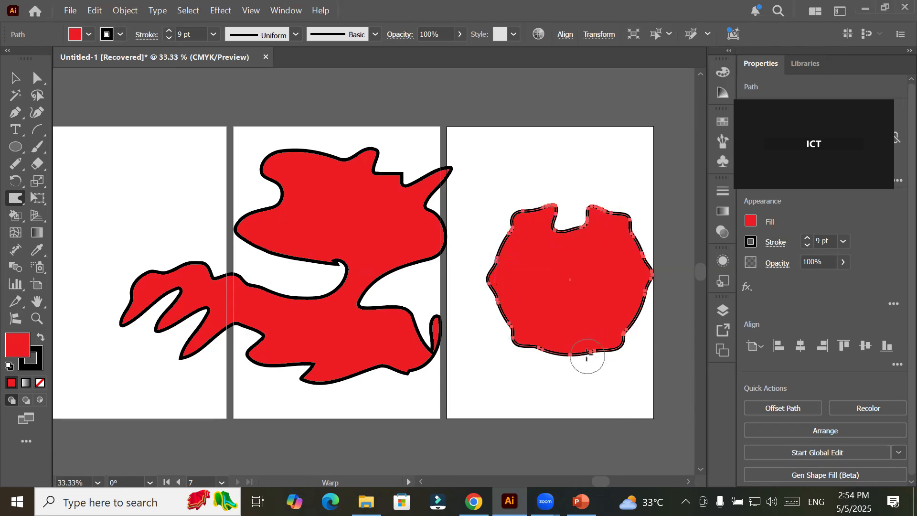
- Warp more bumps outward along the red circle's bottom edge, its left side and its lower right side
{"action": "mouse_move", "coordinate": [561, 340]}
{"action": "left_mouse_down"}
{"action": "mouse_move", "coordinate": [542, 387]}
{"action": "mouse_move", "coordinate": [580, 353]}
{"action": "mouse_move", "coordinate": [618, 380]}
{"action": "left_mouse_up"}
{"action": "left_click_drag", "start_coordinate": [500, 299], "coordinate": [469, 306]}
{"action": "left_click_drag", "start_coordinate": [512, 257], "coordinate": [477, 252]}
{"action": "left_click_drag", "start_coordinate": [639, 295], "coordinate": [663, 316]}
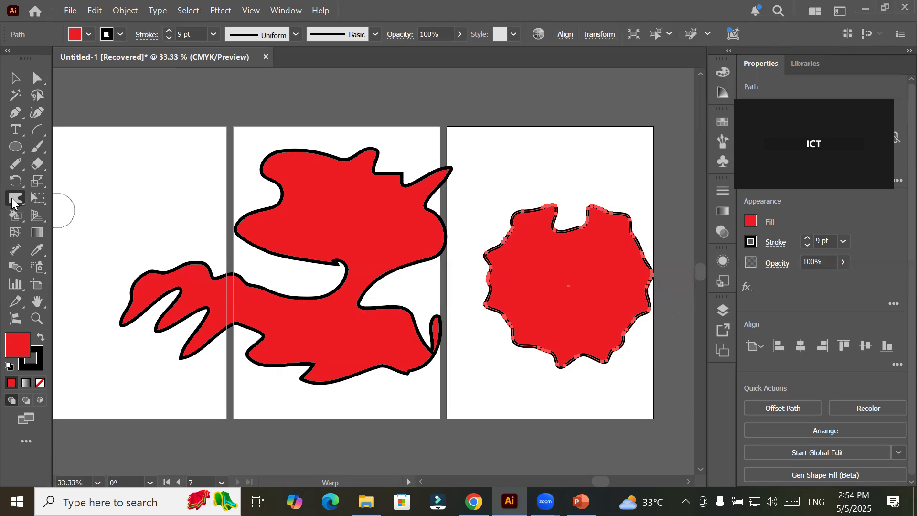
- Add the letter T on an empty artboard, scale it to about 345 pt and place it near the artboard's middle
{"action": "key", "text": "space"}
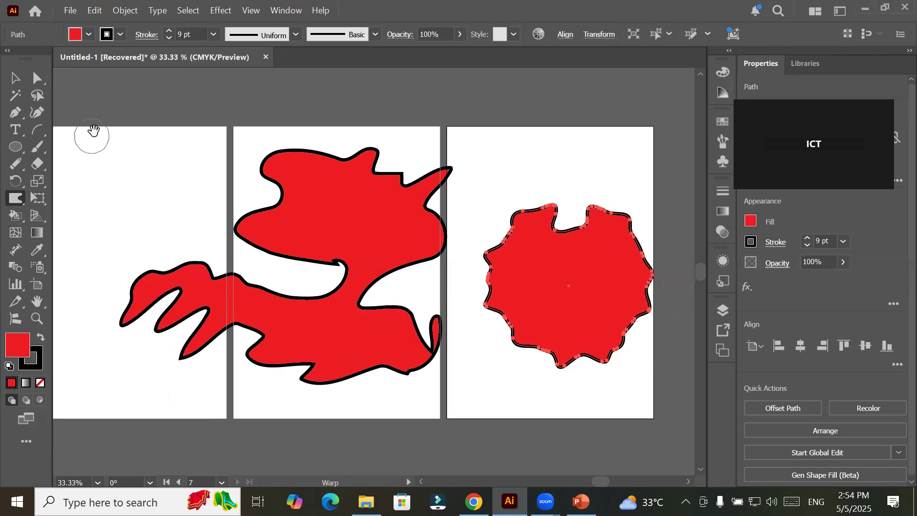
{"action": "left_click_drag", "start_coordinate": [114, 177], "coordinate": [693, 196]}
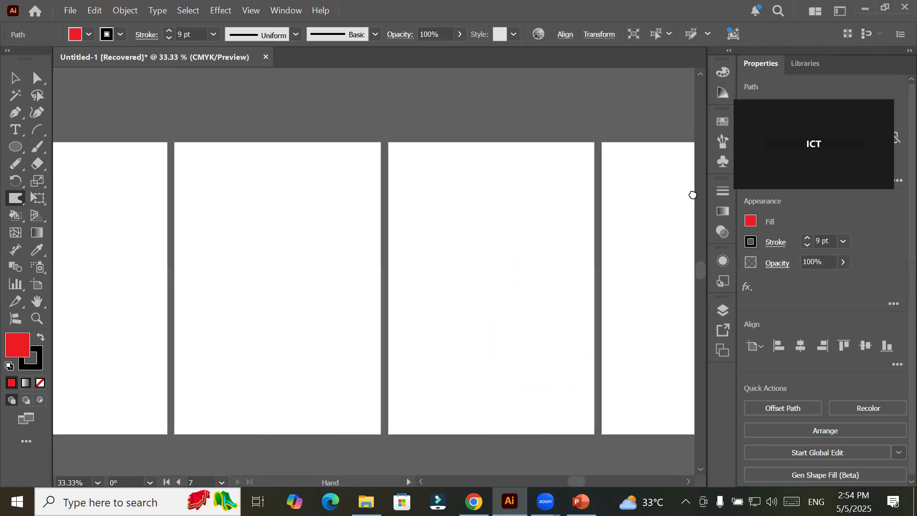
{"action": "left_click", "coordinate": [15, 129]}
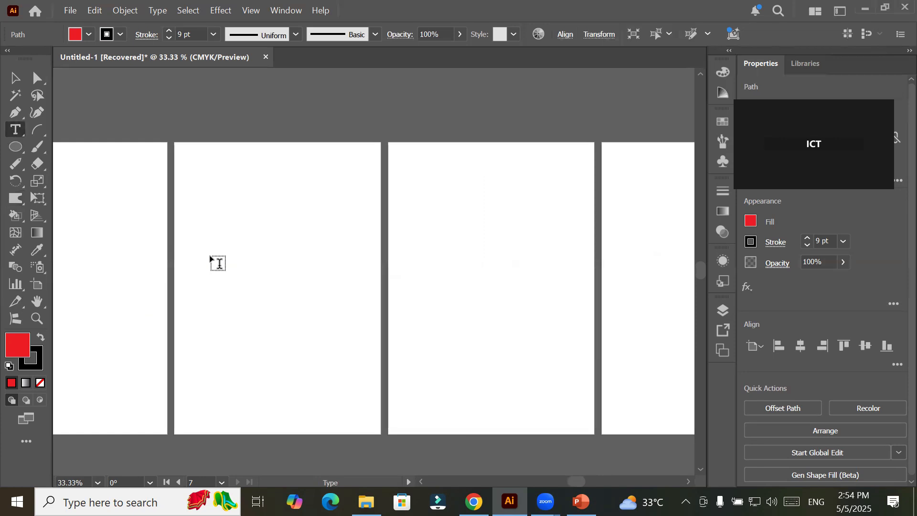
{"action": "left_click", "coordinate": [215, 255]}
{"action": "key", "text": "BackSpace"}
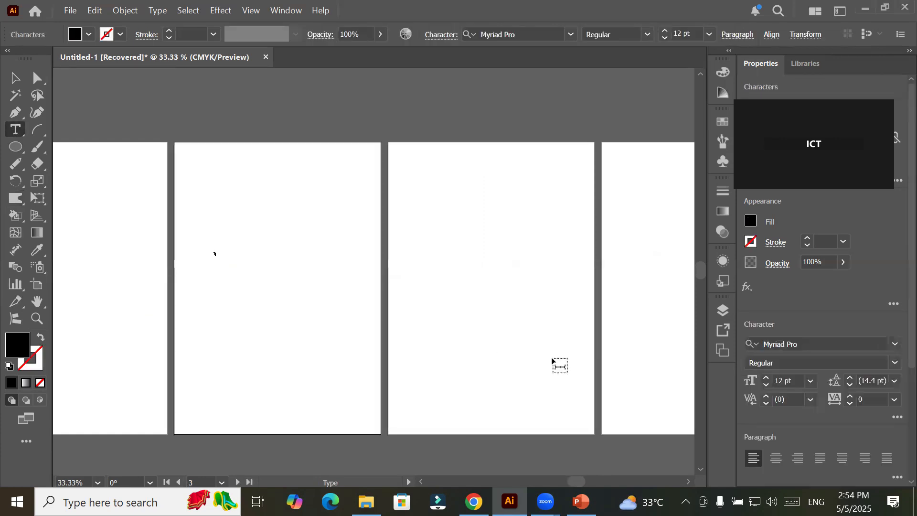
{"action": "key", "text": "Escape"}
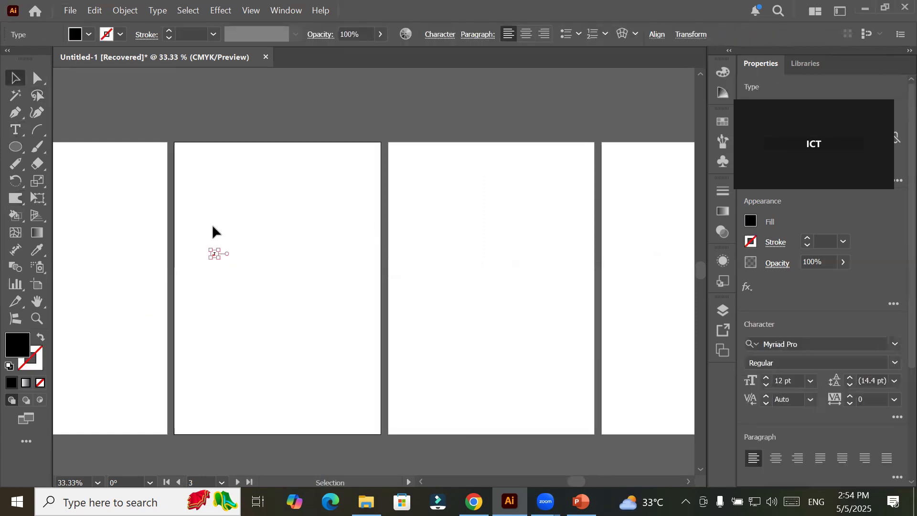
{"action": "left_click_drag", "start_coordinate": [220, 256], "coordinate": [460, 461]}
{"action": "left_click_drag", "start_coordinate": [251, 307], "coordinate": [276, 258]}
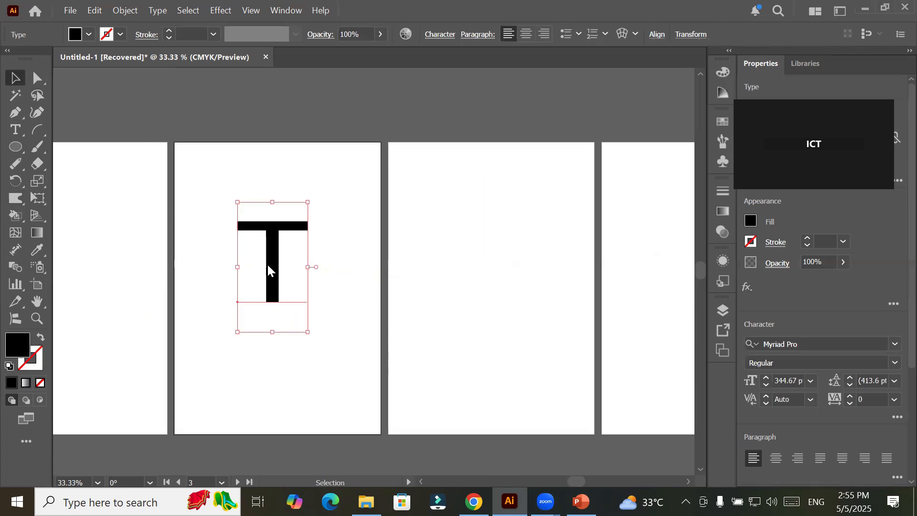
- Convert the letter T to outlines and set its fill to None
{"action": "right_click", "coordinate": [269, 271]}
{"action": "left_click", "coordinate": [339, 252]}
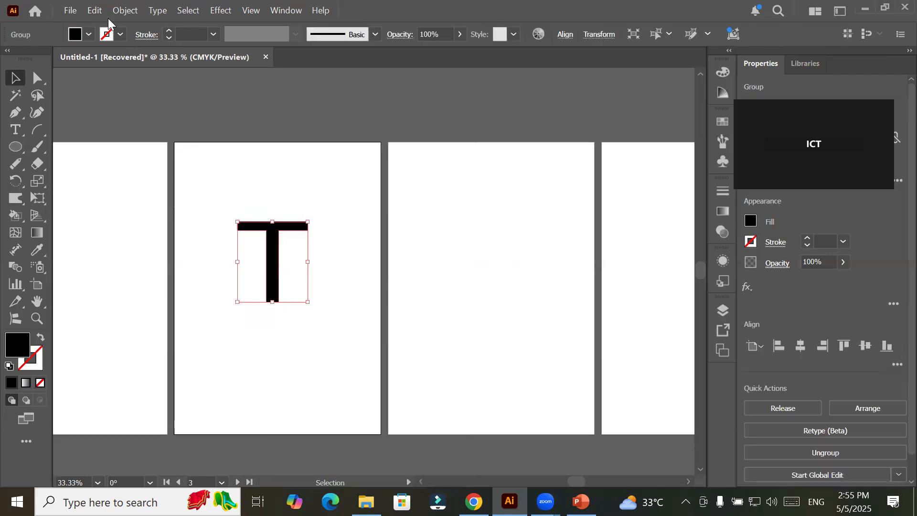
{"action": "left_click", "coordinate": [90, 37]}
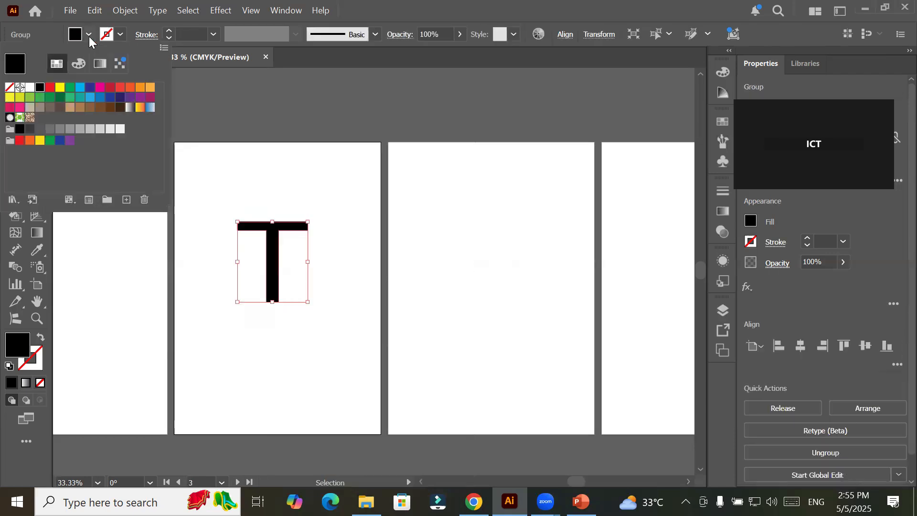
{"action": "left_click", "coordinate": [9, 87]}
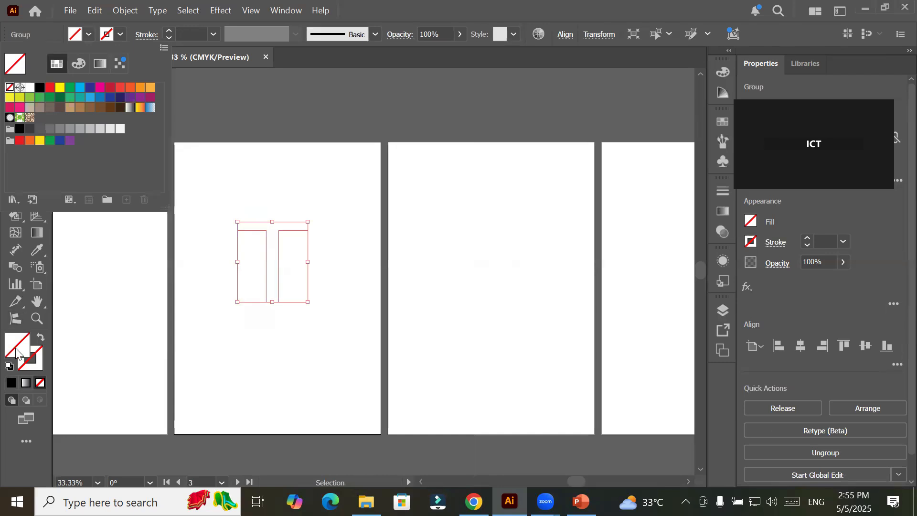
- Give the outlined T a black 4 pt stroke
{"action": "left_click", "coordinate": [169, 30]}
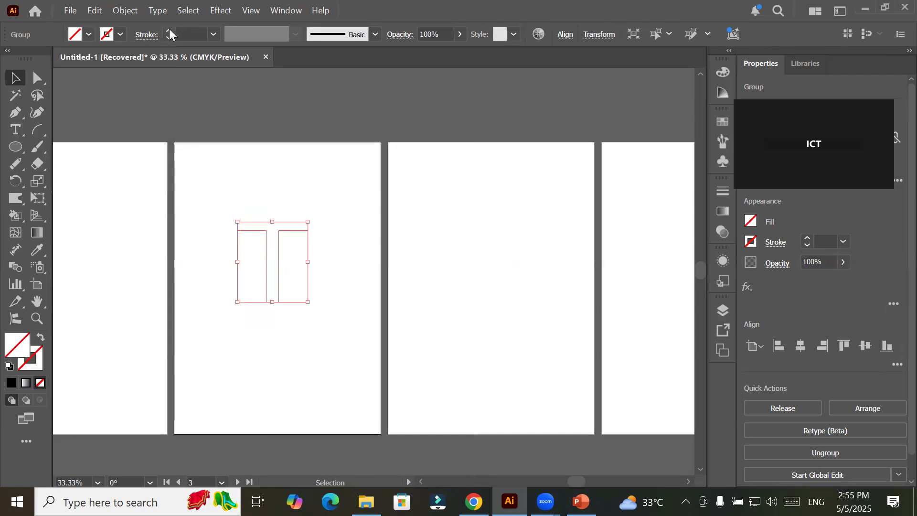
{"action": "left_click", "coordinate": [169, 30]}
{"action": "left_click", "coordinate": [169, 29]}
{"action": "left_click", "coordinate": [169, 30]}
{"action": "left_click", "coordinate": [169, 30]}
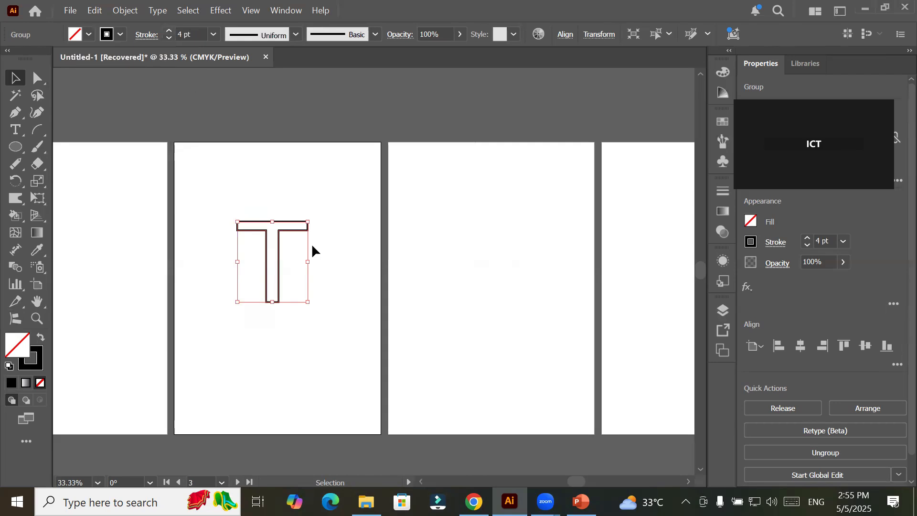
- Widen the stroke at the middle of both stem sides and the top edge of the T with the Width tool
{"action": "scroll", "coordinate": [314, 265], "scroll_direction": "up", "scroll_amount": 2}
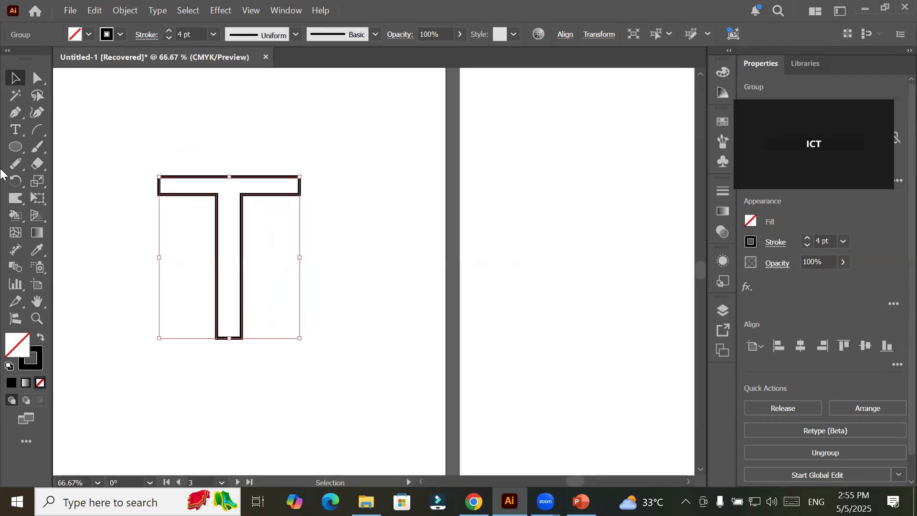
{"action": "left_click", "coordinate": [13, 202]}
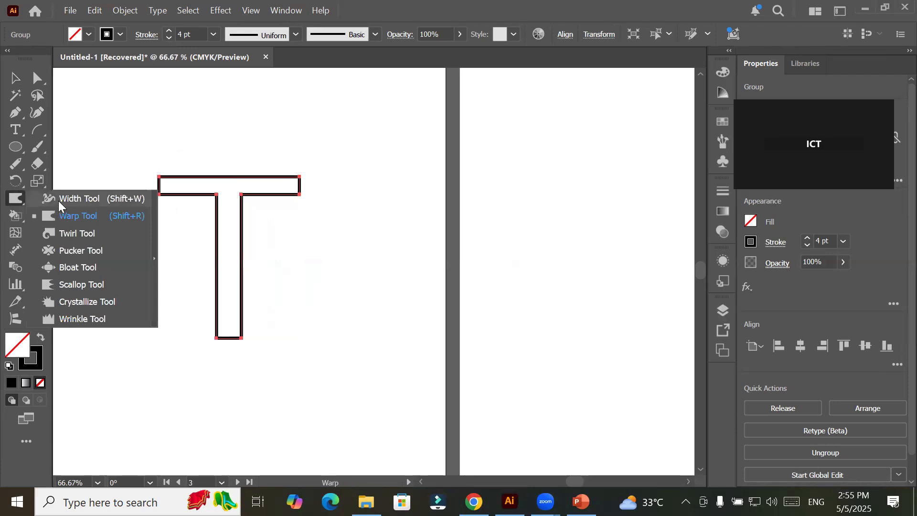
{"action": "left_click", "coordinate": [62, 200]}
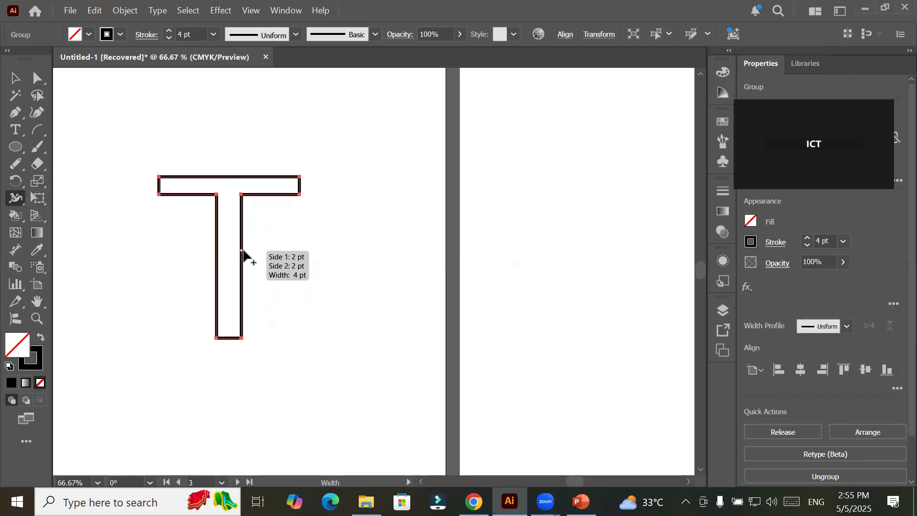
{"action": "left_click_drag", "start_coordinate": [242, 251], "coordinate": [248, 249]}
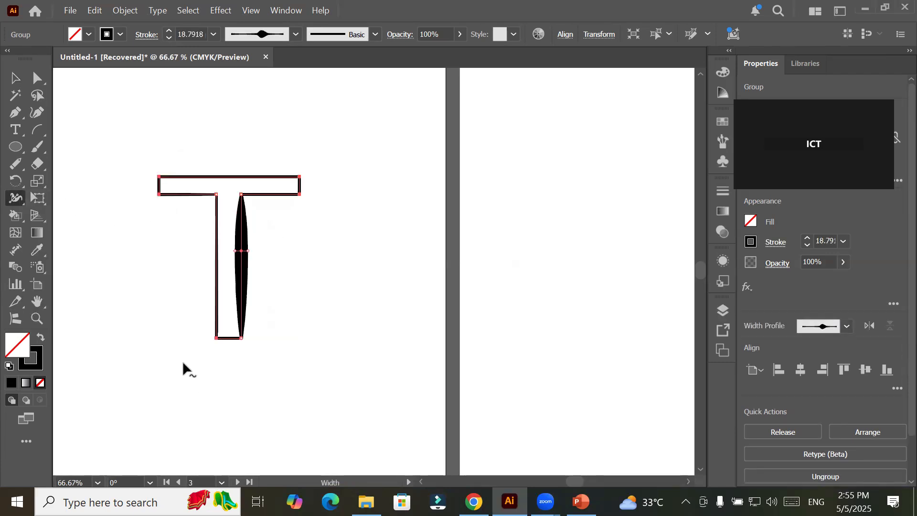
{"action": "left_click_drag", "start_coordinate": [218, 262], "coordinate": [208, 264]}
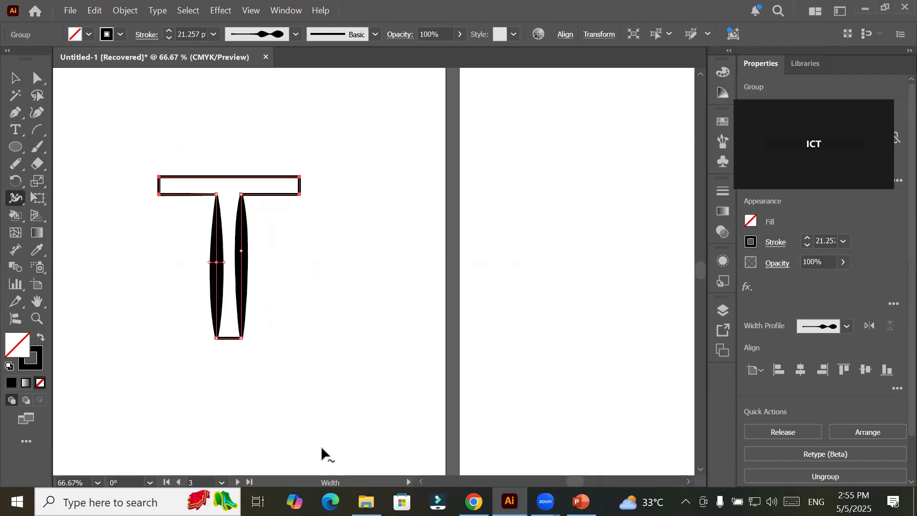
{"action": "left_click_drag", "start_coordinate": [230, 175], "coordinate": [229, 165]}
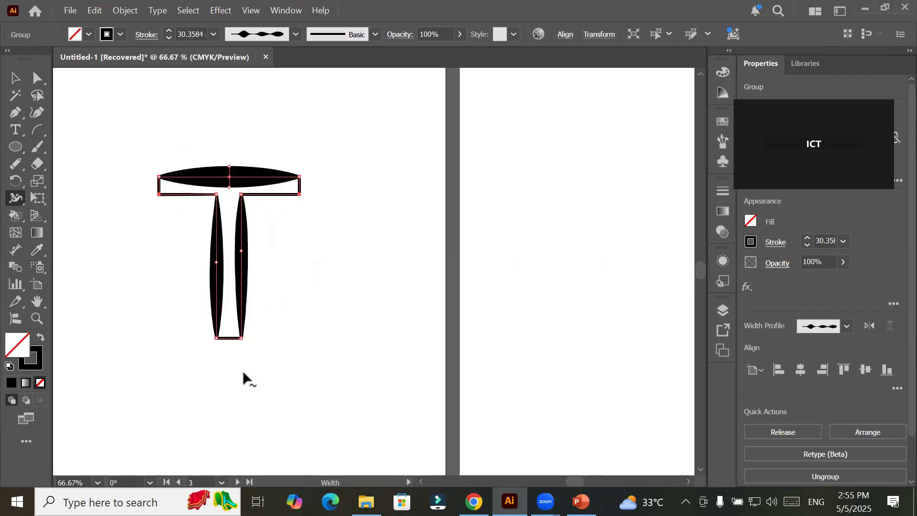
- Warp both ends of the T's crossbar downward and flare the foot of its stem with the Warp tool
{"action": "left_click", "coordinate": [17, 199]}
{"action": "left_click", "coordinate": [77, 217]}
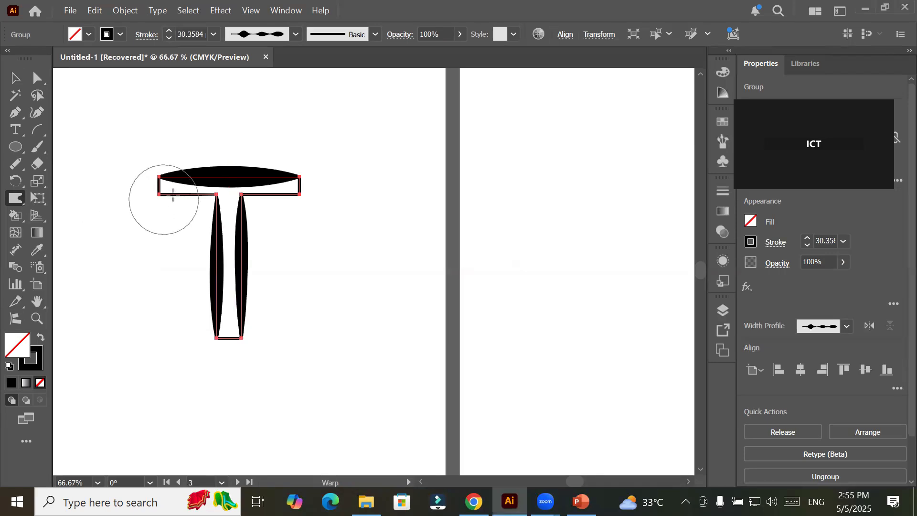
{"action": "mouse_move", "coordinate": [175, 192]}
{"action": "left_mouse_down"}
{"action": "mouse_move", "coordinate": [165, 211]}
{"action": "mouse_move", "coordinate": [196, 205]}
{"action": "left_mouse_up"}
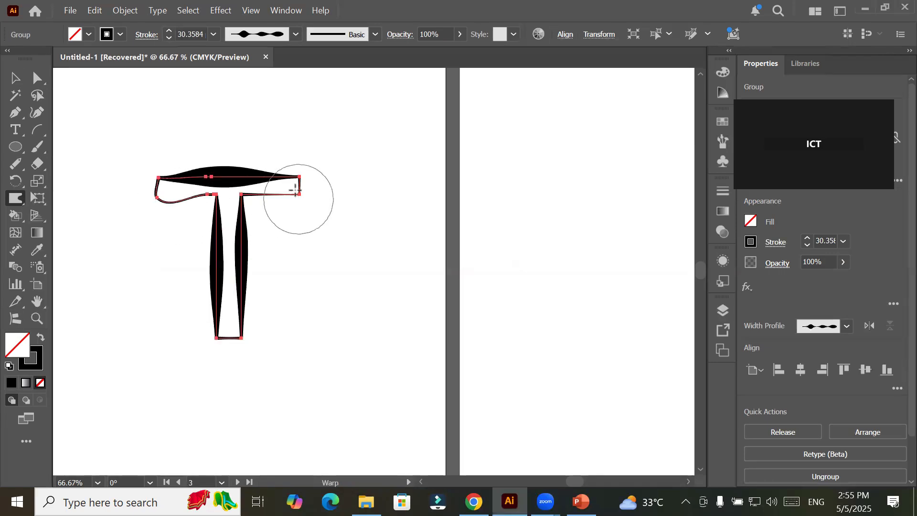
{"action": "left_click_drag", "start_coordinate": [293, 188], "coordinate": [307, 204]}
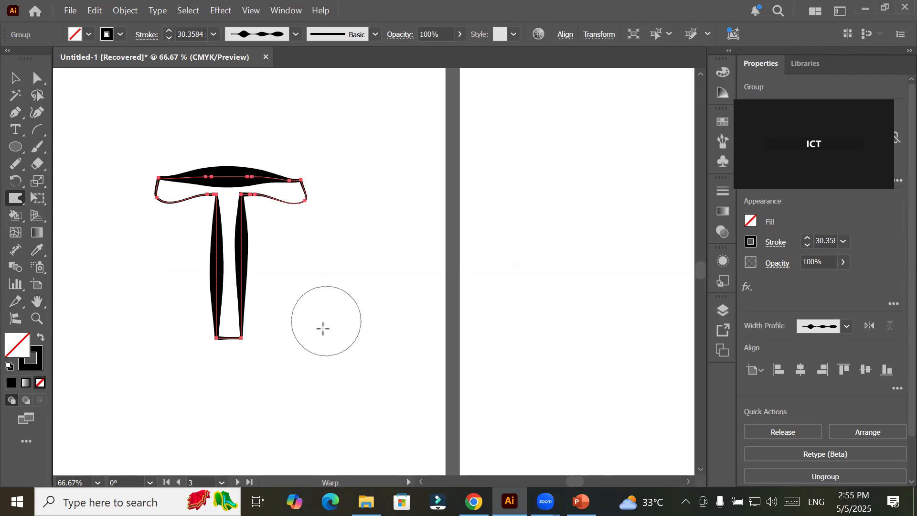
{"action": "mouse_move", "coordinate": [230, 324]}
{"action": "left_mouse_down"}
{"action": "mouse_move", "coordinate": [256, 344]}
{"action": "mouse_move", "coordinate": [190, 342]}
{"action": "left_mouse_up"}
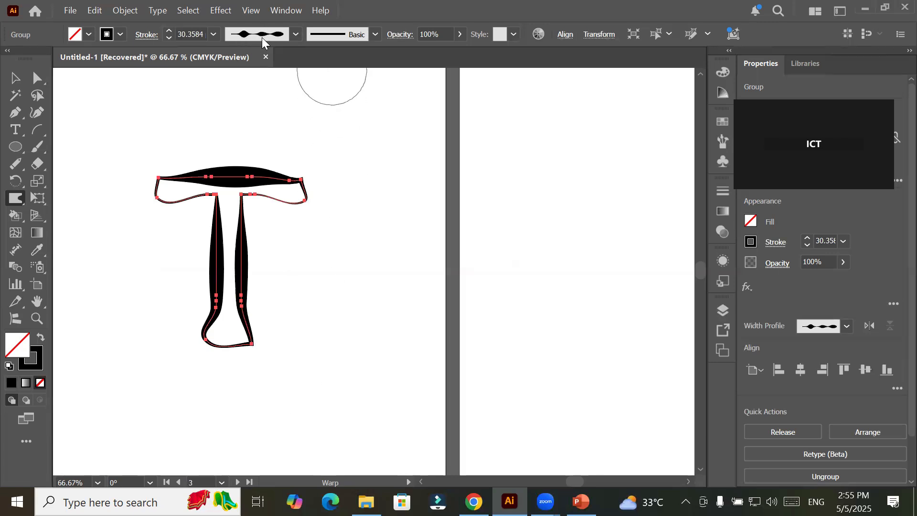
- Save the T's stroke shape as a variable width profile named "ict widht style" and check it among the profiles
{"action": "left_click", "coordinate": [295, 34]}
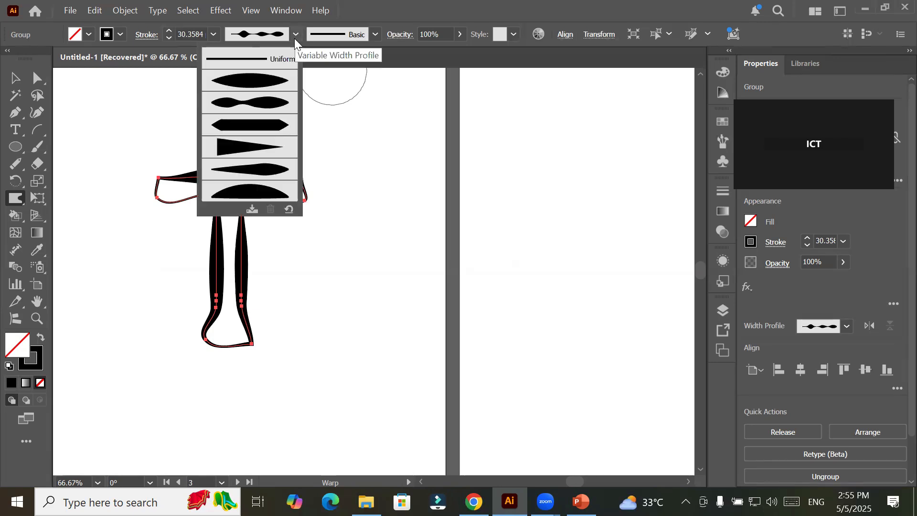
{"action": "left_click", "coordinate": [252, 209]}
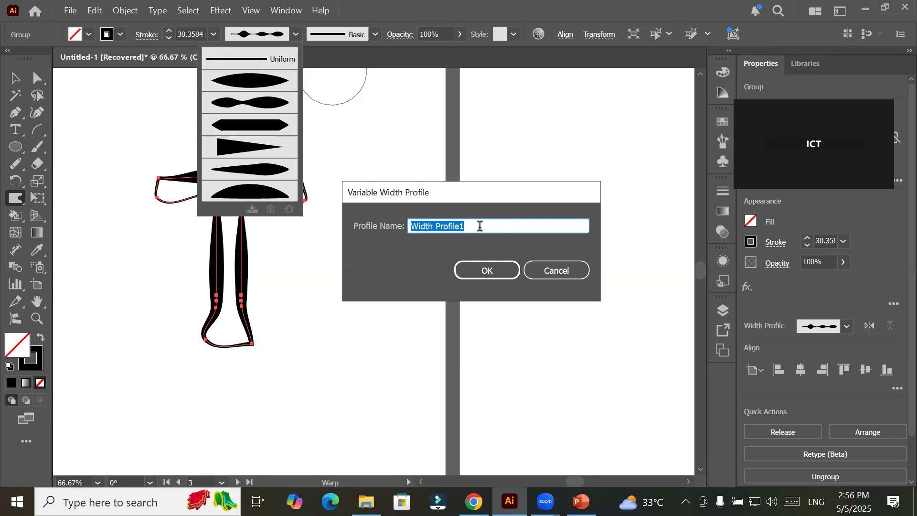
{"action": "type", "text": "ict wi"}
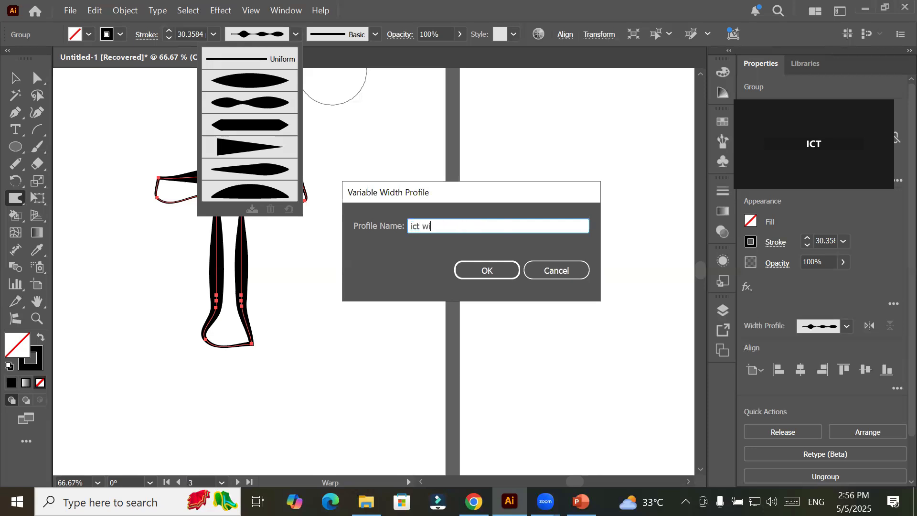
{"action": "type", "text": "dht"}
{"action": "type", "text": " style"}
{"action": "left_click", "coordinate": [499, 271]}
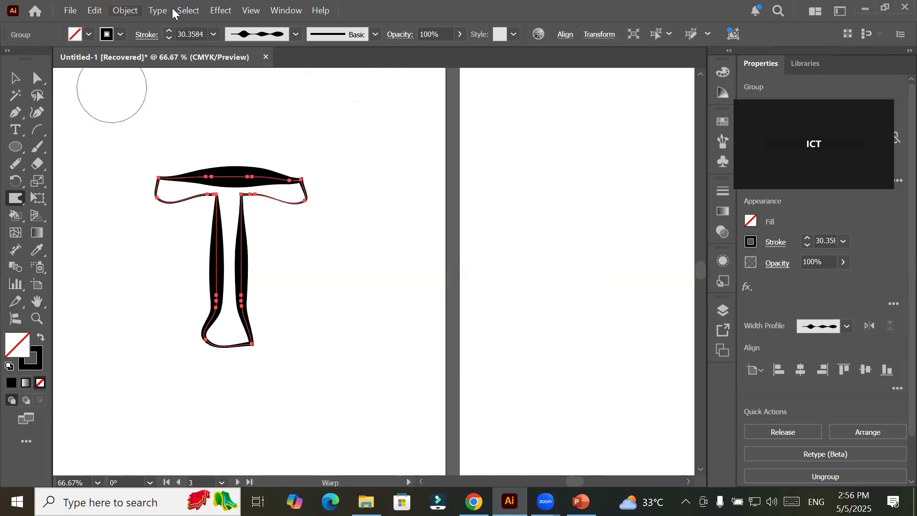
{"action": "left_click", "coordinate": [295, 34]}
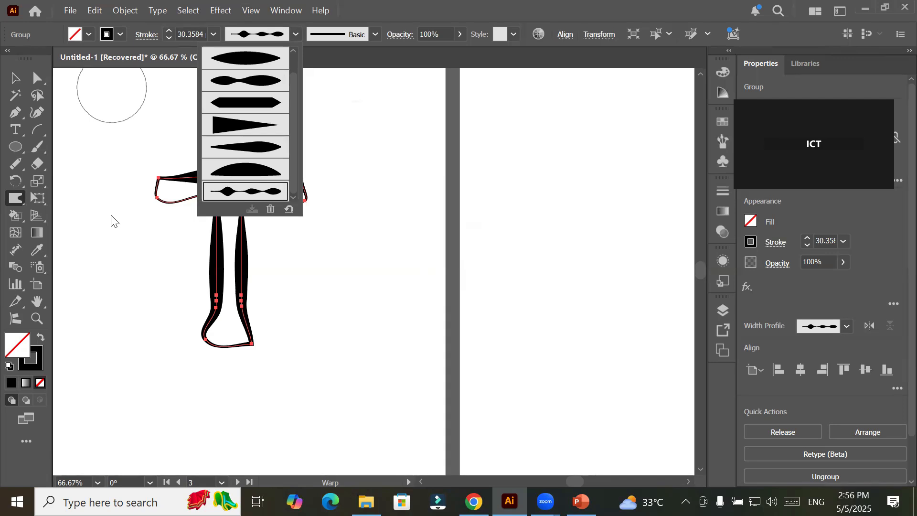
- Draw an arc across the T from lower left to upper right and apply the saved custom width profile
{"action": "left_click", "coordinate": [35, 130]}
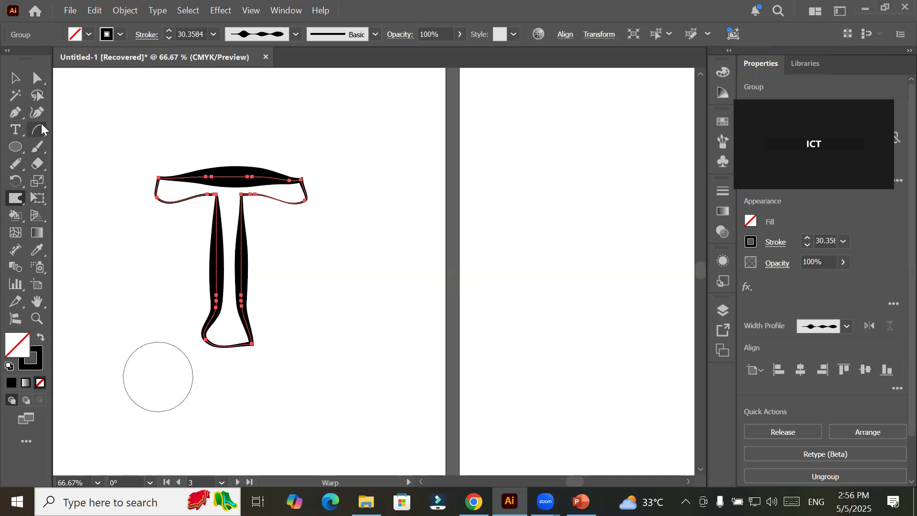
{"action": "mouse_move", "coordinate": [96, 381]}
{"action": "left_mouse_down"}
{"action": "mouse_move", "coordinate": [409, 221]}
{"action": "mouse_move", "coordinate": [404, 183]}
{"action": "mouse_move", "coordinate": [416, 217]}
{"action": "left_mouse_up"}
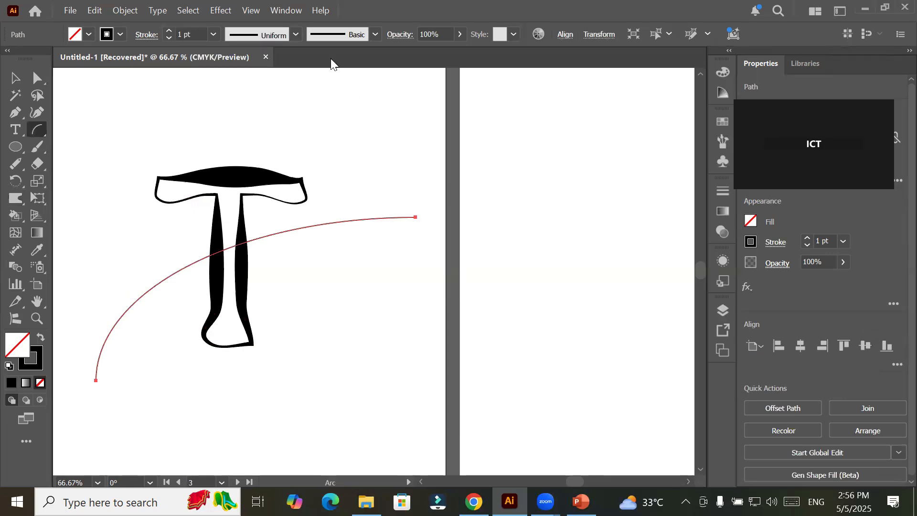
{"action": "left_click", "coordinate": [296, 34]}
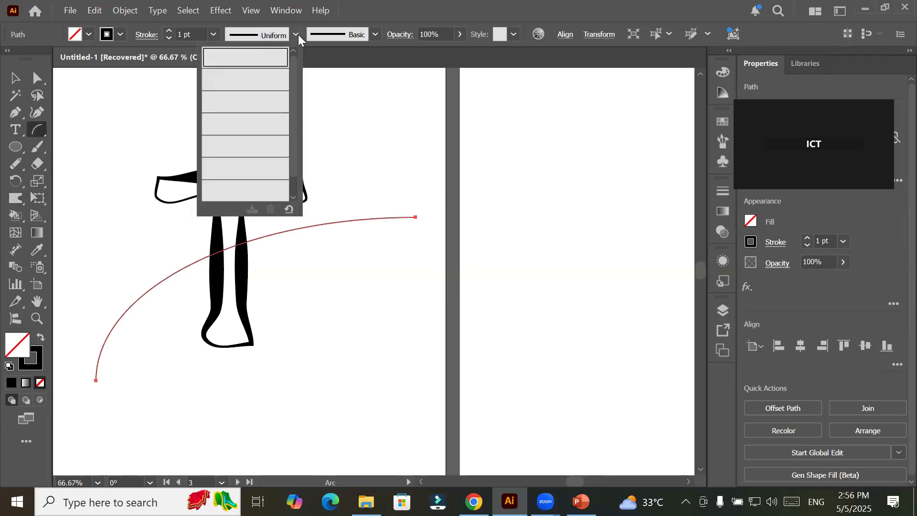
{"action": "left_click", "coordinate": [294, 197]}
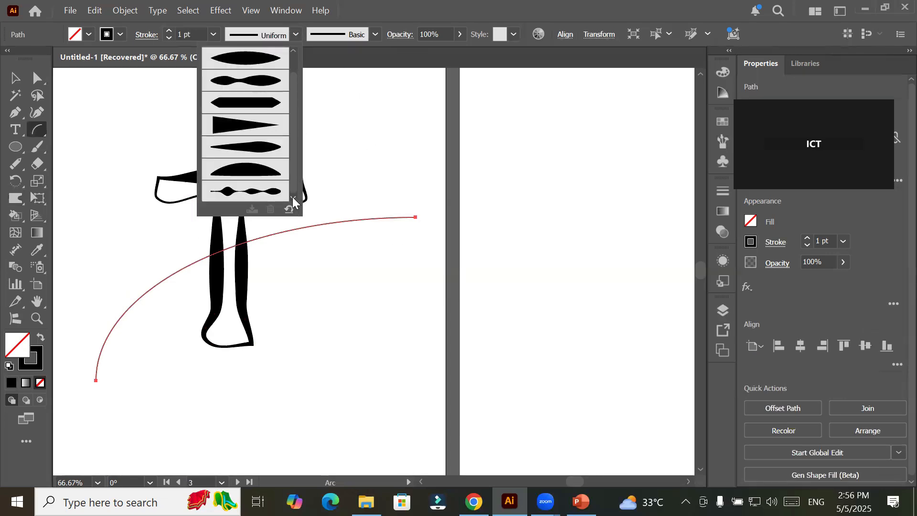
{"action": "left_click", "coordinate": [268, 194]}
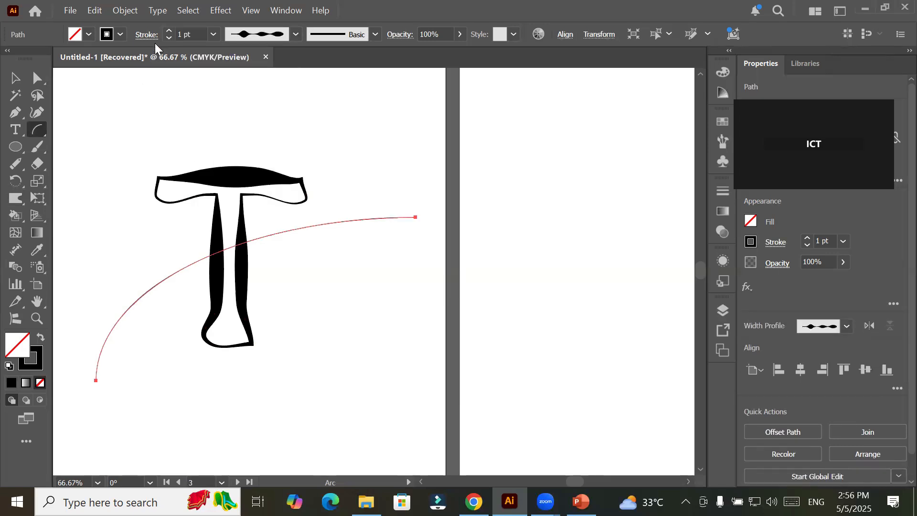
- Increase the arc's stroke weight until the custom width profile forms thick, clearly visible bulges
{"action": "left_click", "coordinate": [168, 30]}
{"action": "left_click", "coordinate": [168, 30]}
{"action": "left_click", "coordinate": [168, 29]}
{"action": "left_click", "coordinate": [168, 30]}
{"action": "left_click", "coordinate": [168, 29]}
{"action": "left_click", "coordinate": [168, 30]}
{"action": "left_click", "coordinate": [168, 30]}
{"action": "left_click", "coordinate": [168, 30]}
{"action": "double_click", "coordinate": [168, 30]}
{"action": "double_click", "coordinate": [168, 30]}
{"action": "double_click", "coordinate": [168, 30]}
{"action": "double_click", "coordinate": [168, 30]}
{"action": "left_click", "coordinate": [168, 29]}
{"action": "double_click", "coordinate": [168, 30]}
{"action": "left_click", "coordinate": [168, 30]}
{"action": "double_click", "coordinate": [168, 29]}
{"action": "double_click", "coordinate": [168, 29]}
{"action": "left_click", "coordinate": [168, 30]}
{"action": "double_click", "coordinate": [168, 30]}
{"action": "double_click", "coordinate": [168, 29]}
{"action": "double_click", "coordinate": [168, 29]}
{"action": "double_click", "coordinate": [168, 29]}
{"action": "double_click", "coordinate": [168, 30]}
{"action": "double_click", "coordinate": [168, 29]}
{"action": "double_click", "coordinate": [168, 29]}
{"action": "double_click", "coordinate": [168, 30]}
{"action": "double_click", "coordinate": [168, 30]}
- Draw a tall unfilled ellipse on the next artboard and set its stroke weight to 15 pt
{"action": "left_click", "coordinate": [18, 146]}
{"action": "left_click_drag", "start_coordinate": [503, 151], "coordinate": [654, 329]}
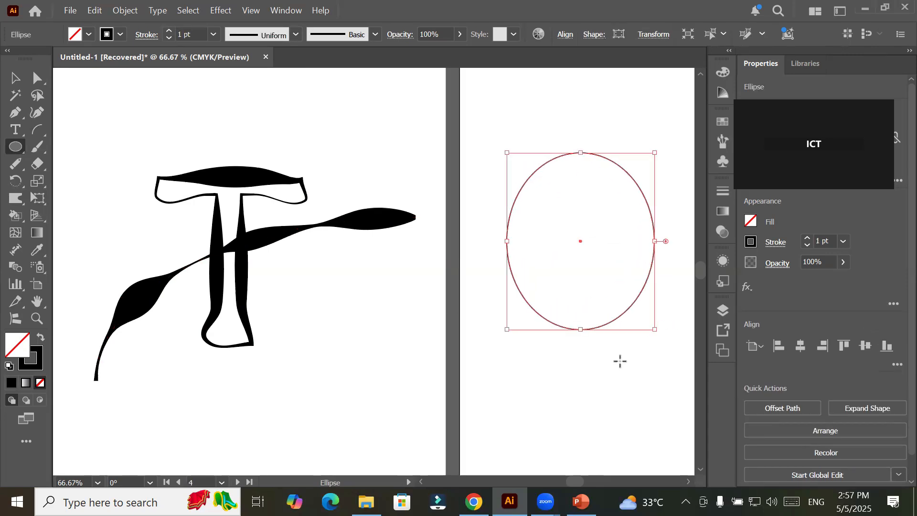
{"action": "left_click", "coordinate": [170, 31]}
{"action": "left_click", "coordinate": [170, 31]}
{"action": "left_click", "coordinate": [170, 30]}
{"action": "left_click", "coordinate": [170, 31]}
{"action": "left_click", "coordinate": [169, 31]}
{"action": "left_click", "coordinate": [170, 31]}
{"action": "left_click", "coordinate": [169, 31]}
{"action": "left_click", "coordinate": [170, 31]}
{"action": "left_click", "coordinate": [169, 30]}
{"action": "left_click", "coordinate": [169, 31]}
{"action": "left_click", "coordinate": [170, 31]}
{"action": "left_click", "coordinate": [169, 31]}
{"action": "left_click", "coordinate": [169, 30]}
{"action": "left_click", "coordinate": [170, 30]}
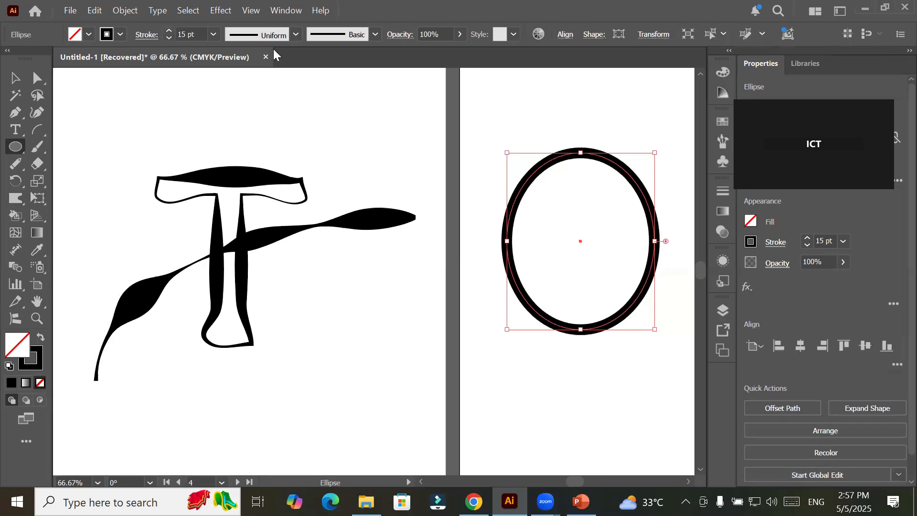
- Apply the saved custom width profile to the ellipse's stroke
{"action": "left_click", "coordinate": [297, 35]}
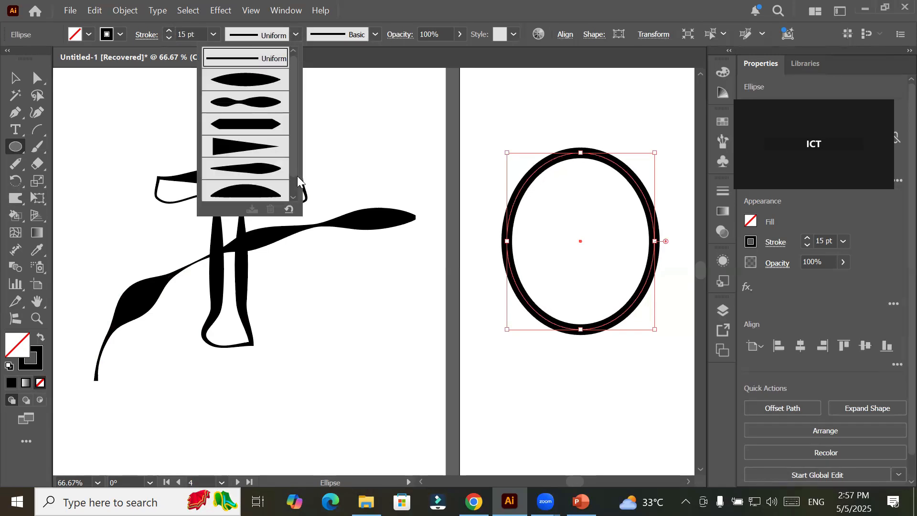
{"action": "left_click", "coordinate": [294, 196]}
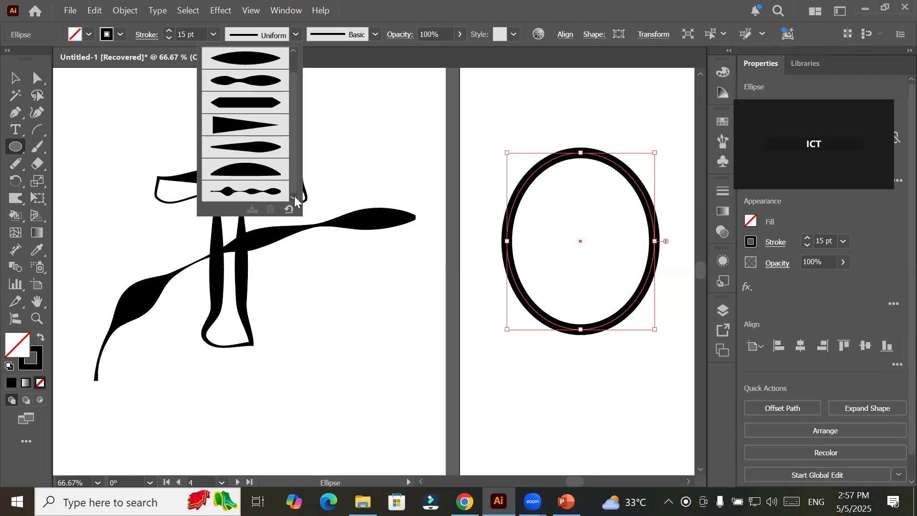
{"action": "left_click", "coordinate": [238, 193]}
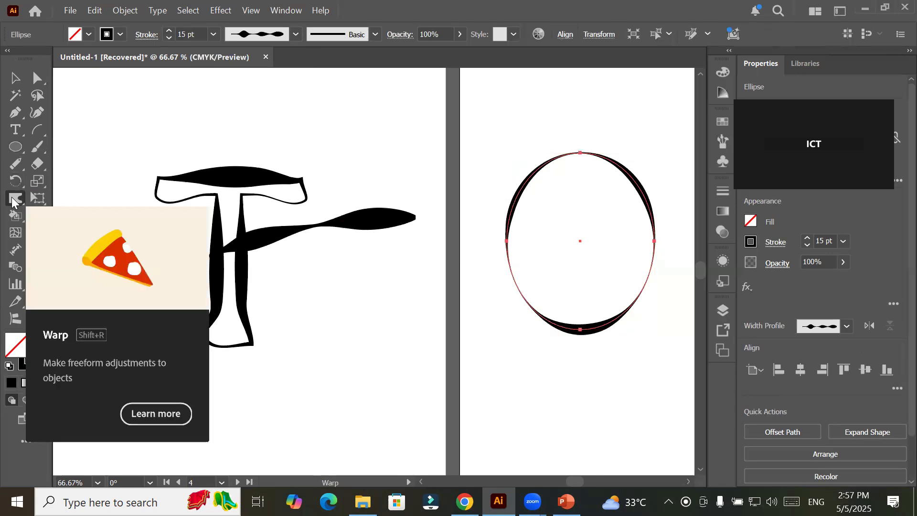
{"action": "left_click", "coordinate": [13, 200]}
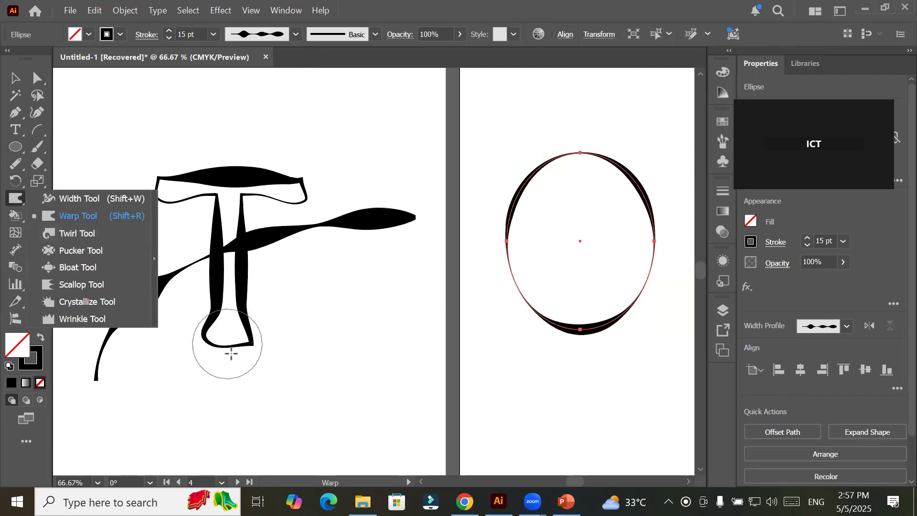
{"action": "scroll", "coordinate": [249, 371], "scroll_direction": "down", "scroll_amount": 5}
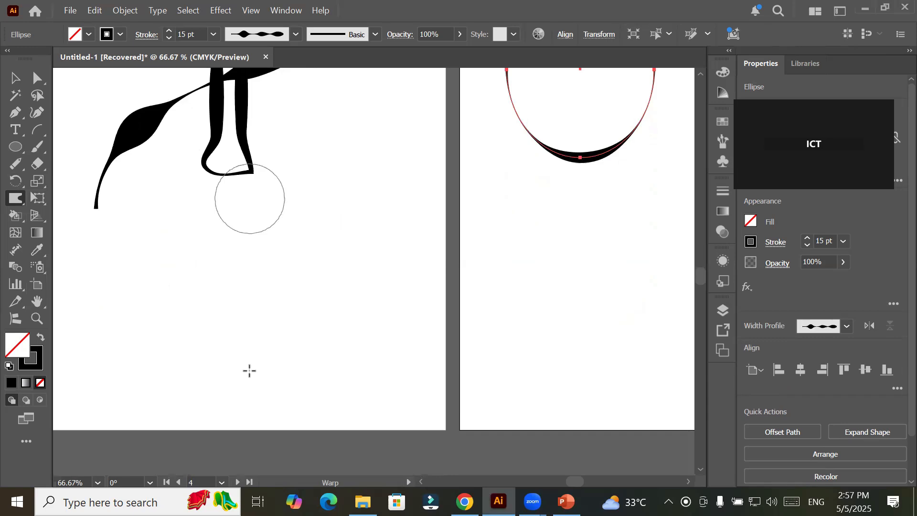
{"action": "scroll", "coordinate": [262, 391], "scroll_direction": "down", "scroll_amount": 3}
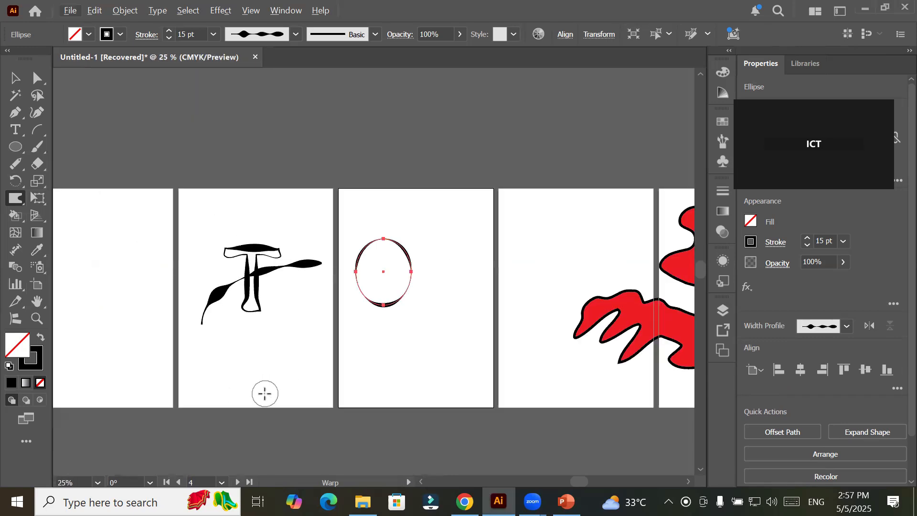
{"action": "left_click", "coordinate": [205, 387]}
{"action": "mouse_move", "coordinate": [204, 387]}
{"action": "left_mouse_down"}
{"action": "mouse_move", "coordinate": [429, 383]}
{"action": "mouse_move", "coordinate": [423, 388]}
{"action": "left_mouse_up"}
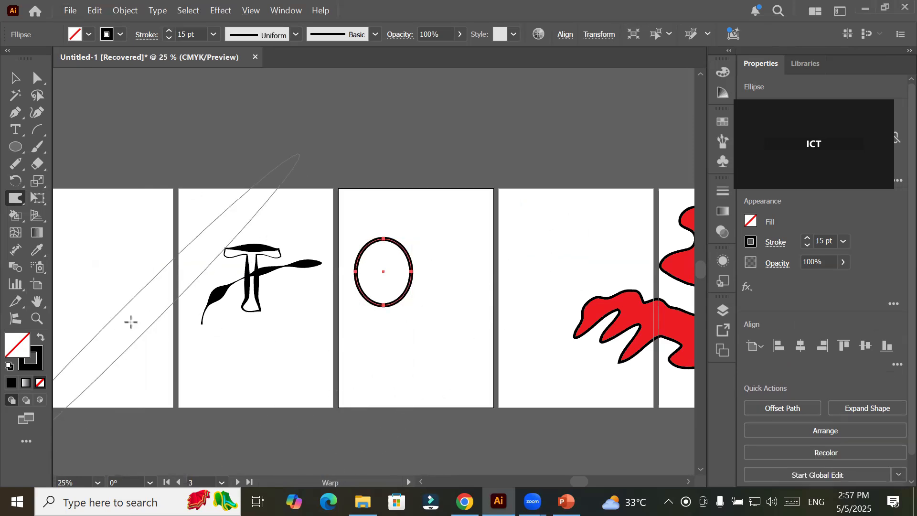
- Draw an unfilled circle with a 15 pt stroke in the middle of the empty first artboard
{"action": "left_click_drag", "start_coordinate": [106, 317], "coordinate": [470, 297]}
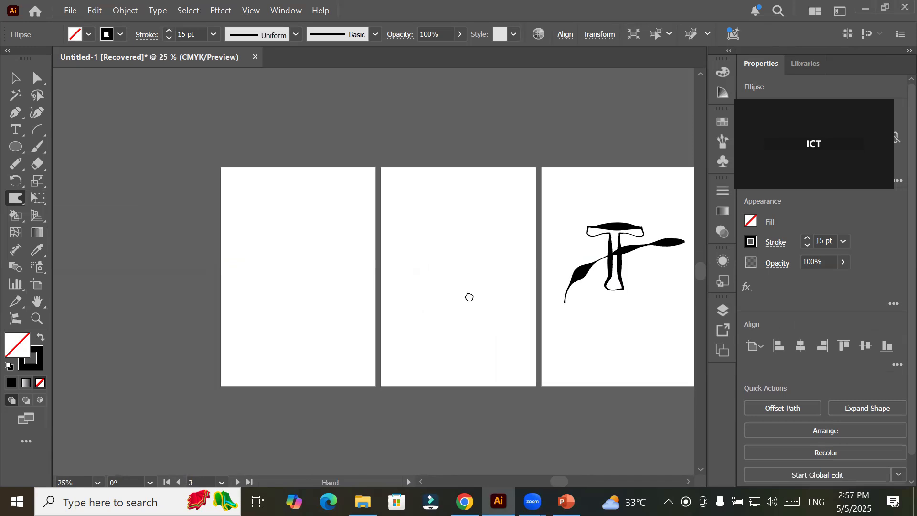
{"action": "scroll", "coordinate": [352, 299], "scroll_direction": "up", "scroll_amount": 1}
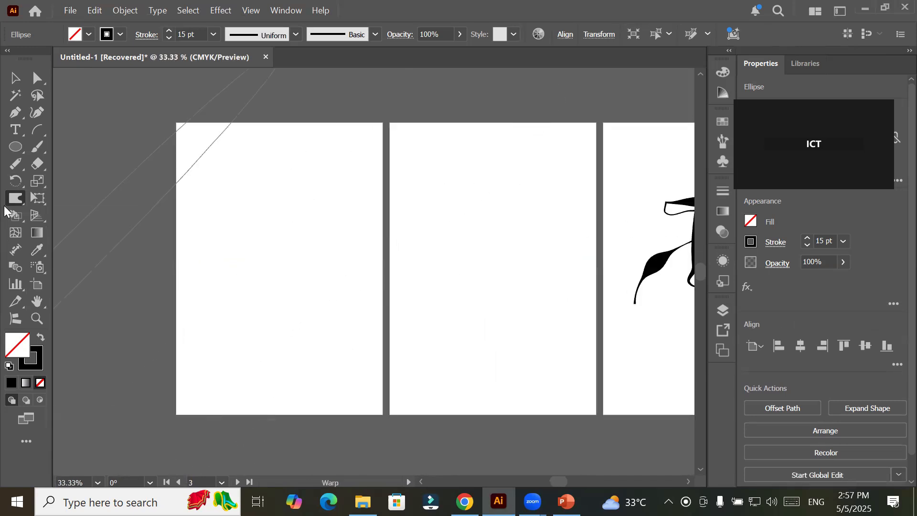
{"action": "left_click", "coordinate": [15, 147]}
{"action": "left_click_drag", "start_coordinate": [213, 188], "coordinate": [351, 325]}
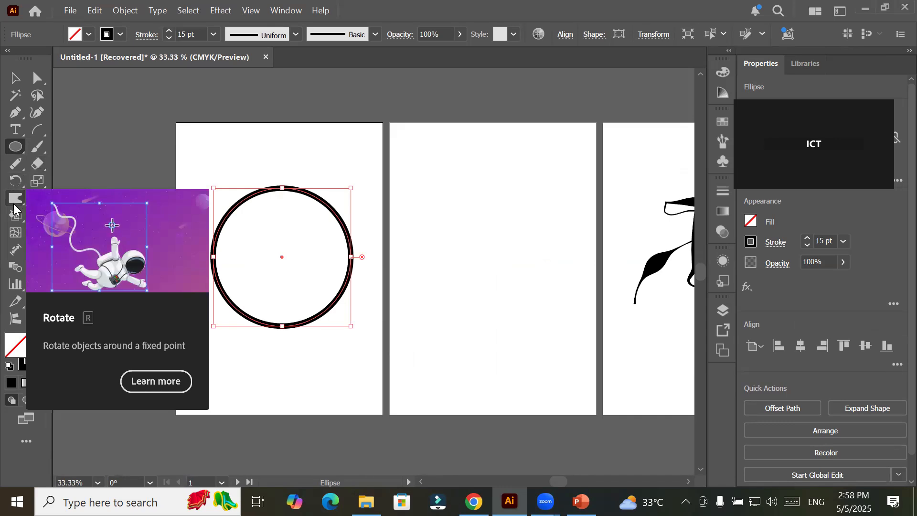
- Switch from Warp to the Twirl tool and open its tool options
{"action": "left_click", "coordinate": [16, 199]}
{"action": "left_click_drag", "start_coordinate": [16, 202], "coordinate": [61, 231]}
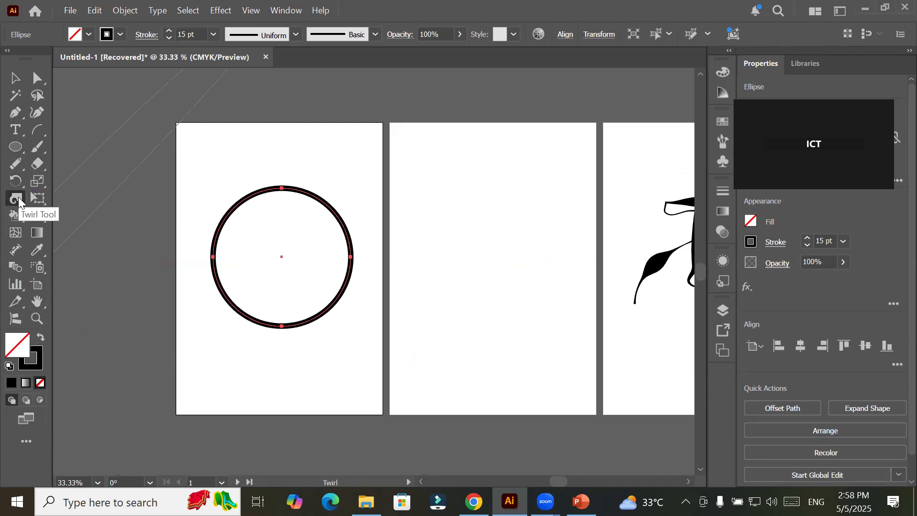
{"action": "double_click", "coordinate": [16, 200]}
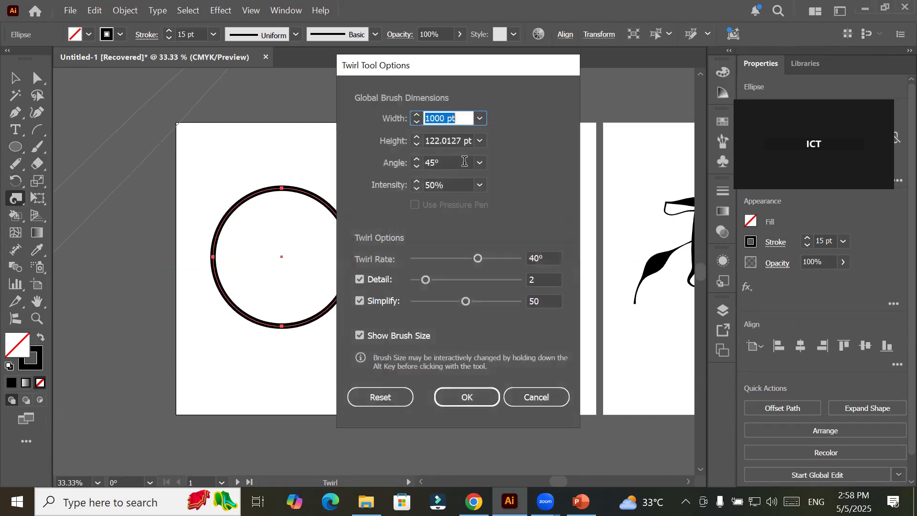
- Try Twirl brush widths of 100 pt and 250 pt, and reset the options to their defaults
{"action": "left_click", "coordinate": [479, 118]}
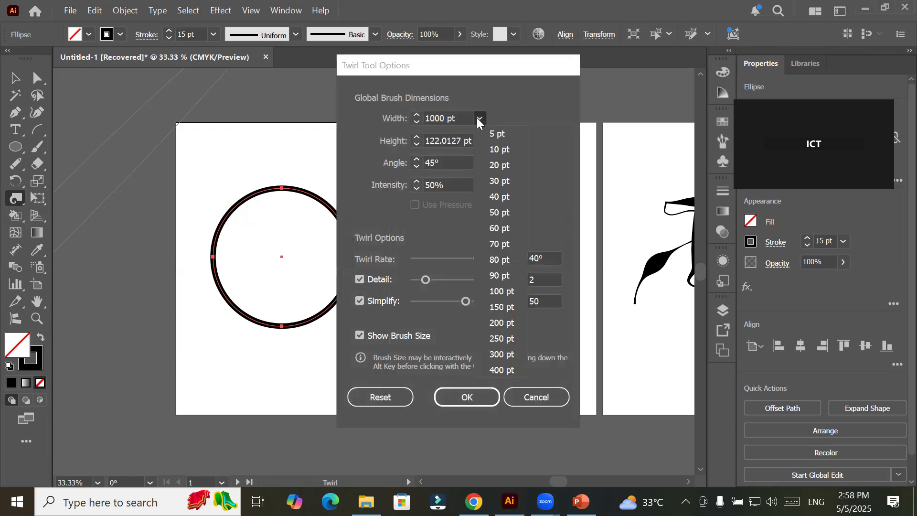
{"action": "left_click", "coordinate": [488, 289]}
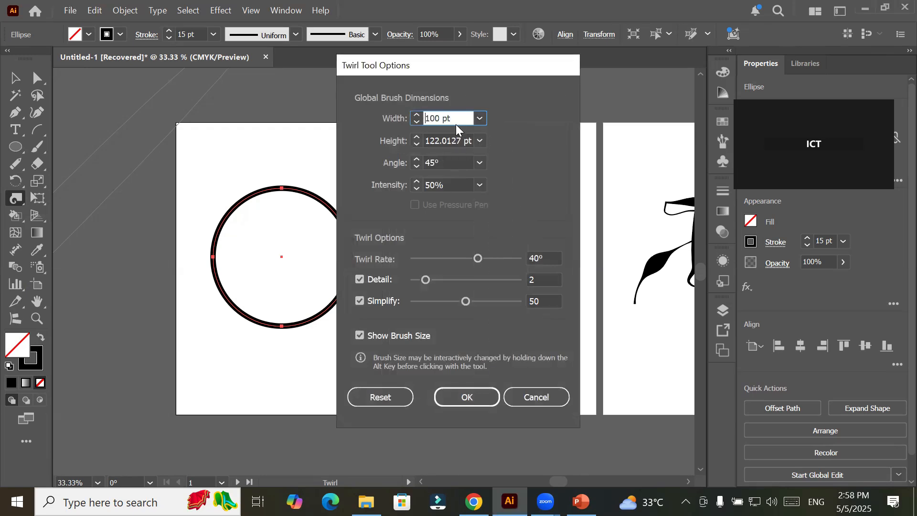
{"action": "left_click", "coordinate": [479, 118]}
{"action": "left_click", "coordinate": [502, 338]}
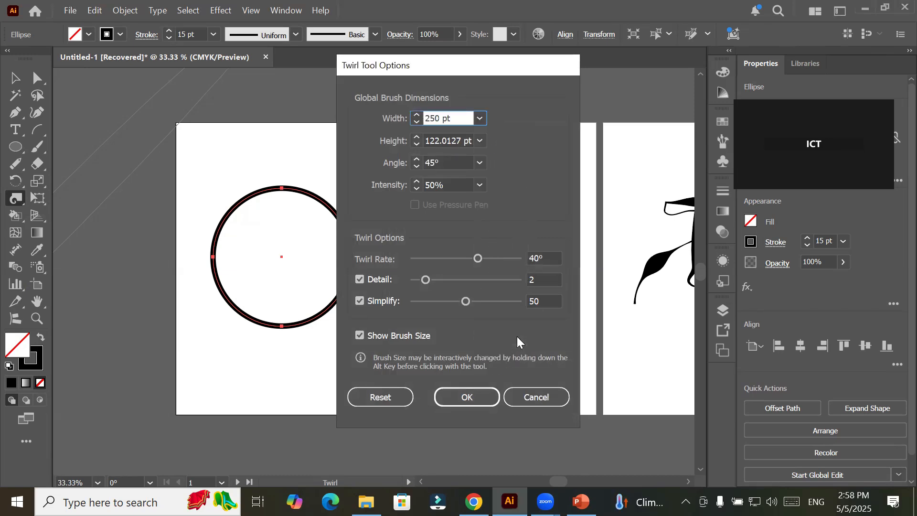
{"action": "left_click", "coordinate": [385, 397]}
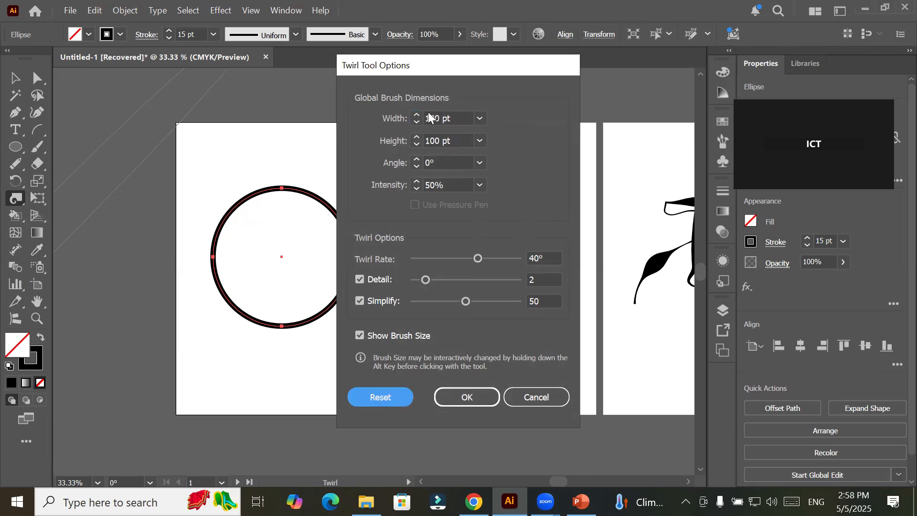
- Try a Twirl brush with 50% intensity, -180° angle, 250 pt height and 5 pt width
{"action": "left_click", "coordinate": [456, 118]}
{"action": "left_click", "coordinate": [458, 141]}
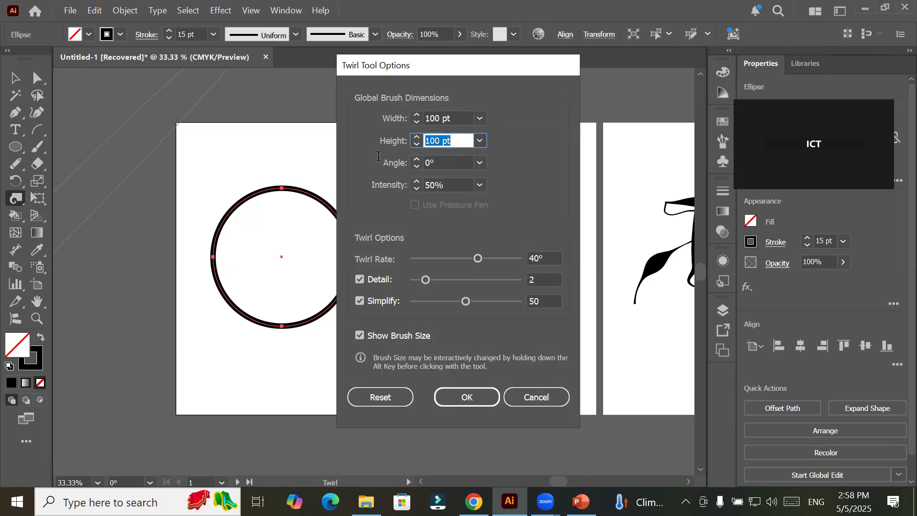
{"action": "key", "text": "Tab"}
{"action": "left_click", "coordinate": [445, 182]}
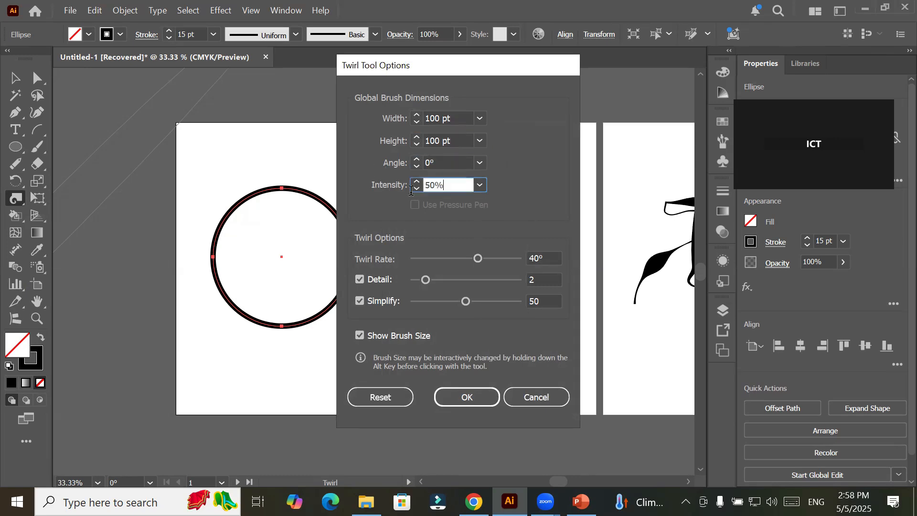
{"action": "left_click", "coordinate": [479, 185]}
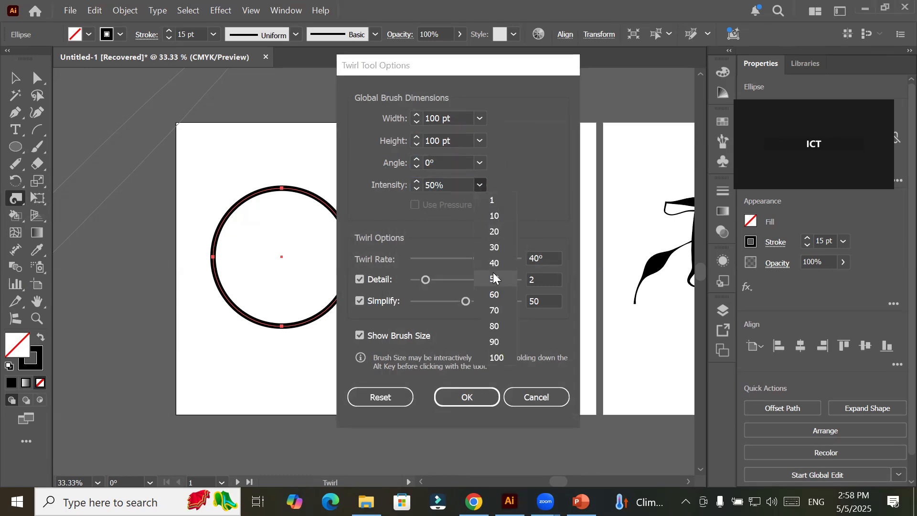
{"action": "left_click", "coordinate": [494, 277]}
{"action": "left_click", "coordinate": [480, 162]}
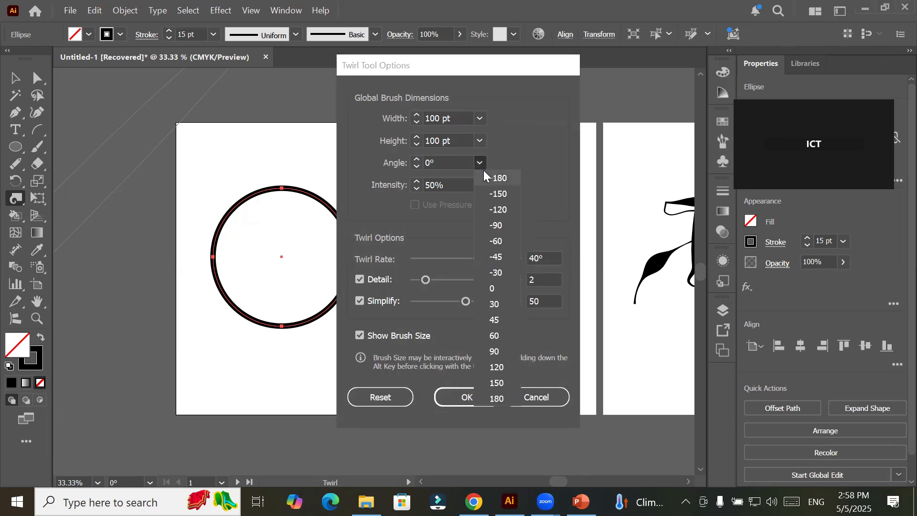
{"action": "left_click", "coordinate": [492, 175]}
{"action": "left_click", "coordinate": [479, 142]}
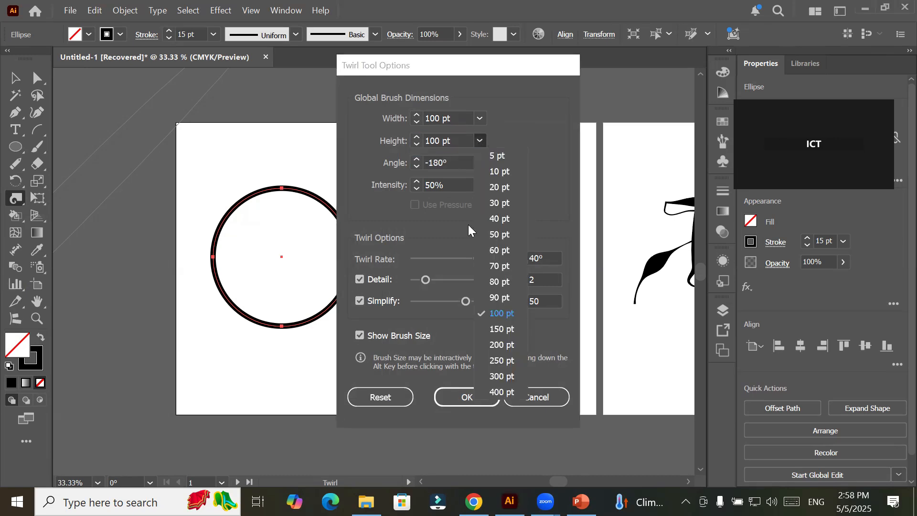
{"action": "left_click", "coordinate": [496, 354]}
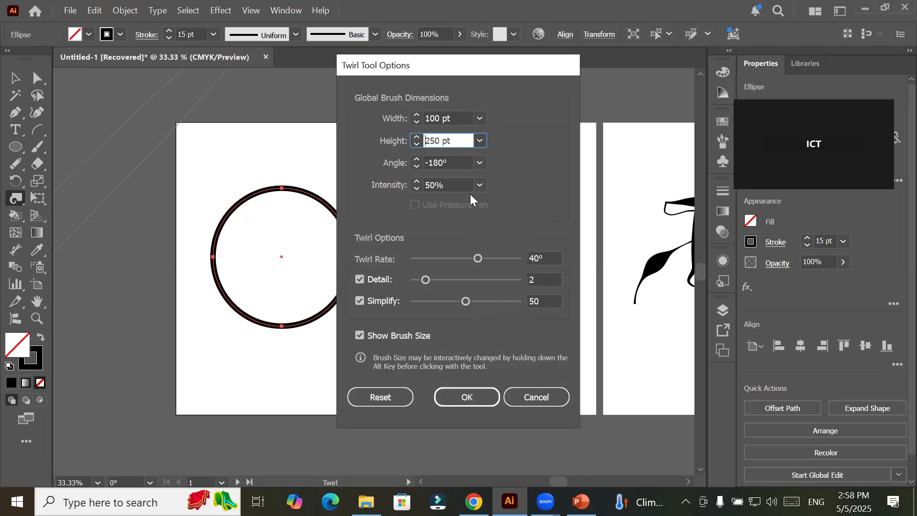
{"action": "left_click", "coordinate": [480, 118]}
{"action": "left_click", "coordinate": [495, 133]}
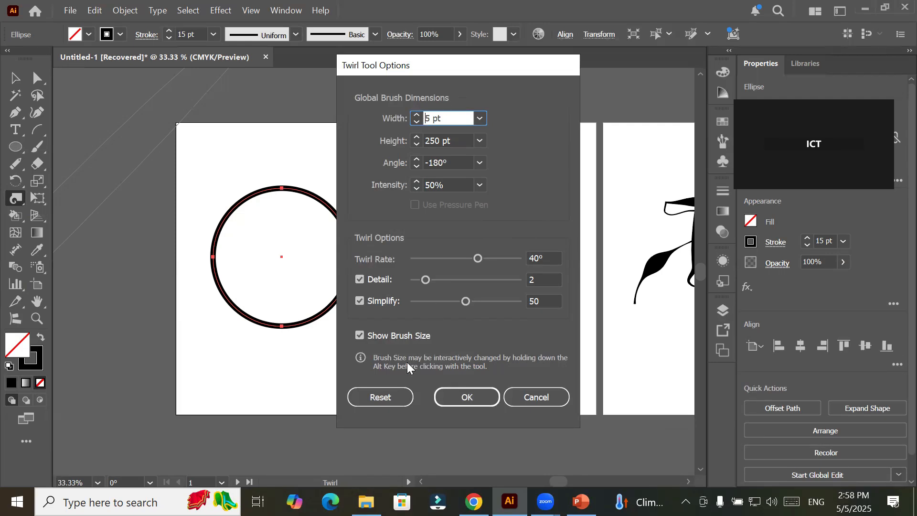
- Reset the Twirl tool options to their defaults and accept them
{"action": "left_click", "coordinate": [377, 399]}
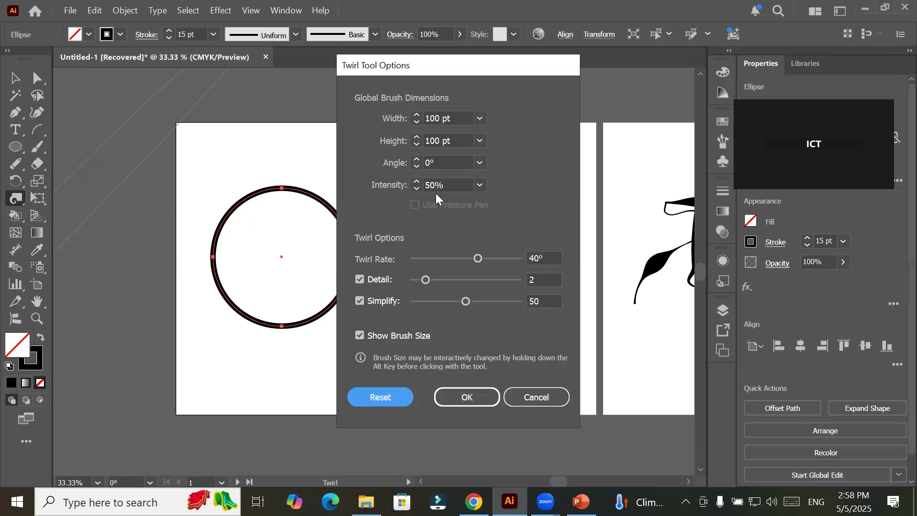
{"action": "left_click", "coordinate": [447, 398]}
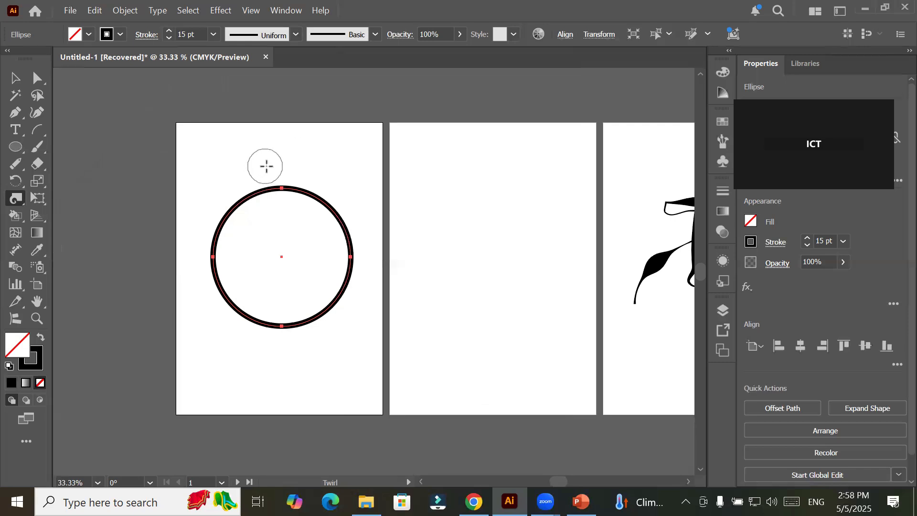
- Twirl the circle's outline into small spirals at its top, bottom, right and left anchor points
{"action": "left_click", "coordinate": [281, 188]}
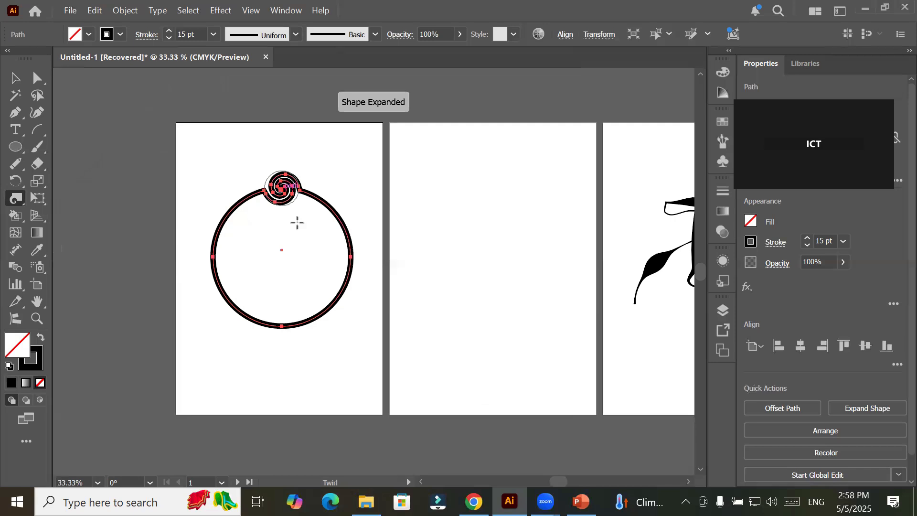
{"action": "left_click", "coordinate": [282, 323]}
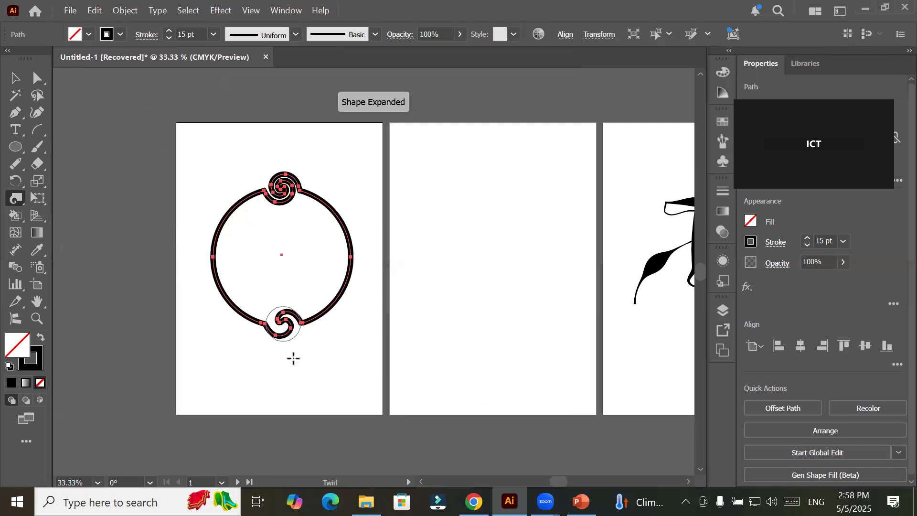
{"action": "left_click", "coordinate": [351, 254]}
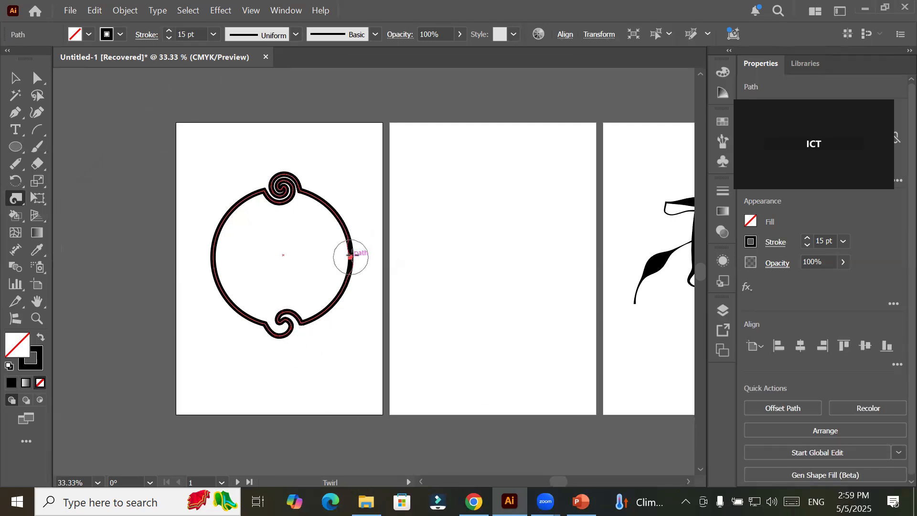
{"action": "left_click", "coordinate": [210, 258]}
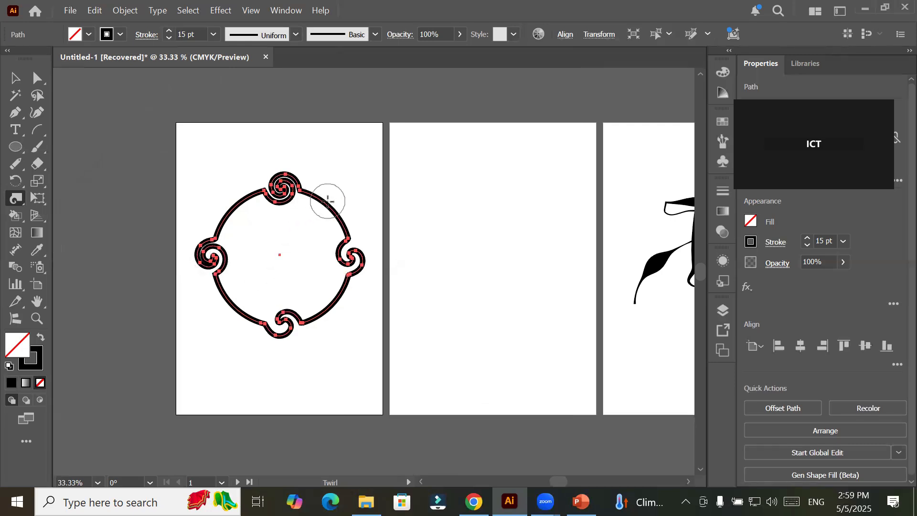
- Reduce the twirled circle's stroke weight to 1 pt
{"action": "scroll", "coordinate": [328, 208], "scroll_direction": "up", "scroll_amount": 4}
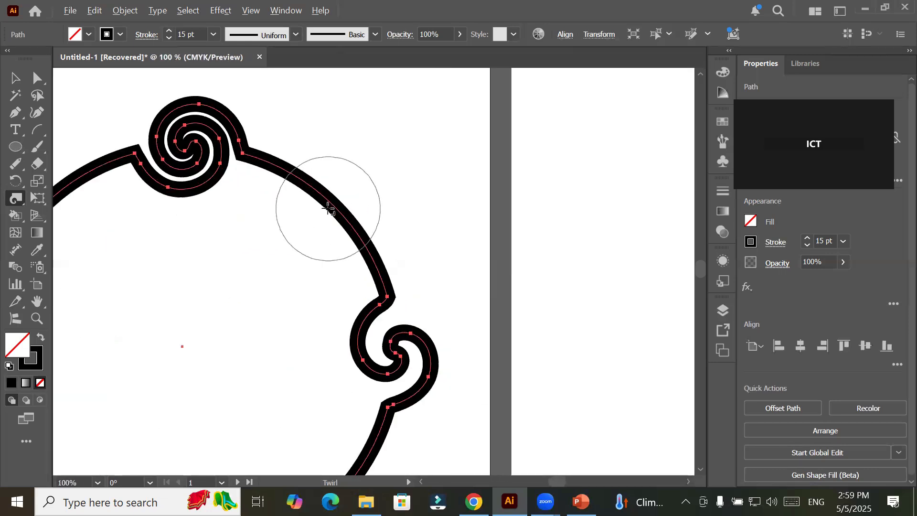
{"action": "left_click", "coordinate": [169, 38]}
{"action": "left_click", "coordinate": [169, 38]}
{"action": "left_click", "coordinate": [169, 38]}
{"action": "left_click", "coordinate": [169, 38]}
{"action": "left_click", "coordinate": [169, 38]}
{"action": "left_click", "coordinate": [169, 39]}
{"action": "left_click", "coordinate": [169, 38]}
{"action": "left_click", "coordinate": [169, 38]}
{"action": "left_click", "coordinate": [169, 38]}
{"action": "left_click", "coordinate": [169, 38]}
{"action": "left_click", "coordinate": [169, 38]}
{"action": "left_click", "coordinate": [169, 38]}
{"action": "left_click", "coordinate": [169, 38]}
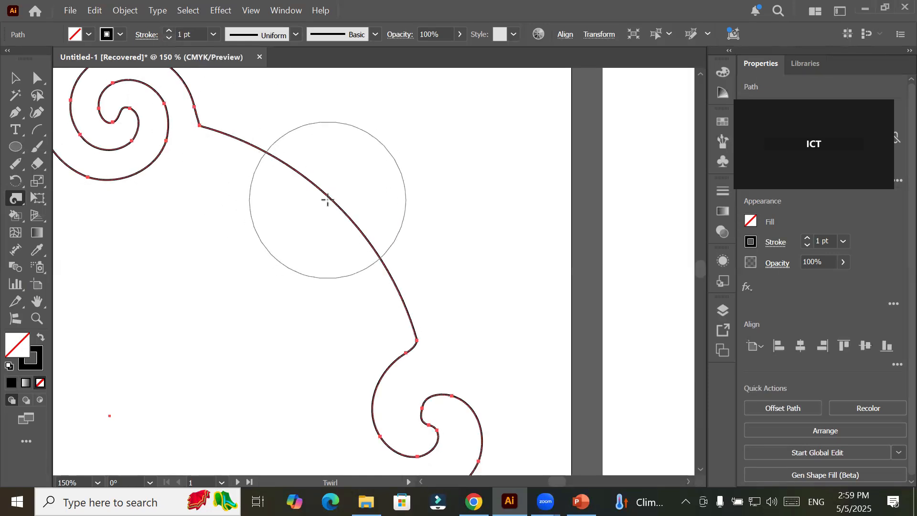
- Twirl the middles of the circle's upper-right, lower-right and lower-left arcs into large, tightly wound spirals
{"action": "left_click_drag", "start_coordinate": [331, 199], "coordinate": [330, 199]}
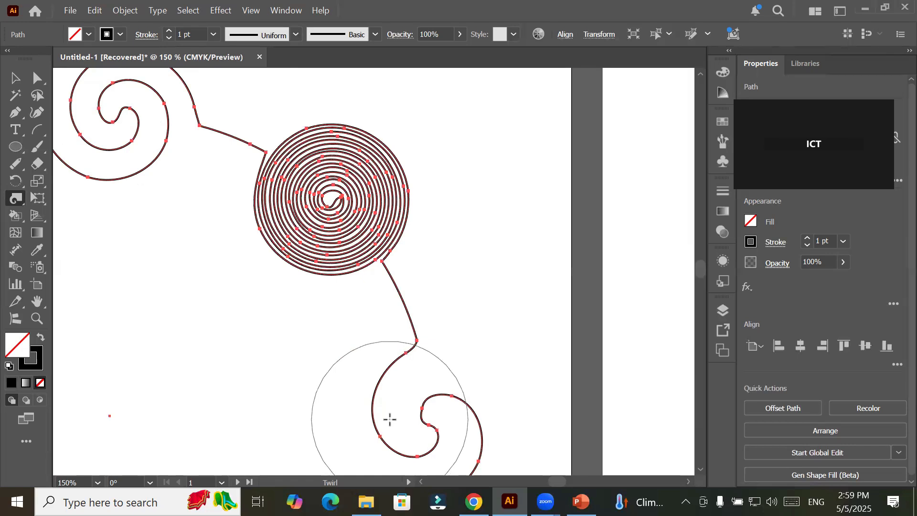
{"action": "scroll", "coordinate": [389, 419], "scroll_direction": "down", "scroll_amount": 10}
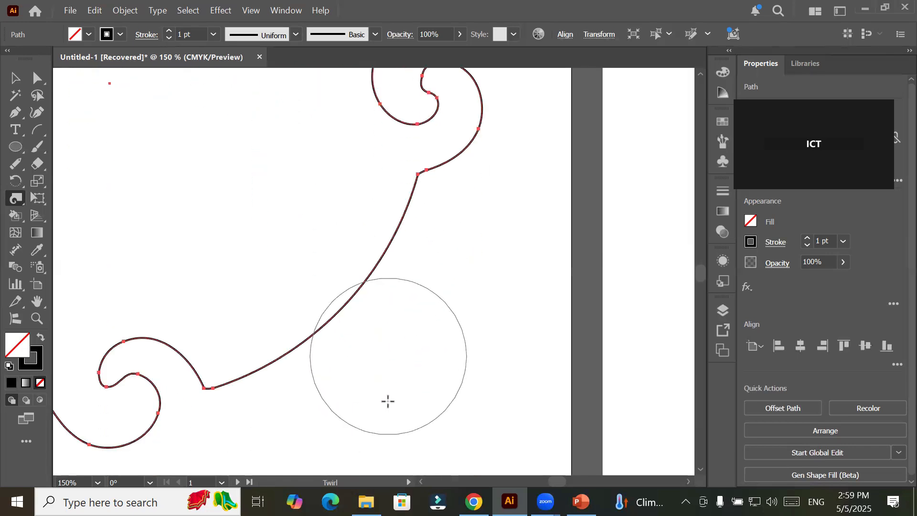
{"action": "left_click_drag", "start_coordinate": [354, 295], "coordinate": [343, 298]}
{"action": "mouse_move", "coordinate": [294, 366]}
{"action": "left_mouse_down"}
{"action": "mouse_move", "coordinate": [550, 302]}
{"action": "mouse_move", "coordinate": [594, 302]}
{"action": "left_mouse_up"}
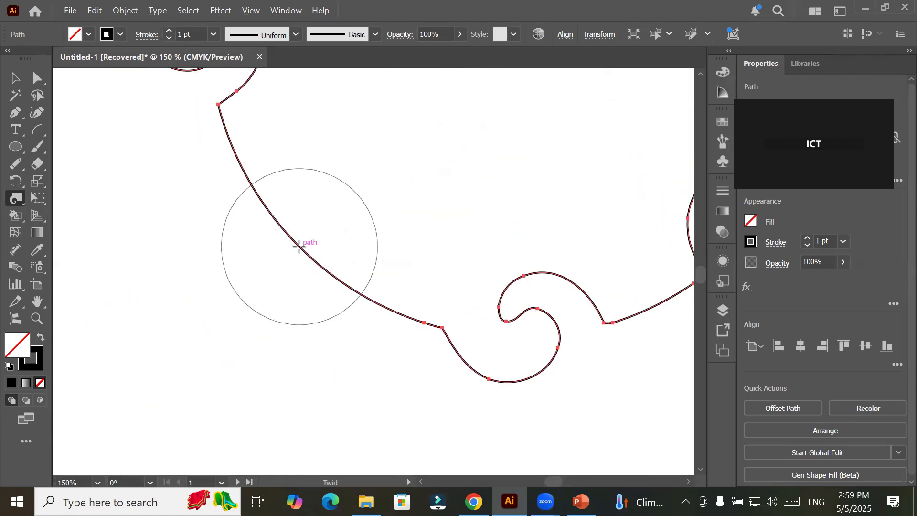
{"action": "left_click_drag", "start_coordinate": [299, 245], "coordinate": [299, 246]}
{"action": "left_click_drag", "start_coordinate": [299, 245], "coordinate": [299, 246]}
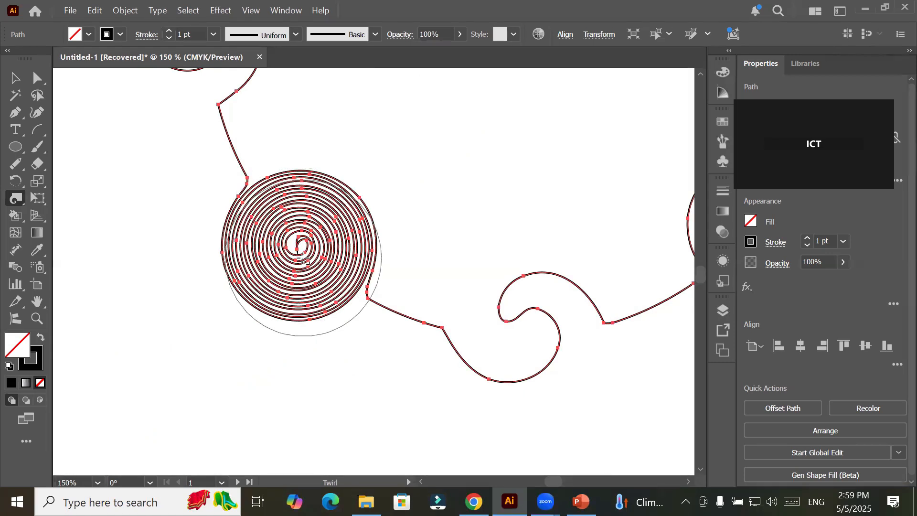
- Draw a large arc rising across the middle artboard to its upper-right corner and set its stroke weight to 6 pt
{"action": "scroll", "coordinate": [303, 260], "scroll_direction": "down", "scroll_amount": 5}
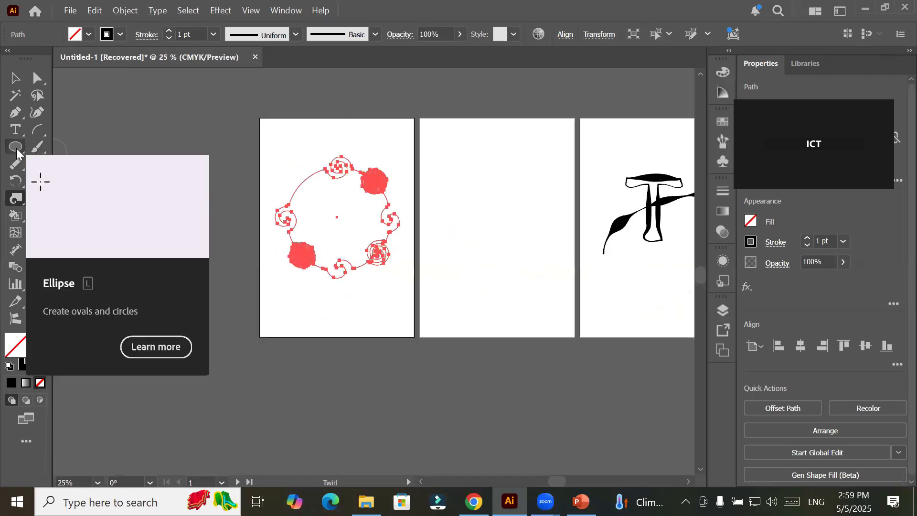
{"action": "left_click", "coordinate": [37, 129]}
{"action": "left_click_drag", "start_coordinate": [449, 279], "coordinate": [574, 120]}
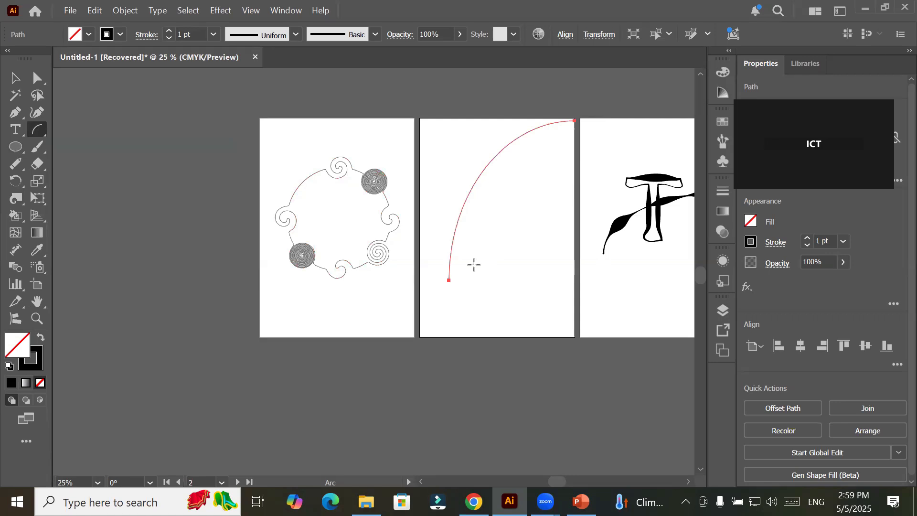
{"action": "left_click", "coordinate": [170, 31]}
{"action": "left_click", "coordinate": [169, 31]}
{"action": "left_click", "coordinate": [169, 31]}
{"action": "left_click", "coordinate": [172, 32]}
{"action": "left_click", "coordinate": [171, 32]}
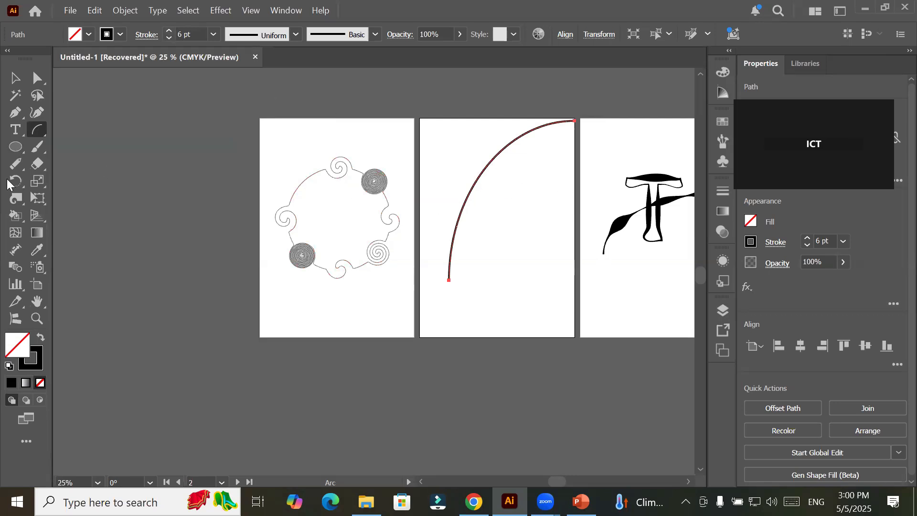
- Set the Twirl brush to 300 pt wide, 300 pt high and 10% intensity, and twirl the arc's middle into a large spiral
{"action": "left_click", "coordinate": [15, 198]}
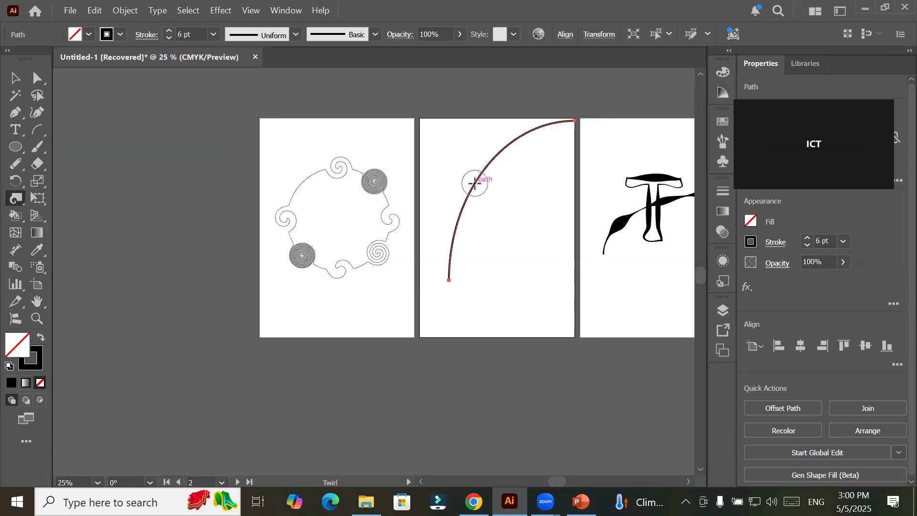
{"action": "double_click", "coordinate": [17, 200]}
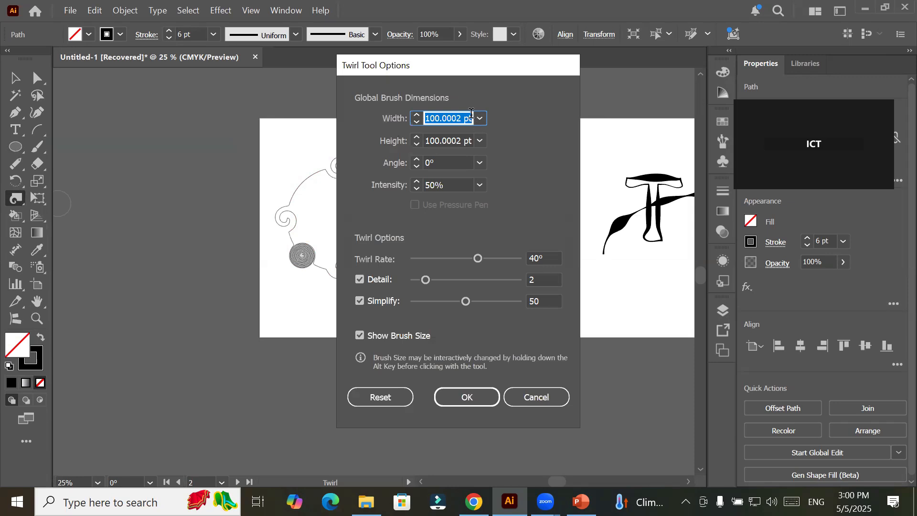
{"action": "left_click", "coordinate": [481, 118]}
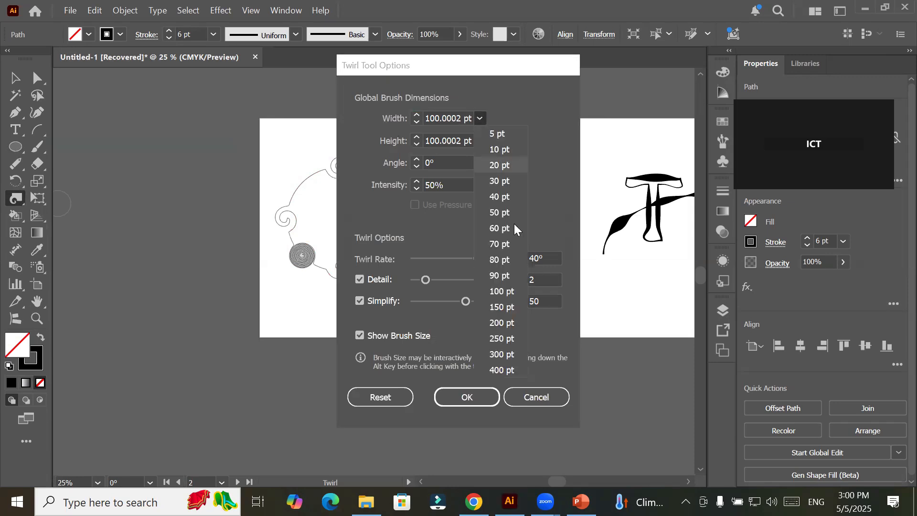
{"action": "left_click", "coordinate": [503, 354]}
{"action": "left_click", "coordinate": [480, 140]}
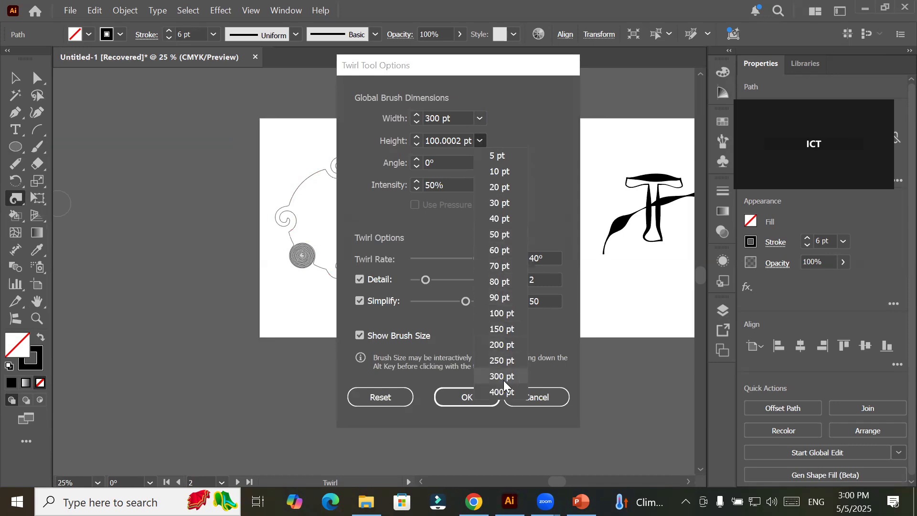
{"action": "left_click", "coordinate": [503, 380]}
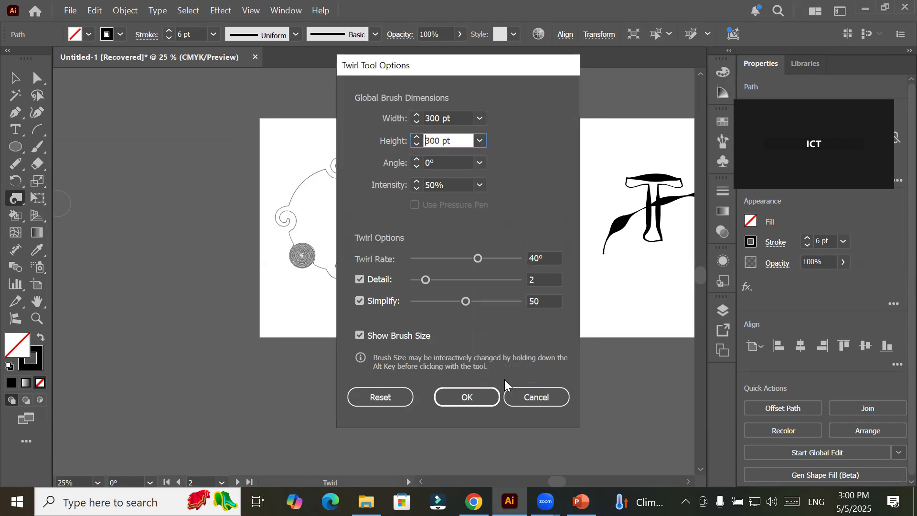
{"action": "left_click", "coordinate": [478, 186]}
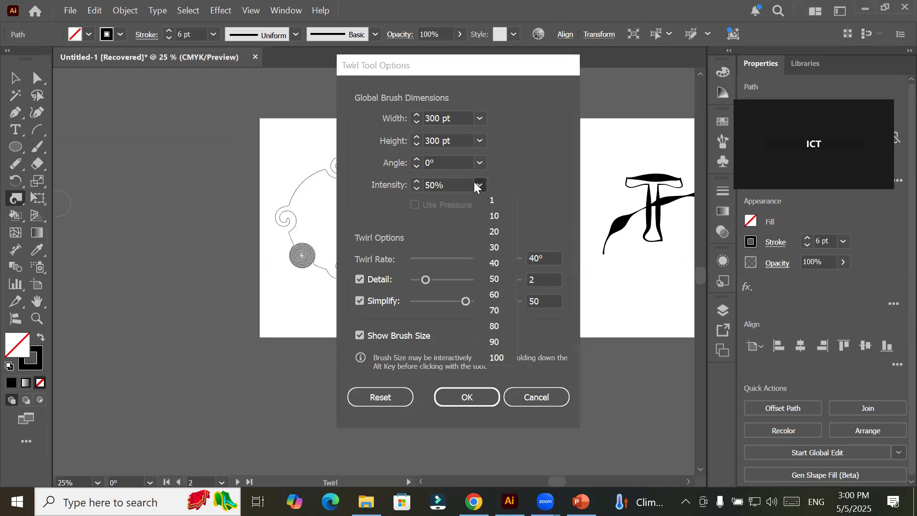
{"action": "left_click", "coordinate": [495, 215]}
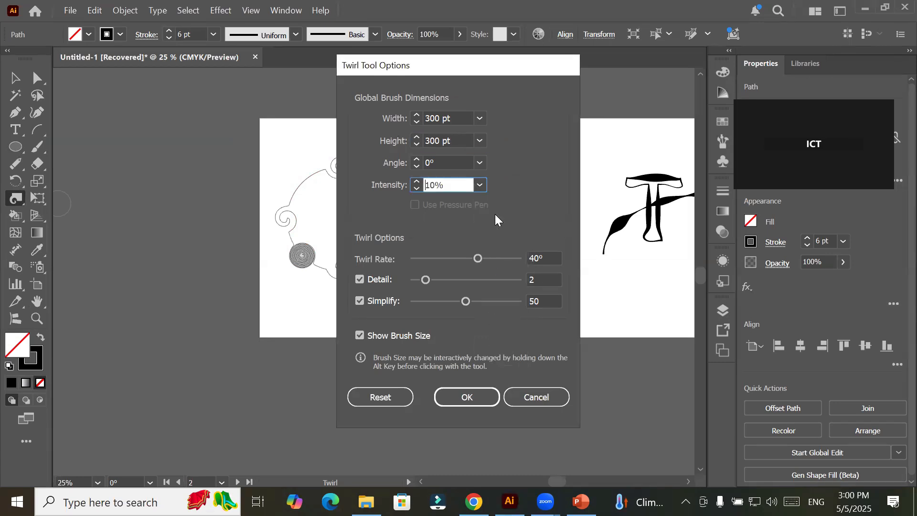
{"action": "left_click", "coordinate": [463, 396]}
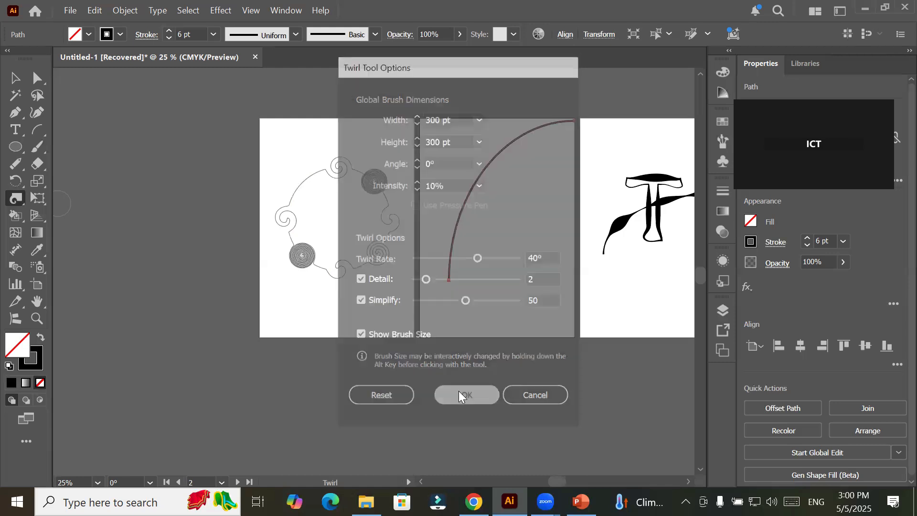
{"action": "left_click_drag", "start_coordinate": [472, 186], "coordinate": [473, 187]}
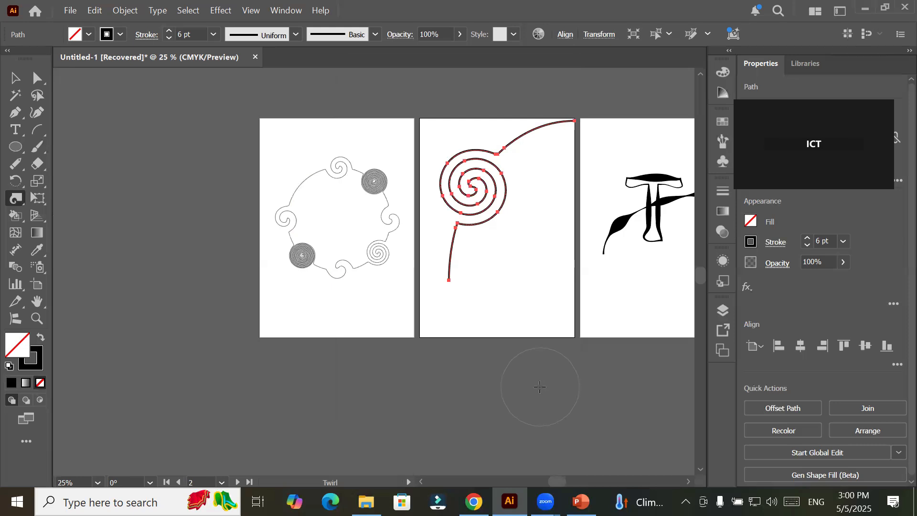
- Delete all artwork from the artboards
{"action": "left_click", "coordinate": [15, 77]}
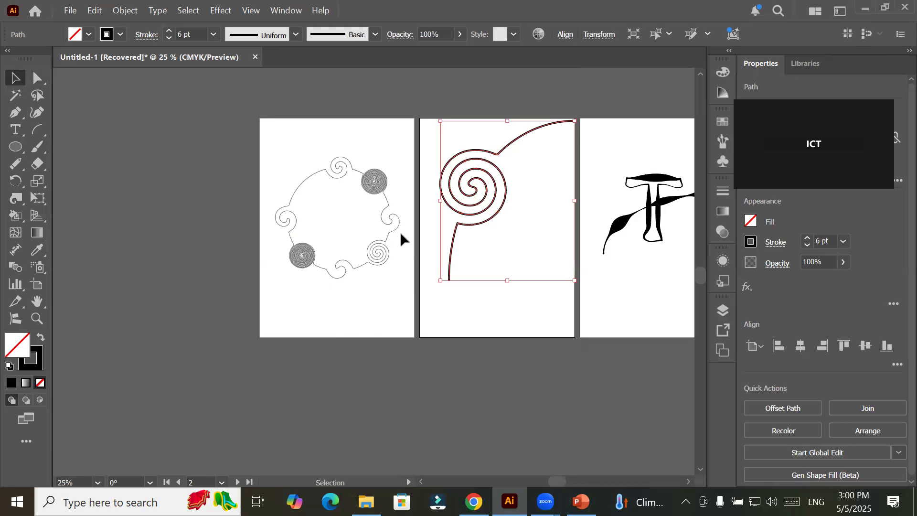
{"action": "left_click", "coordinate": [411, 239]}
{"action": "key", "text": "ctrl+a"}
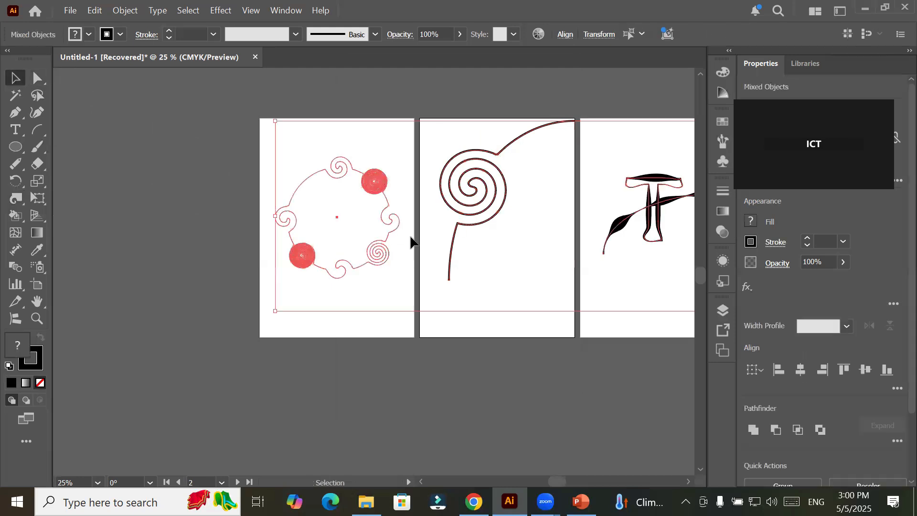
{"action": "key", "text": "Delete"}
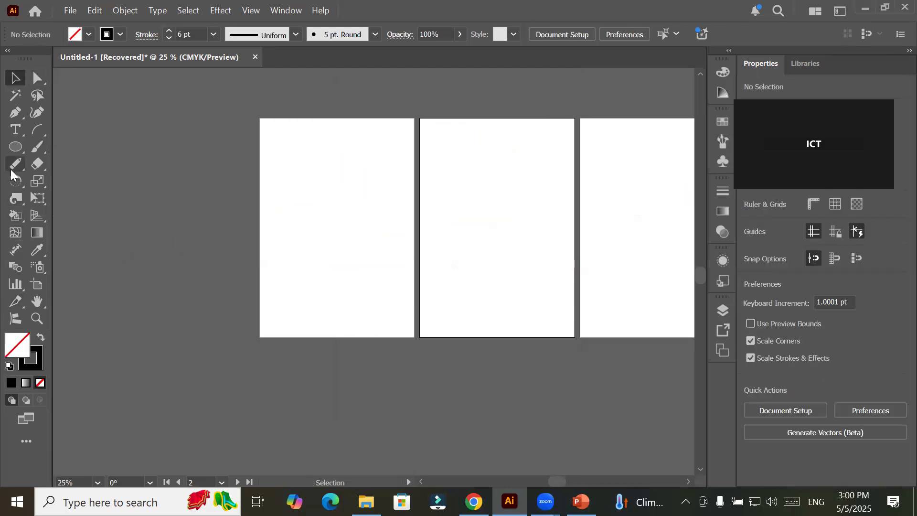
- Draw a nearly horizontal straight line across the bottom of the first artboard with the Line Segment tool
{"action": "left_click", "coordinate": [37, 130]}
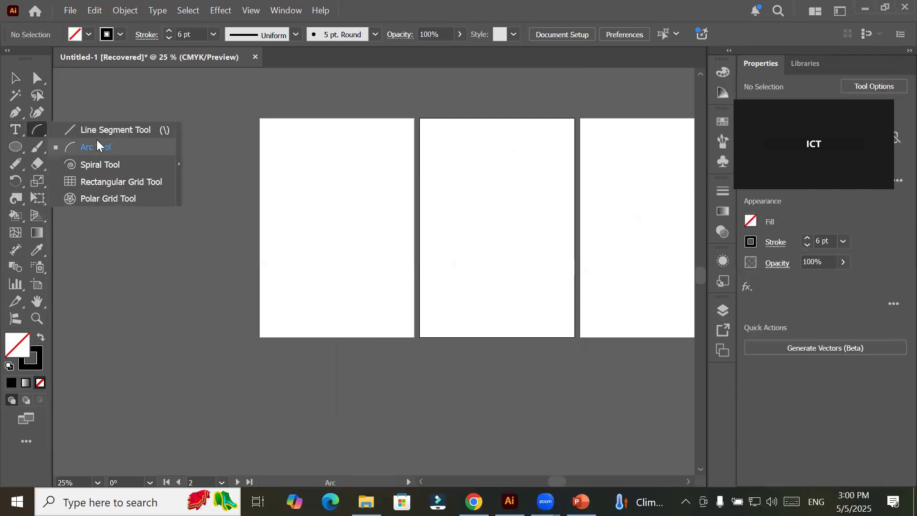
{"action": "left_click", "coordinate": [104, 135]}
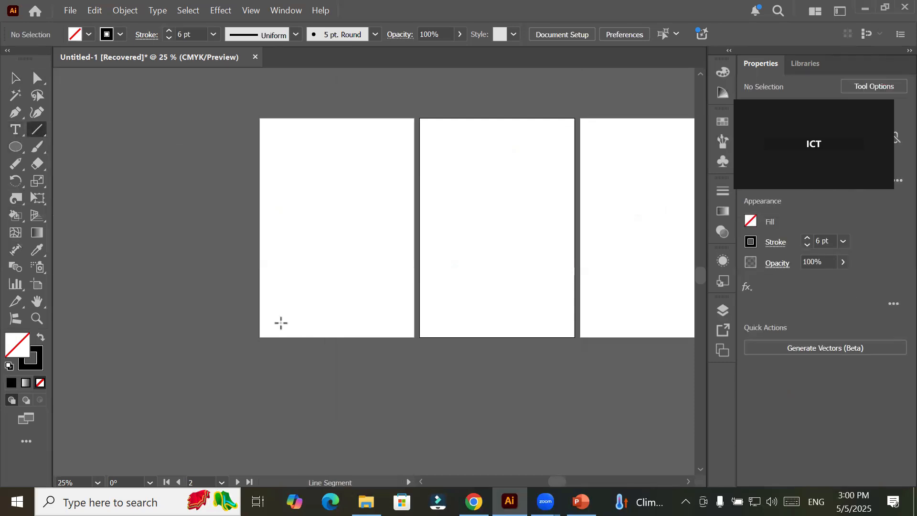
{"action": "left_click_drag", "start_coordinate": [264, 323], "coordinate": [408, 324]}
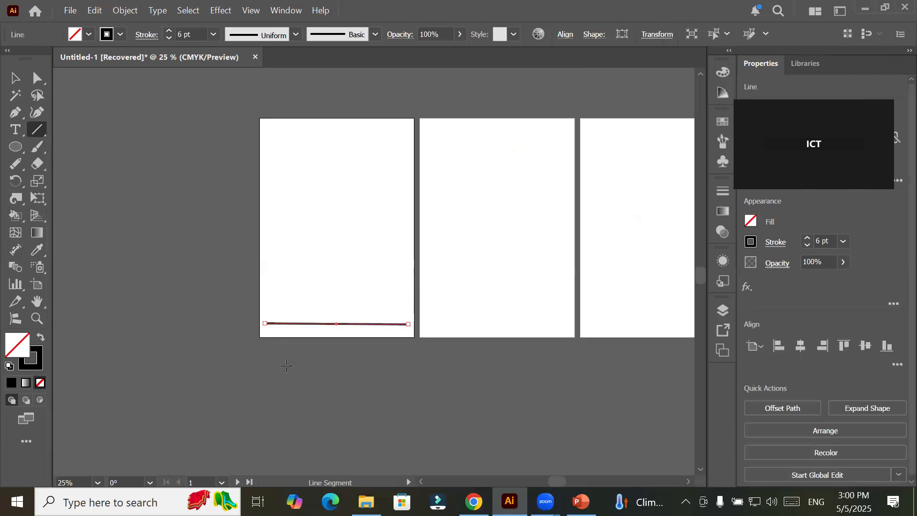
- Set the Twirl brush width and height to 80 pt each
{"action": "scroll", "coordinate": [279, 379], "scroll_direction": "up", "scroll_amount": 3}
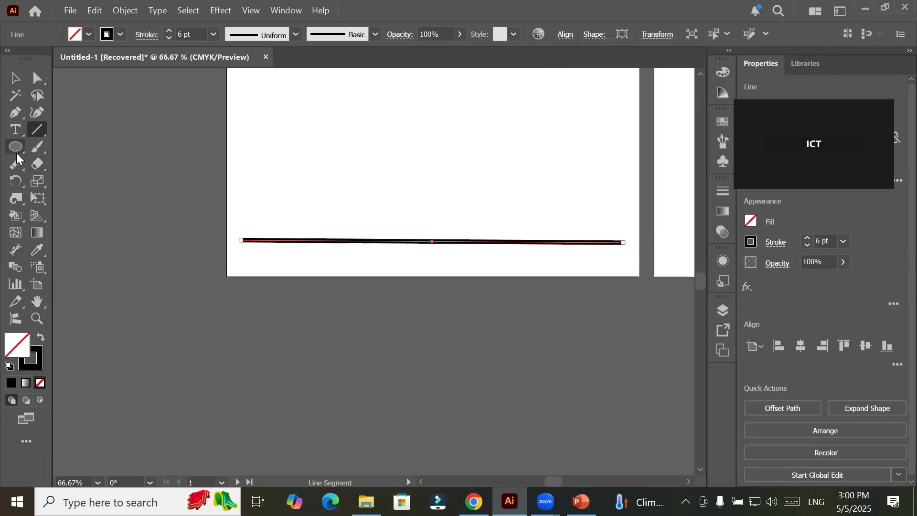
{"action": "left_click", "coordinate": [15, 198]}
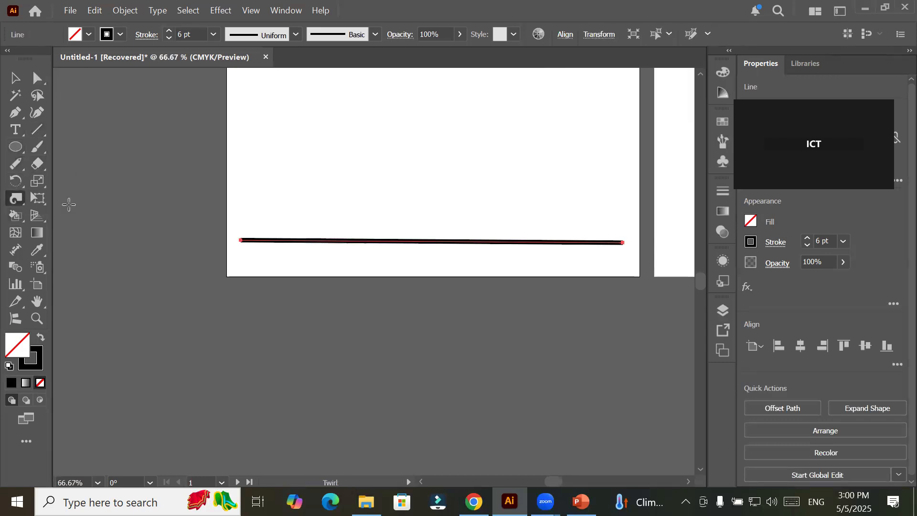
{"action": "double_click", "coordinate": [17, 199]}
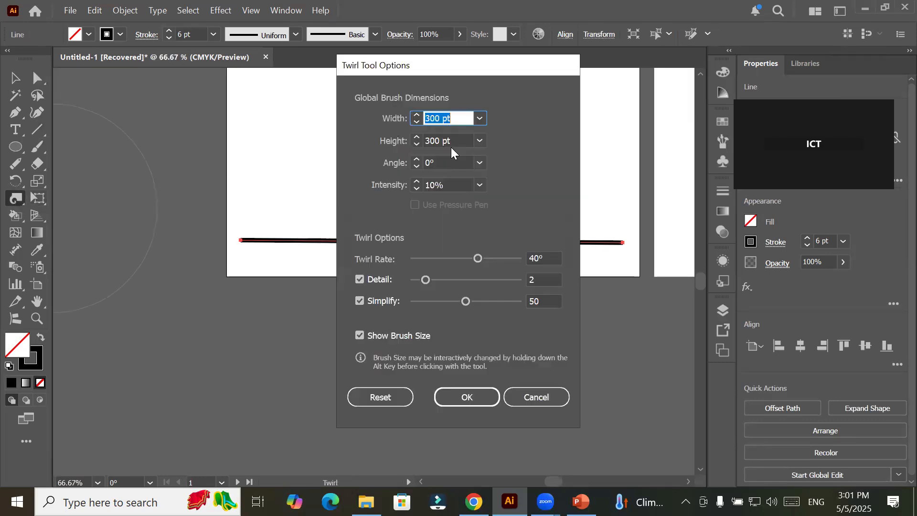
{"action": "left_click", "coordinate": [480, 119]}
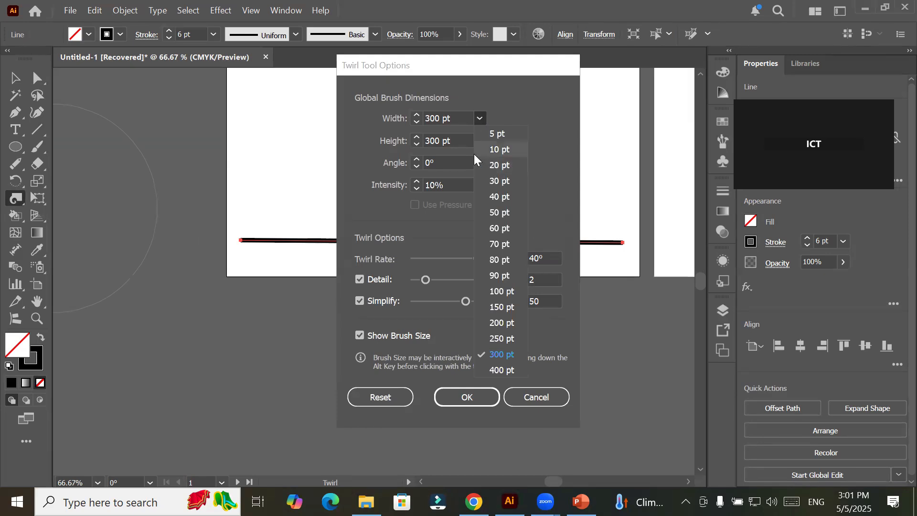
{"action": "left_click", "coordinate": [498, 258]}
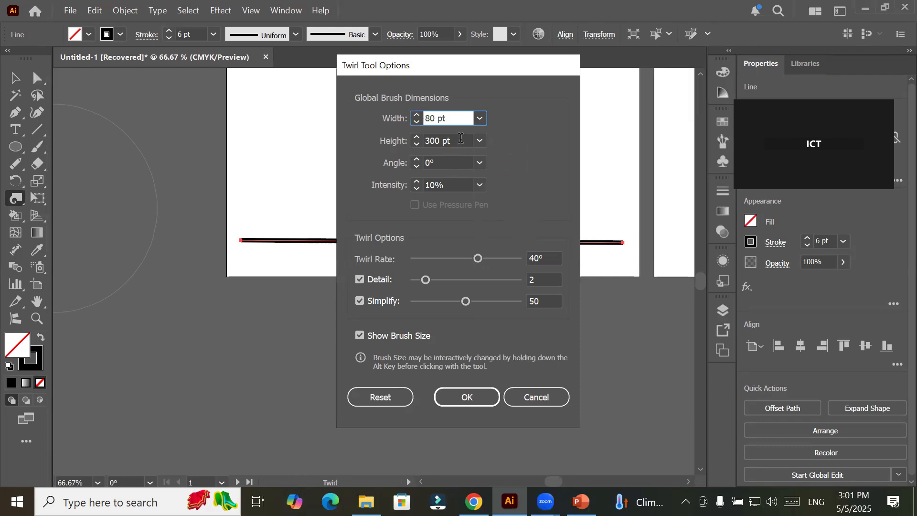
{"action": "left_click", "coordinate": [478, 141]}
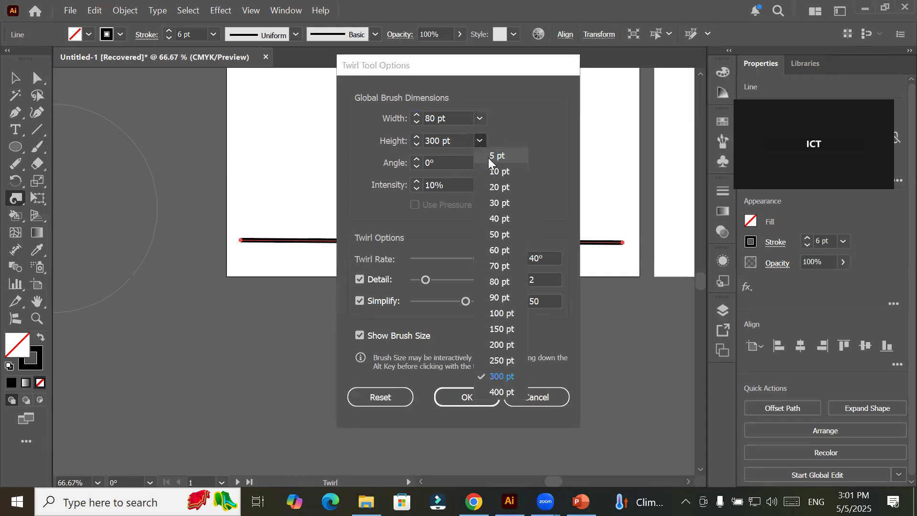
{"action": "left_click", "coordinate": [499, 281]}
{"action": "left_click", "coordinate": [466, 396]}
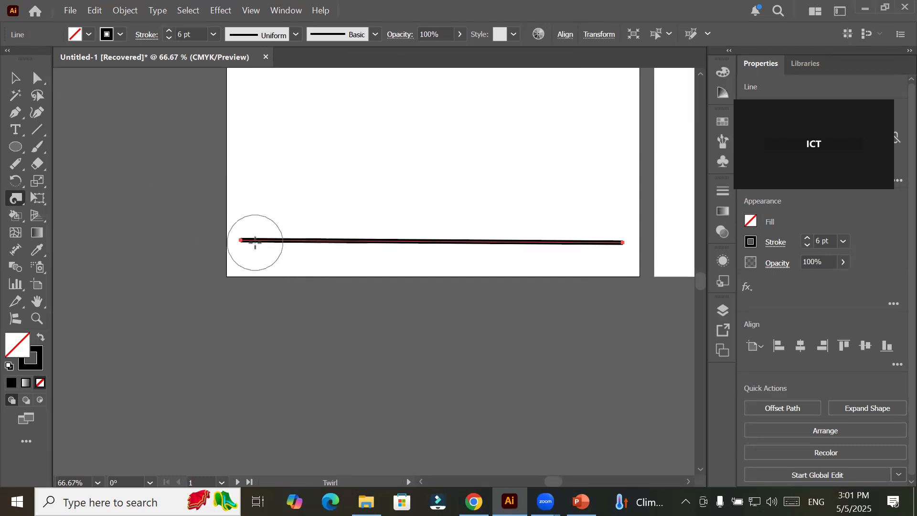
- Twirl the line into small waves at both ends, at its middle and between the middle and each end
{"action": "left_click_drag", "start_coordinate": [255, 241], "coordinate": [255, 241]}
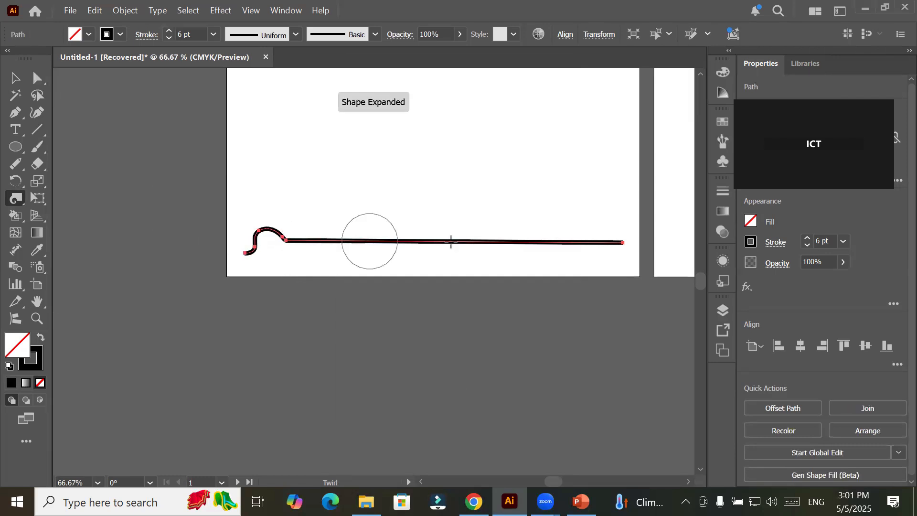
{"action": "left_click_drag", "start_coordinate": [615, 245], "coordinate": [613, 244]}
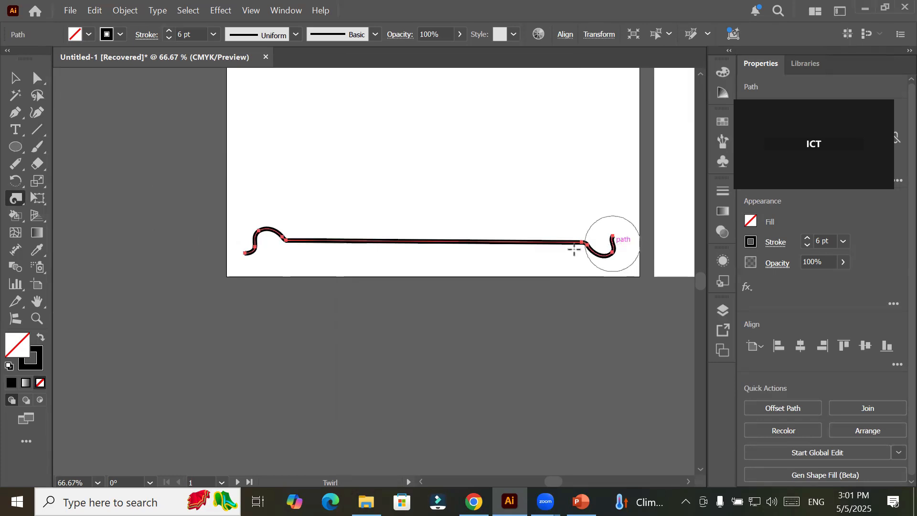
{"action": "mouse_move", "coordinate": [425, 242]}
{"action": "left_mouse_down"}
{"action": "mouse_move", "coordinate": [542, 241]}
{"action": "mouse_move", "coordinate": [530, 244]}
{"action": "left_mouse_up"}
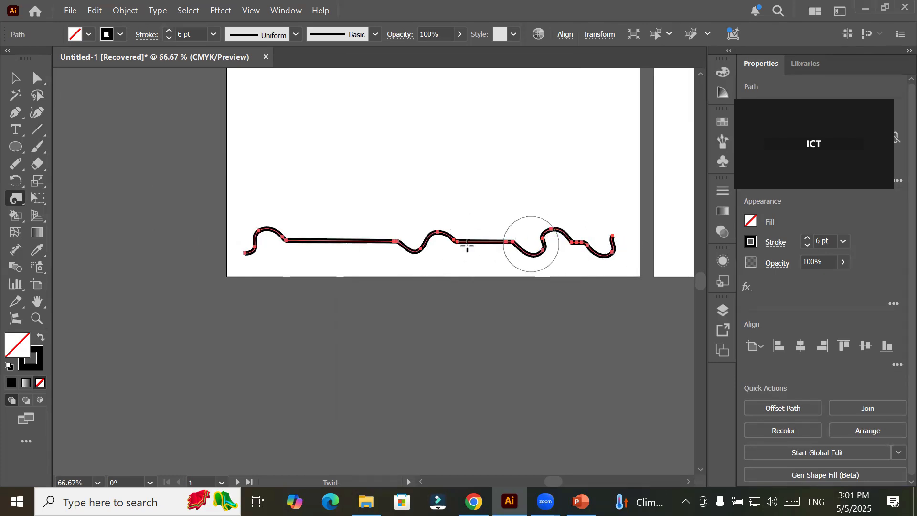
{"action": "left_click_drag", "start_coordinate": [330, 240], "coordinate": [330, 240]}
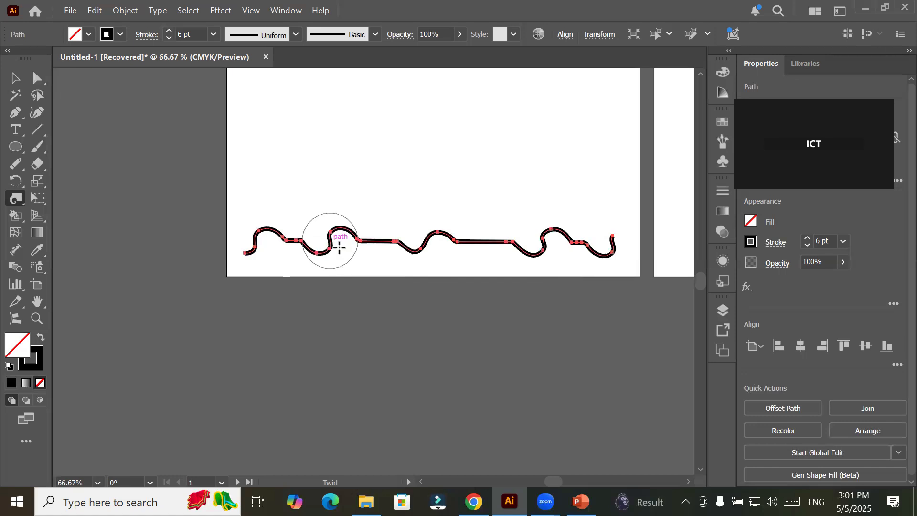
- Duplicate the wavy line just above itself and repeat the copy six times to stack evenly spaced lines up the artboard
{"action": "scroll", "coordinate": [395, 268], "scroll_direction": "down", "scroll_amount": 1}
{"action": "scroll", "coordinate": [396, 269], "scroll_direction": "up", "scroll_amount": 4}
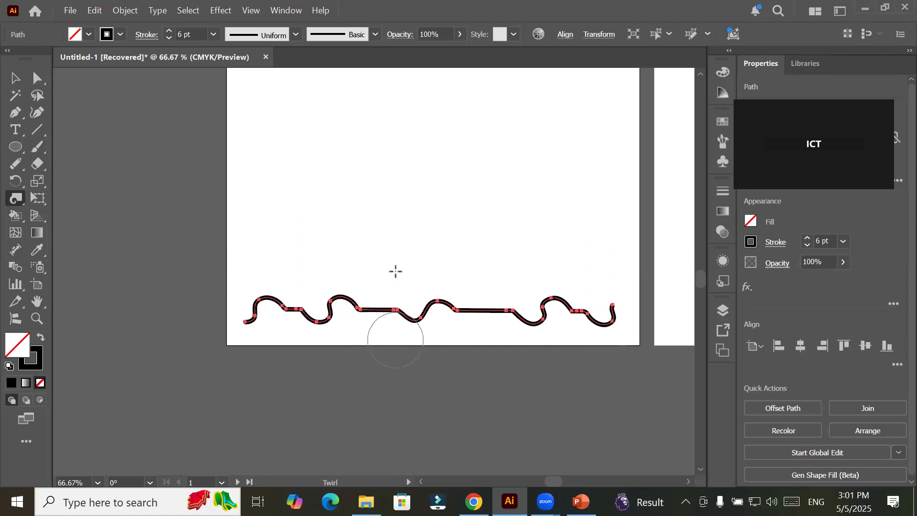
{"action": "key", "text": "v"}
{"action": "scroll", "coordinate": [346, 215], "scroll_direction": "up", "scroll_amount": 1}
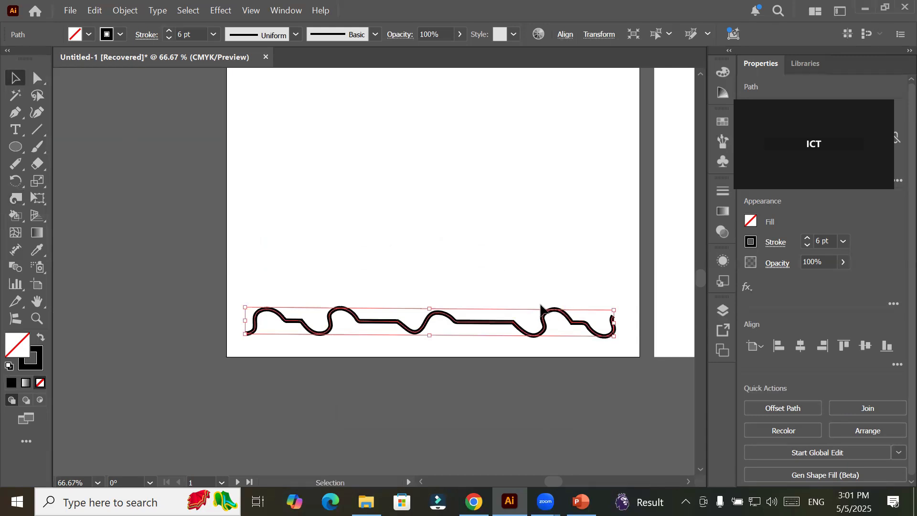
{"action": "scroll", "coordinate": [538, 302], "scroll_direction": "up", "scroll_amount": 1}
{"action": "key", "text": "a"}
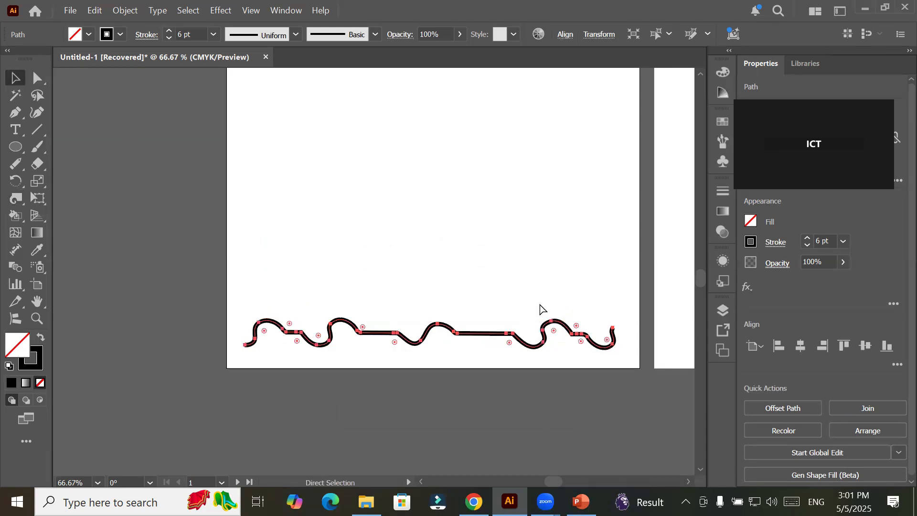
{"action": "scroll", "coordinate": [538, 303], "scroll_direction": "up", "scroll_amount": 2}
{"action": "scroll", "coordinate": [537, 304], "scroll_direction": "down", "scroll_amount": 2}
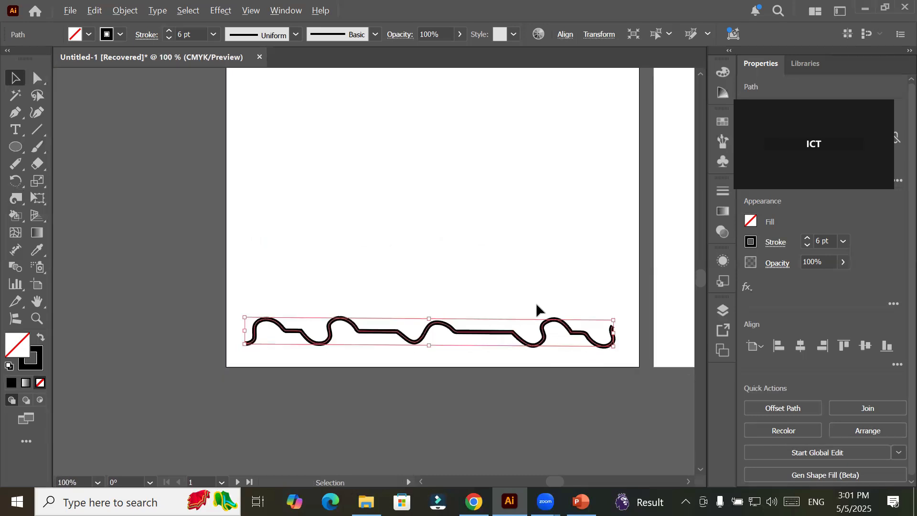
{"action": "scroll", "coordinate": [537, 308], "scroll_direction": "down", "scroll_amount": 4}
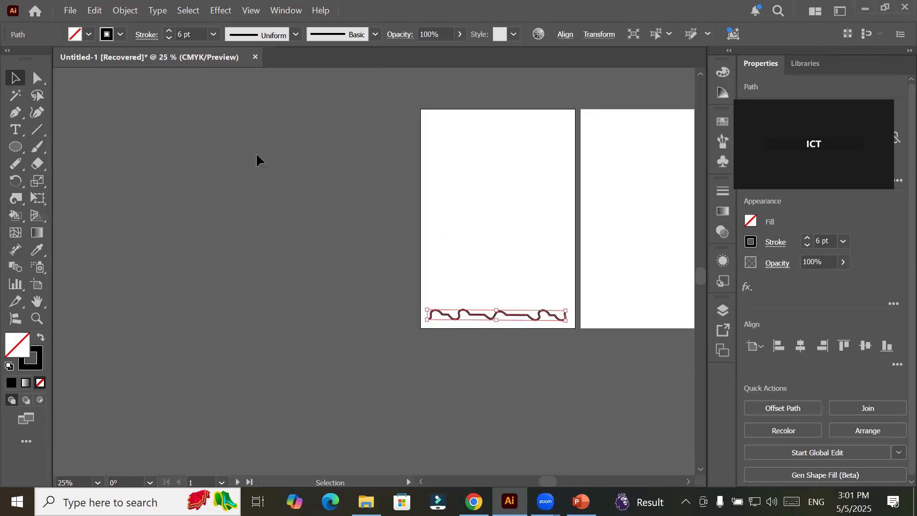
{"action": "left_click_drag", "start_coordinate": [516, 317], "coordinate": [514, 304]}
{"action": "key", "text": "ctrl+d"}
{"action": "key", "text": "ctrl+d"}
{"action": "key", "text": "ctrl+d"}
{"action": "key", "text": "ctrl+d"}
{"action": "key", "text": "ctrl+d"}
{"action": "key", "text": "ctrl+d"}
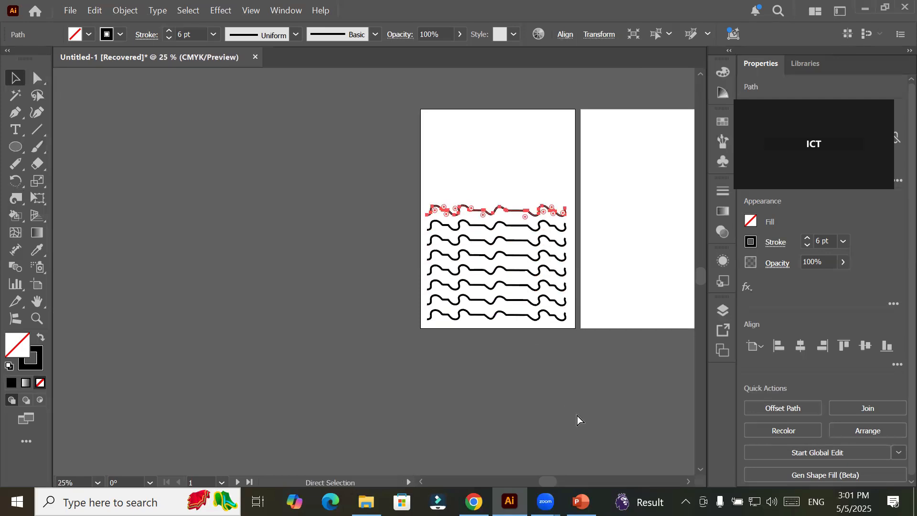
- Repeat the wavy line copy four more times to continue the evenly spaced stack up the artboard
{"action": "key", "text": "ctrl+d"}
{"action": "key", "text": "ctrl+d"}
{"action": "key", "text": "ctrl+d"}
{"action": "key", "text": "ctrl+d"}
- Undo the stacked copies of the wavy line until only a single line is left
{"action": "key", "text": "ctrl+z"}
{"action": "key", "text": "ctrl+z"}
{"action": "key", "text": "ctrl+z"}
{"action": "key", "text": "ctrl+z"}
{"action": "key", "text": "ctrl+z"}
{"action": "key", "text": "ctrl+z"}
{"action": "key", "text": "ctrl+z"}
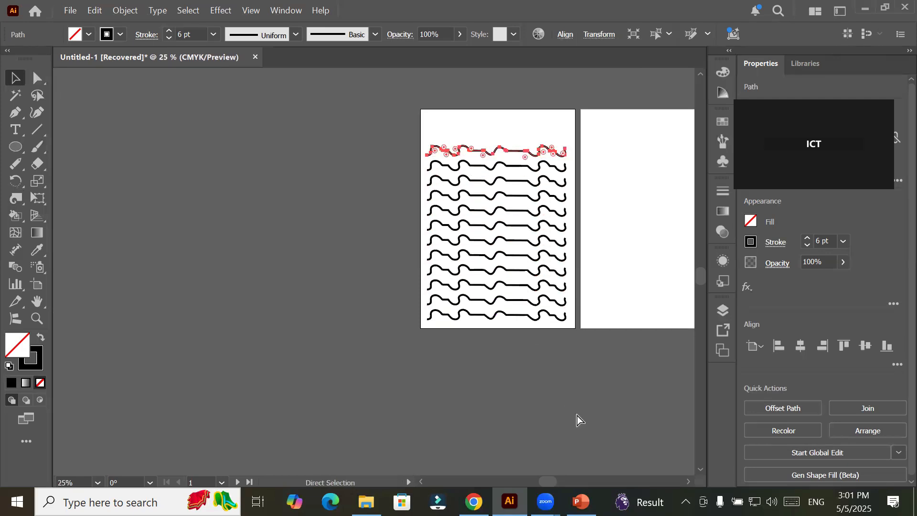
{"action": "key", "text": "ctrl+z"}
{"action": "key", "text": "ctrl+z"}
{"action": "key", "text": "ctrl+z"}
{"action": "key", "text": "ctrl+z"}
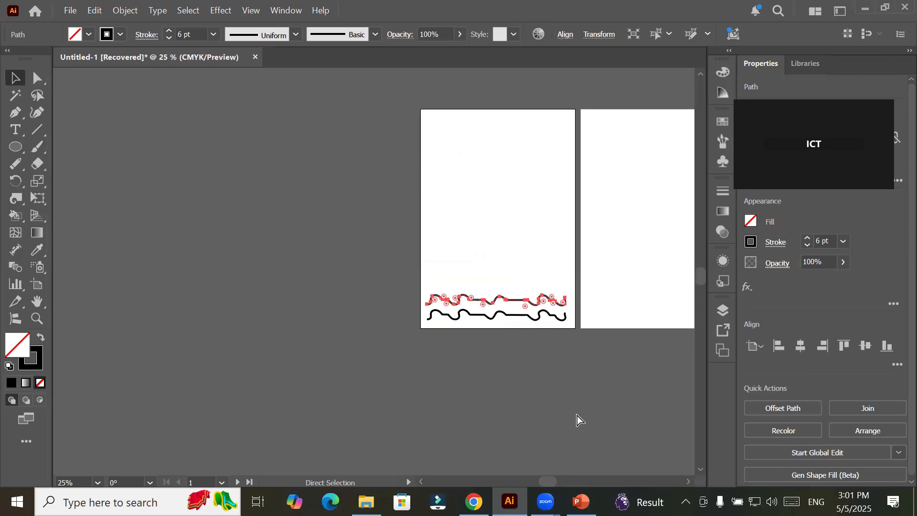
- Shrink the wavy line to roughly a third of its width and place it right of the first artboard's centre
{"action": "left_click_drag", "start_coordinate": [538, 313], "coordinate": [537, 192]}
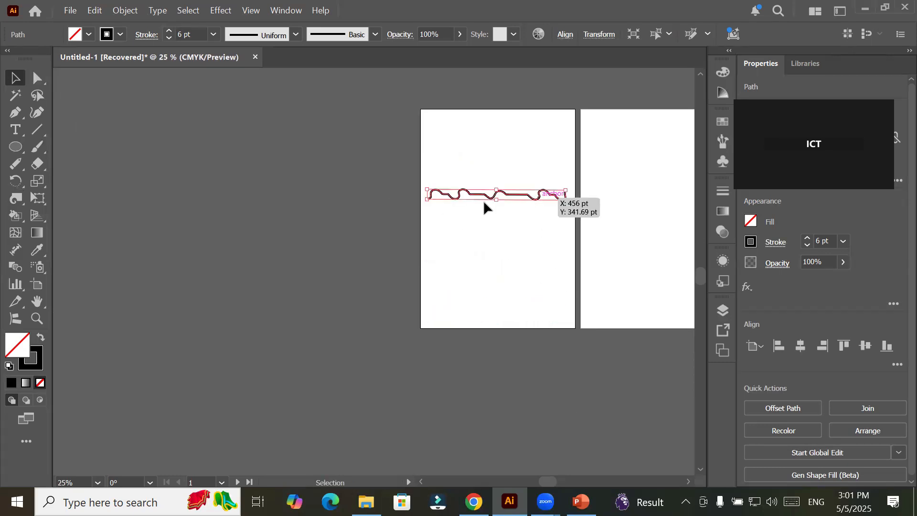
{"action": "mouse_move", "coordinate": [428, 196]}
{"action": "left_mouse_down"}
{"action": "mouse_move", "coordinate": [540, 198]}
{"action": "mouse_move", "coordinate": [507, 251]}
{"action": "mouse_move", "coordinate": [529, 271]}
{"action": "mouse_move", "coordinate": [535, 299]}
{"action": "mouse_move", "coordinate": [532, 283]}
{"action": "left_mouse_up"}
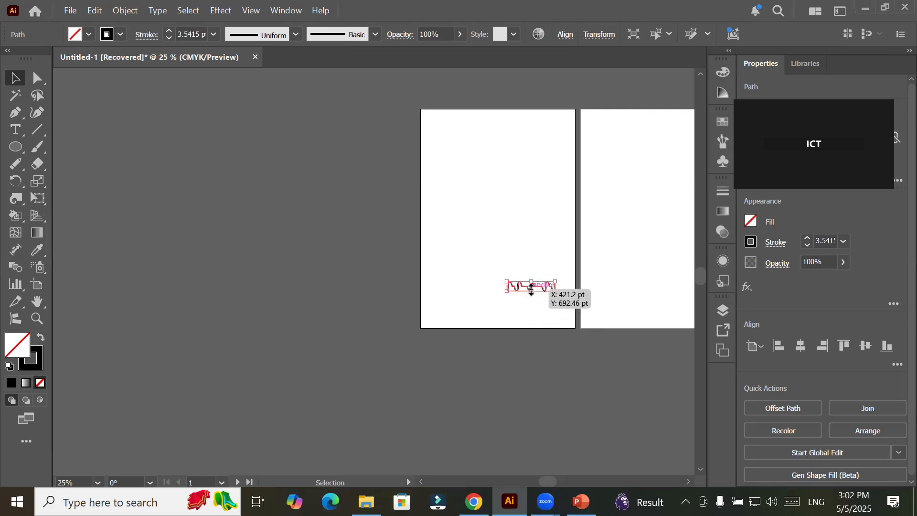
{"action": "left_click_drag", "start_coordinate": [530, 287], "coordinate": [528, 217]}
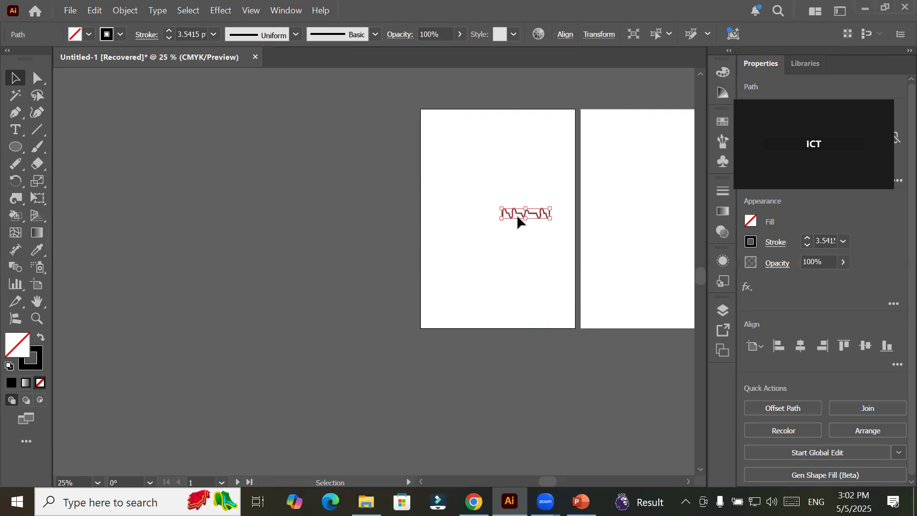
- Make a copy of the small wavy line rotated about 20° around a pivot at its left end
{"action": "key", "text": "r"}
{"action": "left_click_drag", "start_coordinate": [489, 210], "coordinate": [500, 217]}
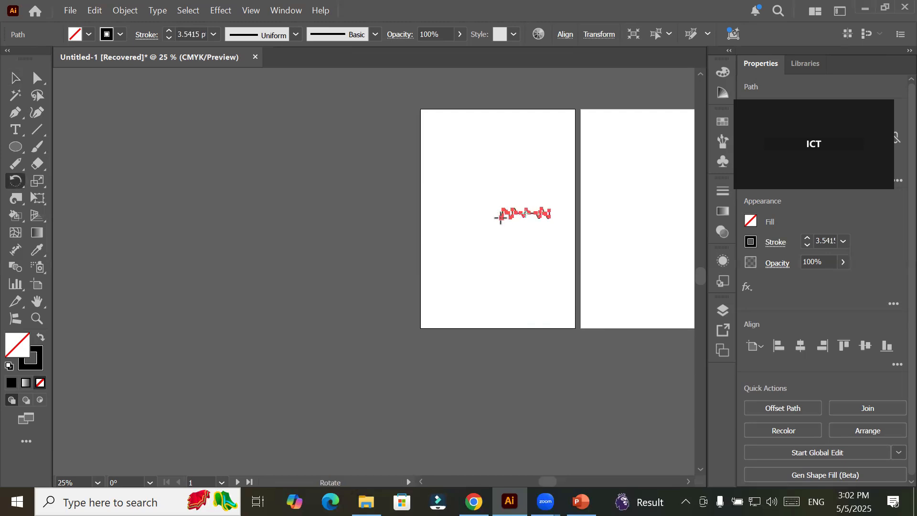
{"action": "left_click", "coordinate": [499, 218], "text": "alt"}
{"action": "left_click", "coordinate": [486, 192]}
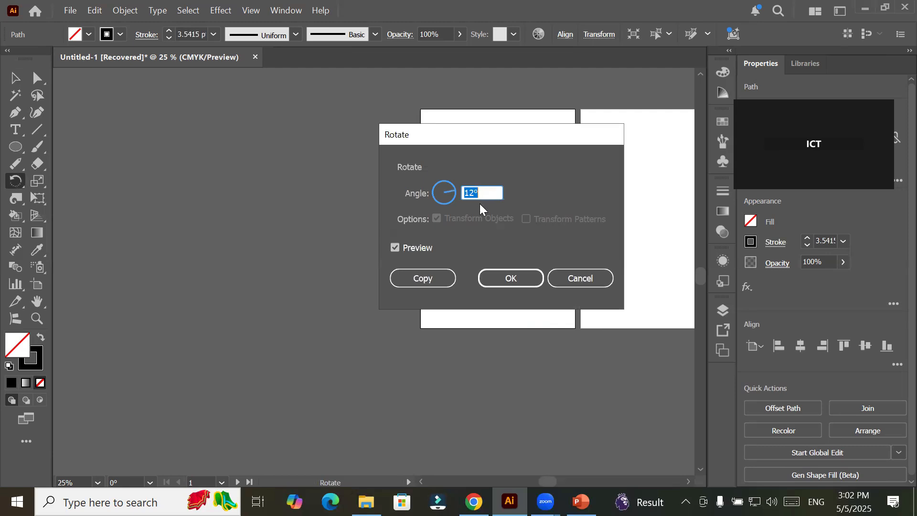
{"action": "type", "text": "21"}
{"action": "key", "text": "Tab"}
{"action": "left_click", "coordinate": [438, 278]}
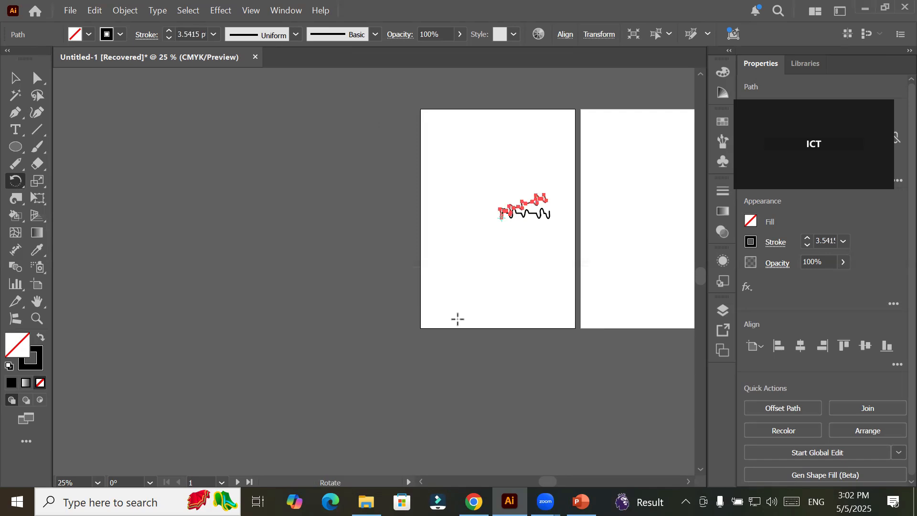
- Repeat the rotated copy until the wavy lines form a full radial circle, and clear the selection
{"action": "key", "text": "ctrl+d"}
{"action": "key", "text": "ctrl+d"}
{"action": "key", "text": "ctrl+d"}
{"action": "key", "text": "ctrl+d"}
{"action": "key", "text": "ctrl+d"}
{"action": "key", "text": "ctrl+d"}
{"action": "key", "text": "ctrl+d"}
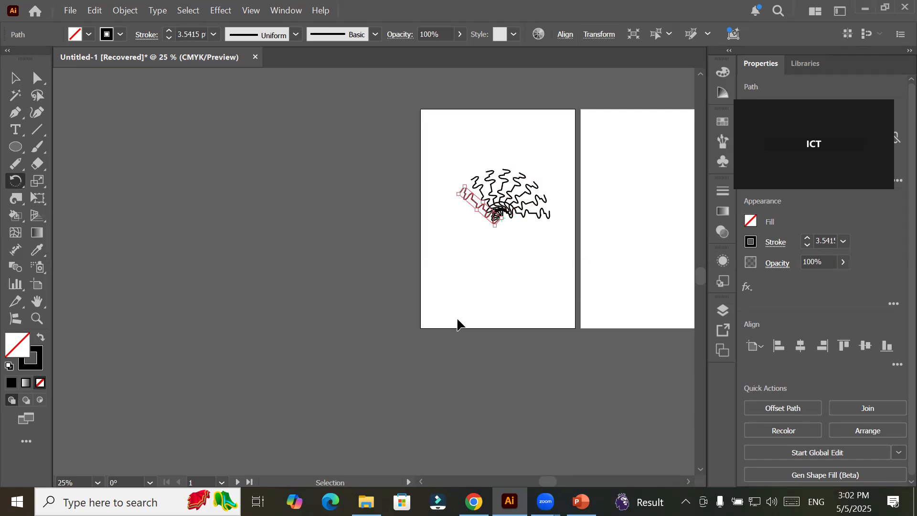
{"action": "key", "text": "ctrl+d"}
{"action": "key", "text": "ctrl+d"}
{"action": "key", "text": "ctrl+d"}
{"action": "key", "text": "ctrl+d"}
{"action": "key", "text": "ctrl+d"}
{"action": "key", "text": "ctrl+d"}
{"action": "key", "text": "ctrl+d"}
{"action": "key", "text": "ctrl+d"}
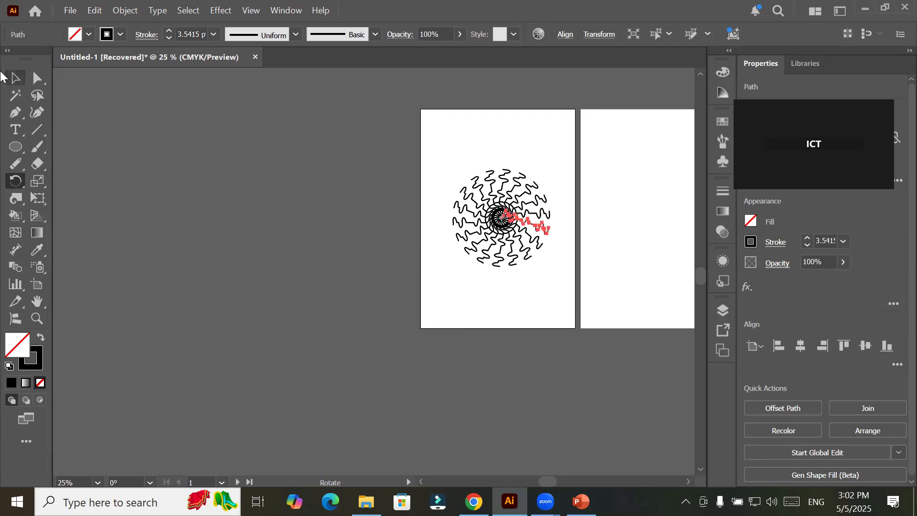
{"action": "left_click", "coordinate": [22, 82]}
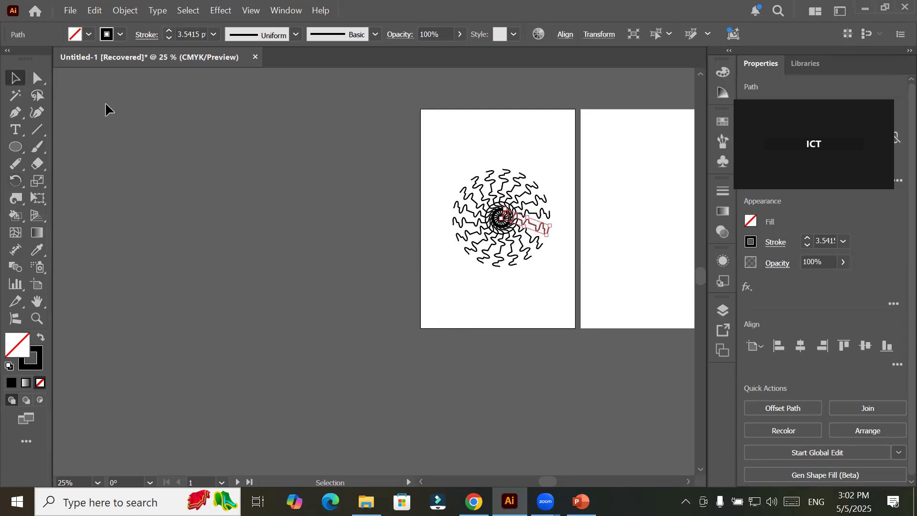
{"action": "left_click", "coordinate": [533, 287]}
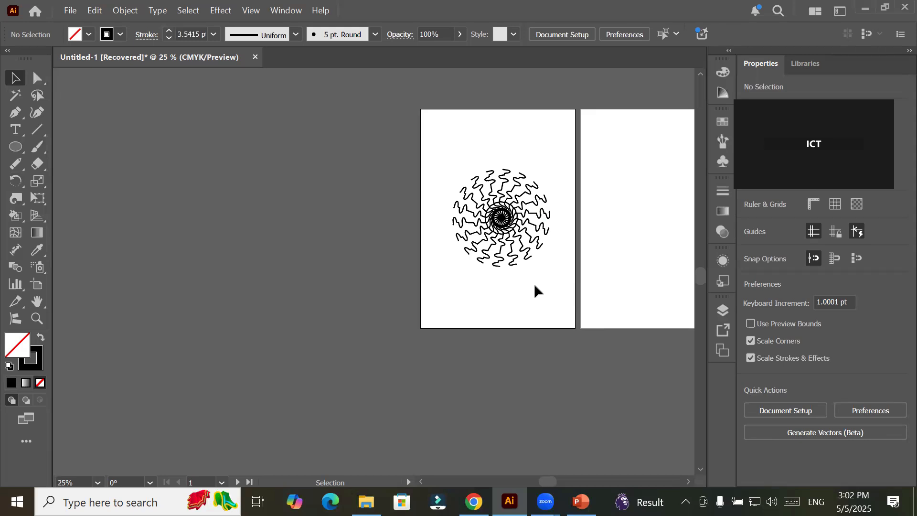
- Undo all the rotated copies so that only the original small wavy line remains
{"action": "key", "text": "ctrl+z"}
{"action": "key", "text": "ctrl+z"}
{"action": "key", "text": "ctrl+z"}
{"action": "key", "text": "ctrl+z"}
{"action": "key", "text": "ctrl+z"}
{"action": "key", "text": "ctrl+z"}
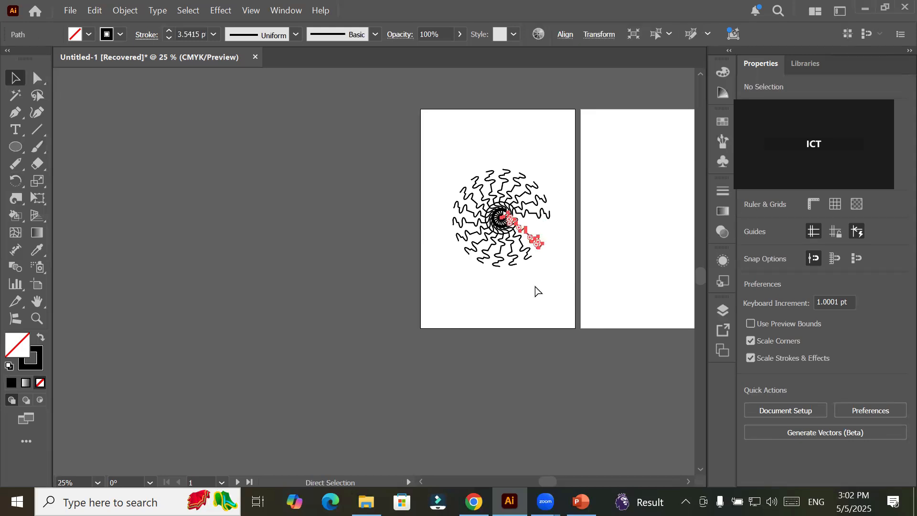
{"action": "key", "text": "ctrl+z"}
{"action": "key", "text": "ctrl+z"}
{"action": "key", "text": "ctrl+z"}
{"action": "key", "text": "ctrl+z"}
{"action": "key", "text": "ctrl+z"}
{"action": "key", "text": "ctrl+z"}
{"action": "key", "text": "ctrl+z"}
{"action": "key", "text": "ctrl+z"}
{"action": "key", "text": "ctrl+z"}
{"action": "key", "text": "ctrl+z"}
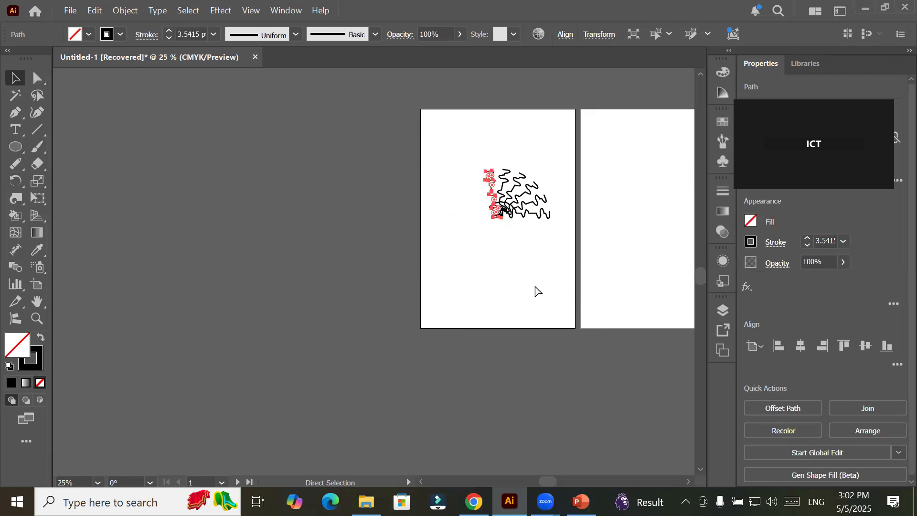
{"action": "key", "text": "ctrl+z"}
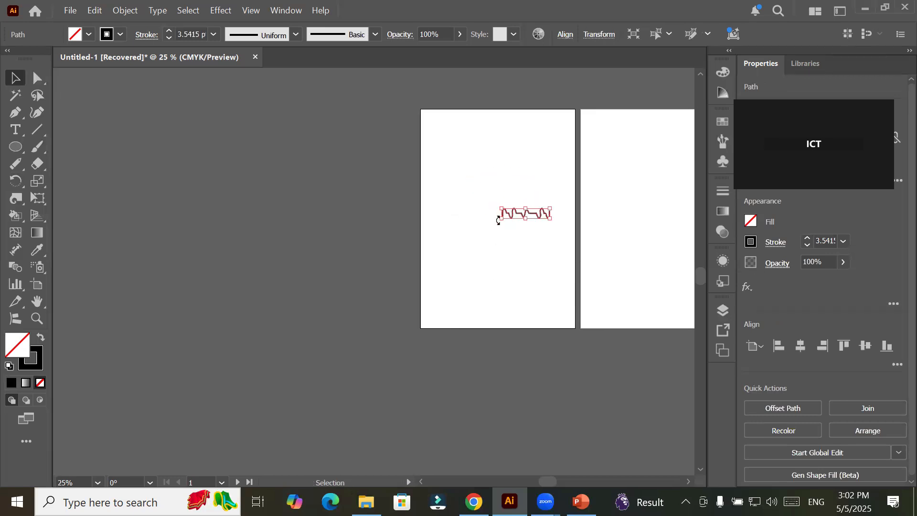
- Enlarge the wavy line across the artboard's bottom and start a Transform effect on it with 11 copies about the bottom-left reference point
{"action": "mouse_move", "coordinate": [516, 223]}
{"action": "left_mouse_down"}
{"action": "mouse_move", "coordinate": [493, 314]}
{"action": "mouse_move", "coordinate": [450, 319]}
{"action": "mouse_move", "coordinate": [481, 308]}
{"action": "mouse_move", "coordinate": [569, 304]}
{"action": "mouse_move", "coordinate": [566, 313]}
{"action": "left_mouse_up"}
{"action": "left_click", "coordinate": [213, 11]}
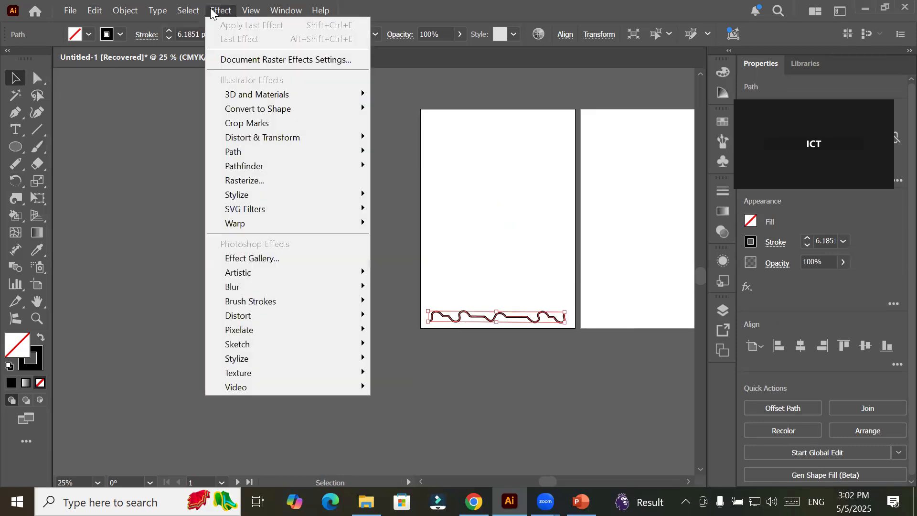
{"action": "mouse_move", "coordinate": [357, 138]}
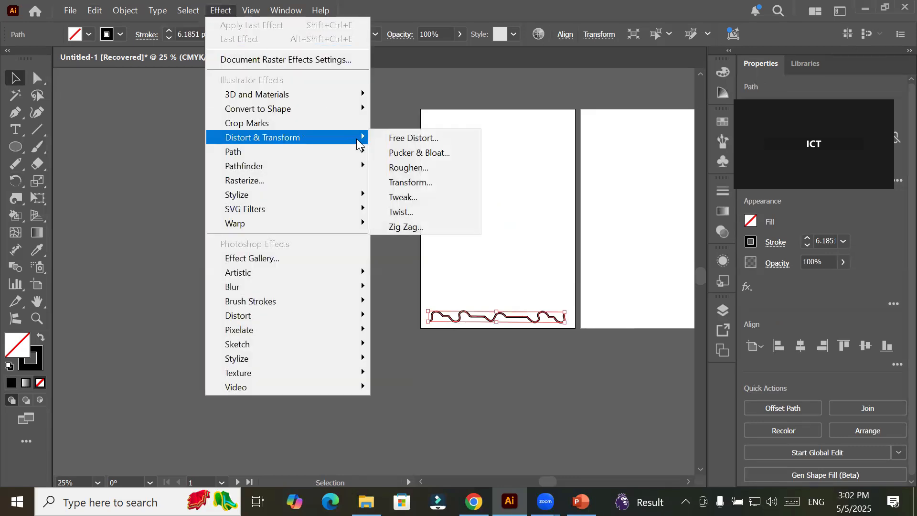
{"action": "left_click", "coordinate": [434, 188]}
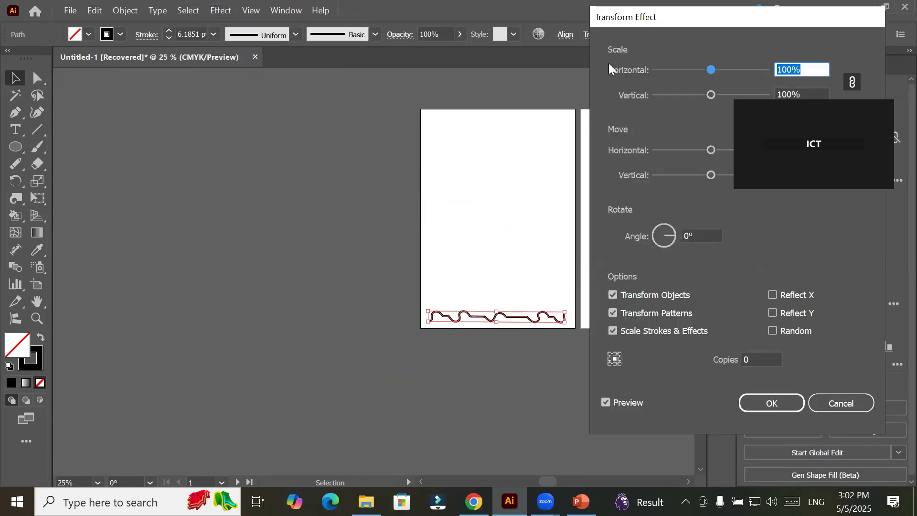
{"action": "left_click", "coordinate": [759, 359]}
{"action": "type", "text": "3"}
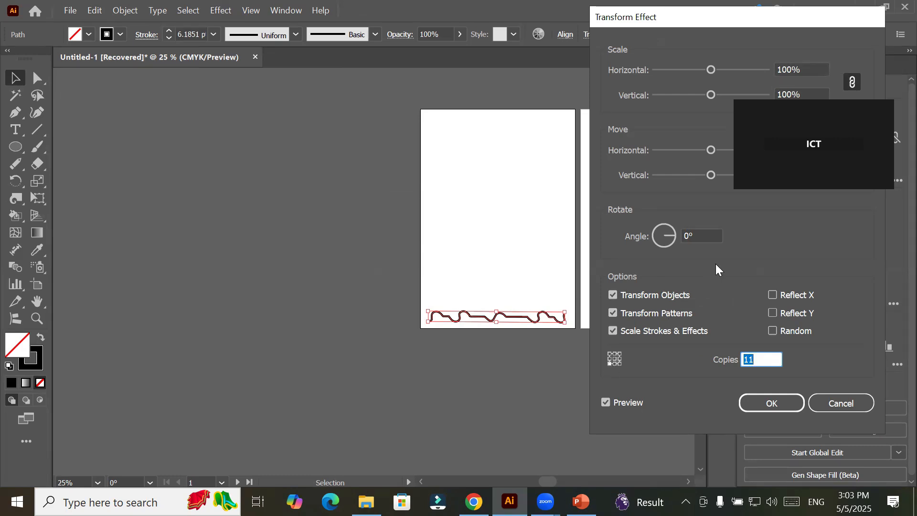
- Fan out the copies by setting the Transform effect's rotation angle to 6°, previewing larger and smaller angles
{"action": "left_click", "coordinate": [710, 234]}
{"action": "key", "text": "Up"}
{"action": "key", "text": "Up"}
{"action": "key", "text": "Up"}
{"action": "key", "text": "Up"}
{"action": "key", "text": "Up"}
{"action": "key", "text": "Up"}
{"action": "key", "text": "Up"}
{"action": "key", "text": "Up"}
{"action": "key", "text": "Up"}
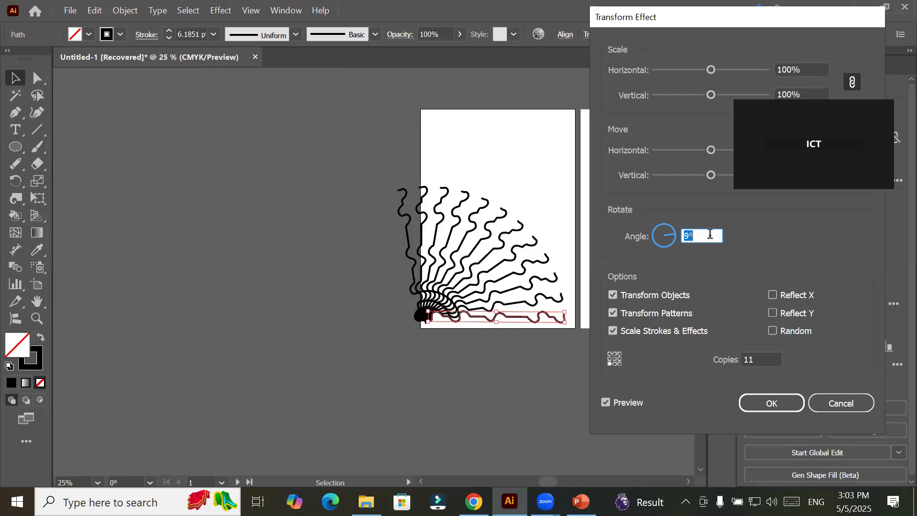
{"action": "key", "text": "Down"}
{"action": "key", "text": "Down"}
{"action": "key", "text": "Down"}
{"action": "key", "text": "Down"}
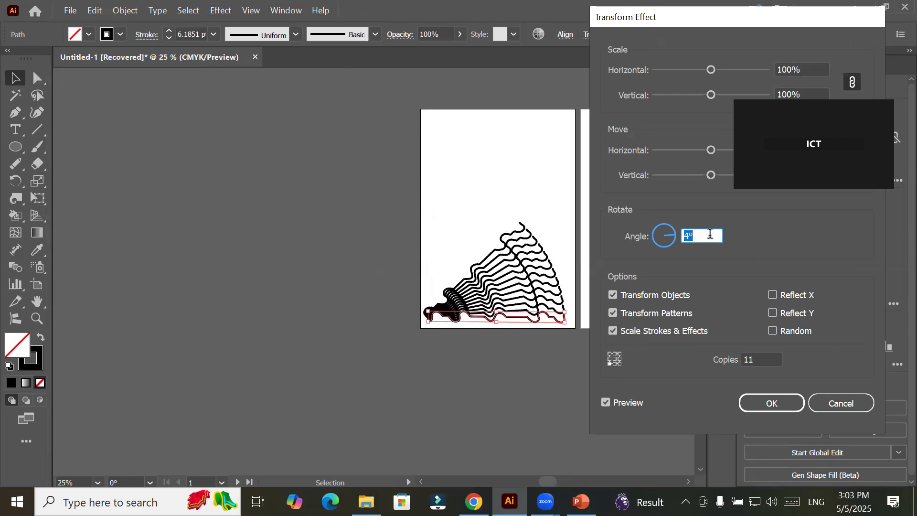
{"action": "key", "text": "Up"}
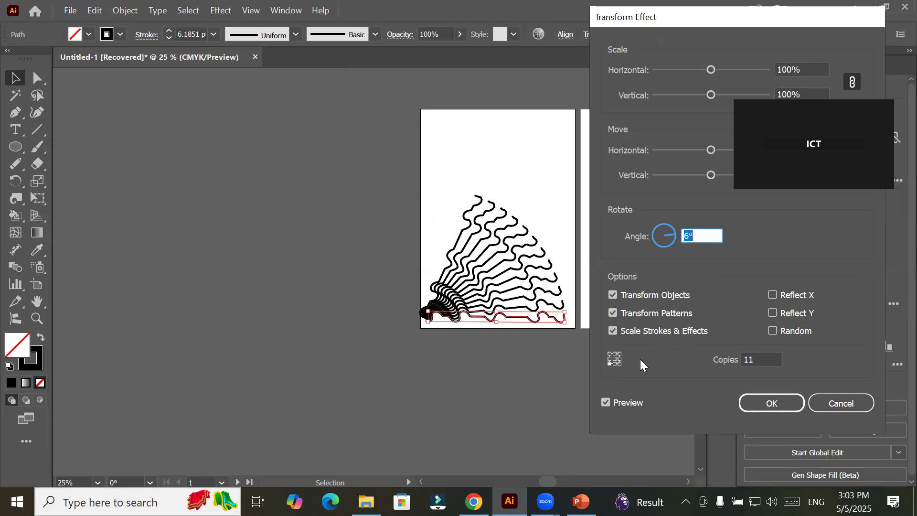
- Try the bottom-right and middle-right reference points for the Transform effect, and settle on the top-left one
{"action": "left_click", "coordinate": [619, 362]}
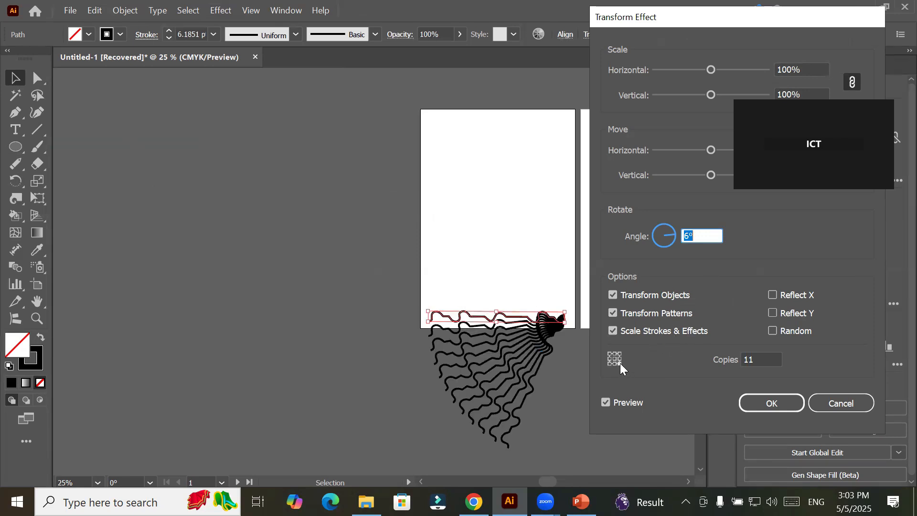
{"action": "left_click", "coordinate": [619, 357]}
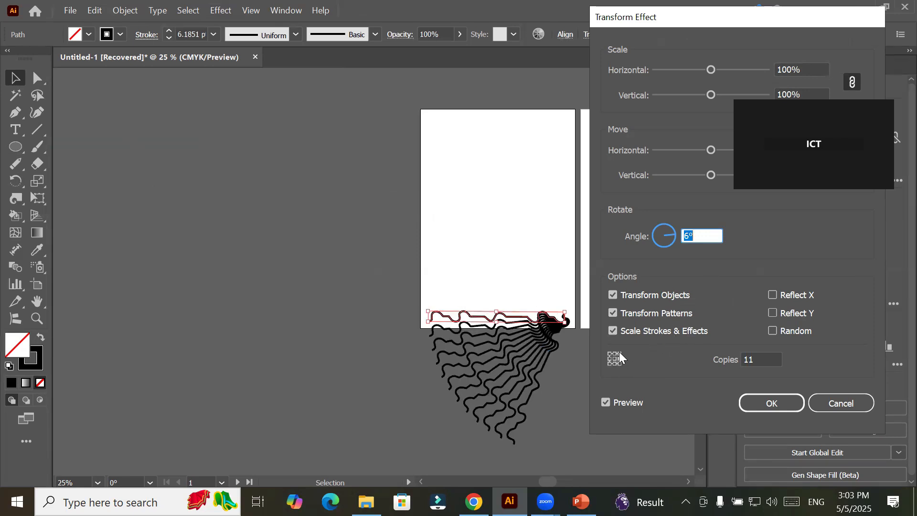
{"action": "left_click", "coordinate": [611, 353]}
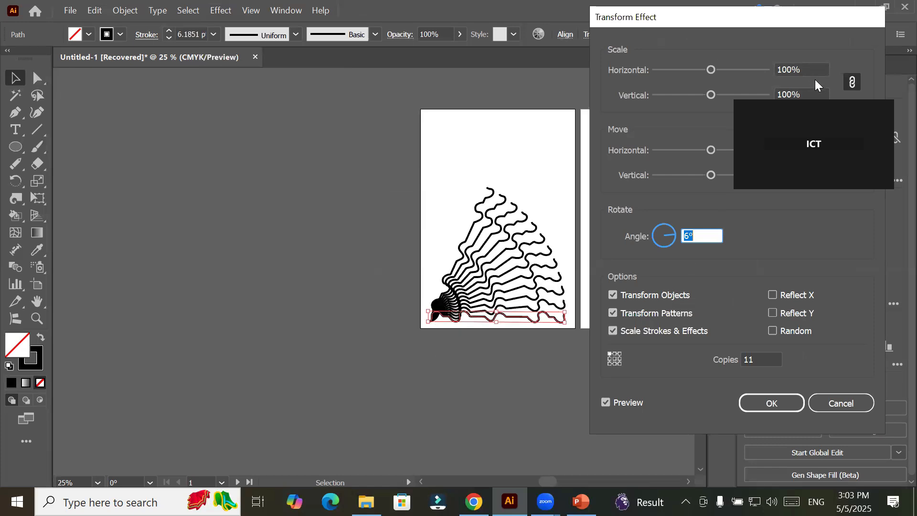
- Set the Transform effect's linked horizontal and vertical scale to 103%
{"action": "left_click", "coordinate": [822, 65]}
{"action": "key", "text": "Up"}
{"action": "key", "text": "Up"}
{"action": "key", "text": "Up"}
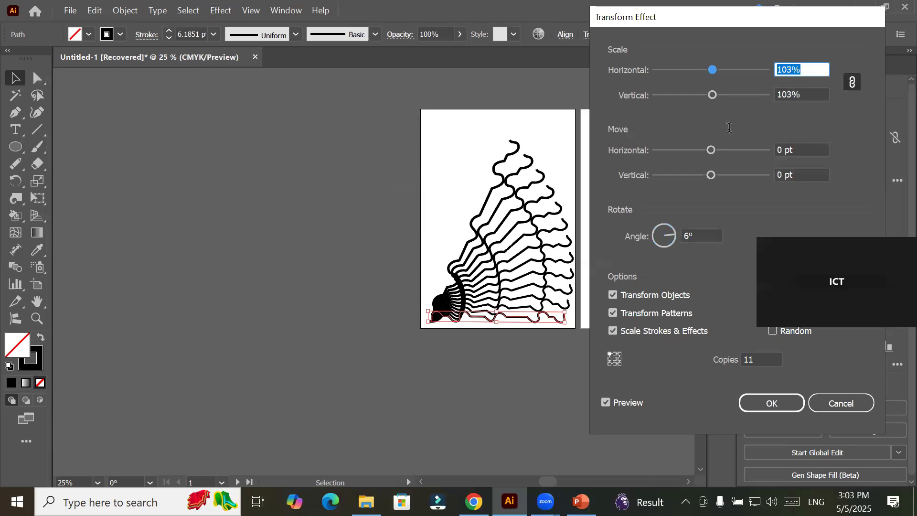
- Preview positive horizontal move distances for the copies, and bring the Transform effect's horizontal move down to -7 pt
{"action": "left_click", "coordinate": [802, 154]}
{"action": "key", "text": "Up"}
{"action": "key", "text": "Up"}
{"action": "key", "text": "Up"}
{"action": "key", "text": "Up"}
{"action": "key", "text": "Up"}
{"action": "key", "text": "Up"}
{"action": "key", "text": "Up"}
{"action": "key", "text": "Up"}
{"action": "key", "text": "Up"}
{"action": "key", "text": "Up"}
{"action": "key", "text": "Up"}
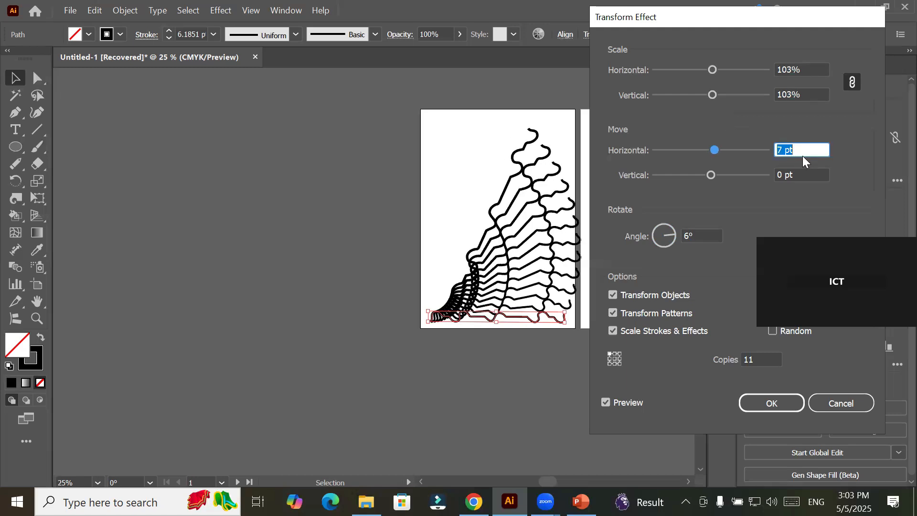
{"action": "key", "text": "Up"}
{"action": "key", "text": "Up"}
{"action": "key", "text": "Up"}
{"action": "key", "text": "Up"}
{"action": "key", "text": "Up"}
{"action": "key", "text": "Up"}
{"action": "key", "text": "Up"}
{"action": "key", "text": "Up"}
{"action": "key", "text": "Up"}
{"action": "key", "text": "Up"}
{"action": "key", "text": "Up"}
{"action": "key", "text": "Up"}
{"action": "key", "text": "Up"}
{"action": "key", "text": "Up"}
{"action": "key", "text": "Up"}
{"action": "key", "text": "Up"}
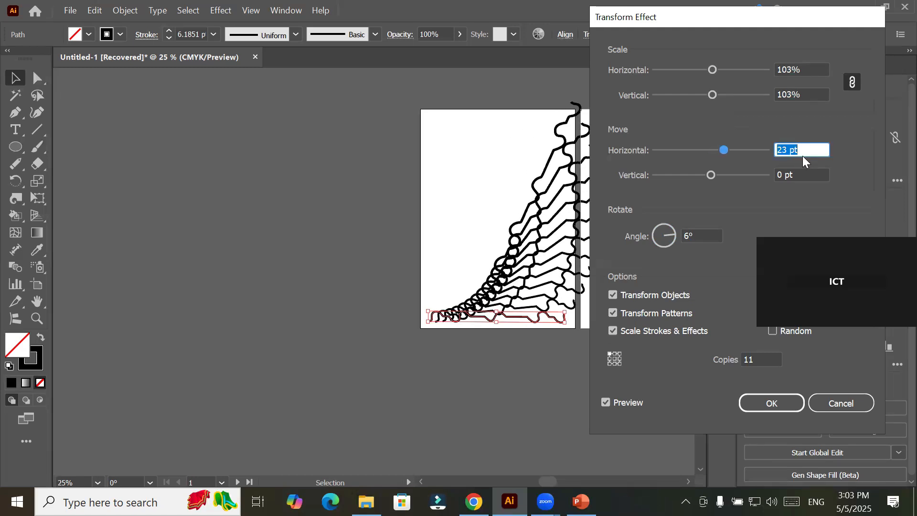
{"action": "key", "text": "Down"}
{"action": "key", "text": "Down"}
{"action": "key", "text": "Down"}
{"action": "key", "text": "Down"}
{"action": "key", "text": "Down"}
{"action": "key", "text": "Down"}
{"action": "key", "text": "Down"}
{"action": "key", "text": "Down"}
{"action": "key", "text": "Down"}
{"action": "key", "text": "Down"}
{"action": "key", "text": "Down"}
{"action": "key", "text": "Down"}
{"action": "key", "text": "Down"}
{"action": "key", "text": "Down"}
{"action": "key", "text": "Down"}
{"action": "key", "text": "Down"}
{"action": "key", "text": "Down"}
{"action": "key", "text": "Down"}
{"action": "key", "text": "Down"}
{"action": "key", "text": "Down"}
{"action": "key", "text": "Down"}
{"action": "key", "text": "Down"}
{"action": "key", "text": "Down"}
{"action": "key", "text": "Down"}
{"action": "key", "text": "Down"}
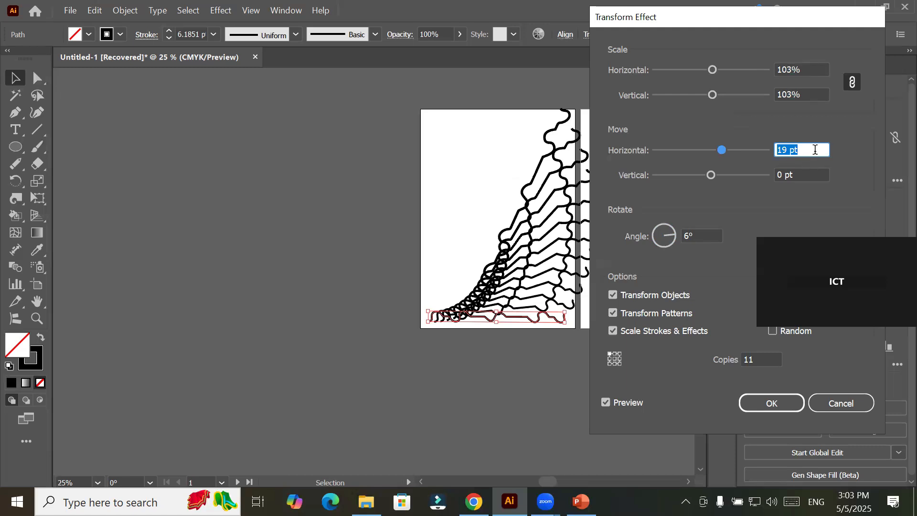
{"action": "key", "text": "Down"}
{"action": "key", "text": "Down"}
{"action": "key", "text": "Down"}
{"action": "key", "text": "Down"}
{"action": "key", "text": "Down"}
{"action": "key", "text": "Down"}
{"action": "key", "text": "Down"}
{"action": "key", "text": "Down"}
{"action": "key", "text": "Down"}
{"action": "key", "text": "Down"}
{"action": "key", "text": "Down"}
{"action": "key", "text": "Down"}
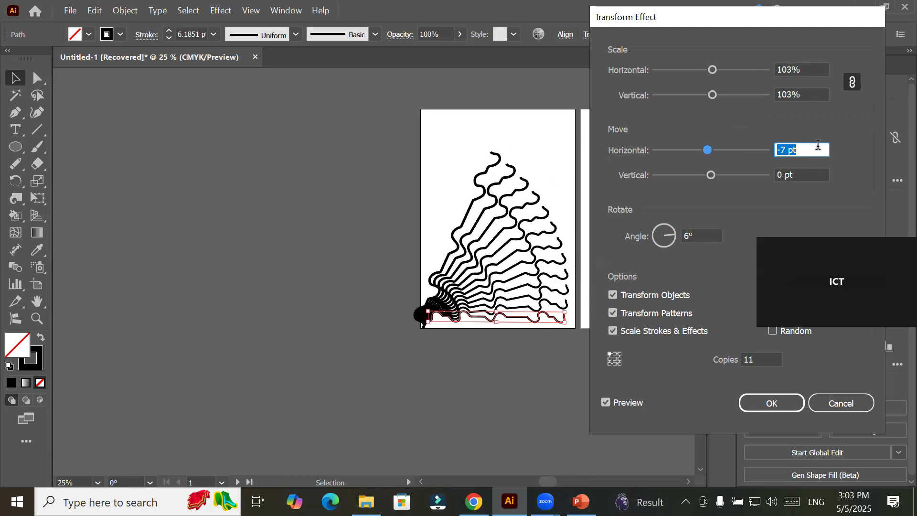
- Raise the Transform effect's horizontal move to 1 pt
{"action": "key", "text": "Up"}
{"action": "key", "text": "Up"}
{"action": "key", "text": "Up"}
{"action": "key", "text": "Up"}
{"action": "key", "text": "Up"}
{"action": "key", "text": "Up"}
{"action": "key", "text": "Up"}
{"action": "key", "text": "Up"}
{"action": "key", "text": "Up"}
{"action": "key", "text": "Up"}
{"action": "key", "text": "Up"}
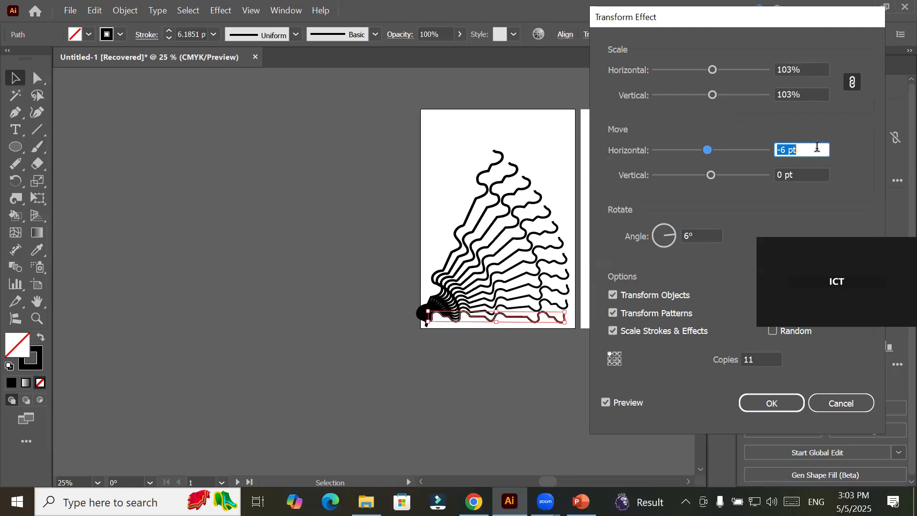
- Set the Transform effect's vertical move to 30 pt and apply the effect to the line
{"action": "left_click", "coordinate": [813, 173]}
{"action": "key", "text": "Up"}
{"action": "key", "text": "Up"}
{"action": "key", "text": "Up"}
{"action": "key", "text": "Up"}
{"action": "key", "text": "Up"}
{"action": "key", "text": "Up"}
{"action": "key", "text": "Up"}
{"action": "key", "text": "Up"}
{"action": "key", "text": "Up"}
{"action": "key", "text": "Up"}
{"action": "key", "text": "Up"}
{"action": "key", "text": "Up"}
{"action": "key", "text": "Up"}
{"action": "key", "text": "Up"}
{"action": "key", "text": "Up"}
{"action": "key", "text": "Up"}
{"action": "key", "text": "Up"}
{"action": "key", "text": "Up"}
{"action": "key", "text": "Up"}
{"action": "key", "text": "Up"}
{"action": "key", "text": "Up"}
{"action": "key", "text": "Up"}
{"action": "key", "text": "Up"}
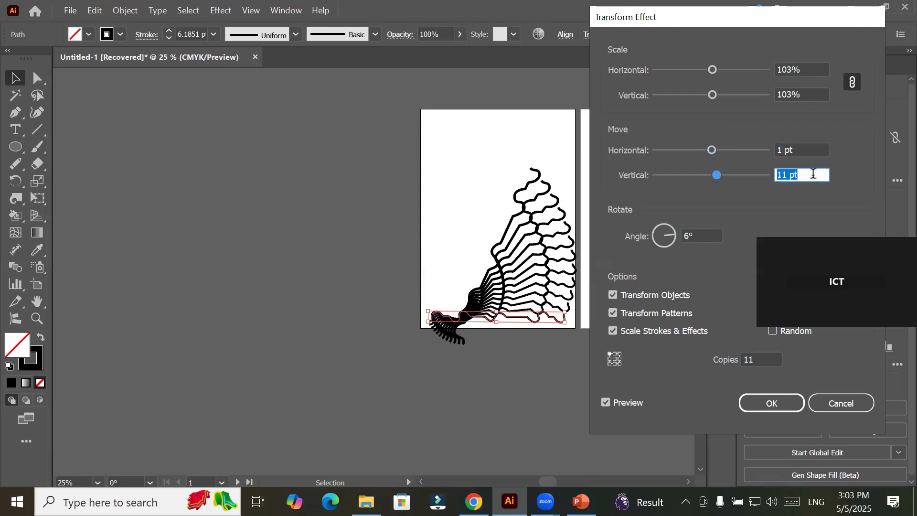
{"action": "key", "text": "Up"}
{"action": "key", "text": "Up"}
{"action": "key", "text": "Up"}
{"action": "key", "text": "Up"}
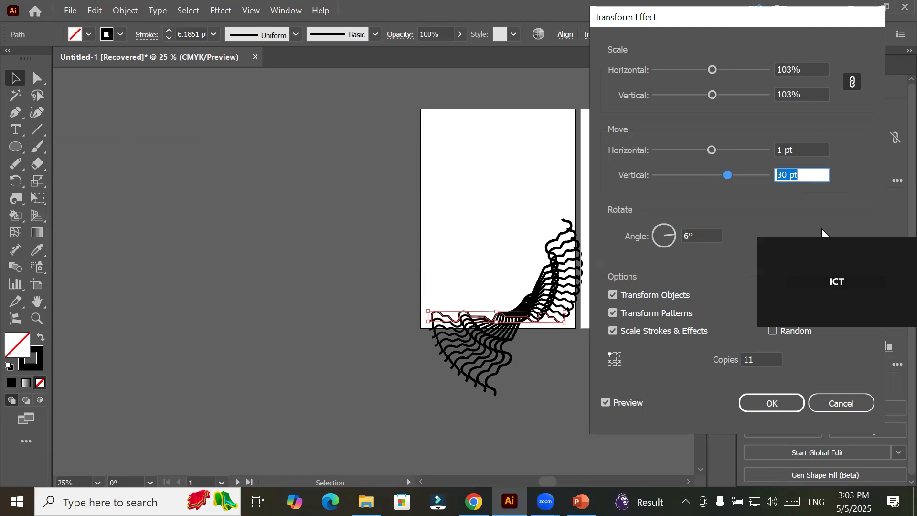
{"action": "left_click", "coordinate": [767, 402]}
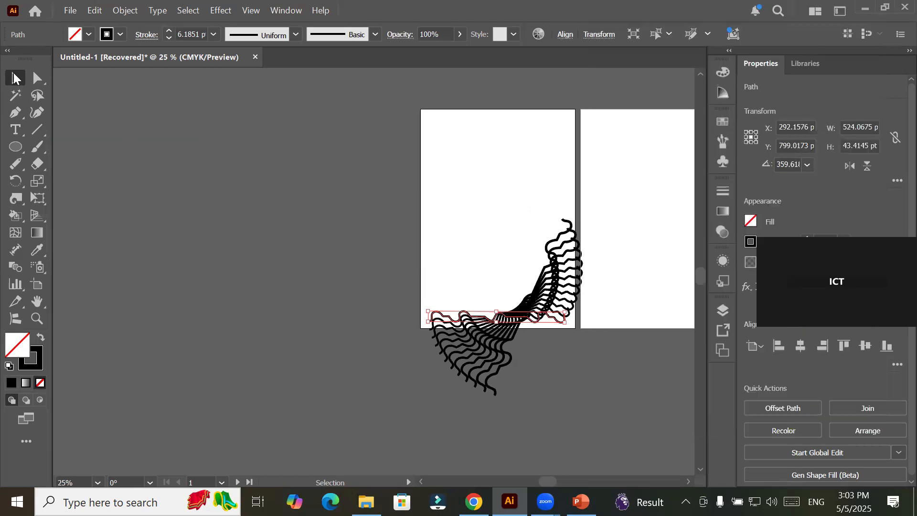
- Move the repeated line pattern up into the first artboard, and delete it to clear the artboard
{"action": "mouse_move", "coordinate": [496, 340]}
{"action": "left_mouse_down"}
{"action": "mouse_move", "coordinate": [514, 254]}
{"action": "mouse_move", "coordinate": [491, 257]}
{"action": "left_mouse_up"}
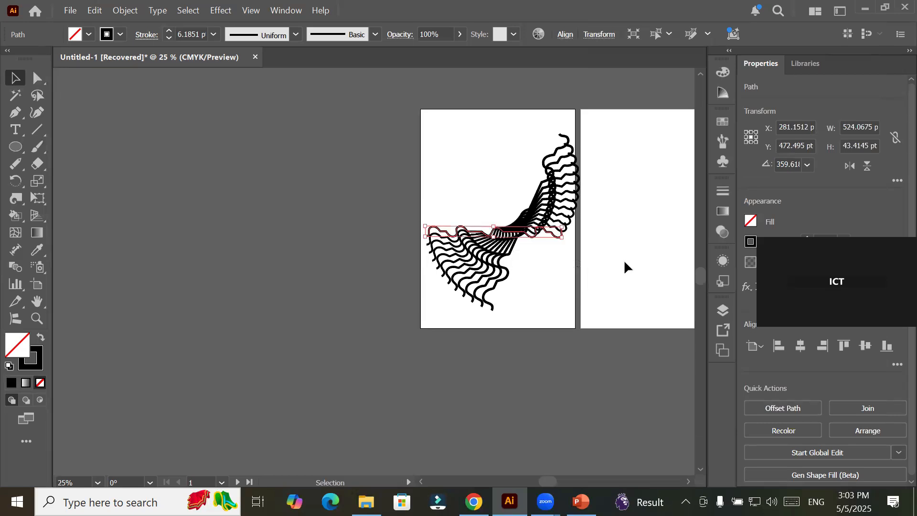
{"action": "left_click", "coordinate": [624, 261]}
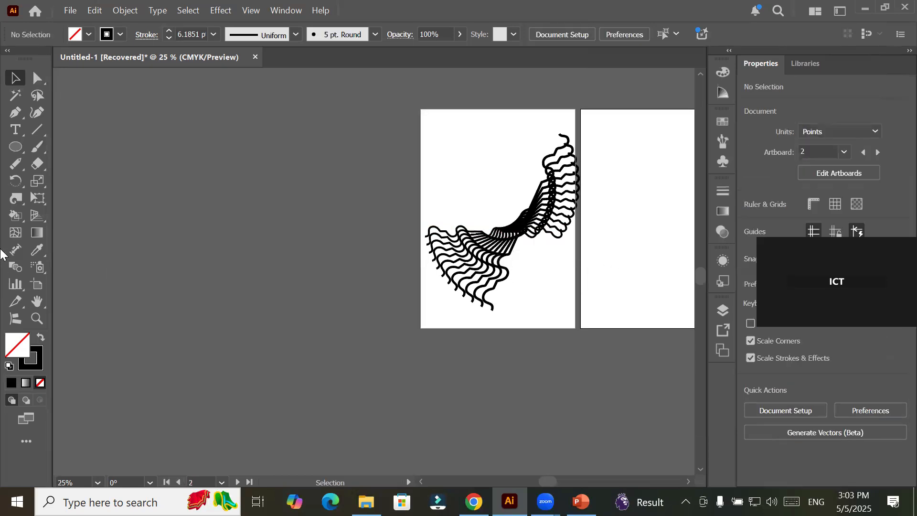
{"action": "left_click", "coordinate": [17, 199]}
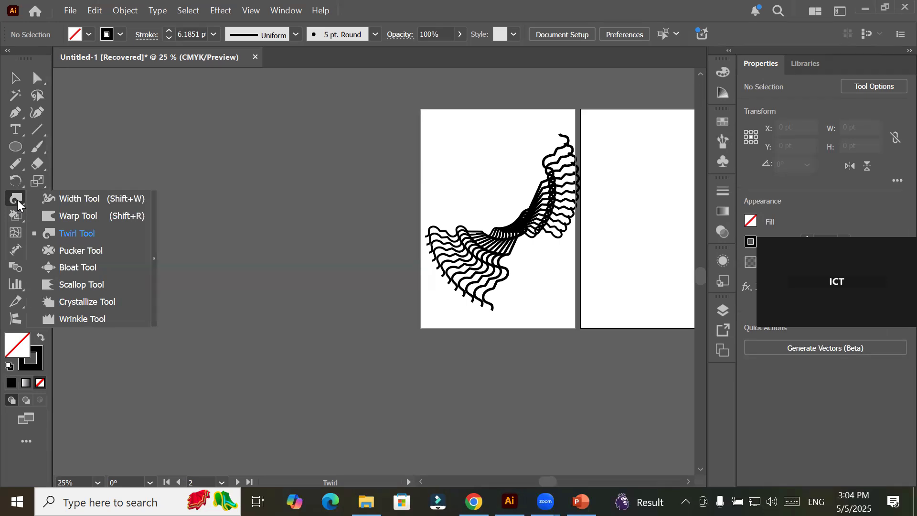
{"action": "left_click", "coordinate": [9, 81]}
{"action": "left_click", "coordinate": [474, 243]}
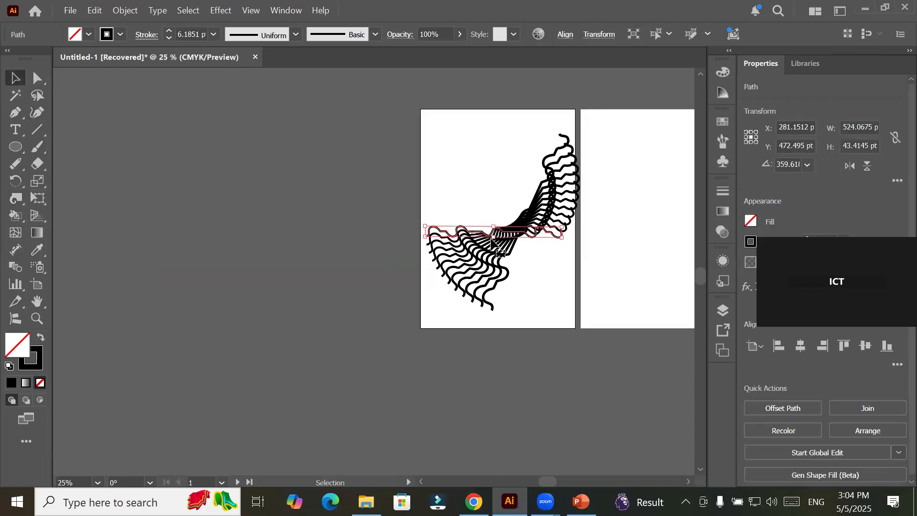
{"action": "key", "text": "Delete"}
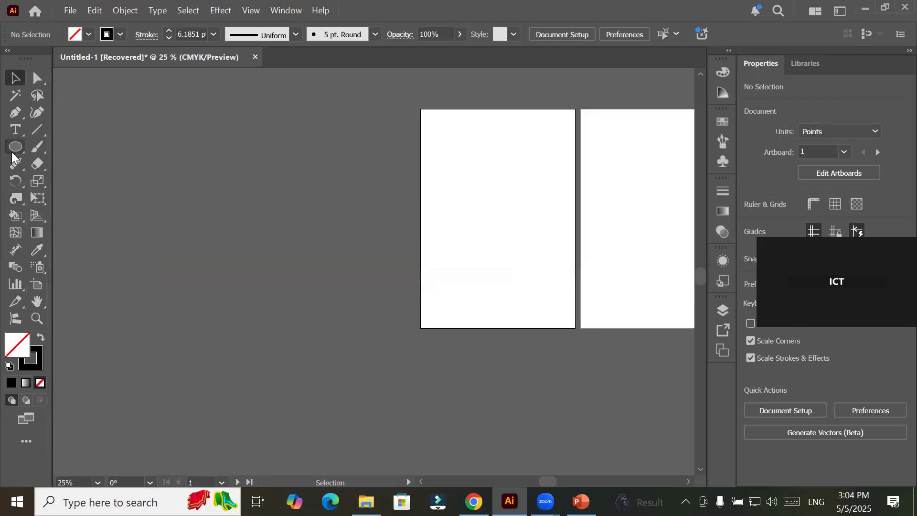
- Draw an unfilled circle about 462 pt in diameter in the middle of the first artboard
{"action": "left_click", "coordinate": [15, 147]}
{"action": "left_click_drag", "start_coordinate": [440, 161], "coordinate": [552, 284]}
{"action": "scroll", "coordinate": [670, 251], "scroll_direction": "up", "scroll_amount": 1}
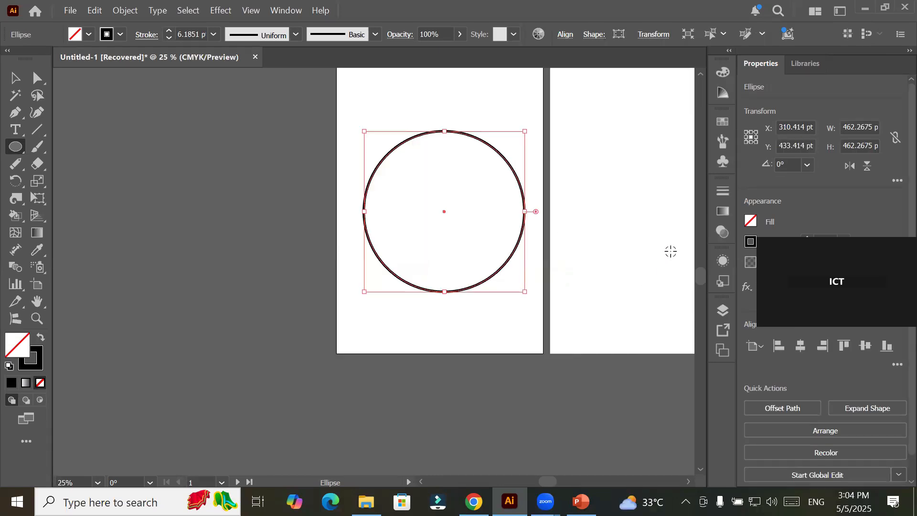
{"action": "scroll", "coordinate": [670, 252], "scroll_direction": "up", "scroll_amount": 1}
{"action": "scroll", "coordinate": [670, 250], "scroll_direction": "down", "scroll_amount": 1}
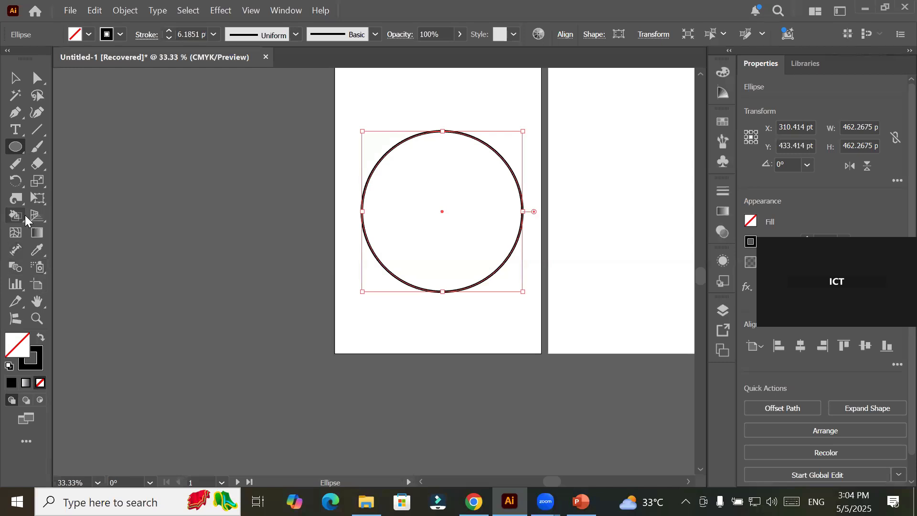
- Wrinkle the circle's upper-left edge using the Wrinkle tool with its existing options of 80 pt brush size and 10% intensity
{"action": "left_click", "coordinate": [16, 198]}
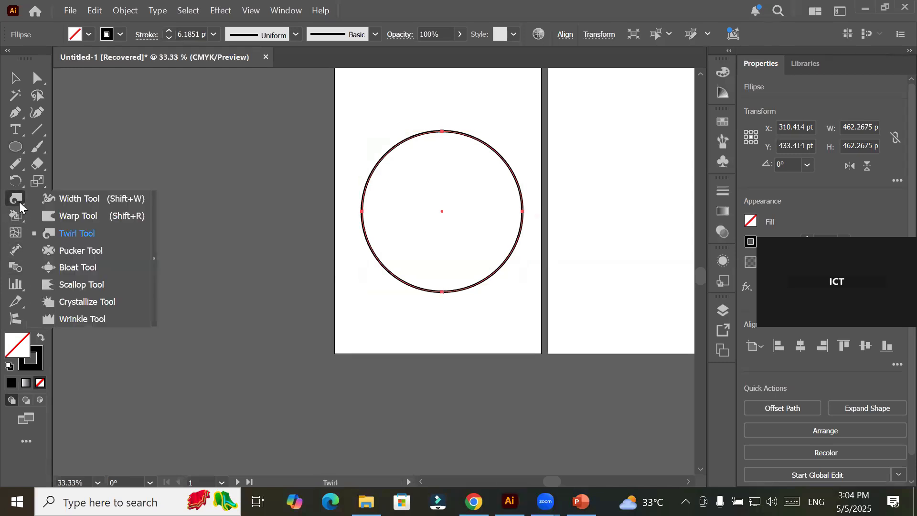
{"action": "left_click", "coordinate": [103, 320]}
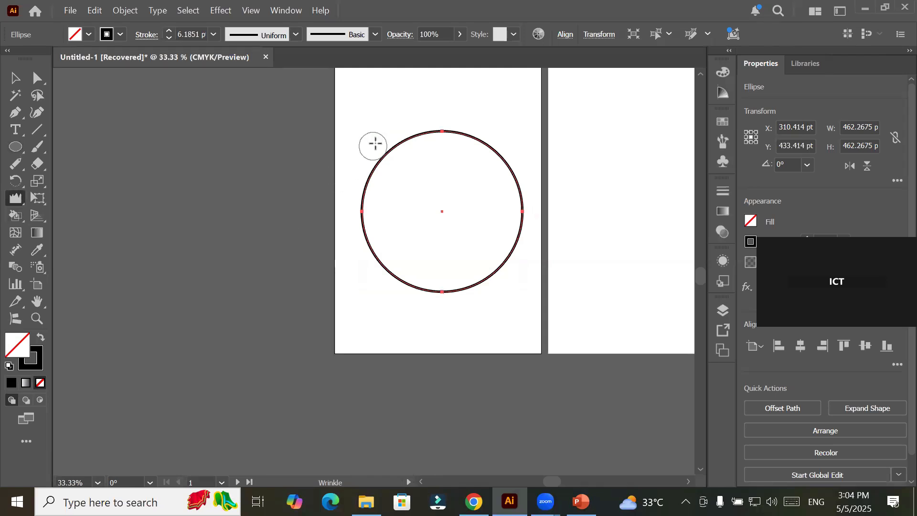
{"action": "scroll", "coordinate": [492, 152], "scroll_direction": "up", "scroll_amount": 1}
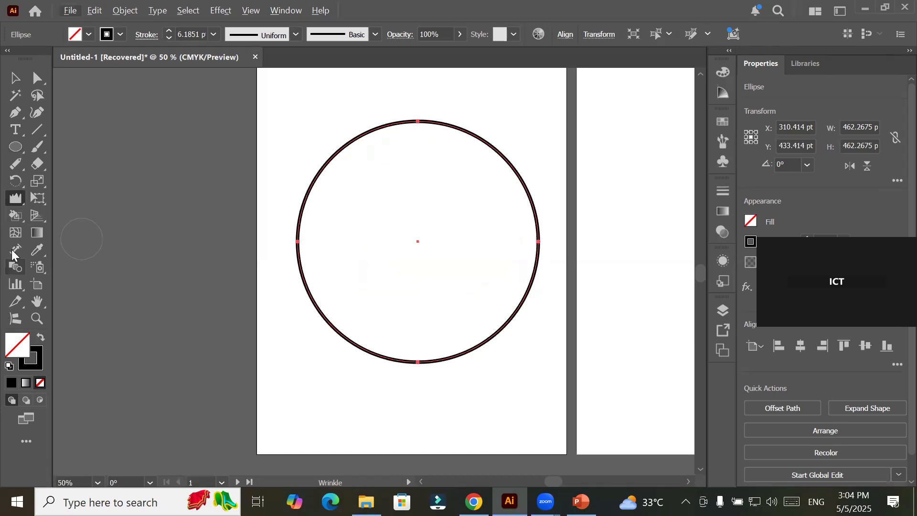
{"action": "double_click", "coordinate": [17, 202]}
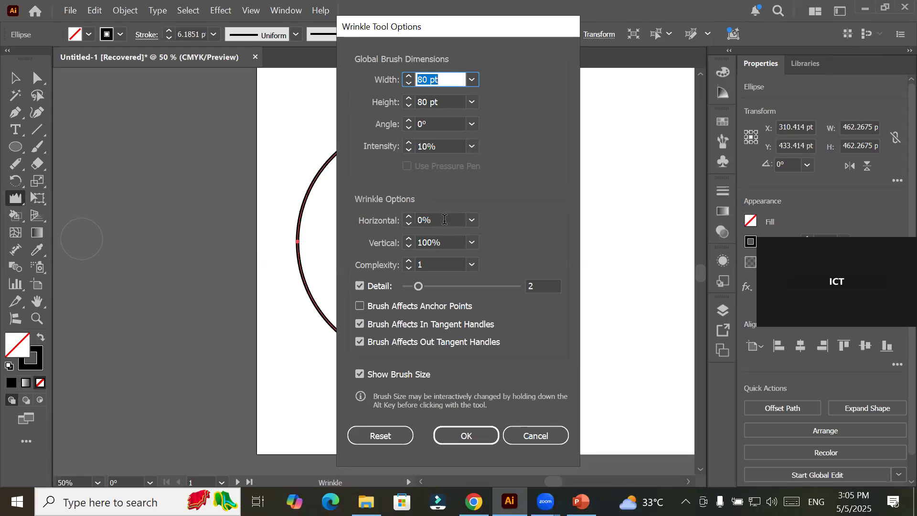
{"action": "left_click", "coordinate": [471, 435]}
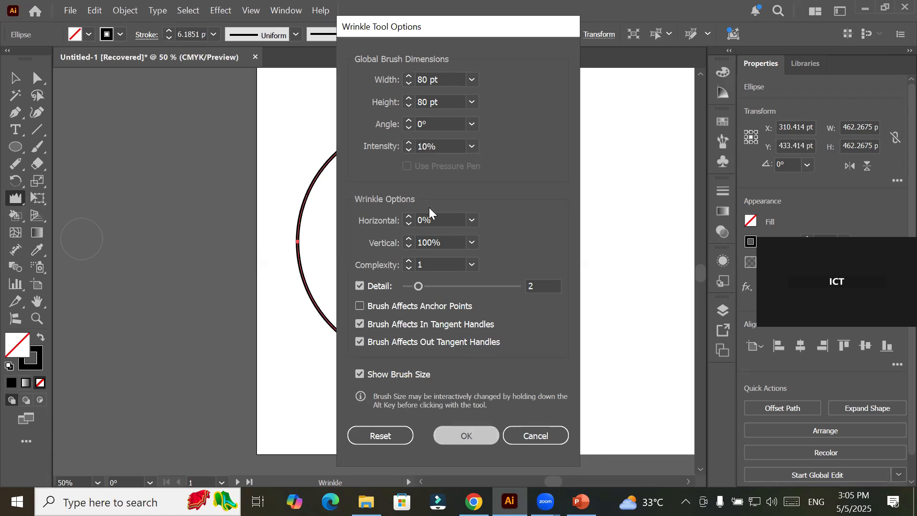
{"action": "mouse_move", "coordinate": [389, 128]}
{"action": "left_mouse_down"}
{"action": "mouse_move", "coordinate": [319, 177]}
{"action": "mouse_move", "coordinate": [299, 273]}
{"action": "left_mouse_up"}
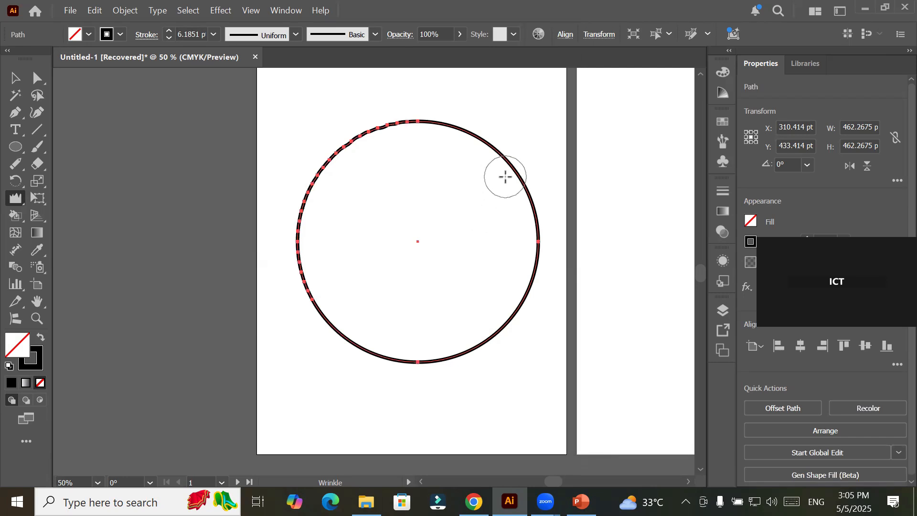
- Continue wrinkling the circle's outline along its upper-right edge, left side and top
{"action": "scroll", "coordinate": [374, 143], "scroll_direction": "up", "scroll_amount": 3}
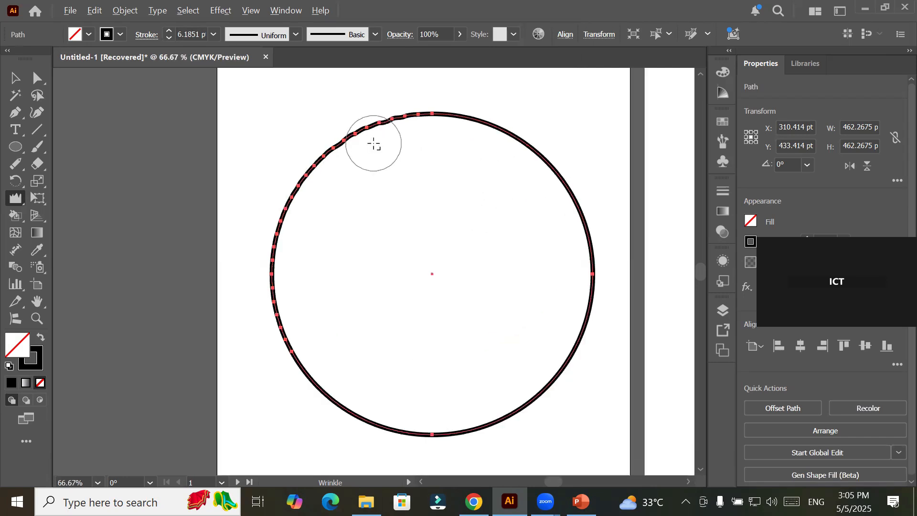
{"action": "scroll", "coordinate": [374, 143], "scroll_direction": "down", "scroll_amount": 2}
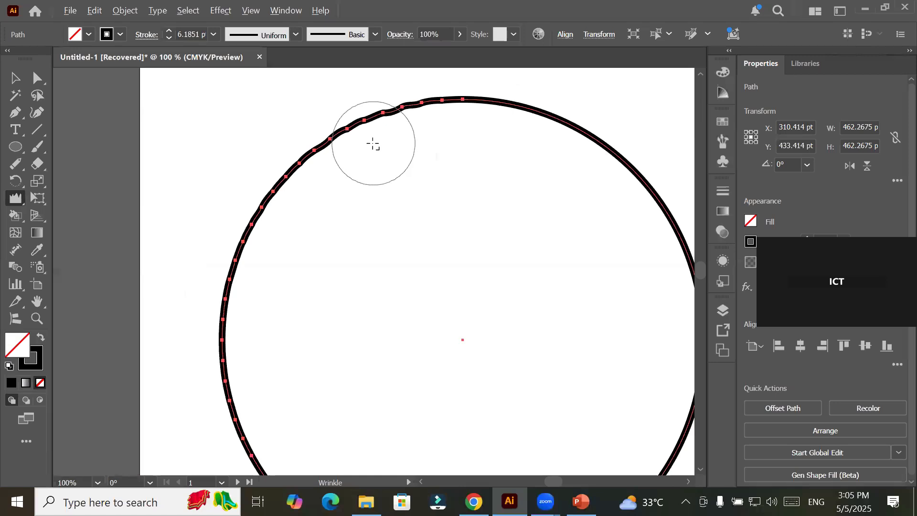
{"action": "mouse_move", "coordinate": [494, 104]}
{"action": "left_mouse_down"}
{"action": "mouse_move", "coordinate": [526, 105]}
{"action": "mouse_move", "coordinate": [603, 141]}
{"action": "mouse_move", "coordinate": [691, 243]}
{"action": "left_mouse_up"}
{"action": "mouse_move", "coordinate": [225, 307]}
{"action": "left_mouse_down"}
{"action": "mouse_move", "coordinate": [239, 408]}
{"action": "mouse_move", "coordinate": [258, 434]}
{"action": "left_mouse_up"}
{"action": "mouse_move", "coordinate": [243, 288]}
{"action": "left_mouse_down"}
{"action": "mouse_move", "coordinate": [239, 219]}
{"action": "mouse_move", "coordinate": [260, 174]}
{"action": "mouse_move", "coordinate": [457, 99]}
{"action": "mouse_move", "coordinate": [590, 107]}
{"action": "mouse_move", "coordinate": [651, 178]}
{"action": "mouse_move", "coordinate": [630, 217]}
{"action": "mouse_move", "coordinate": [668, 237]}
{"action": "mouse_move", "coordinate": [679, 262]}
{"action": "left_mouse_up"}
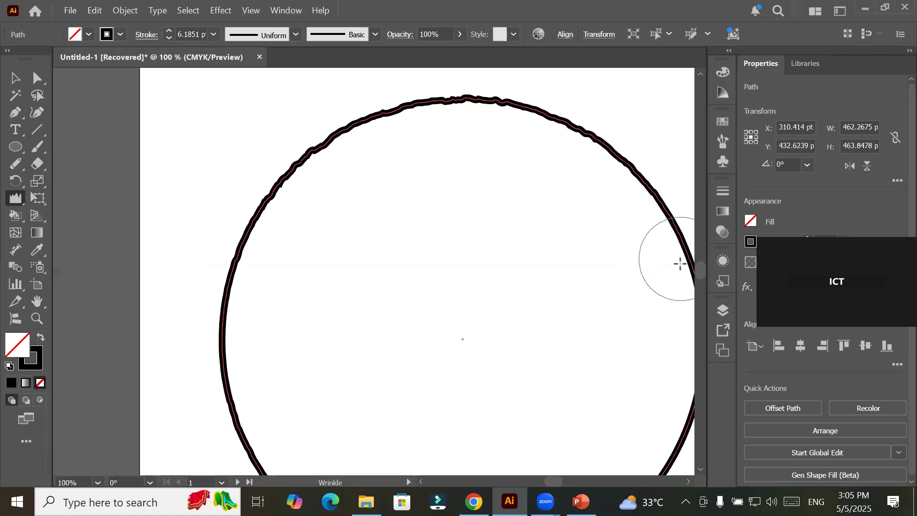
- Reduce the circle's stroke weight to 2 pt
{"action": "scroll", "coordinate": [536, 295], "scroll_direction": "down", "scroll_amount": 4}
{"action": "scroll", "coordinate": [523, 296], "scroll_direction": "down", "scroll_amount": 3}
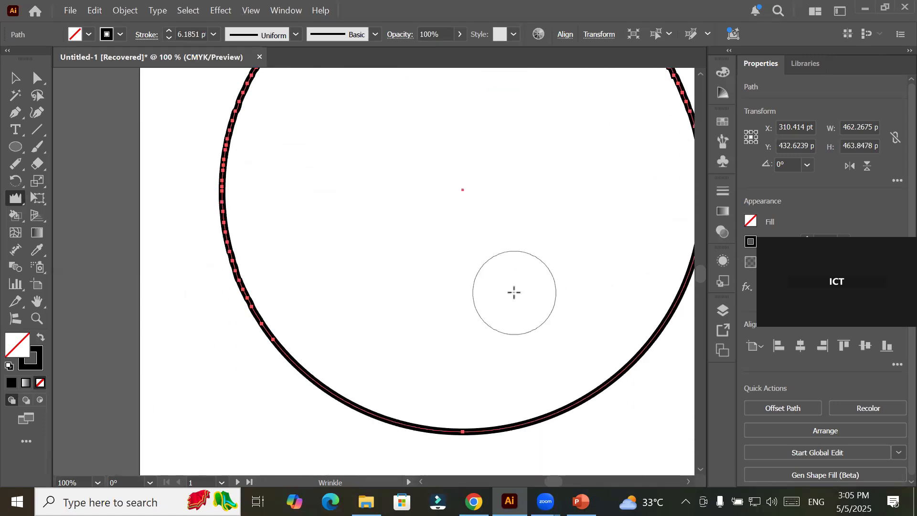
{"action": "left_click", "coordinate": [170, 39]}
{"action": "left_click", "coordinate": [169, 39]}
{"action": "left_click", "coordinate": [170, 39]}
{"action": "left_click", "coordinate": [169, 38]}
{"action": "left_click", "coordinate": [170, 38]}
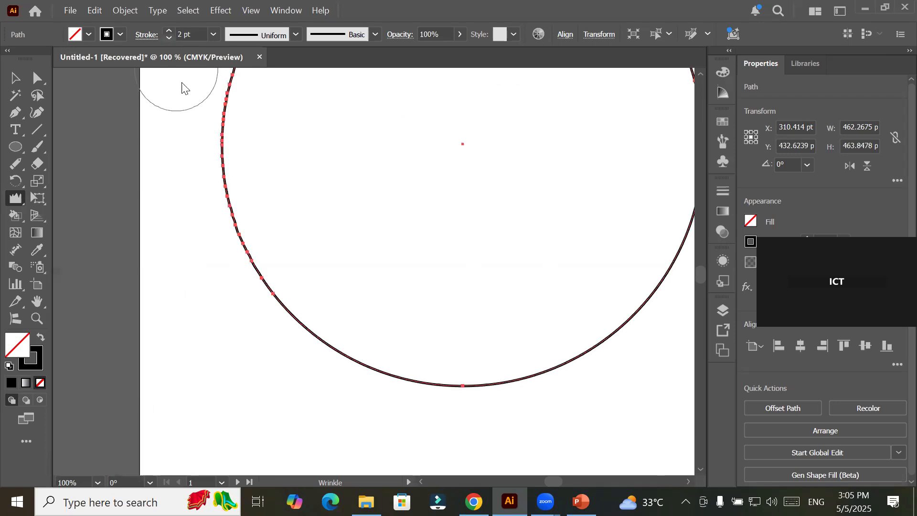
- Wrinkle the rest of the circle's outline along its right side and bottom
{"action": "mouse_move", "coordinate": [348, 236]}
{"action": "left_mouse_down"}
{"action": "mouse_move", "coordinate": [288, 338]}
{"action": "mouse_move", "coordinate": [272, 403]}
{"action": "left_mouse_up"}
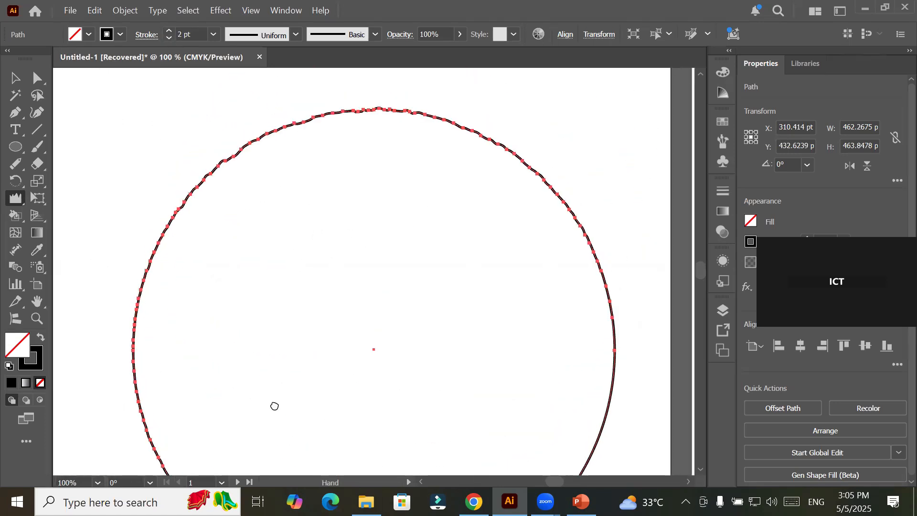
{"action": "mouse_move", "coordinate": [583, 286]}
{"action": "left_mouse_down"}
{"action": "mouse_move", "coordinate": [586, 451]}
{"action": "mouse_move", "coordinate": [588, 297]}
{"action": "mouse_move", "coordinate": [600, 389]}
{"action": "left_mouse_up"}
{"action": "scroll", "coordinate": [427, 376], "scroll_direction": "down", "scroll_amount": 8}
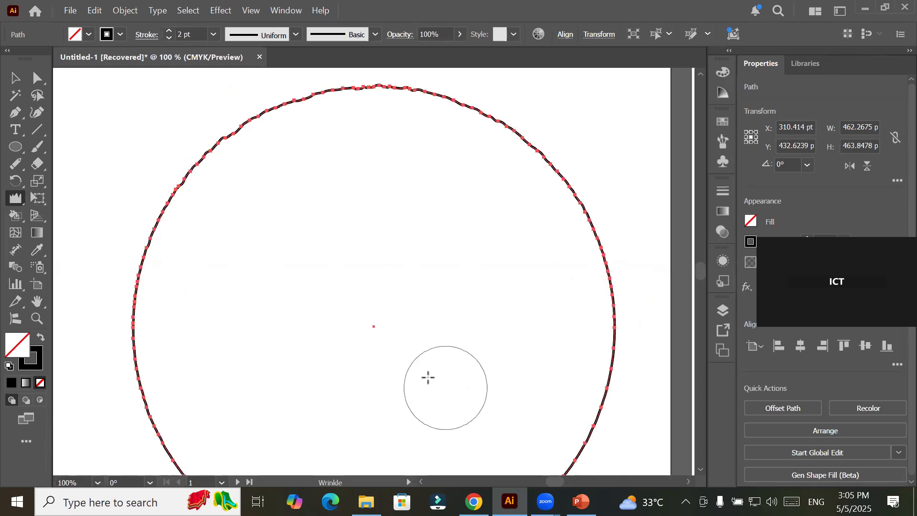
{"action": "mouse_move", "coordinate": [546, 365]}
{"action": "left_mouse_down"}
{"action": "mouse_move", "coordinate": [461, 420]}
{"action": "mouse_move", "coordinate": [351, 444]}
{"action": "mouse_move", "coordinate": [160, 393]}
{"action": "mouse_move", "coordinate": [123, 281]}
{"action": "mouse_move", "coordinate": [174, 325]}
{"action": "mouse_move", "coordinate": [394, 448]}
{"action": "mouse_move", "coordinate": [415, 463]}
{"action": "left_mouse_up"}
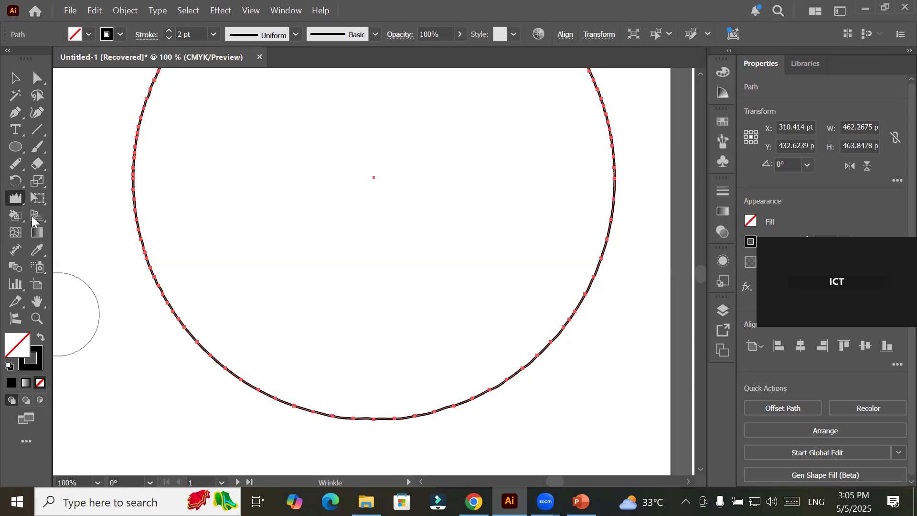
- Set the Wrinkle tool's intensity to 100%
{"action": "double_click", "coordinate": [16, 198]}
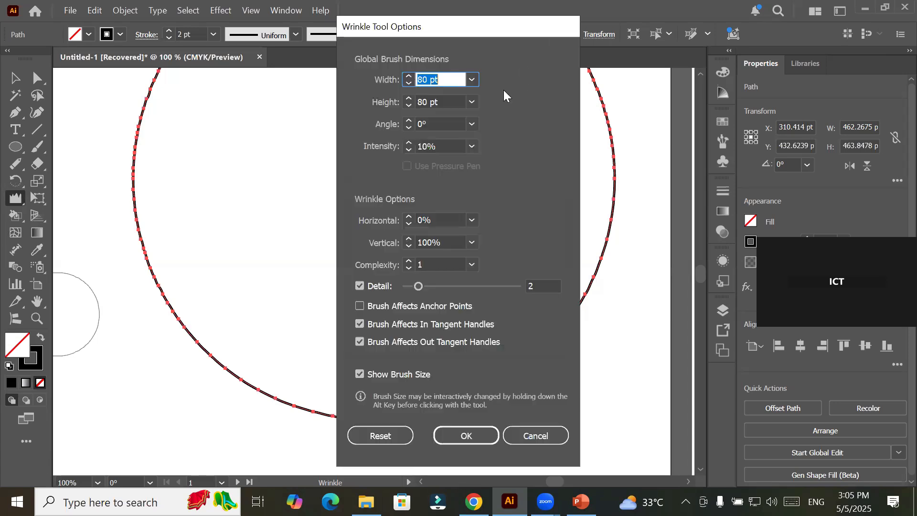
{"action": "left_click", "coordinate": [473, 146]}
{"action": "left_click", "coordinate": [493, 321]}
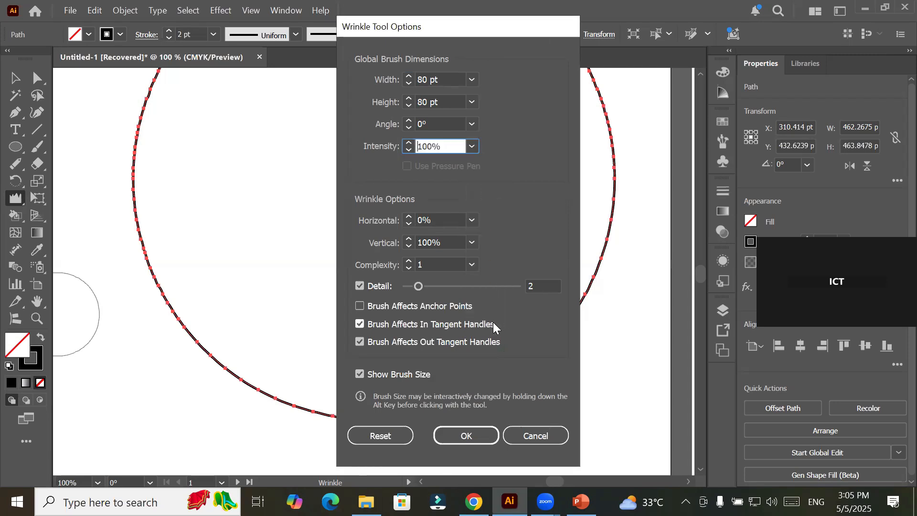
{"action": "left_click", "coordinate": [456, 436]}
- Wrinkle the circle's whole outline at the stronger intensity, first around the lower half and then around the upper half
{"action": "mouse_move", "coordinate": [139, 241]}
{"action": "left_mouse_down"}
{"action": "mouse_move", "coordinate": [188, 325]}
{"action": "mouse_move", "coordinate": [283, 390]}
{"action": "mouse_move", "coordinate": [357, 403]}
{"action": "mouse_move", "coordinate": [485, 388]}
{"action": "mouse_move", "coordinate": [539, 355]}
{"action": "mouse_move", "coordinate": [581, 298]}
{"action": "mouse_move", "coordinate": [599, 197]}
{"action": "mouse_move", "coordinate": [602, 91]}
{"action": "left_mouse_up"}
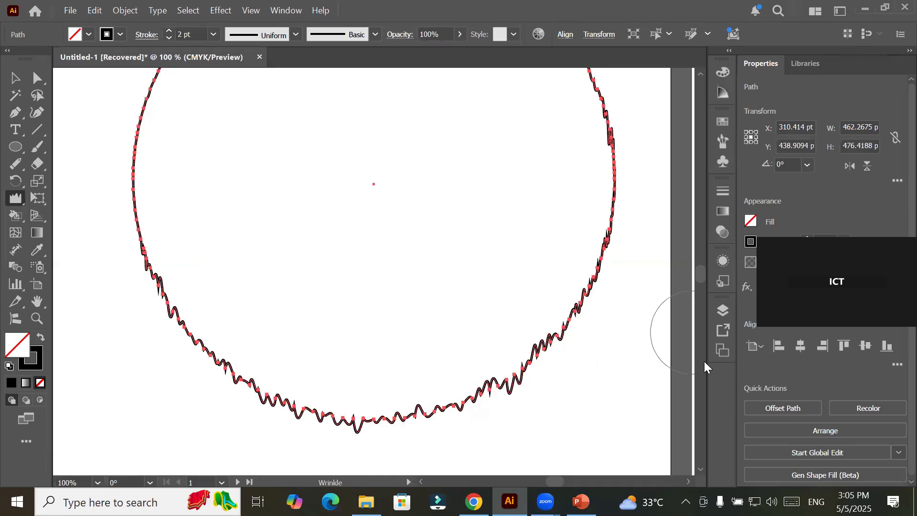
{"action": "scroll", "coordinate": [704, 361], "scroll_direction": "up", "scroll_amount": 4}
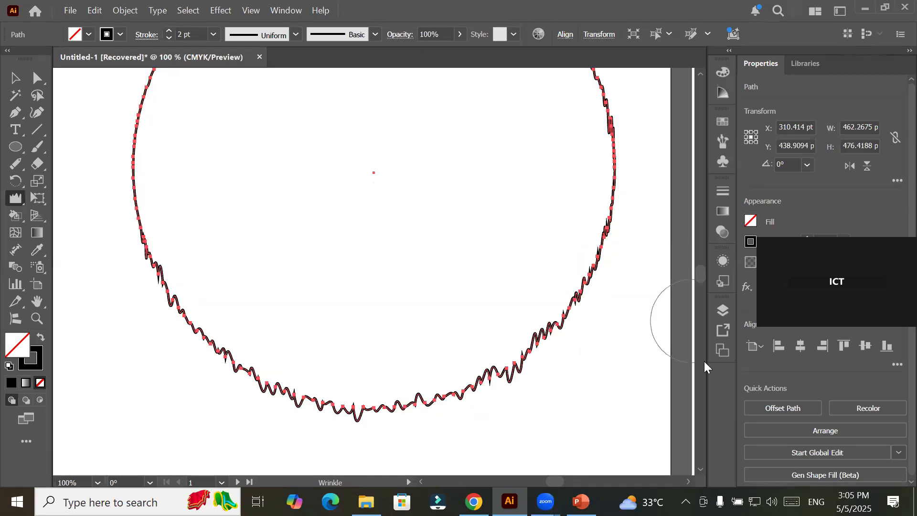
{"action": "scroll", "coordinate": [702, 362], "scroll_direction": "up", "scroll_amount": 3}
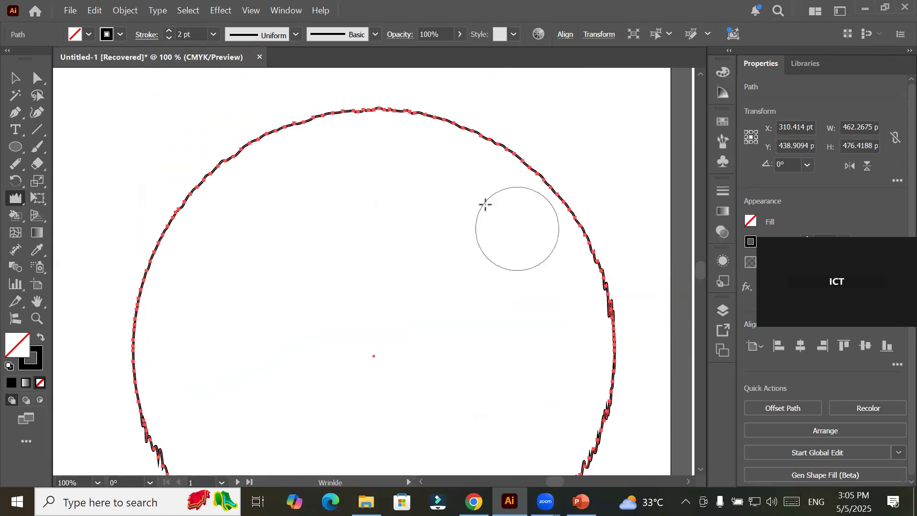
{"action": "mouse_move", "coordinate": [389, 117]}
{"action": "left_mouse_down"}
{"action": "mouse_move", "coordinate": [279, 156]}
{"action": "mouse_move", "coordinate": [172, 244]}
{"action": "mouse_move", "coordinate": [124, 362]}
{"action": "mouse_move", "coordinate": [114, 439]}
{"action": "left_mouse_up"}
{"action": "mouse_move", "coordinate": [471, 153]}
{"action": "left_mouse_down"}
{"action": "mouse_move", "coordinate": [531, 171]}
{"action": "mouse_move", "coordinate": [604, 272]}
{"action": "mouse_move", "coordinate": [654, 418]}
{"action": "left_mouse_up"}
{"action": "left_click", "coordinate": [605, 365]}
{"action": "scroll", "coordinate": [596, 420], "scroll_direction": "down", "scroll_amount": 2}
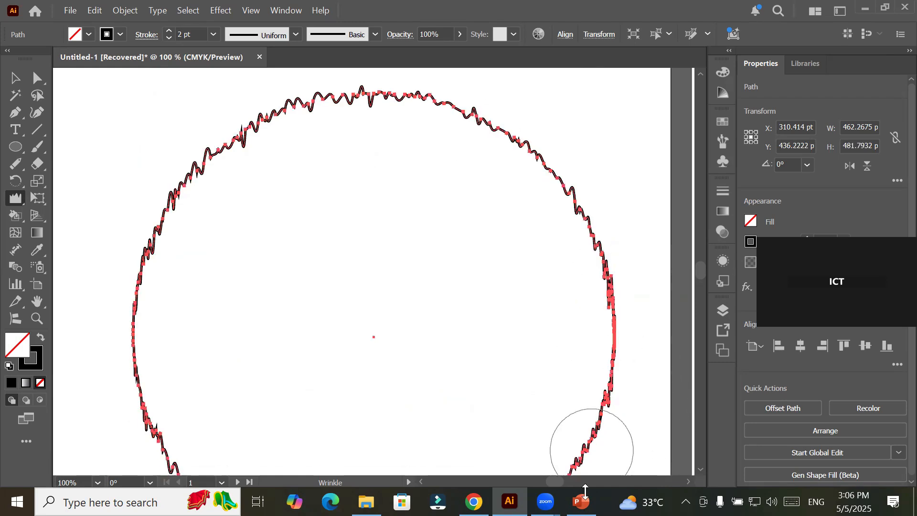
{"action": "scroll", "coordinate": [578, 389], "scroll_direction": "down", "scroll_amount": 5}
{"action": "scroll", "coordinate": [576, 382], "scroll_direction": "down", "scroll_amount": 5}
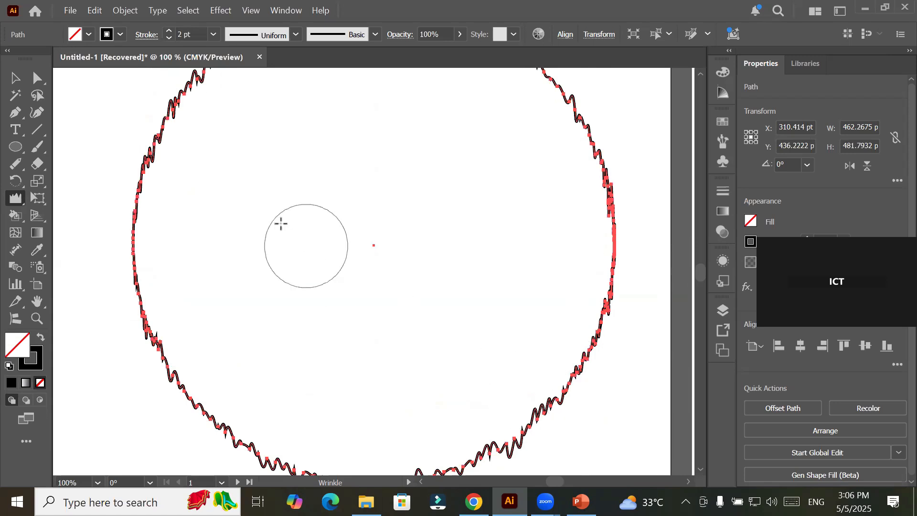
- Add the text label "Wrinkle" inside the circle and leave it selected as an object
{"action": "left_click", "coordinate": [15, 130]}
{"action": "left_click", "coordinate": [254, 234]}
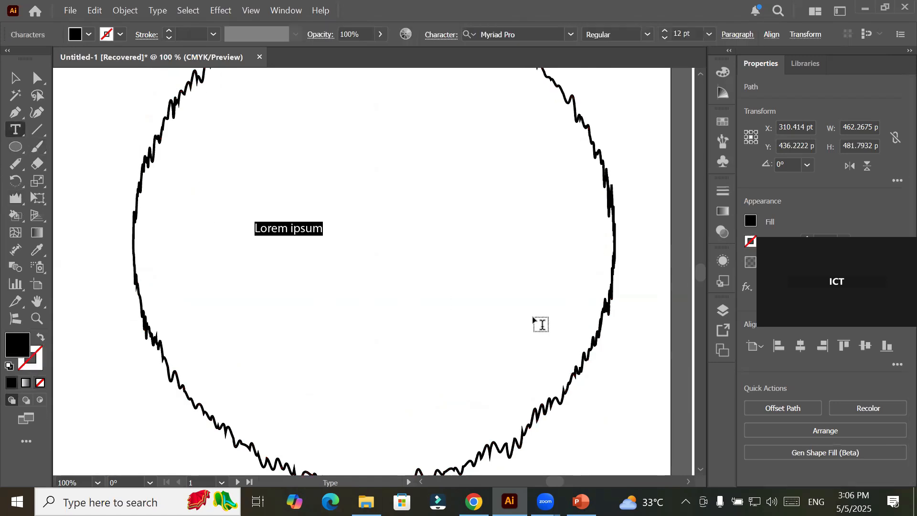
{"action": "type", "text": "Wrinkle"}
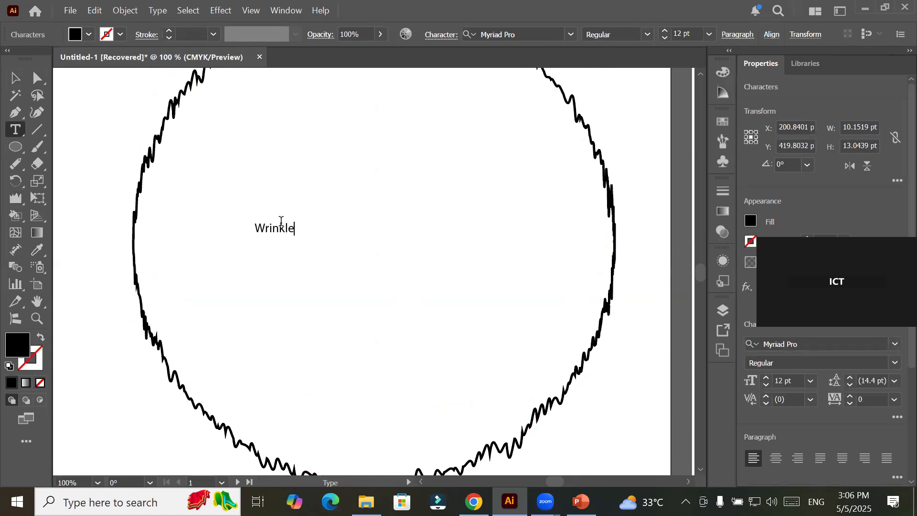
{"action": "left_click", "coordinate": [14, 77]}
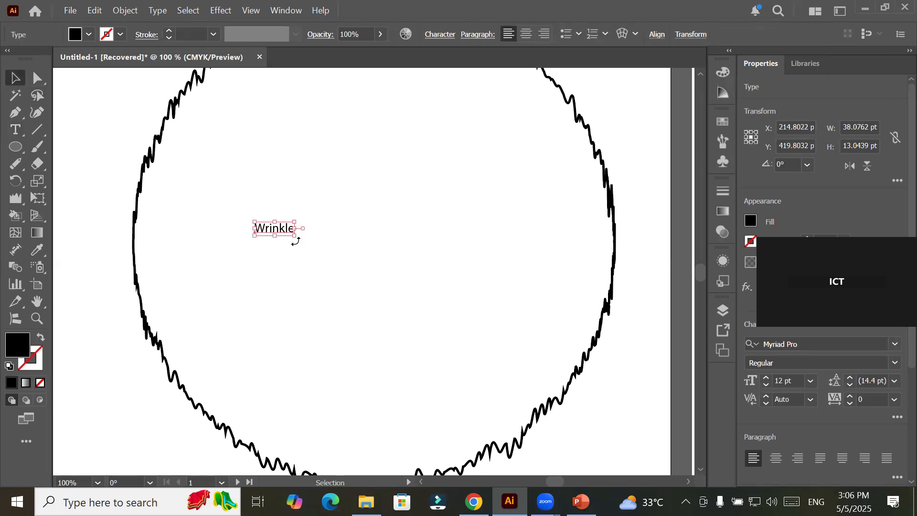
- Enlarge the "Wrinkle" text to about 320 pt wide and place it centrally inside the circle
{"action": "left_click_drag", "start_coordinate": [294, 237], "coordinate": [589, 360]}
{"action": "left_click_drag", "start_coordinate": [474, 298], "coordinate": [424, 243]}
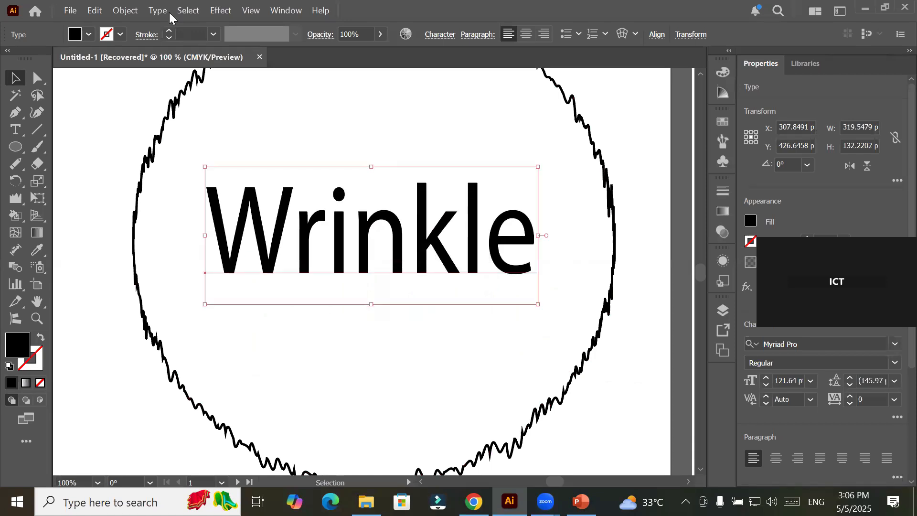
{"action": "left_click", "coordinate": [88, 35]}
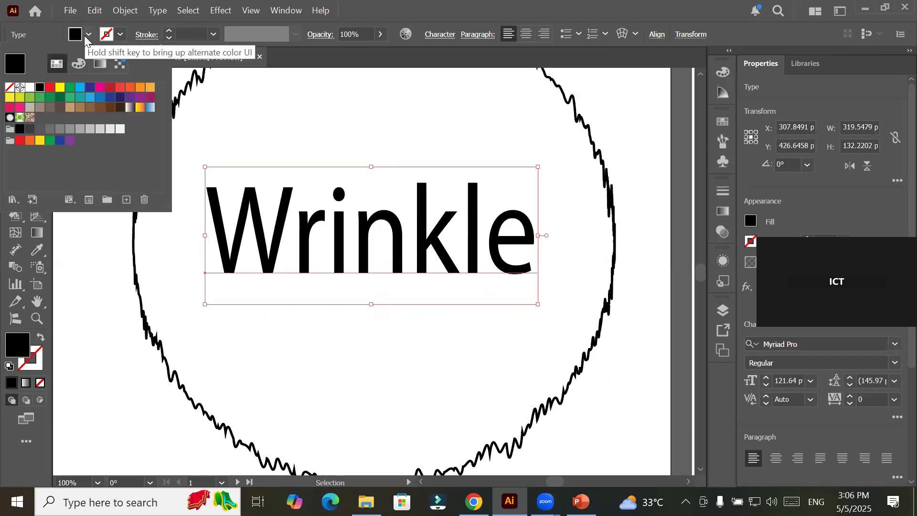
{"action": "left_click", "coordinate": [84, 36]}
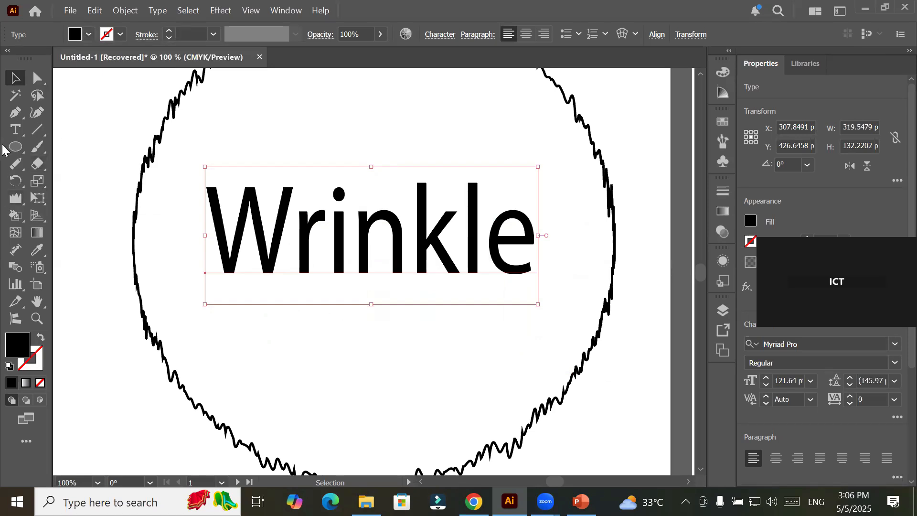
- Try to apply the Wrinkle tool to the live "Wrinkle" text
{"action": "left_click", "coordinate": [15, 198]}
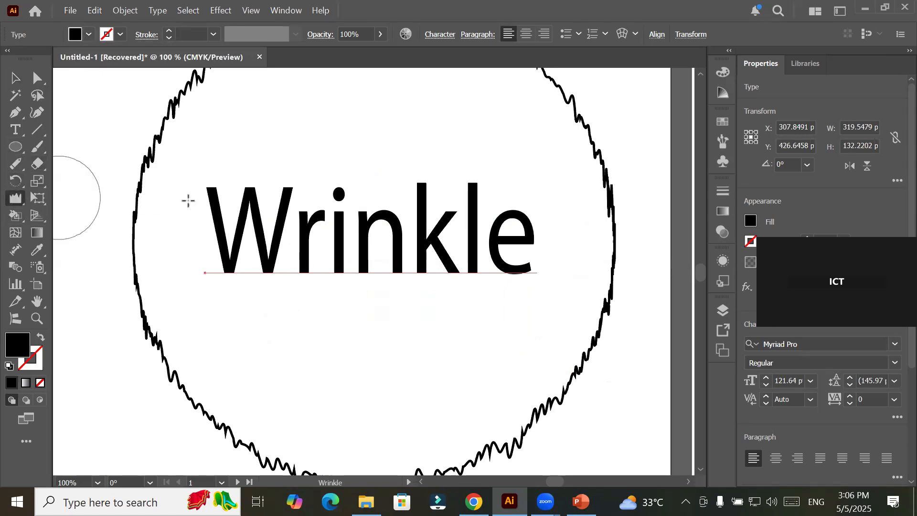
{"action": "left_click", "coordinate": [279, 201]}
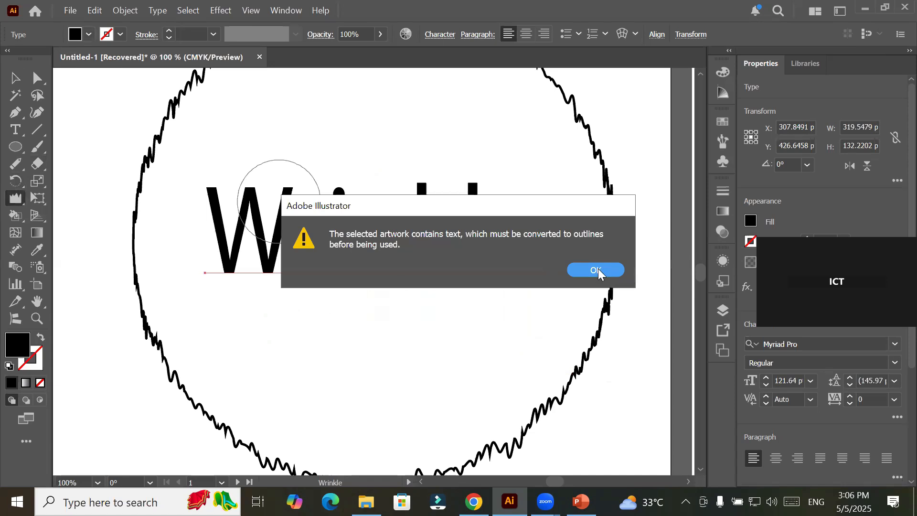
{"action": "left_click", "coordinate": [596, 270]}
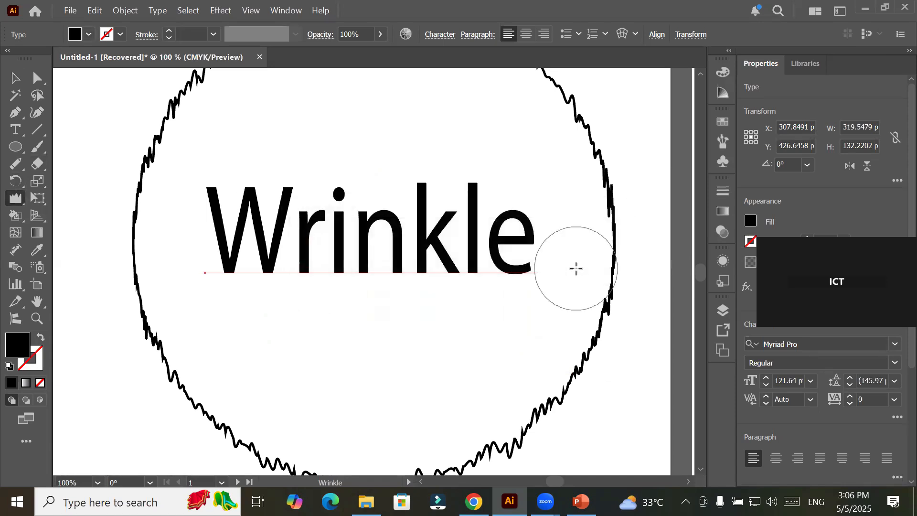
- Convert the "Wrinkle" text to outlines
{"action": "left_click", "coordinate": [14, 78]}
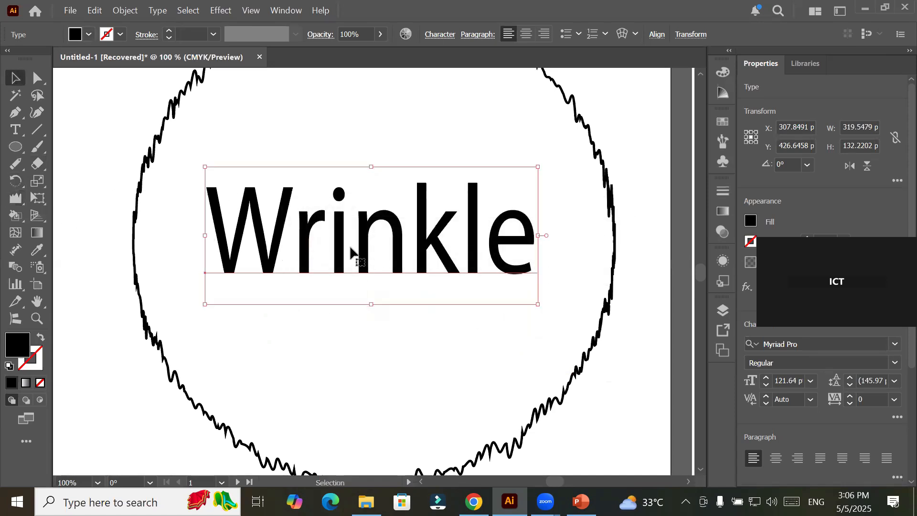
{"action": "right_click", "coordinate": [343, 249]}
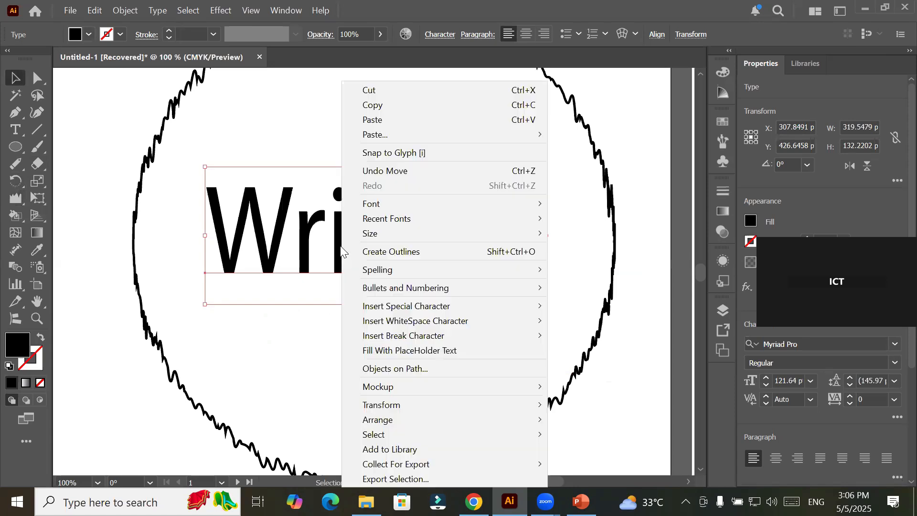
{"action": "left_click", "coordinate": [401, 250]}
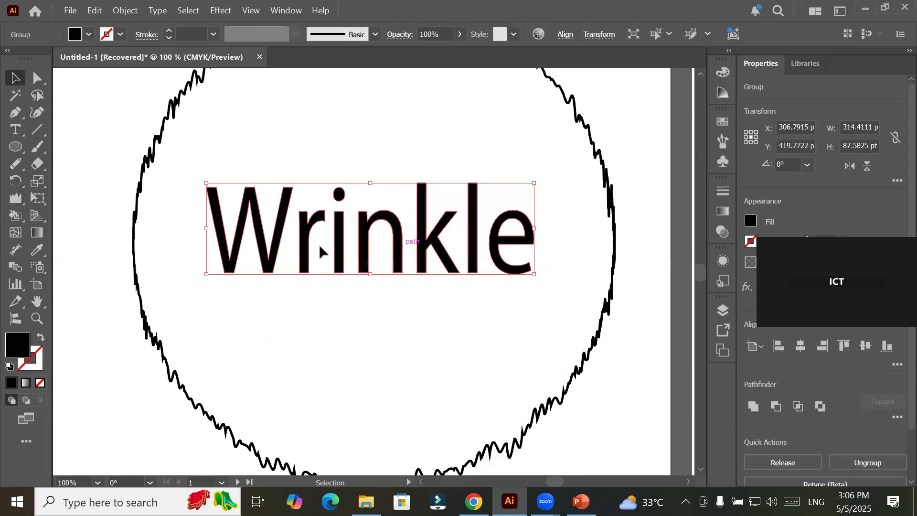
- Distort the outlined letters of the word with the Wrinkle tool and deselect the result
{"action": "left_click", "coordinate": [18, 199]}
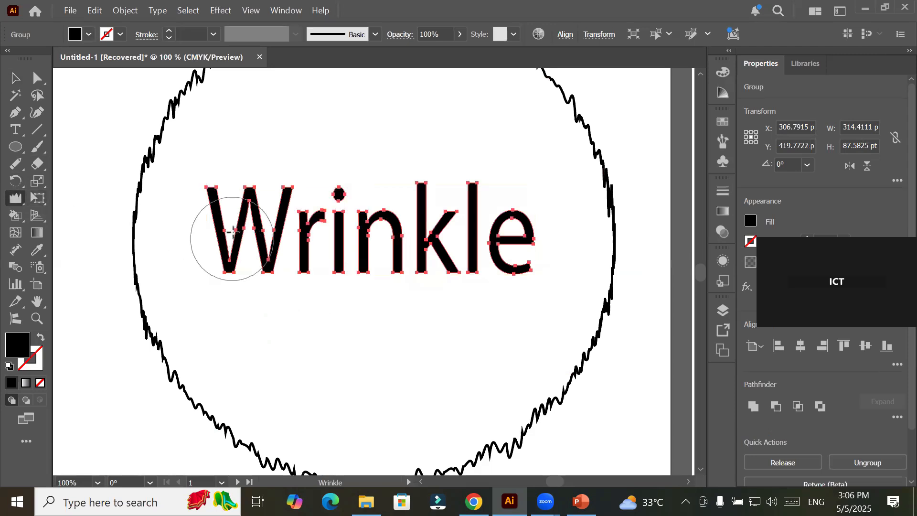
{"action": "left_click_drag", "start_coordinate": [216, 210], "coordinate": [222, 254]}
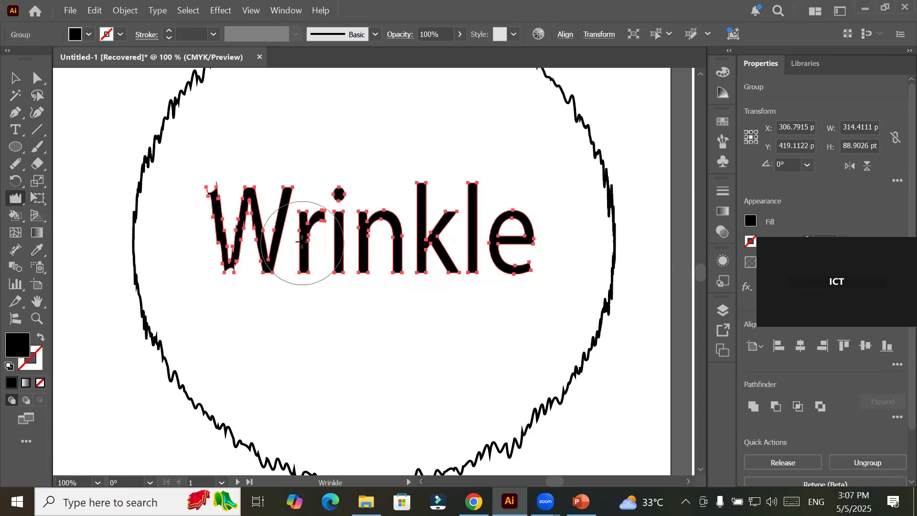
{"action": "left_click_drag", "start_coordinate": [306, 243], "coordinate": [311, 209]}
{"action": "mouse_move", "coordinate": [372, 225]}
{"action": "left_mouse_down"}
{"action": "mouse_move", "coordinate": [440, 266]}
{"action": "mouse_move", "coordinate": [501, 256]}
{"action": "mouse_move", "coordinate": [480, 205]}
{"action": "mouse_move", "coordinate": [432, 193]}
{"action": "mouse_move", "coordinate": [406, 277]}
{"action": "left_mouse_up"}
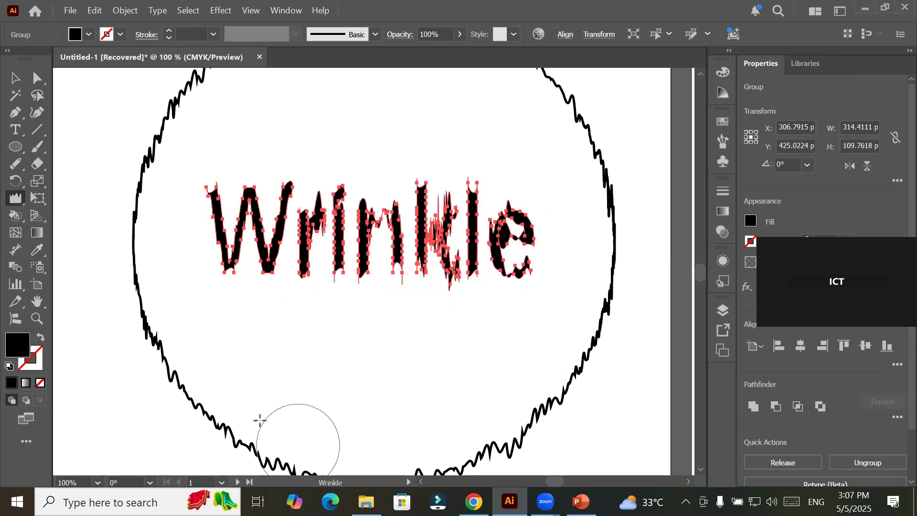
{"action": "key", "text": "v"}
{"action": "left_click", "coordinate": [299, 368]}
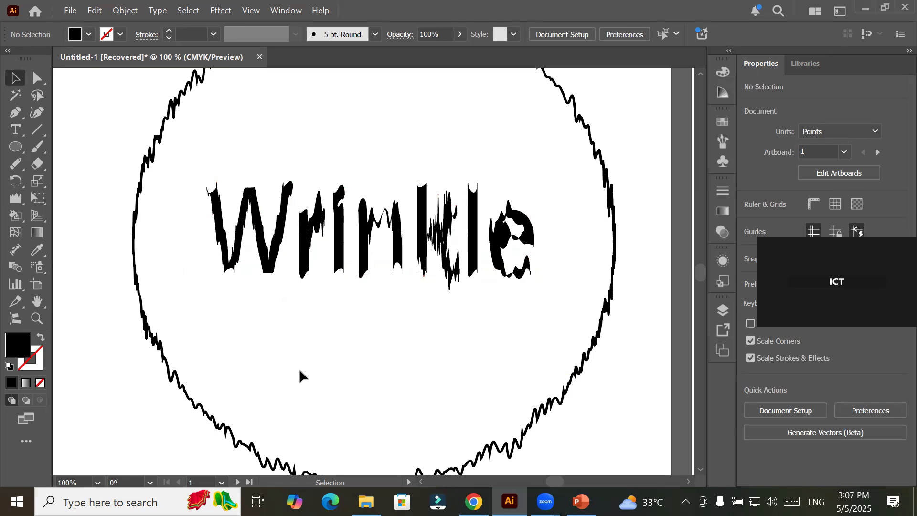
- Undo the wrinkle distortion on the outlined letters
{"action": "key", "text": "ctrl+a"}
{"action": "key", "text": "ctrl+z"}
{"action": "key", "text": "ctrl+z"}
{"action": "key", "text": "ctrl+z"}
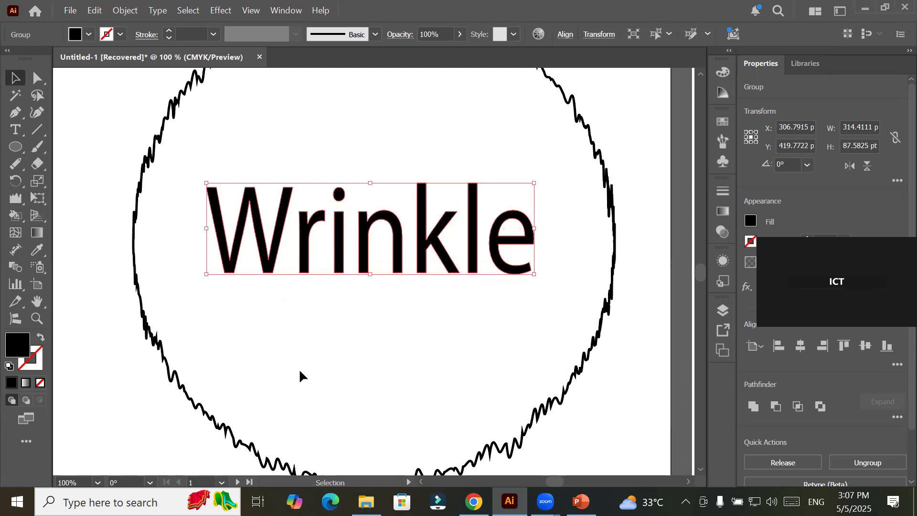
- Distort the W and the letters from n to e with the Crystallize tool at its current brush size
{"action": "left_click", "coordinate": [15, 198]}
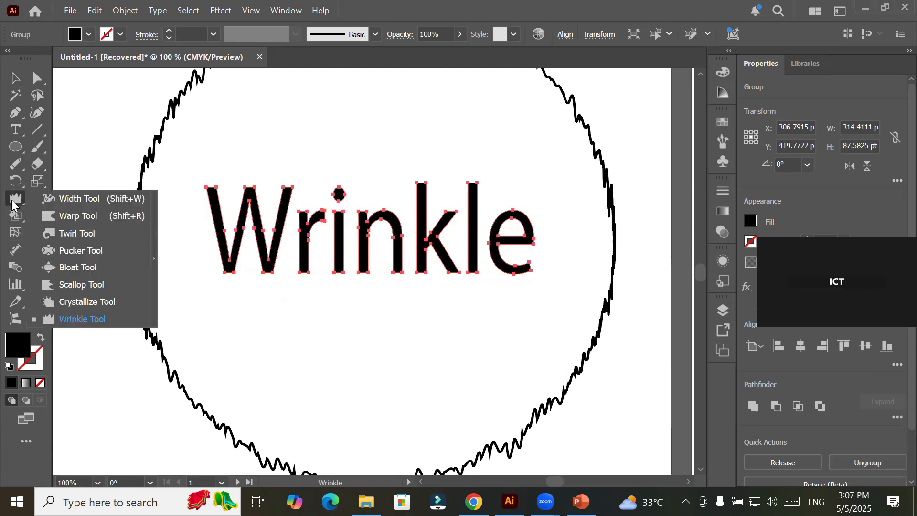
{"action": "left_click", "coordinate": [76, 299]}
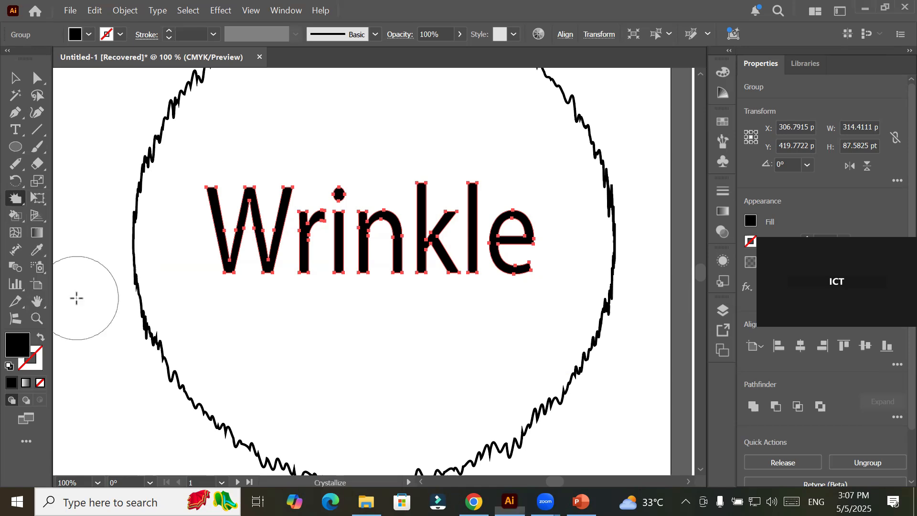
{"action": "left_click_drag", "start_coordinate": [231, 266], "coordinate": [209, 210]}
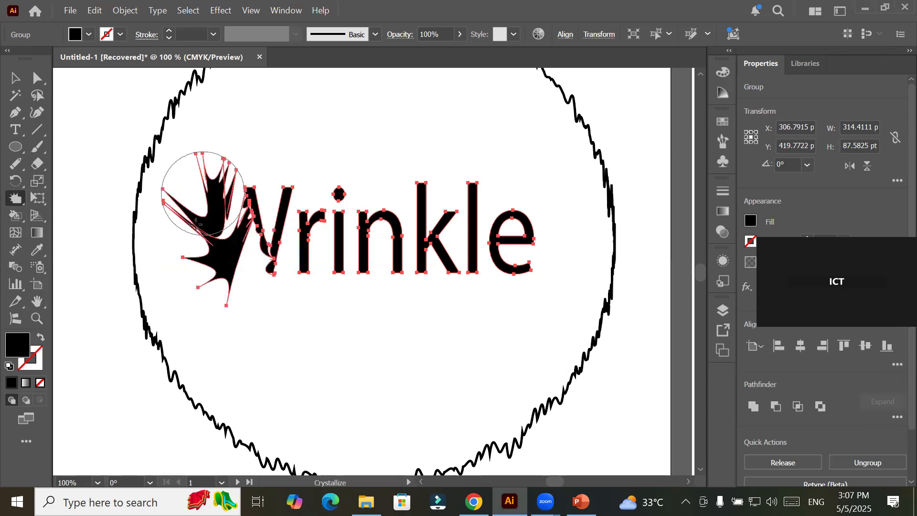
{"action": "mouse_move", "coordinate": [485, 255]}
{"action": "left_mouse_down"}
{"action": "mouse_move", "coordinate": [411, 266]}
{"action": "mouse_move", "coordinate": [403, 255]}
{"action": "mouse_move", "coordinate": [369, 345]}
{"action": "left_mouse_up"}
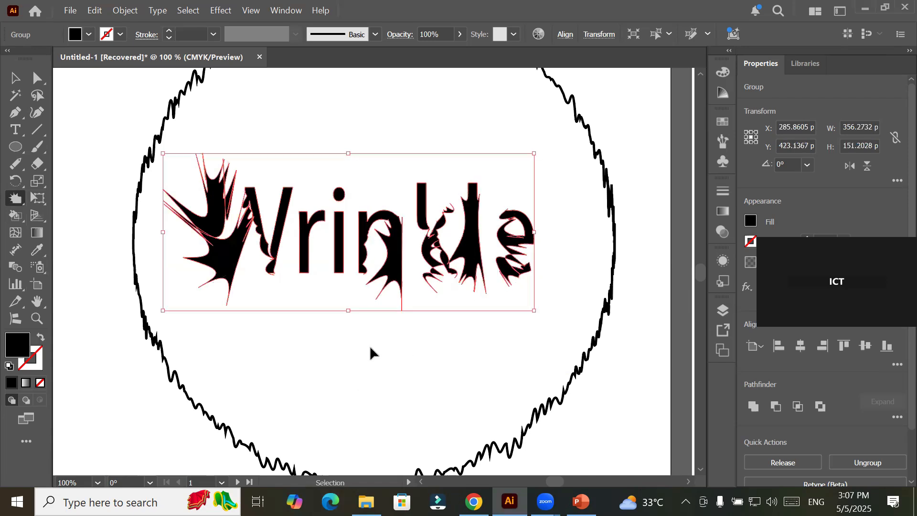
- Undo the Crystallize strokes on the outlined word
{"action": "key", "text": "ctrl+z"}
{"action": "key", "text": "ctrl+z"}
{"action": "key", "text": "ctrl+z"}
{"action": "key", "text": "ctrl+z"}
{"action": "key", "text": "ctrl+z"}
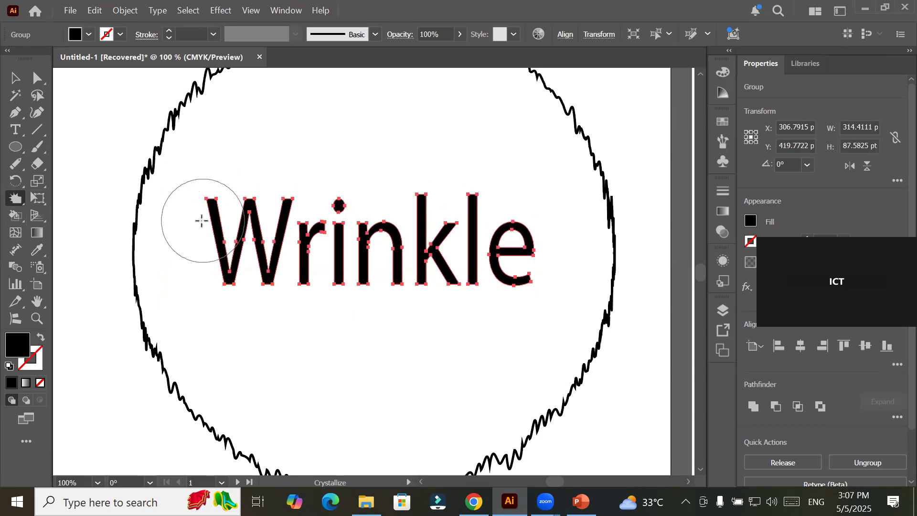
- Set the Crystallize tool's brush to 30 pt wide and 30 pt high with an intensity of 50%
{"action": "scroll", "coordinate": [199, 253], "scroll_direction": "up", "scroll_amount": 3}
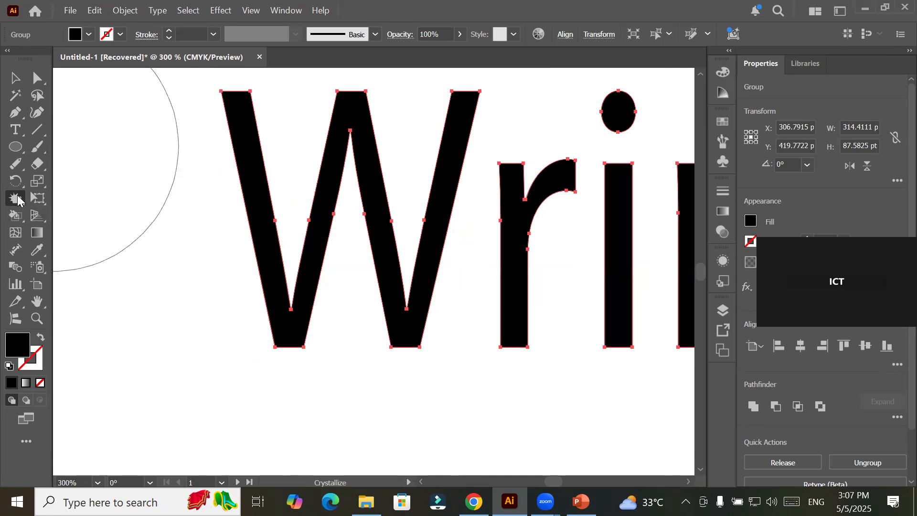
{"action": "double_click", "coordinate": [16, 199]}
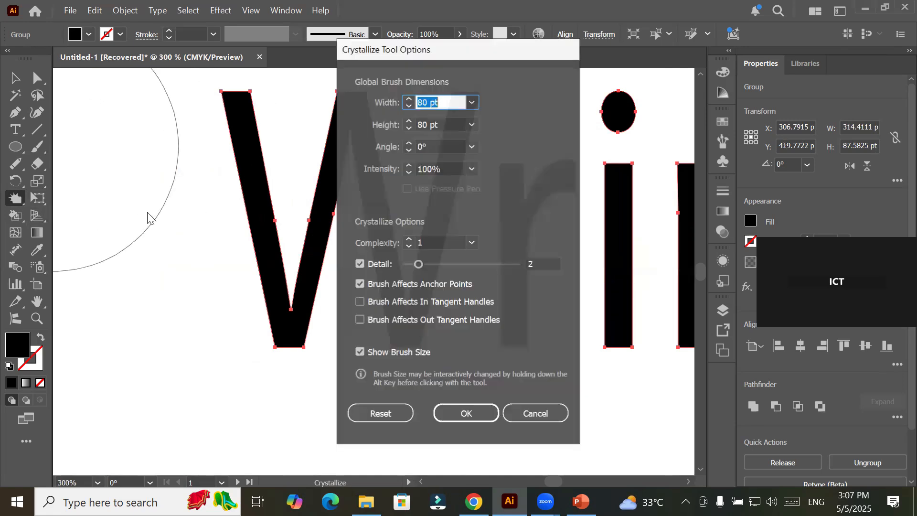
{"action": "left_click", "coordinate": [409, 106]}
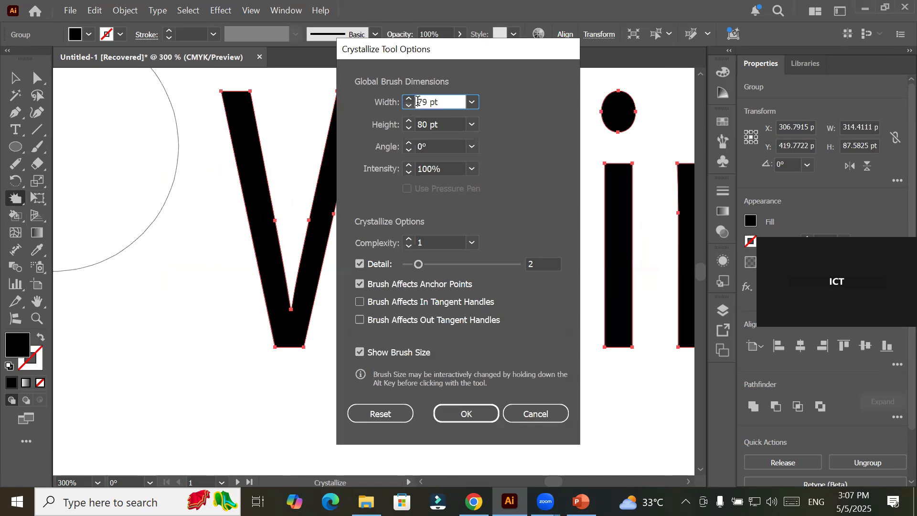
{"action": "left_click", "coordinate": [471, 102]}
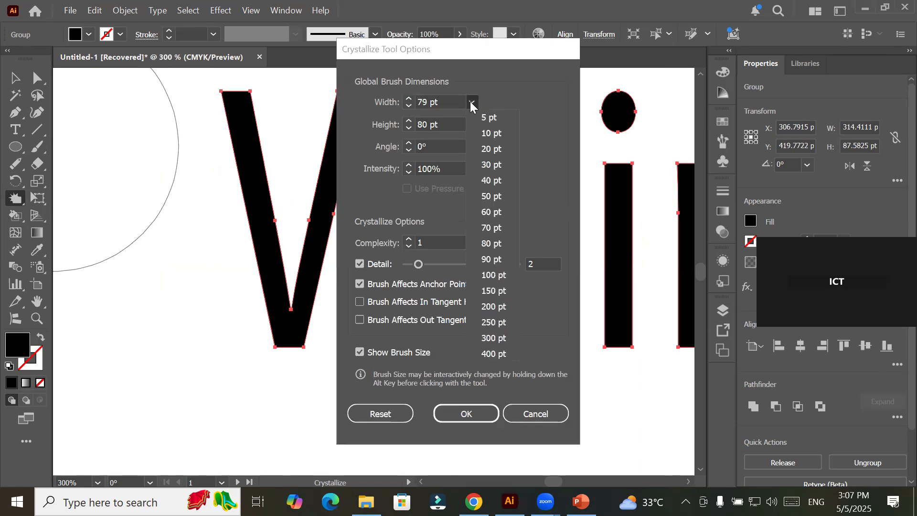
{"action": "left_click", "coordinate": [496, 164]}
{"action": "left_click", "coordinate": [472, 125]}
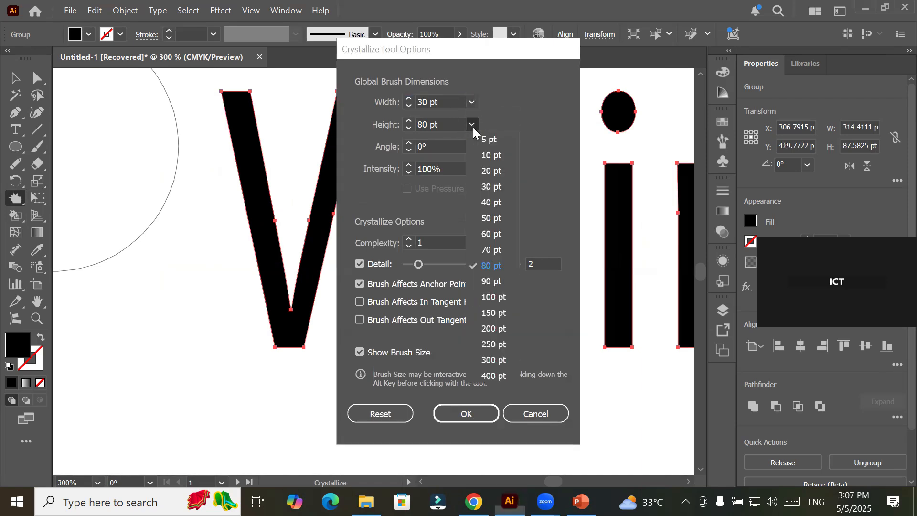
{"action": "left_click", "coordinate": [500, 188]}
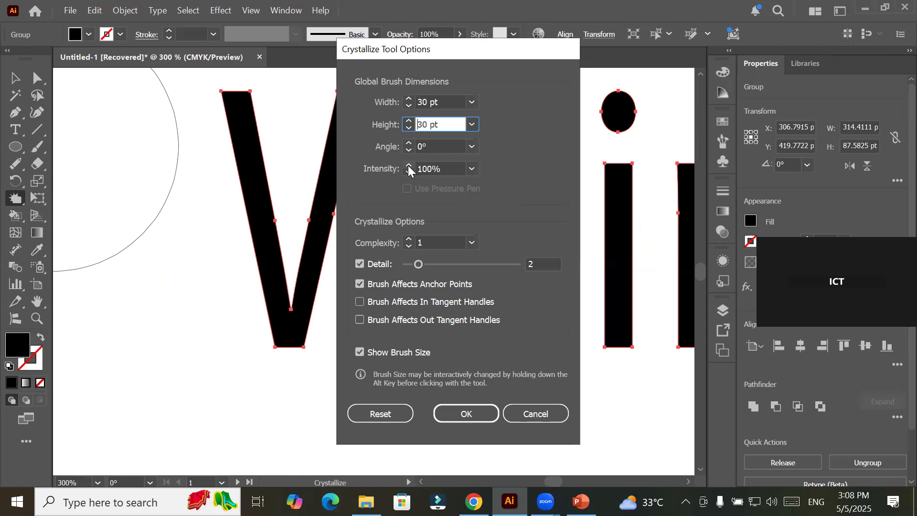
{"action": "left_click", "coordinate": [473, 169]}
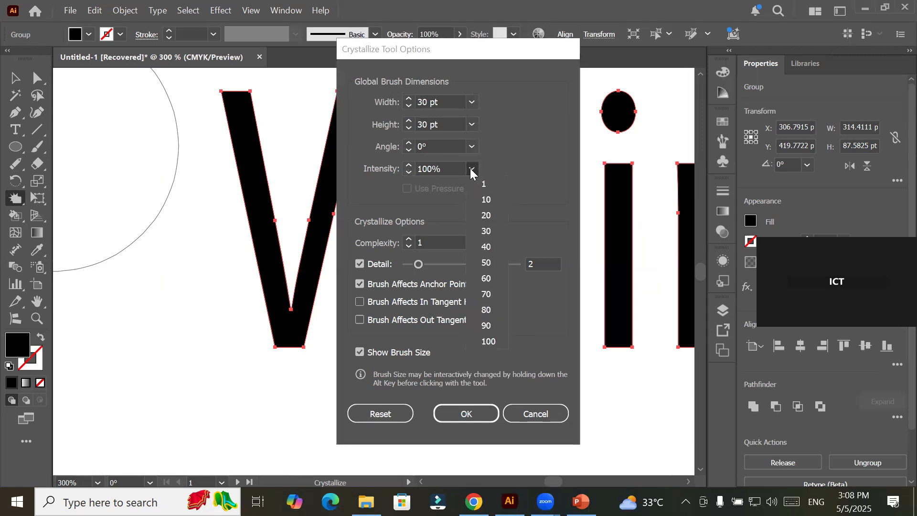
{"action": "left_click", "coordinate": [490, 265]}
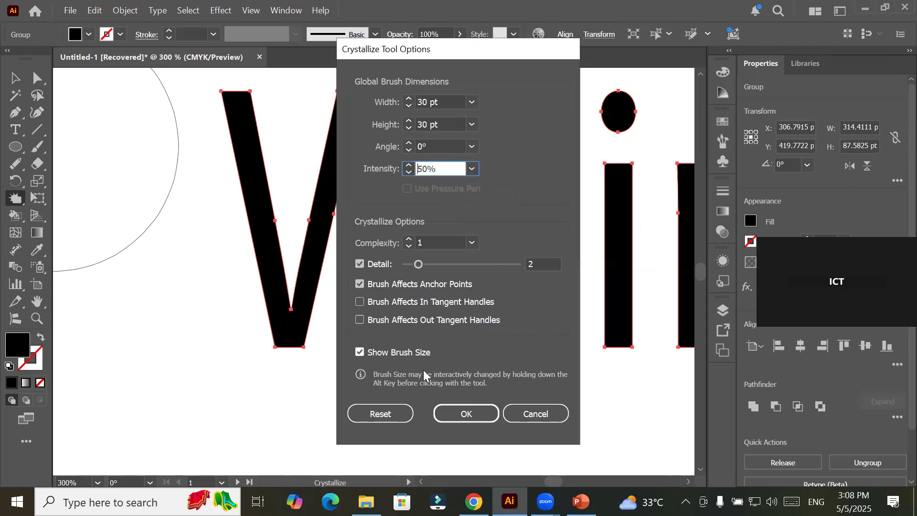
{"action": "left_click", "coordinate": [459, 414]}
- Crystallize the first stroke of the W and the stem of the r
{"action": "left_click_drag", "start_coordinate": [229, 112], "coordinate": [238, 253]}
{"action": "left_click_drag", "start_coordinate": [512, 266], "coordinate": [532, 389]}
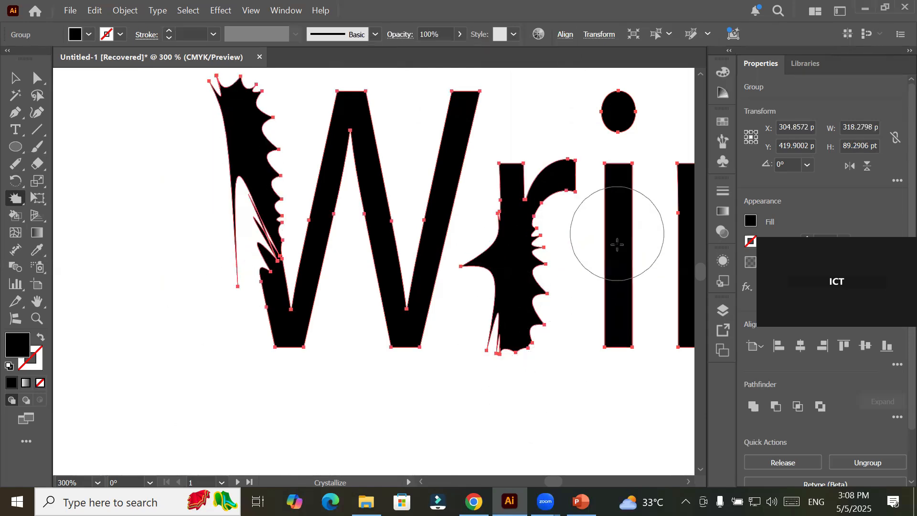
- Crystallize the stem of the i, the last two strokes of the W, and the letters n and k
{"action": "left_click_drag", "start_coordinate": [614, 241], "coordinate": [595, 401]}
{"action": "left_click_drag", "start_coordinate": [446, 146], "coordinate": [439, 212]}
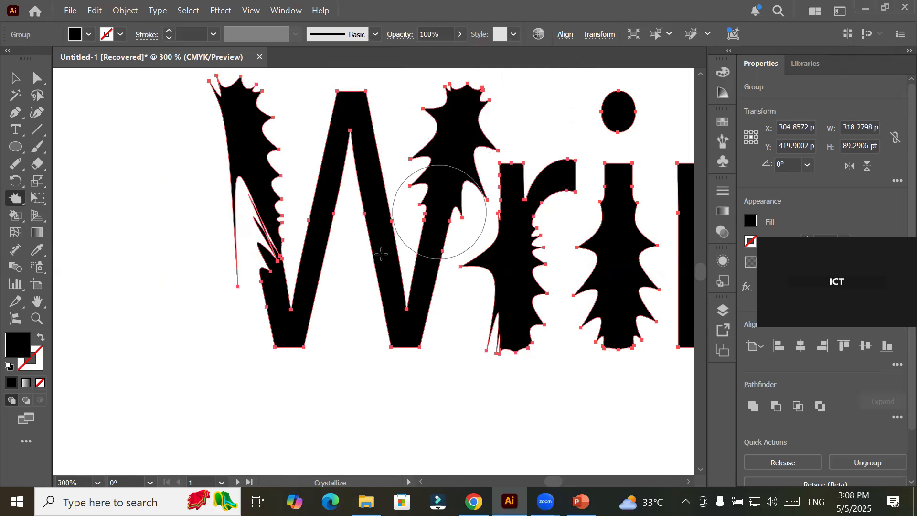
{"action": "mouse_move", "coordinate": [381, 254]}
{"action": "left_mouse_down"}
{"action": "mouse_move", "coordinate": [415, 321]}
{"action": "mouse_move", "coordinate": [424, 379]}
{"action": "left_mouse_up"}
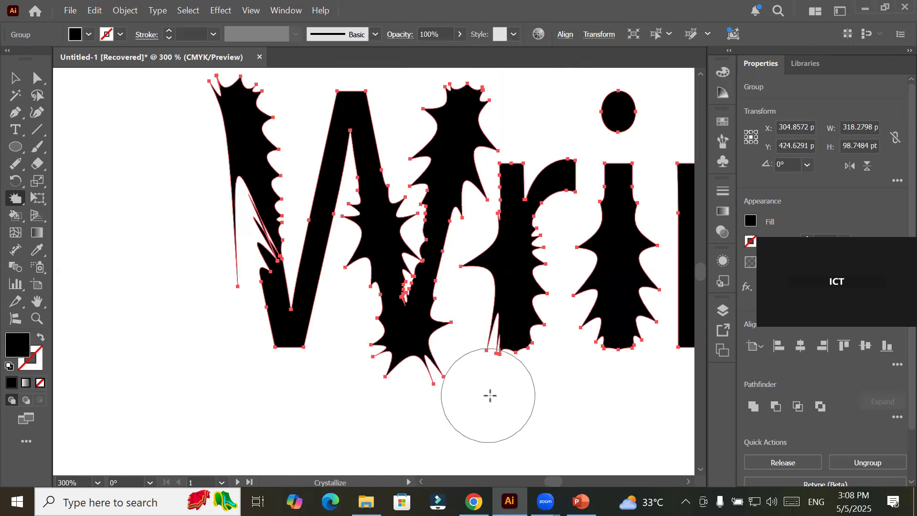
{"action": "left_click_drag", "start_coordinate": [574, 362], "coordinate": [299, 319]}
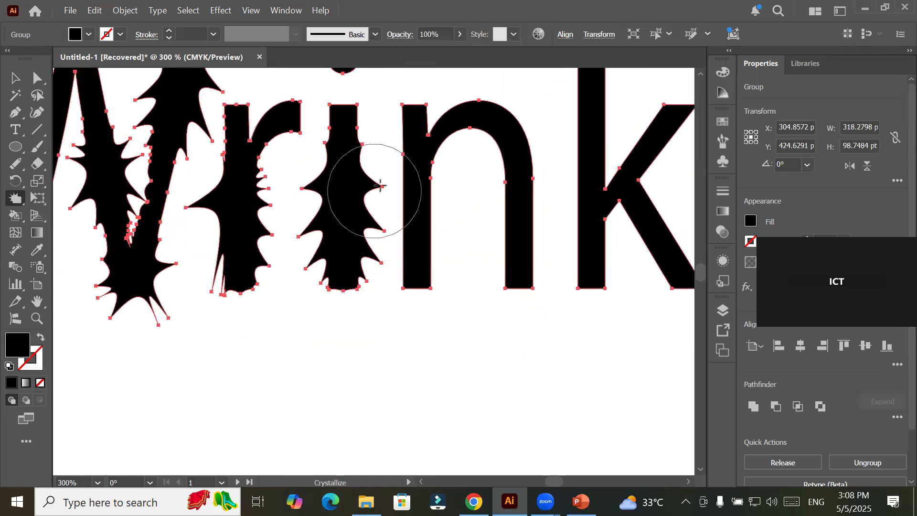
{"action": "left_click_drag", "start_coordinate": [412, 184], "coordinate": [415, 215]}
{"action": "left_click", "coordinate": [587, 251]}
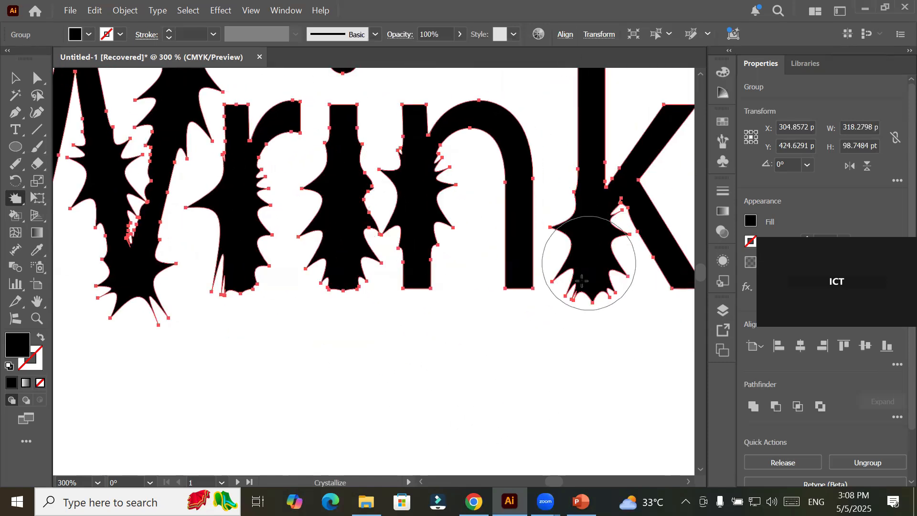
{"action": "left_click_drag", "start_coordinate": [508, 270], "coordinate": [455, 453]}
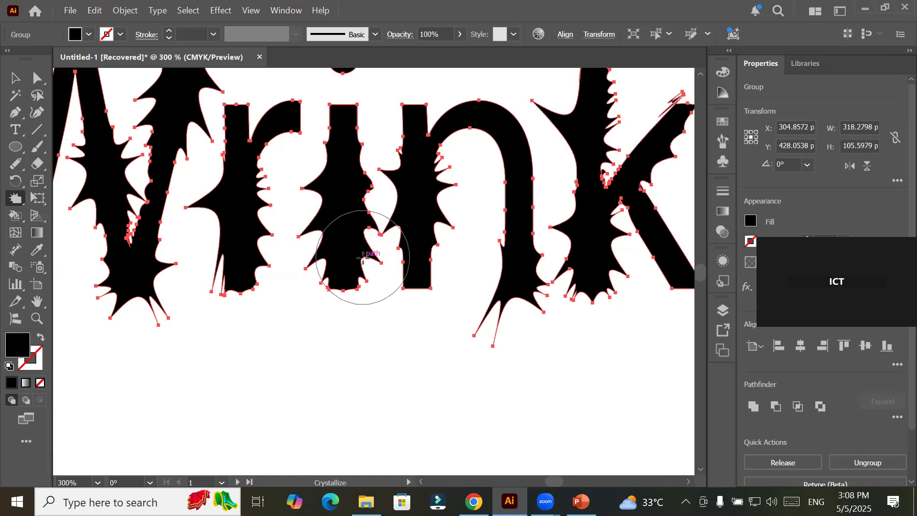
- Undo all Crystallize strokes on the word so its outlined letters are clean again
{"action": "key", "text": "ctrl+z"}
{"action": "key", "text": "ctrl+z"}
{"action": "key", "text": "ctrl+z"}
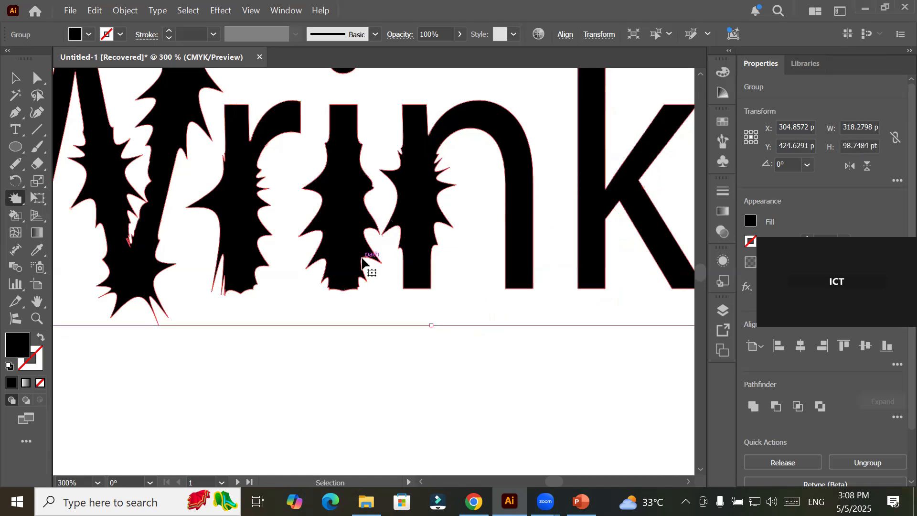
{"action": "key", "text": "ctrl+z"}
{"action": "key", "text": "ctrl+z"}
{"action": "key", "text": "ctrl+z"}
{"action": "key", "text": "ctrl+z"}
{"action": "key", "text": "ctrl+z"}
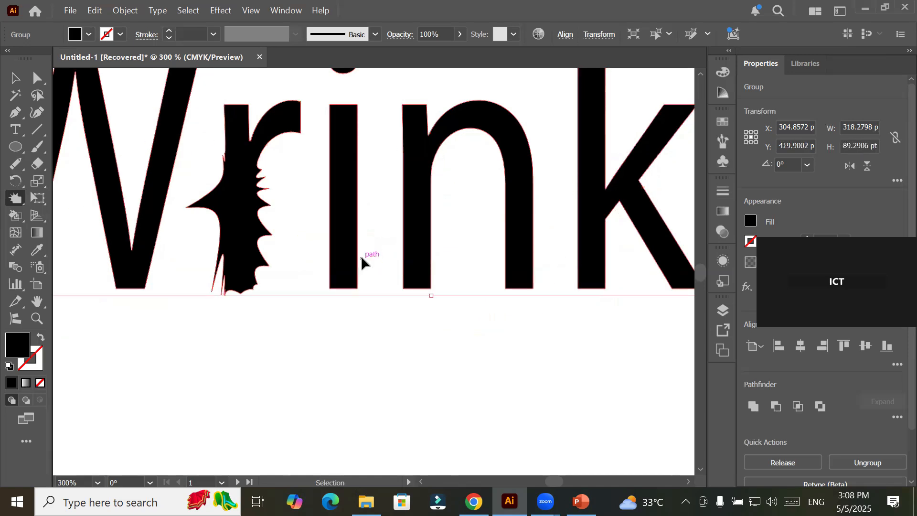
{"action": "key", "text": "ctrl+z"}
{"action": "key", "text": "ctrl+z"}
{"action": "key", "text": "ctrl+z"}
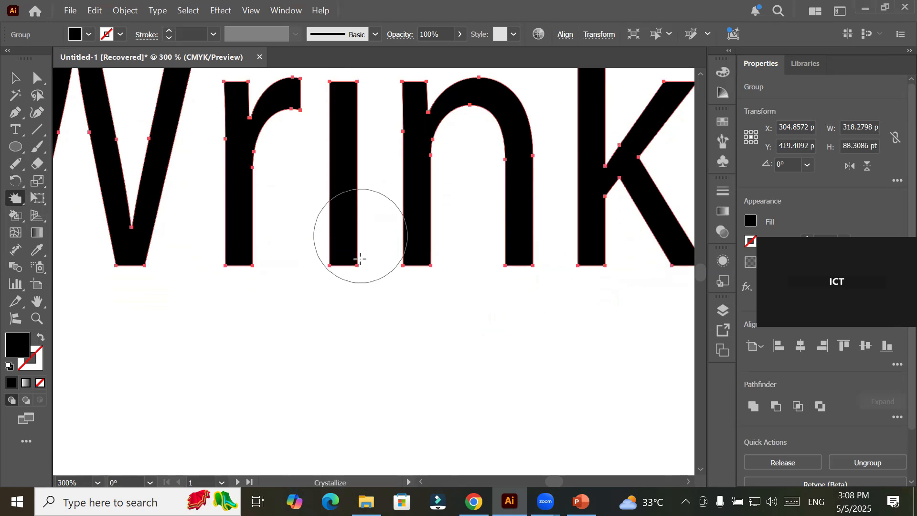
{"action": "scroll", "coordinate": [360, 258], "scroll_direction": "down", "scroll_amount": 2}
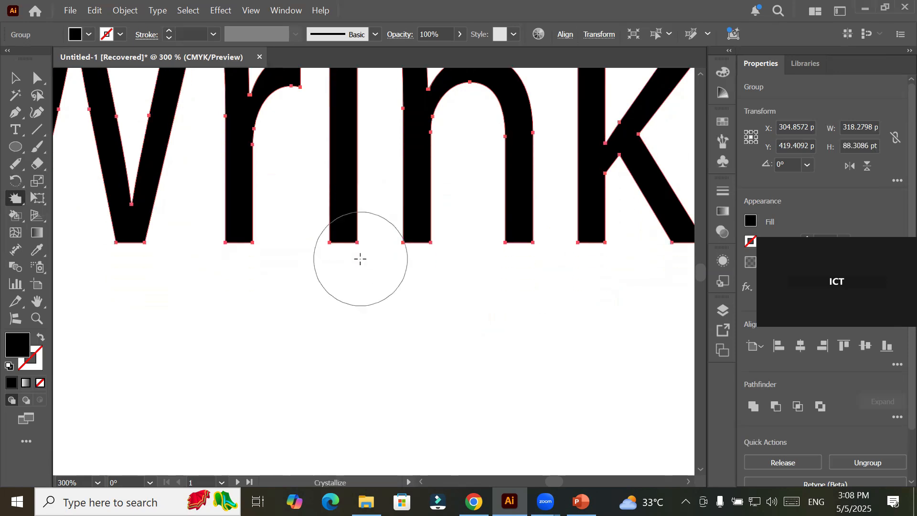
{"action": "scroll", "coordinate": [360, 259], "scroll_direction": "down", "scroll_amount": 2}
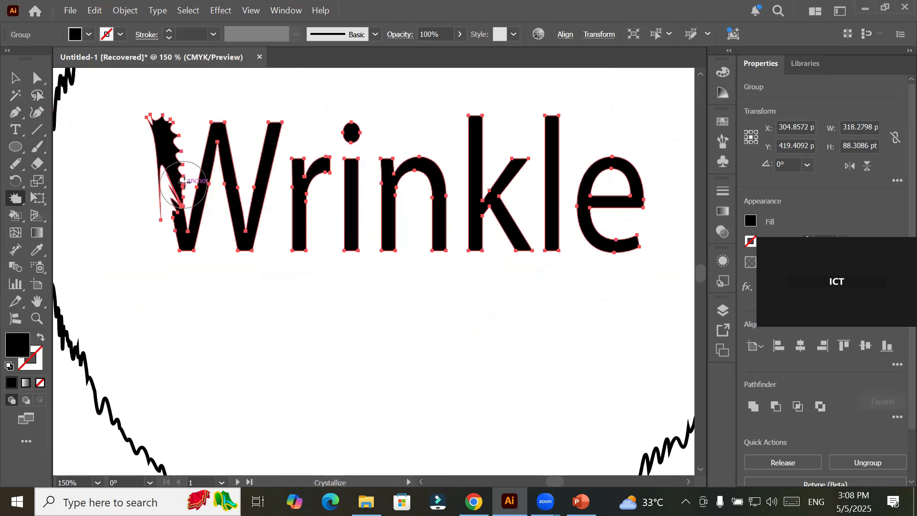
{"action": "key", "text": "ctrl+z"}
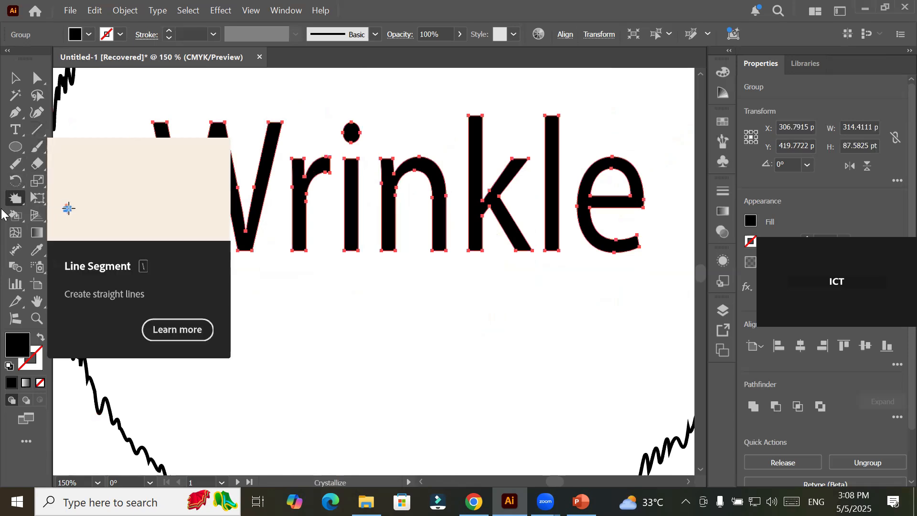
- Use the Scallop tool to distort the strokes of the W and the letters r, i, n and k
{"action": "left_click", "coordinate": [15, 198]}
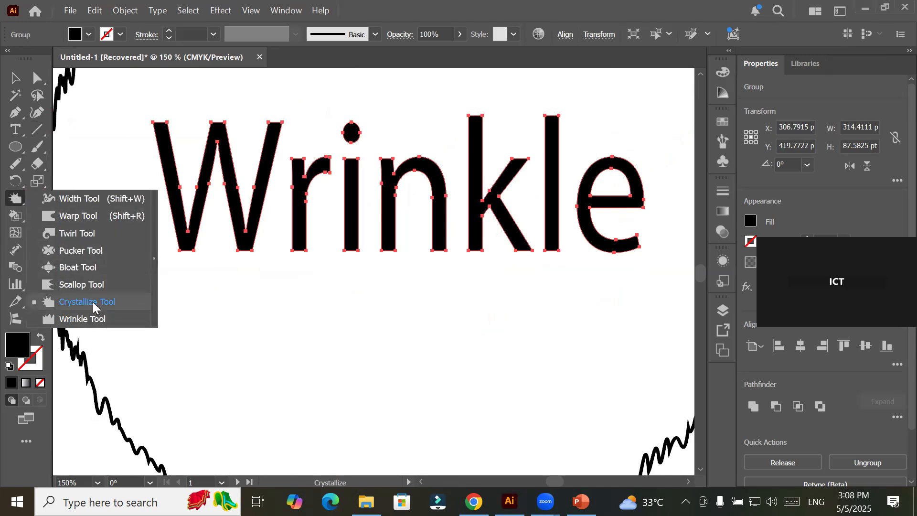
{"action": "left_click", "coordinate": [84, 284]}
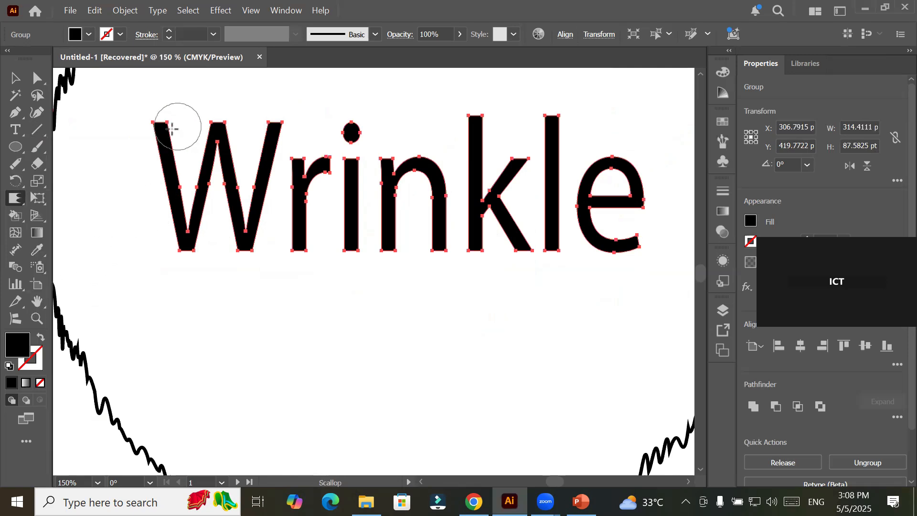
{"action": "left_click_drag", "start_coordinate": [159, 150], "coordinate": [163, 199]}
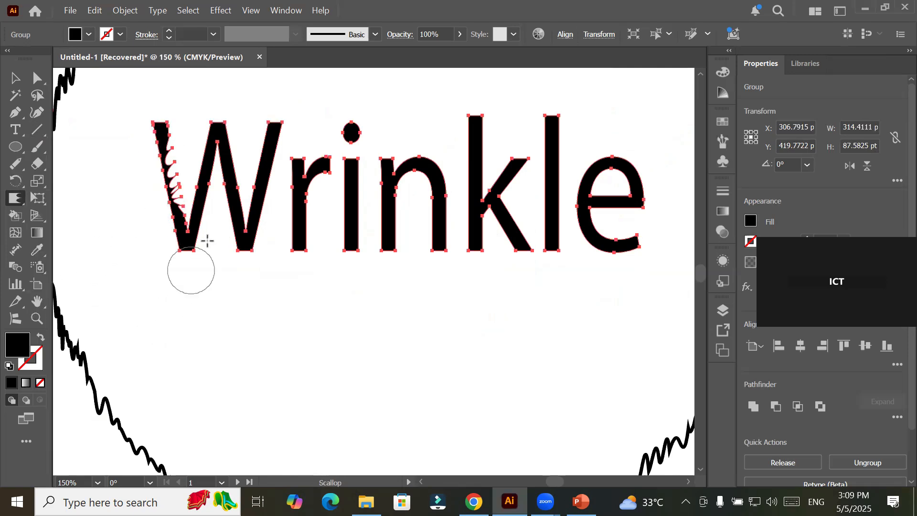
{"action": "left_click_drag", "start_coordinate": [239, 154], "coordinate": [247, 203]}
{"action": "left_click_drag", "start_coordinate": [276, 130], "coordinate": [264, 173]}
{"action": "left_click_drag", "start_coordinate": [297, 200], "coordinate": [299, 225]}
{"action": "left_click_drag", "start_coordinate": [350, 207], "coordinate": [352, 236]}
{"action": "left_click_drag", "start_coordinate": [400, 201], "coordinate": [404, 252]}
{"action": "left_click_drag", "start_coordinate": [444, 194], "coordinate": [443, 244]}
{"action": "mouse_move", "coordinate": [487, 205]}
{"action": "left_mouse_down"}
{"action": "mouse_move", "coordinate": [493, 238]}
{"action": "mouse_move", "coordinate": [528, 250]}
{"action": "left_mouse_up"}
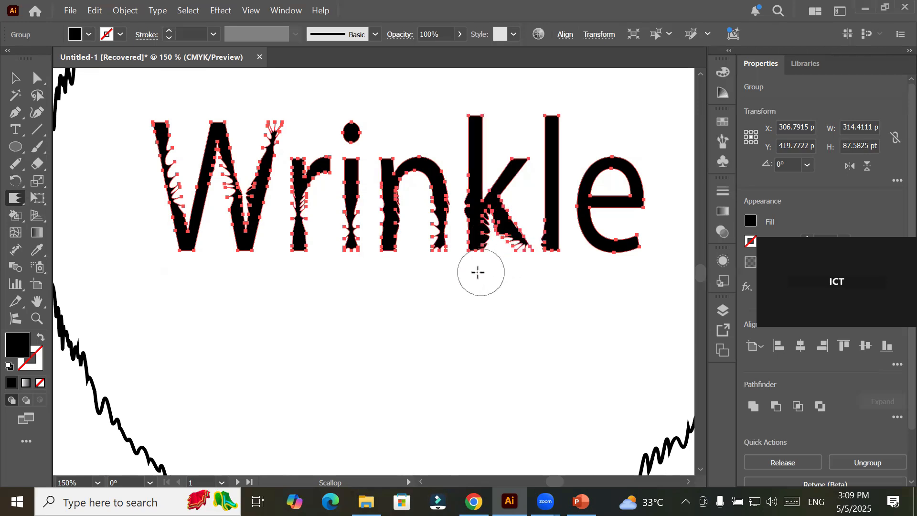
- Draw an ellipse about 402 pt wide and 393 pt high on the empty second artboard
{"action": "scroll", "coordinate": [453, 288], "scroll_direction": "down", "scroll_amount": 2}
{"action": "scroll", "coordinate": [452, 288], "scroll_direction": "down", "scroll_amount": 7}
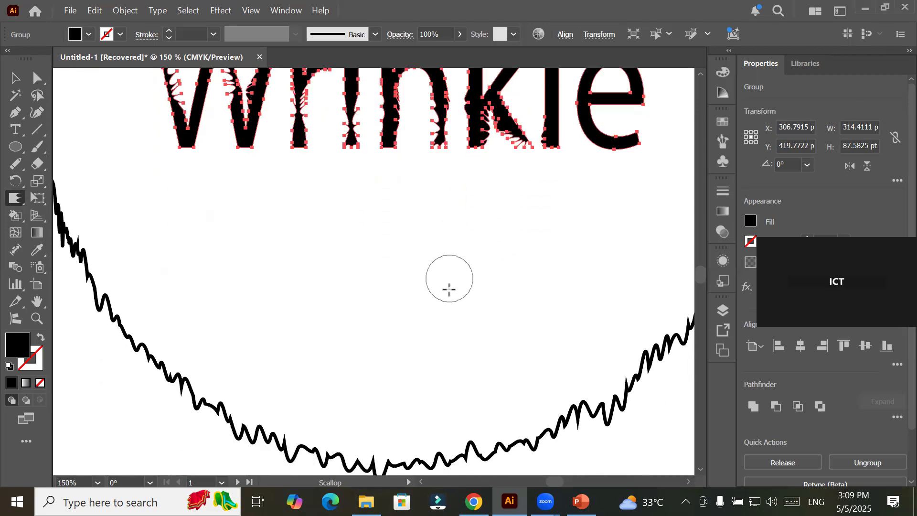
{"action": "scroll", "coordinate": [449, 289], "scroll_direction": "down", "scroll_amount": 1}
{"action": "scroll", "coordinate": [449, 289], "scroll_direction": "down", "scroll_amount": 3}
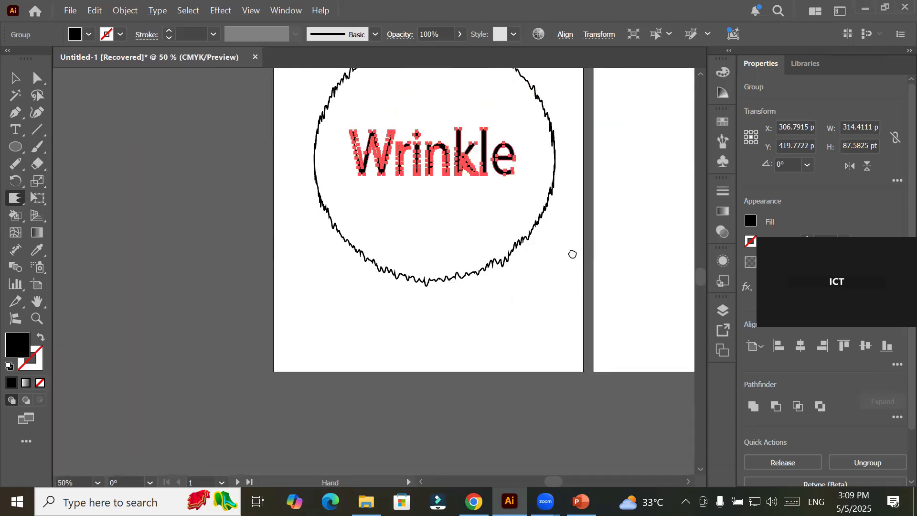
{"action": "left_click_drag", "start_coordinate": [571, 253], "coordinate": [289, 309]}
{"action": "left_click", "coordinate": [15, 149]}
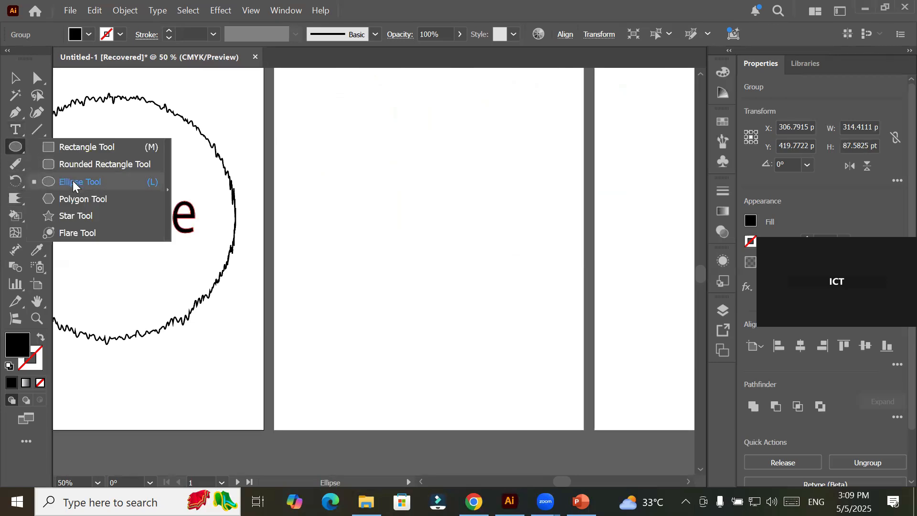
{"action": "left_click", "coordinate": [75, 184]}
{"action": "mouse_move", "coordinate": [339, 114]}
{"action": "left_mouse_down"}
{"action": "mouse_move", "coordinate": [483, 319]}
{"action": "mouse_move", "coordinate": [565, 283]}
{"action": "mouse_move", "coordinate": [548, 318]}
{"action": "left_mouse_up"}
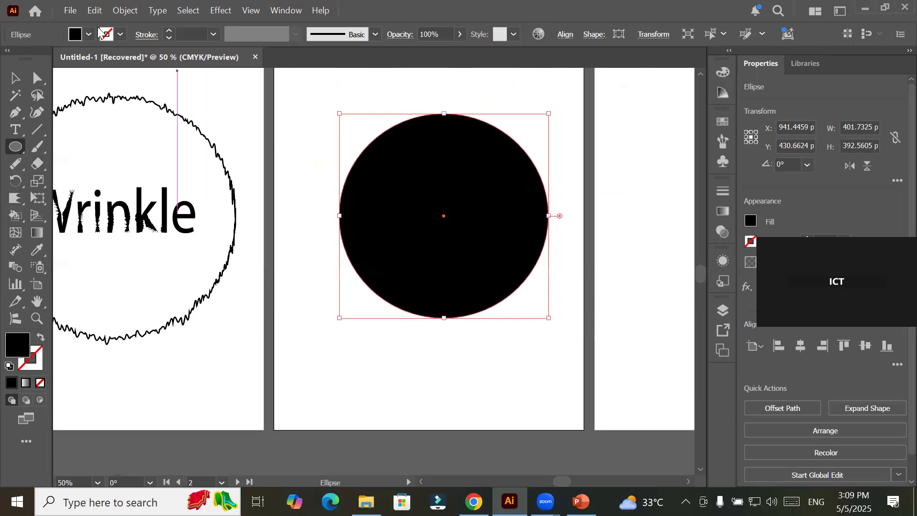
- Remove the ellipse's fill and give it a 7 pt black stroke
{"action": "left_click", "coordinate": [89, 35]}
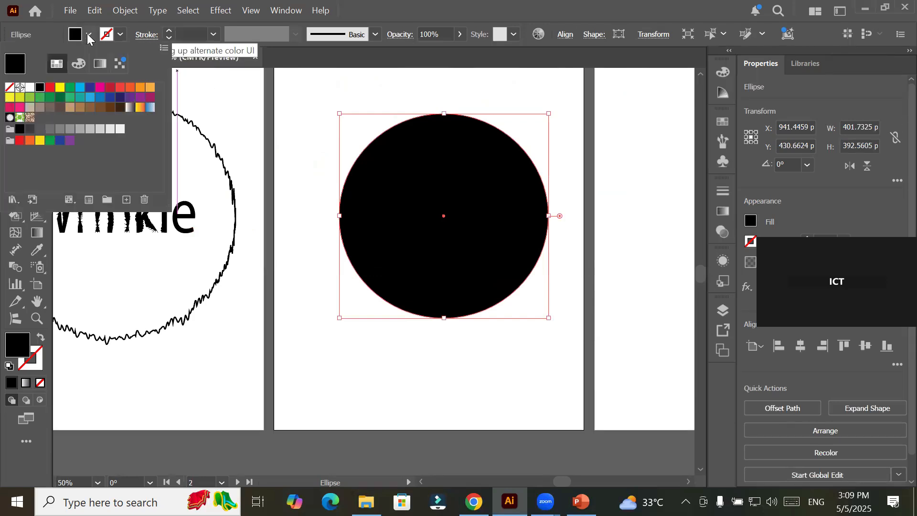
{"action": "left_click", "coordinate": [9, 89]}
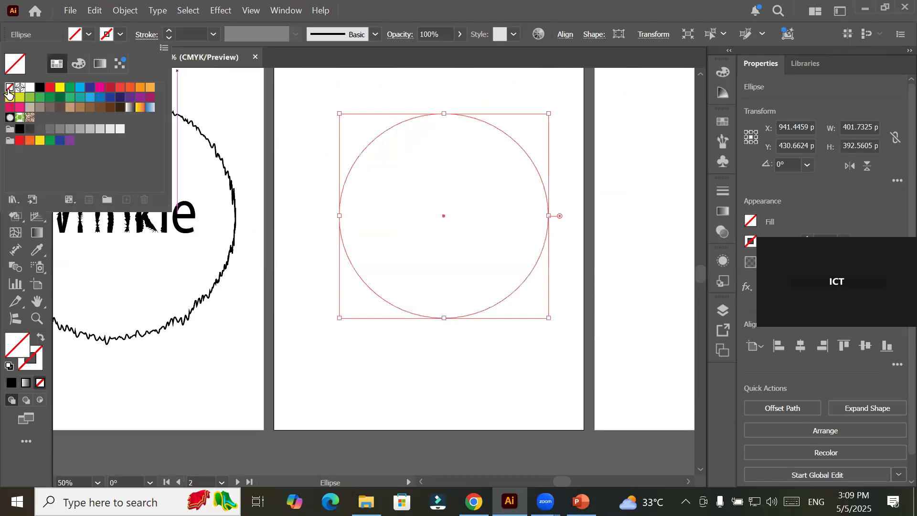
{"action": "left_click", "coordinate": [169, 32]}
{"action": "left_click", "coordinate": [169, 32]}
{"action": "left_click", "coordinate": [169, 31]}
{"action": "left_click", "coordinate": [169, 31]}
{"action": "left_click", "coordinate": [169, 32]}
{"action": "left_click", "coordinate": [169, 32]}
{"action": "left_click", "coordinate": [169, 31]}
{"action": "left_click", "coordinate": [170, 31]}
{"action": "left_click", "coordinate": [169, 32]}
{"action": "left_click", "coordinate": [169, 31]}
{"action": "left_click", "coordinate": [169, 31]}
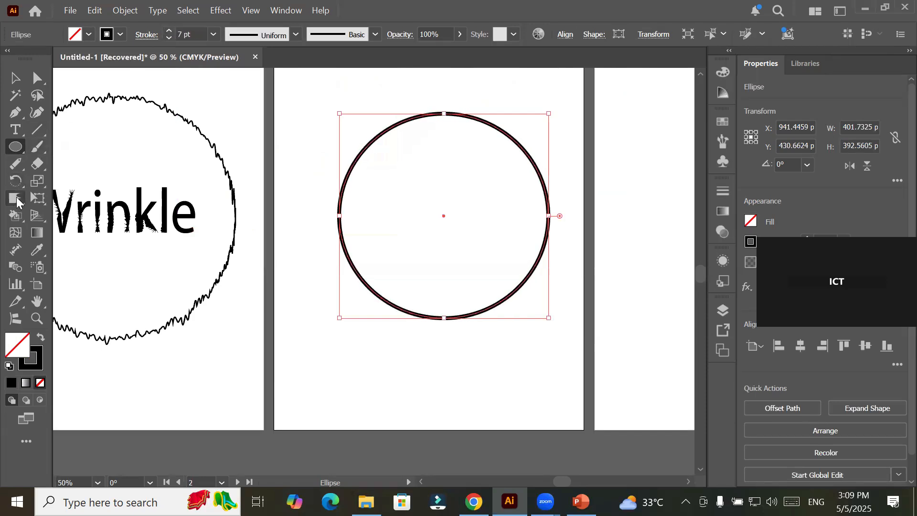
- Reset the Scallop tool options to their defaults, with a brush 100 pt wide and 100 pt high
{"action": "left_click", "coordinate": [16, 201]}
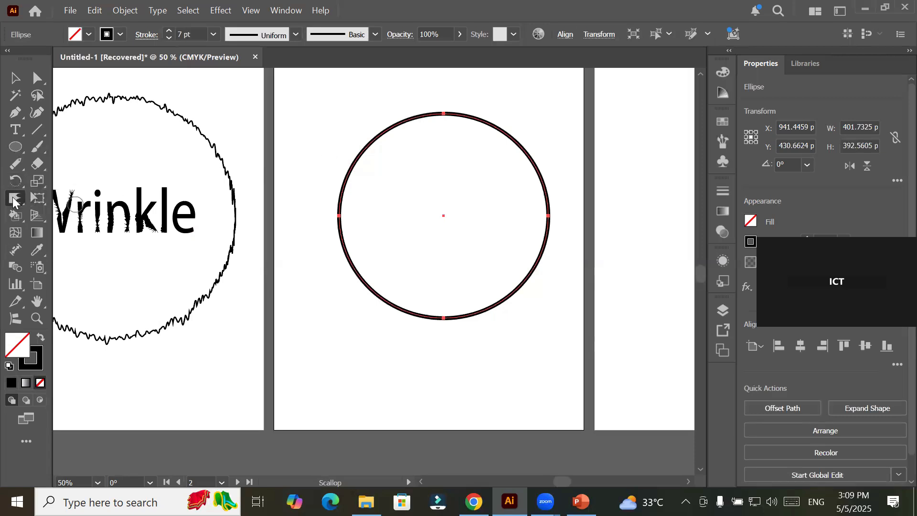
{"action": "double_click", "coordinate": [13, 199]}
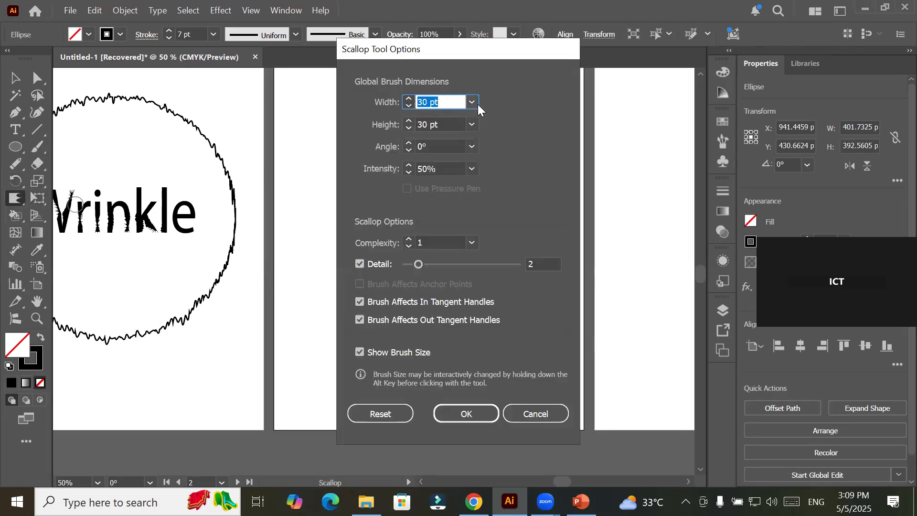
{"action": "left_click", "coordinate": [385, 416]}
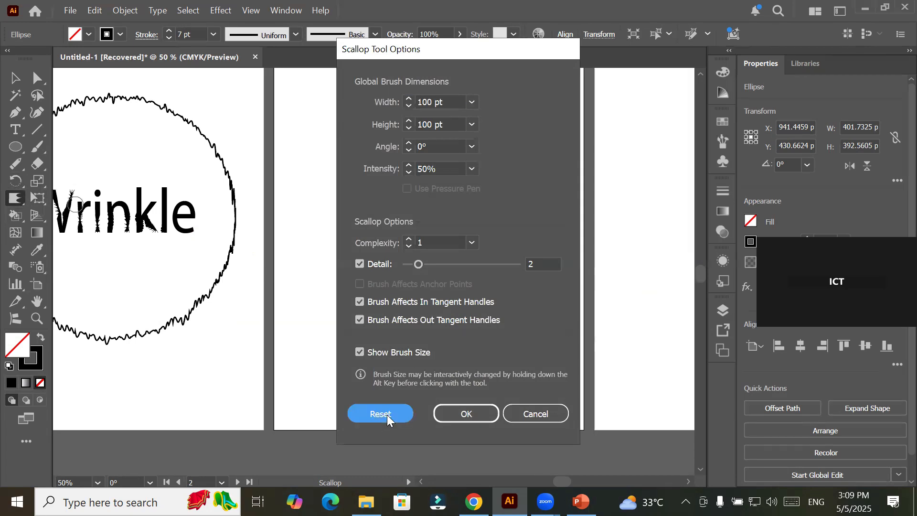
{"action": "left_click", "coordinate": [466, 414]}
- Scallop all around the unfilled ellipse's outline and fill it with CMYK Blue
{"action": "left_click_drag", "start_coordinate": [407, 127], "coordinate": [381, 165]}
{"action": "mouse_move", "coordinate": [371, 208]}
{"action": "left_mouse_down"}
{"action": "mouse_move", "coordinate": [366, 172]}
{"action": "mouse_move", "coordinate": [378, 267]}
{"action": "mouse_move", "coordinate": [348, 237]}
{"action": "mouse_move", "coordinate": [419, 303]}
{"action": "mouse_move", "coordinate": [487, 304]}
{"action": "mouse_move", "coordinate": [520, 253]}
{"action": "mouse_move", "coordinate": [532, 208]}
{"action": "mouse_move", "coordinate": [519, 173]}
{"action": "mouse_move", "coordinate": [454, 123]}
{"action": "mouse_move", "coordinate": [418, 126]}
{"action": "left_mouse_up"}
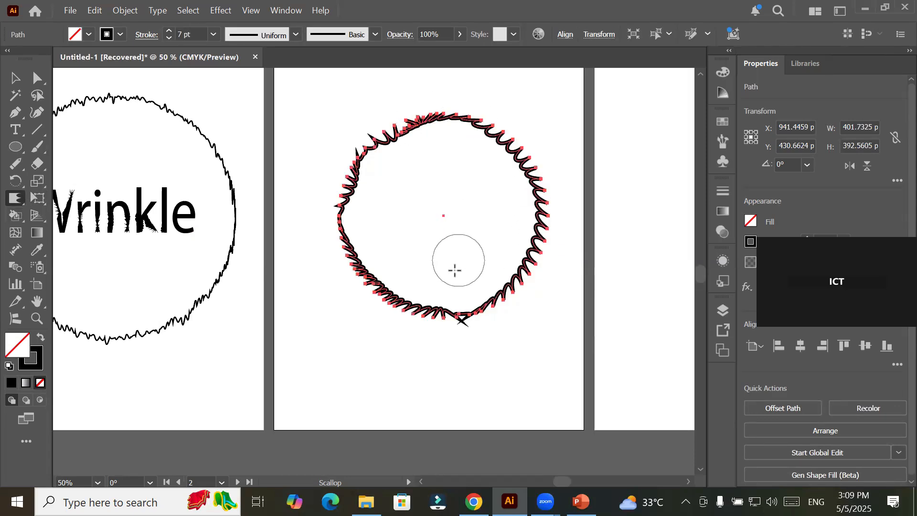
{"action": "left_click", "coordinate": [87, 34]}
{"action": "left_click", "coordinate": [90, 89]}
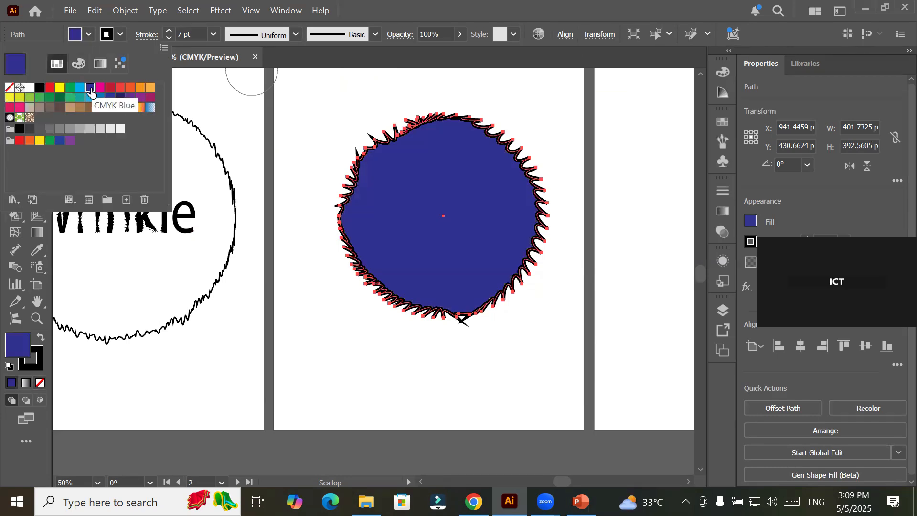
- Undo the blue fill and the scallop strokes on the ellipse
{"action": "key", "text": "ctrl+z"}
{"action": "key", "text": "ctrl+z"}
{"action": "key", "text": "ctrl+z"}
{"action": "key", "text": "ctrl+z"}
{"action": "key", "text": "ctrl+z"}
{"action": "key", "text": "ctrl+z"}
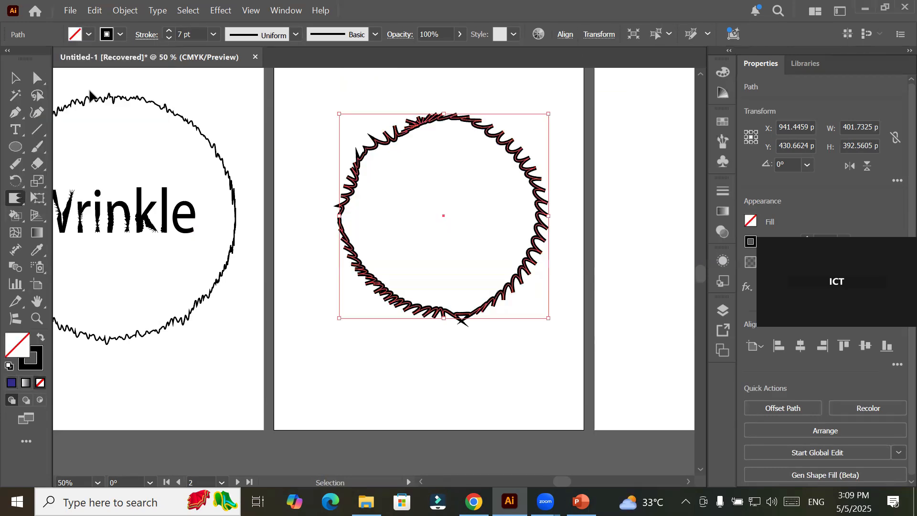
{"action": "key", "text": "ctrl+z"}
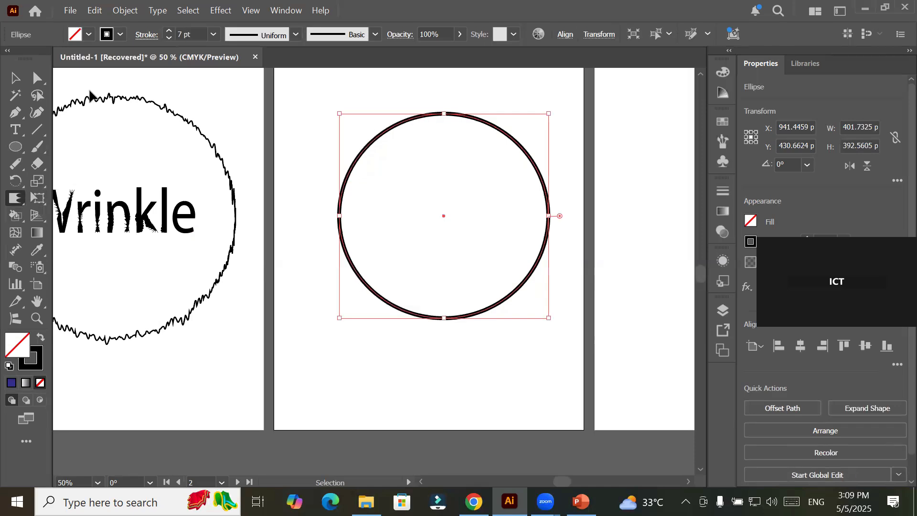
- Fill the plain ellipse with red
{"action": "left_click", "coordinate": [88, 34]}
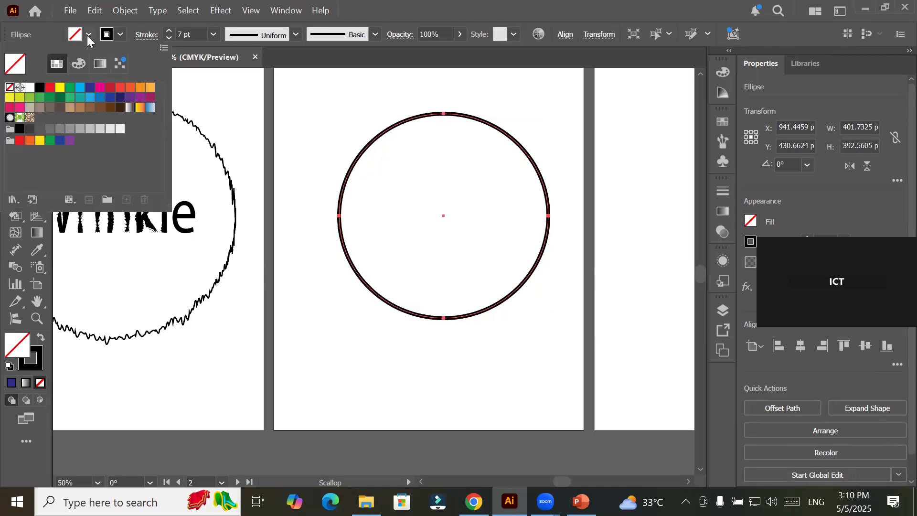
{"action": "left_click", "coordinate": [50, 88]}
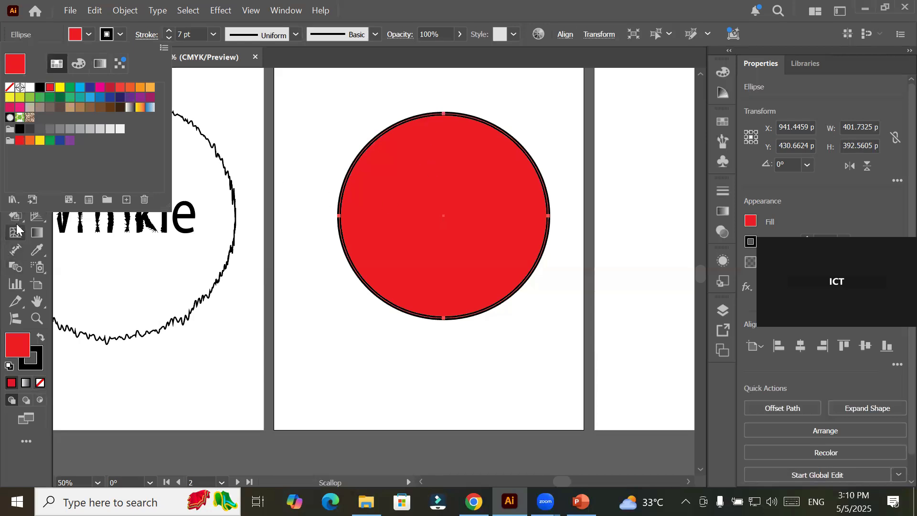
{"action": "left_click", "coordinate": [14, 200]}
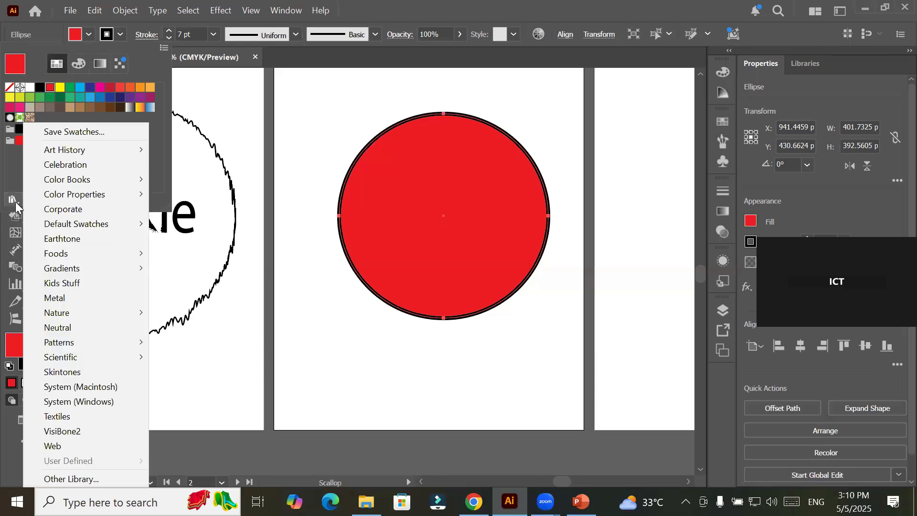
{"action": "left_click", "coordinate": [8, 251]}
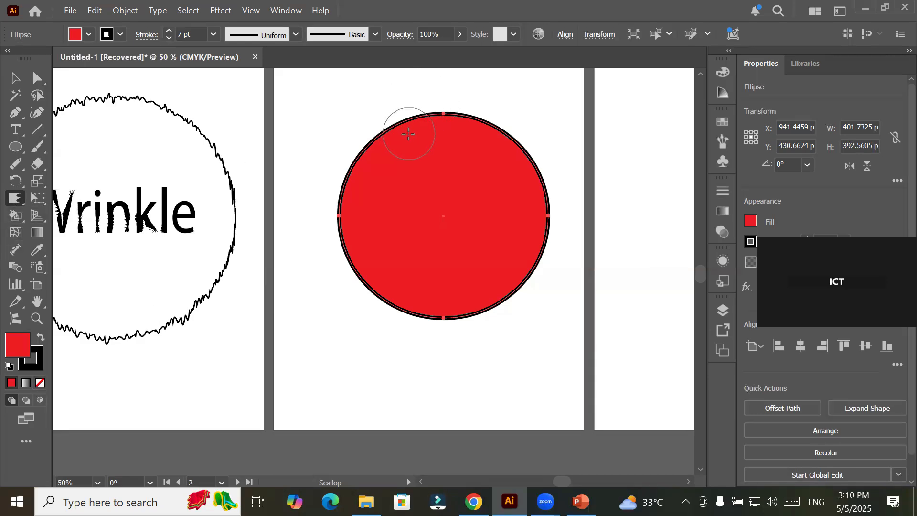
- Set the red ellipse's stroke to 2 pt and scallop all around its edge
{"action": "mouse_move", "coordinate": [401, 139]}
{"action": "left_mouse_down"}
{"action": "mouse_move", "coordinate": [352, 154]}
{"action": "mouse_move", "coordinate": [354, 164]}
{"action": "left_mouse_up"}
{"action": "key", "text": "ctrl+z"}
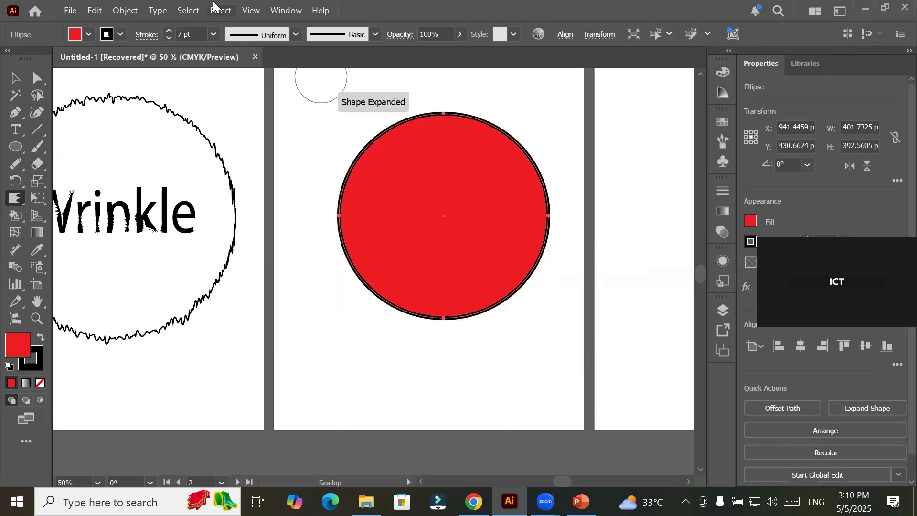
{"action": "left_click", "coordinate": [169, 38]}
{"action": "left_click", "coordinate": [169, 38]}
{"action": "left_click", "coordinate": [169, 38]}
{"action": "left_click", "coordinate": [169, 38]}
{"action": "left_click", "coordinate": [169, 38]}
{"action": "mouse_move", "coordinate": [402, 143]}
{"action": "left_mouse_down"}
{"action": "mouse_move", "coordinate": [415, 139]}
{"action": "mouse_move", "coordinate": [362, 153]}
{"action": "mouse_move", "coordinate": [332, 198]}
{"action": "mouse_move", "coordinate": [341, 319]}
{"action": "mouse_move", "coordinate": [379, 362]}
{"action": "left_mouse_up"}
{"action": "mouse_move", "coordinate": [353, 268]}
{"action": "left_mouse_down"}
{"action": "mouse_move", "coordinate": [380, 311]}
{"action": "mouse_move", "coordinate": [468, 349]}
{"action": "mouse_move", "coordinate": [430, 311]}
{"action": "mouse_move", "coordinate": [473, 321]}
{"action": "mouse_move", "coordinate": [564, 305]}
{"action": "mouse_move", "coordinate": [507, 297]}
{"action": "mouse_move", "coordinate": [524, 303]}
{"action": "mouse_move", "coordinate": [573, 266]}
{"action": "mouse_move", "coordinate": [528, 282]}
{"action": "mouse_move", "coordinate": [564, 244]}
{"action": "mouse_move", "coordinate": [571, 216]}
{"action": "mouse_move", "coordinate": [557, 205]}
{"action": "mouse_move", "coordinate": [542, 132]}
{"action": "mouse_move", "coordinate": [521, 138]}
{"action": "mouse_move", "coordinate": [515, 113]}
{"action": "mouse_move", "coordinate": [491, 122]}
{"action": "mouse_move", "coordinate": [495, 113]}
{"action": "mouse_move", "coordinate": [463, 96]}
{"action": "mouse_move", "coordinate": [403, 102]}
{"action": "mouse_move", "coordinate": [439, 148]}
{"action": "left_mouse_up"}
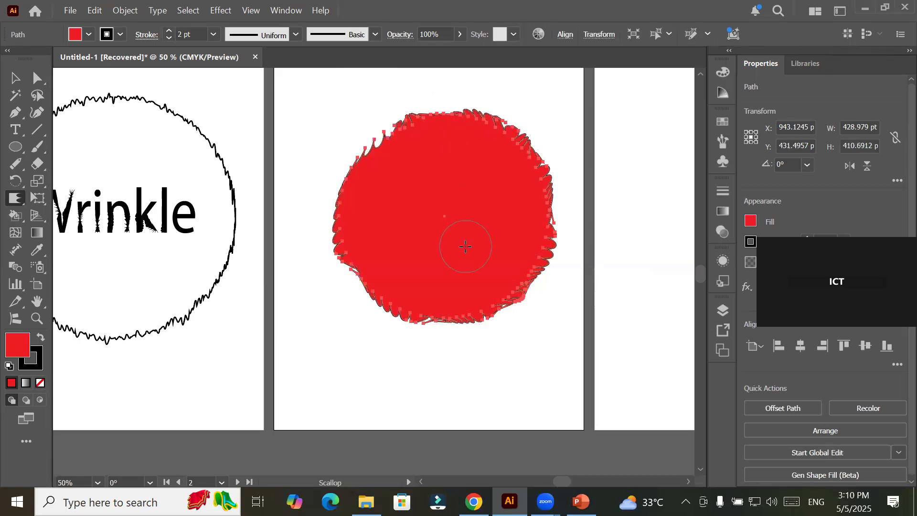
- Add the text "Admission" on the red shape, enlarge it to about 338 pt wide and position it across the middle
{"action": "left_click", "coordinate": [16, 129]}
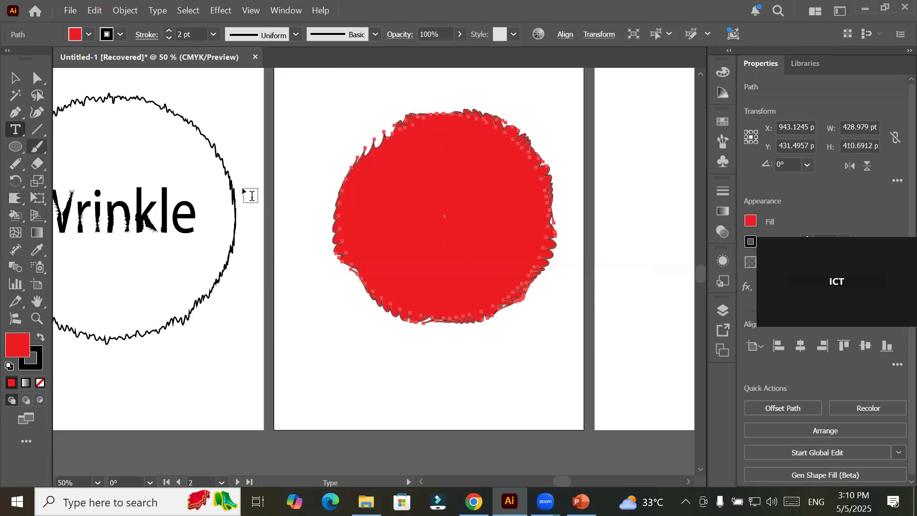
{"action": "left_click", "coordinate": [400, 210]}
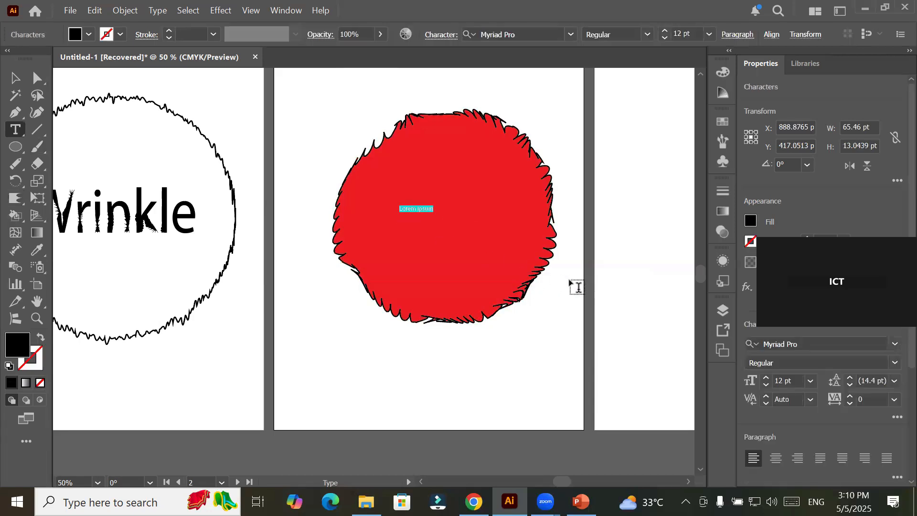
{"action": "type", "text": "Admission"}
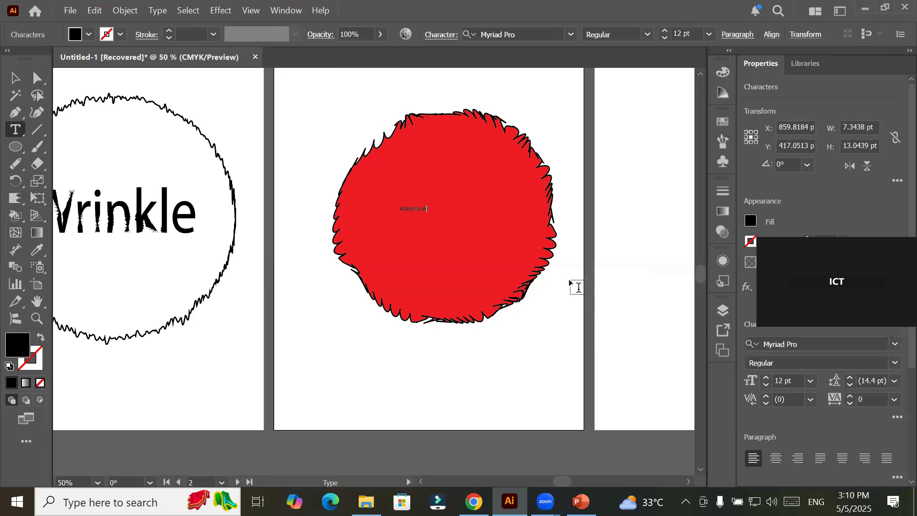
{"action": "key", "text": "Escape"}
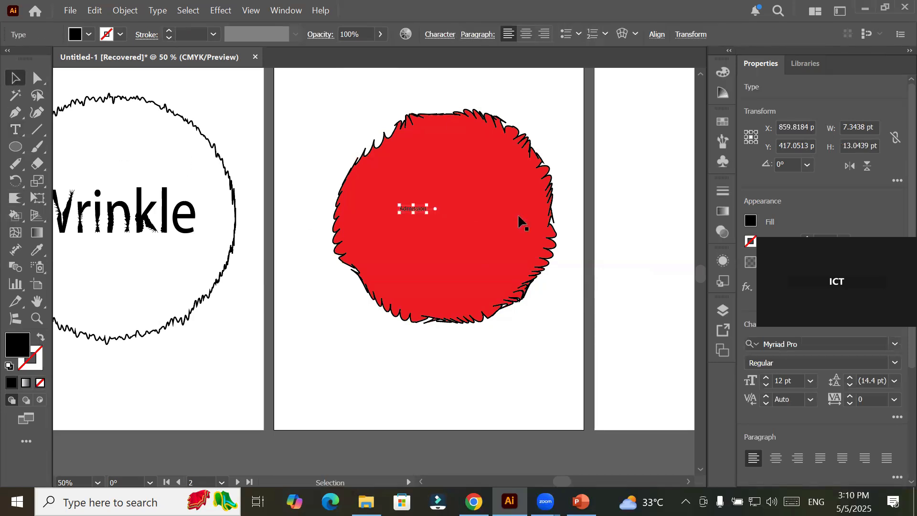
{"action": "left_click_drag", "start_coordinate": [428, 210], "coordinate": [575, 275]}
{"action": "left_click_drag", "start_coordinate": [499, 234], "coordinate": [466, 212]}
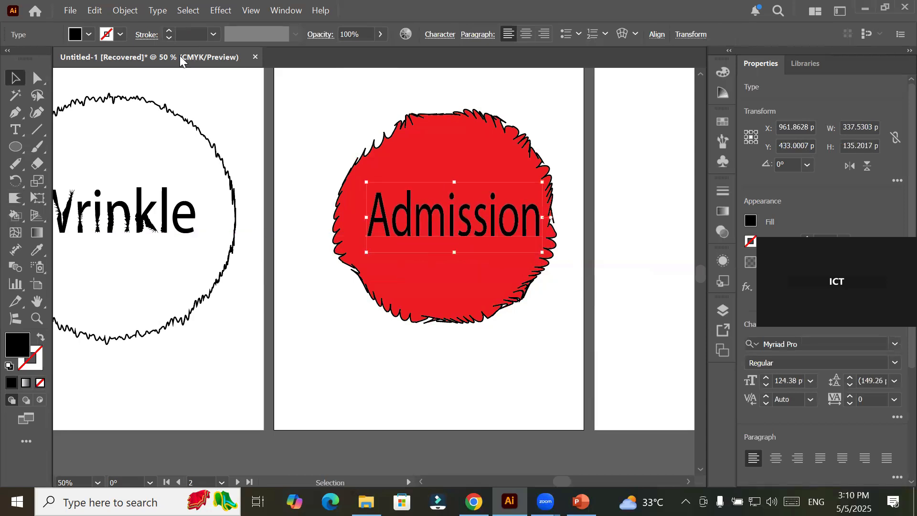
- Change the fill colour of the "Admission" text to yellow
{"action": "left_click", "coordinate": [88, 42]}
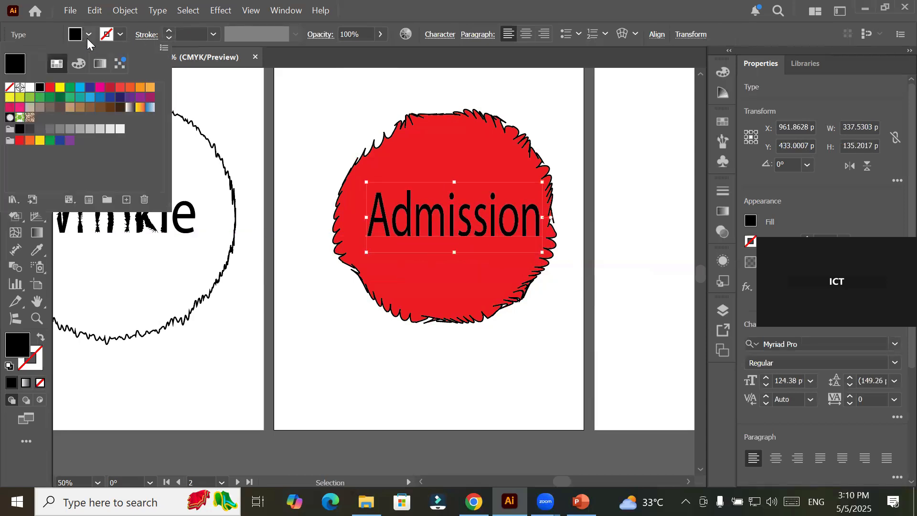
{"action": "left_click", "coordinate": [61, 88]}
{"action": "left_click", "coordinate": [295, 347]}
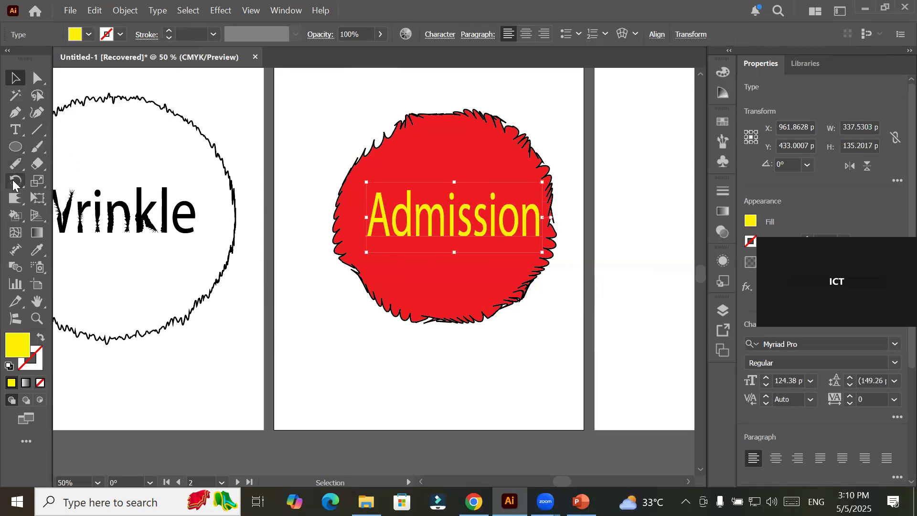
- Draw a yellow ellipse about 371 × 350 pt in the middle of the empty third artboard
{"action": "left_click", "coordinate": [15, 198]}
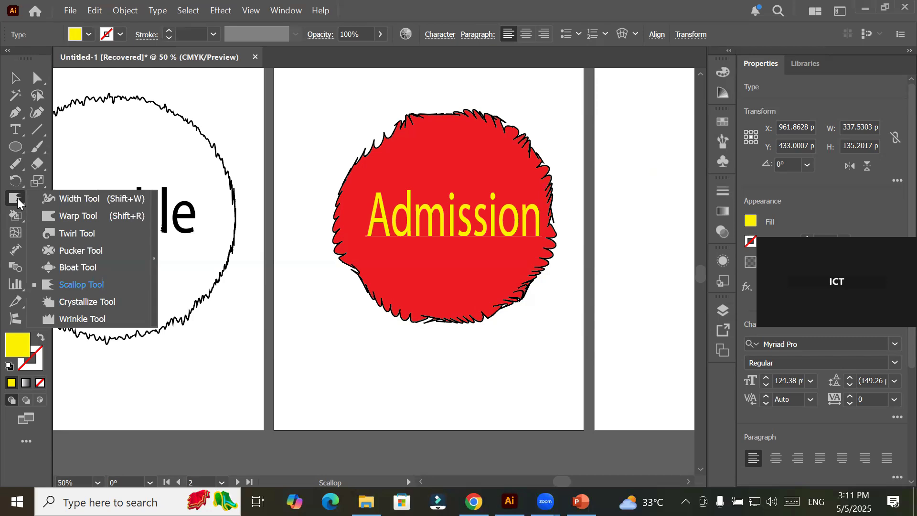
{"action": "left_click", "coordinate": [417, 222]}
{"action": "key", "text": "space"}
{"action": "left_click_drag", "start_coordinate": [479, 243], "coordinate": [58, 244]}
{"action": "left_click", "coordinate": [16, 147]}
{"action": "left_click_drag", "start_coordinate": [243, 148], "coordinate": [436, 331]}
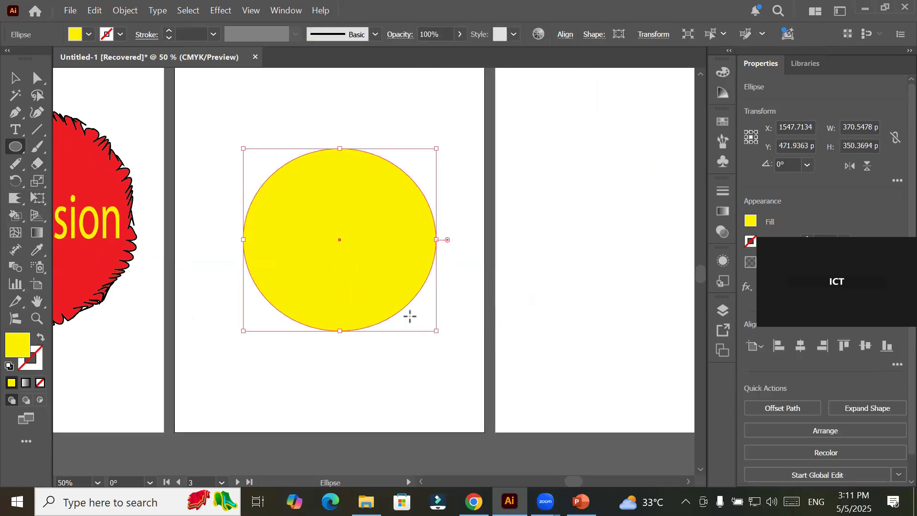
- Move the yellow ellipse toward the top of the artboard and place a duplicate directly below it
{"action": "key", "text": "v"}
{"action": "left_click_drag", "start_coordinate": [335, 222], "coordinate": [319, 136]}
{"action": "scroll", "coordinate": [340, 242], "scroll_direction": "down", "scroll_amount": 1}
{"action": "scroll", "coordinate": [342, 246], "scroll_direction": "up", "scroll_amount": 3}
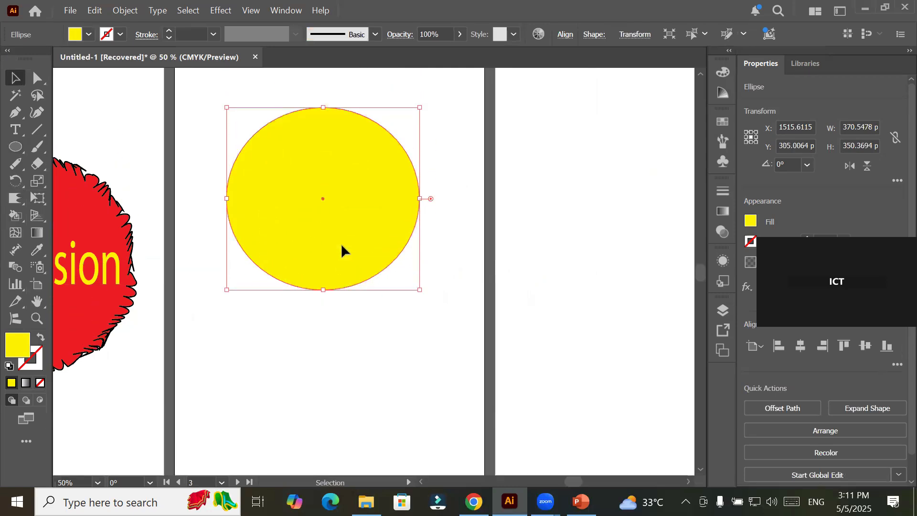
{"action": "left_click_drag", "start_coordinate": [341, 244], "coordinate": [345, 446]}
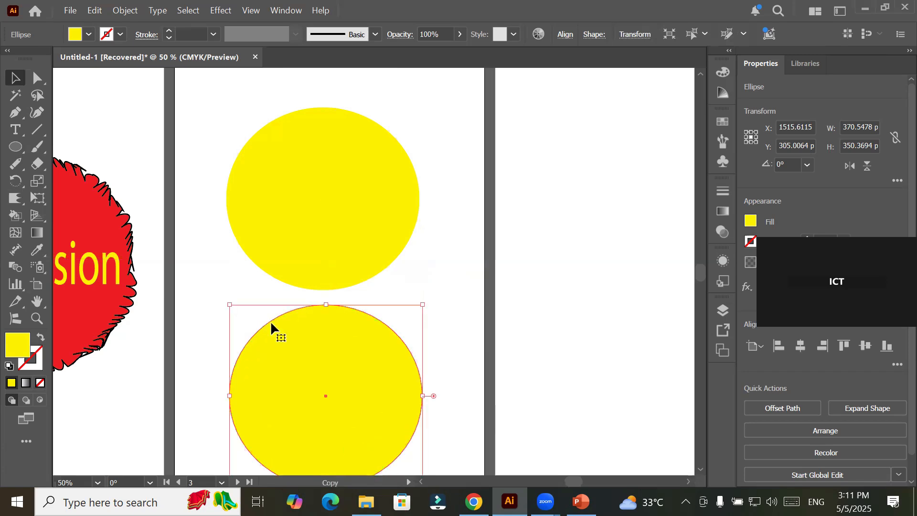
- Remove the lower ellipse's fill and give it a 7 pt black stroke
{"action": "left_click", "coordinate": [89, 34]}
{"action": "left_click", "coordinate": [9, 87]}
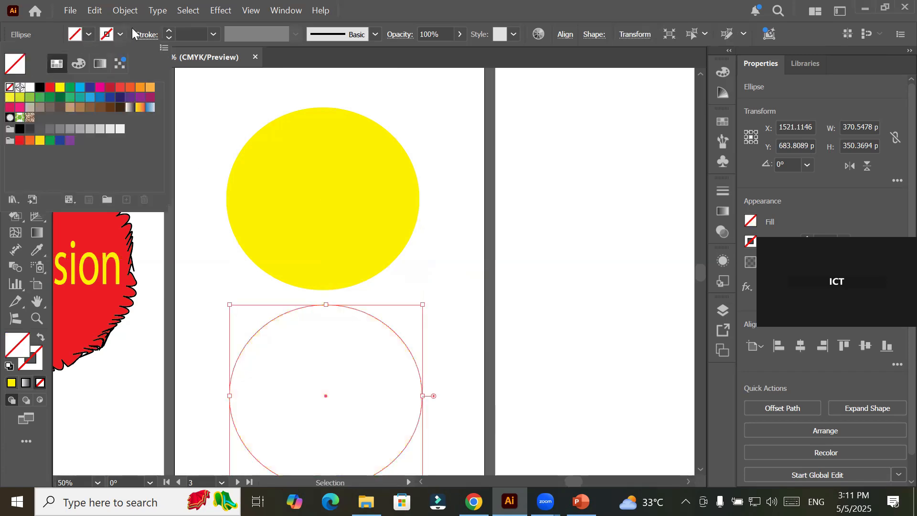
{"action": "left_click", "coordinate": [170, 31]}
{"action": "left_click", "coordinate": [170, 31]}
{"action": "left_click", "coordinate": [169, 31]}
{"action": "left_click", "coordinate": [170, 31]}
- Delete the upper yellow ellipse and put a copy of the outlined ellipse in its place
{"action": "left_click_drag", "start_coordinate": [367, 196], "coordinate": [359, 173]}
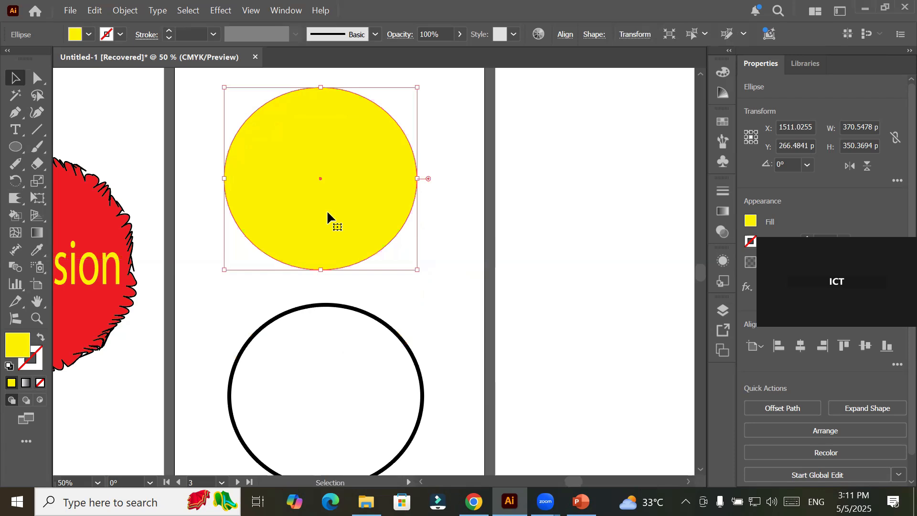
{"action": "key", "text": "Delete"}
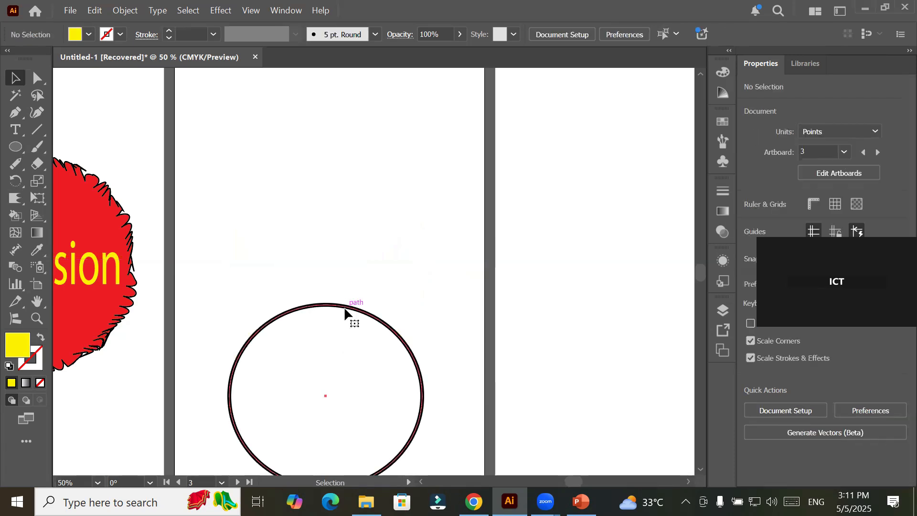
{"action": "left_click", "coordinate": [345, 313]}
{"action": "left_click_drag", "start_coordinate": [345, 313], "coordinate": [342, 94]}
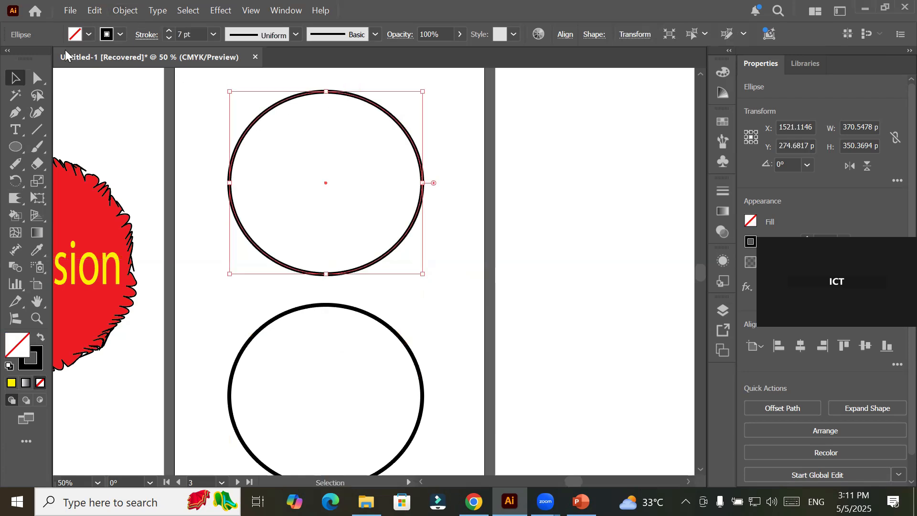
- Choose the Pucker tool and set its brush width and height to 400 pt each
{"action": "left_click", "coordinate": [11, 201]}
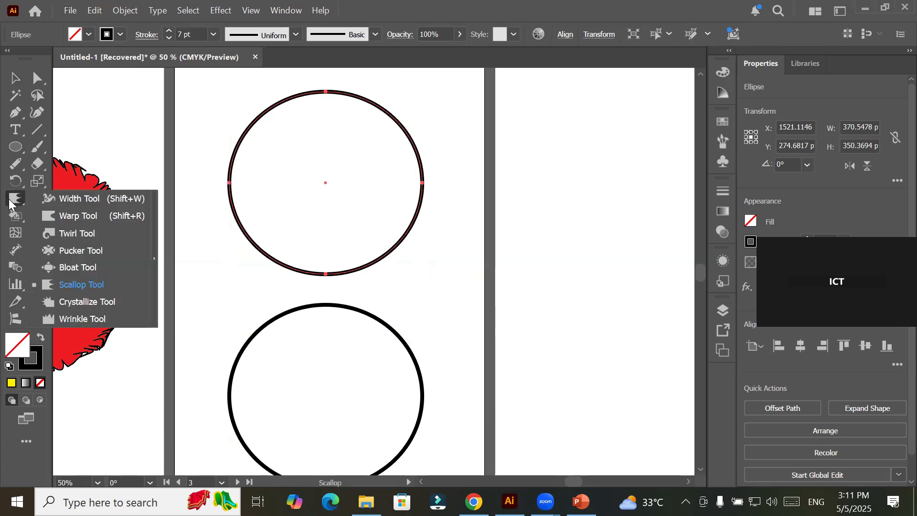
{"action": "left_click", "coordinate": [86, 253]}
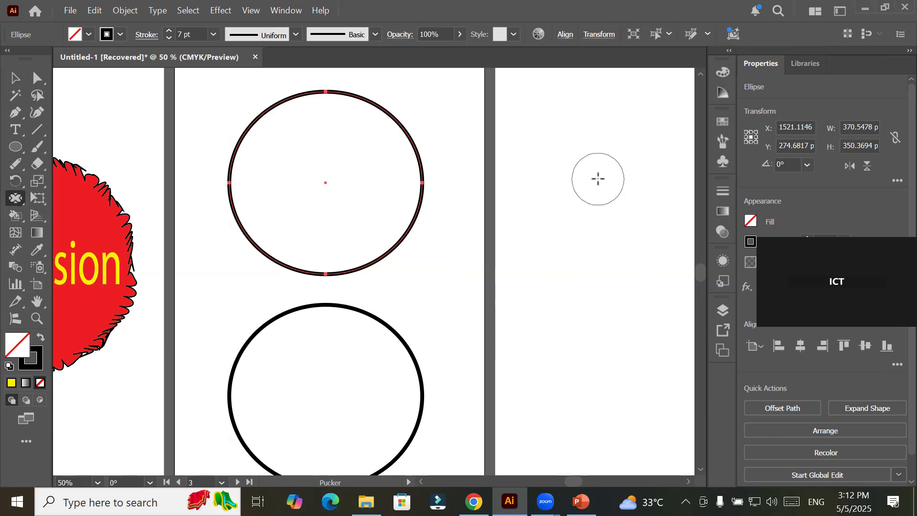
{"action": "key", "text": "space"}
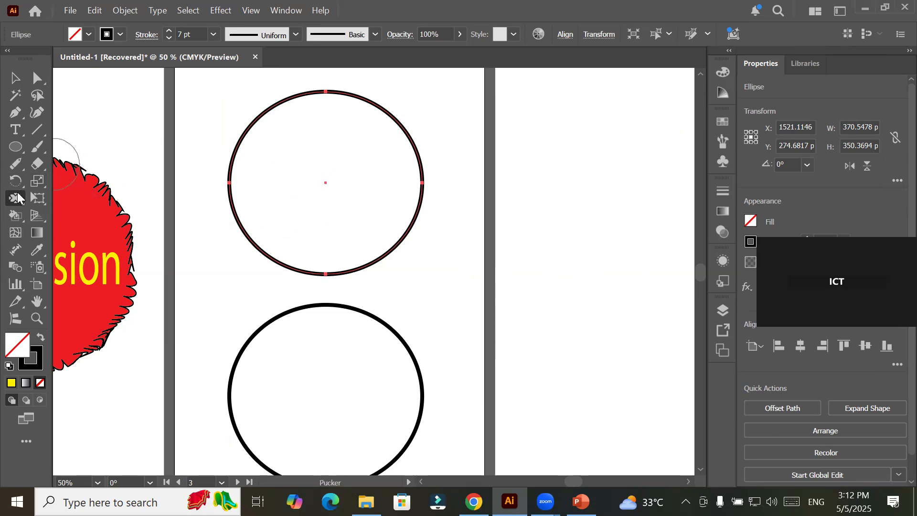
{"action": "double_click", "coordinate": [16, 198]}
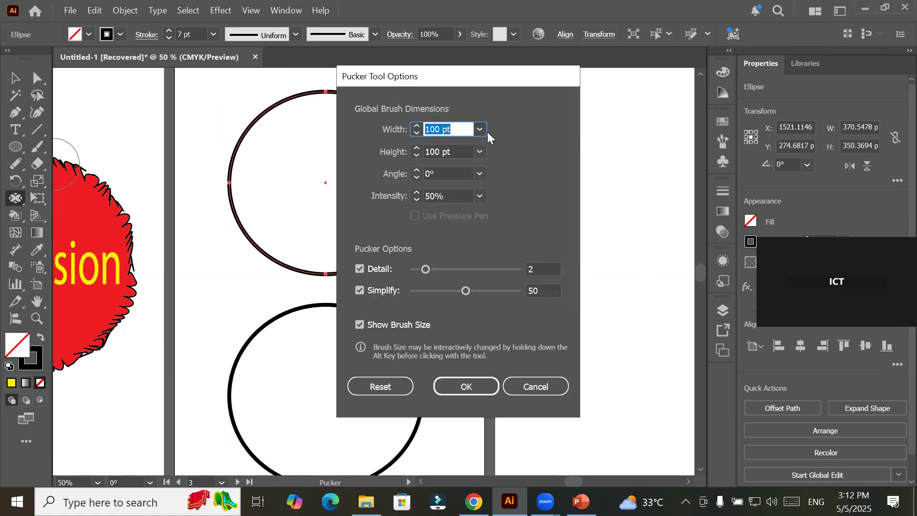
{"action": "left_click", "coordinate": [482, 129]}
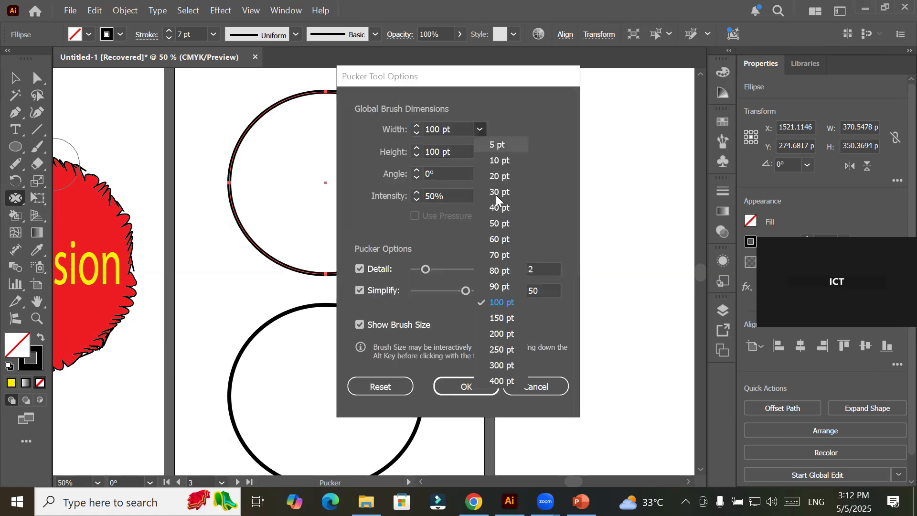
{"action": "left_click", "coordinate": [500, 381]}
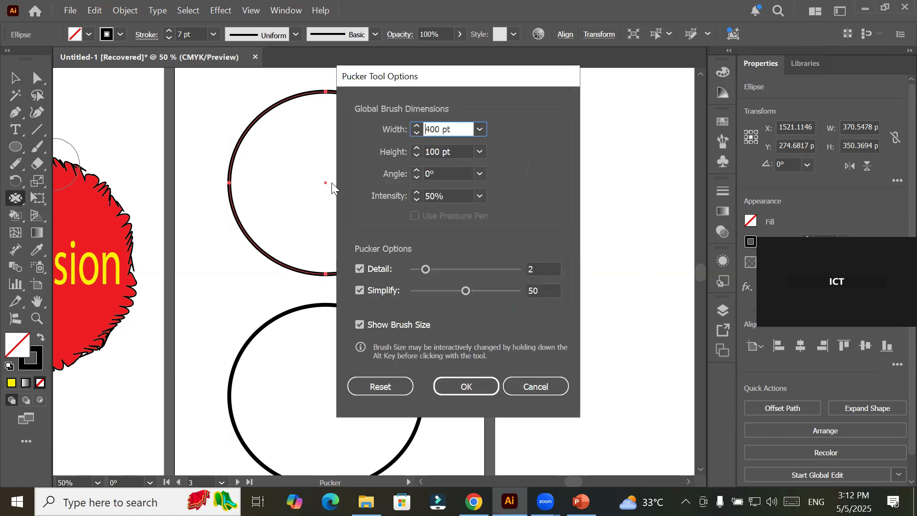
{"action": "left_click", "coordinate": [479, 152]}
{"action": "left_click", "coordinate": [506, 402]}
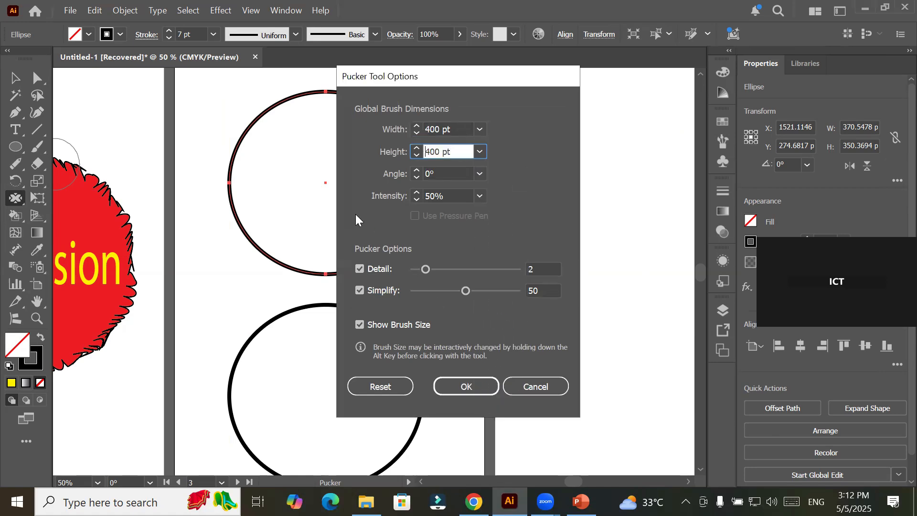
{"action": "left_click", "coordinate": [467, 387]}
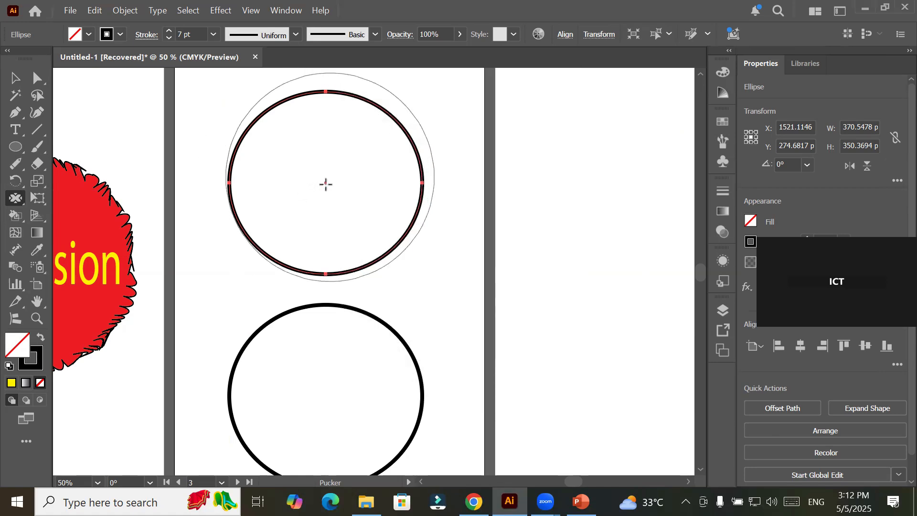
- Move the lower outlined ellipse onto the fourth artboard and shift the remaining one down toward the middle of the third
{"action": "left_click", "coordinate": [15, 77]}
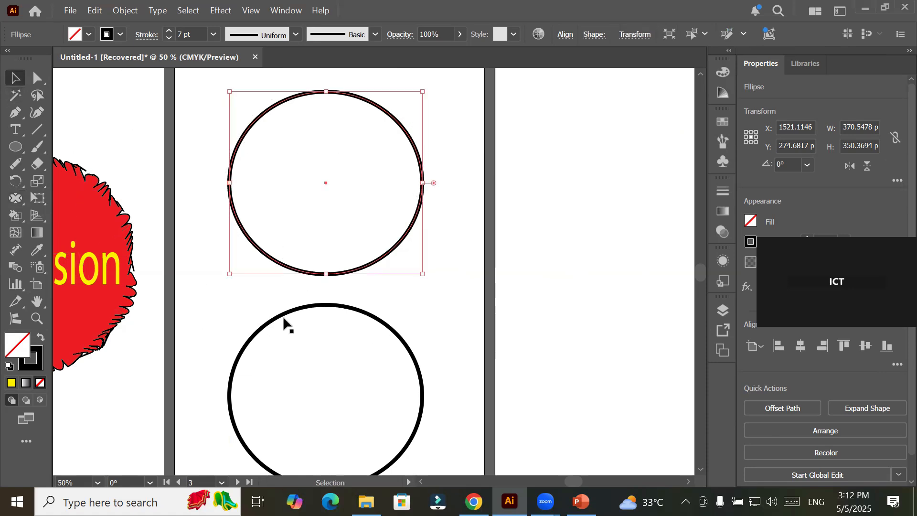
{"action": "left_click_drag", "start_coordinate": [292, 315], "coordinate": [620, 235]}
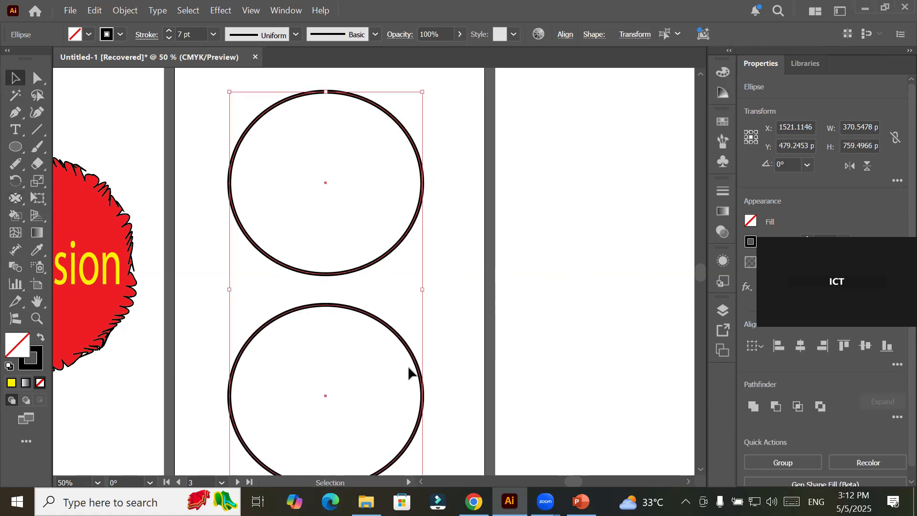
{"action": "left_click", "coordinate": [469, 388]}
{"action": "left_click_drag", "start_coordinate": [425, 399], "coordinate": [477, 315]}
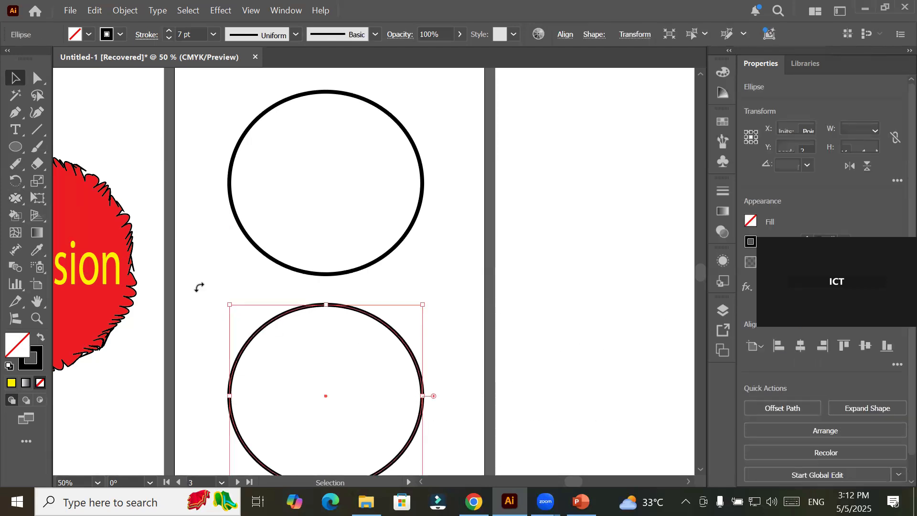
{"action": "left_click_drag", "start_coordinate": [310, 310], "coordinate": [573, 175]}
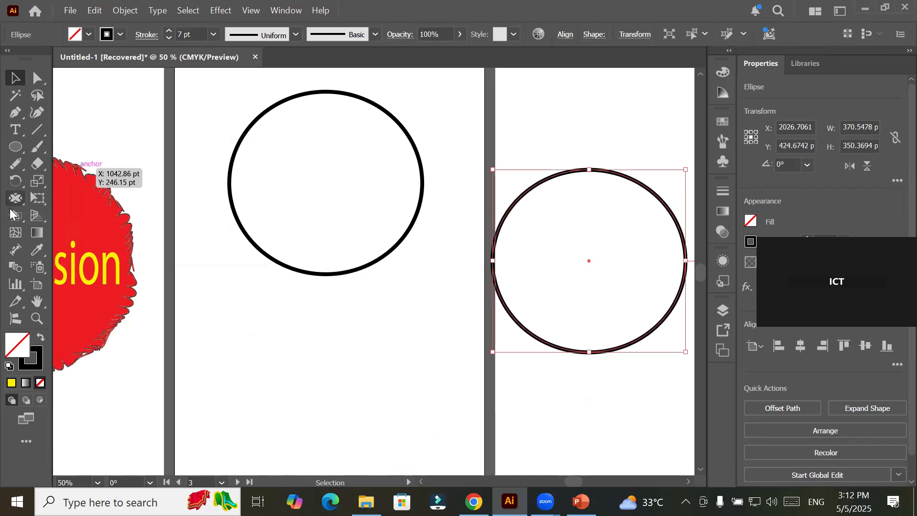
{"action": "left_click", "coordinate": [15, 197]}
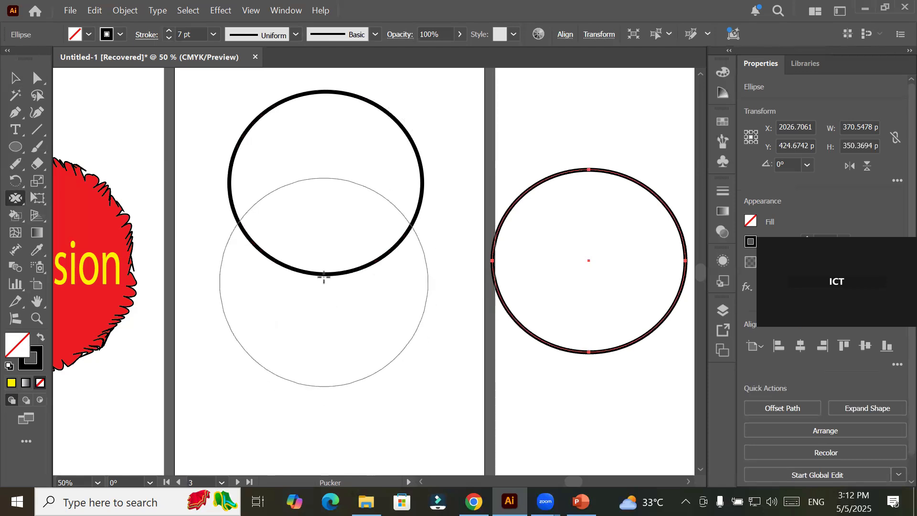
{"action": "left_click", "coordinate": [15, 80]}
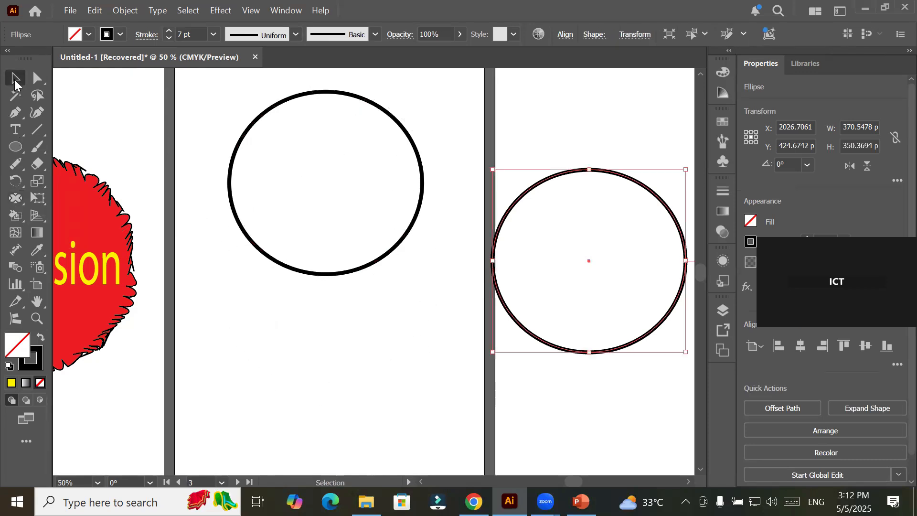
{"action": "left_click_drag", "start_coordinate": [293, 272], "coordinate": [283, 329]}
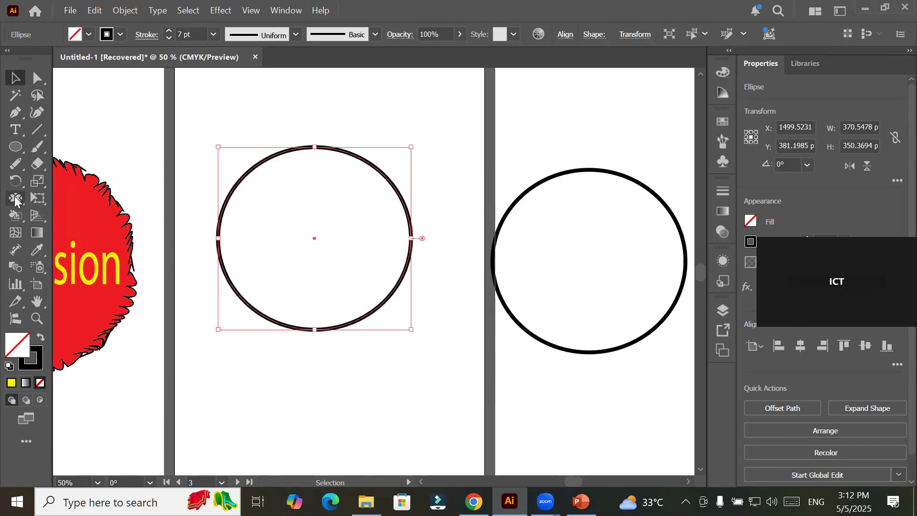
- Try puckering the third artboard's ellipse inward from its centre and undo the distortions
{"action": "left_click", "coordinate": [20, 204]}
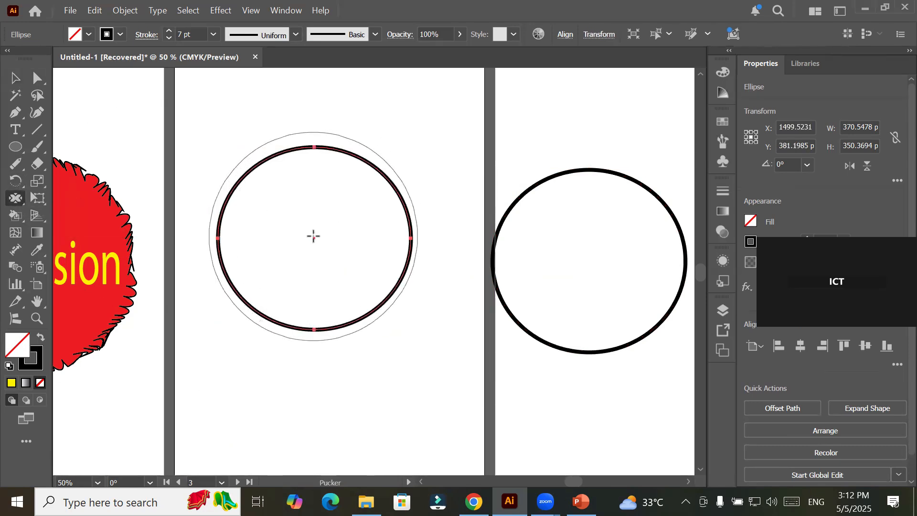
{"action": "left_click_drag", "start_coordinate": [313, 236], "coordinate": [313, 238]}
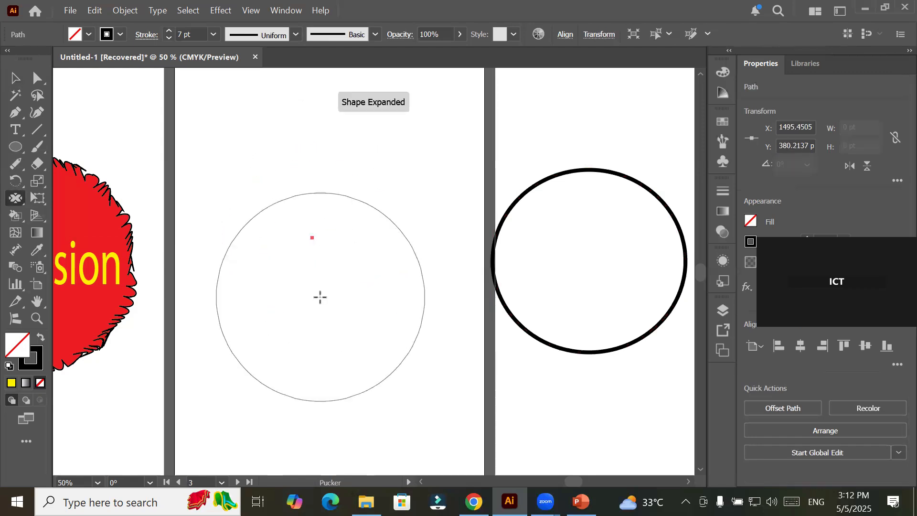
{"action": "key", "text": "ctrl+z"}
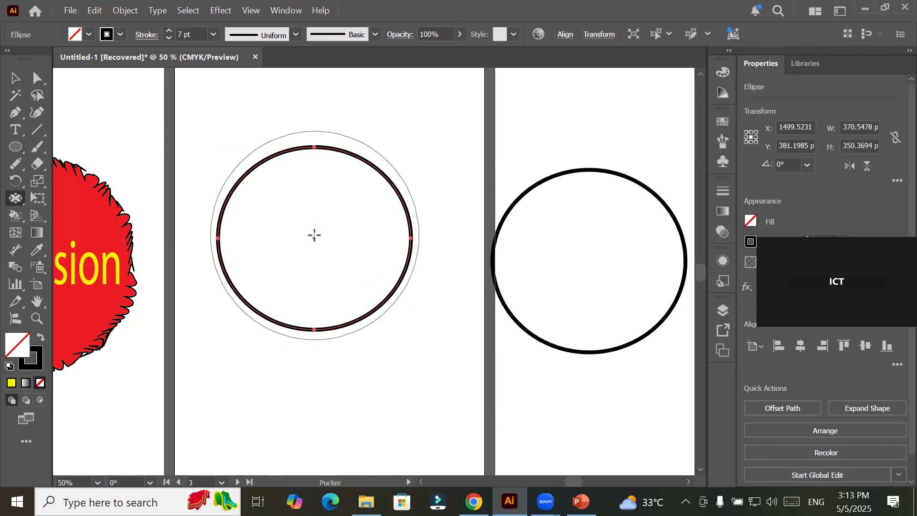
{"action": "left_click_drag", "start_coordinate": [314, 235], "coordinate": [314, 235]}
{"action": "left_click_drag", "start_coordinate": [314, 236], "coordinate": [314, 236]}
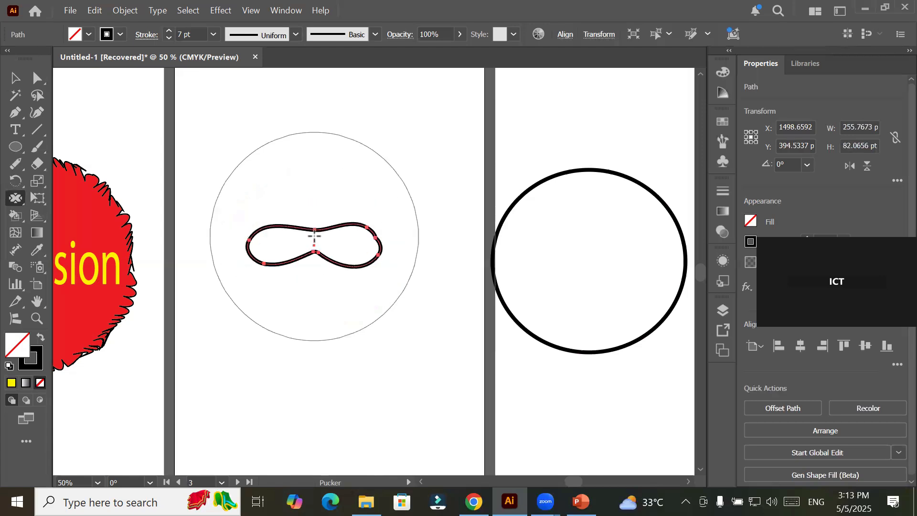
{"action": "key", "text": "ctrl+z"}
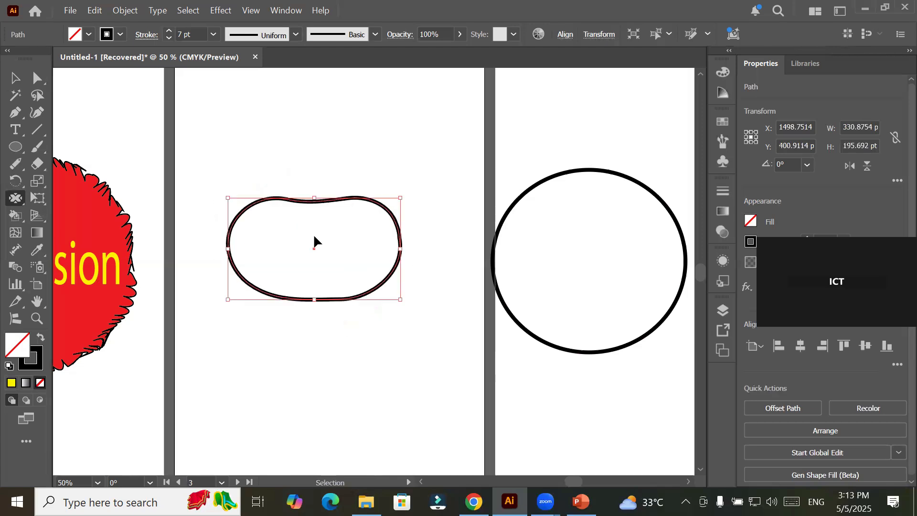
{"action": "key", "text": "ctrl+z"}
{"action": "key", "text": "ctrl+z"}
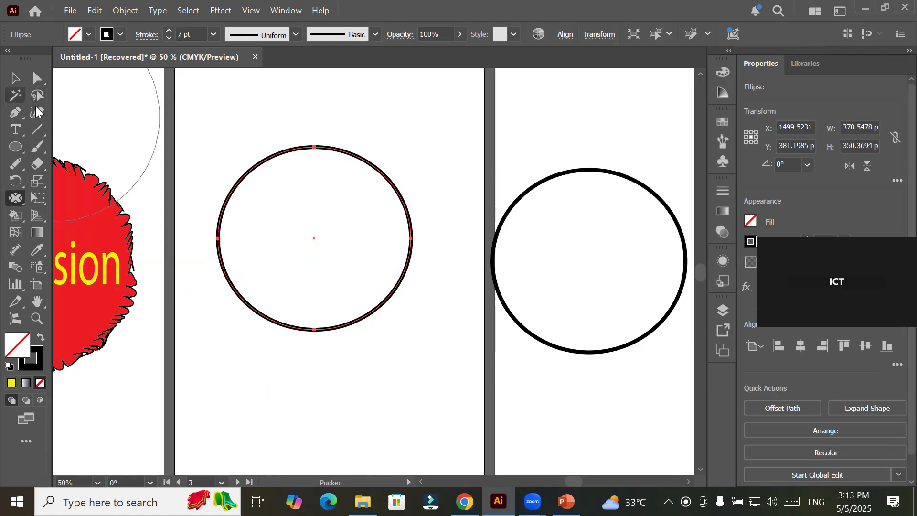
- Pucker the ellipse with strokes beyond its lower, upper and right edges, inside its left half, and outside its upper right
{"action": "left_click_drag", "start_coordinate": [315, 394], "coordinate": [316, 396]}
{"action": "left_click_drag", "start_coordinate": [313, 96], "coordinate": [312, 97]}
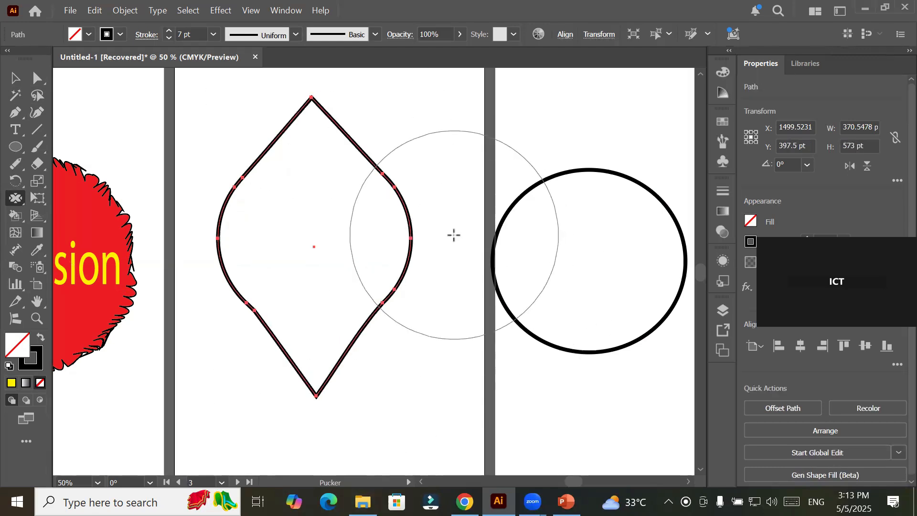
{"action": "left_click_drag", "start_coordinate": [453, 235], "coordinate": [454, 234]}
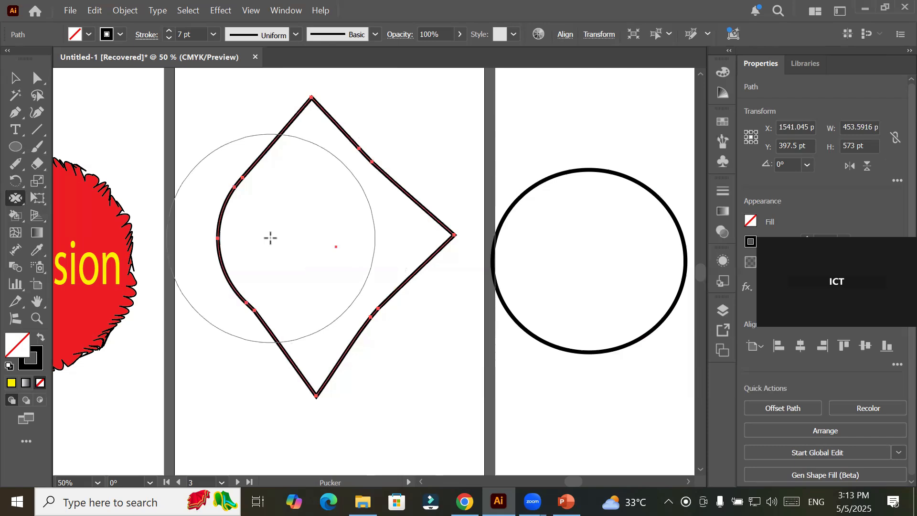
{"action": "left_click_drag", "start_coordinate": [270, 237], "coordinate": [267, 238]}
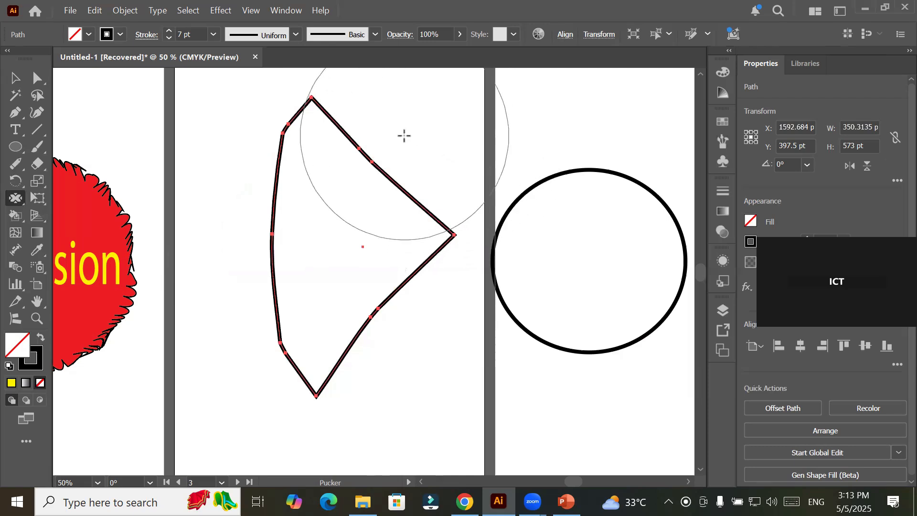
{"action": "left_click_drag", "start_coordinate": [404, 136], "coordinate": [404, 136]}
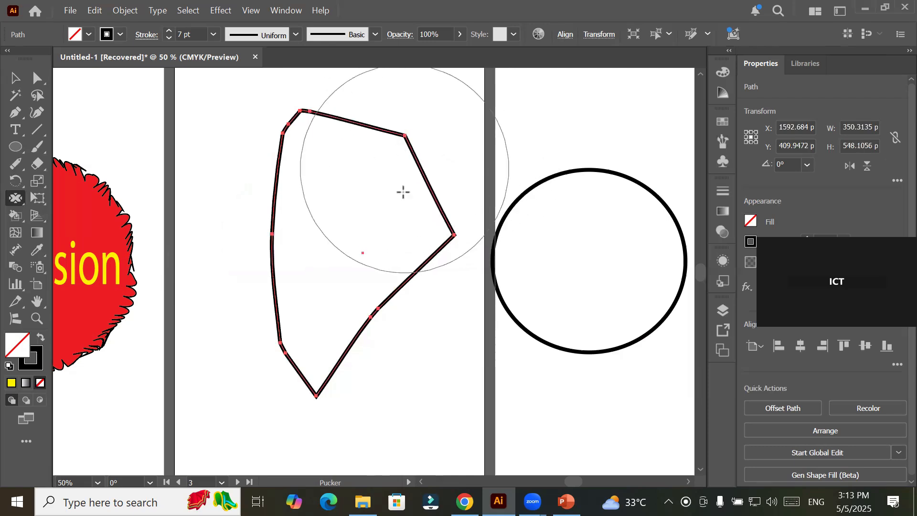
- Pucker the distorted ellipse once more from its lower right and undo all of its pucker strokes
{"action": "left_click_drag", "start_coordinate": [420, 340], "coordinate": [419, 340]}
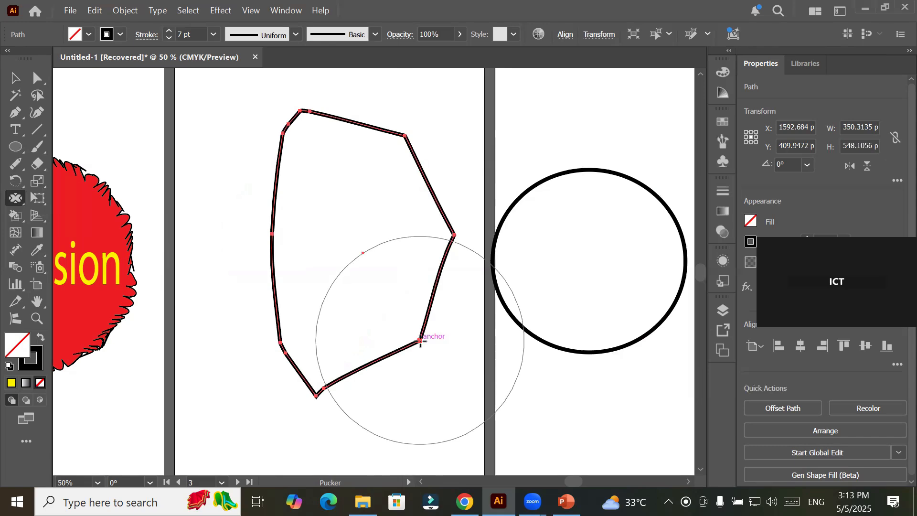
{"action": "key", "text": "ctrl+z"}
{"action": "key", "text": "ctrl+z"}
{"action": "key", "text": "ctrl+z"}
{"action": "key", "text": "ctrl+z"}
{"action": "key", "text": "ctrl+z"}
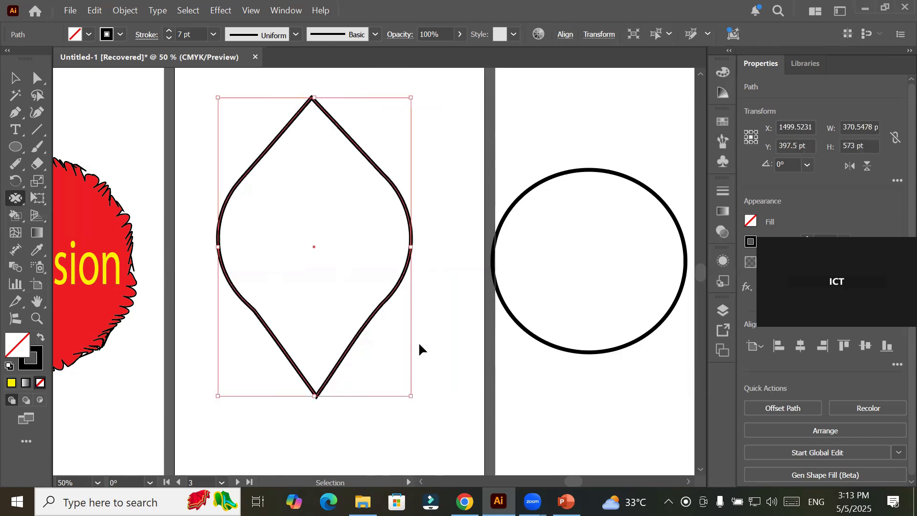
{"action": "key", "text": "ctrl+z"}
{"action": "key", "text": "ctrl+z"}
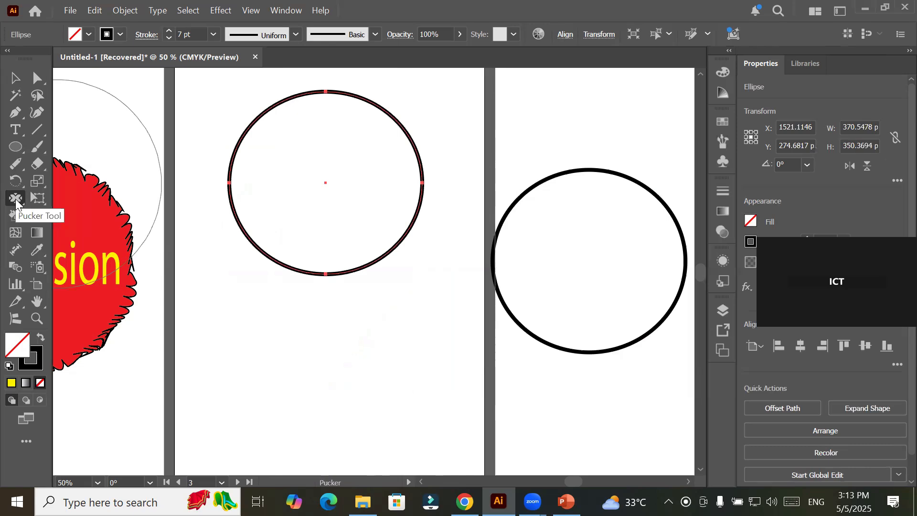
- Try the Bloat tool just below the third artboard's ellipse and undo the distortion
{"action": "left_click", "coordinate": [16, 203]}
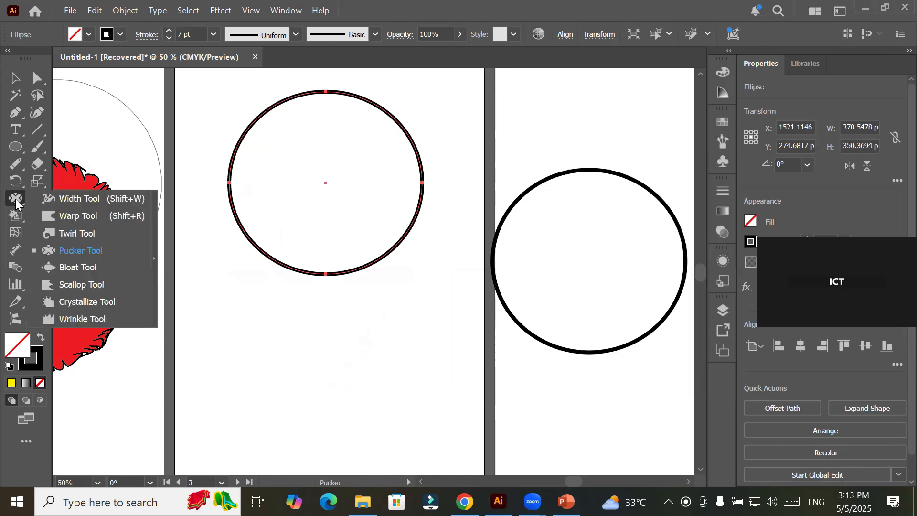
{"action": "left_click", "coordinate": [77, 267]}
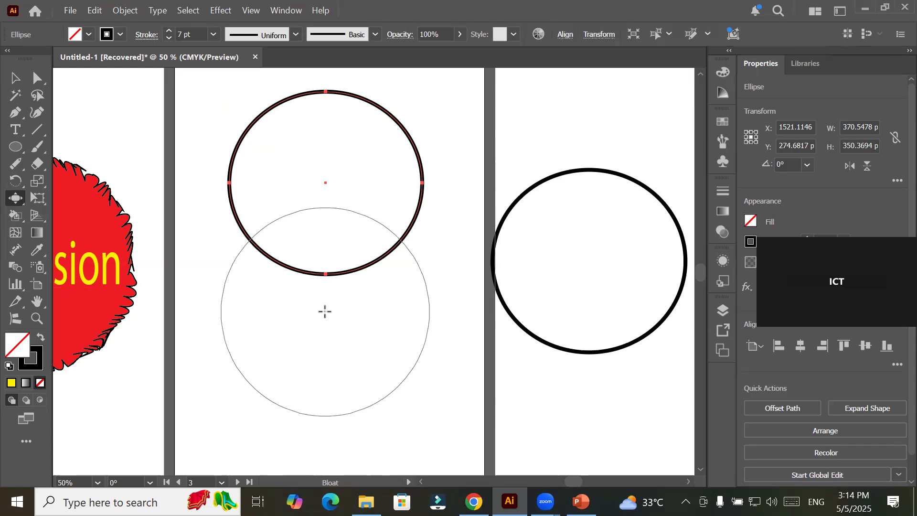
{"action": "left_click_drag", "start_coordinate": [324, 311], "coordinate": [325, 311]}
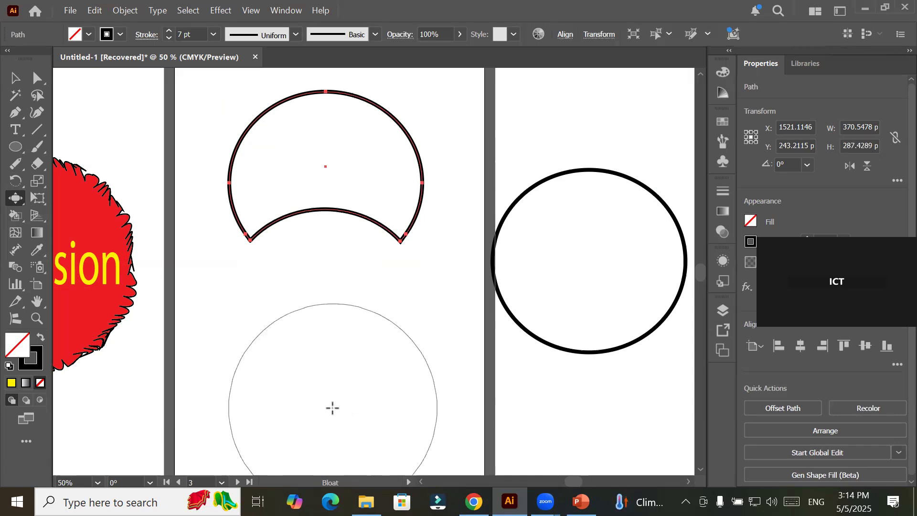
{"action": "key", "text": "ctrl+z"}
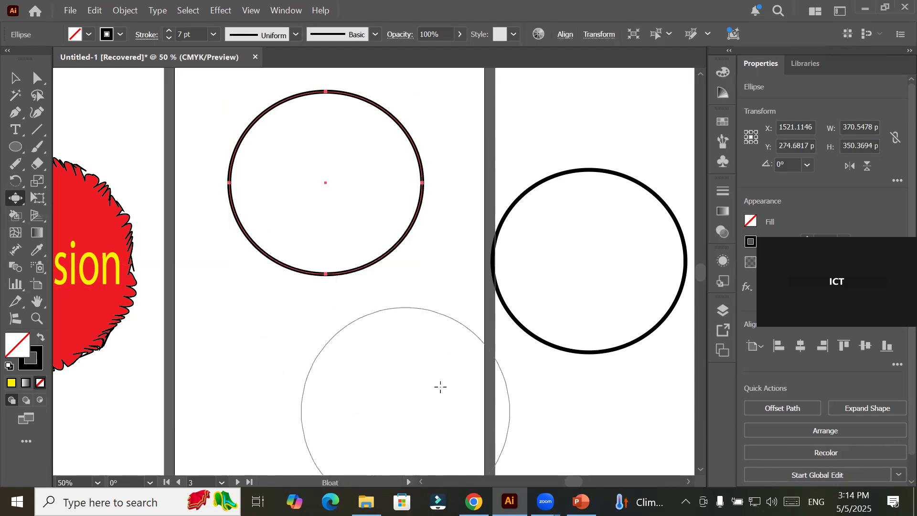
- Detach the Properties panel and apply a Pucker & Bloat effect of 121% to the selected ellipse
{"action": "left_click_drag", "start_coordinate": [738, 66], "coordinate": [490, 81]}
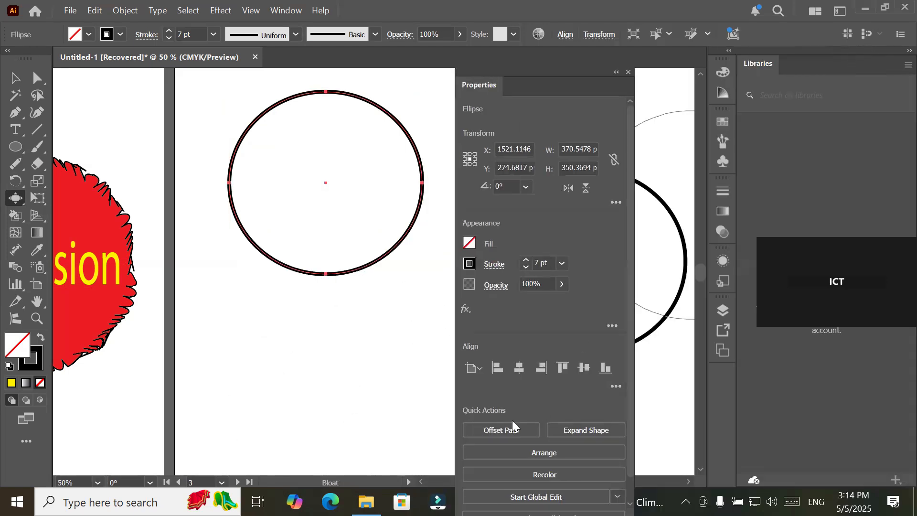
{"action": "left_click", "coordinate": [464, 309]}
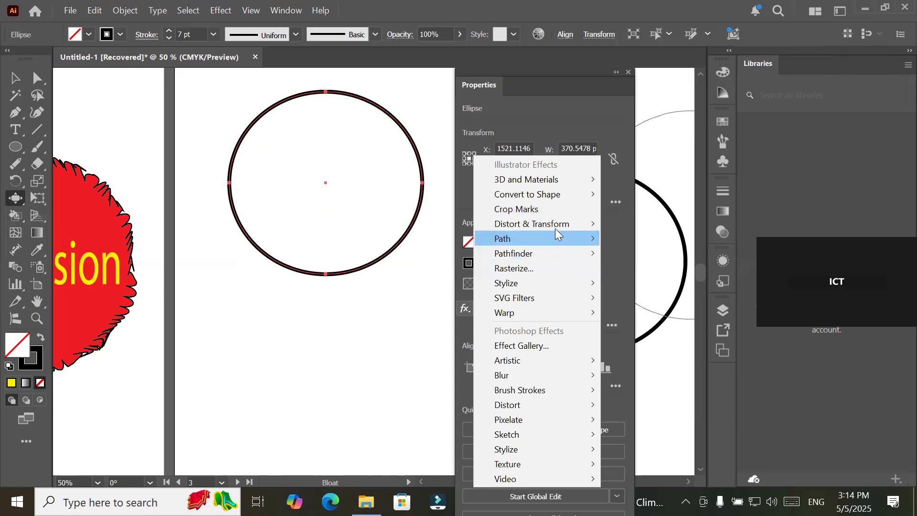
{"action": "mouse_move", "coordinate": [557, 225]}
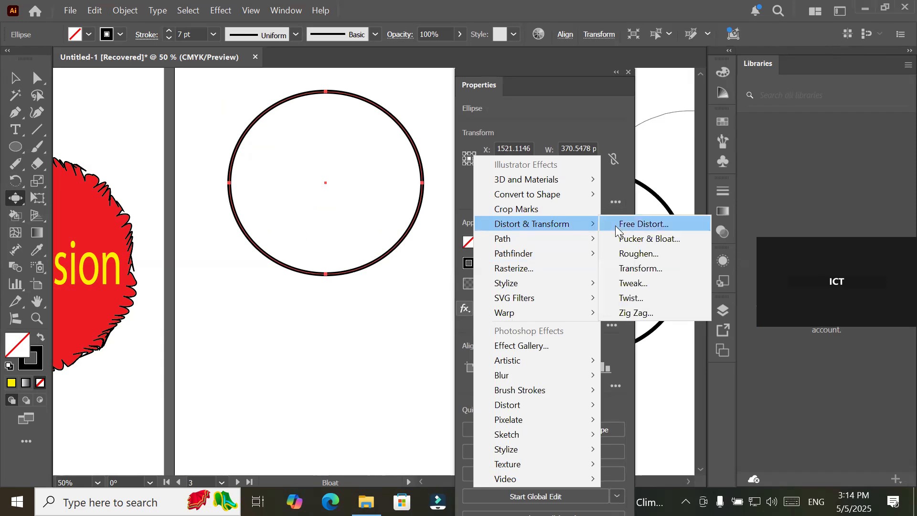
{"action": "left_click", "coordinate": [635, 240]}
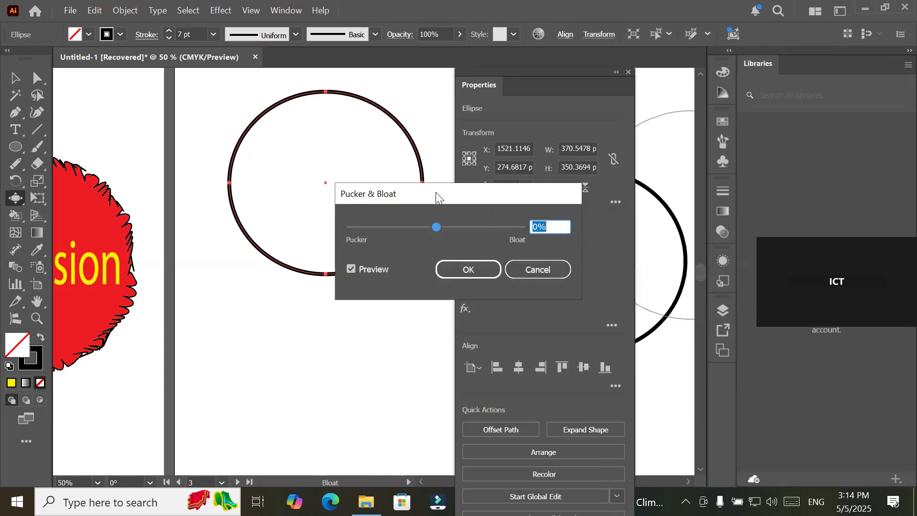
{"action": "left_click_drag", "start_coordinate": [430, 193], "coordinate": [532, 183]}
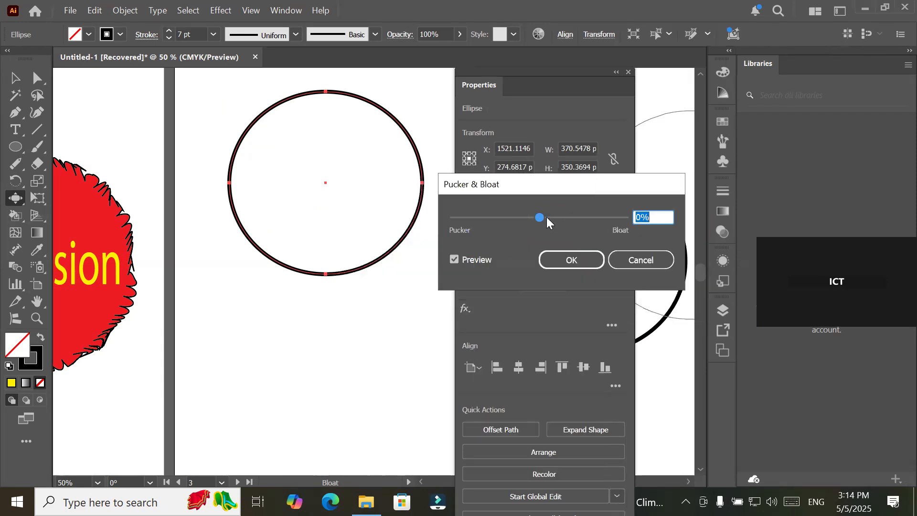
{"action": "left_click_drag", "start_coordinate": [543, 217], "coordinate": [593, 224]}
{"action": "left_click", "coordinate": [570, 263]}
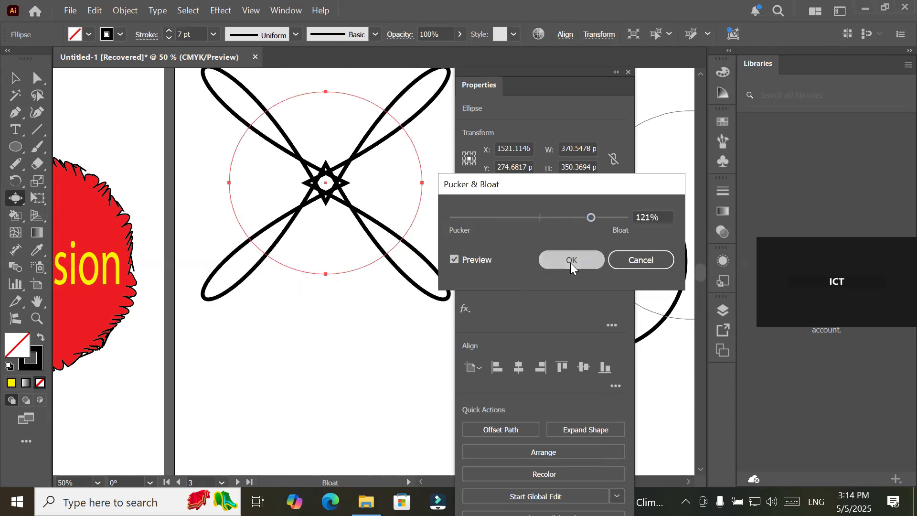
- Draw a tilted five-pointed star about 269 by 262 pt over the upper-left edge of the Admission badge
{"action": "scroll", "coordinate": [376, 316], "scroll_direction": "down", "scroll_amount": 1}
{"action": "scroll", "coordinate": [375, 316], "scroll_direction": "down", "scroll_amount": 1}
{"action": "left_click_drag", "start_coordinate": [343, 295], "coordinate": [1, 194]}
{"action": "left_click", "coordinate": [16, 147]}
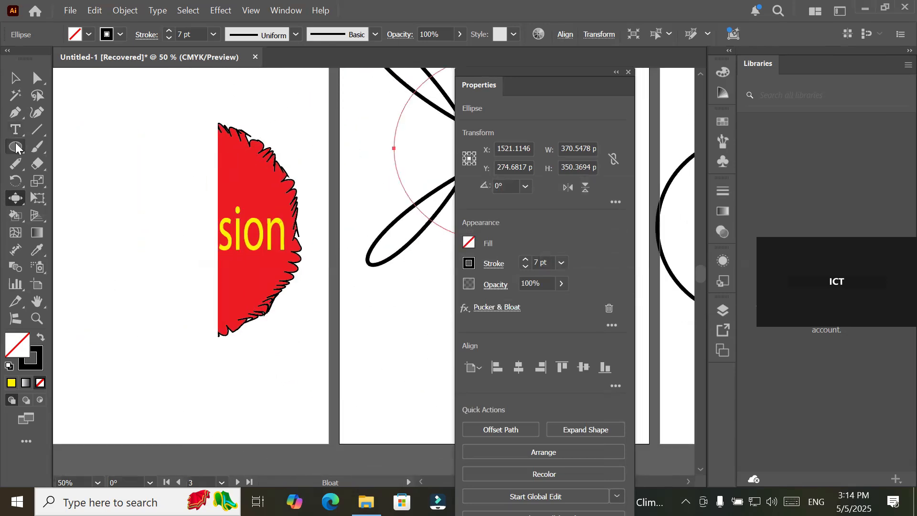
{"action": "left_click", "coordinate": [75, 215]}
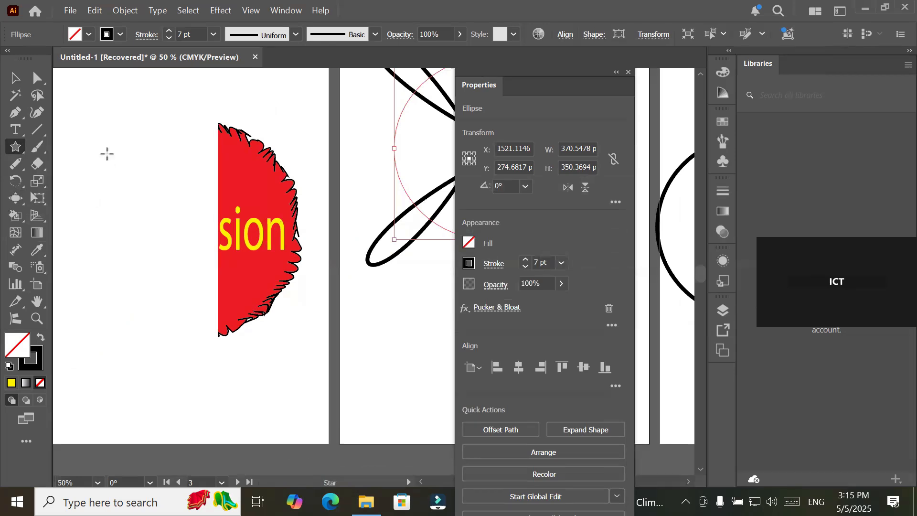
{"action": "left_click_drag", "start_coordinate": [86, 139], "coordinate": [136, 195]}
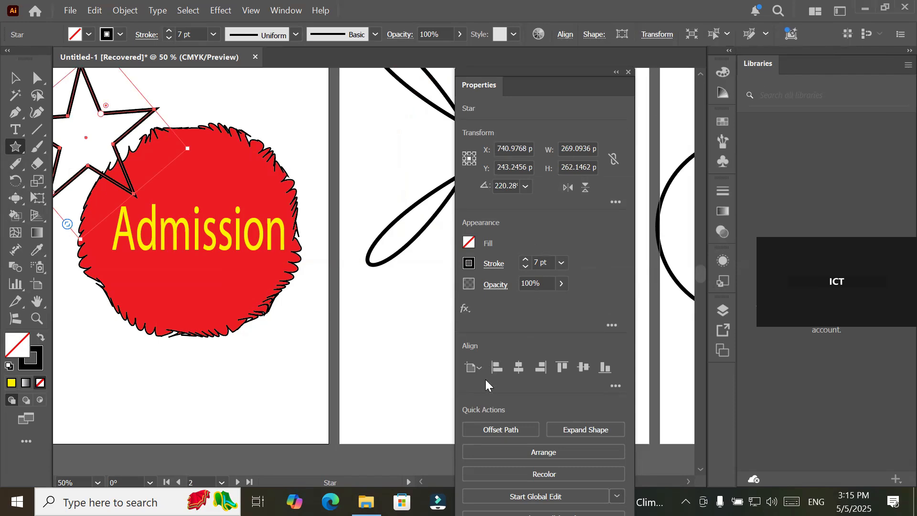
- Apply the Pucker & Bloat effect to the star, previewing a 131% bloat and settling on a pucker
{"action": "left_click", "coordinate": [465, 308]}
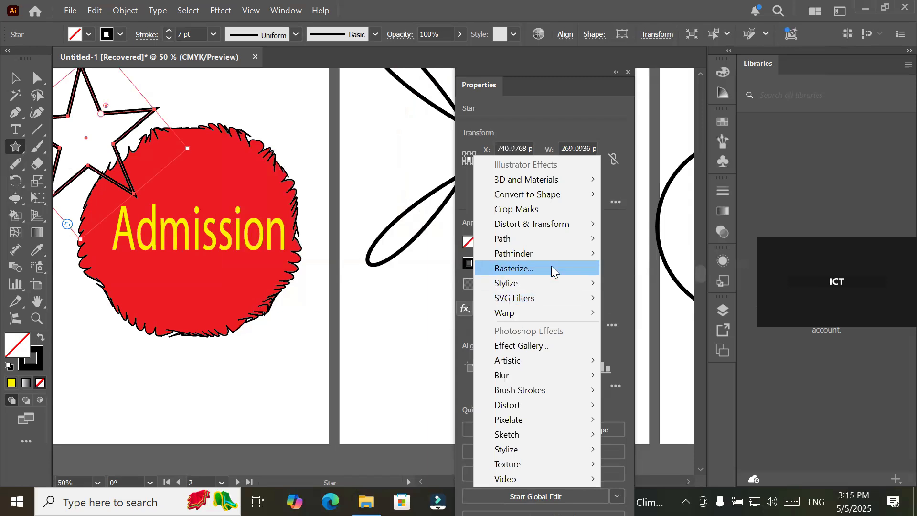
{"action": "mouse_move", "coordinate": [577, 234]}
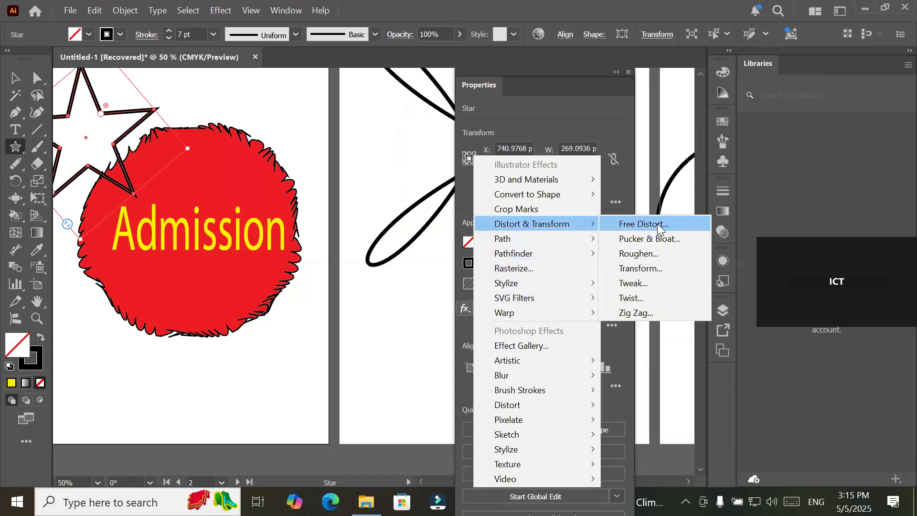
{"action": "left_click", "coordinate": [664, 237]}
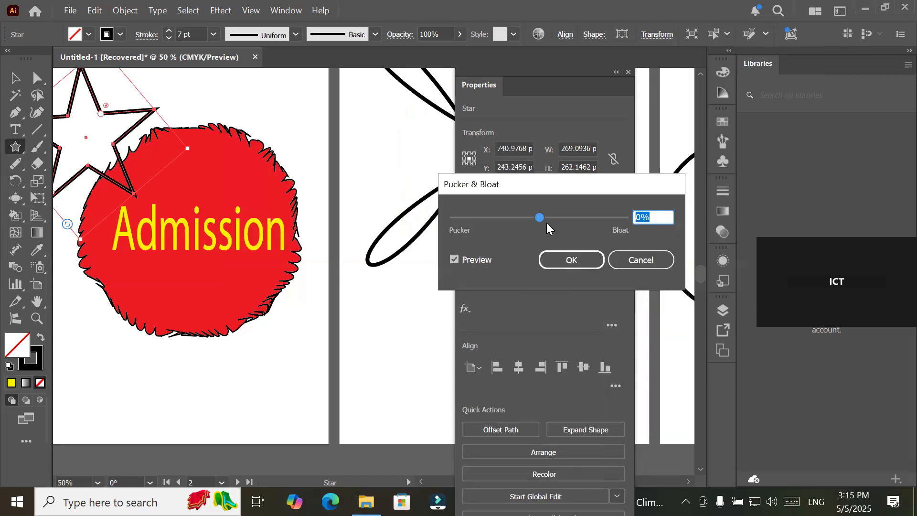
{"action": "left_click_drag", "start_coordinate": [541, 217], "coordinate": [596, 219]}
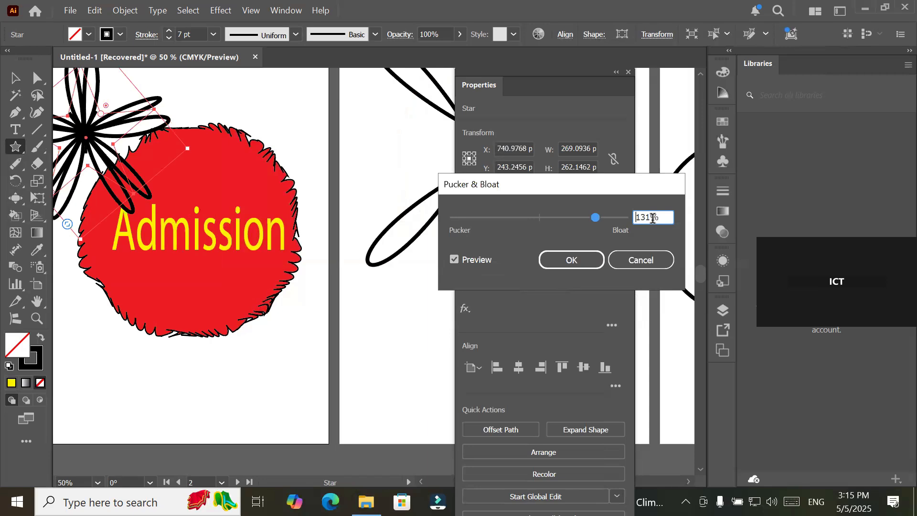
{"action": "left_click_drag", "start_coordinate": [595, 219], "coordinate": [494, 219]}
{"action": "left_click", "coordinate": [559, 260]}
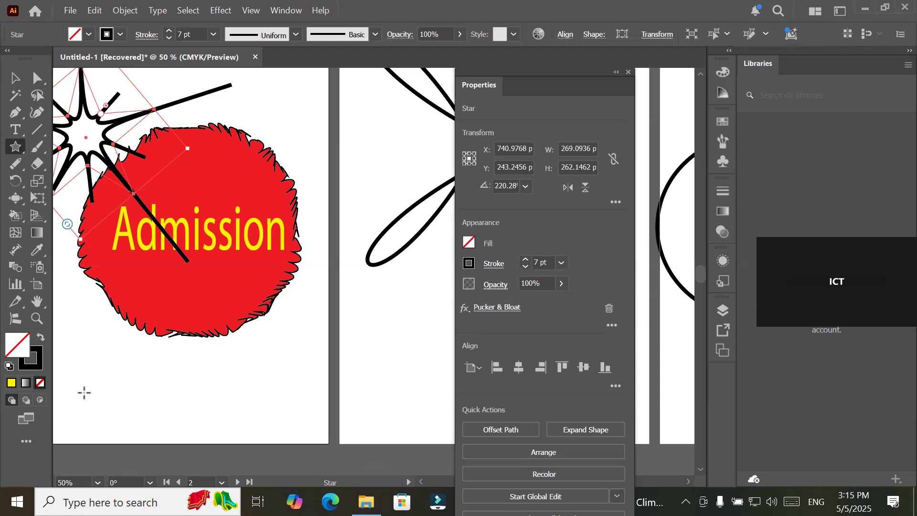
- Move the star onto the centre of the Admission badge and change its Pucker & Bloat effect to 200%
{"action": "left_click", "coordinate": [15, 77]}
{"action": "left_click_drag", "start_coordinate": [107, 141], "coordinate": [206, 234]}
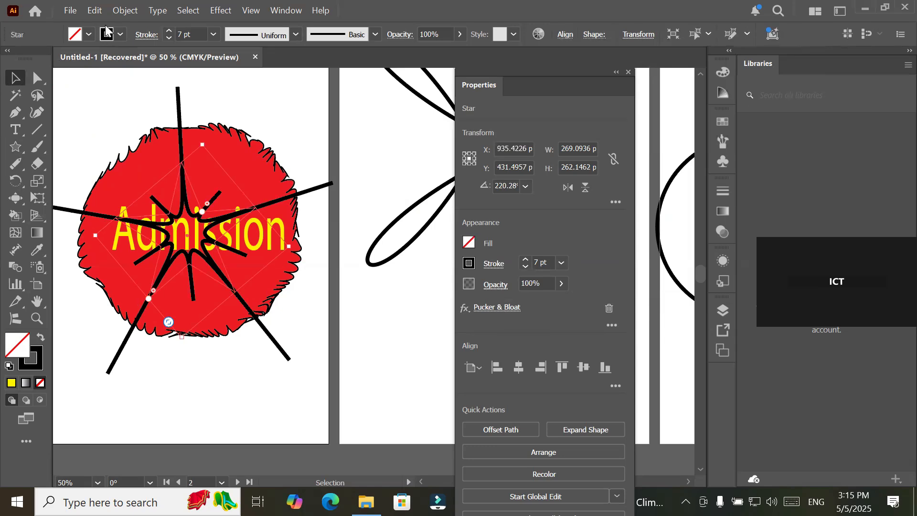
{"action": "left_click", "coordinate": [503, 313]}
{"action": "left_click_drag", "start_coordinate": [492, 218], "coordinate": [623, 219]}
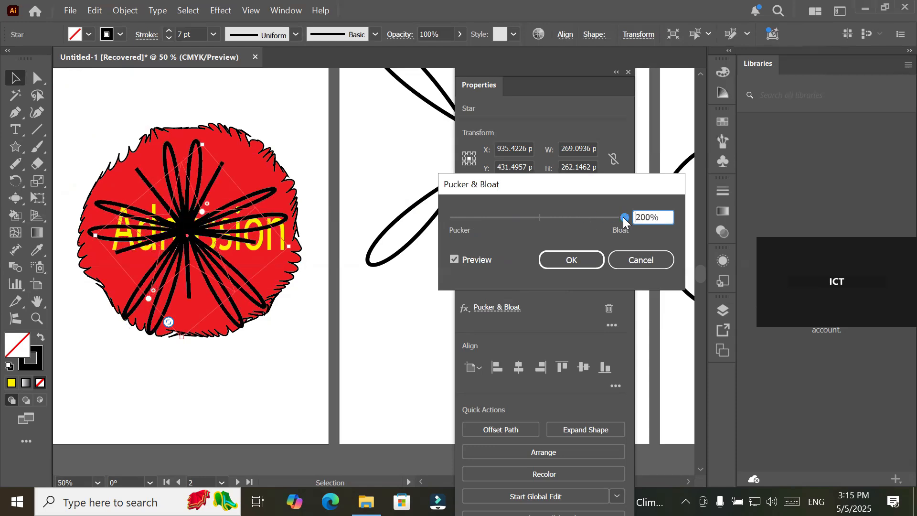
{"action": "left_click", "coordinate": [579, 262]}
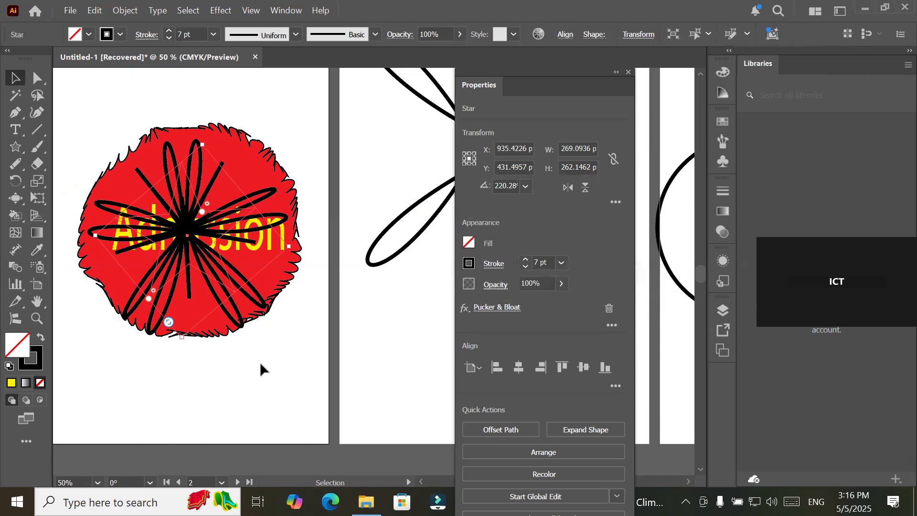
- Draw a rounded rectangle about 360 by 310 pt on the empty fifth artboard
{"action": "left_click_drag", "start_coordinate": [327, 331], "coordinate": [2, 311]}
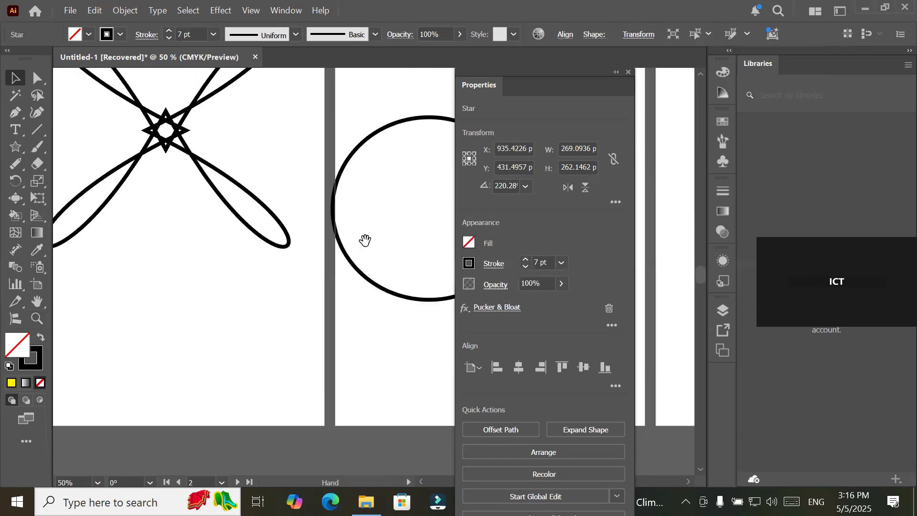
{"action": "left_click_drag", "start_coordinate": [394, 226], "coordinate": [5, 286]}
{"action": "left_click_drag", "start_coordinate": [298, 225], "coordinate": [113, 228]}
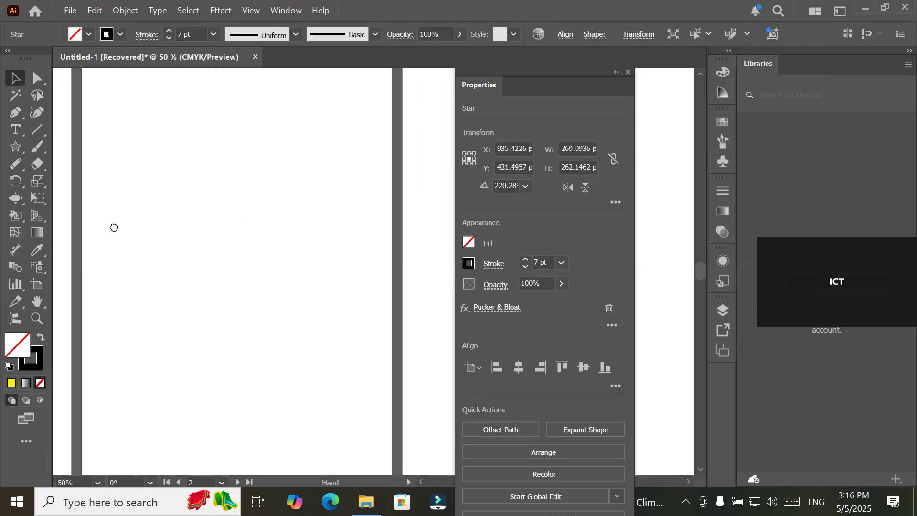
{"action": "left_click", "coordinate": [15, 148]}
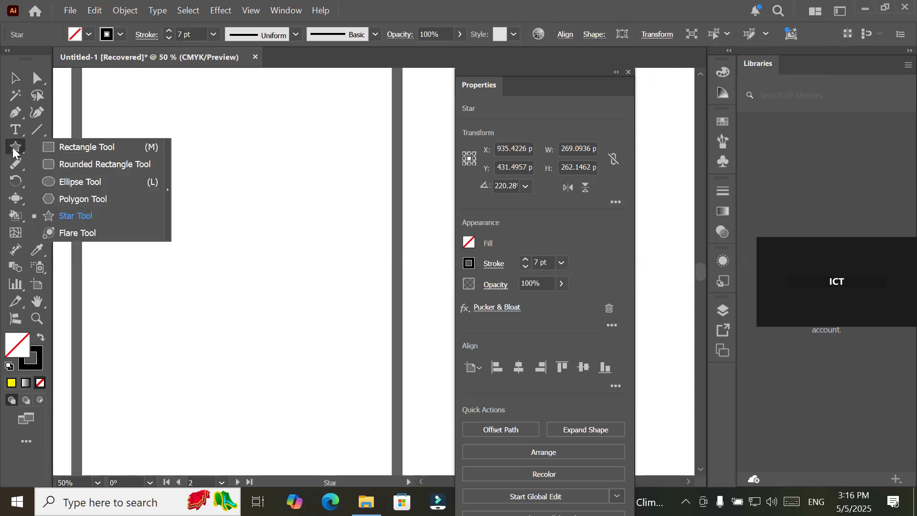
{"action": "left_click", "coordinate": [74, 164]}
{"action": "left_click_drag", "start_coordinate": [159, 170], "coordinate": [347, 332]}
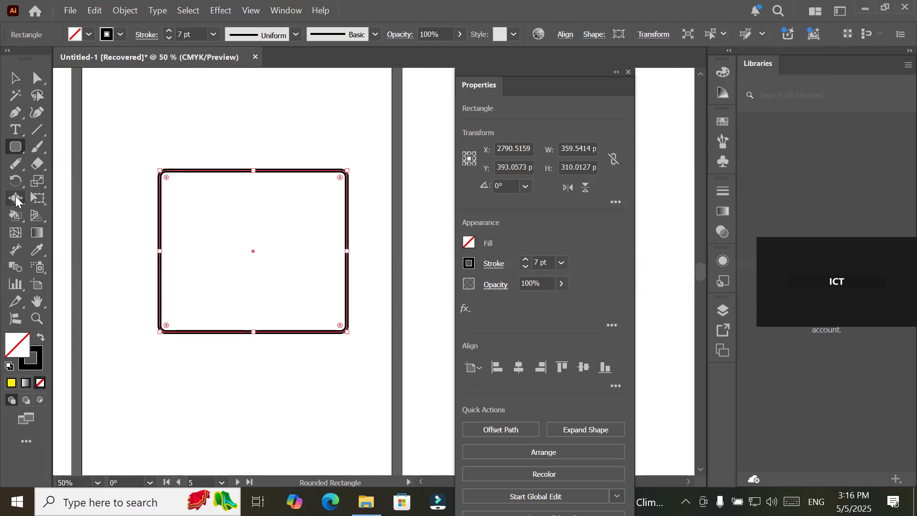
- Choose the Bloat tool and reset its brush options to the defaults
{"action": "left_click", "coordinate": [16, 200]}
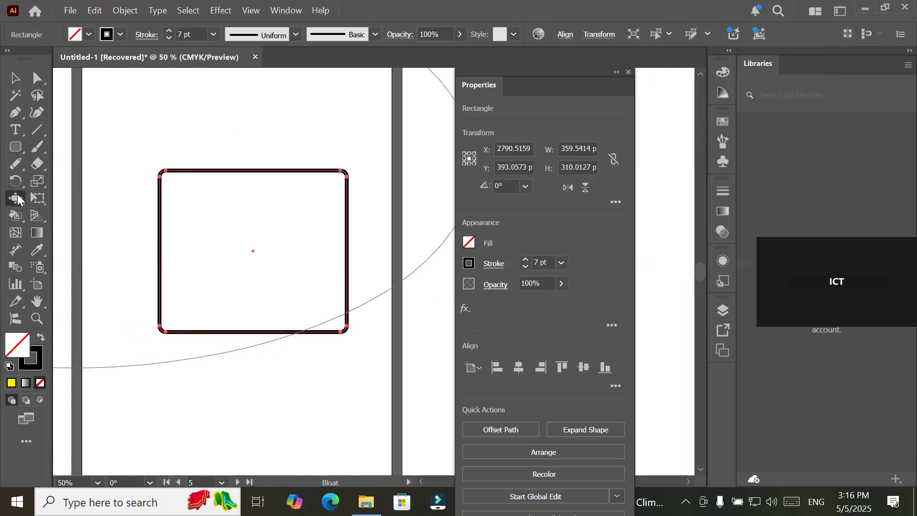
{"action": "double_click", "coordinate": [17, 200]}
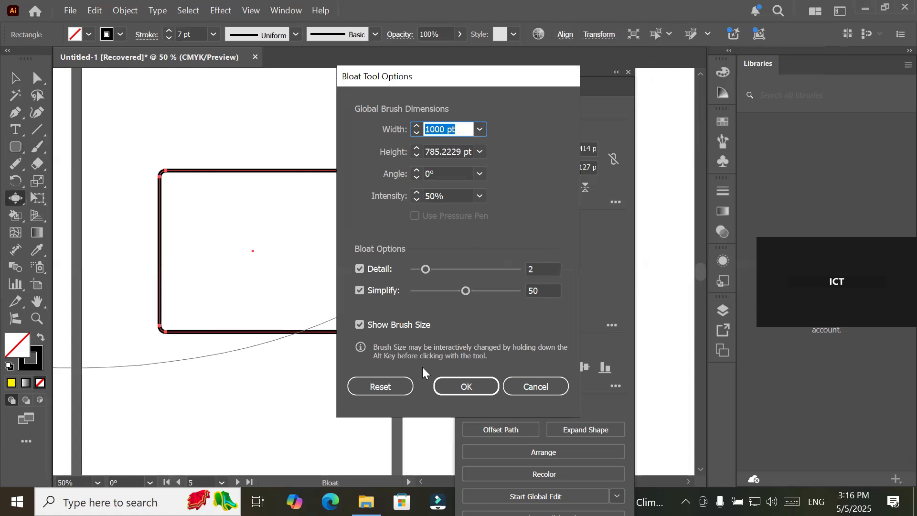
{"action": "left_click", "coordinate": [396, 384]}
{"action": "left_click", "coordinate": [472, 384]}
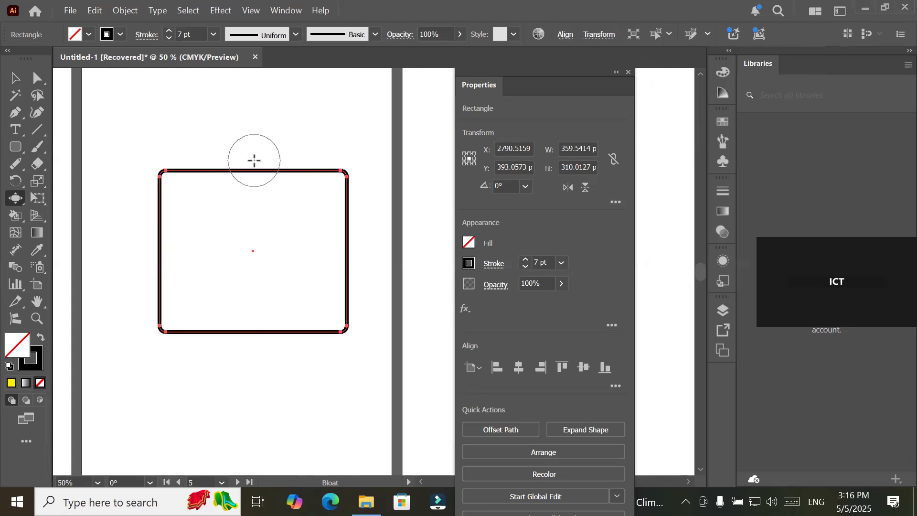
- Bloat inward notches into the middle of the rounded rectangle's top, bottom, right and left edges
{"action": "left_click_drag", "start_coordinate": [254, 160], "coordinate": [254, 161]}
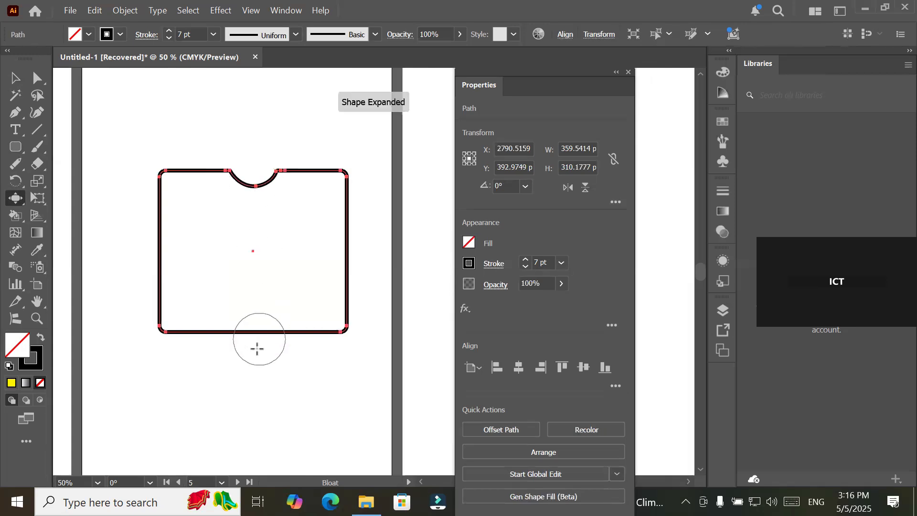
{"action": "left_click_drag", "start_coordinate": [255, 342], "coordinate": [257, 343]}
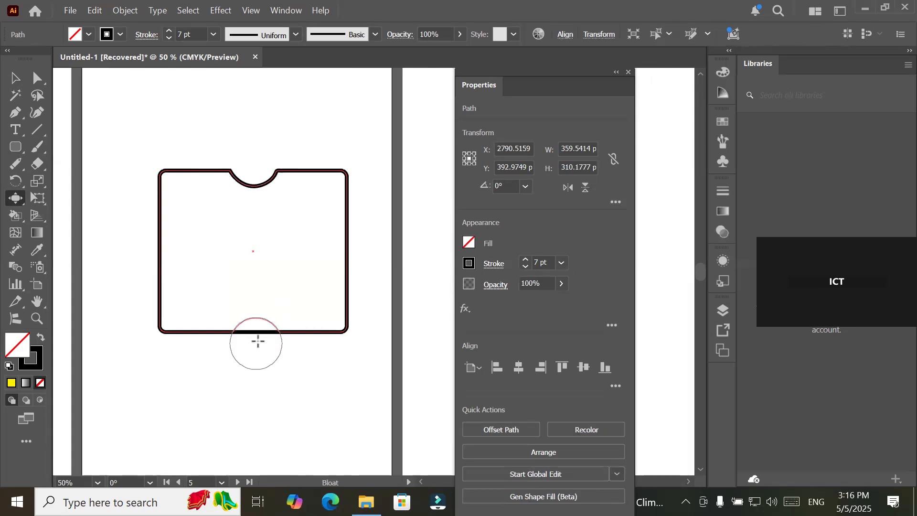
{"action": "left_click_drag", "start_coordinate": [362, 246], "coordinate": [362, 247]}
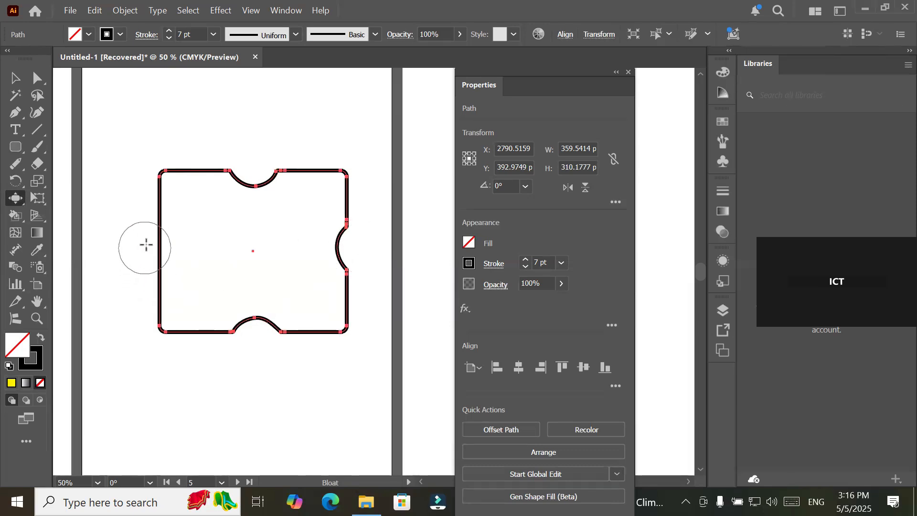
{"action": "left_click_drag", "start_coordinate": [147, 243], "coordinate": [147, 242]}
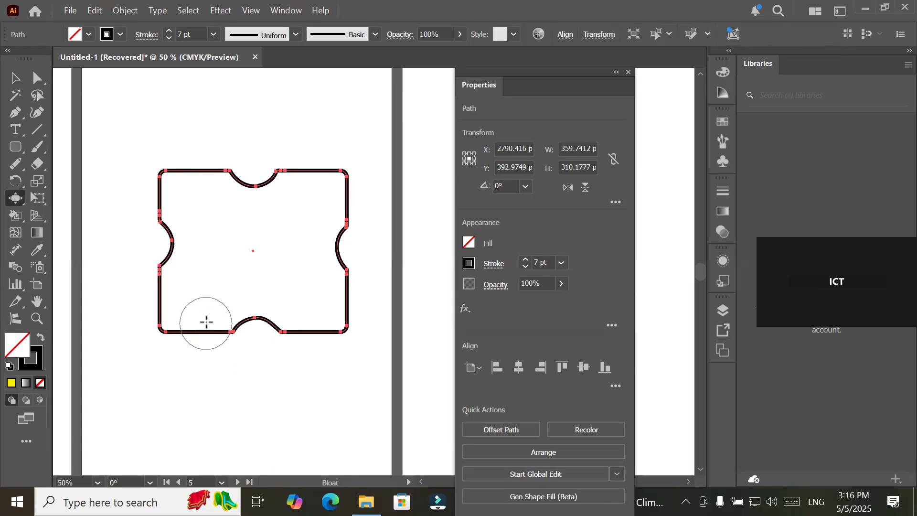
- Bloat two outward bulges on the shape's bottom edge, one on each side of the middle notch
{"action": "left_click_drag", "start_coordinate": [196, 321], "coordinate": [196, 323]}
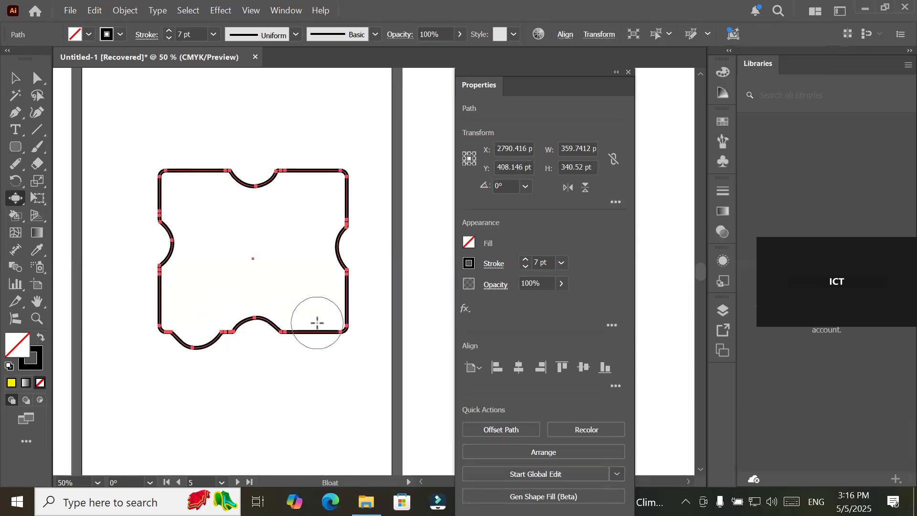
{"action": "left_click_drag", "start_coordinate": [317, 323], "coordinate": [319, 325]}
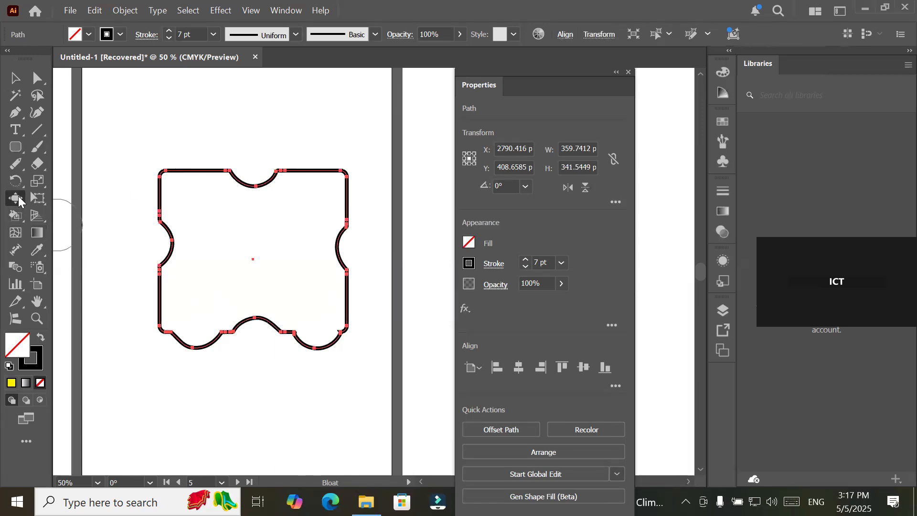
- Set the Bloat tool's brush height to 50 pt and its angle to -45°
{"action": "key", "text": "Return"}
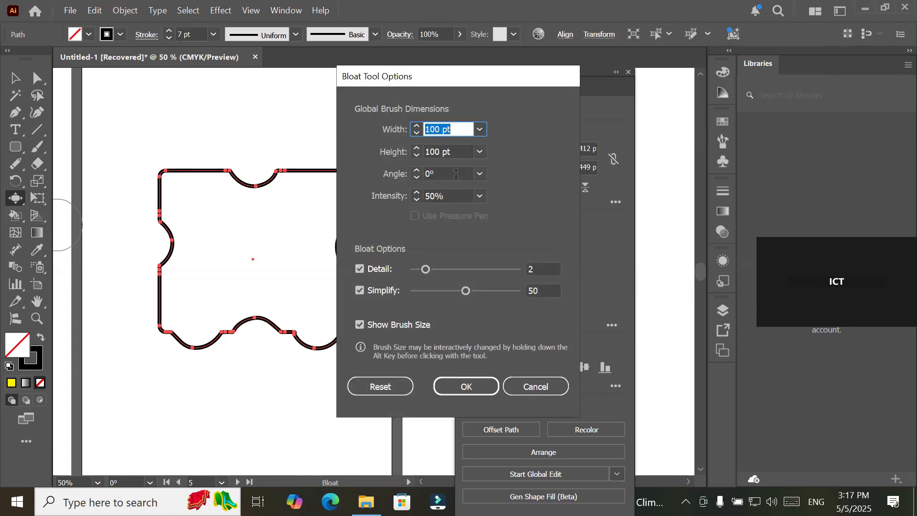
{"action": "left_click", "coordinate": [480, 147]}
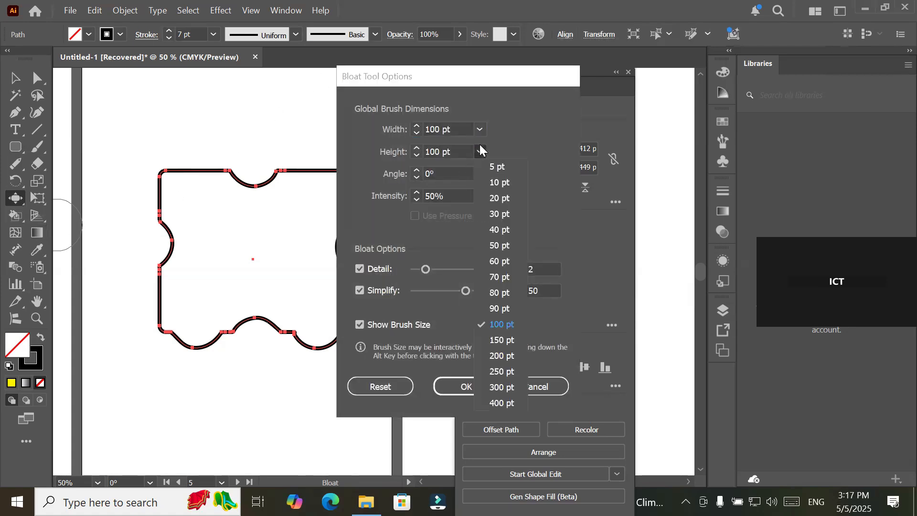
{"action": "left_click", "coordinate": [499, 248]}
{"action": "left_click", "coordinate": [480, 174]}
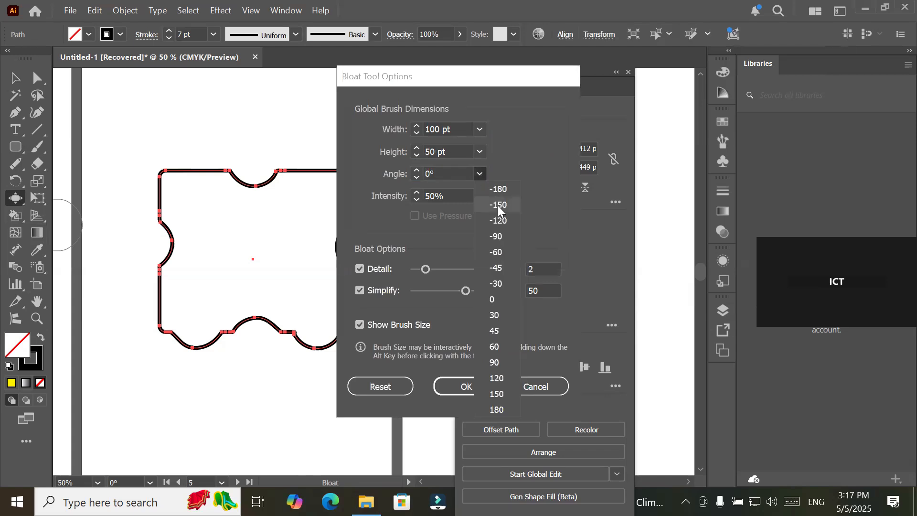
{"action": "left_click", "coordinate": [501, 267]}
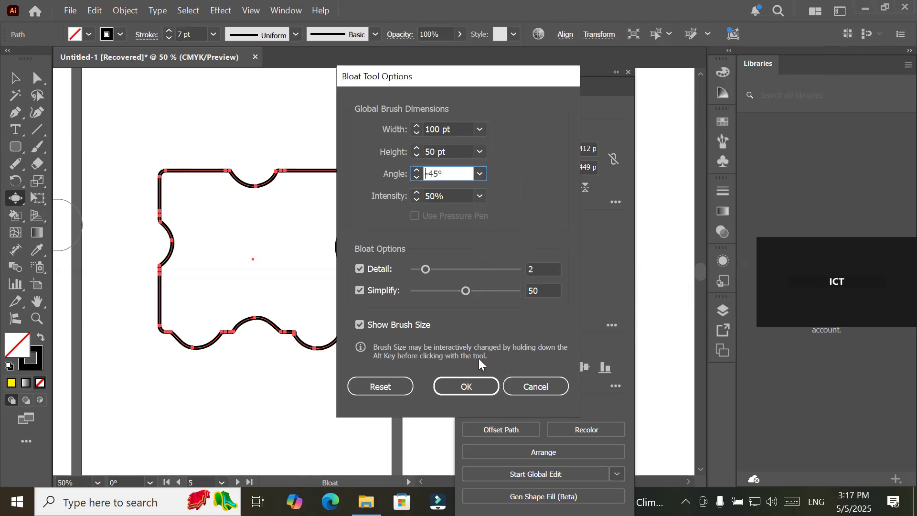
{"action": "left_click", "coordinate": [465, 386]}
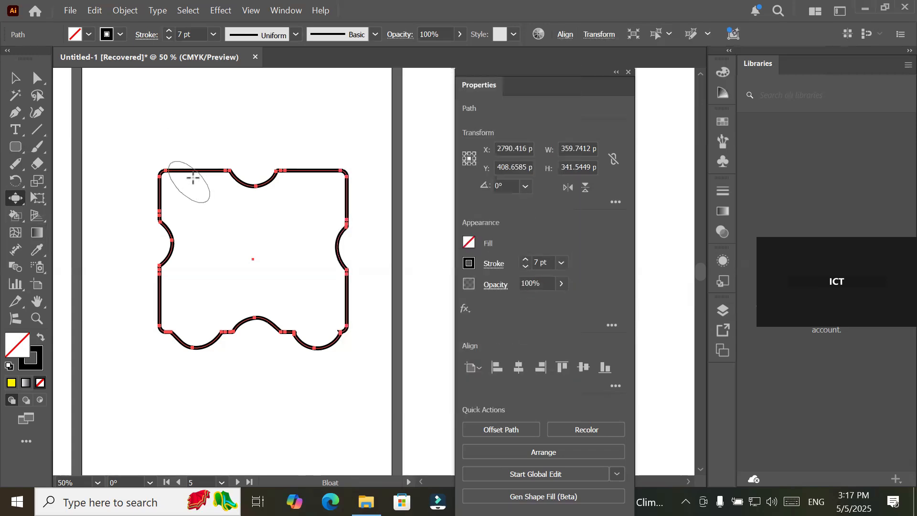
- Bloat slanted notches into the top edge beside its middle notch, and slanted outward bulges on the lower left and right edges
{"action": "left_click", "coordinate": [186, 161]}
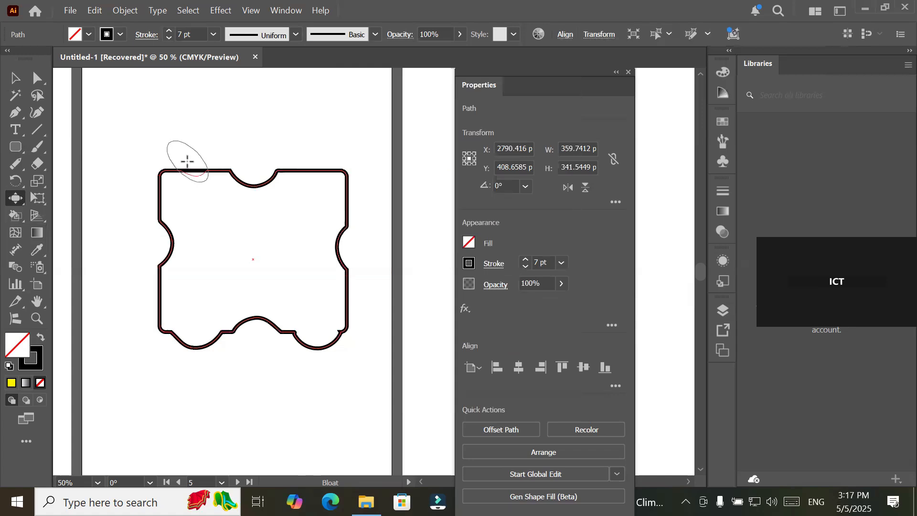
{"action": "left_click", "coordinate": [306, 163]}
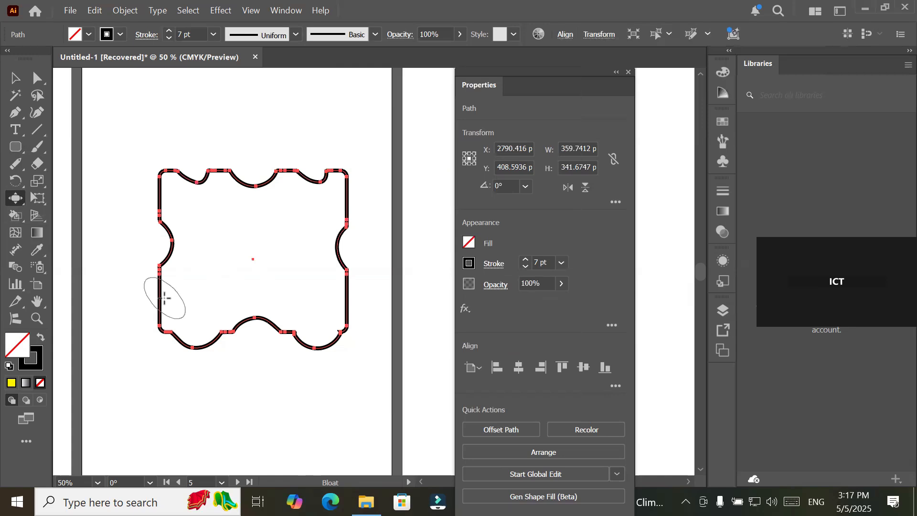
{"action": "left_click", "coordinate": [163, 297]}
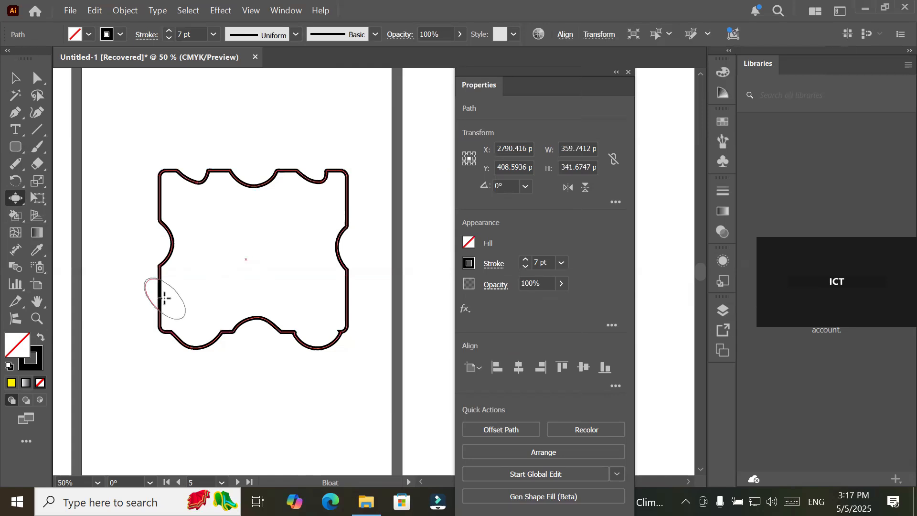
{"action": "left_click", "coordinate": [338, 296]}
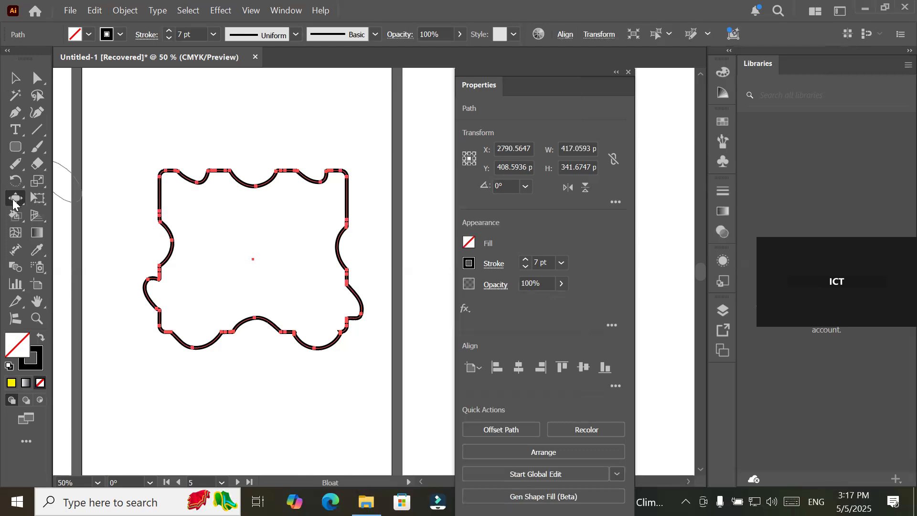
- Use the Pucker tool to pull pointed spikes from the top, left and bottom notches and the bottom-left bulge
{"action": "right_click", "coordinate": [16, 205]}
{"action": "left_click", "coordinate": [75, 251]}
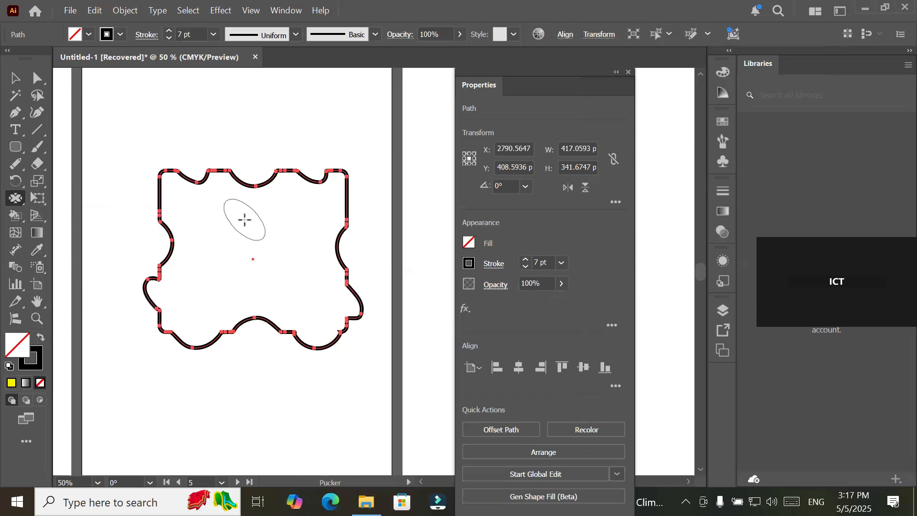
{"action": "left_click_drag", "start_coordinate": [275, 194], "coordinate": [274, 194]}
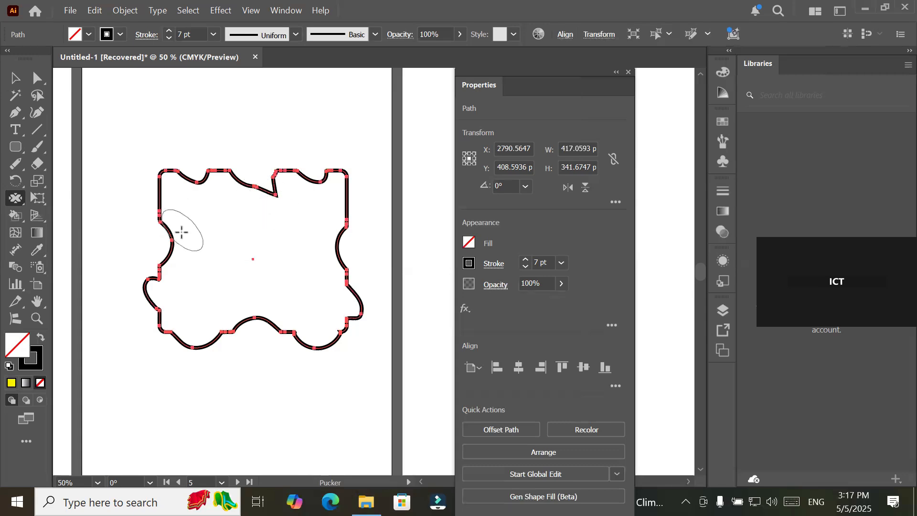
{"action": "left_click_drag", "start_coordinate": [182, 255], "coordinate": [180, 256]}
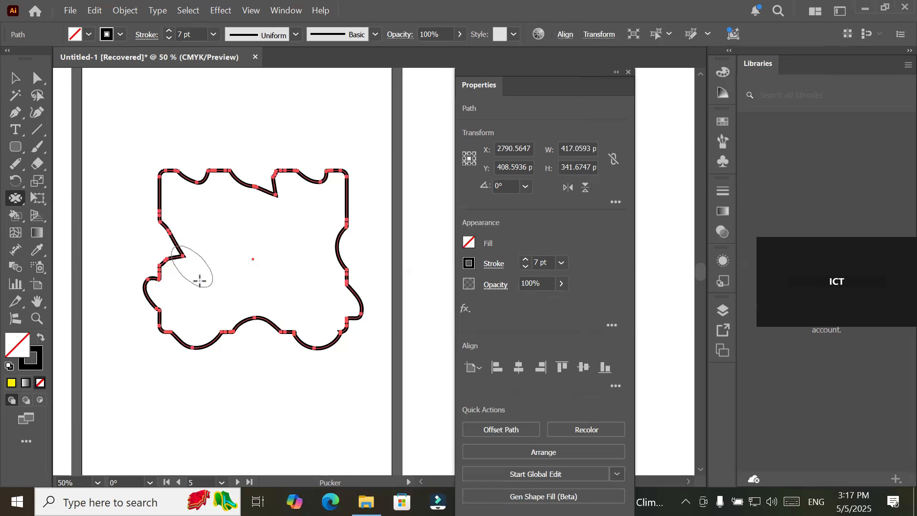
{"action": "left_click_drag", "start_coordinate": [251, 340], "coordinate": [251, 340]}
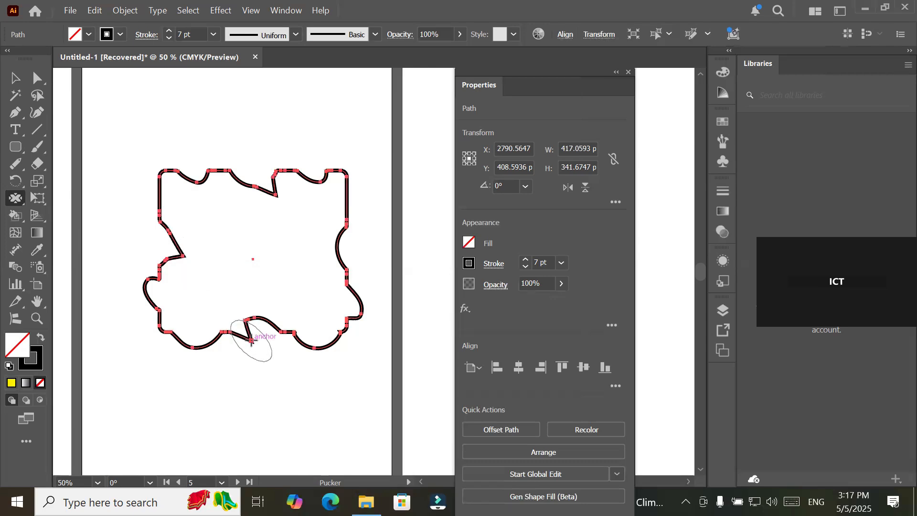
{"action": "left_click_drag", "start_coordinate": [200, 359], "coordinate": [200, 358]}
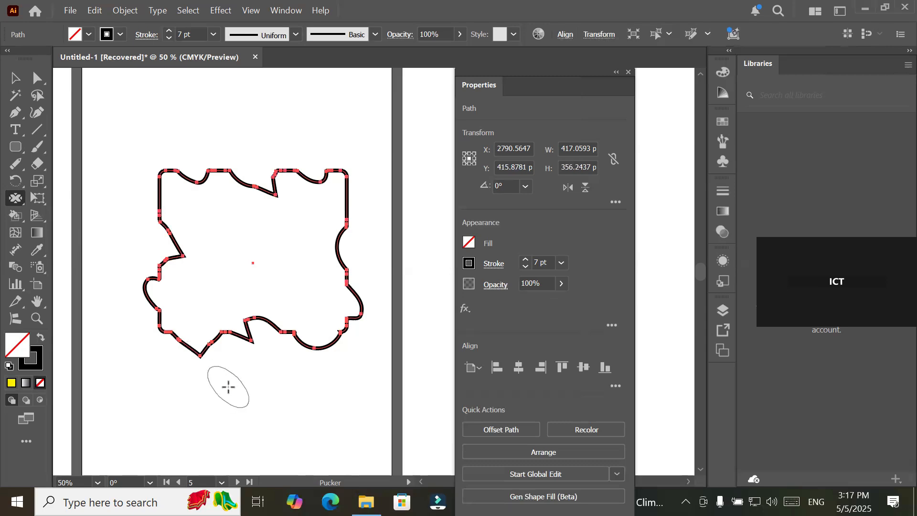